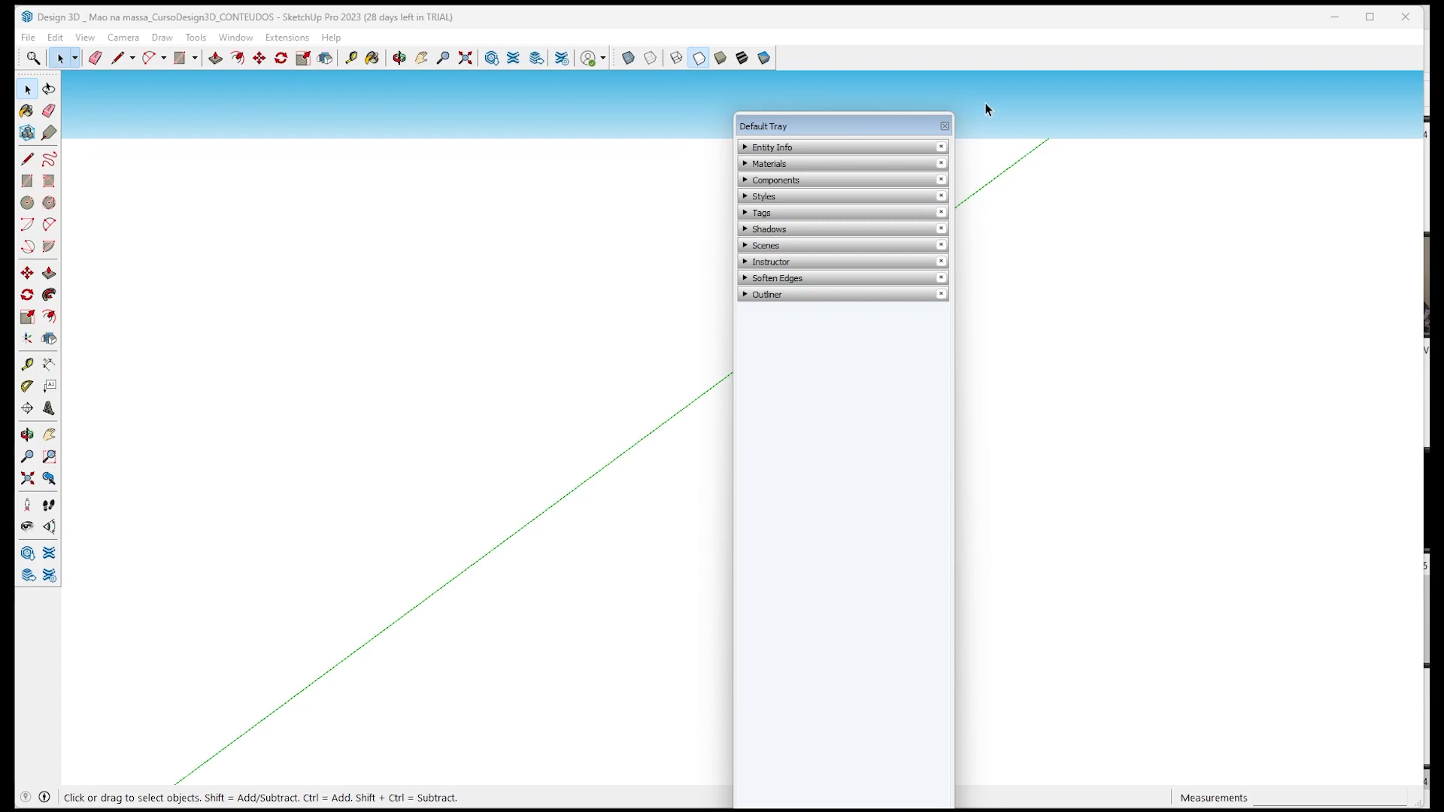
Dock the floating Default Tray beside the modelling area and close it.
drag(882, 128, 788, 442)
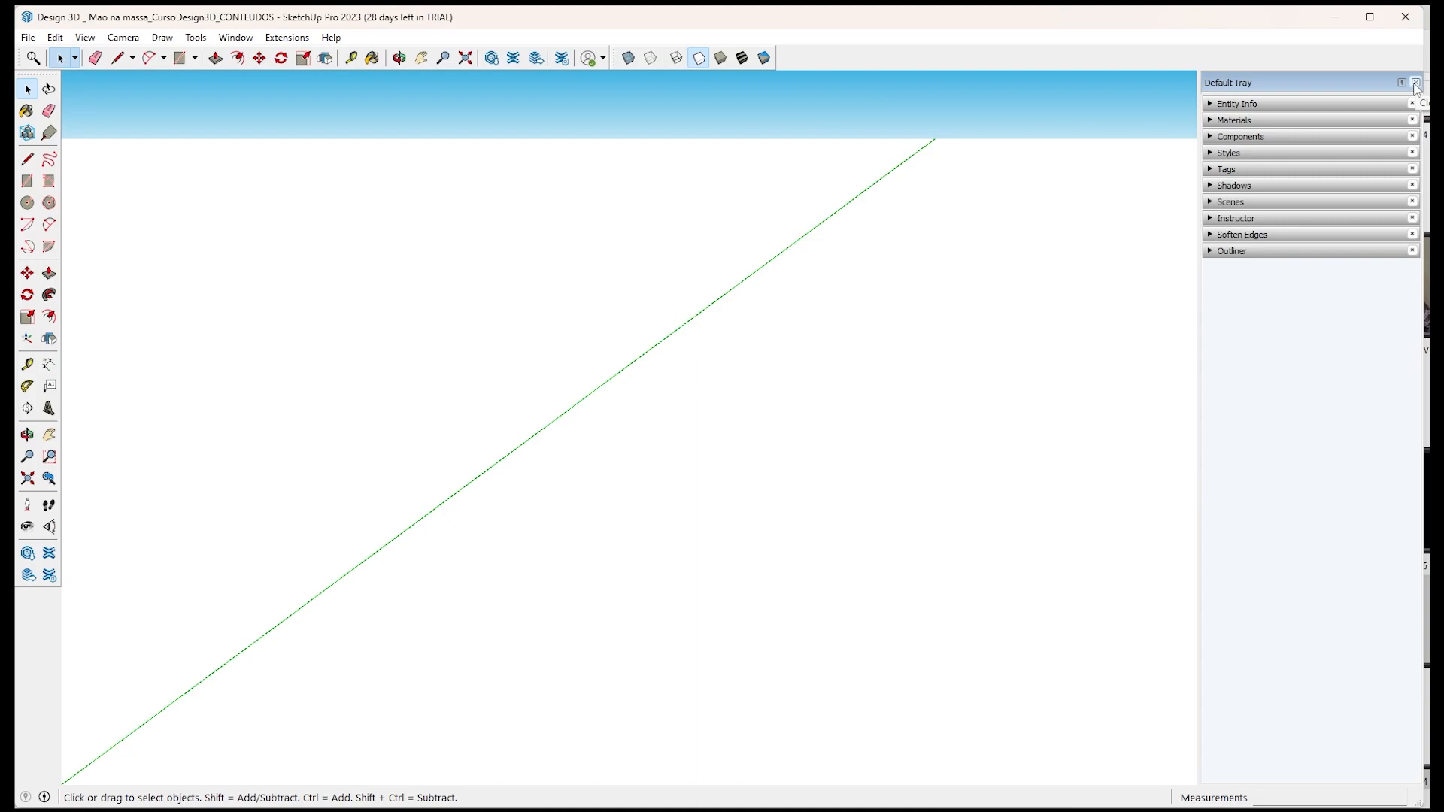
click(1416, 83)
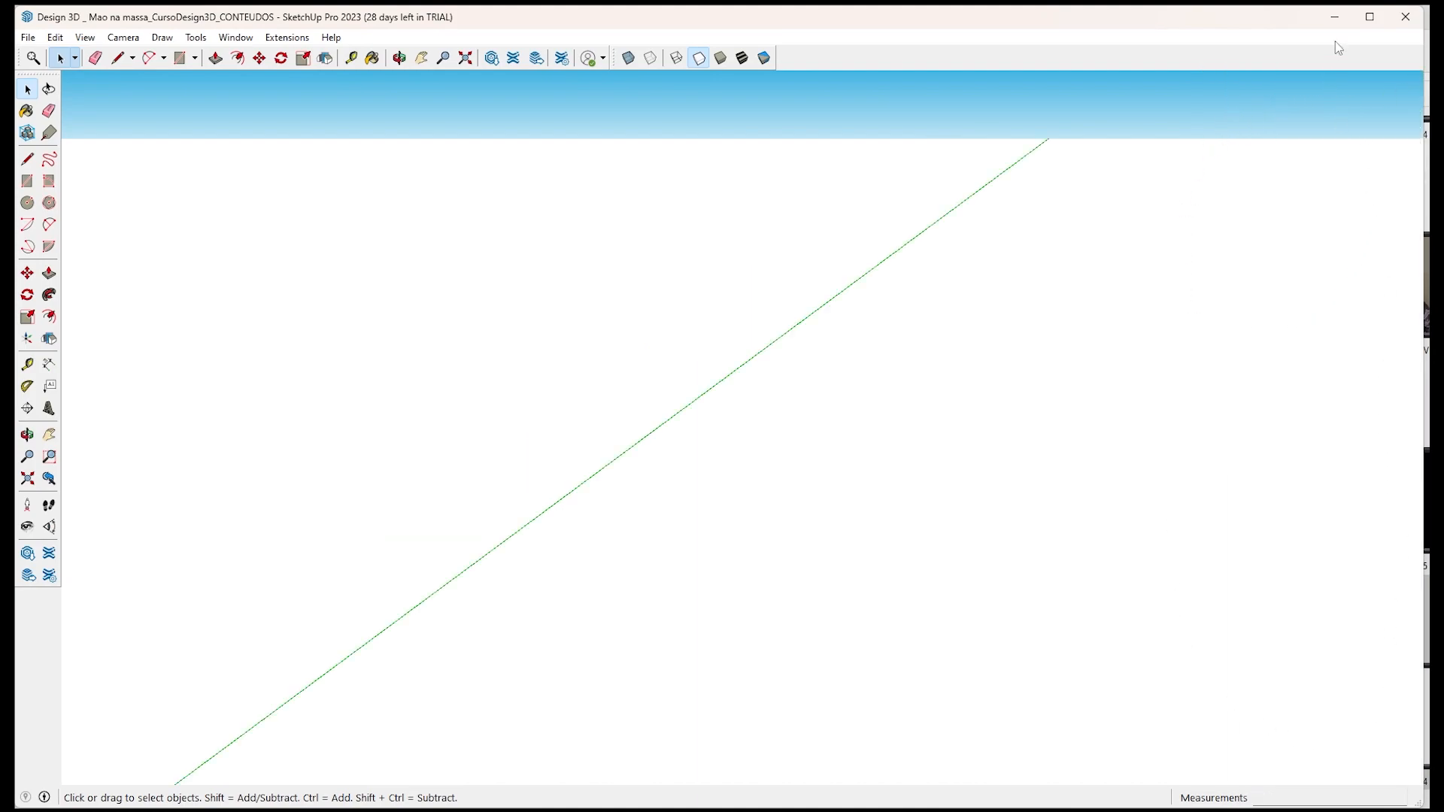
Show the Default Tray again, keeping it docked beside the modelling area.
click(236, 39)
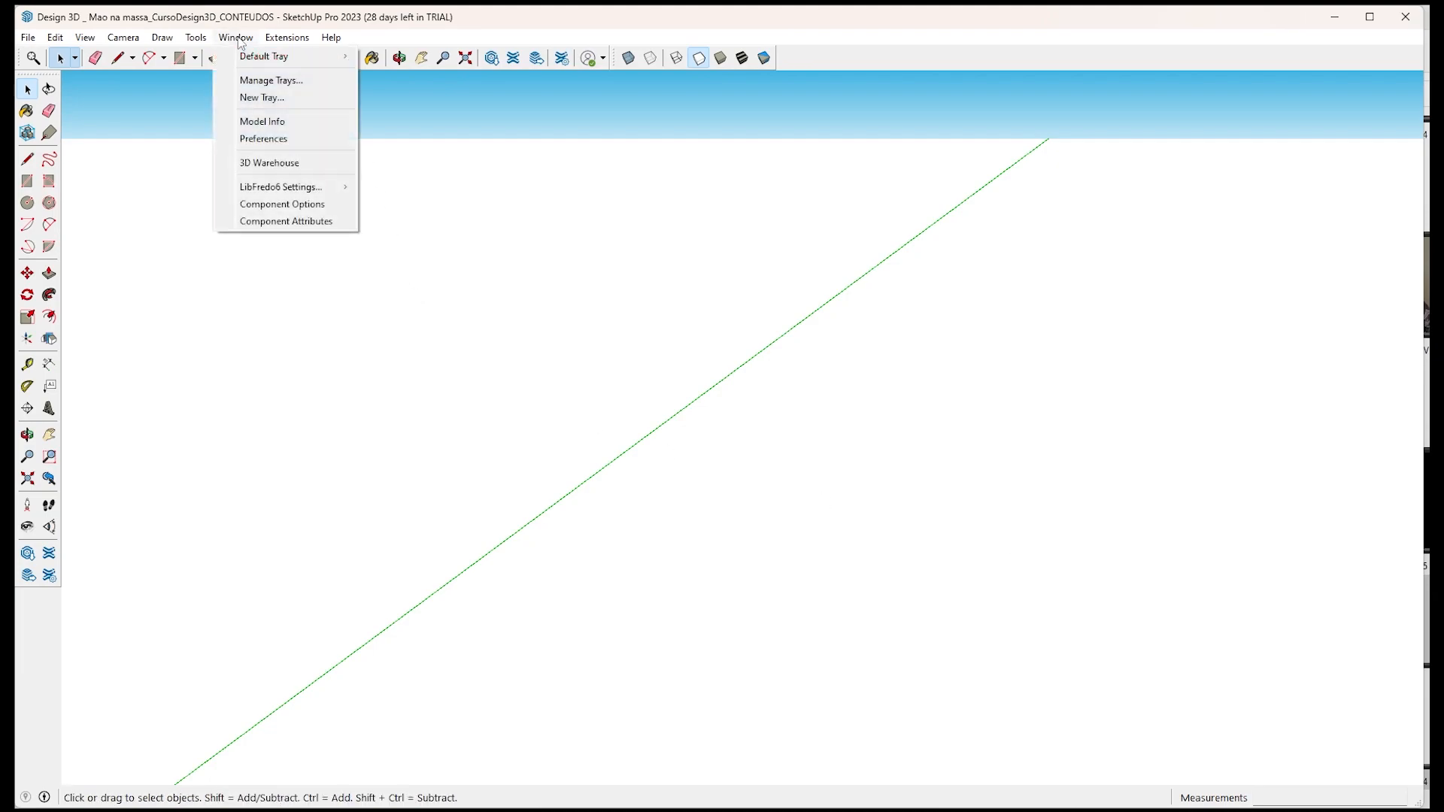
mouse_move(259, 56)
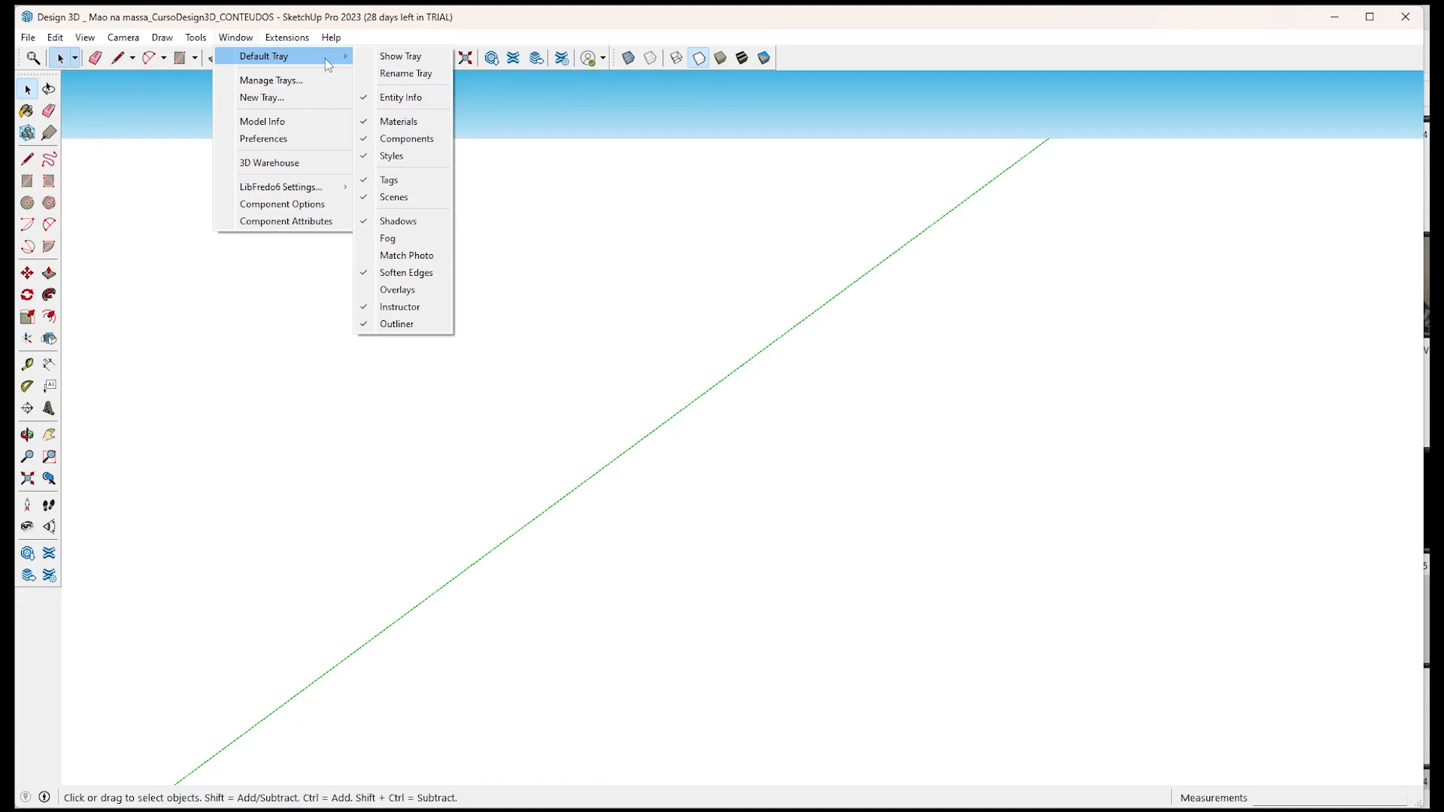
click(395, 60)
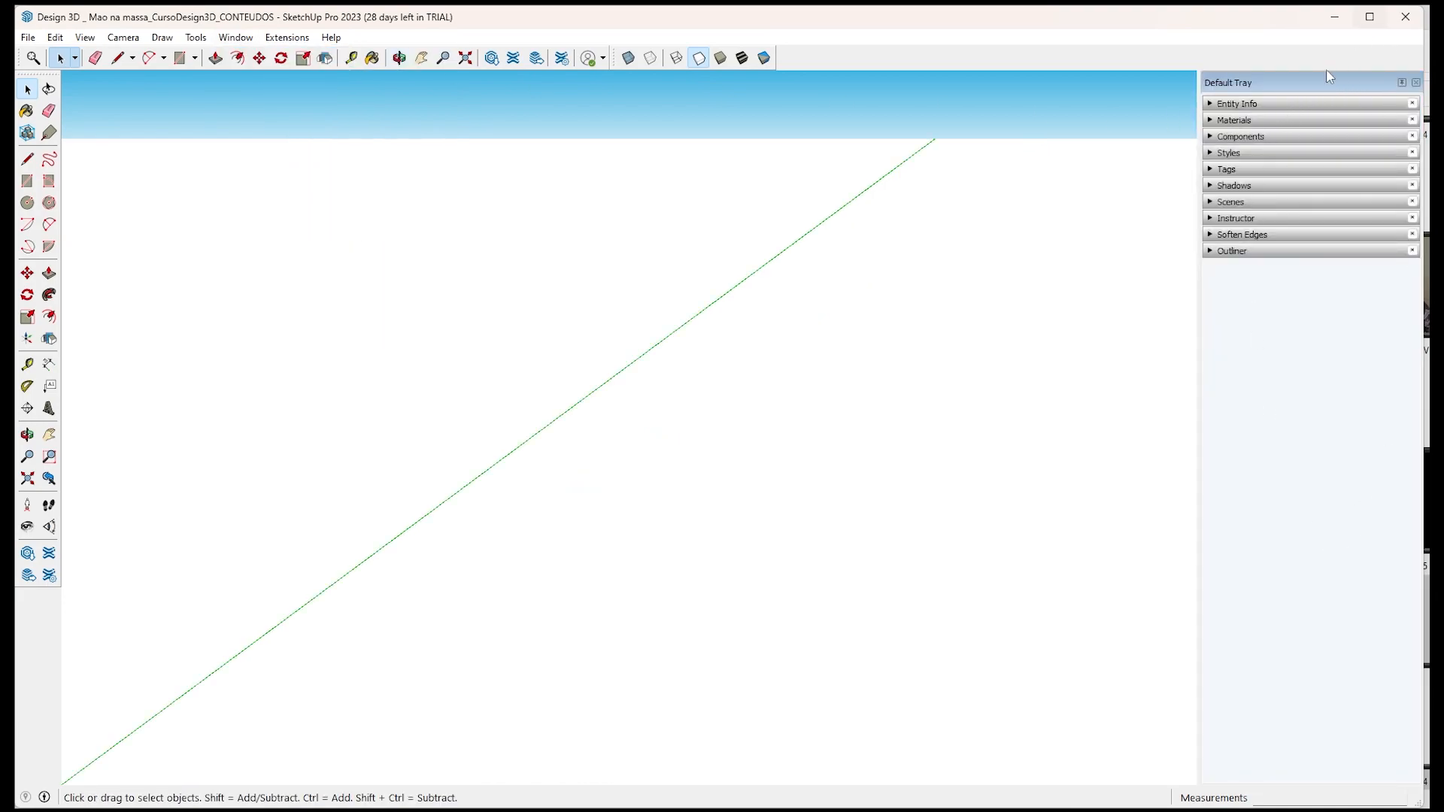
drag(1321, 79, 778, 428)
Expand the Entity Info section and hide the roof slab covering the house.
click(1256, 112)
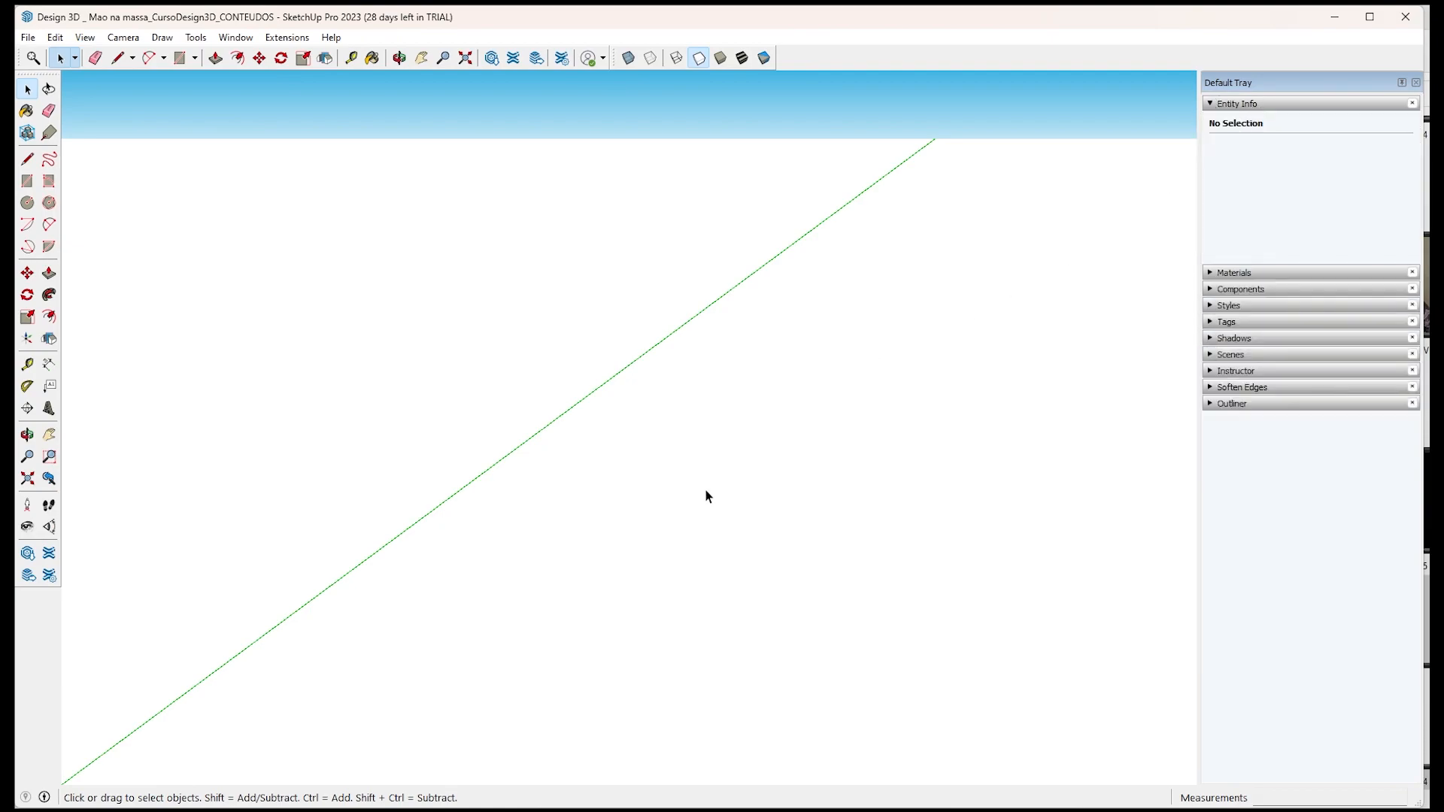
key(shift)
key(shift+h)
scroll(737, 488, down, 2)
click(594, 522)
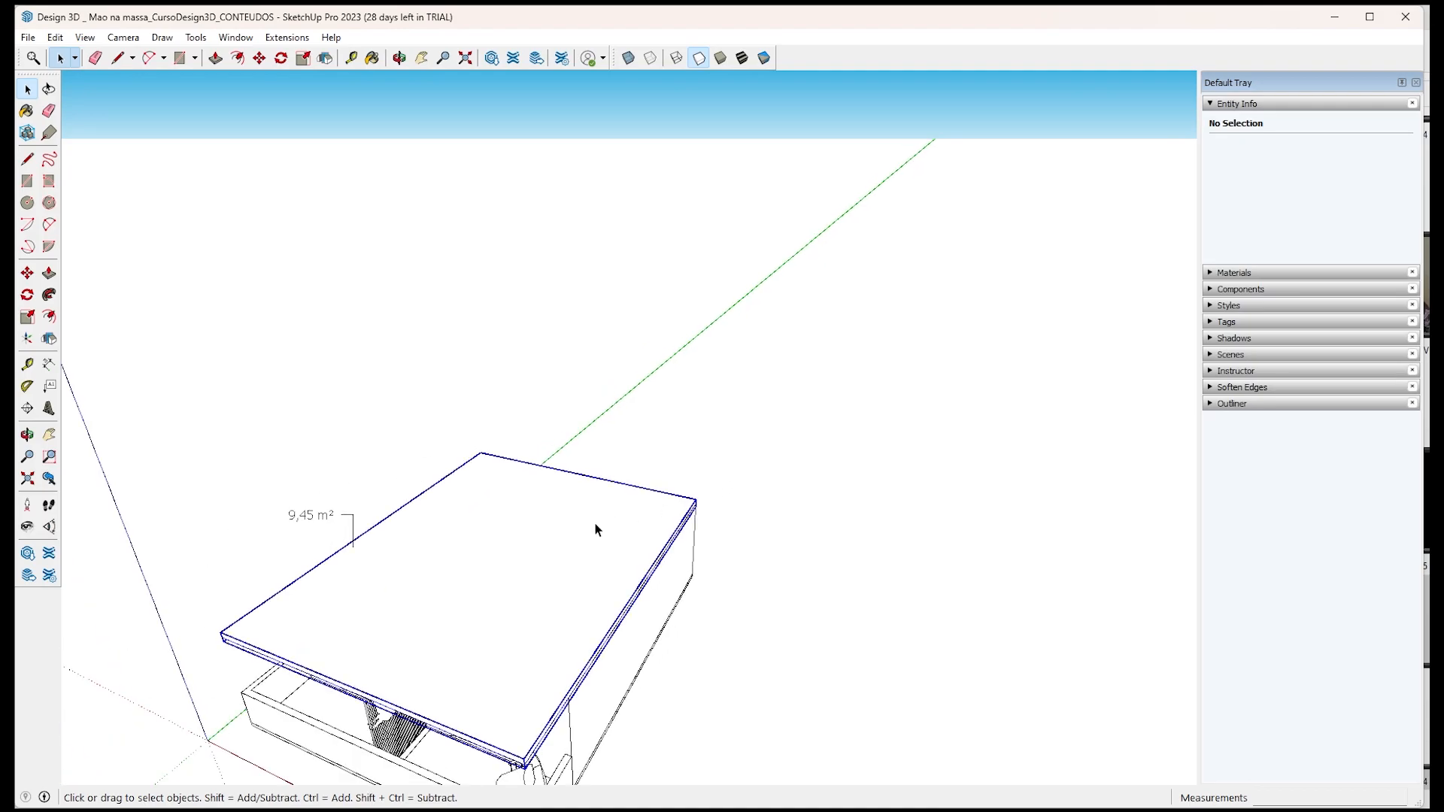
key(h)
Select the rectangular panel on the inner wall to examine its entity properties.
middle_drag(779, 549, 519, 601)
scroll(940, 493, down, 2)
scroll(403, 580, up, 2)
scroll(748, 532, up, 3)
middle_drag(538, 500, 634, 504)
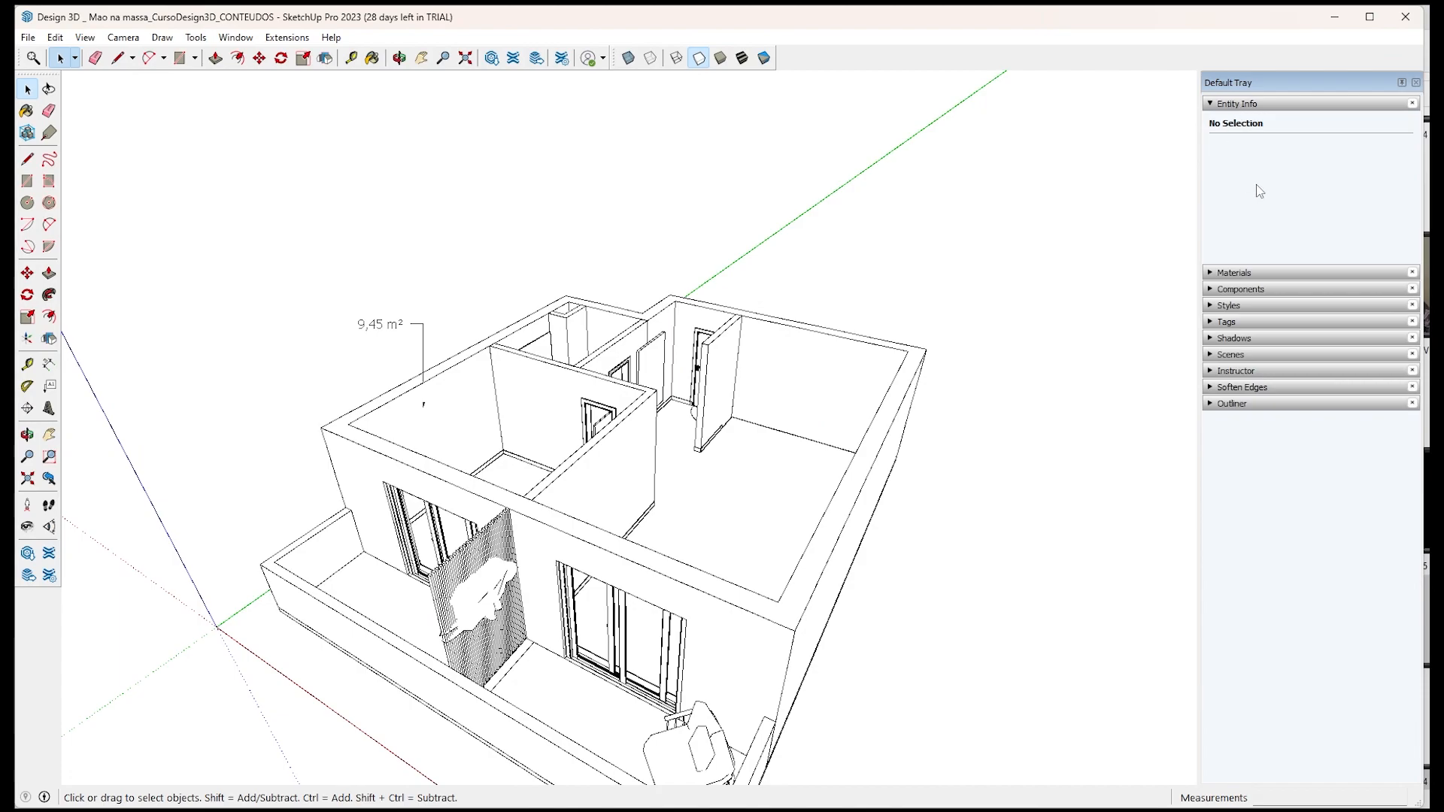
middle_drag(863, 512, 761, 537)
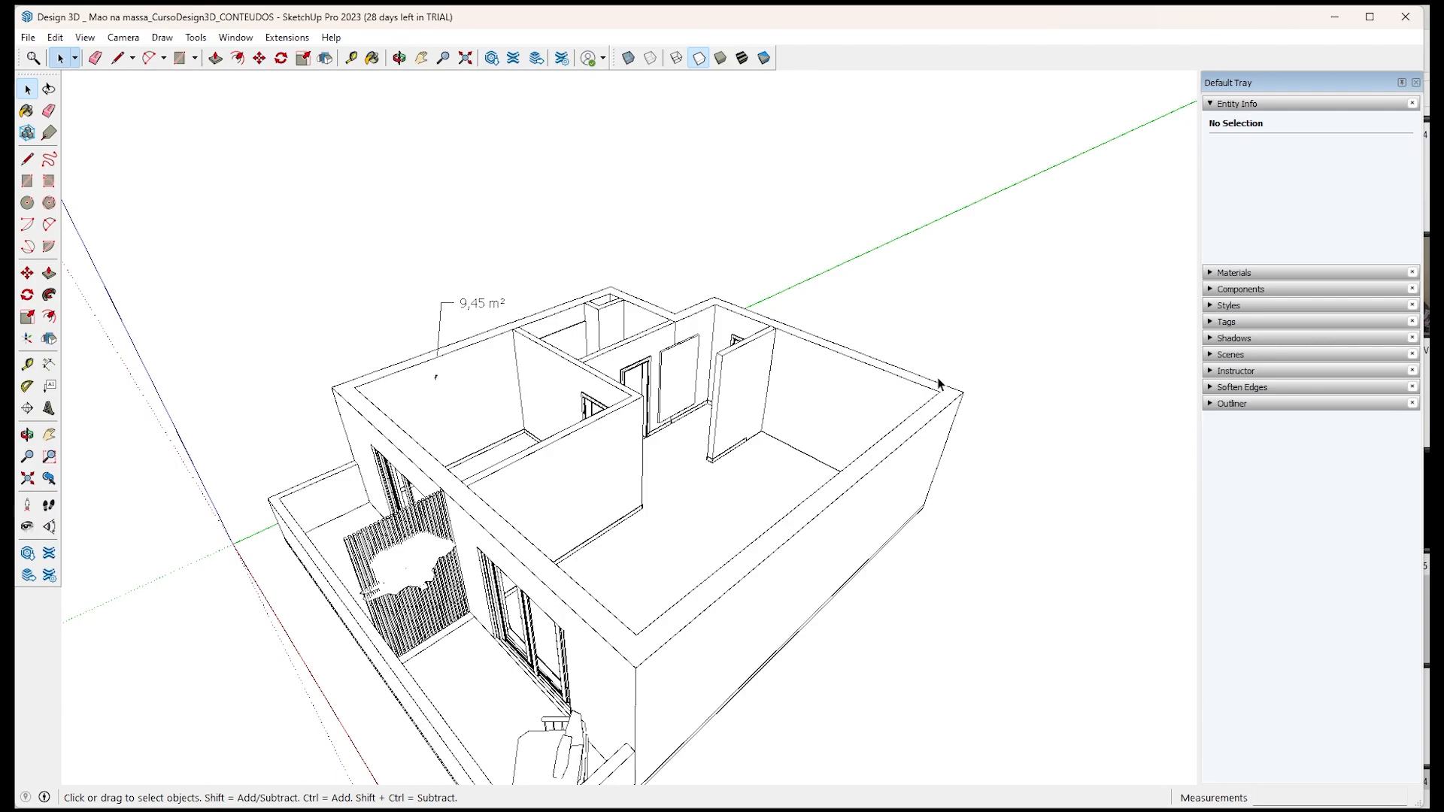
click(684, 367)
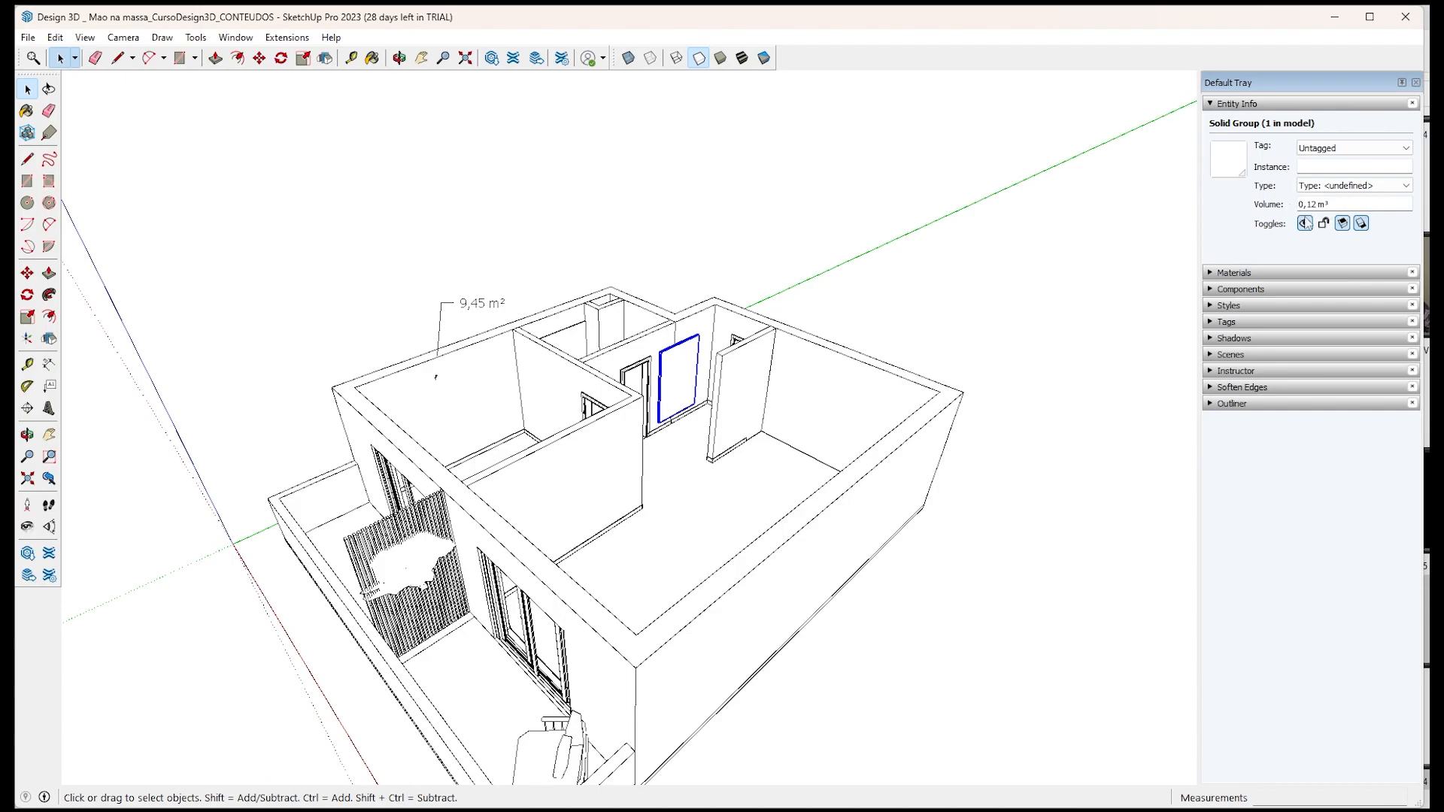
Draw a line about 3.31 m long outside the house and select it to examine its tag and length properties.
click(942, 346)
key(l)
click(890, 284)
click(985, 311)
key(space)
click(964, 309)
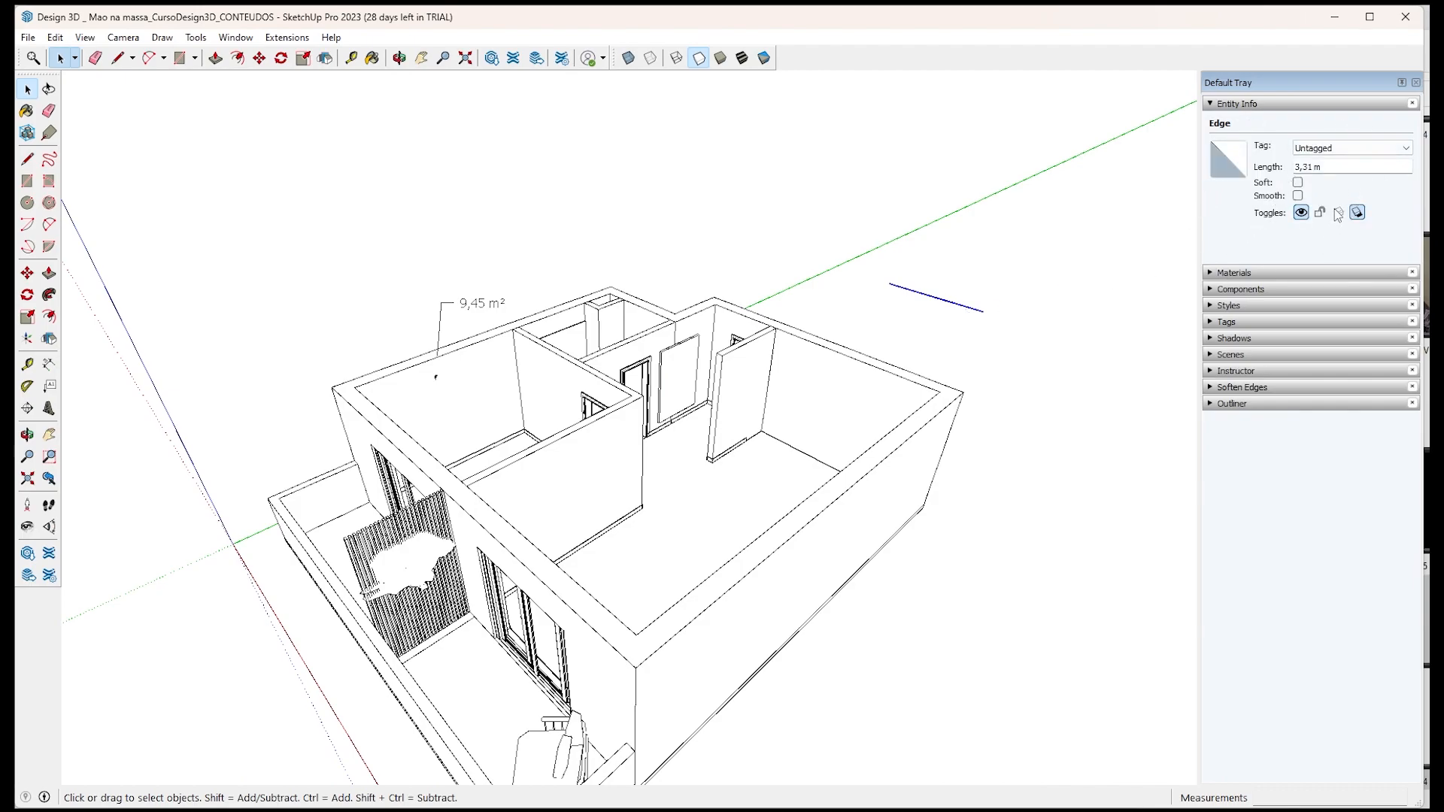
click(1330, 168)
click(1314, 149)
click(1347, 153)
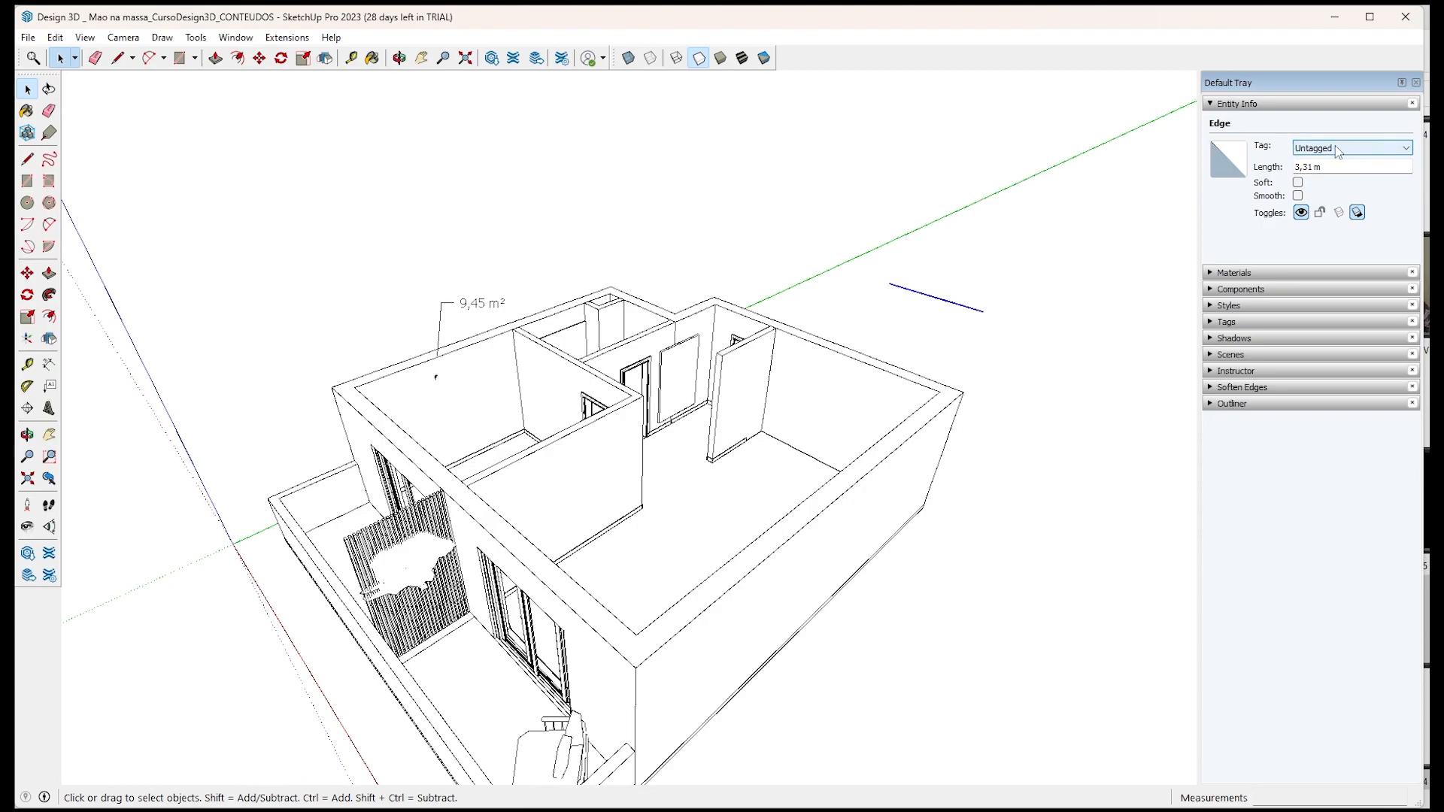
Select the floor group, lock it and unlock it again.
scroll(793, 412, down, 3)
click(793, 413)
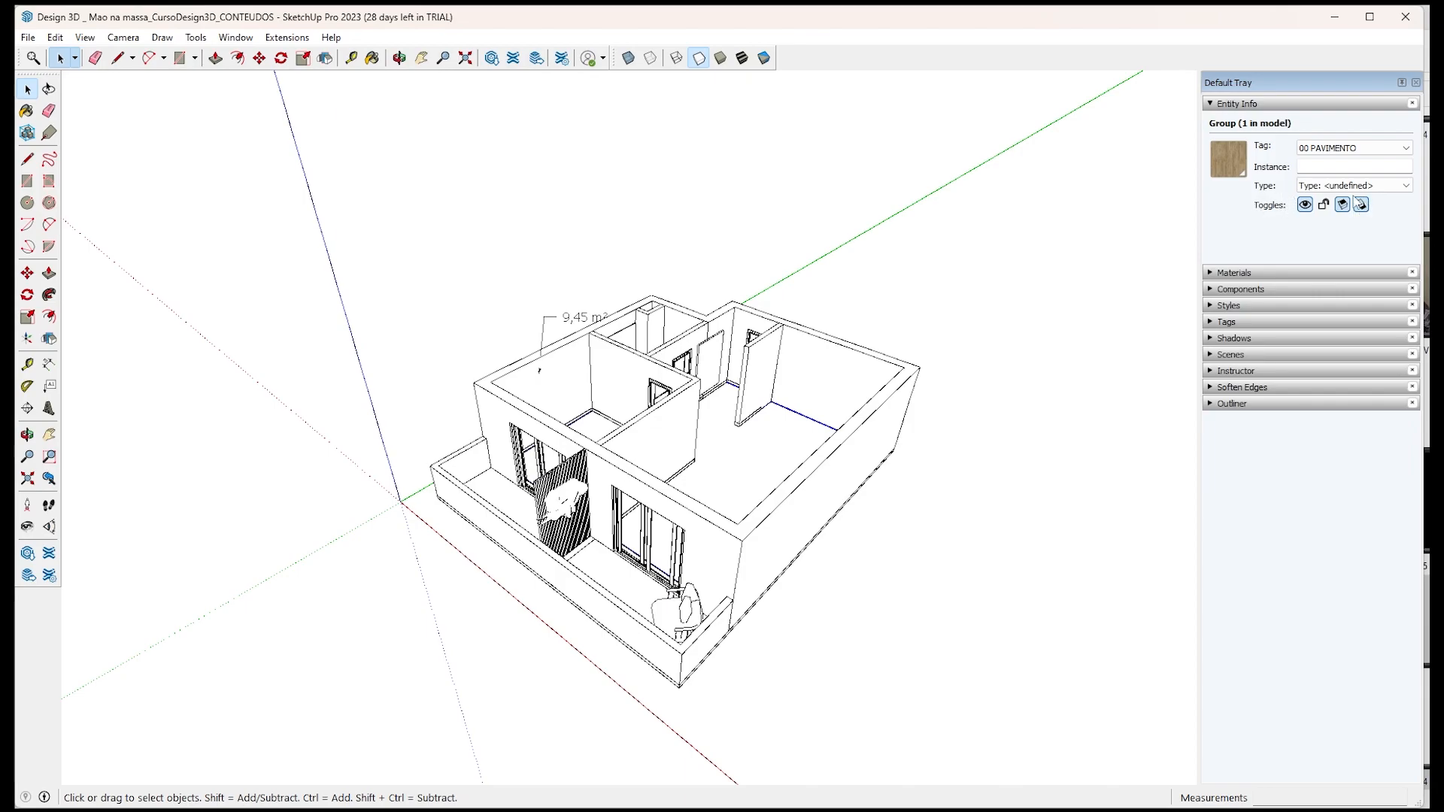
click(1324, 205)
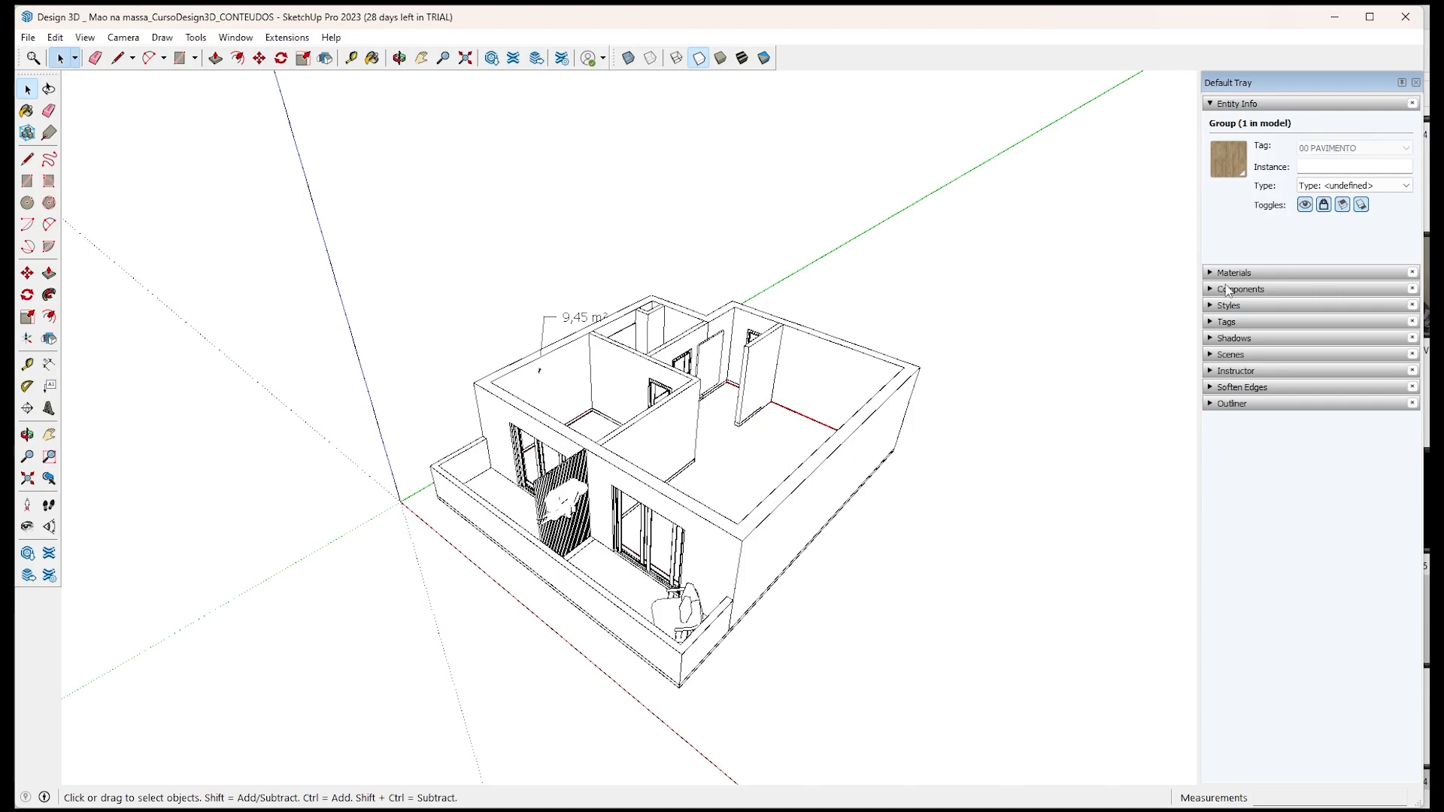
click(1324, 206)
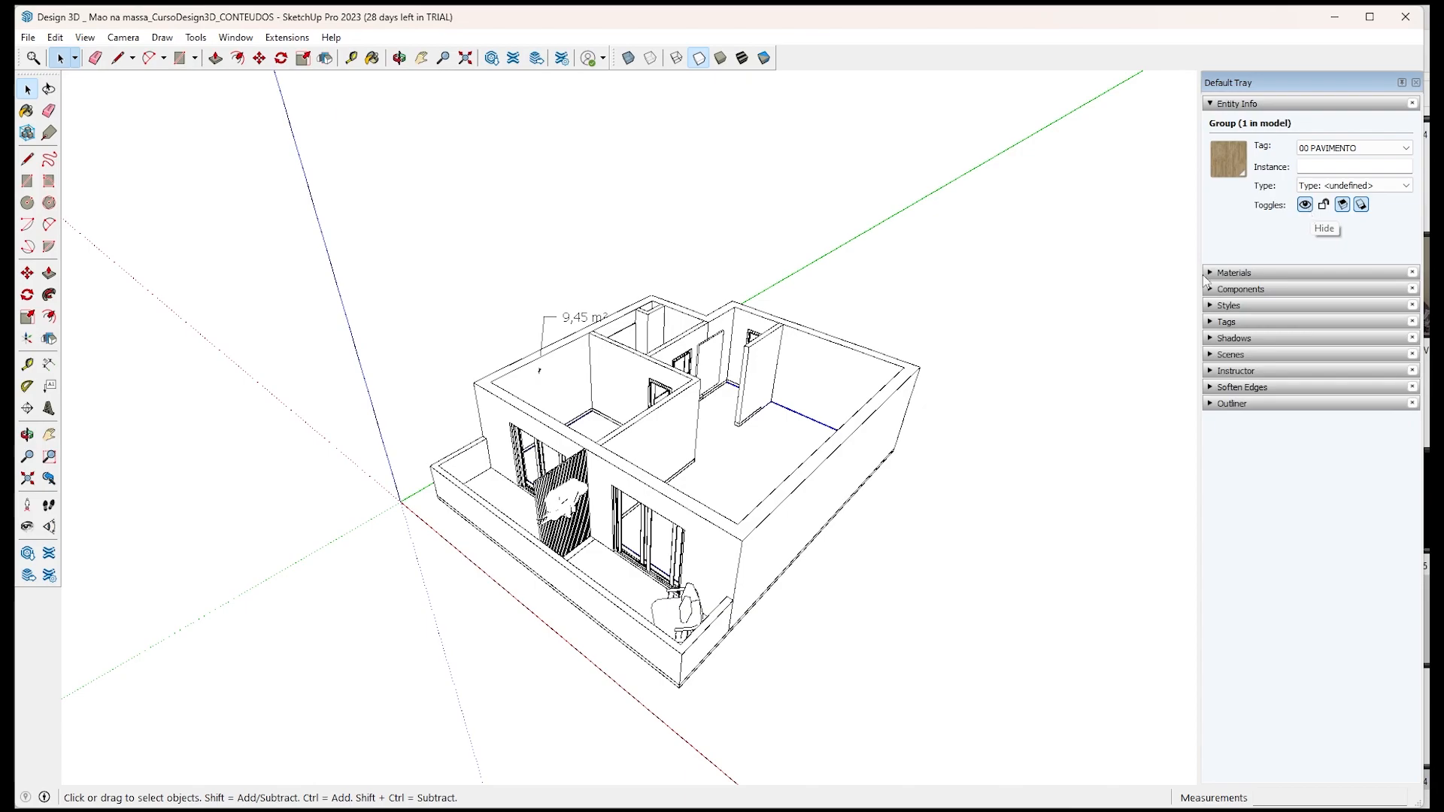
Select the freestanding partition wall and display the model with shading and textures.
click(762, 369)
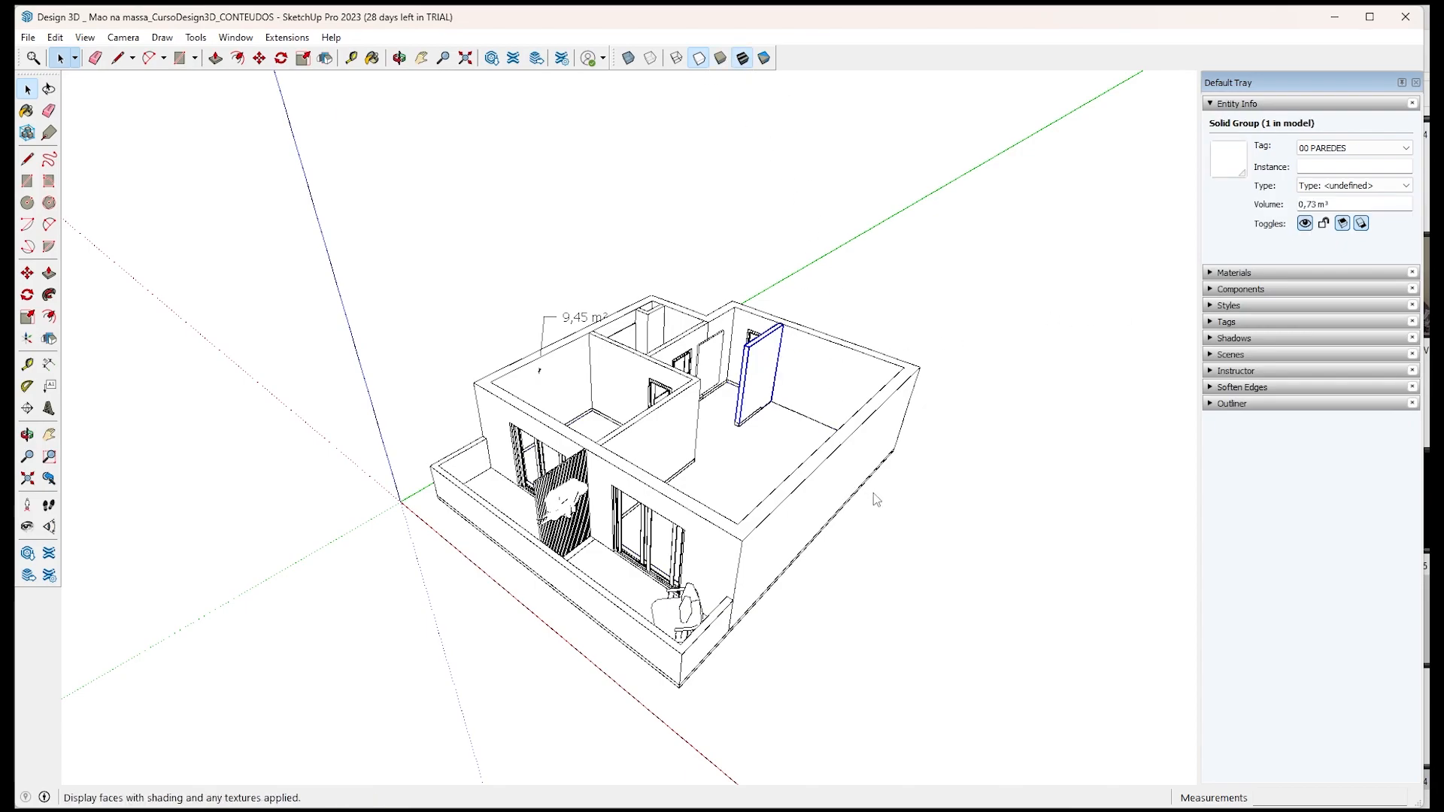
click(982, 537)
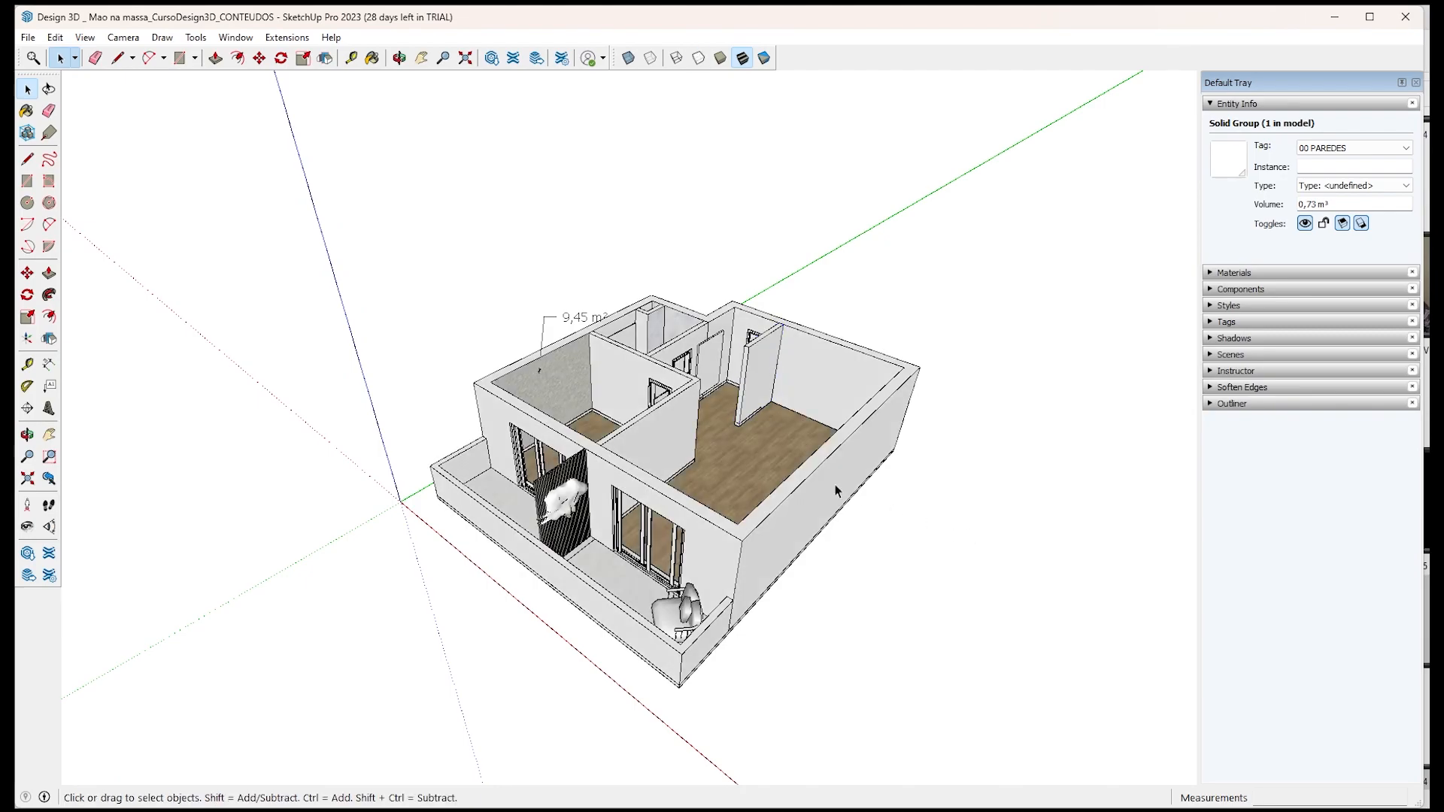
Hide the wooden floor group through its visibility toggle and undo the hiding.
click(789, 447)
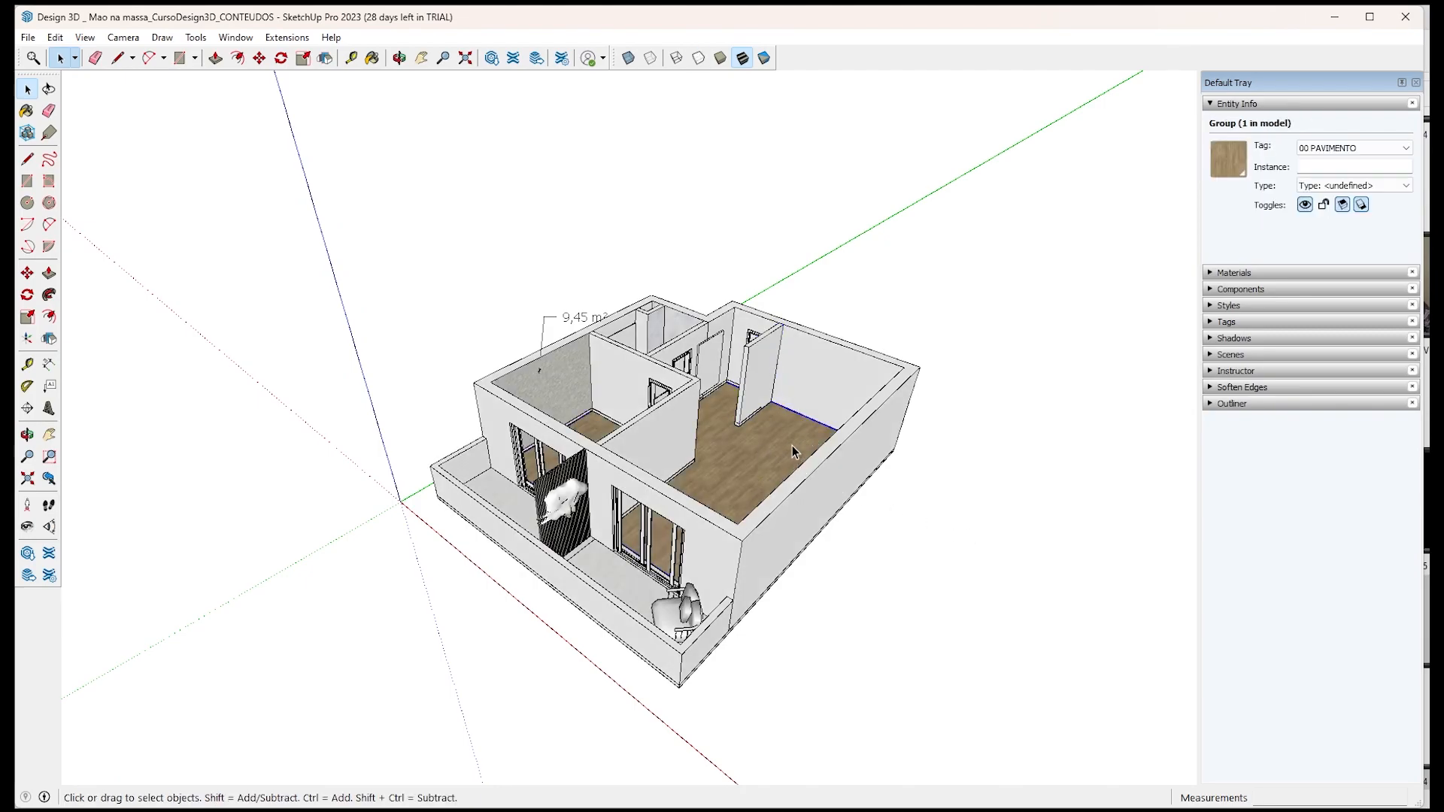
click(1305, 204)
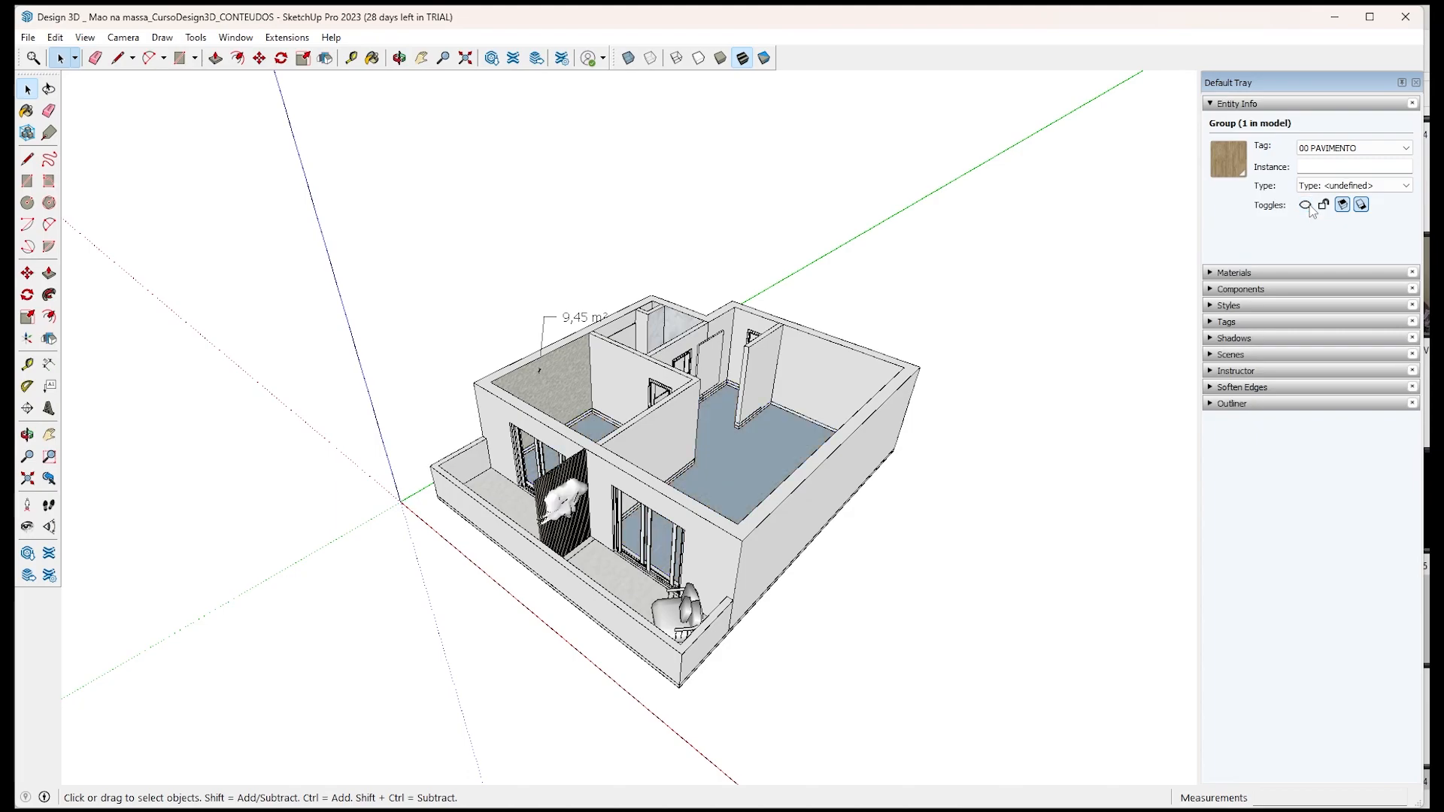
key(ctrl+z)
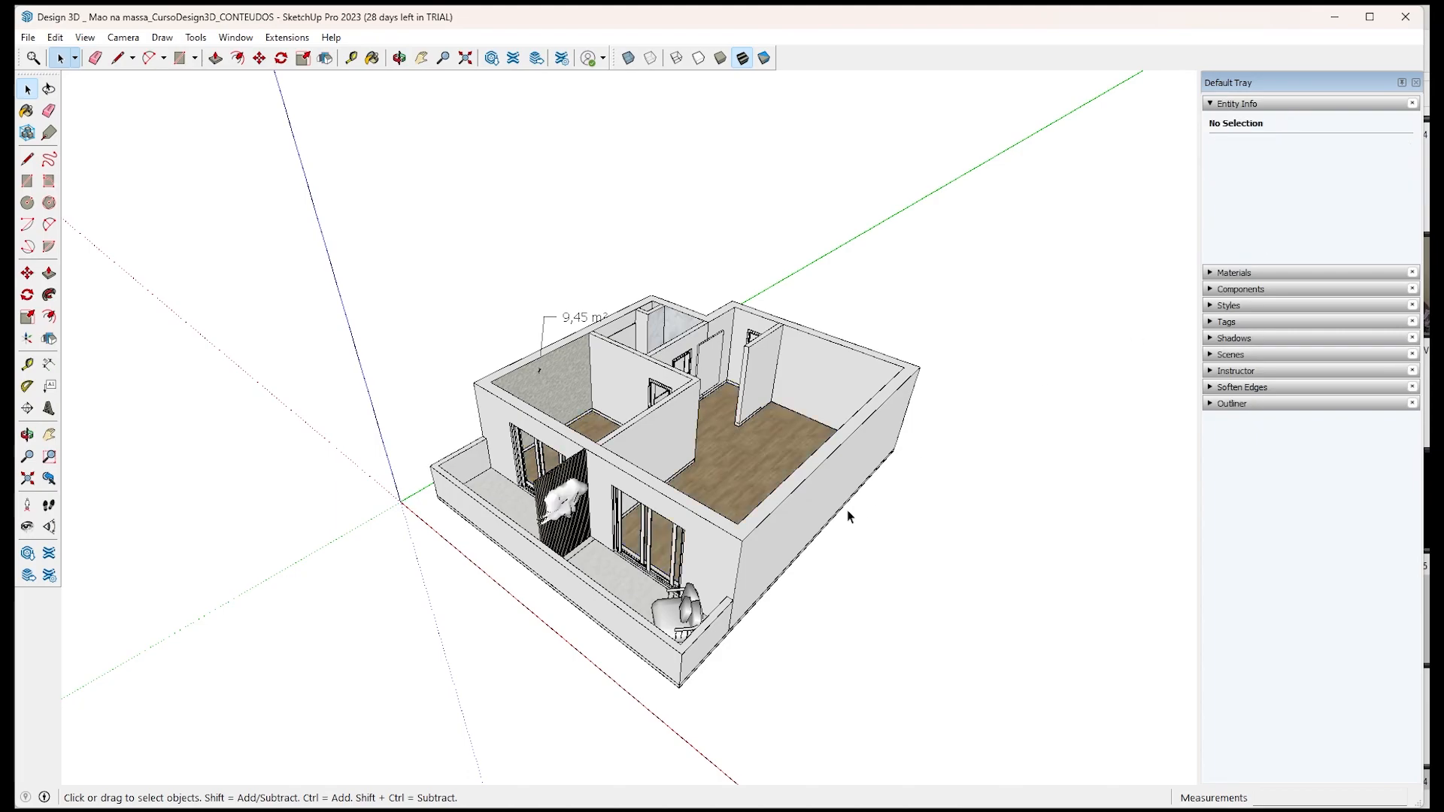
Turn the floor group's receive-shadows and cast-shadows toggles off and back on.
click(806, 452)
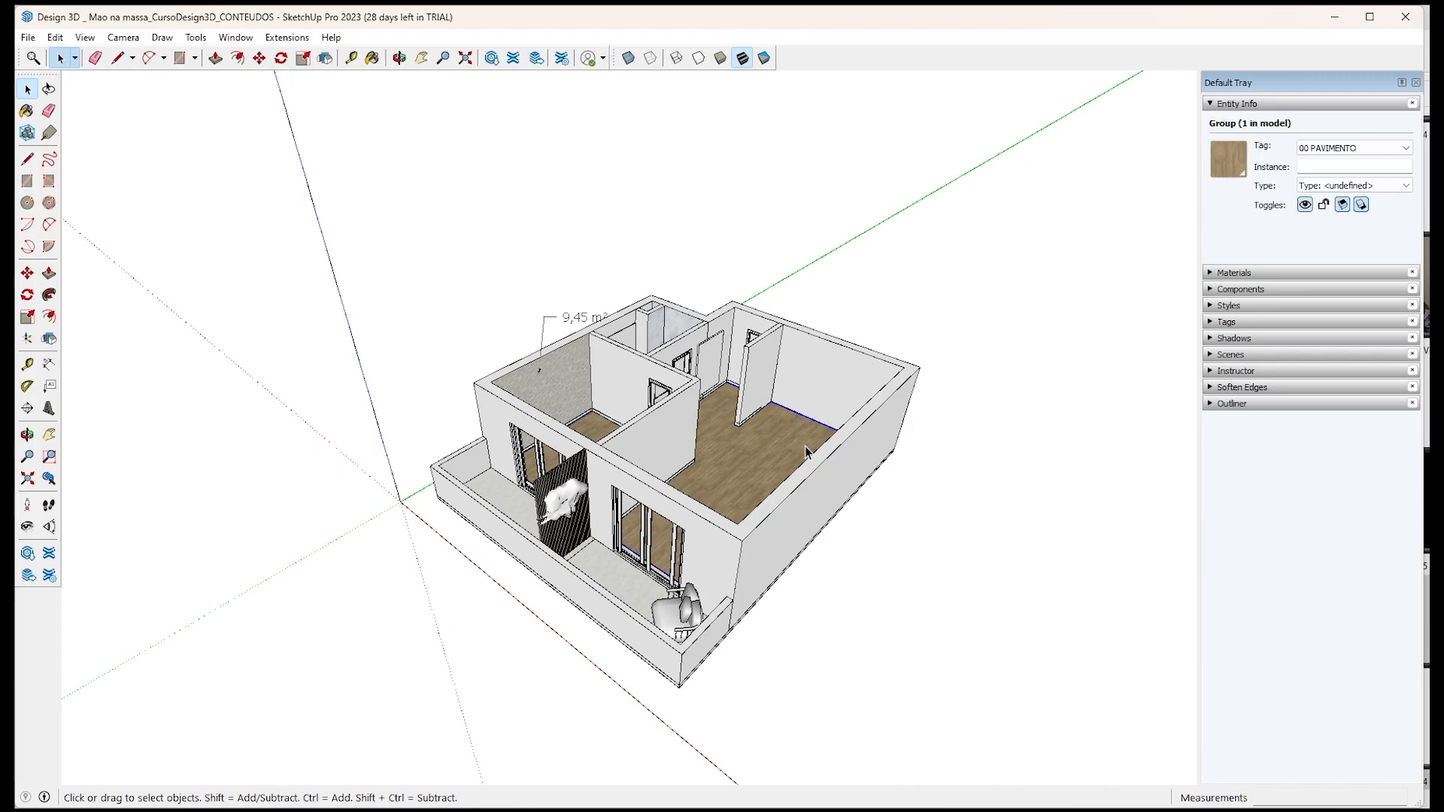
click(1342, 205)
click(1362, 205)
click(1343, 205)
click(1361, 204)
click(1216, 340)
click(1277, 340)
Draw a rectangle about 3.17 m by 4.42 m on the ground beside the house.
key(r)
click(827, 584)
click(1037, 547)
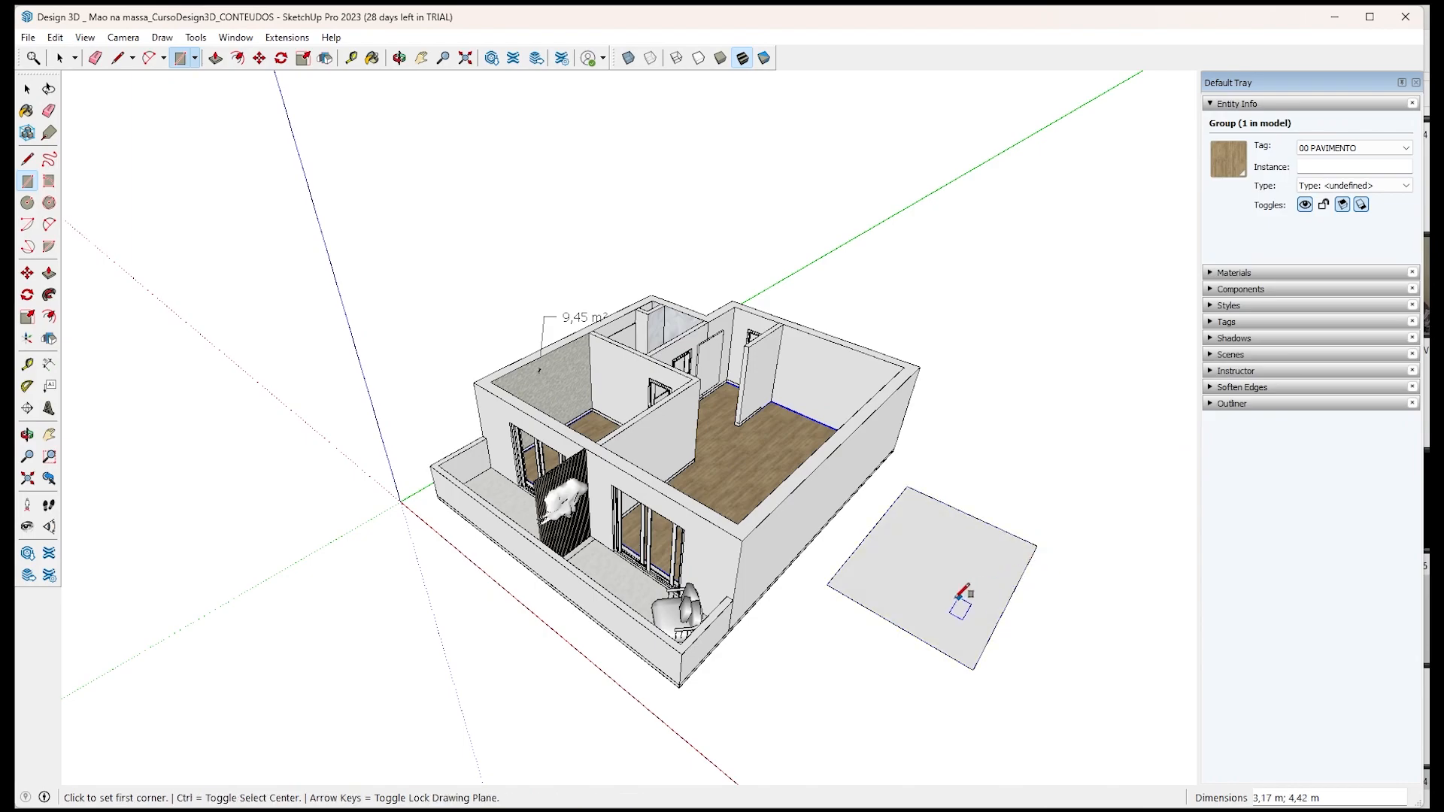
Draw a smaller rectangle on the new ground face and pull it up into a box.
click(879, 578)
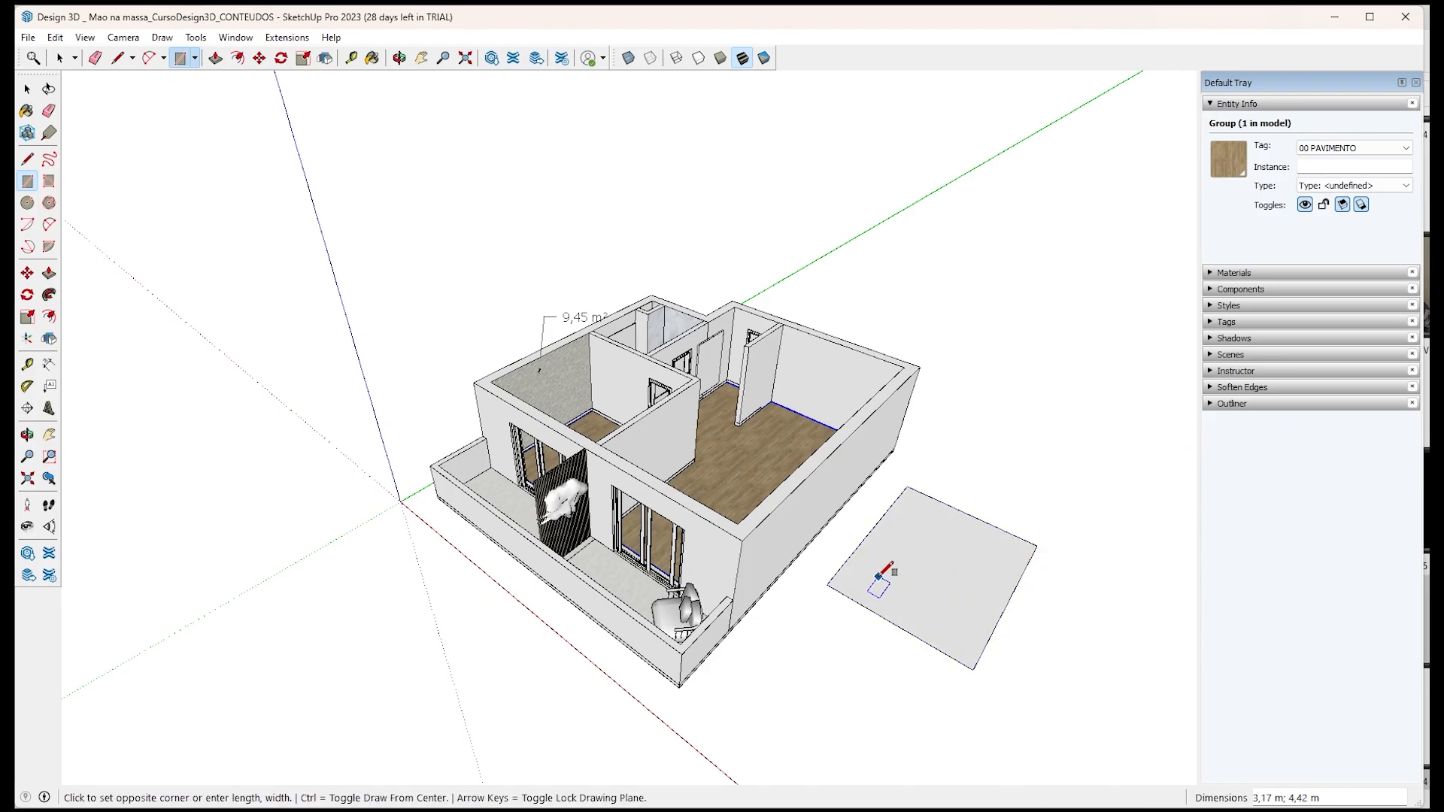
click(955, 557)
key(space)
key(p)
click(912, 581)
click(930, 524)
Select the whole box standing on the ground rectangle and make it a group.
key(space)
drag(877, 434, 999, 613)
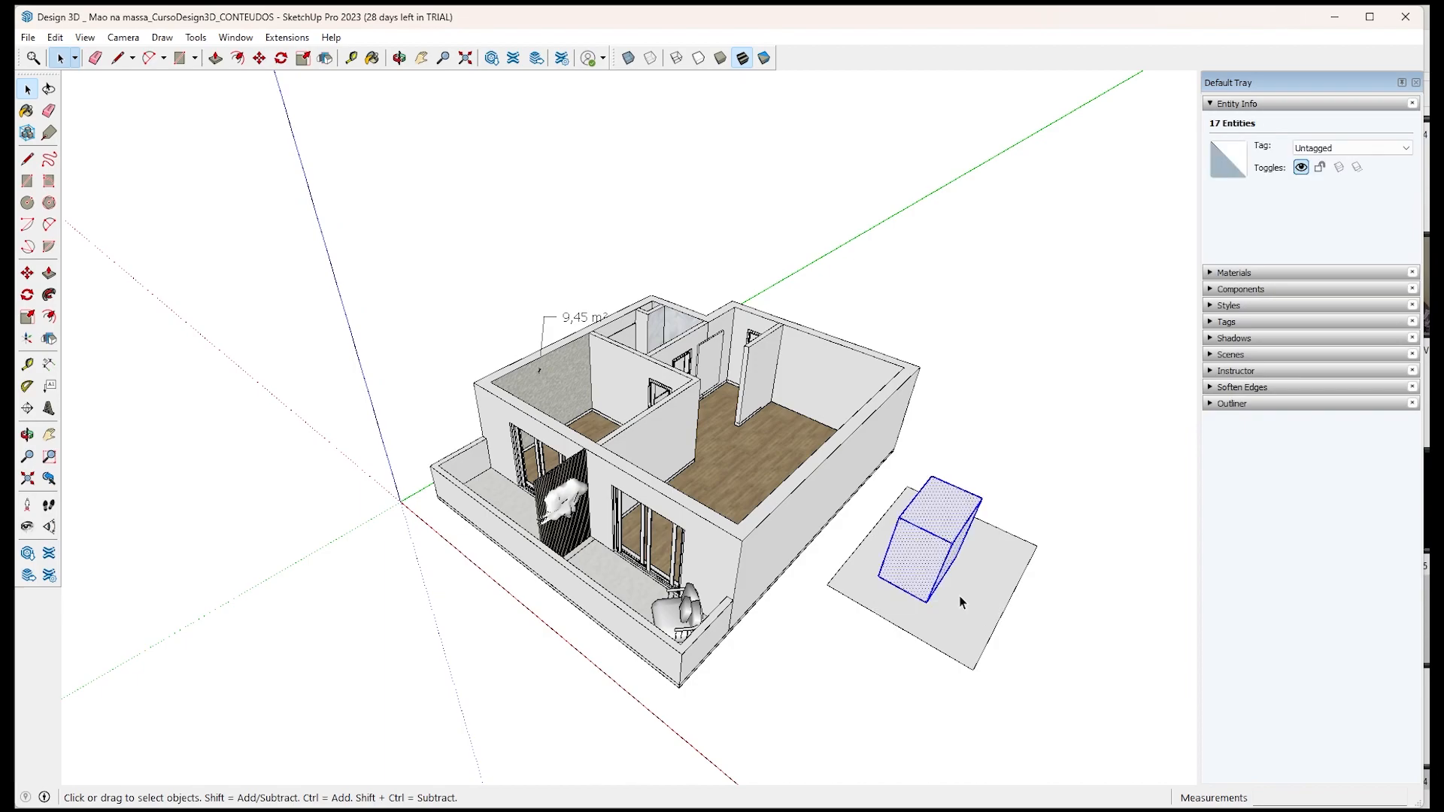
click(992, 591)
key(ctrl+g)
click(1148, 658)
Turn on shadow display for the model and collapse the Shadows section.
scroll(1148, 659, up, 4)
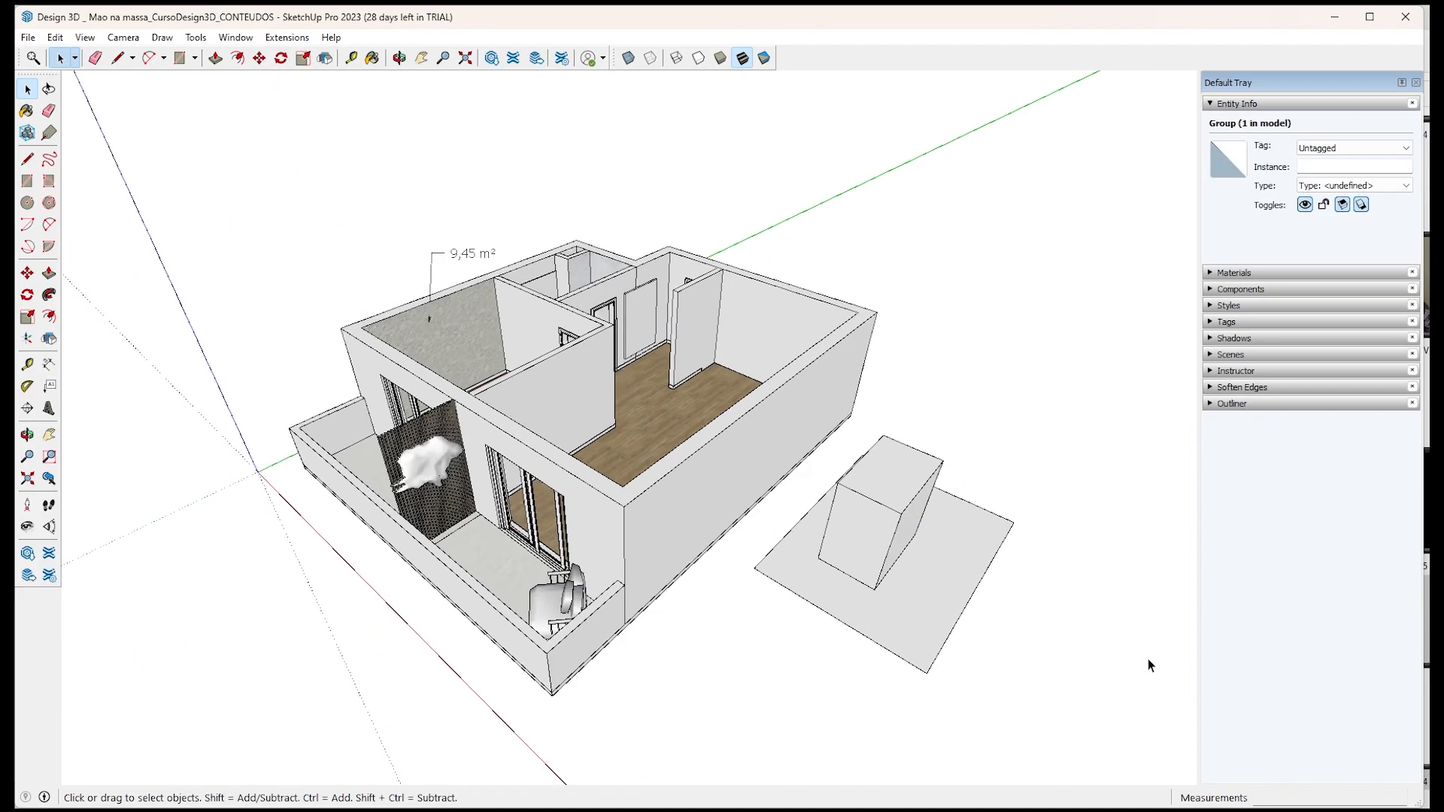
click(1237, 338)
click(1220, 366)
click(1232, 339)
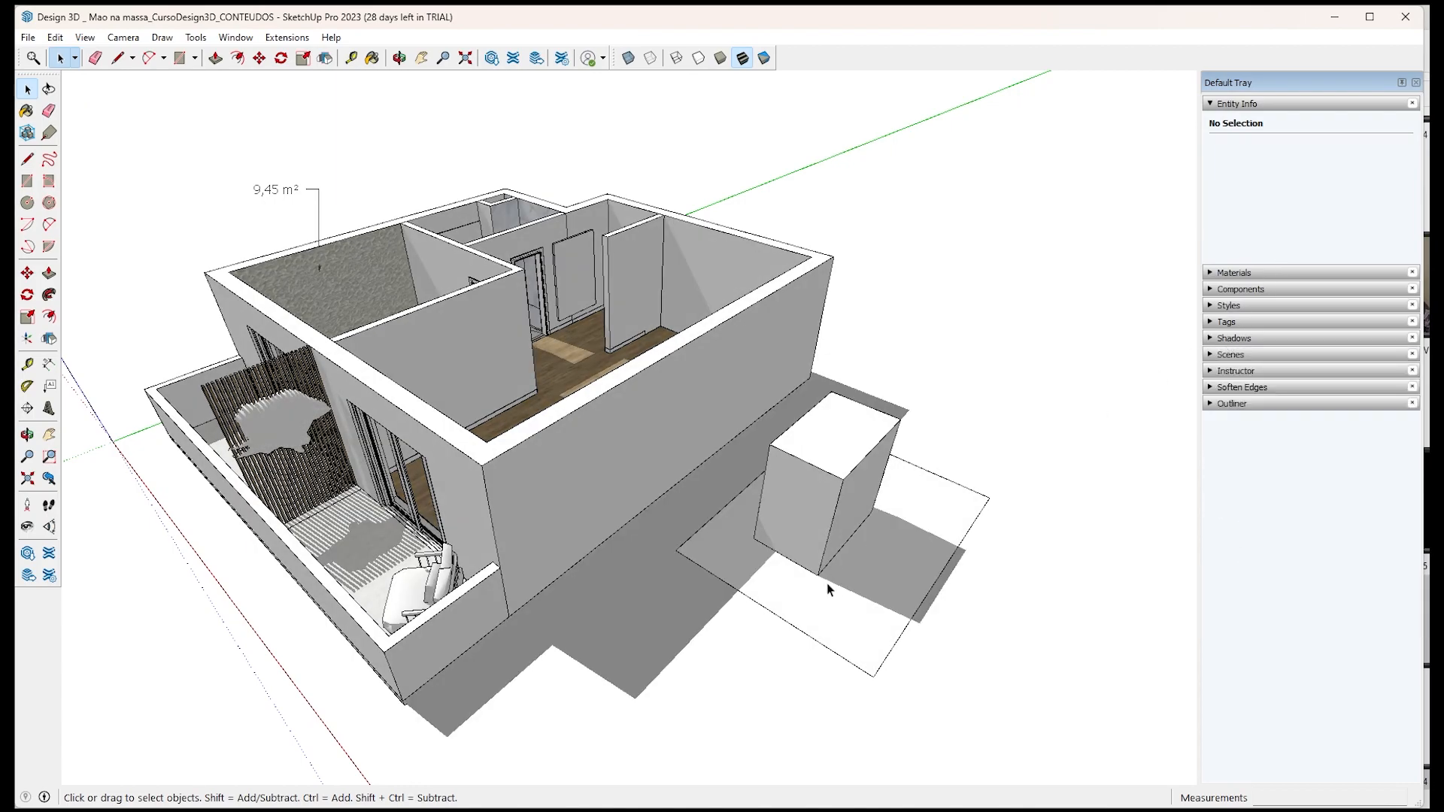
Select the box group and turn its receive-shadows and cast-shadows toggles off and back on.
click(829, 469)
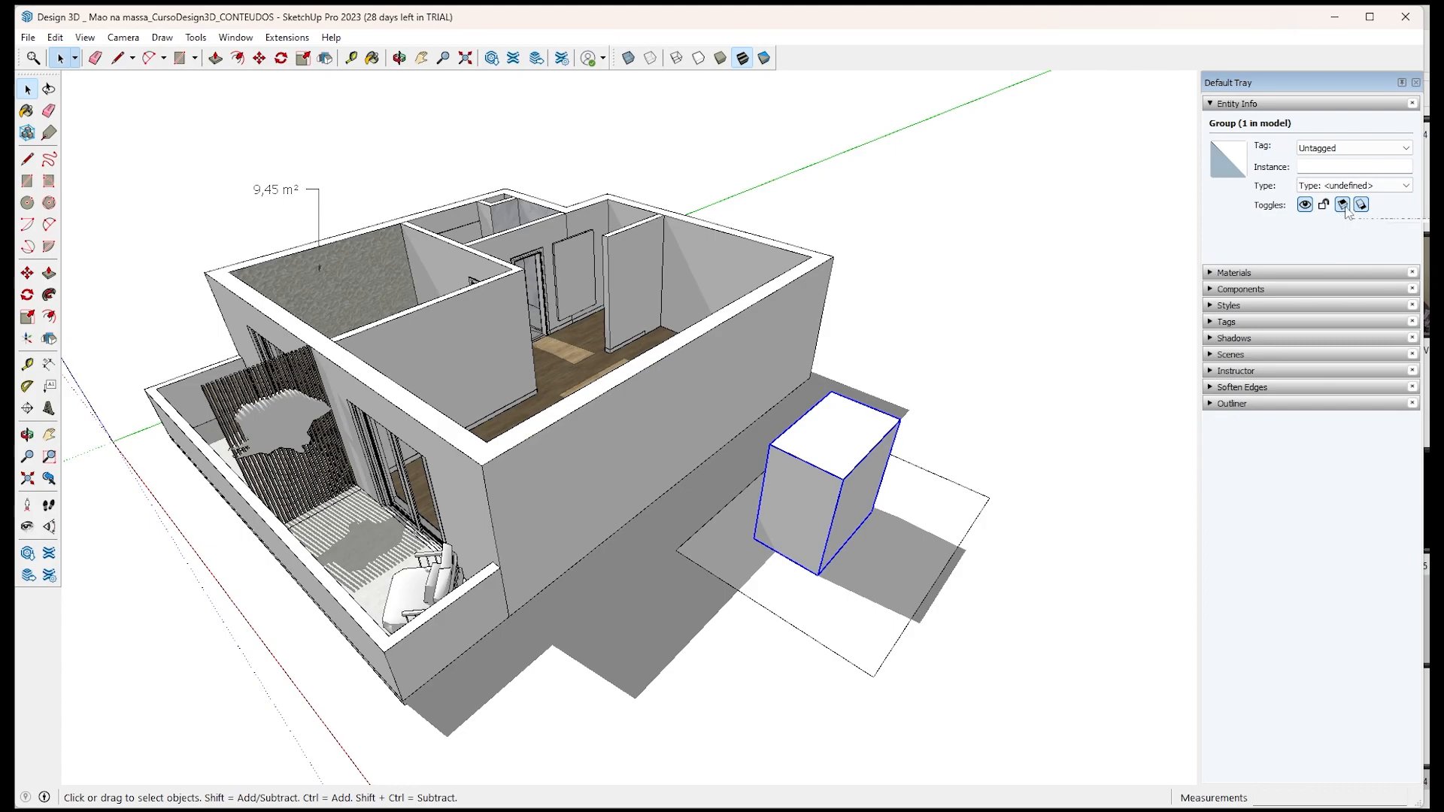
middle_drag(828, 432, 914, 504)
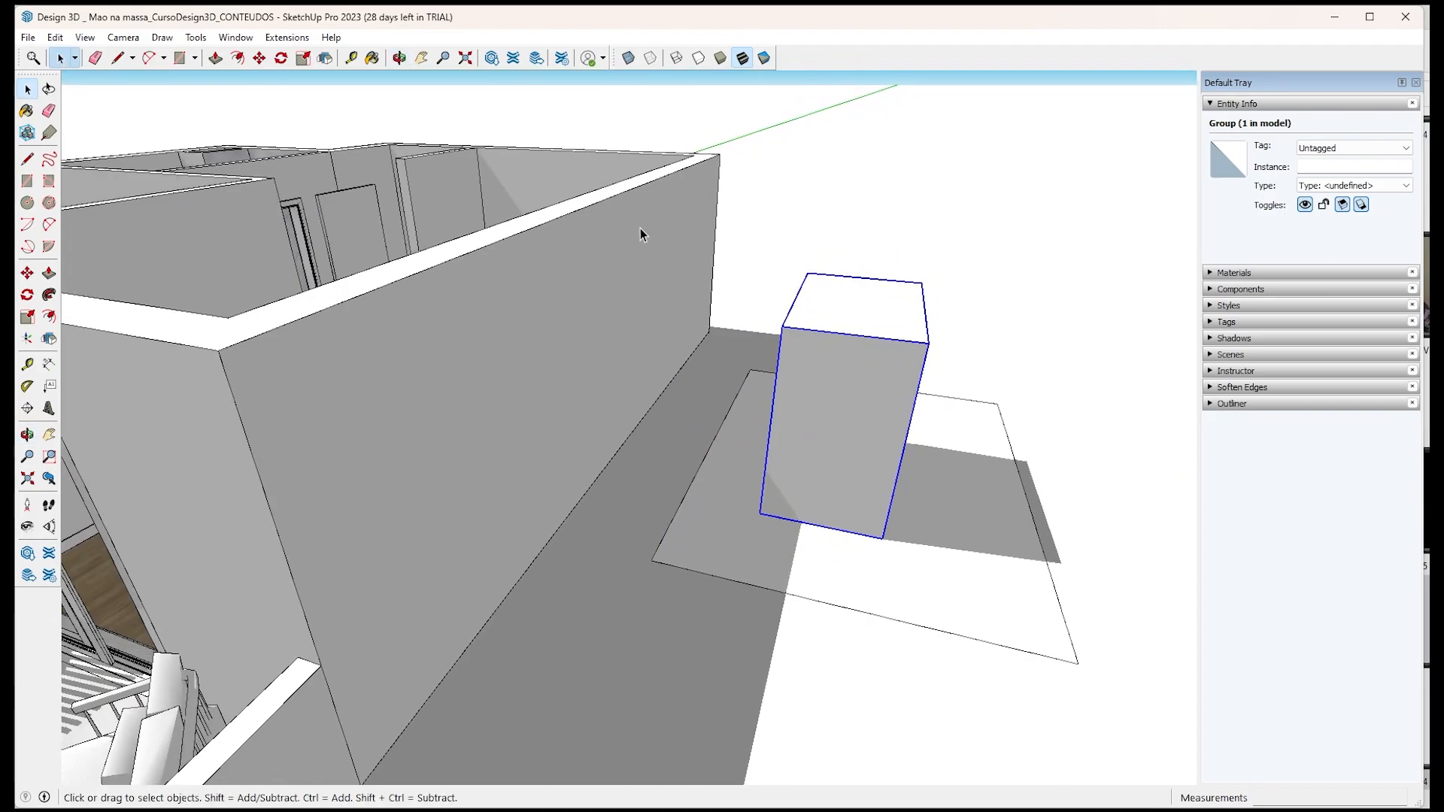
click(1345, 206)
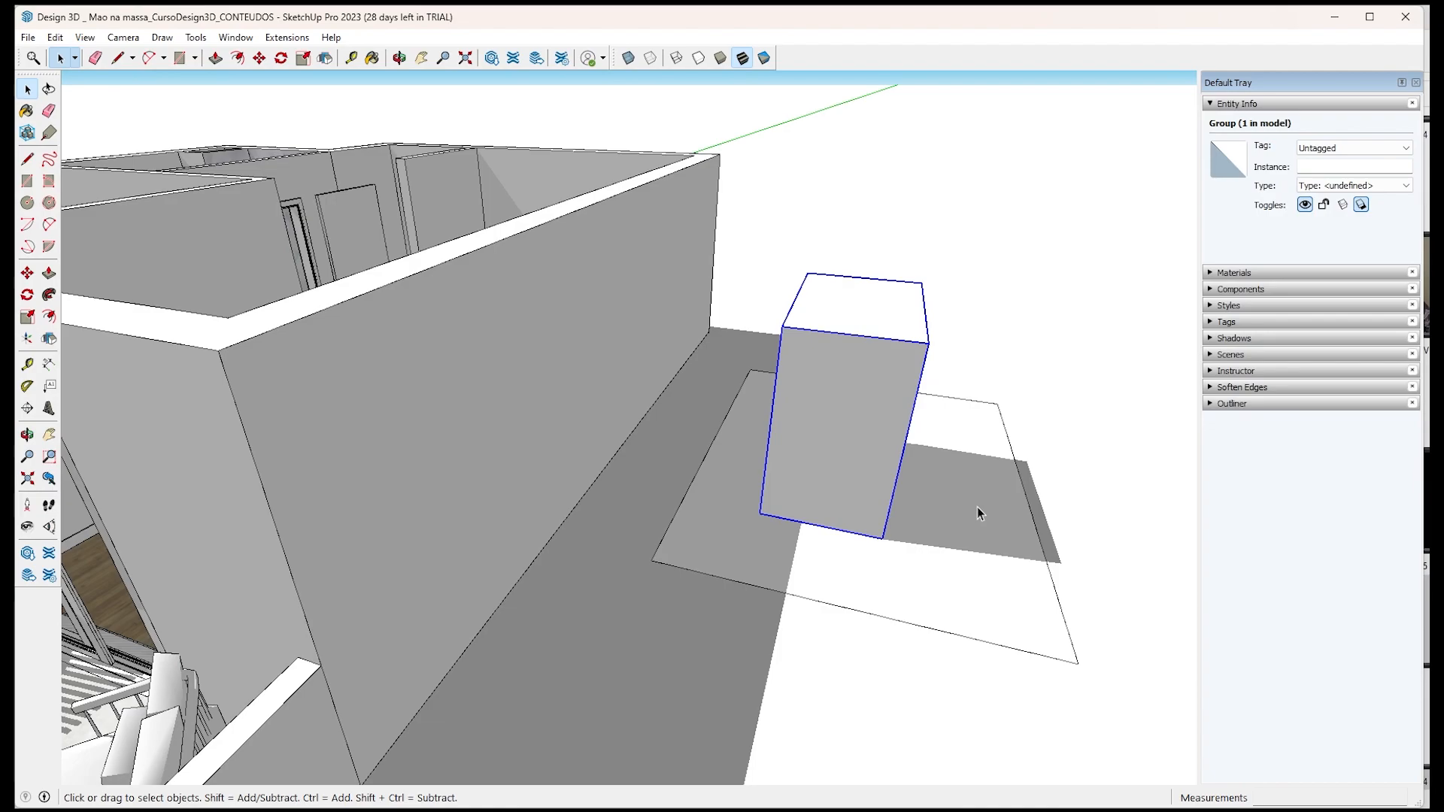
click(1362, 205)
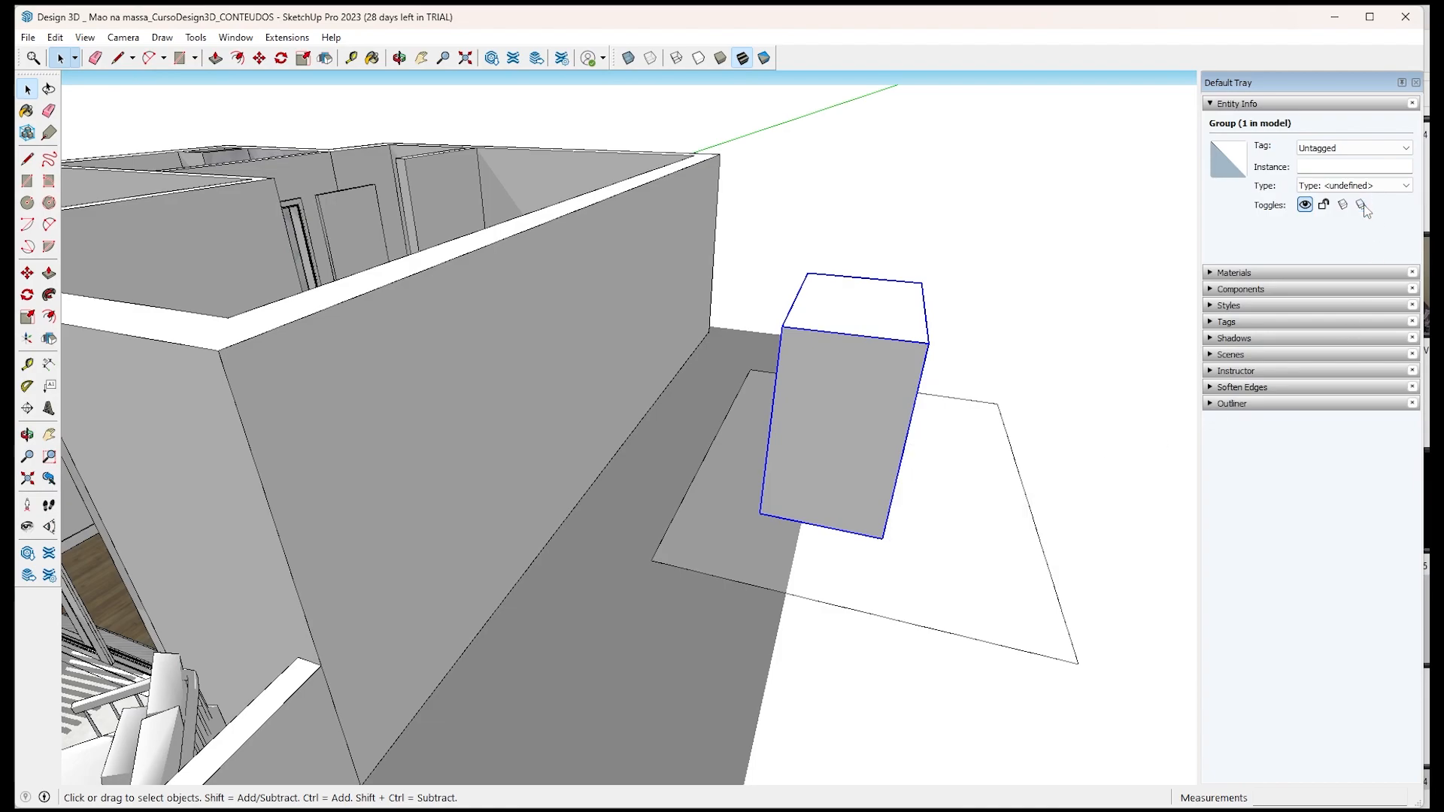
click(1362, 204)
click(1342, 204)
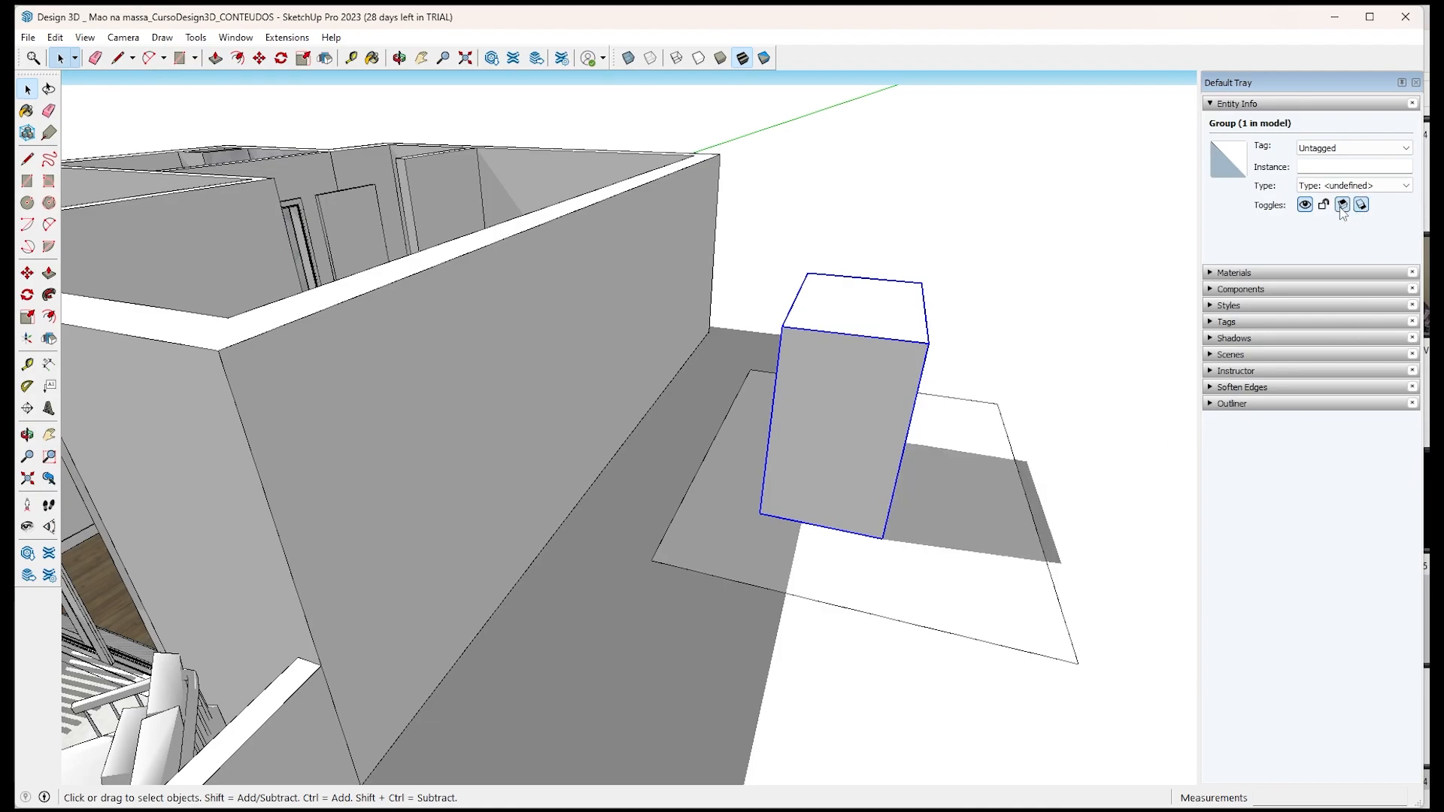
Turn off shadow display for the model and deselect the box group.
middle_drag(1162, 607, 793, 586)
scroll(794, 586, down, 3)
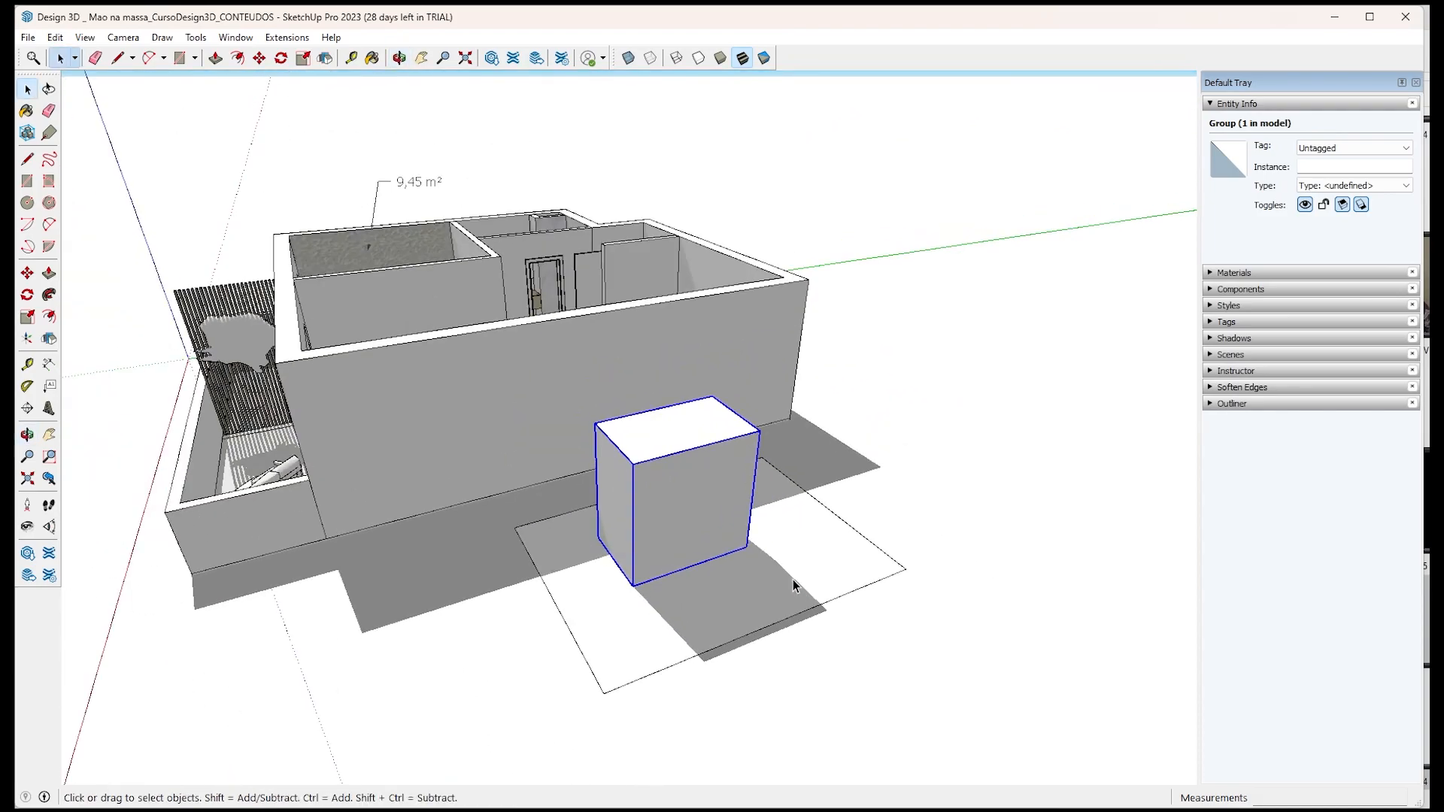
click(1233, 338)
click(1220, 365)
click(837, 655)
Delete the box and the ground rectangle beside the house, and collapse the Shadows section.
middle_drag(692, 611, 1015, 628)
drag(992, 610, 800, 397)
key(Delete)
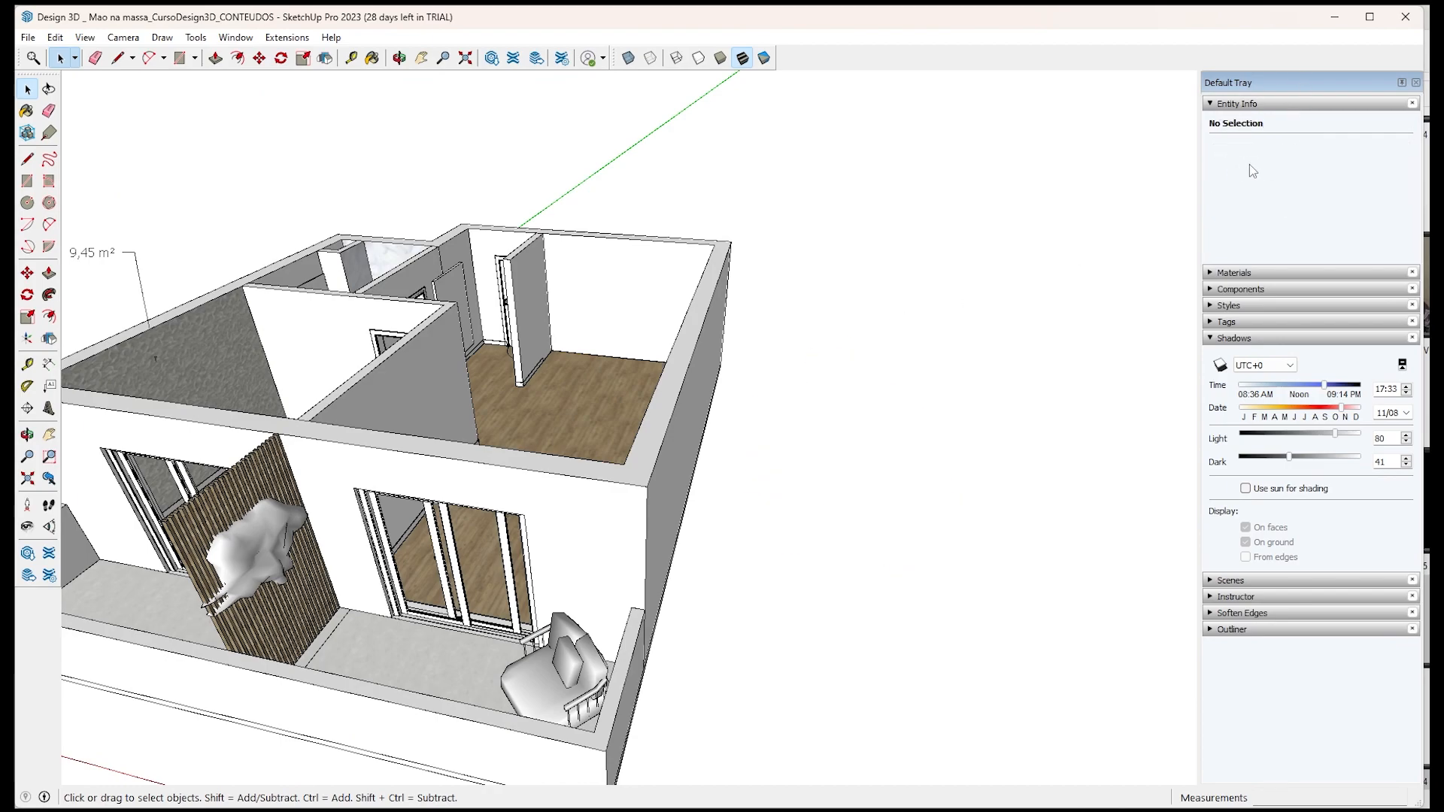
click(1232, 340)
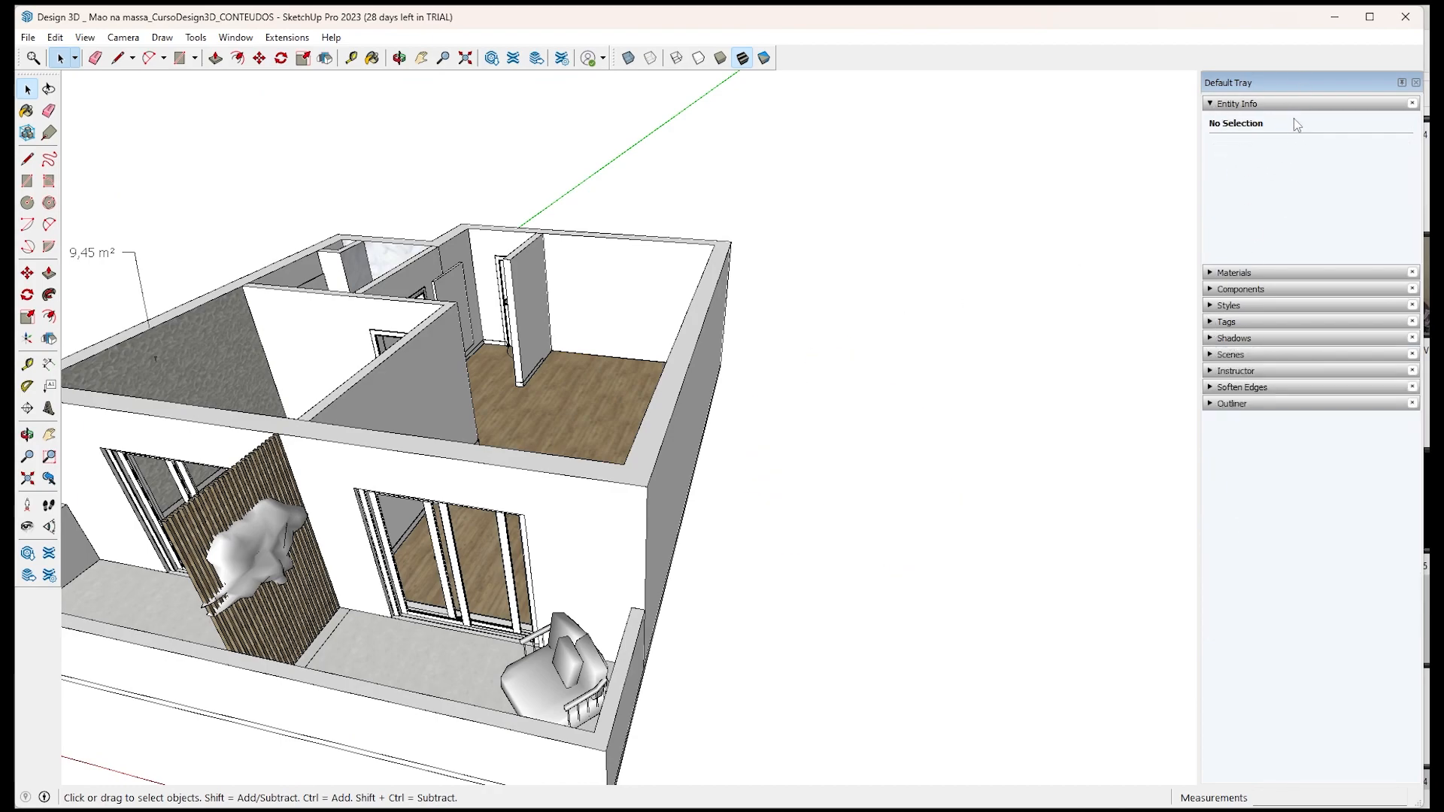
scroll(1003, 644, down, 5)
middle_drag(870, 590, 729, 398)
scroll(659, 352, up, 2)
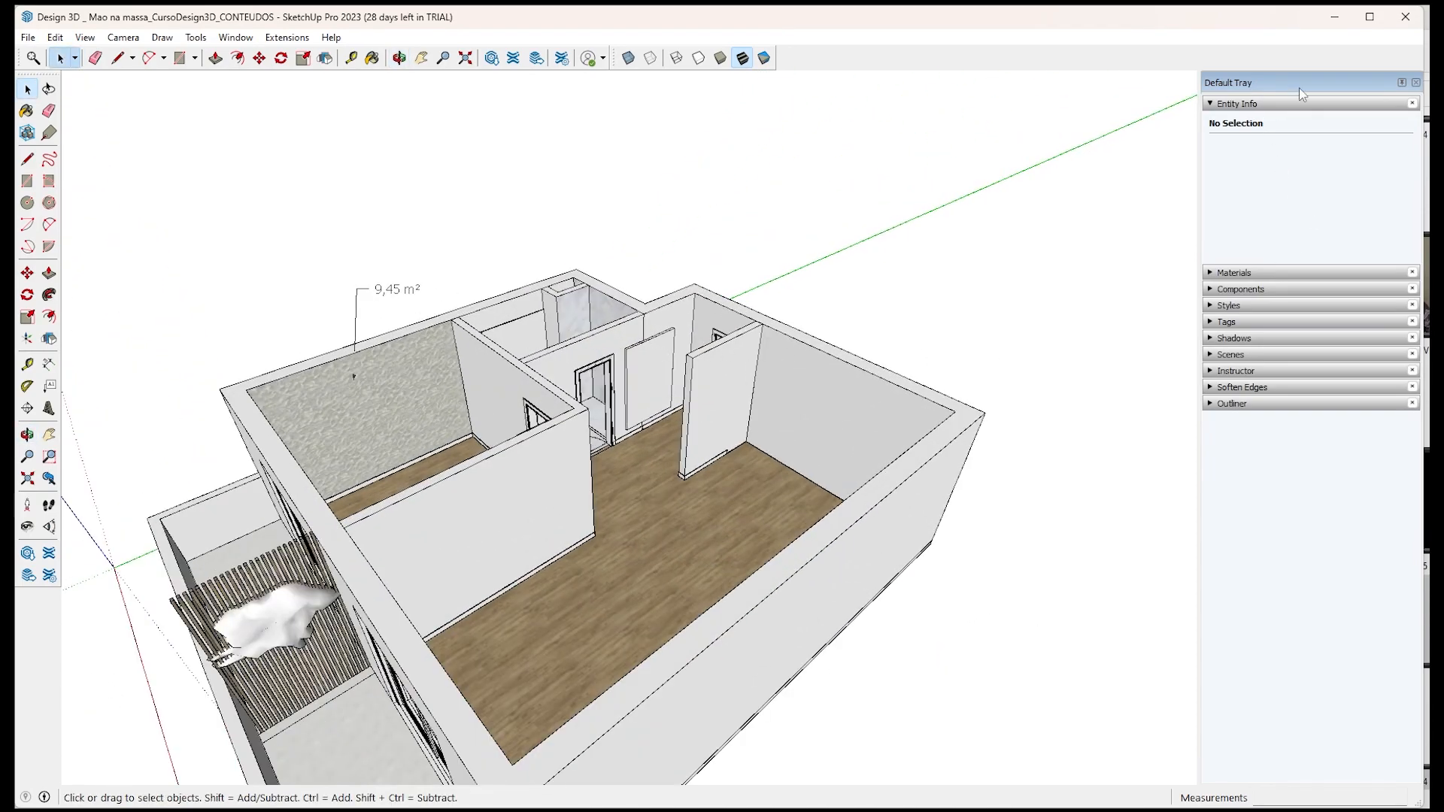
Select the house's wall groups together to view their shared properties in Entity Info.
middle_drag(575, 677, 504, 519)
click(610, 500)
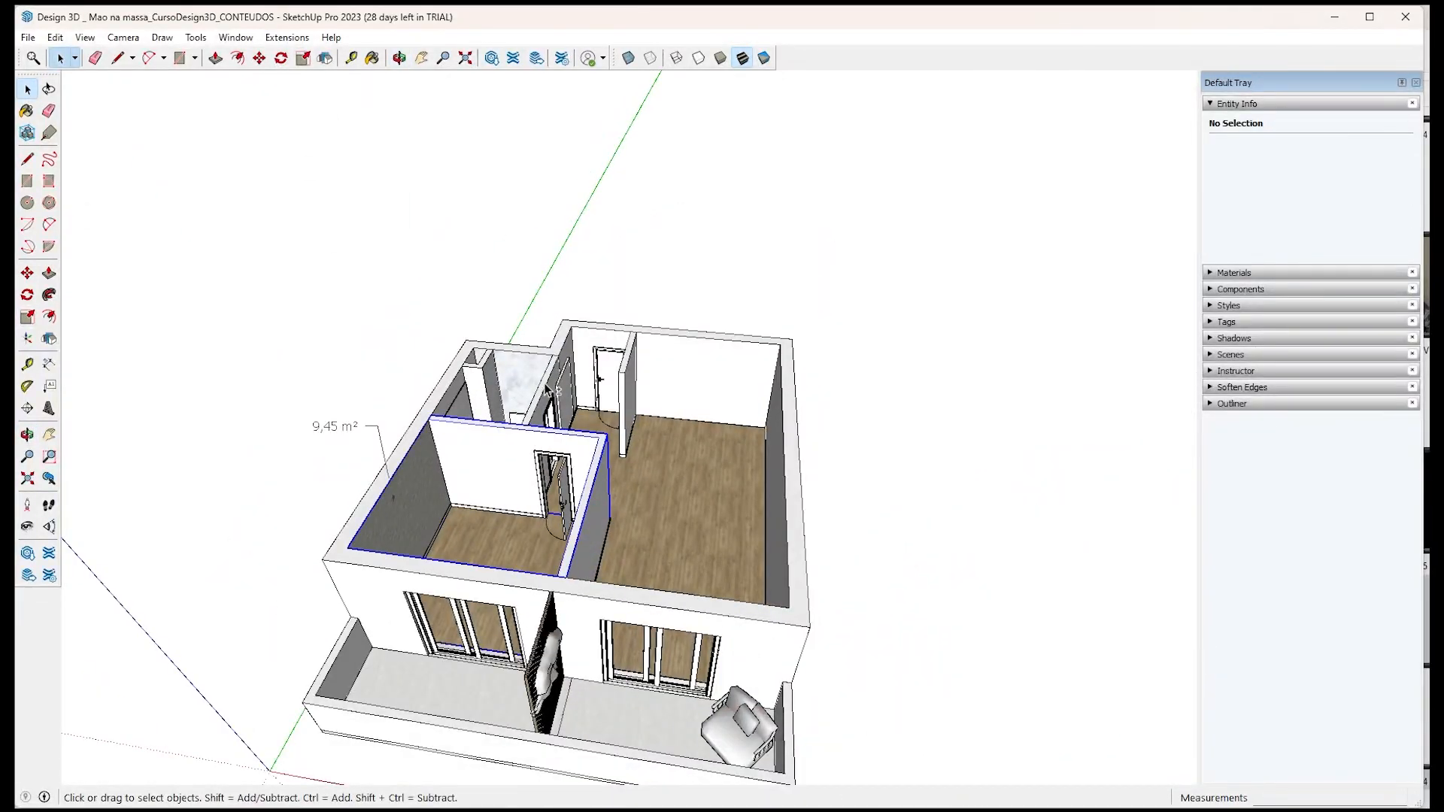
shift+click(552, 391)
shift+click(676, 369)
shift+click(629, 377)
middle_drag(698, 523, 526, 369)
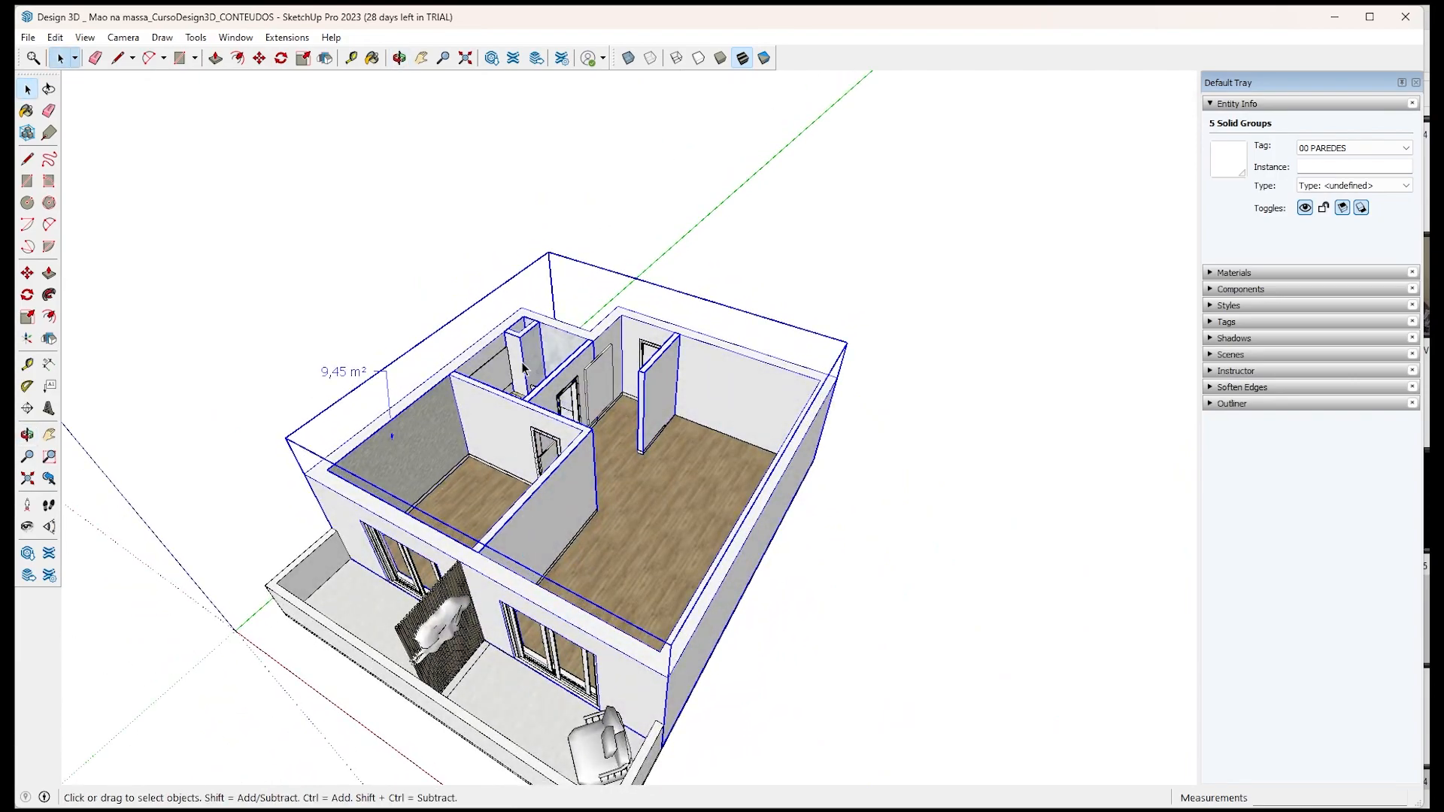
Open the walls group, select everything inside it and explode the five nested wall groups.
double_click(548, 361)
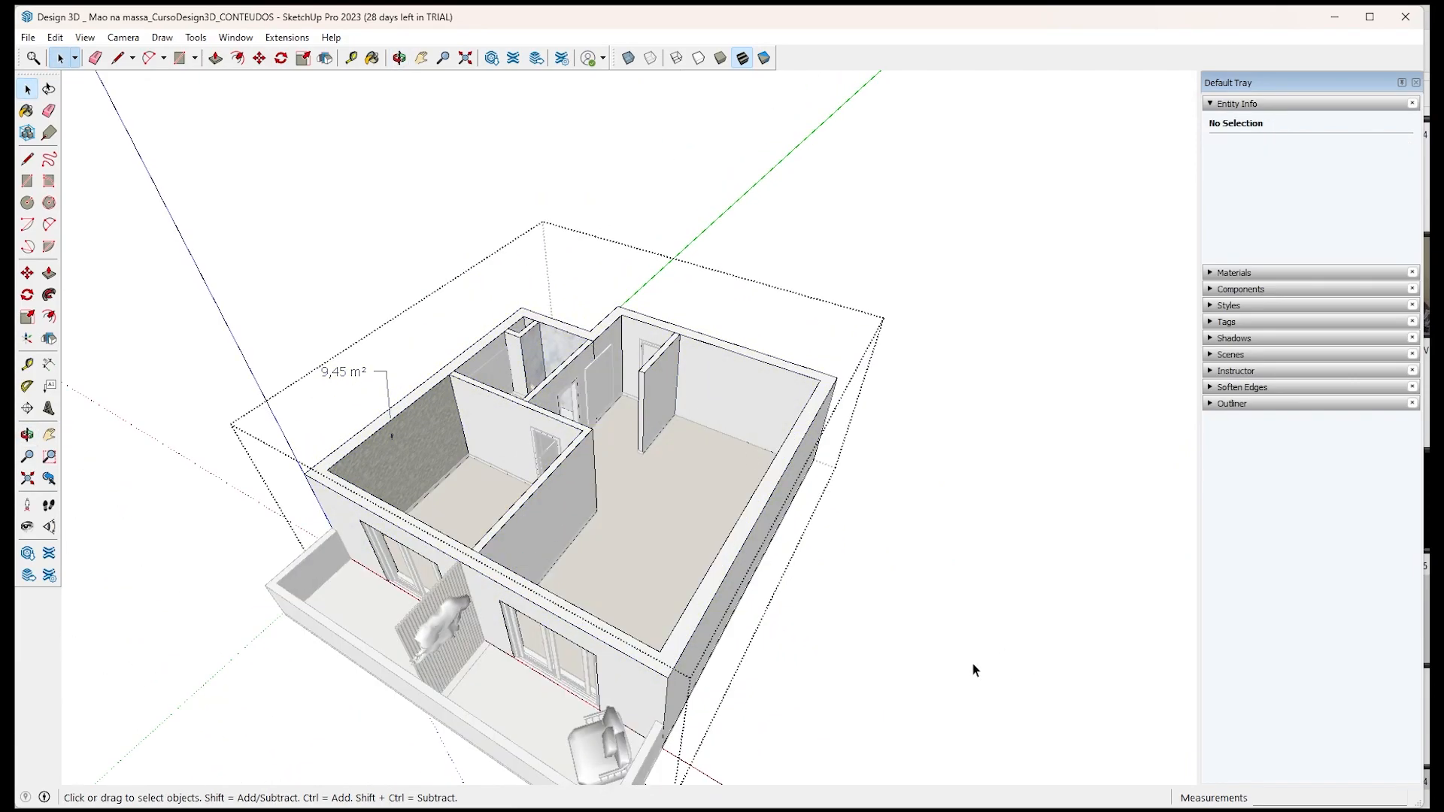
key(ctrl+a)
right_click(701, 379)
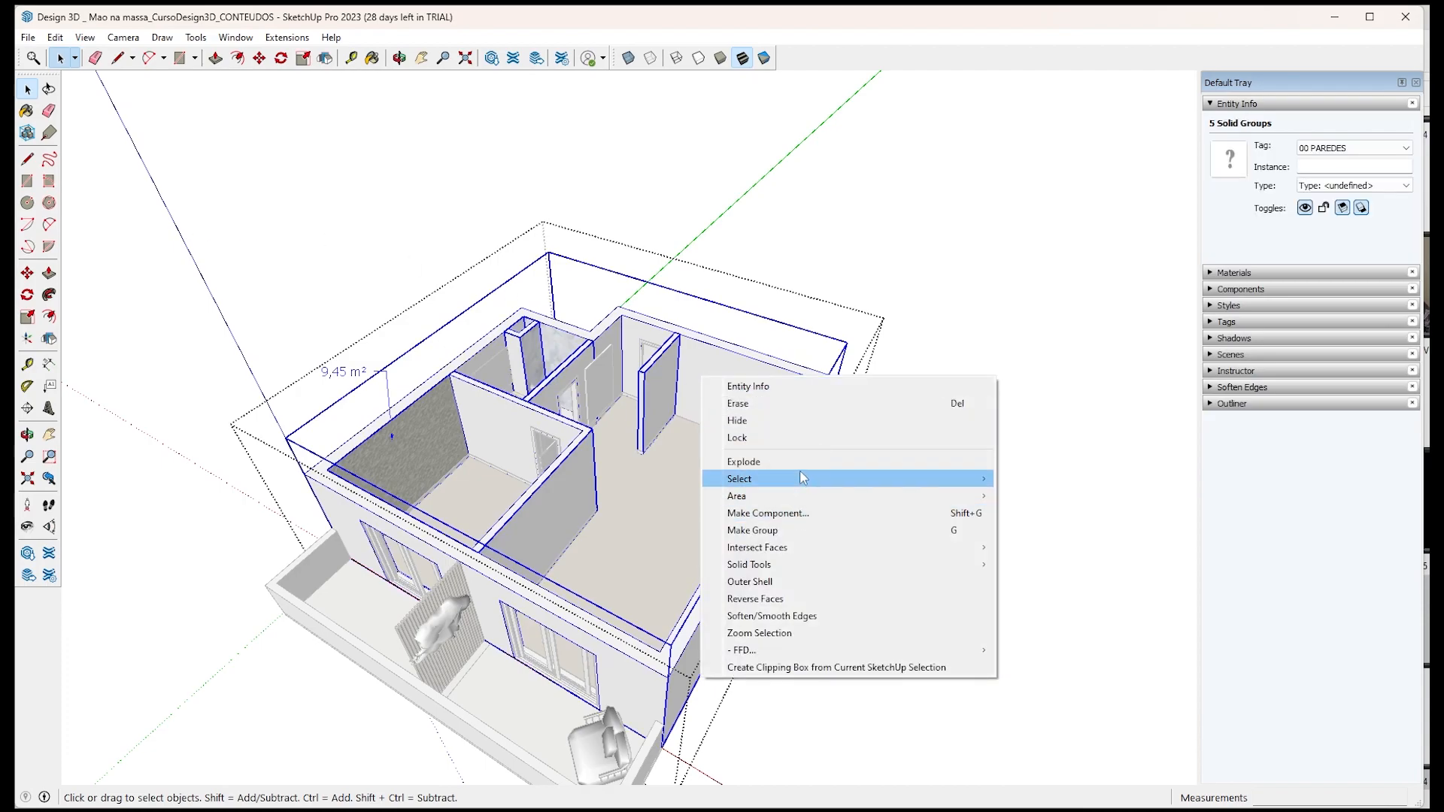
click(803, 462)
click(965, 439)
Select individual faces of the short partition wall near the entrance door to read their area.
double_click(713, 380)
click(717, 360)
right_click(717, 360)
click(659, 374)
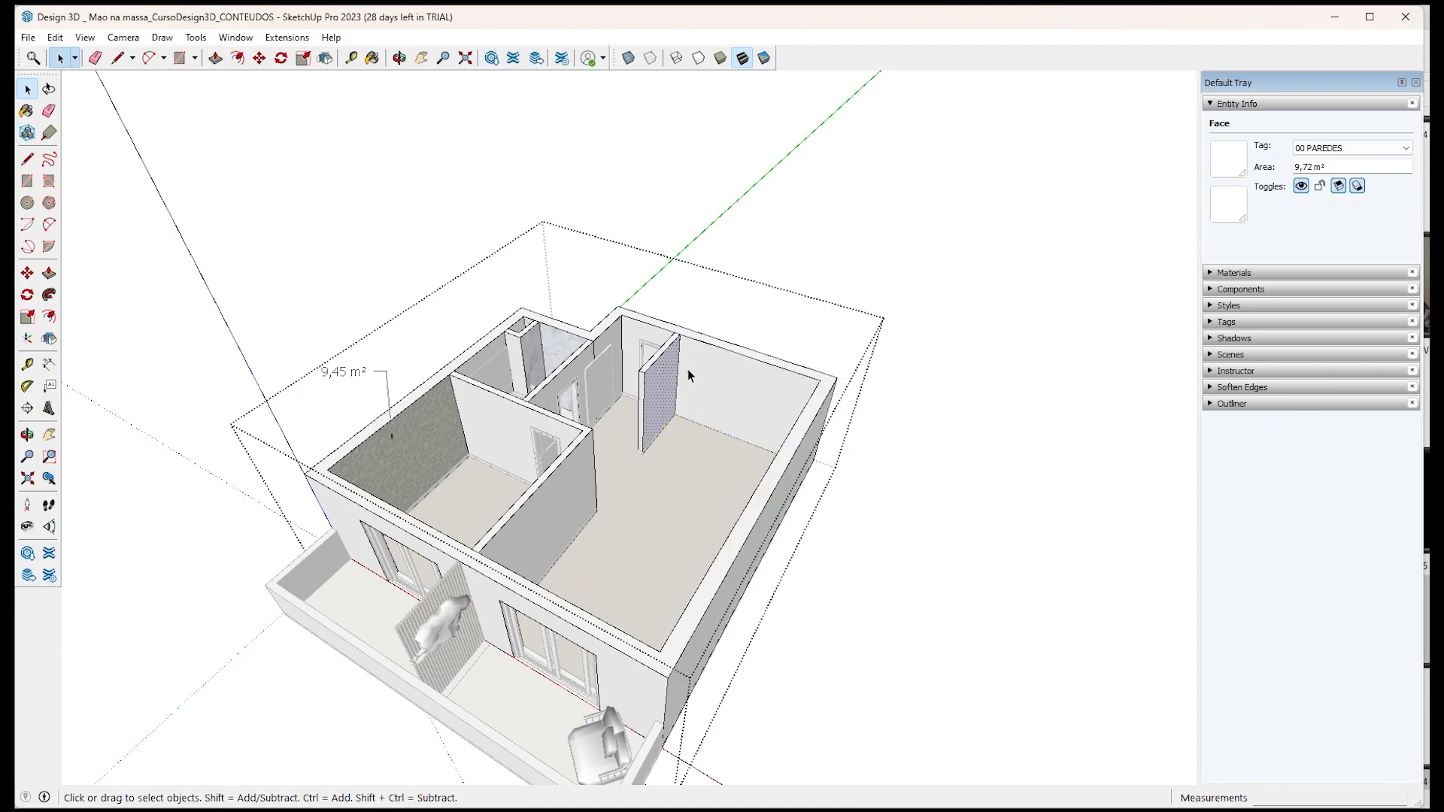
scroll(764, 435, up, 3)
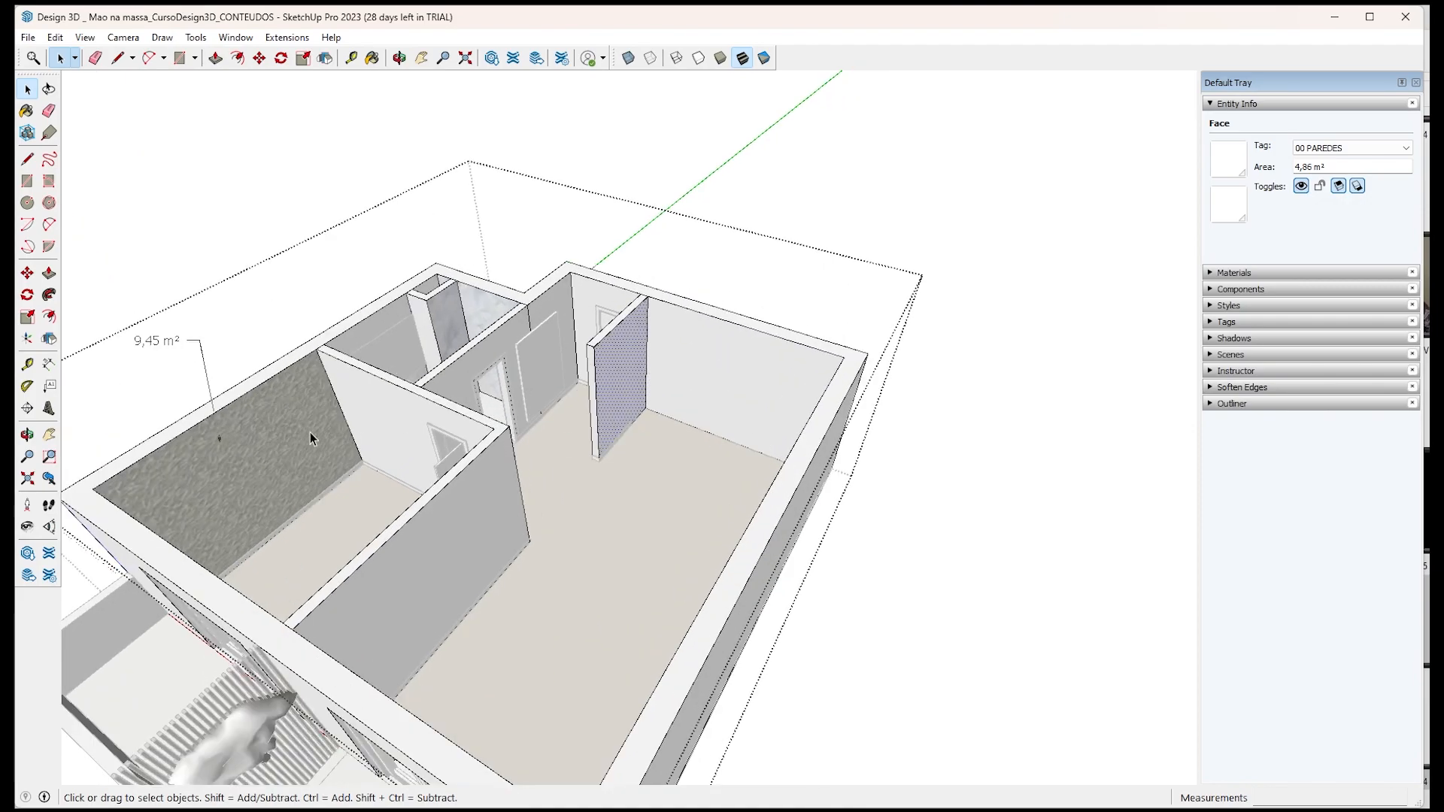
Select the bedroom's textured wall face inside the walls group and highlight its area value in Entity Info.
scroll(812, 532, down, 4)
middle_drag(774, 537, 946, 218)
click(948, 215)
scroll(440, 291, up, 3)
click(441, 292)
scroll(421, 432, up, 5)
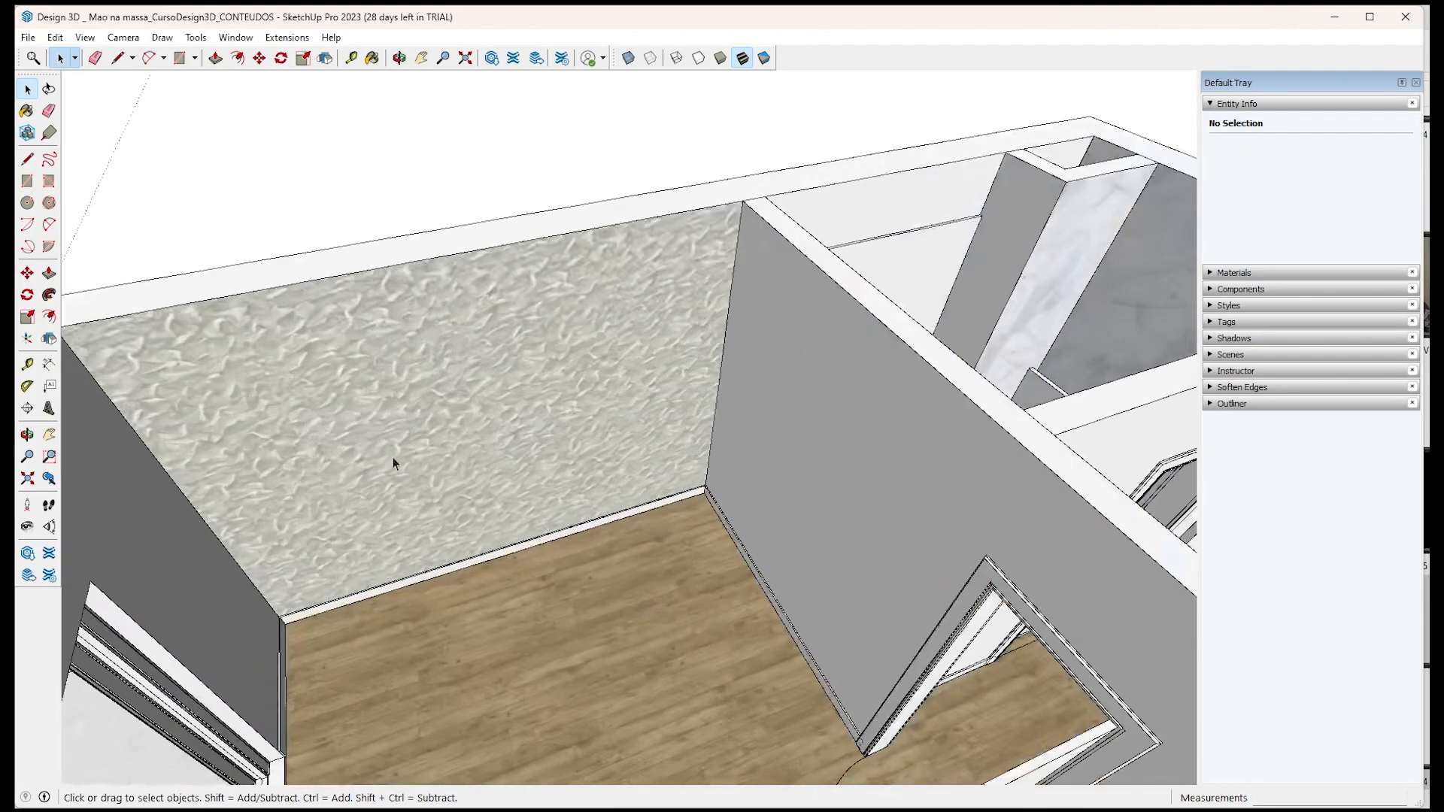
scroll(586, 381, down, 3)
double_click(507, 416)
click(538, 361)
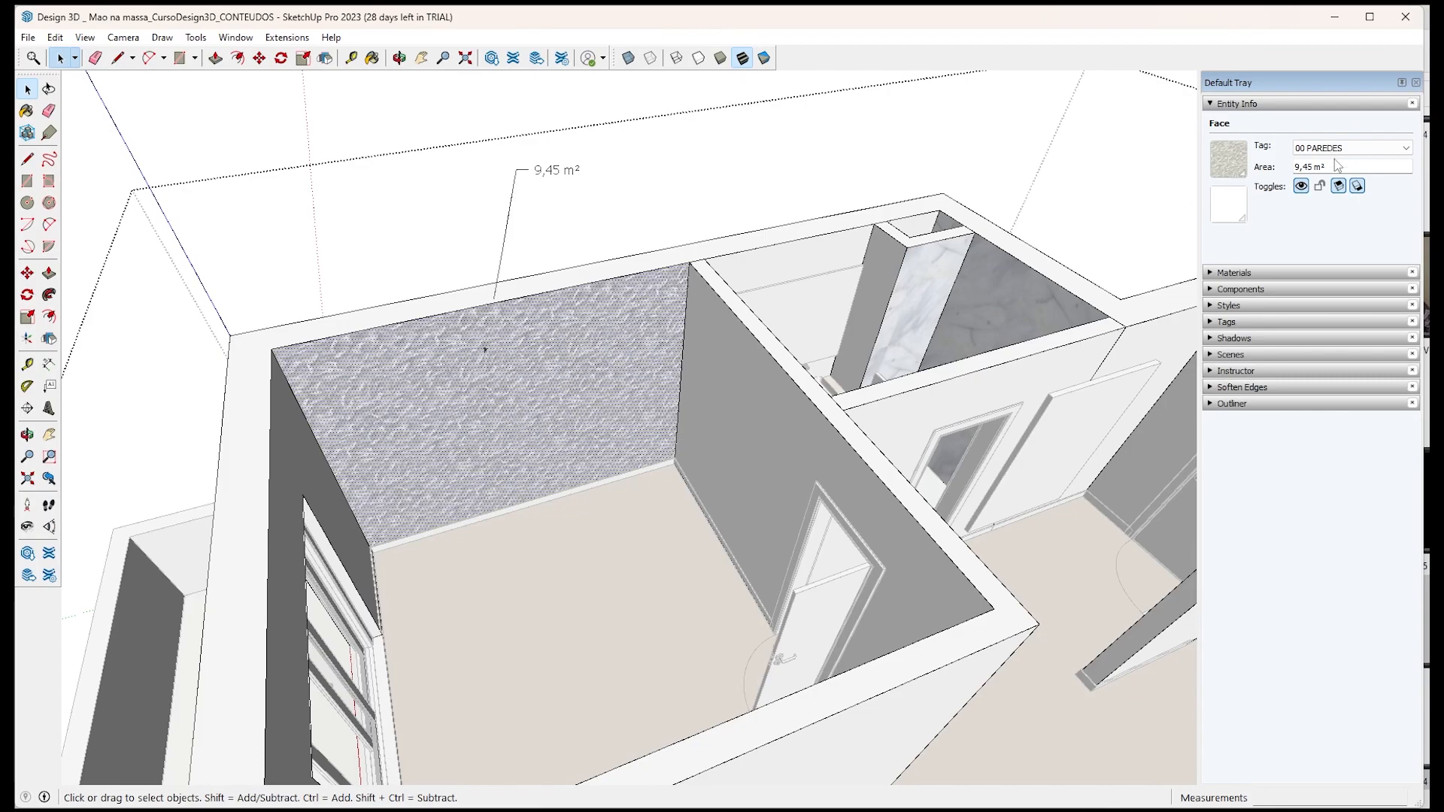
drag(1348, 168, 1244, 168)
Select ten interior wall faces around the living room and bedroom together to read their combined area.
scroll(351, 412, down, 5)
click(712, 492)
middle_drag(481, 576, 780, 519)
shift+click(795, 446)
middle_drag(797, 451, 880, 539)
shift+click(900, 429)
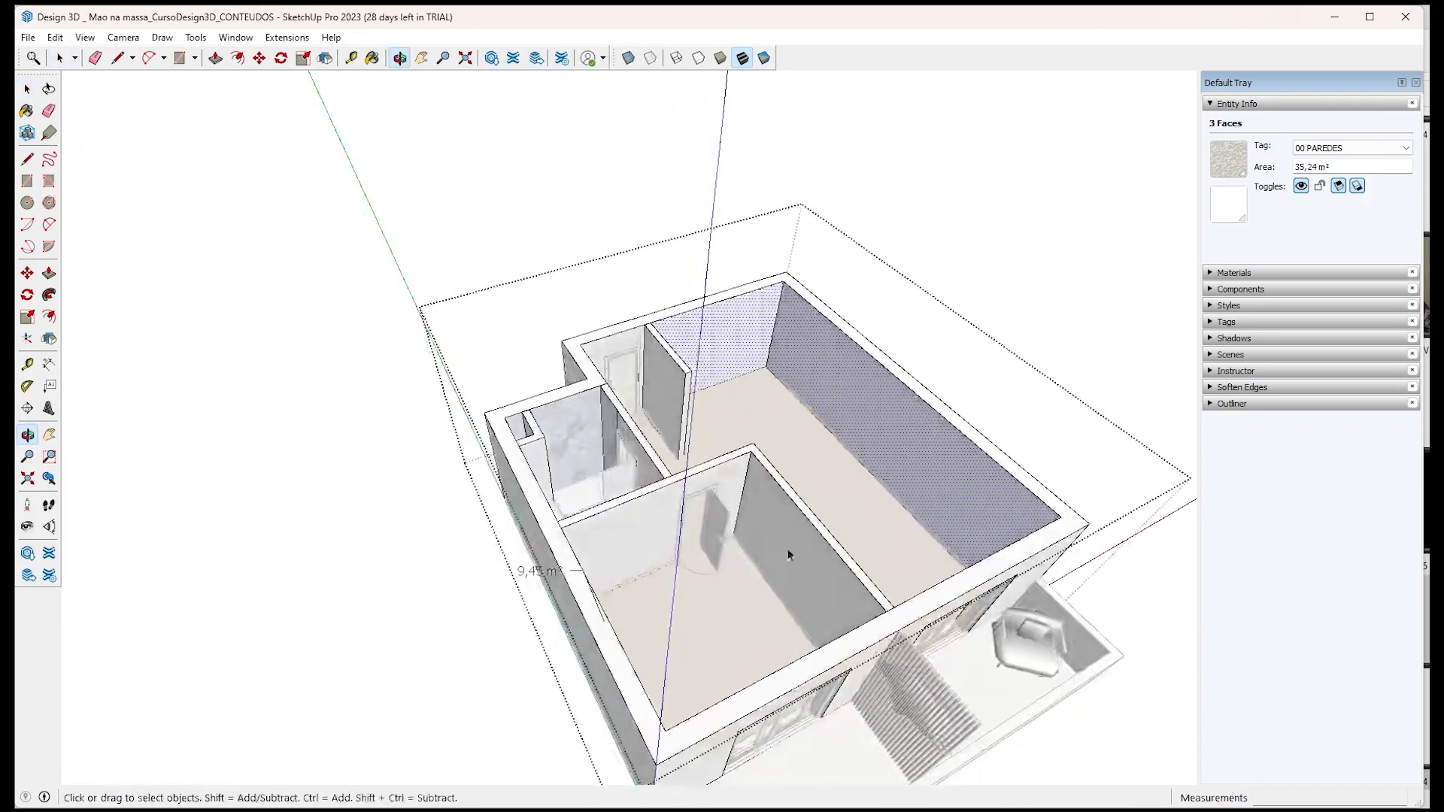
shift+click(761, 517)
shift+click(728, 483)
middle_drag(728, 483, 731, 370)
shift+click(731, 371)
shift+click(640, 325)
middle_drag(641, 326, 1053, 357)
shift+click(564, 347)
shift+click(461, 232)
middle_drag(759, 353, 639, 308)
shift+click(762, 224)
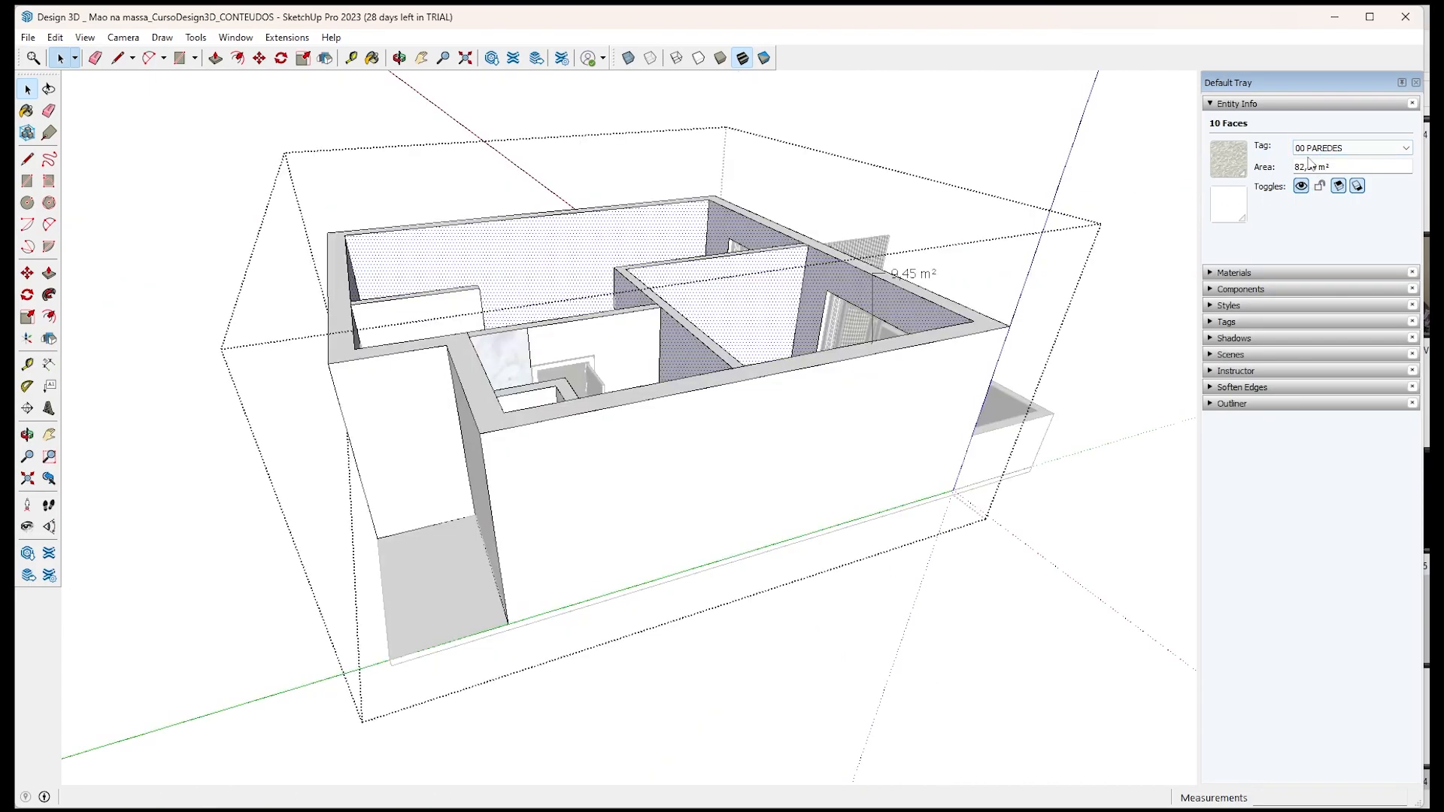
middle_drag(1099, 184, 1116, 239)
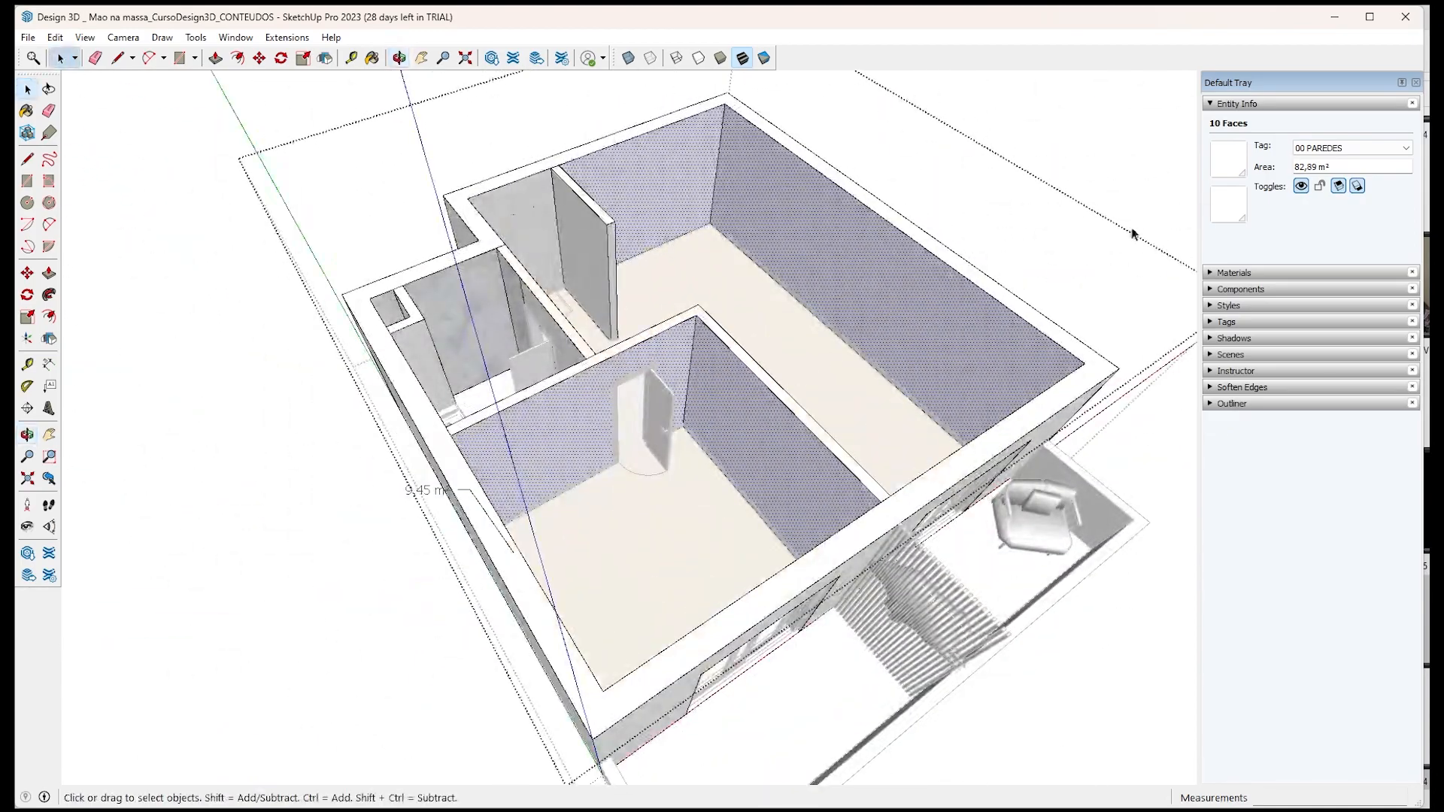
Leave the walls group, select the living-room floor face to read its area, and clear the selection.
middle_drag(841, 358, 327, 378)
click(964, 364)
middle_drag(963, 364, 622, 486)
click(593, 428)
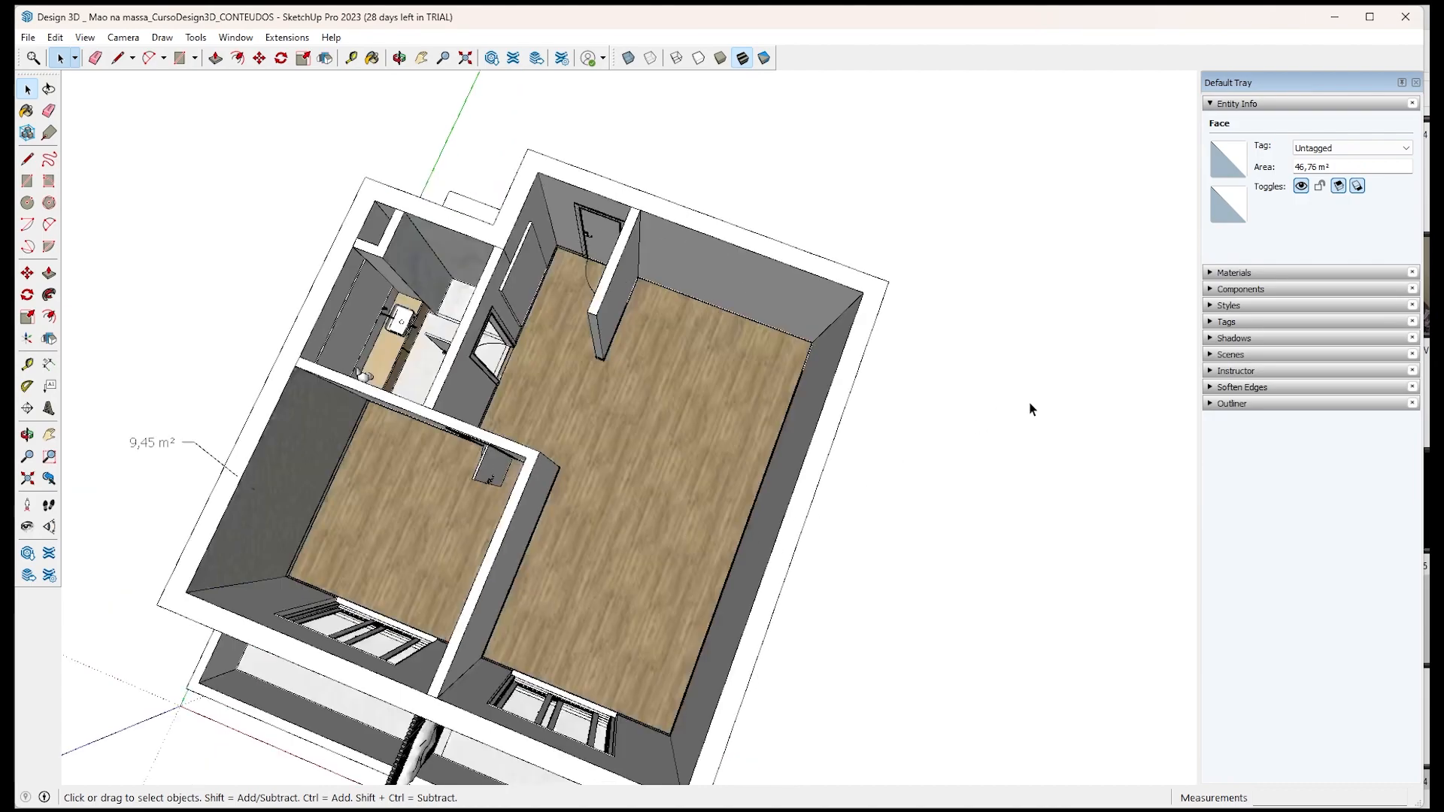
click(1029, 403)
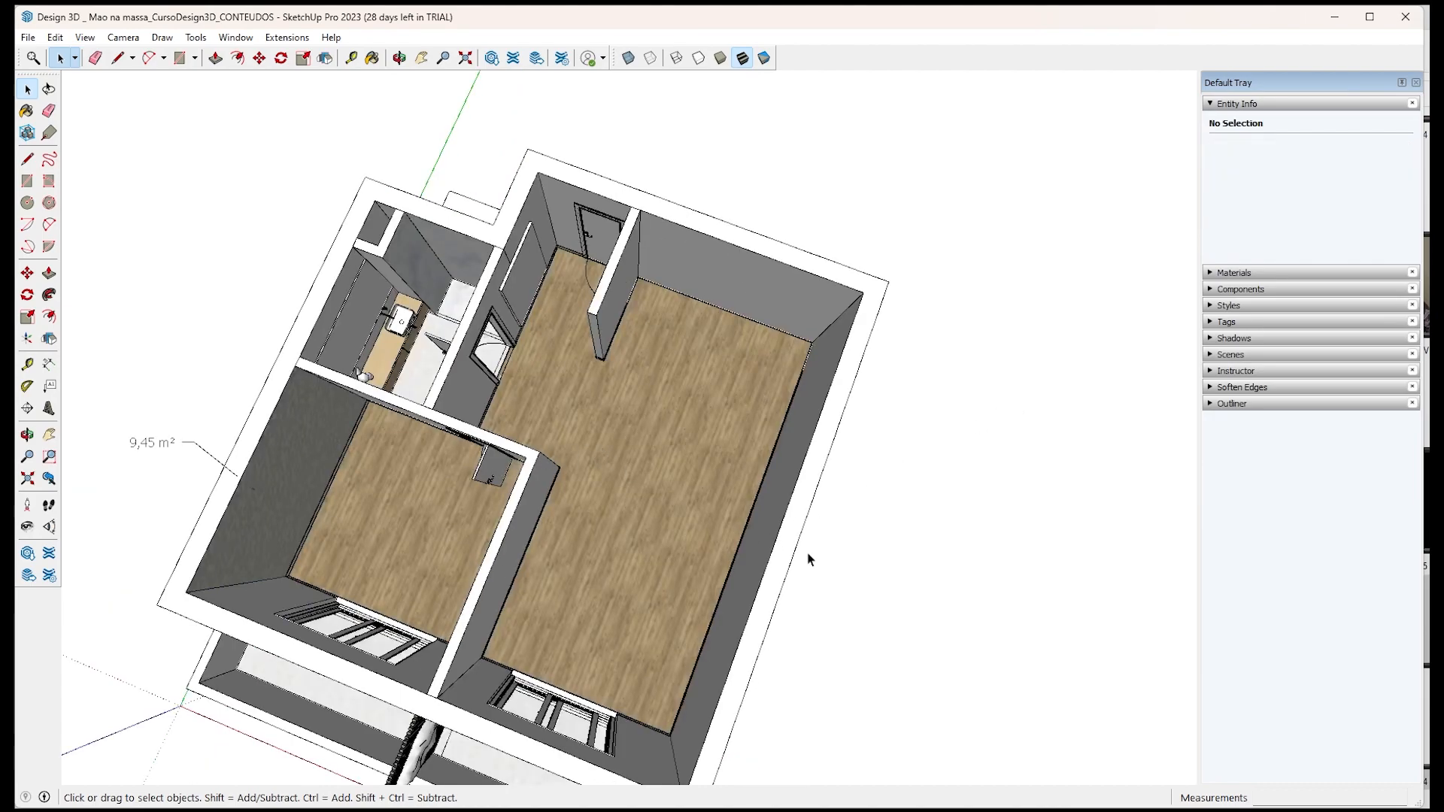
Select the bedroom door component to view its properties in Entity Info.
middle_drag(801, 548, 691, 314)
scroll(692, 314, down, 3)
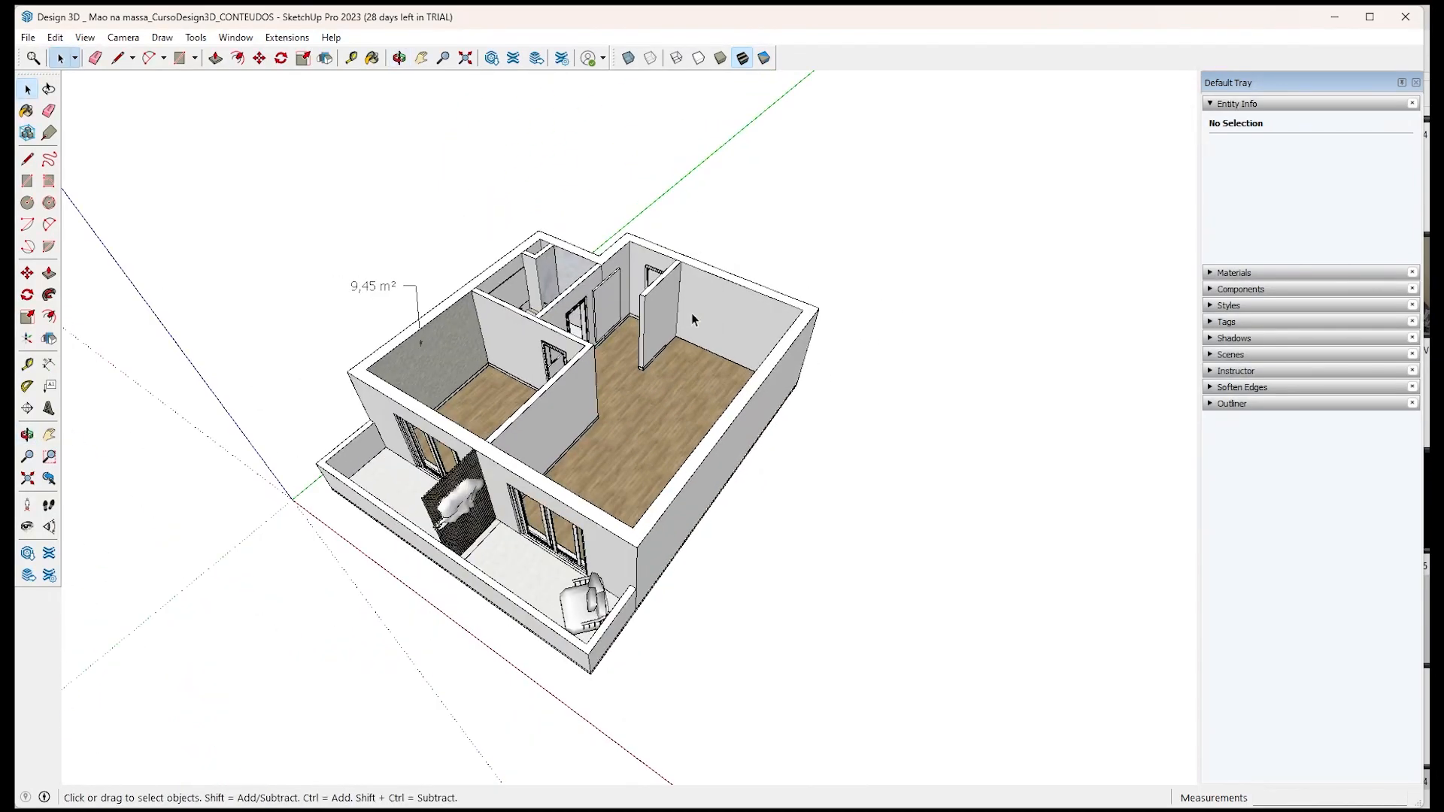
scroll(564, 336, up, 4)
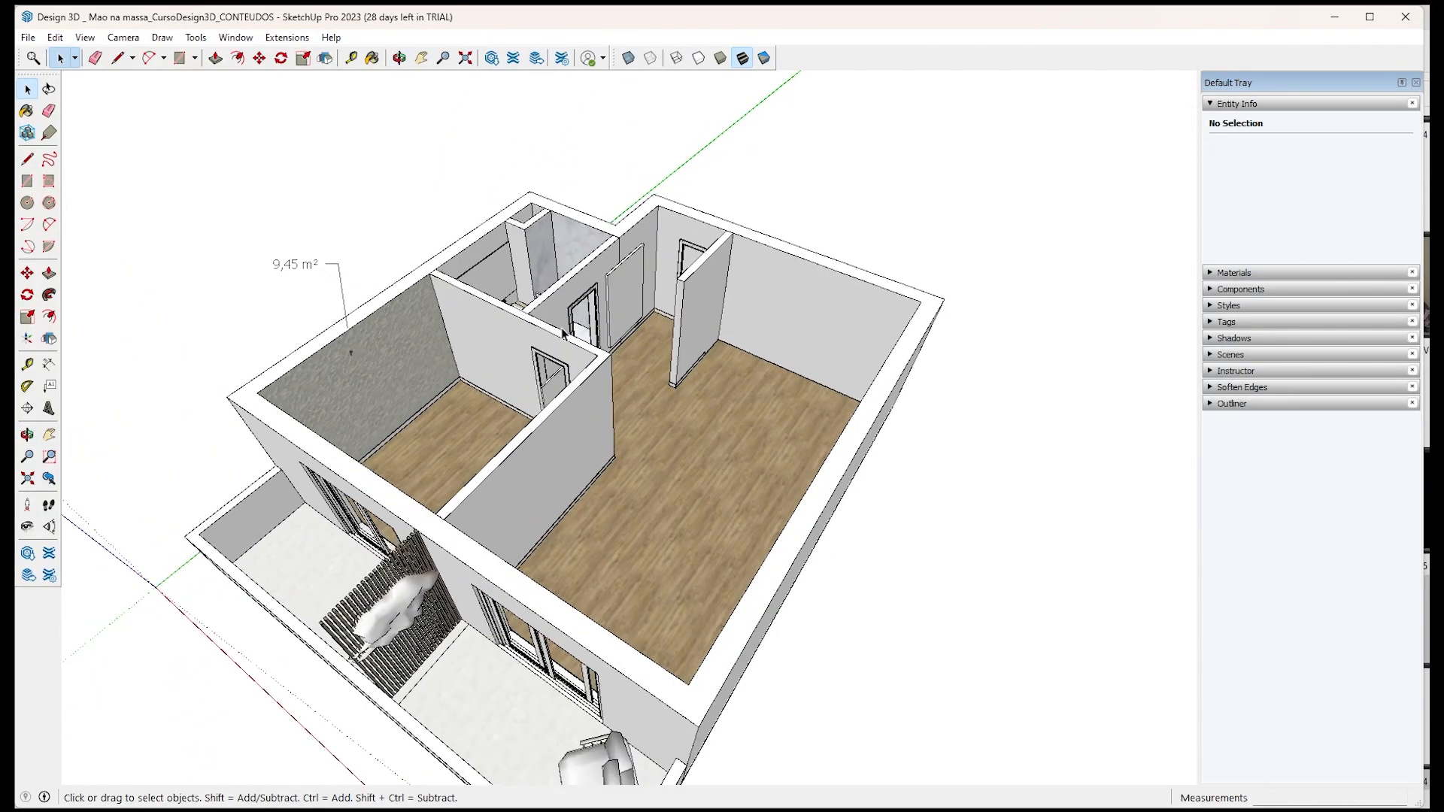
click(561, 407)
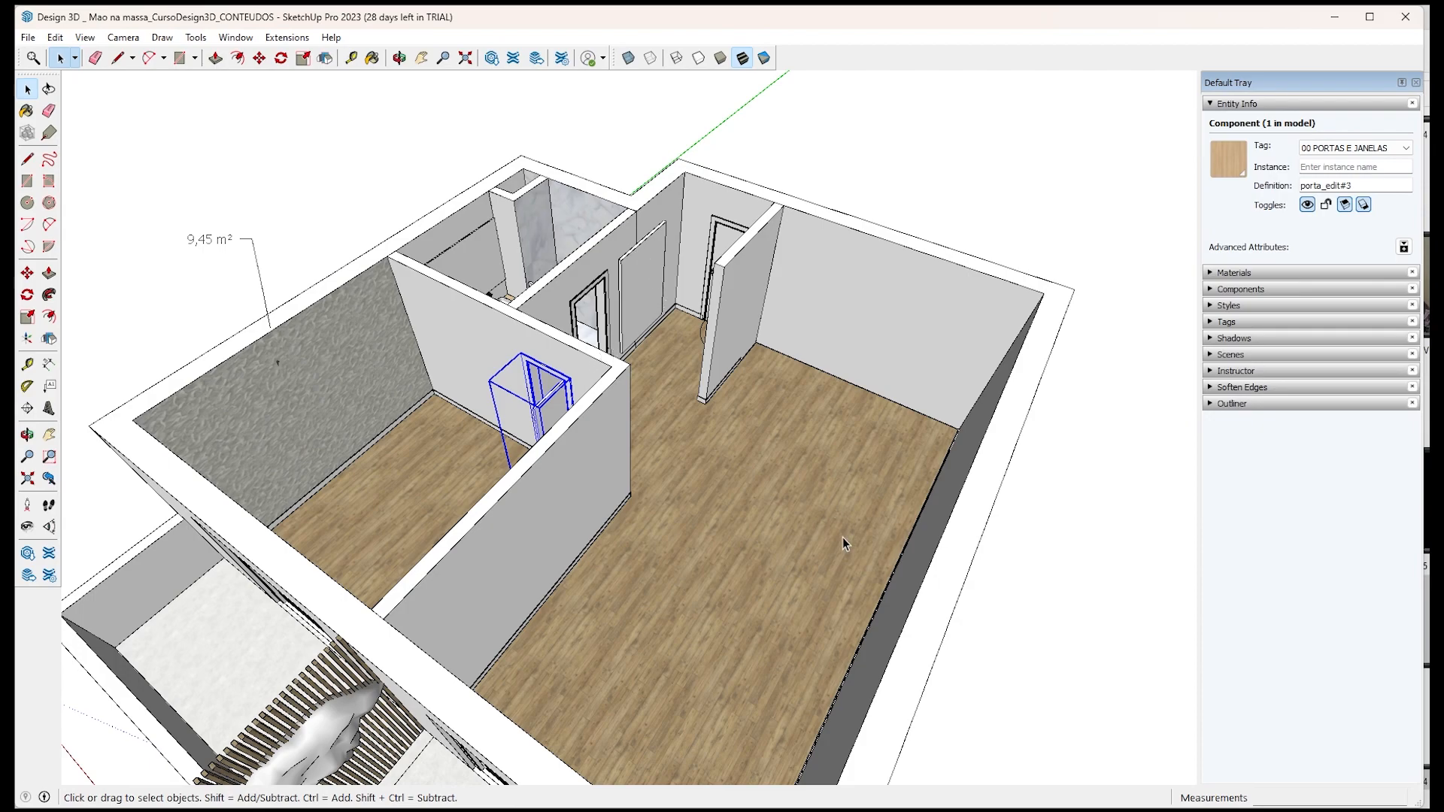
Draw a rectangle about 1.6 by 0.6 m on the living-room floor and pull it up 1.21 m.
key(r)
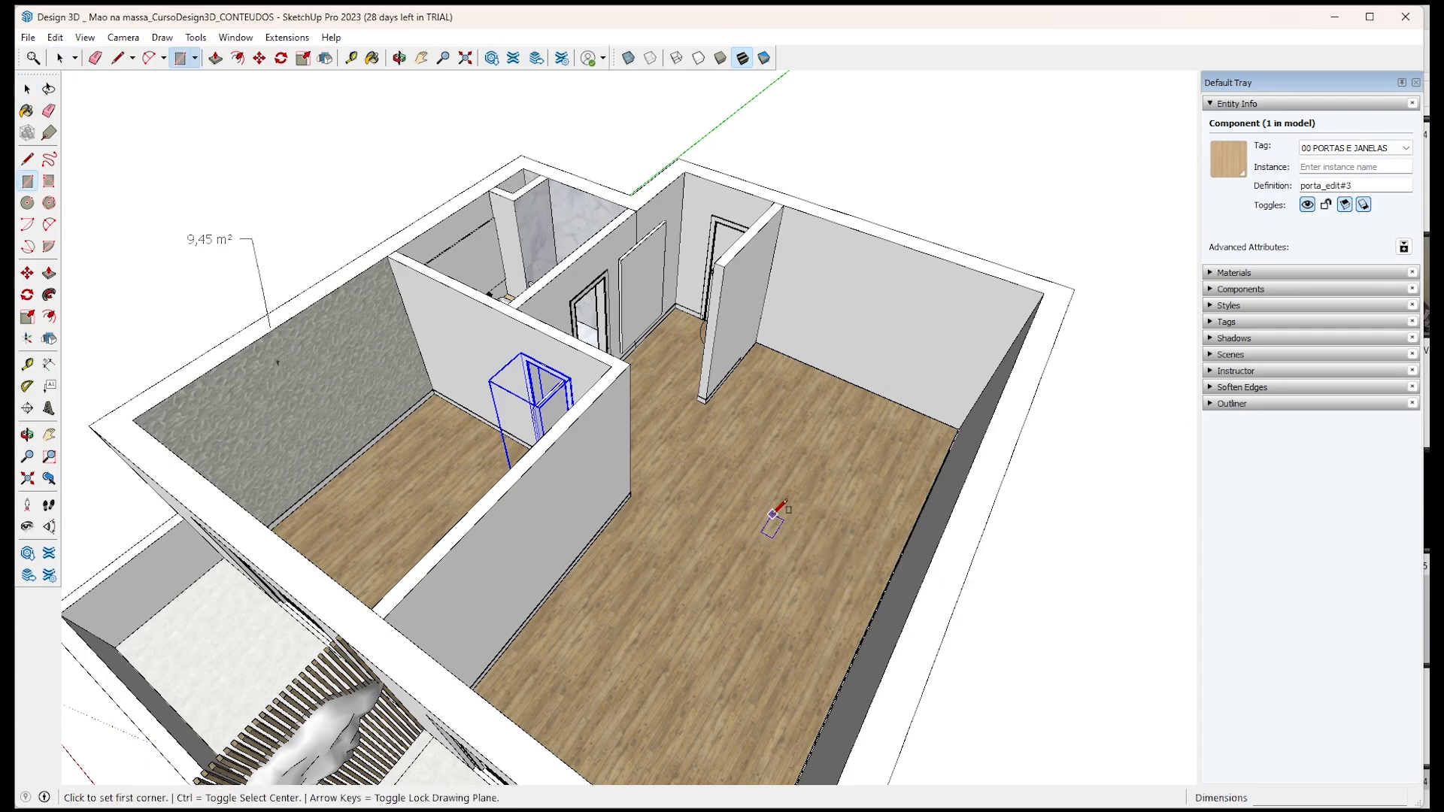
scroll(776, 509, up, 3)
click(718, 499)
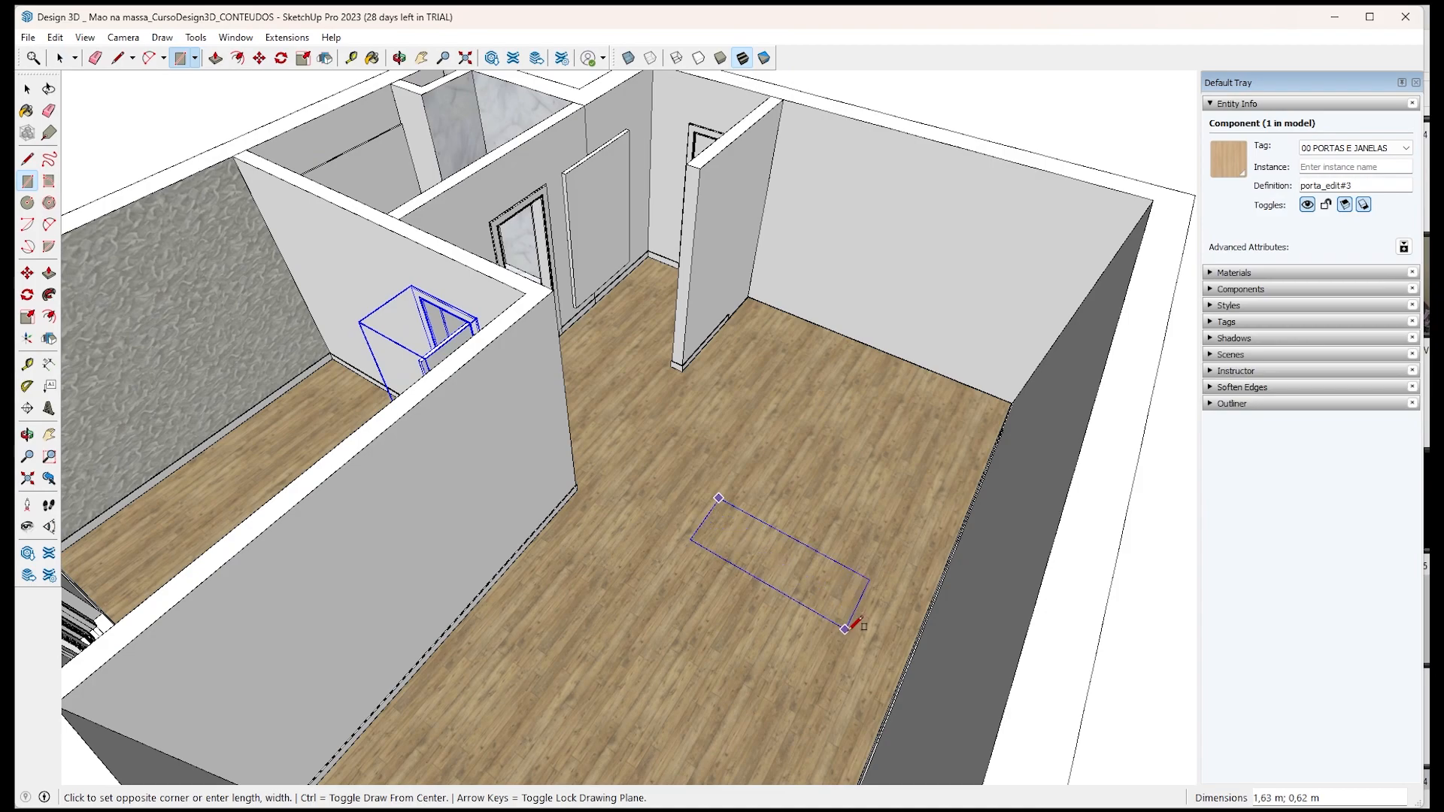
click(849, 629)
key(p)
click(846, 609)
click(847, 519)
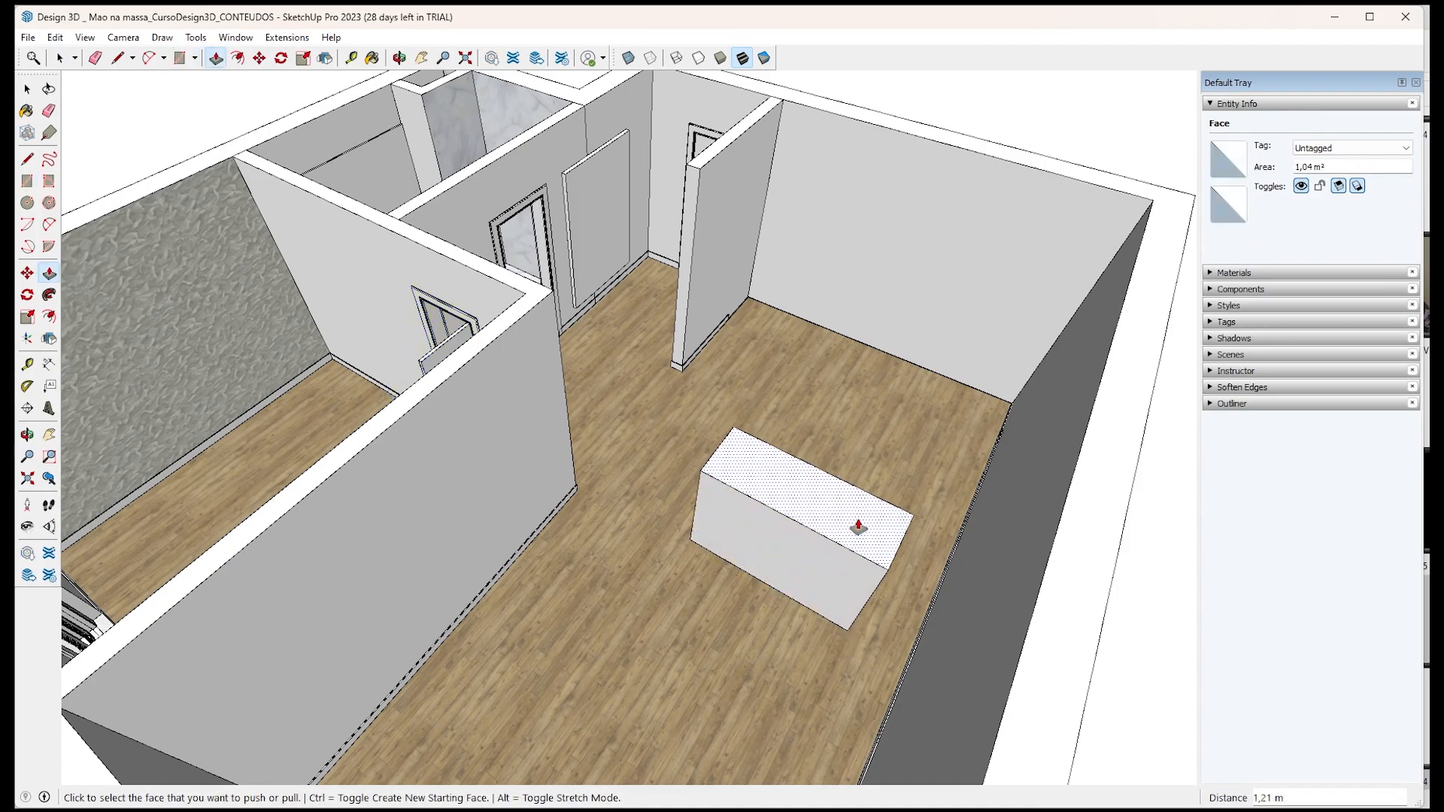
Push the box's end face in by 0.43 m and lower its top face.
scroll(848, 519, up, 3)
middle_drag(909, 586, 813, 566)
key(p)
click(814, 567)
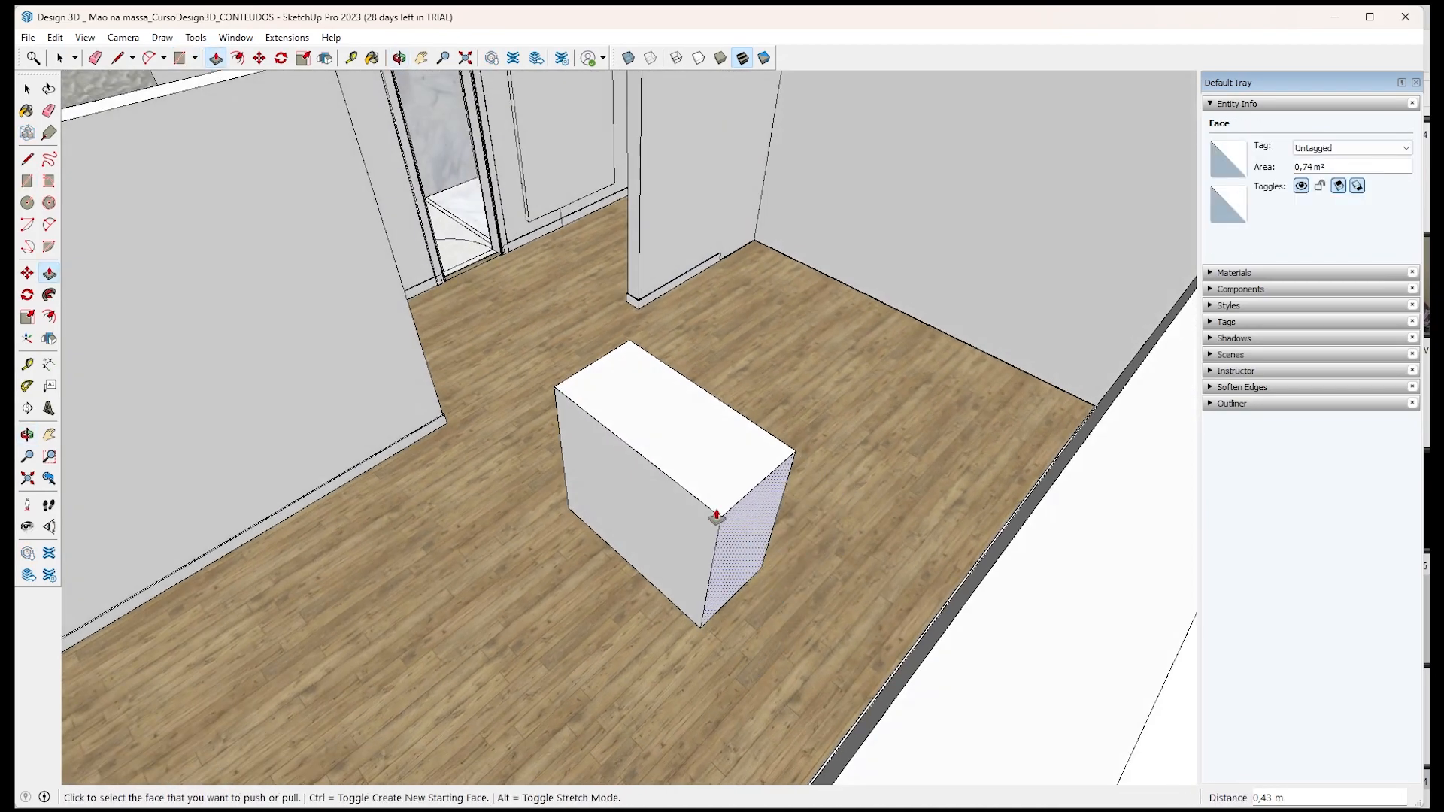
click(693, 513)
Offset the box's top outline outward and extrude the surrounding ring slightly to form an overhanging tabletop.
key(f)
click(727, 500)
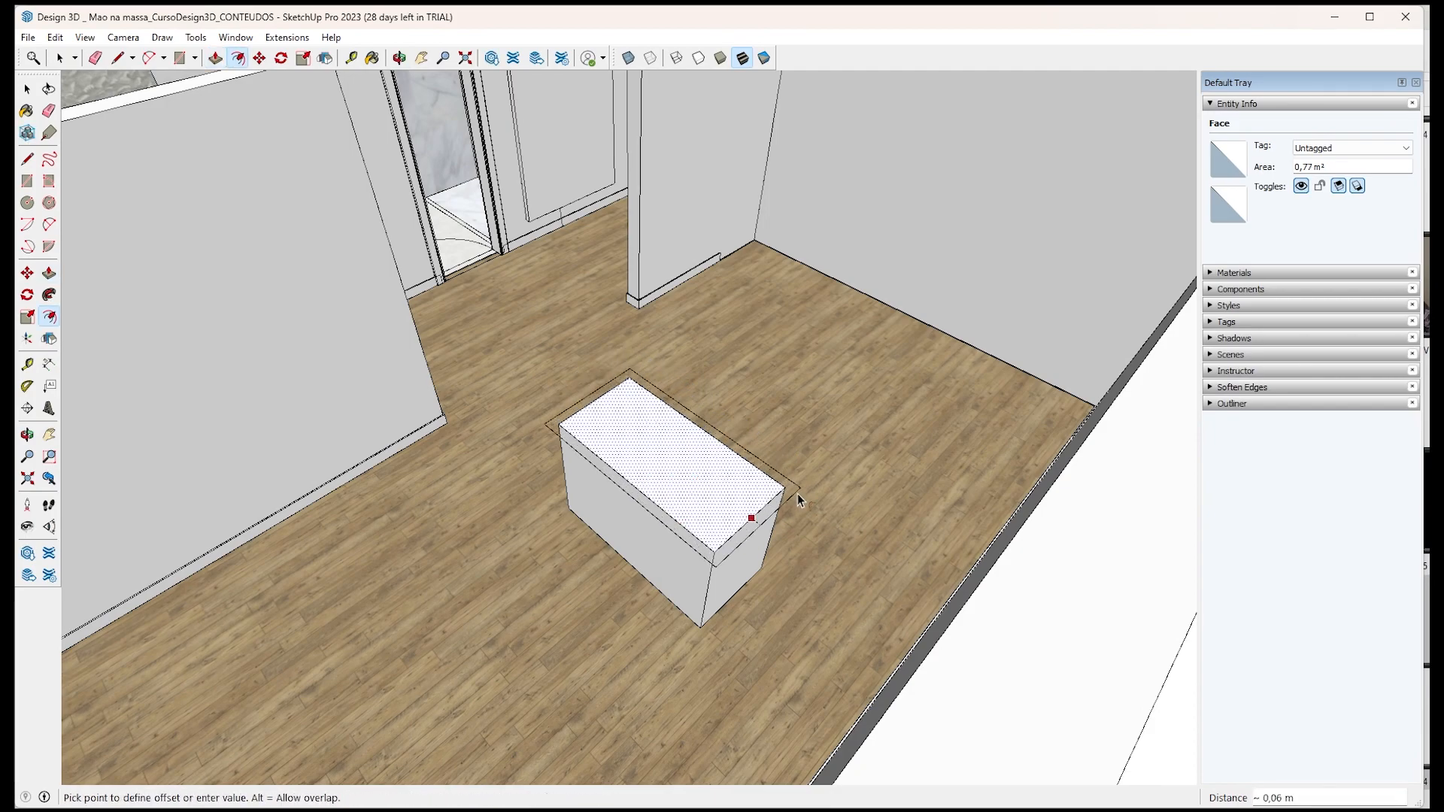
click(824, 507)
key(p)
click(800, 519)
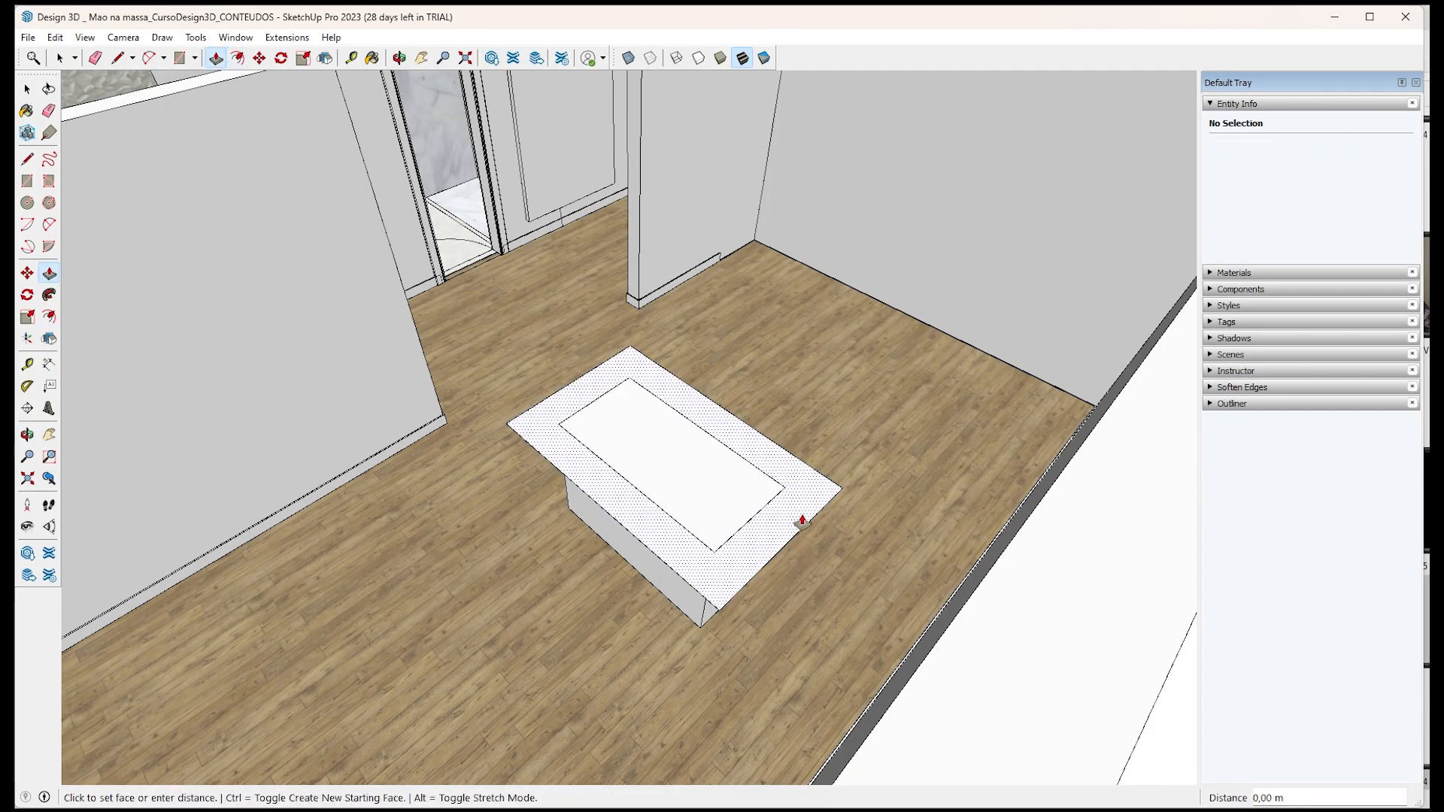
click(801, 525)
Select all connected geometry of the table and make it a group.
key(space)
triple_click(772, 525)
key(ctrl+g)
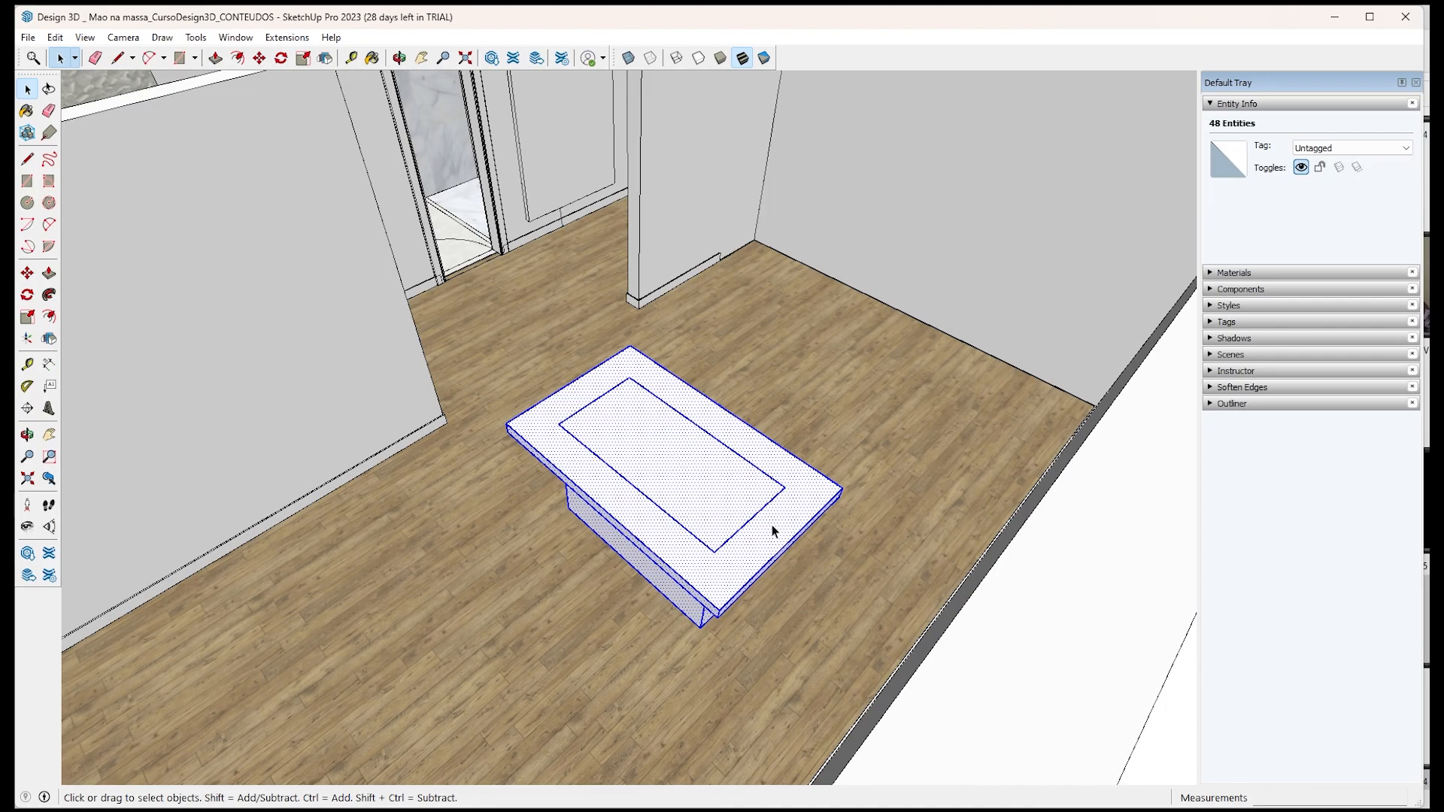
Start making a component from the table group and set its definition name to mesa.
right_click(663, 478)
click(767, 596)
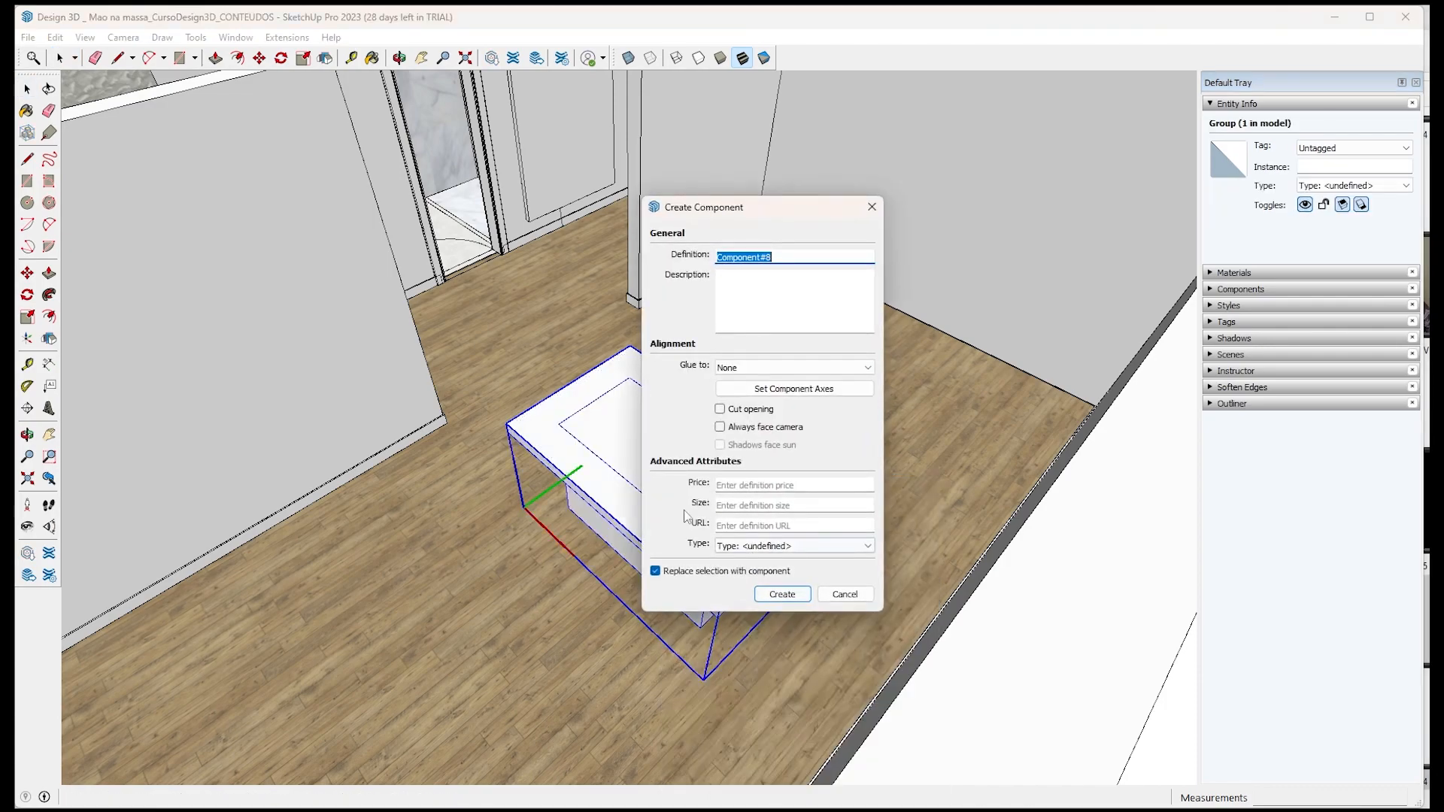
double_click(804, 255)
click(756, 486)
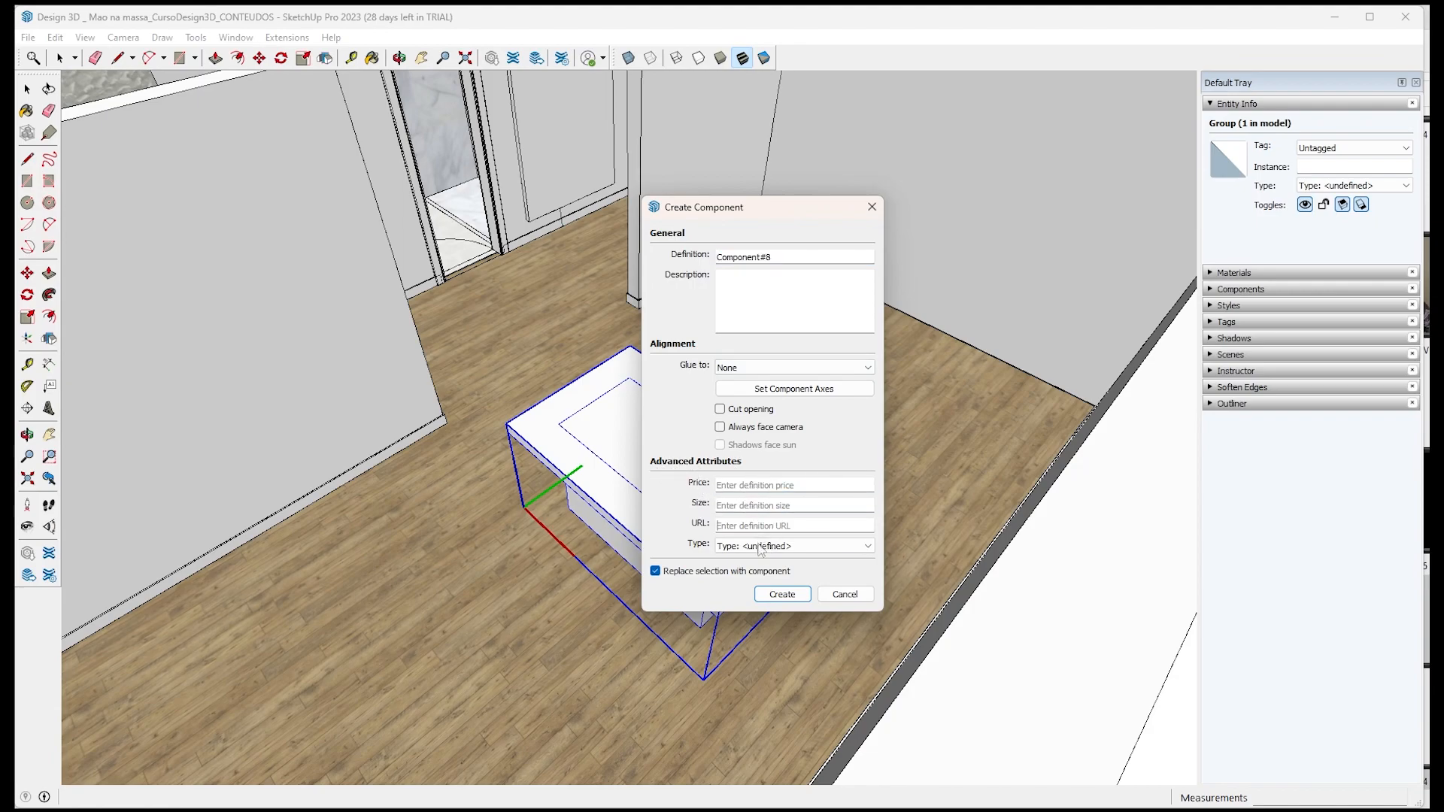
drag(811, 260, 502, 258)
text(mesa)
Set the new component's price to 100 and its size to 1,00x2,00.
click(802, 483)
text(100)
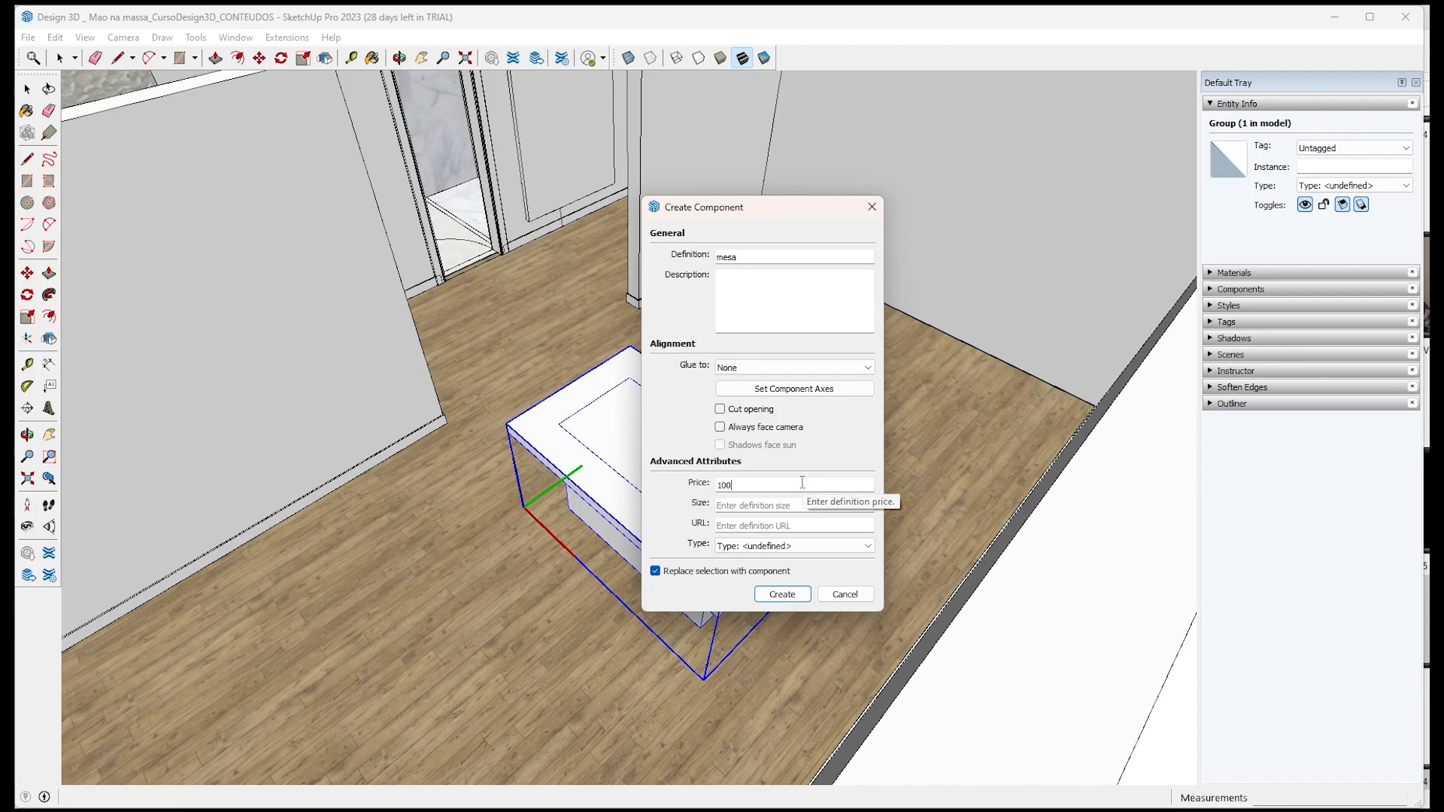
click(776, 507)
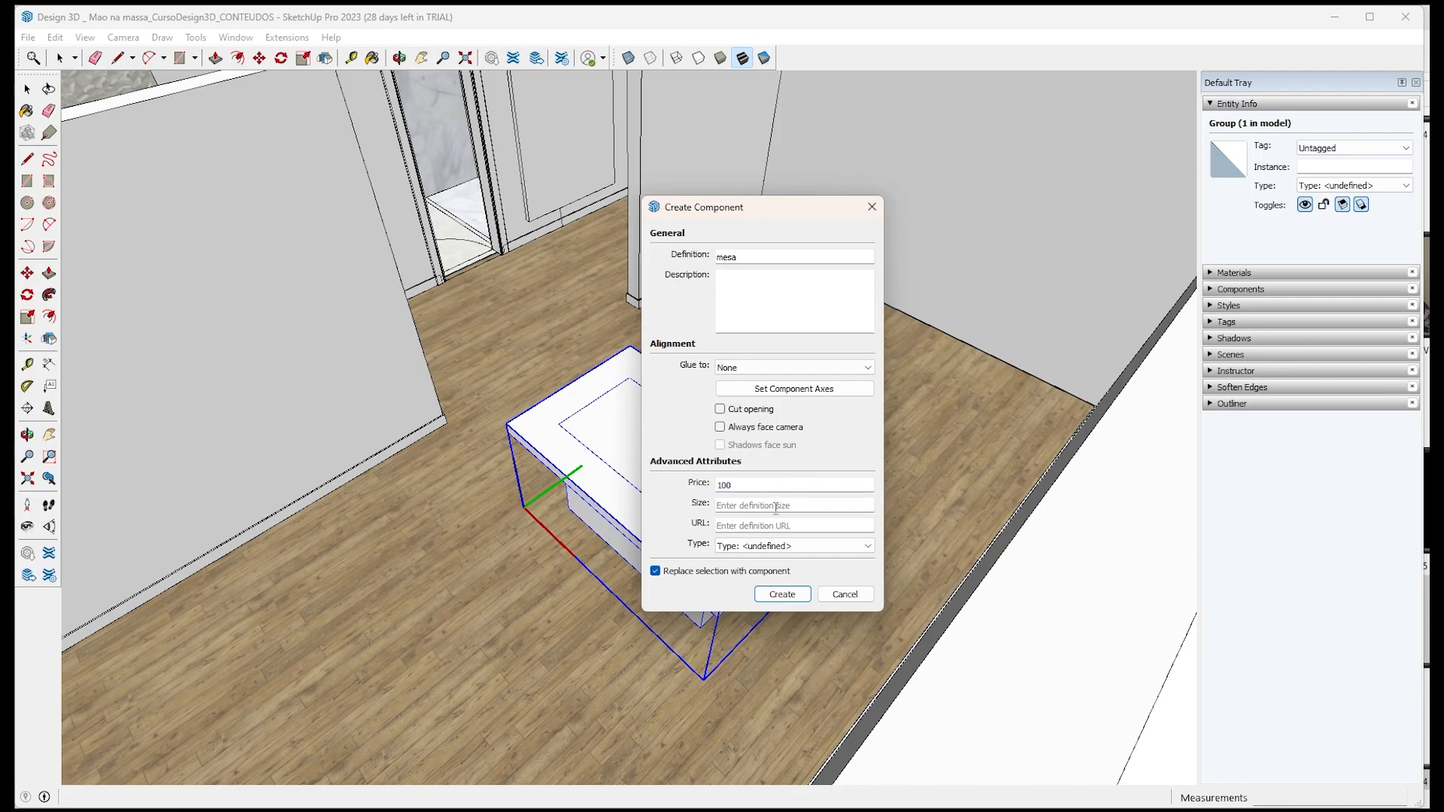
text(1,00x2,00)
Create the mesa component without a URL and expand its advanced attributes in Entity Info.
click(720, 524)
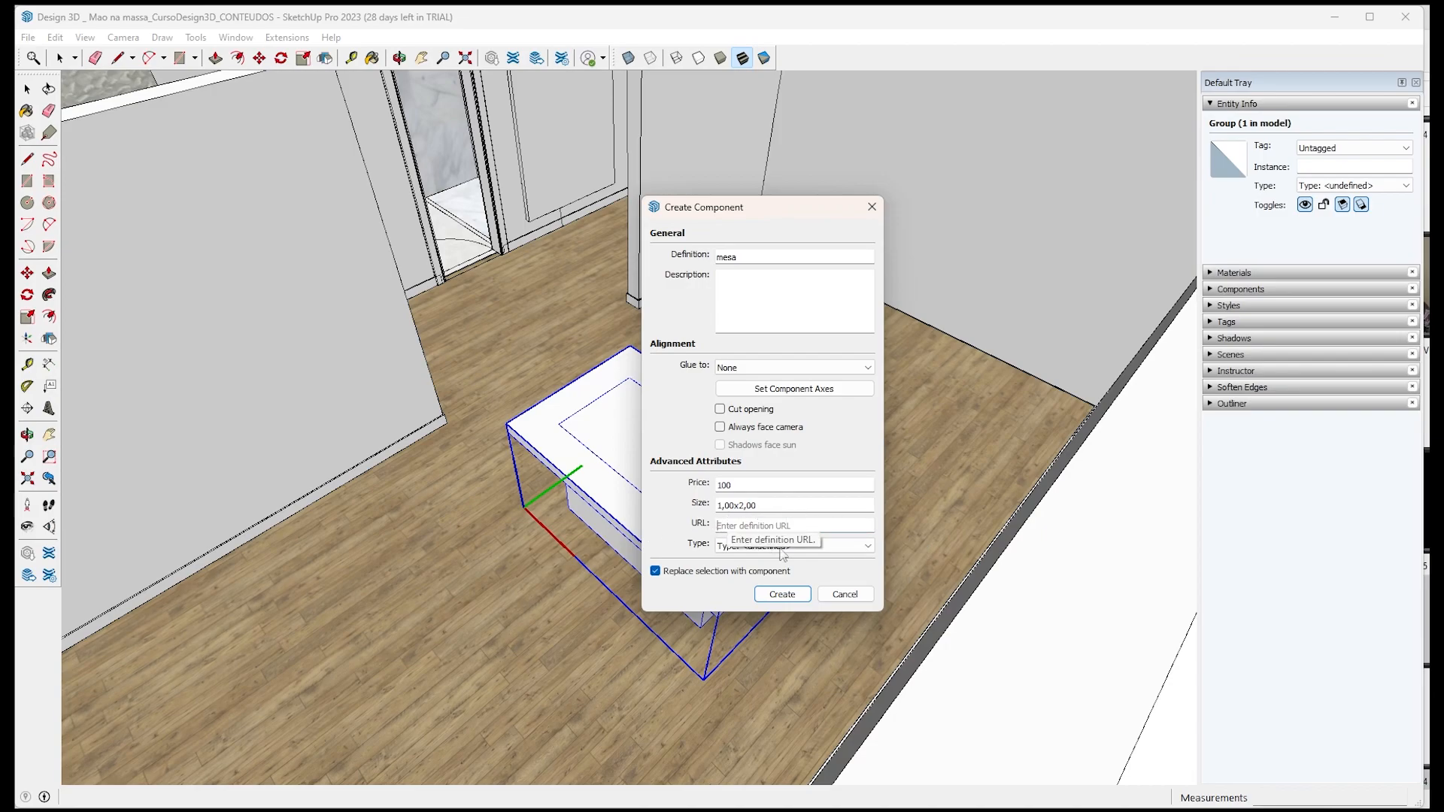
click(780, 595)
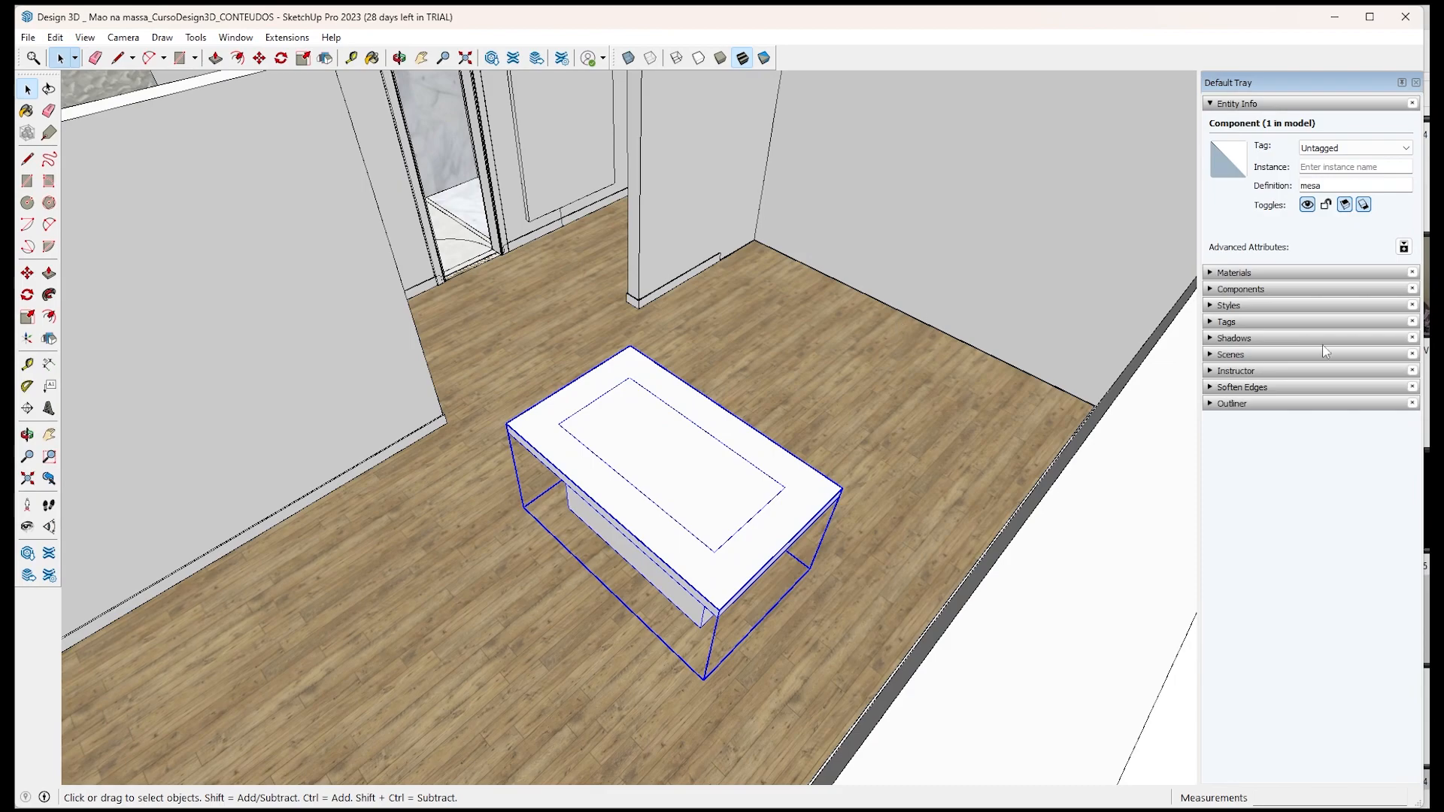
click(1403, 249)
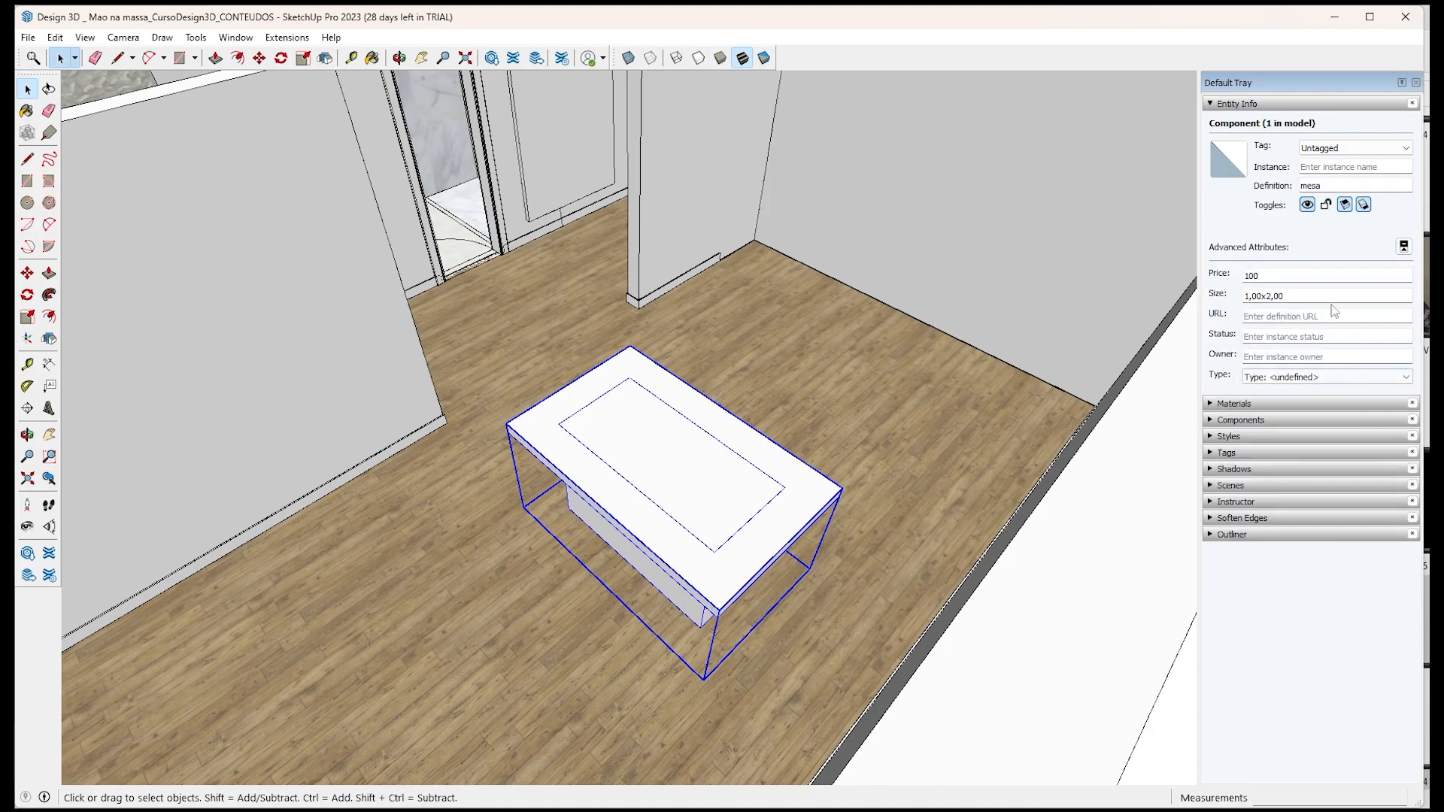
click(868, 431)
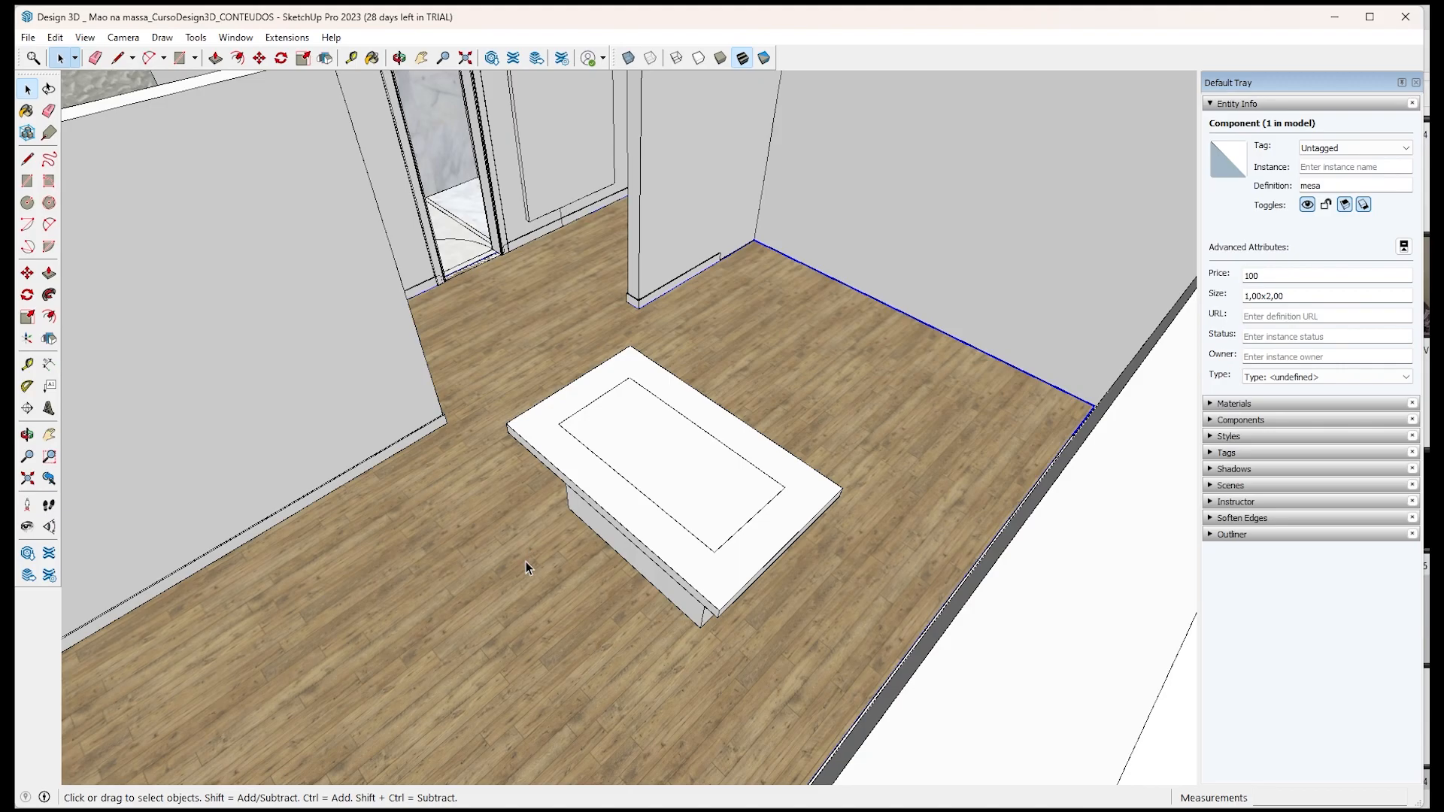
Delete the mesa table component from the living-room floor.
scroll(526, 562, down, 3)
click(620, 536)
middle_drag(620, 536, 888, 535)
key(Delete)
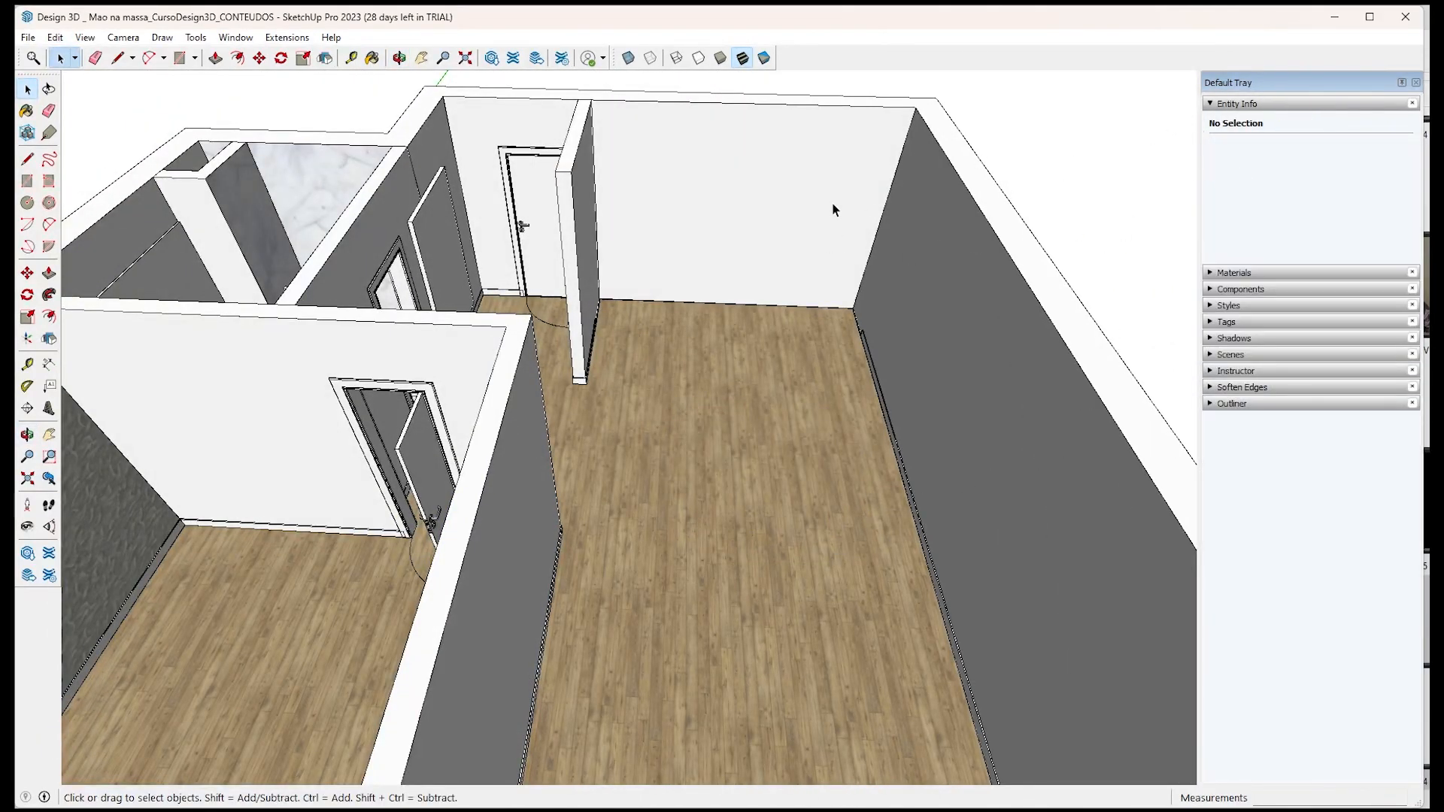
Select the walls group of the house to view its Entity Info.
scroll(577, 389, down, 3)
click(578, 389)
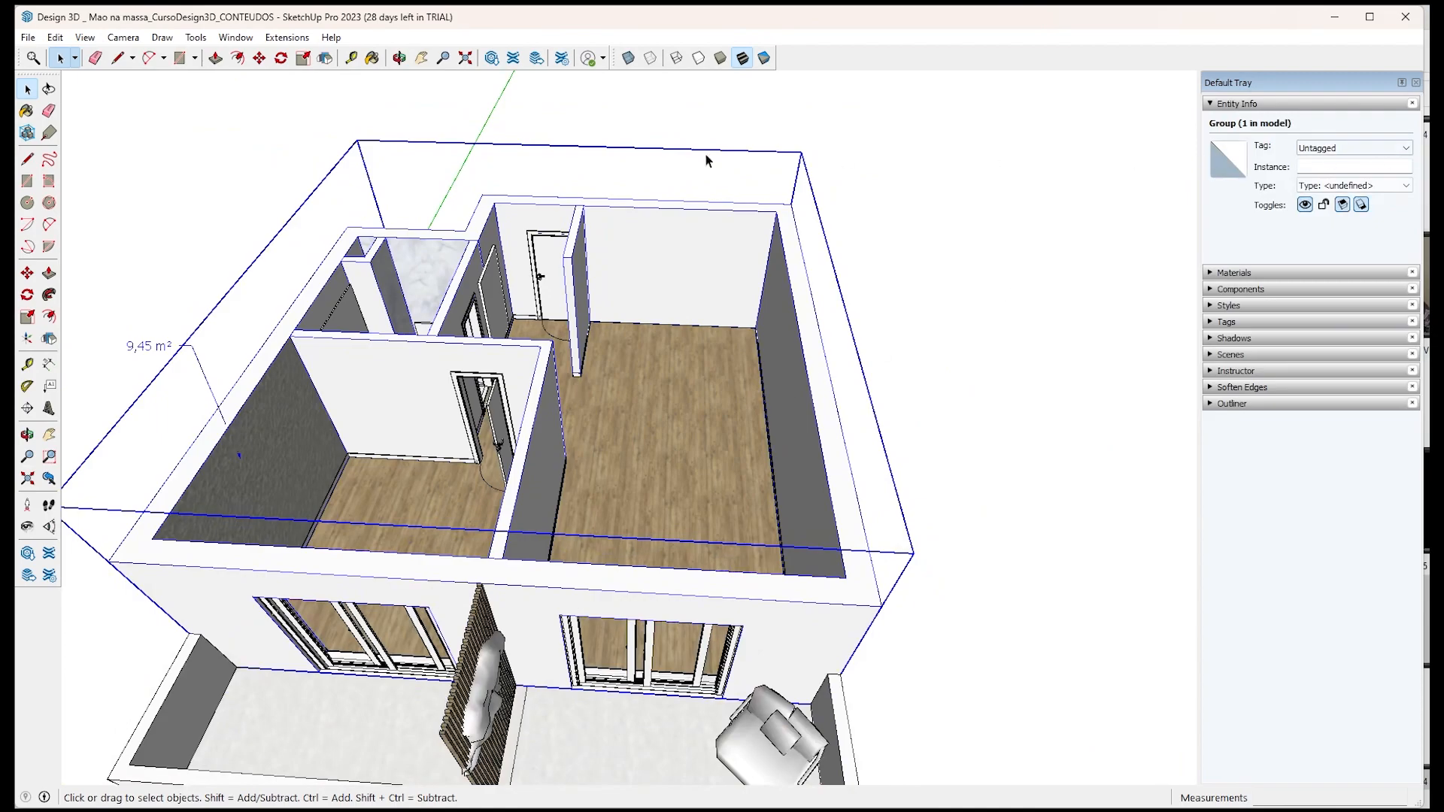
scroll(954, 516, down, 2)
scroll(514, 459, up, 3)
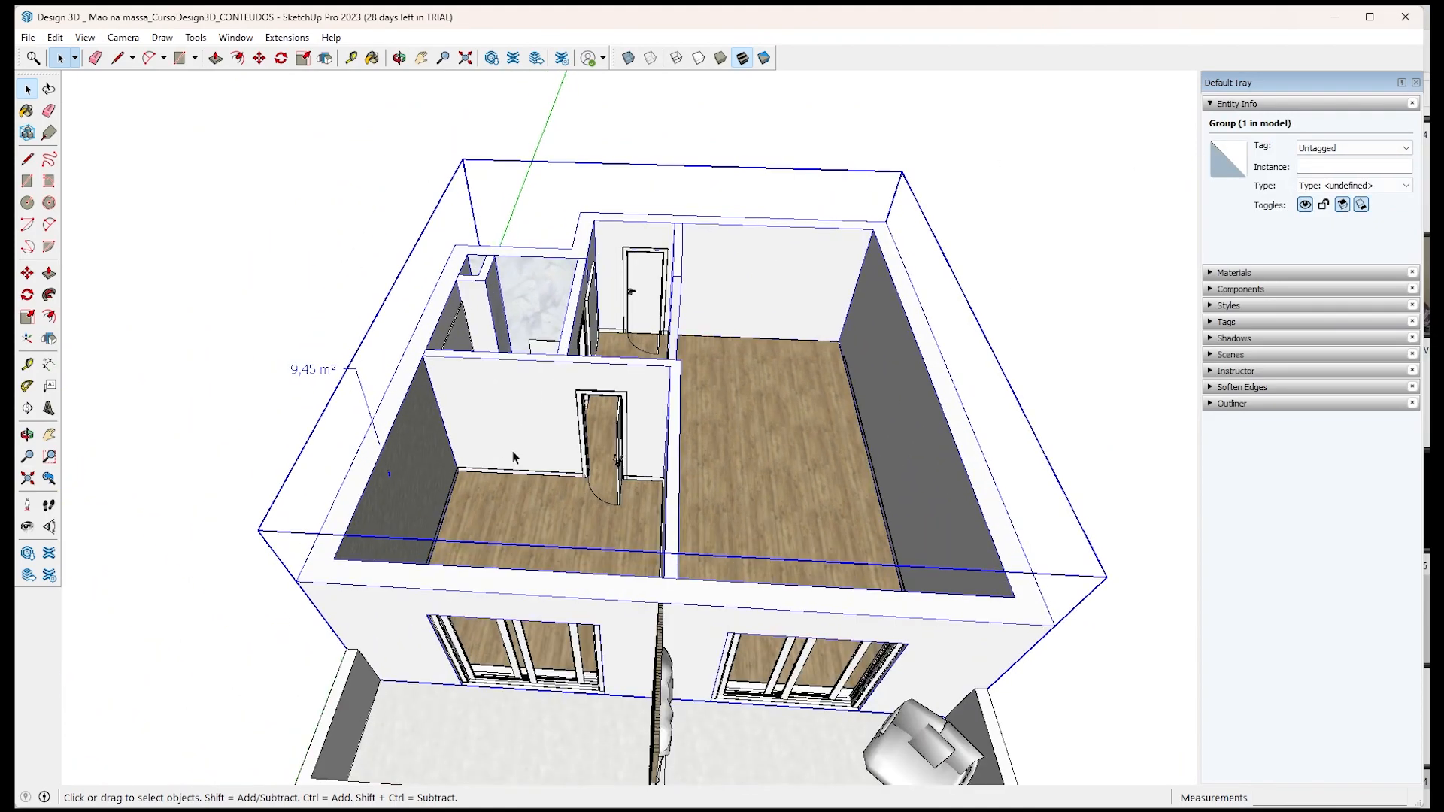
middle_drag(596, 459, 677, 443)
click(640, 436)
click(762, 242)
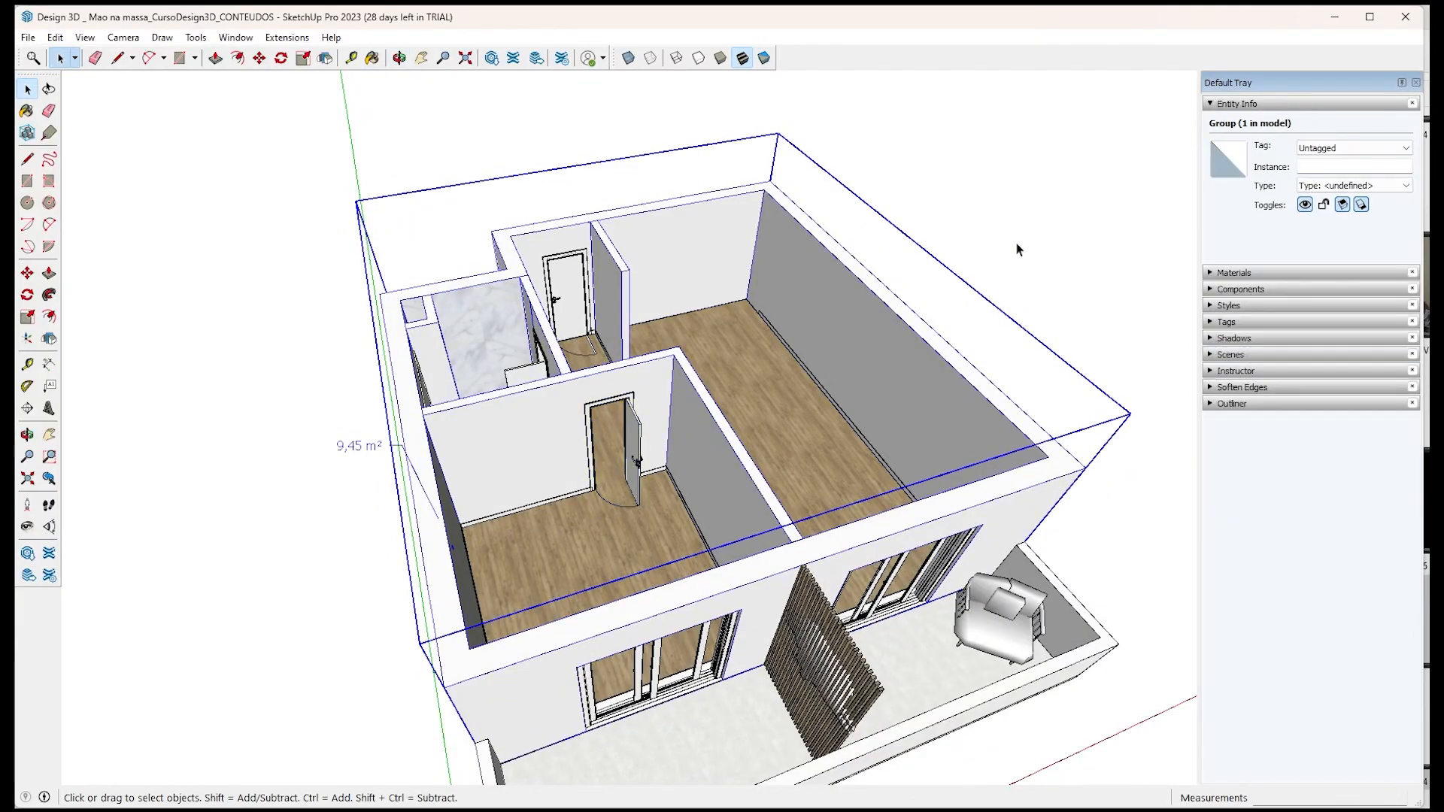
Assign the 00 PAREDES tag to the walls group, deselect it and reselect it to check the tag.
click(1331, 148)
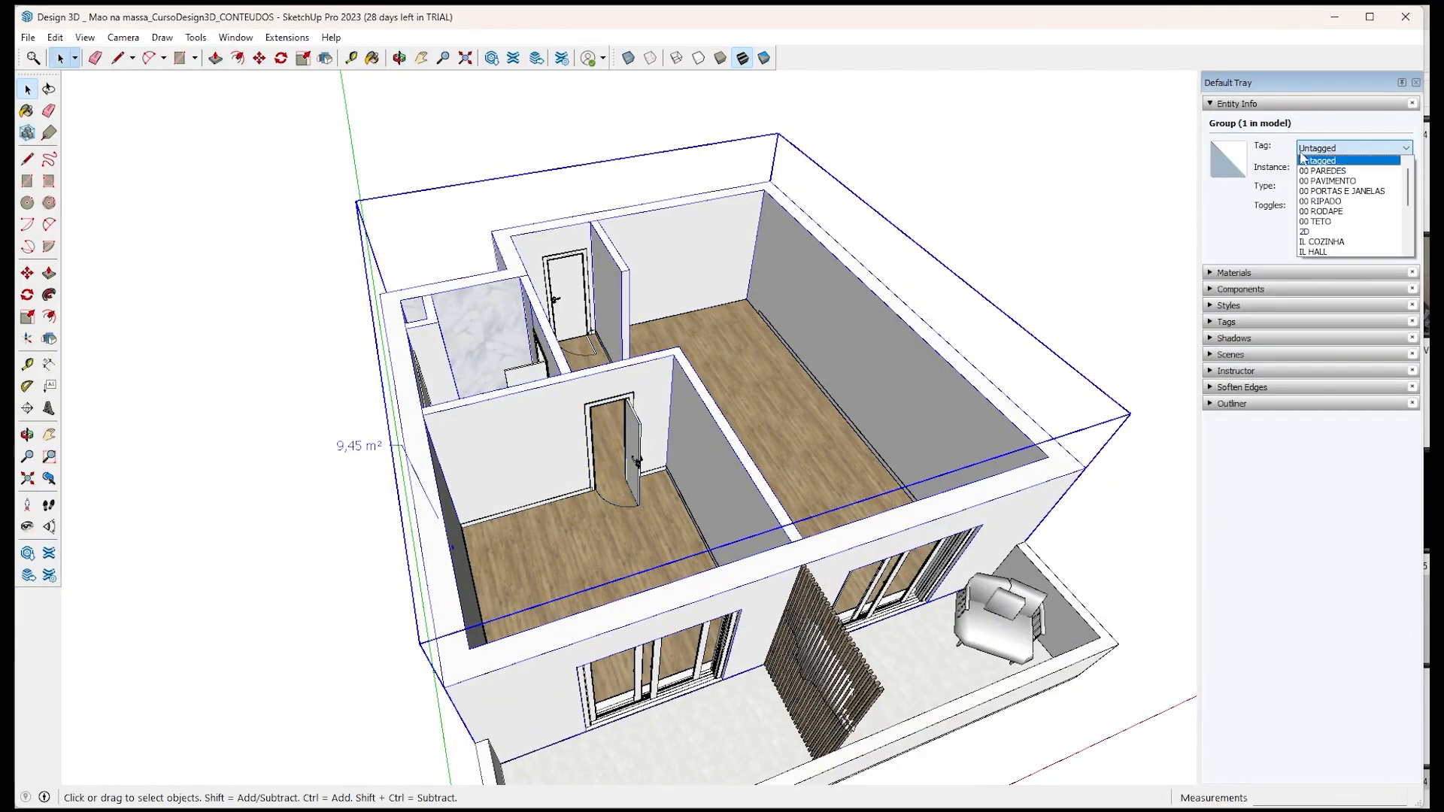
click(1309, 159)
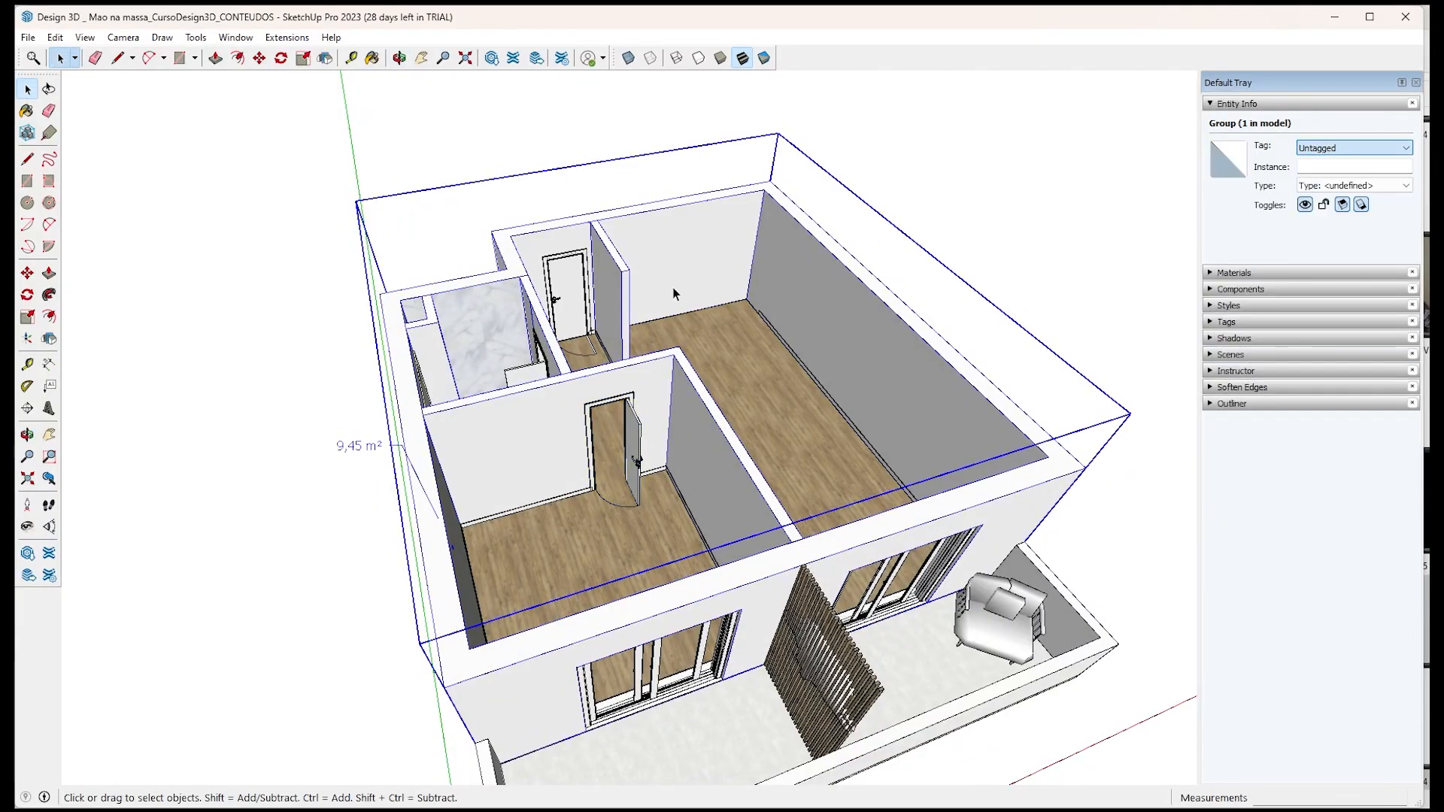
click(1374, 149)
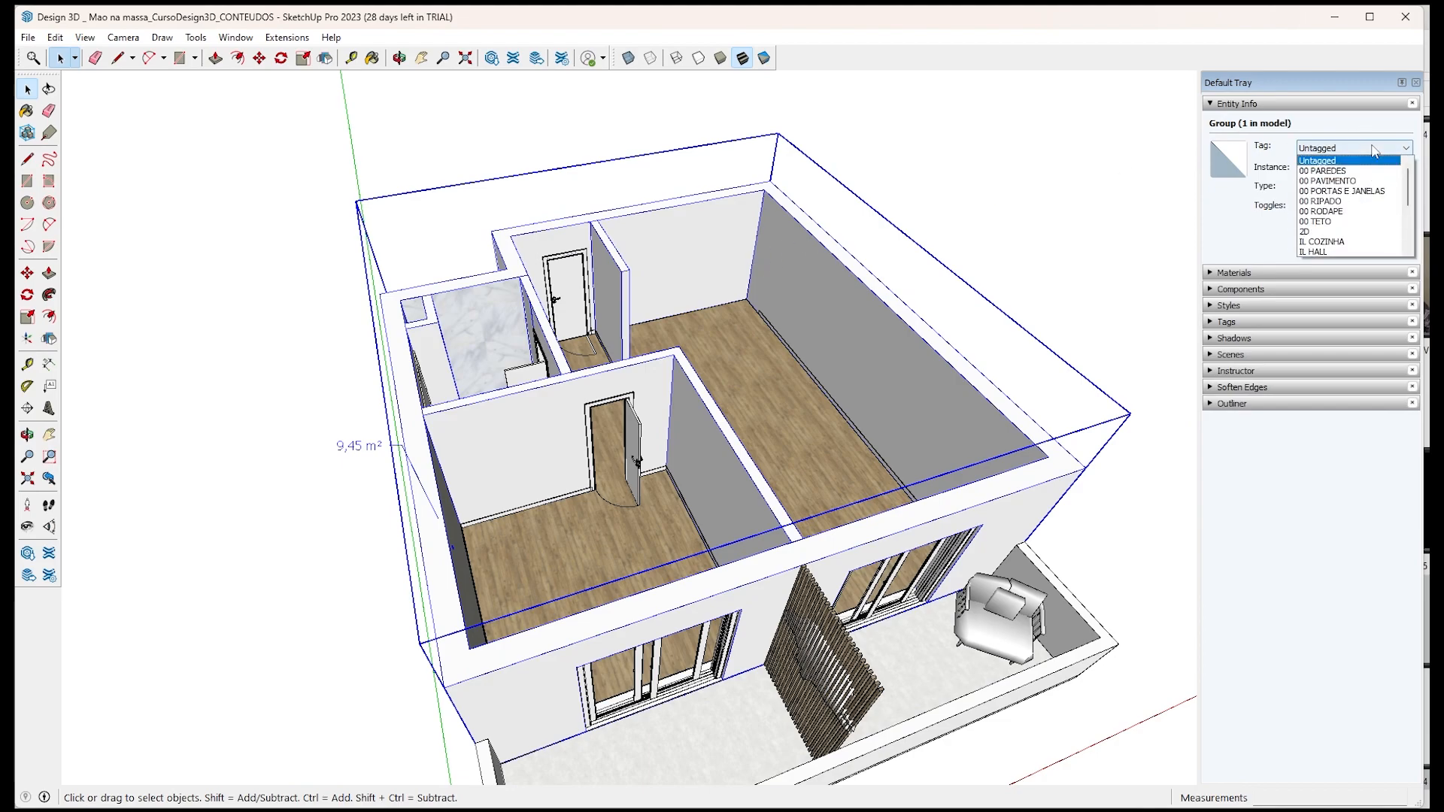
click(1318, 172)
click(271, 231)
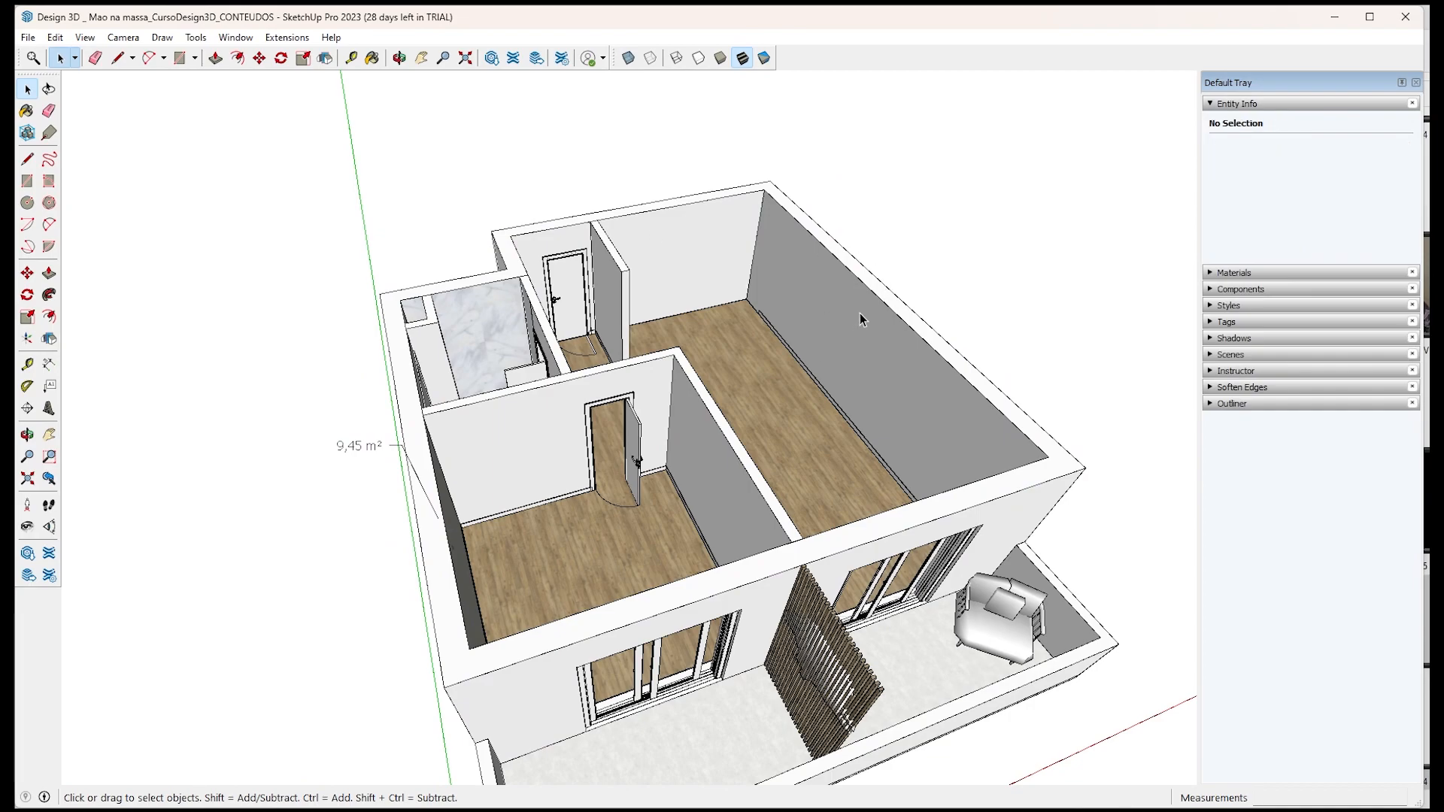
click(901, 374)
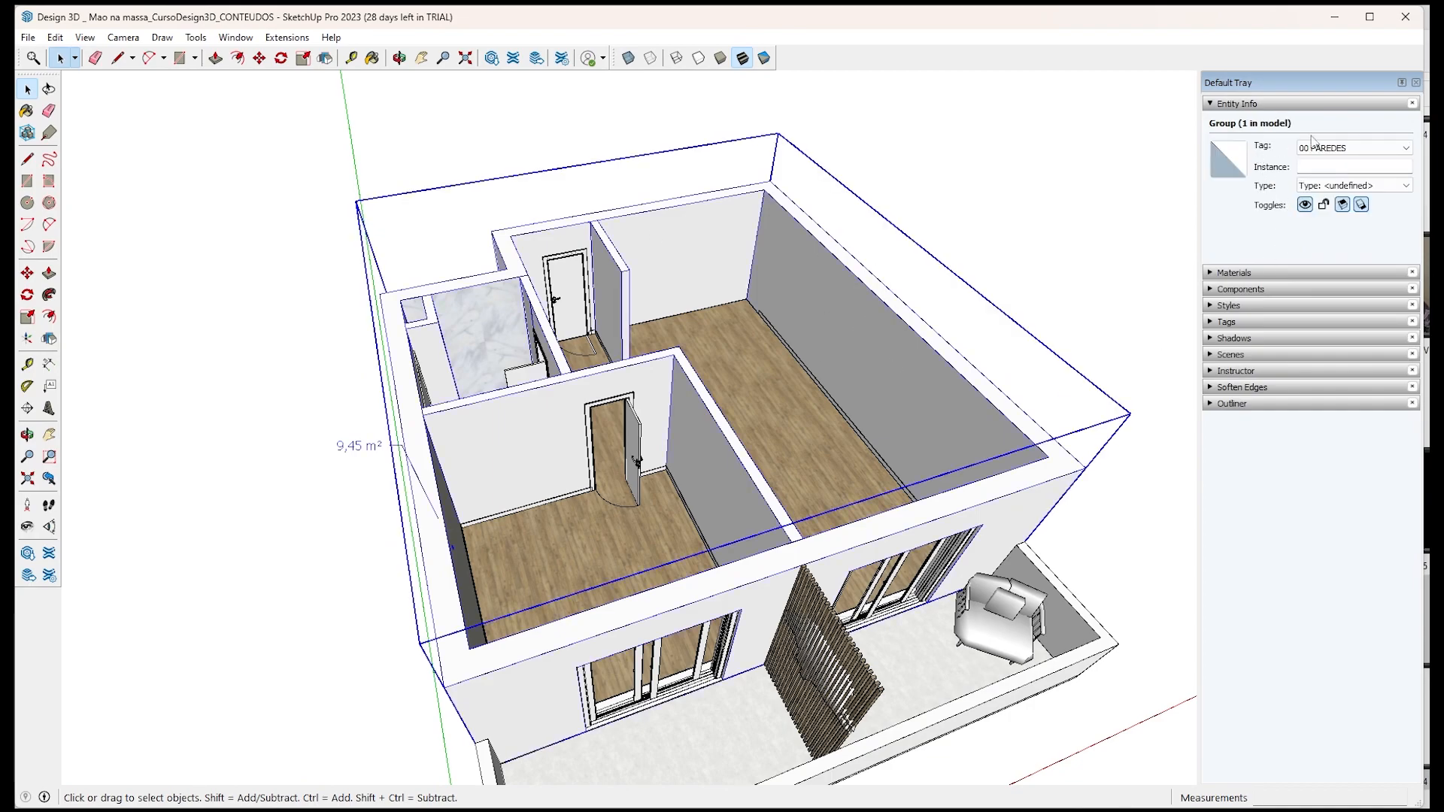
Deselect the walls group, collapse Entity Info and expand the Materials section of the Default Tray.
middle_drag(910, 587, 667, 523)
scroll(667, 524, down, 3)
click(1035, 620)
middle_drag(891, 615, 979, 403)
click(1219, 105)
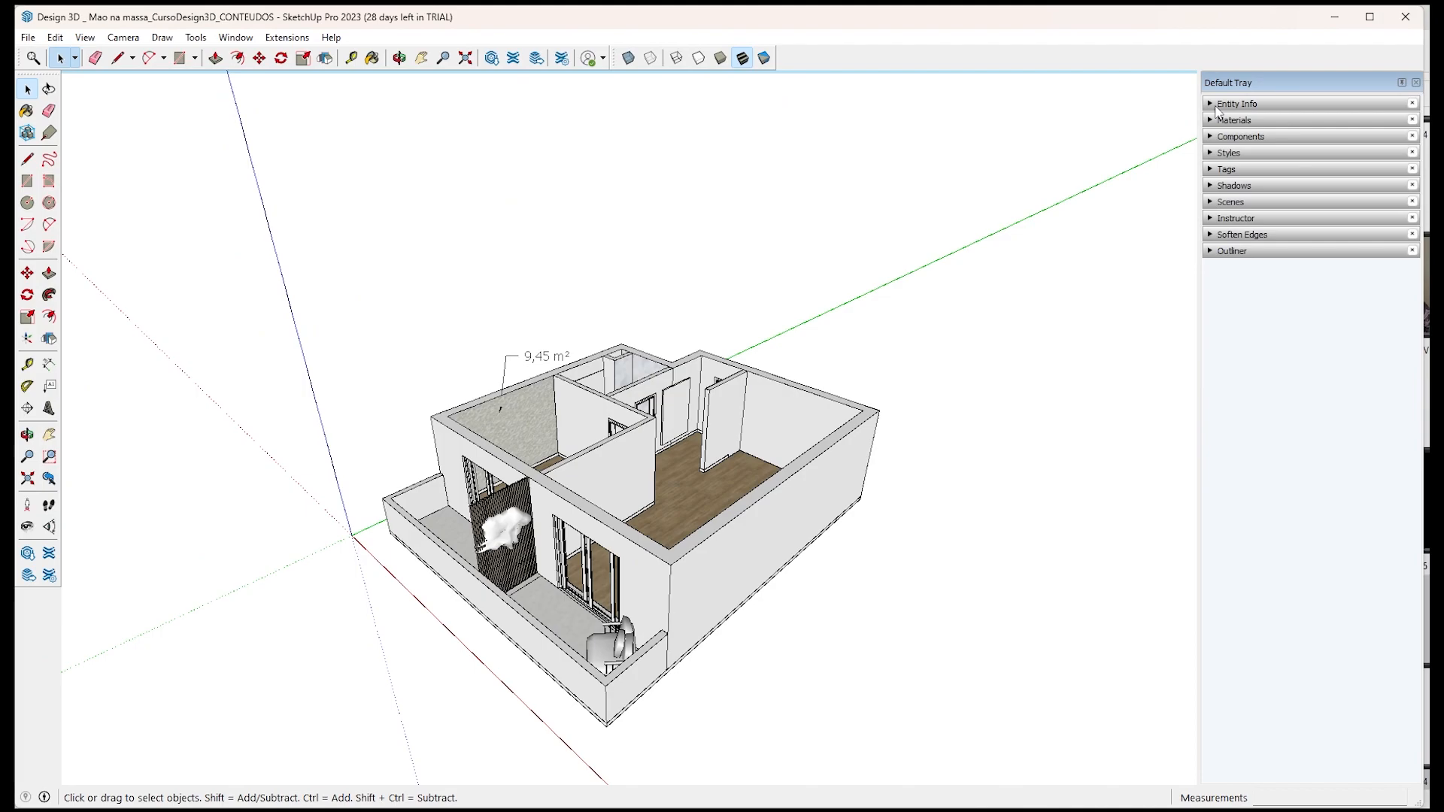
click(1222, 121)
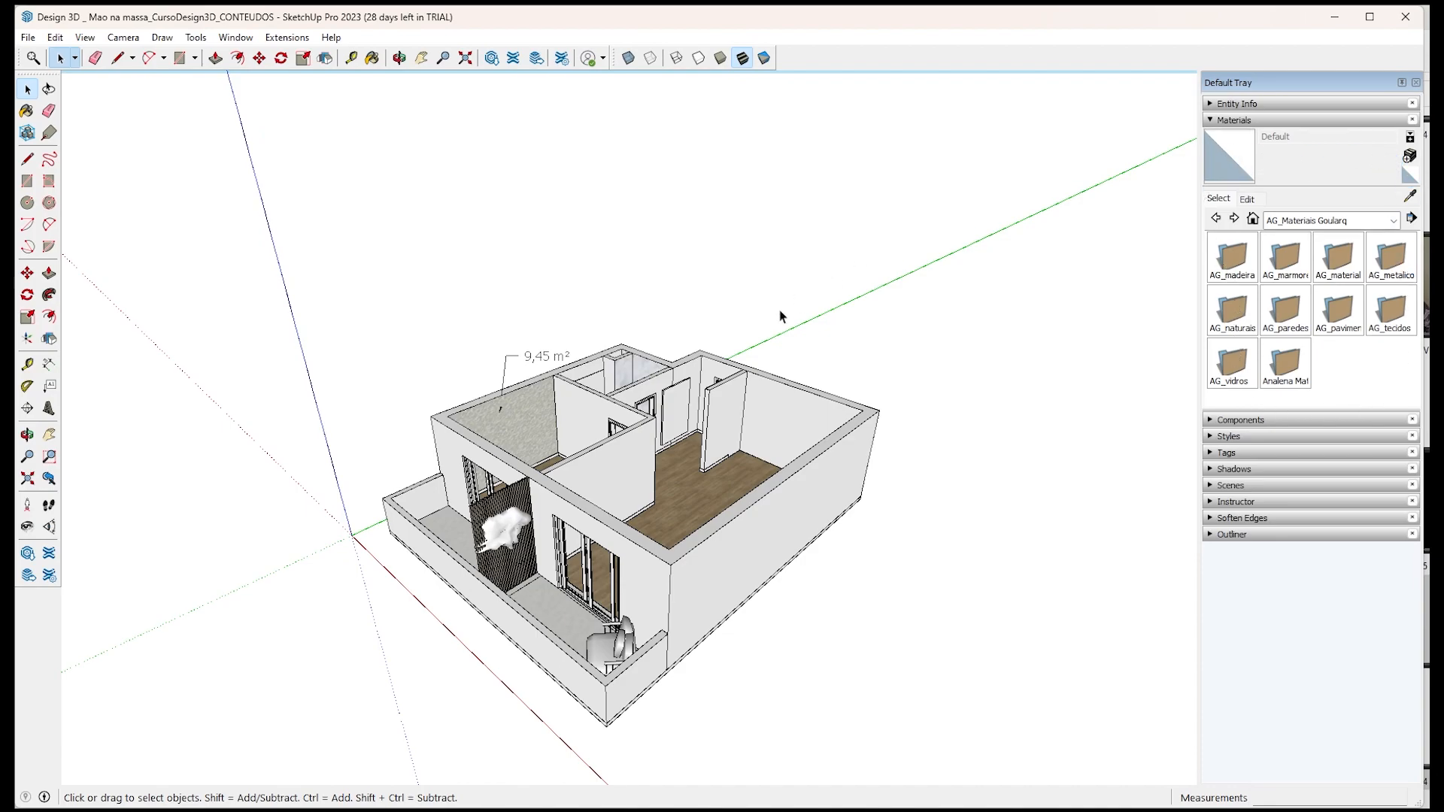
Examine the materials applied to the wood floors, the bathroom's marble walls and the bedroom's textured wall.
scroll(662, 527, up, 3)
scroll(660, 530, up, 6)
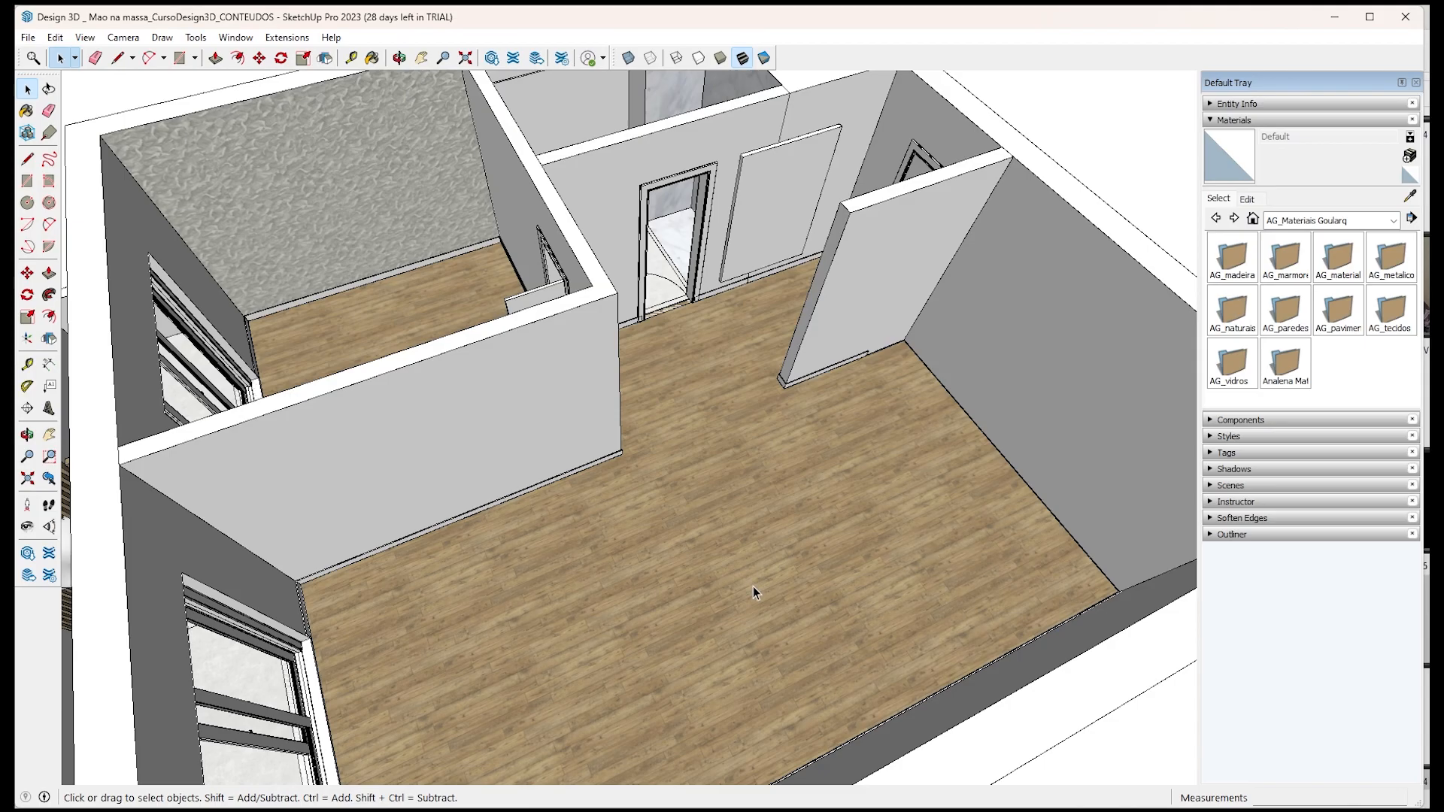
scroll(752, 585, down, 4)
scroll(692, 178, up, 6)
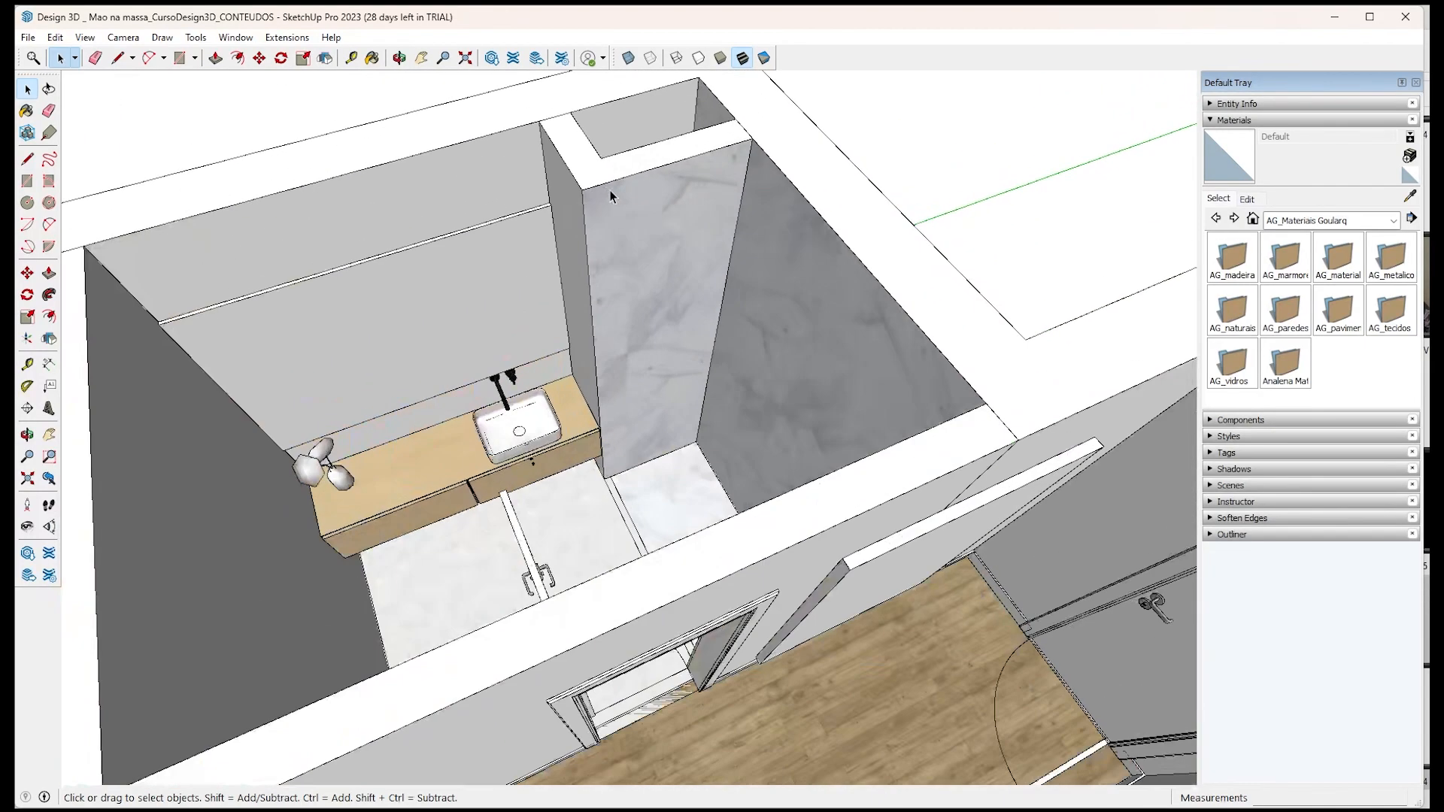
scroll(610, 191, up, 3)
middle_drag(989, 602, 1056, 473)
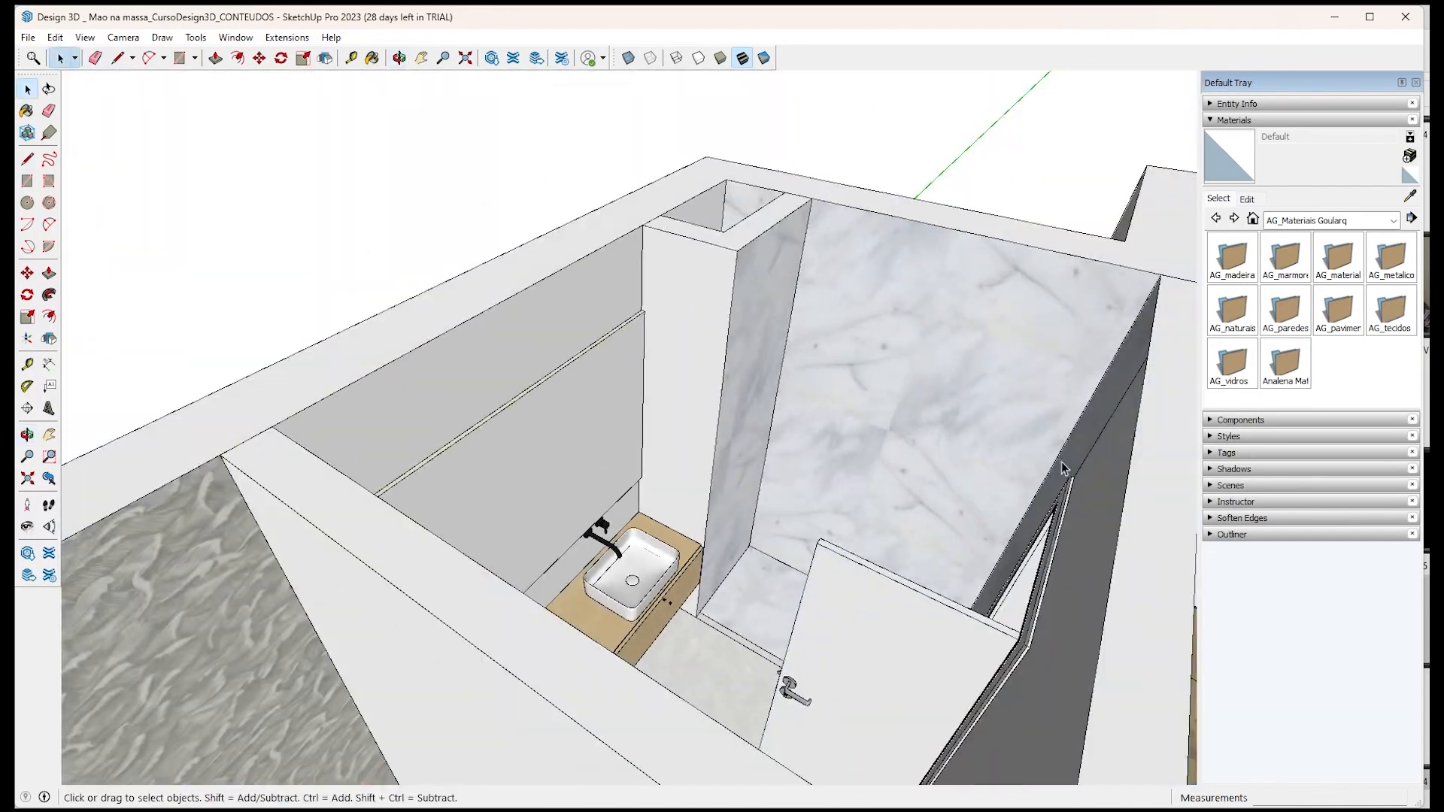
scroll(958, 382, up, 3)
middle_drag(835, 610, 850, 696)
scroll(711, 522, down, 5)
scroll(464, 535, up, 6)
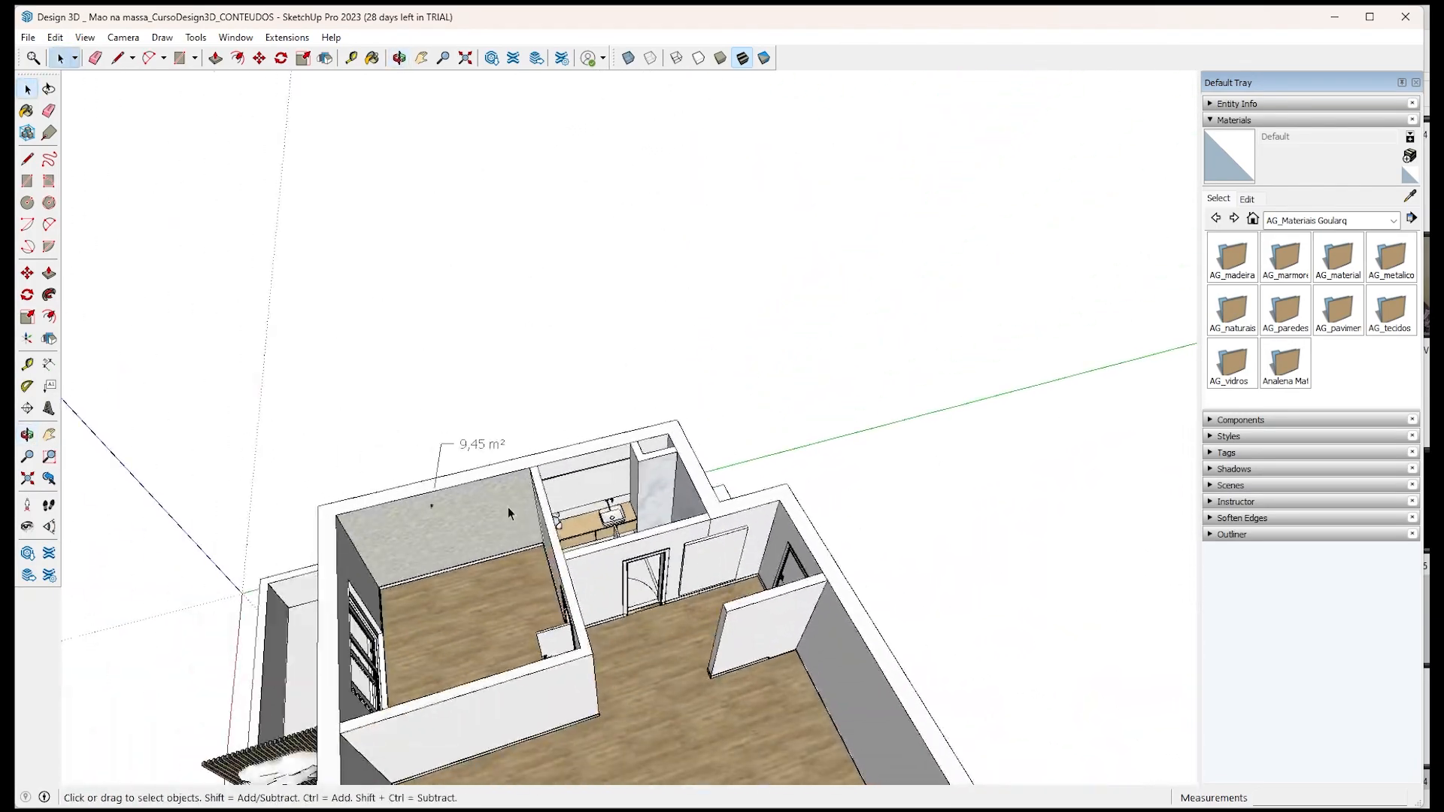
scroll(463, 530, up, 3)
scroll(475, 517, down, 3)
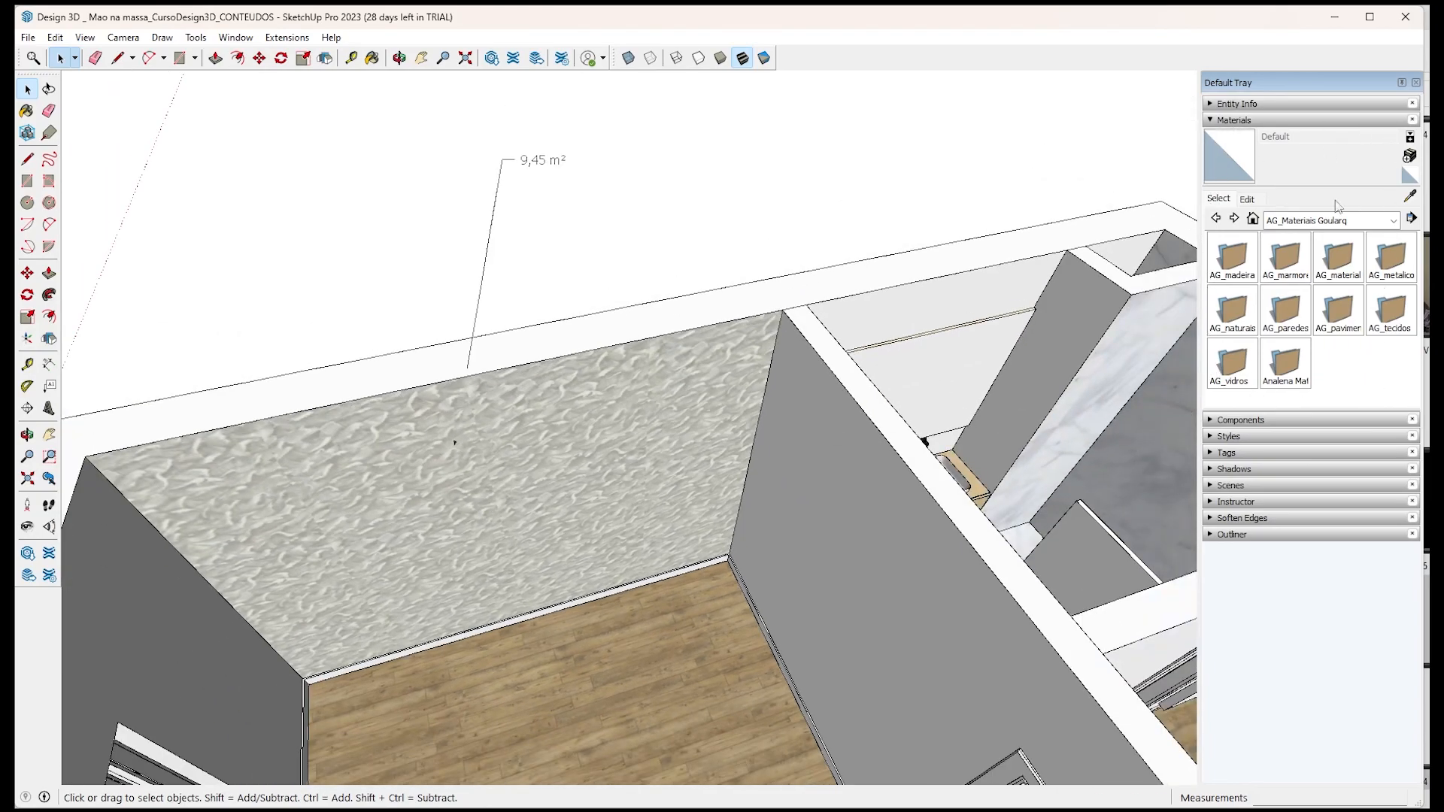
Collapse Materials, reopen it by activating Paint Bucket, and draw a rectangle about 3,80 m by 1,35 m on the ground behind the bedroom.
click(1238, 120)
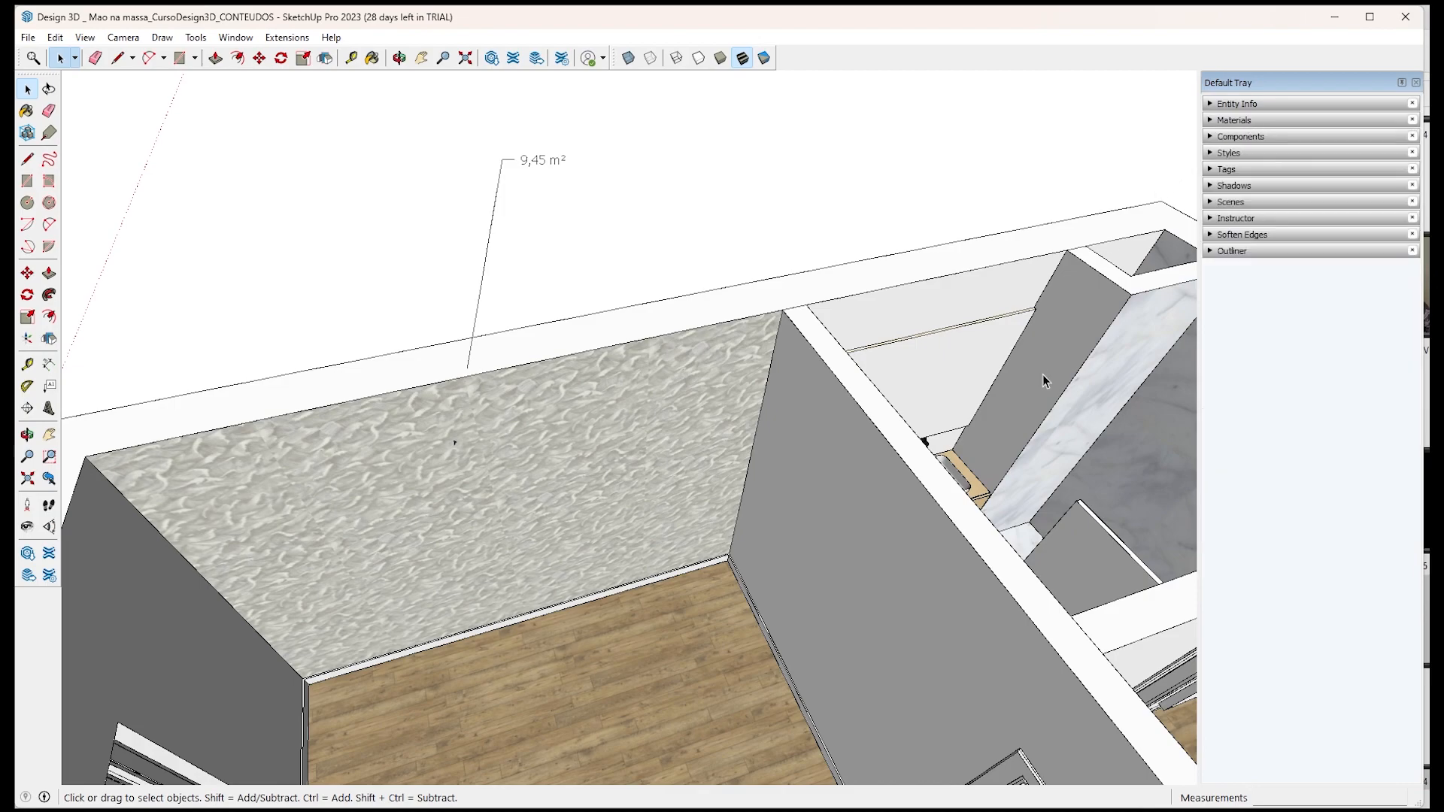
key(b)
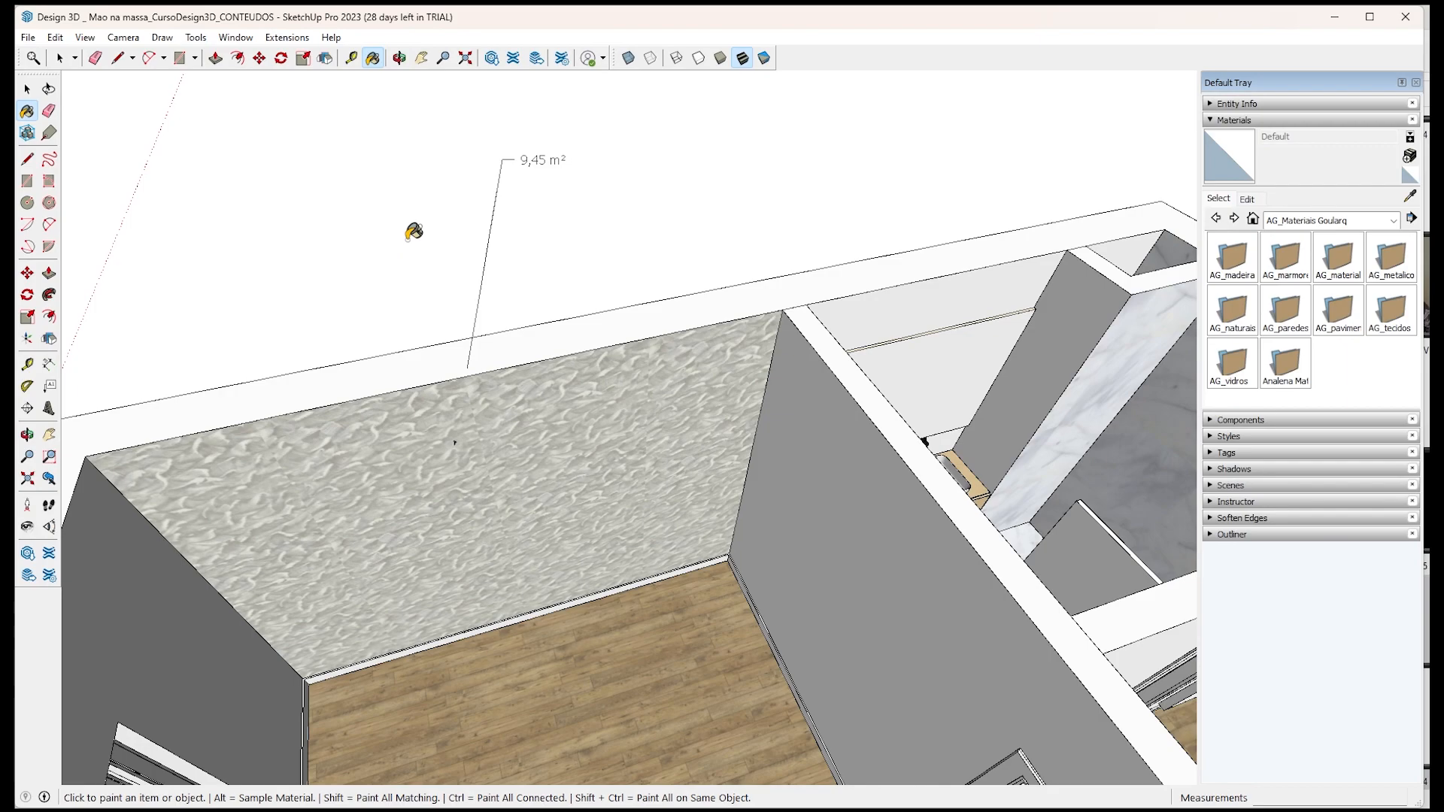
key(r)
click(358, 137)
click(463, 231)
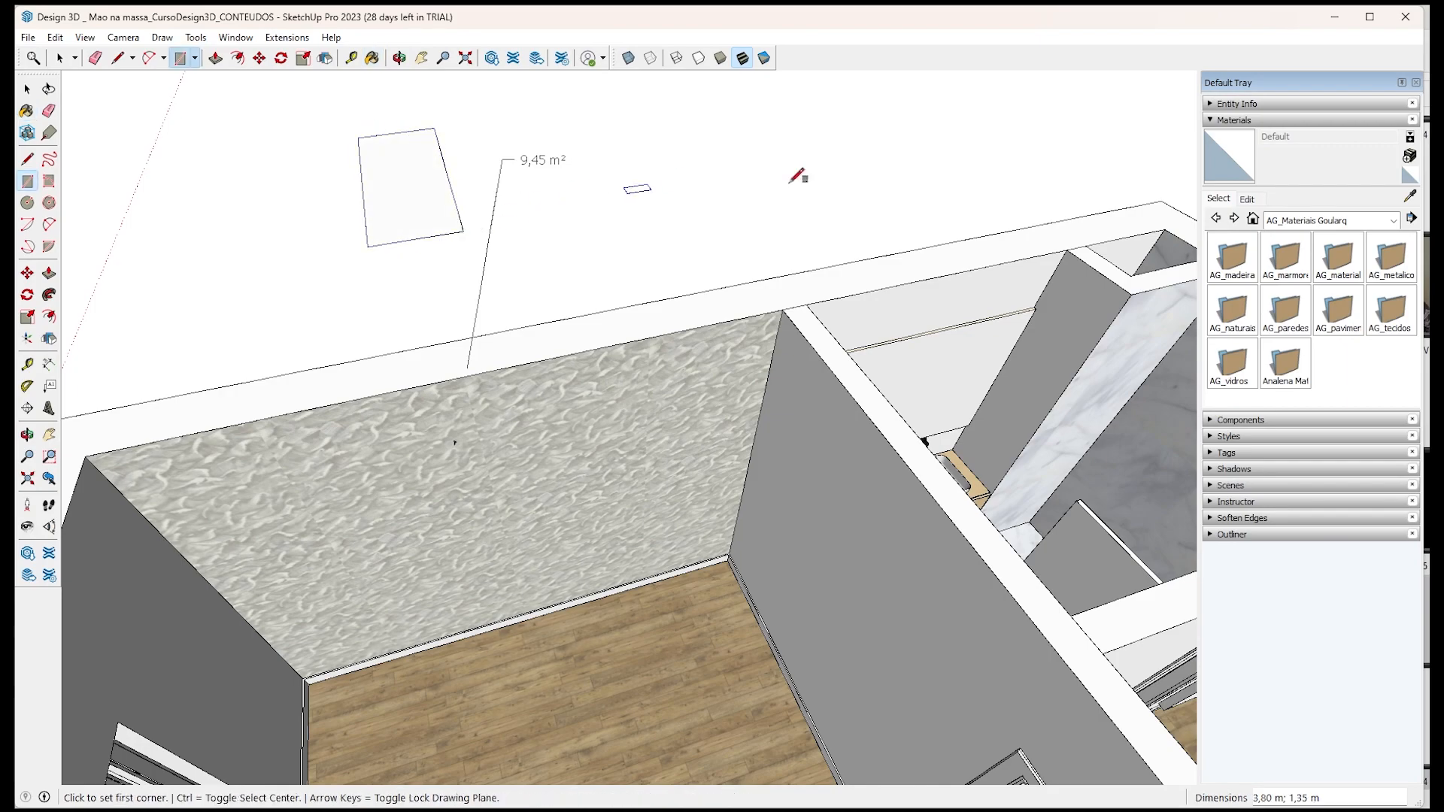
Sample the Azulejos 18 marble from the bathroom column with Paint Bucket and paint the loose ground rectangle with it.
click(1233, 121)
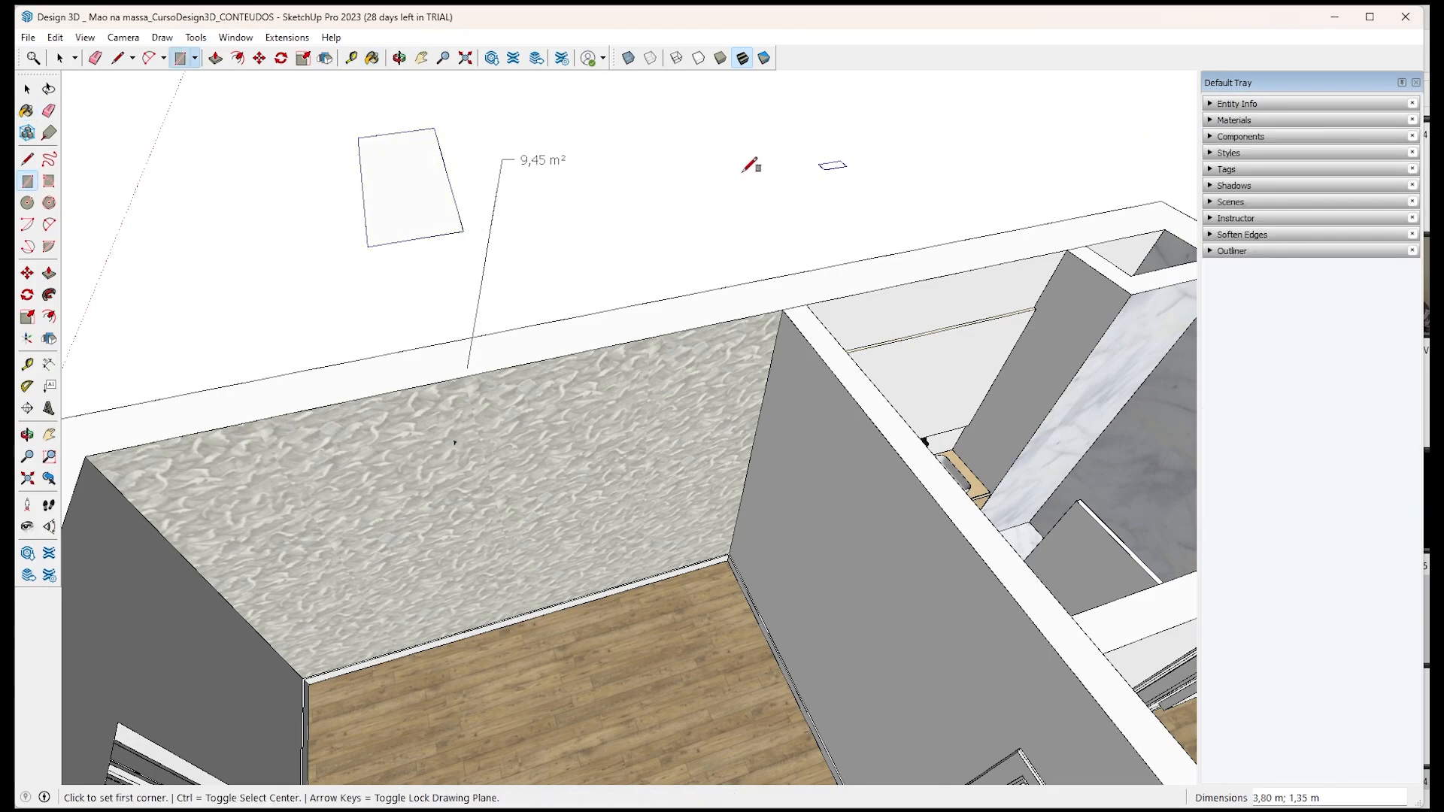
key(b)
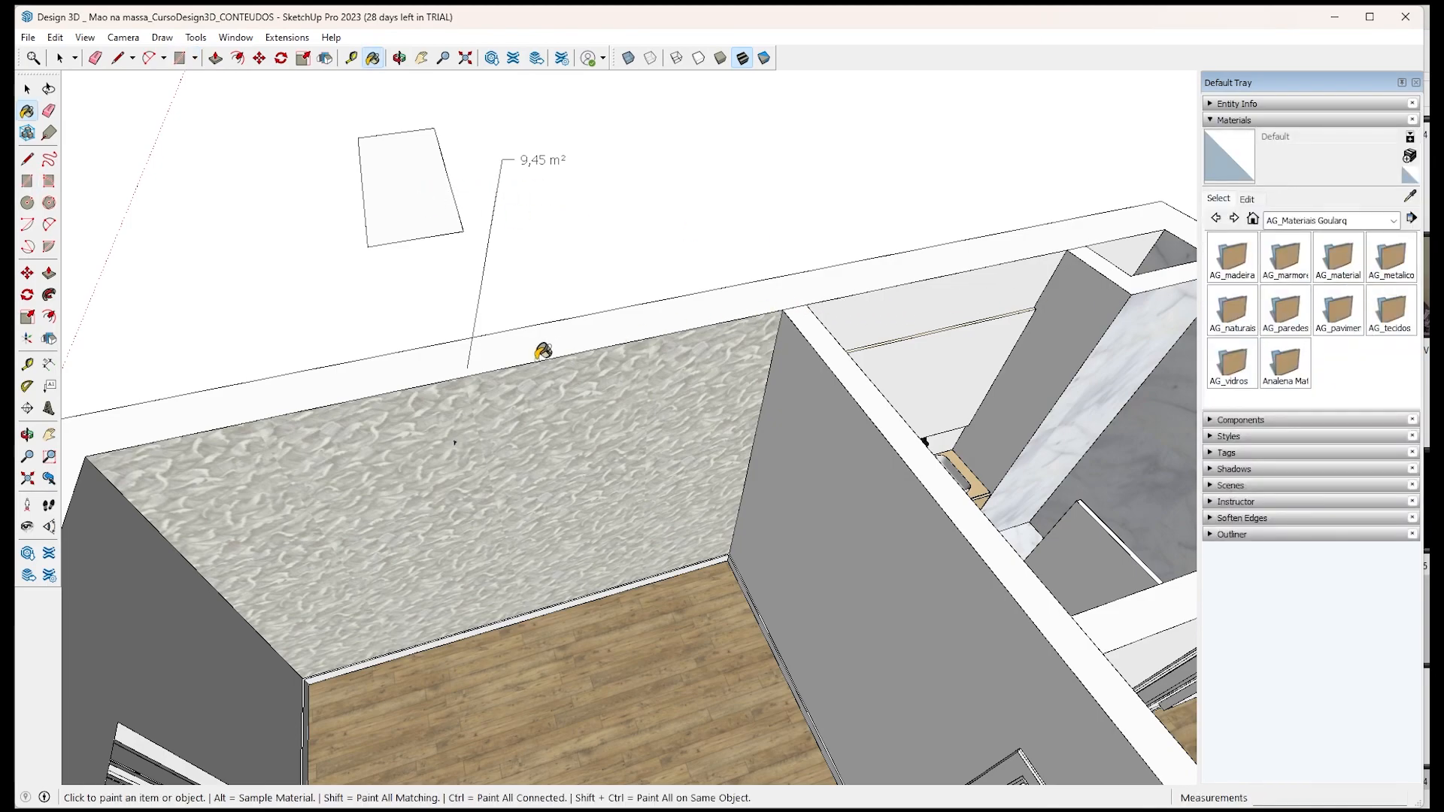
scroll(538, 347, down, 2)
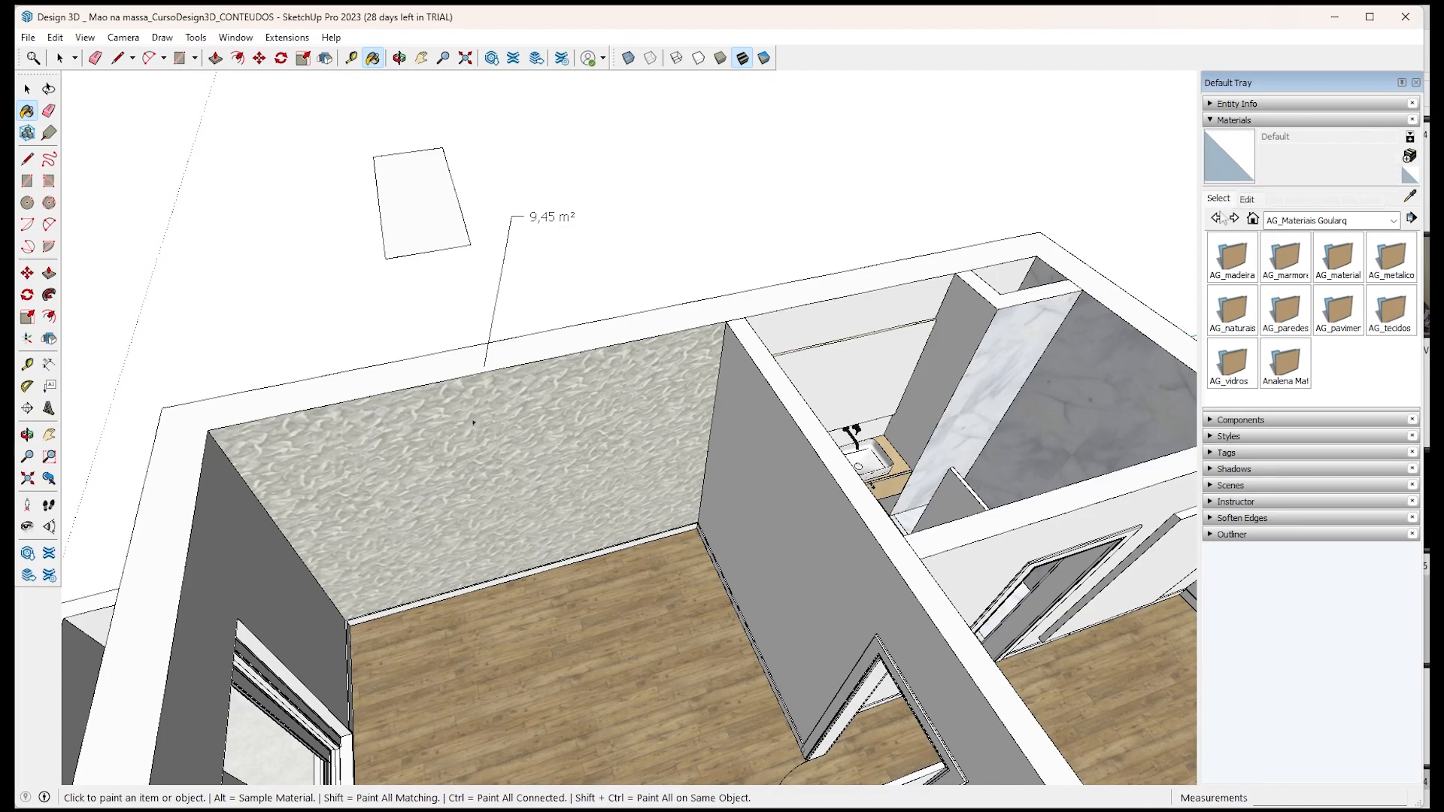
click(1233, 151)
alt+click(1030, 350)
click(415, 188)
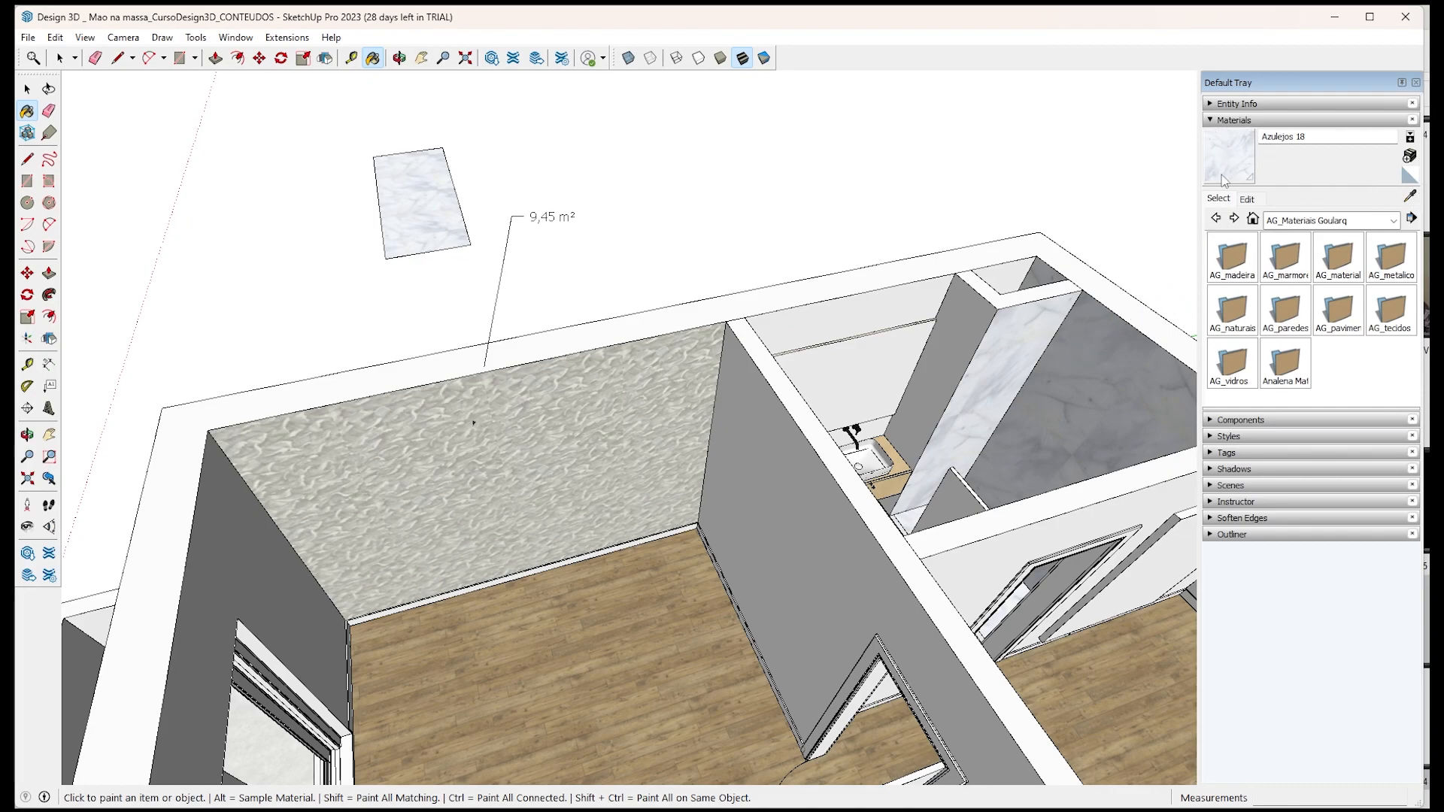
Sample the bedroom's wood floor material with the eyedropper, resample the bathroom column's marble and select its name for editing.
scroll(667, 377, down, 2)
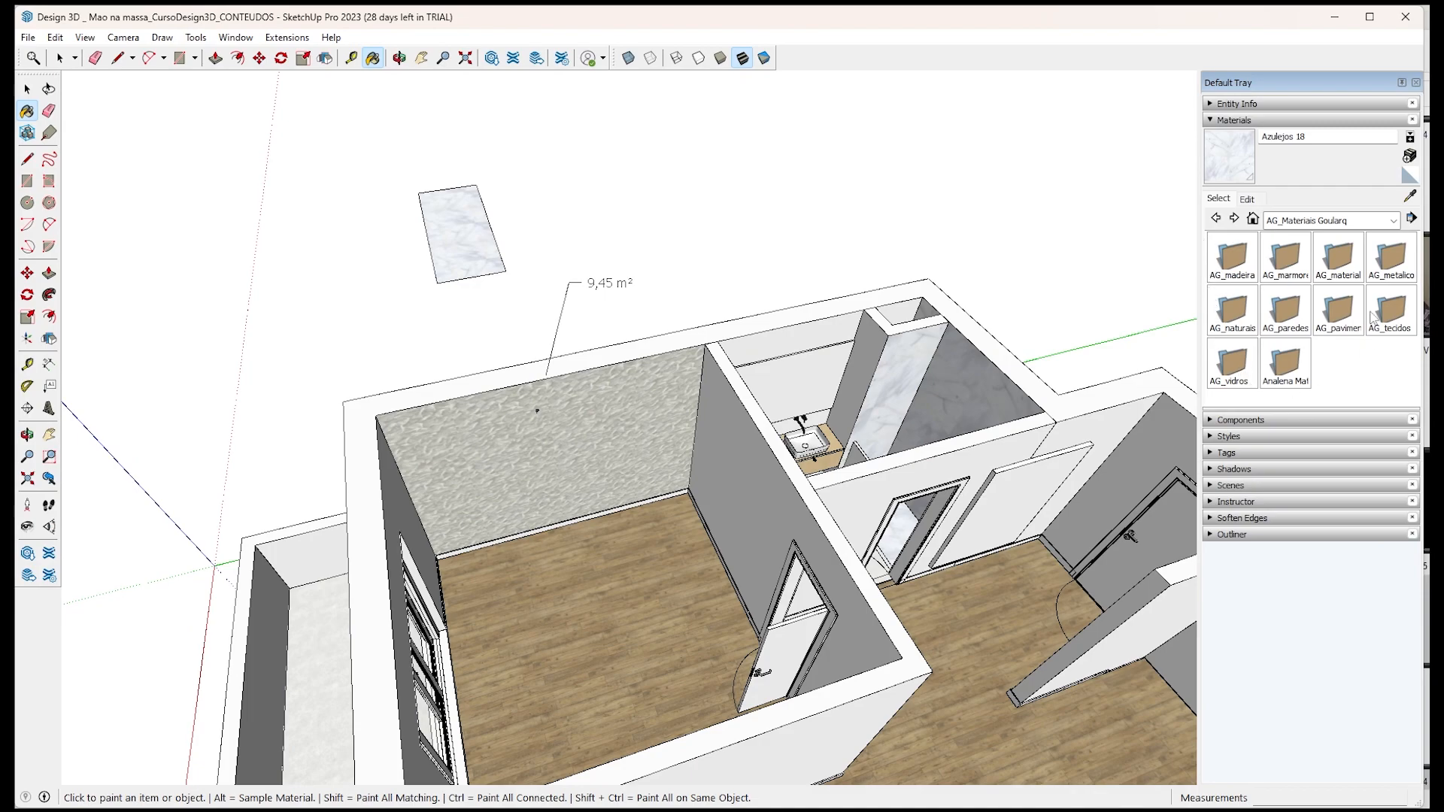
click(1410, 198)
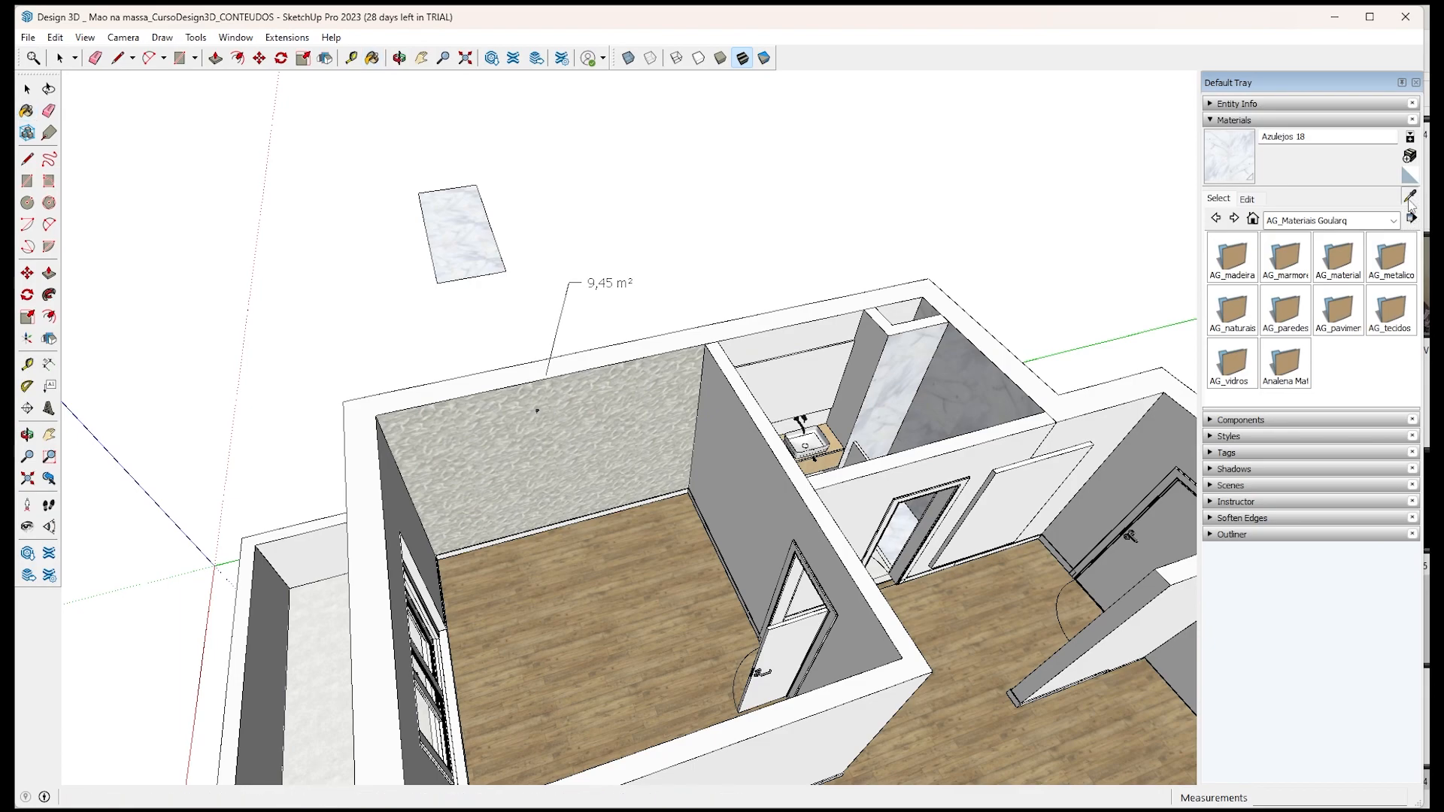
click(631, 583)
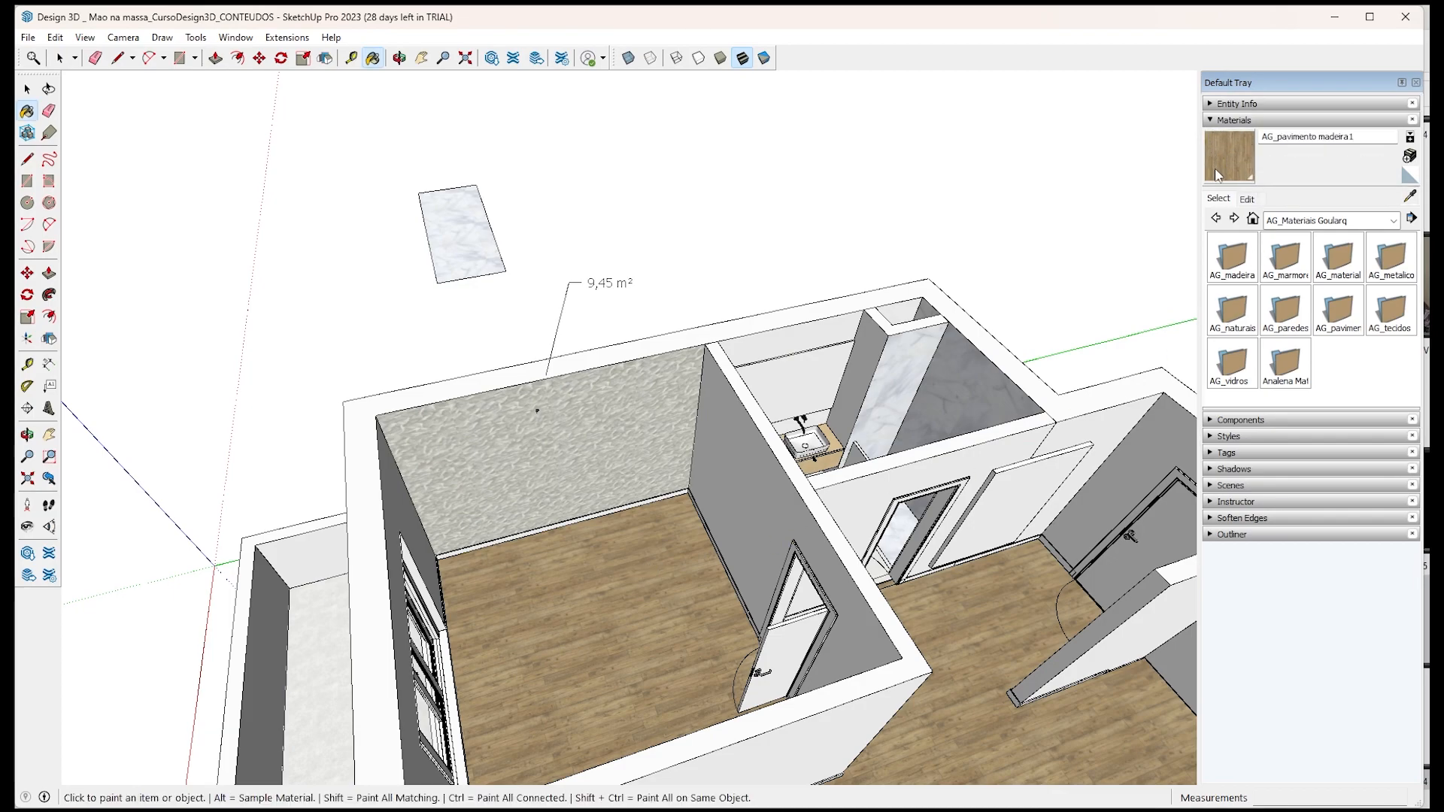
click(1271, 139)
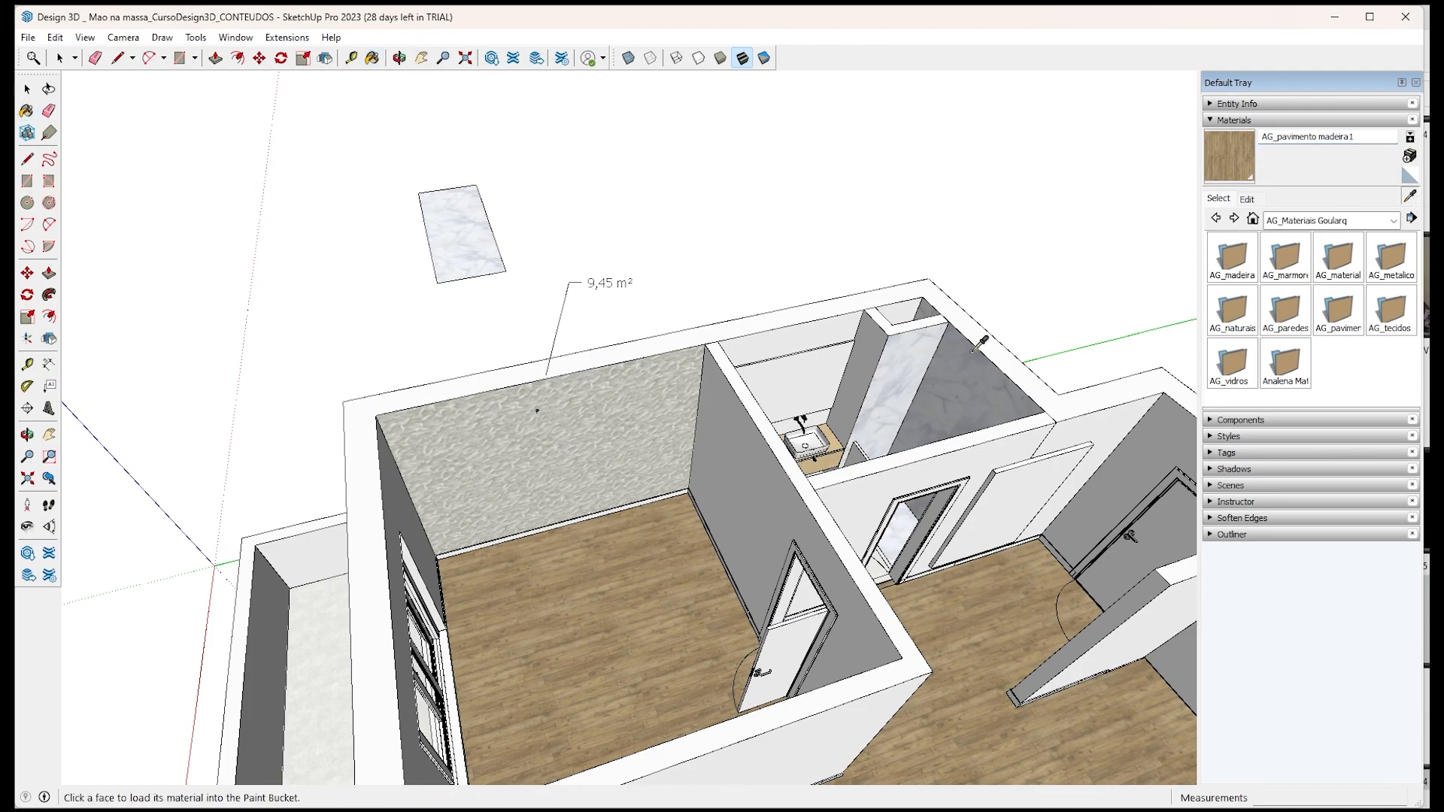
alt+click(914, 350)
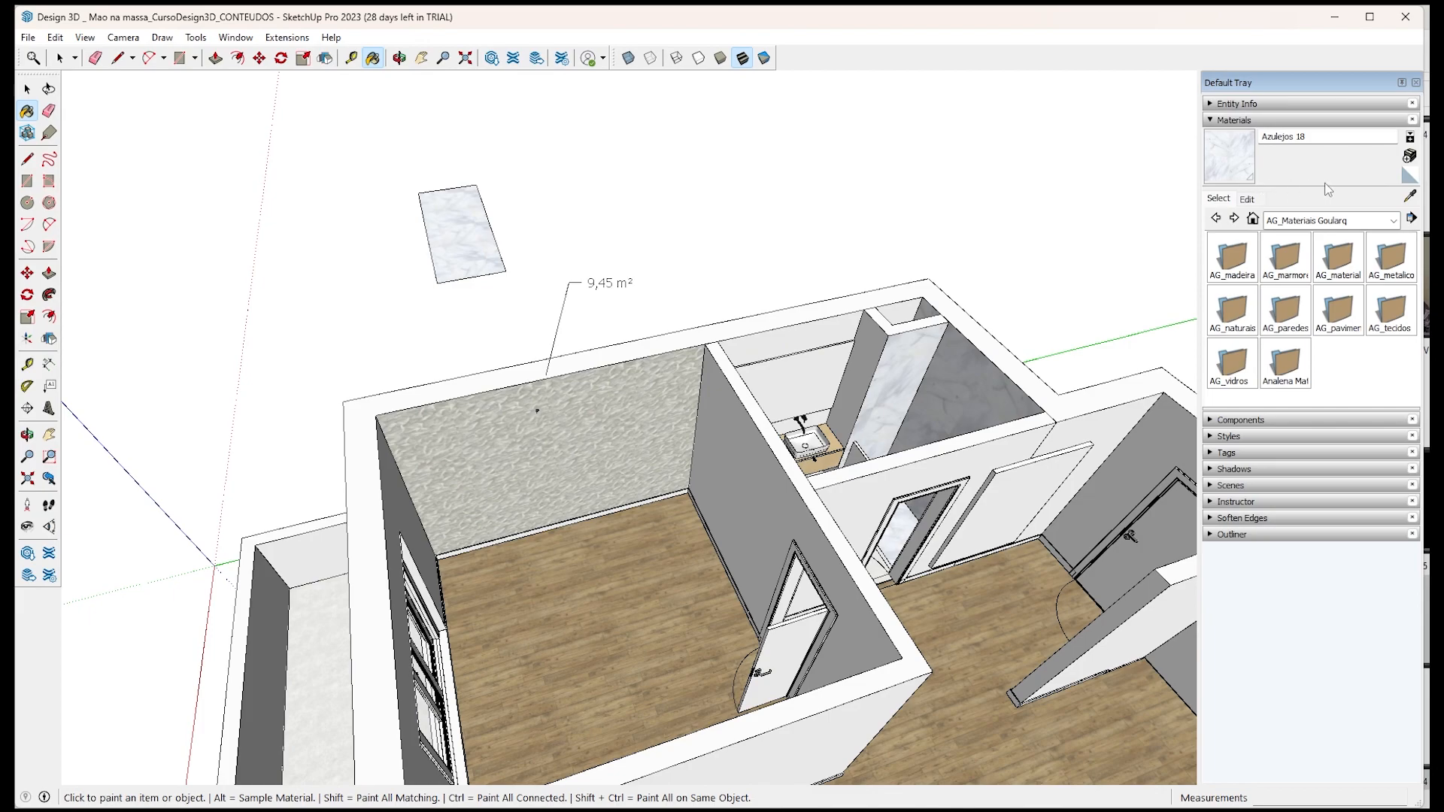
click(1327, 136)
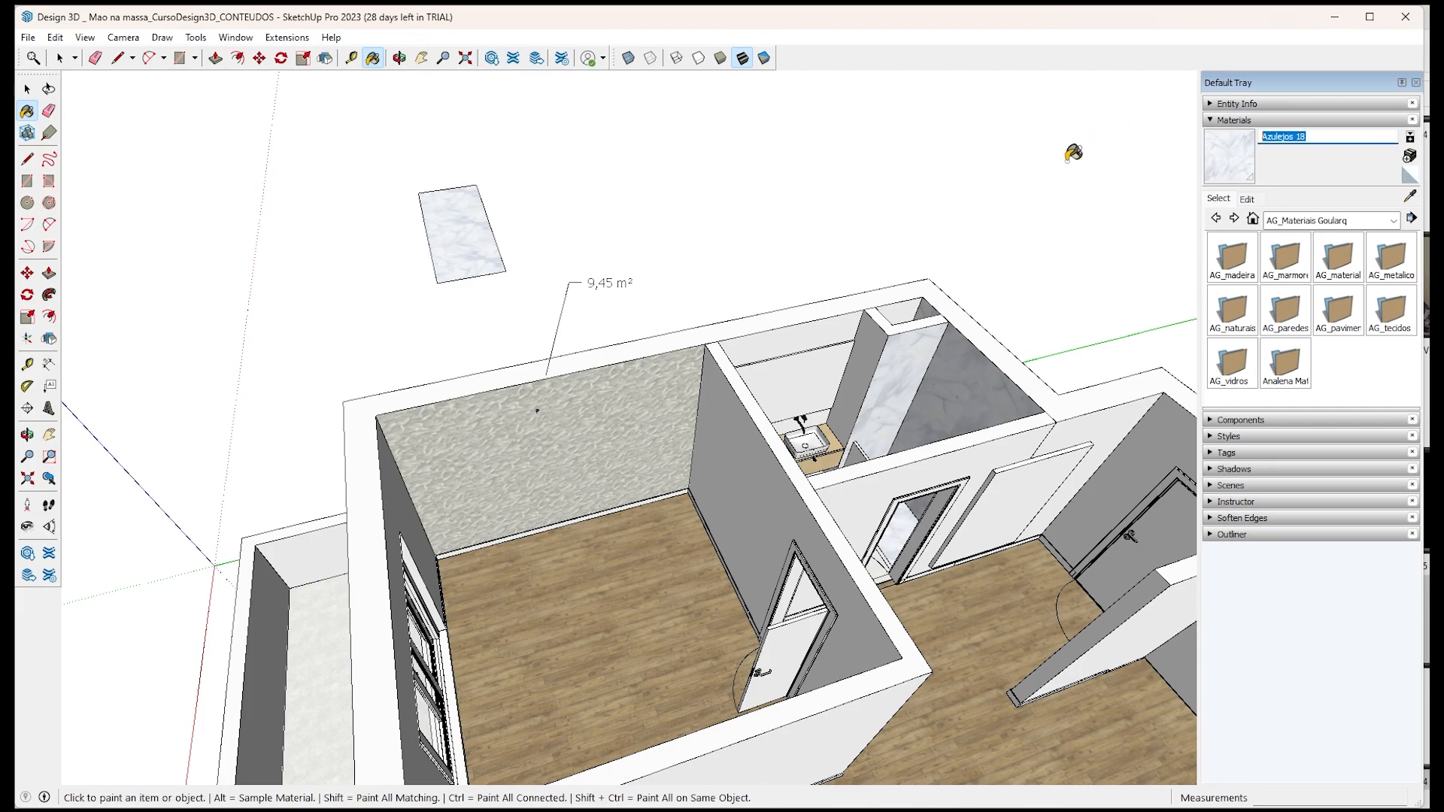
Show the secondary materials pane with the 3d Printing collection, open AG_madeiras in the main pane and hide the secondary pane.
click(1410, 138)
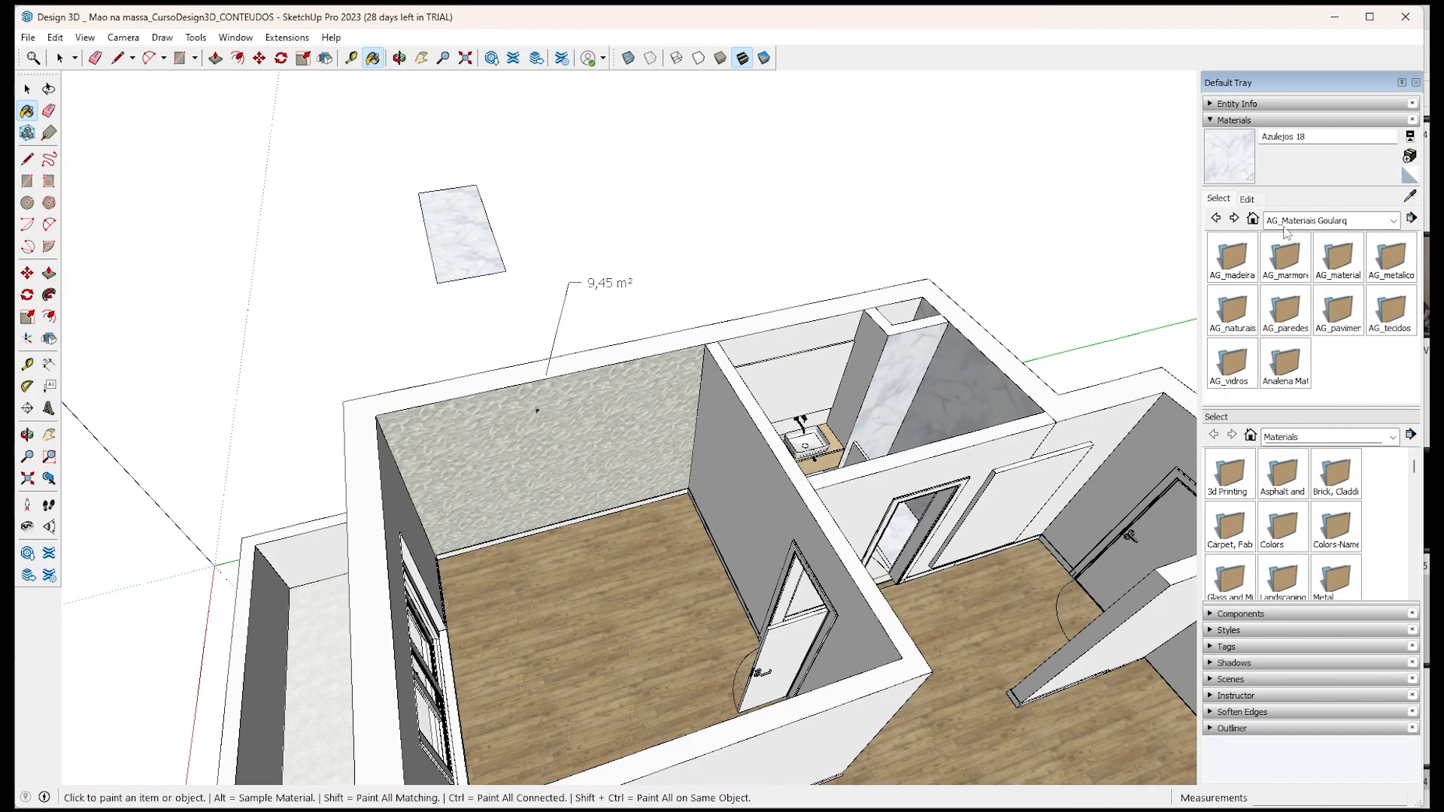
click(1346, 434)
click(1354, 475)
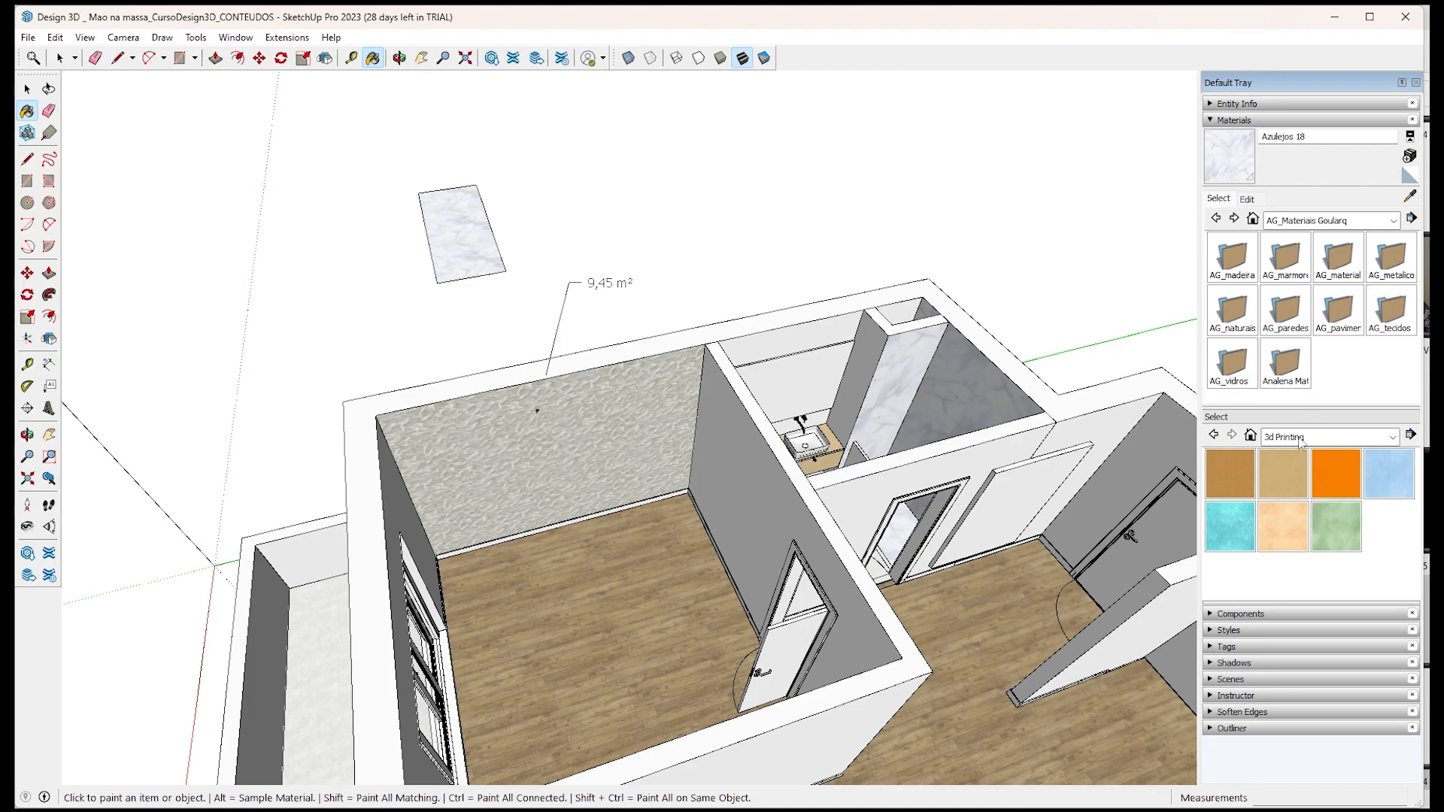
double_click(1248, 277)
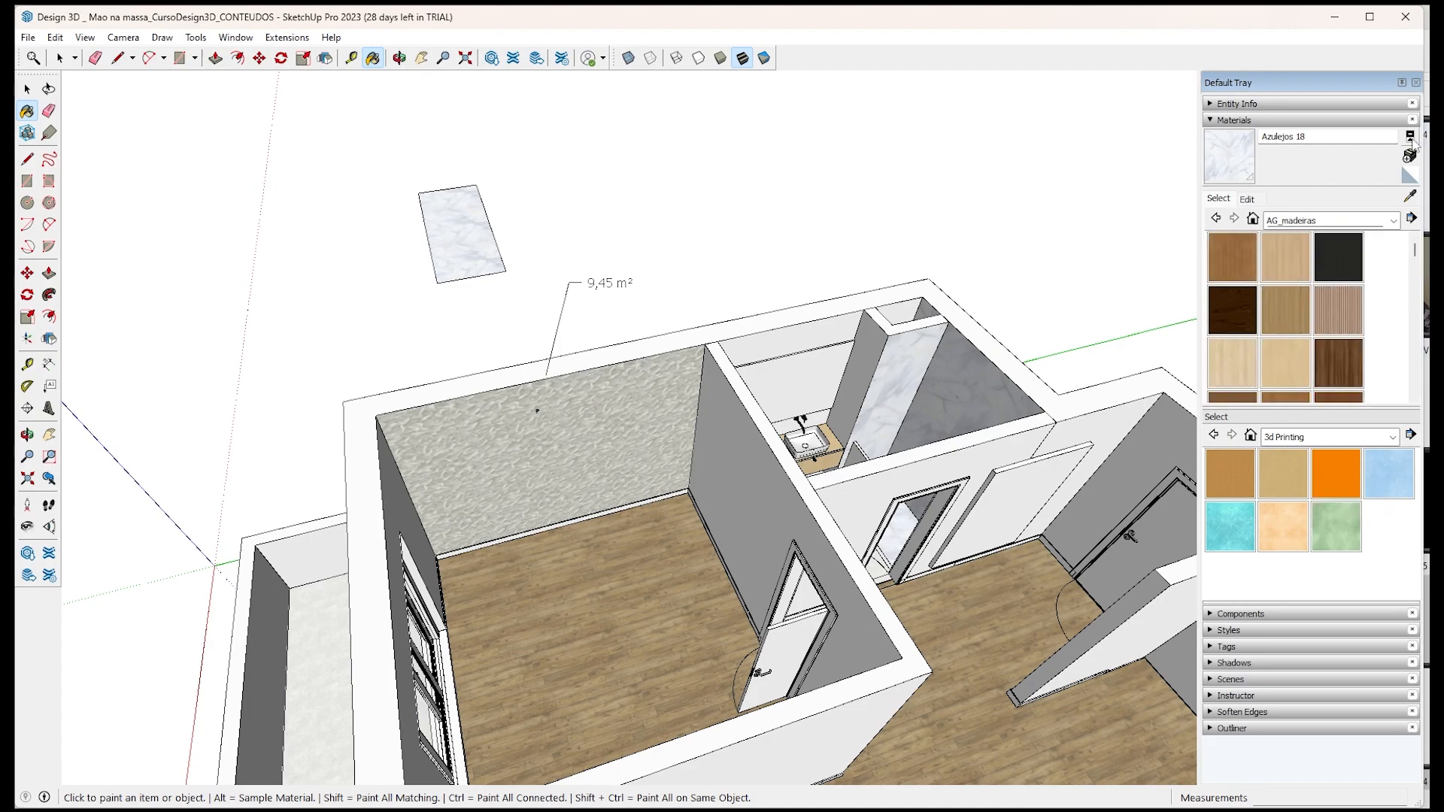
click(1410, 175)
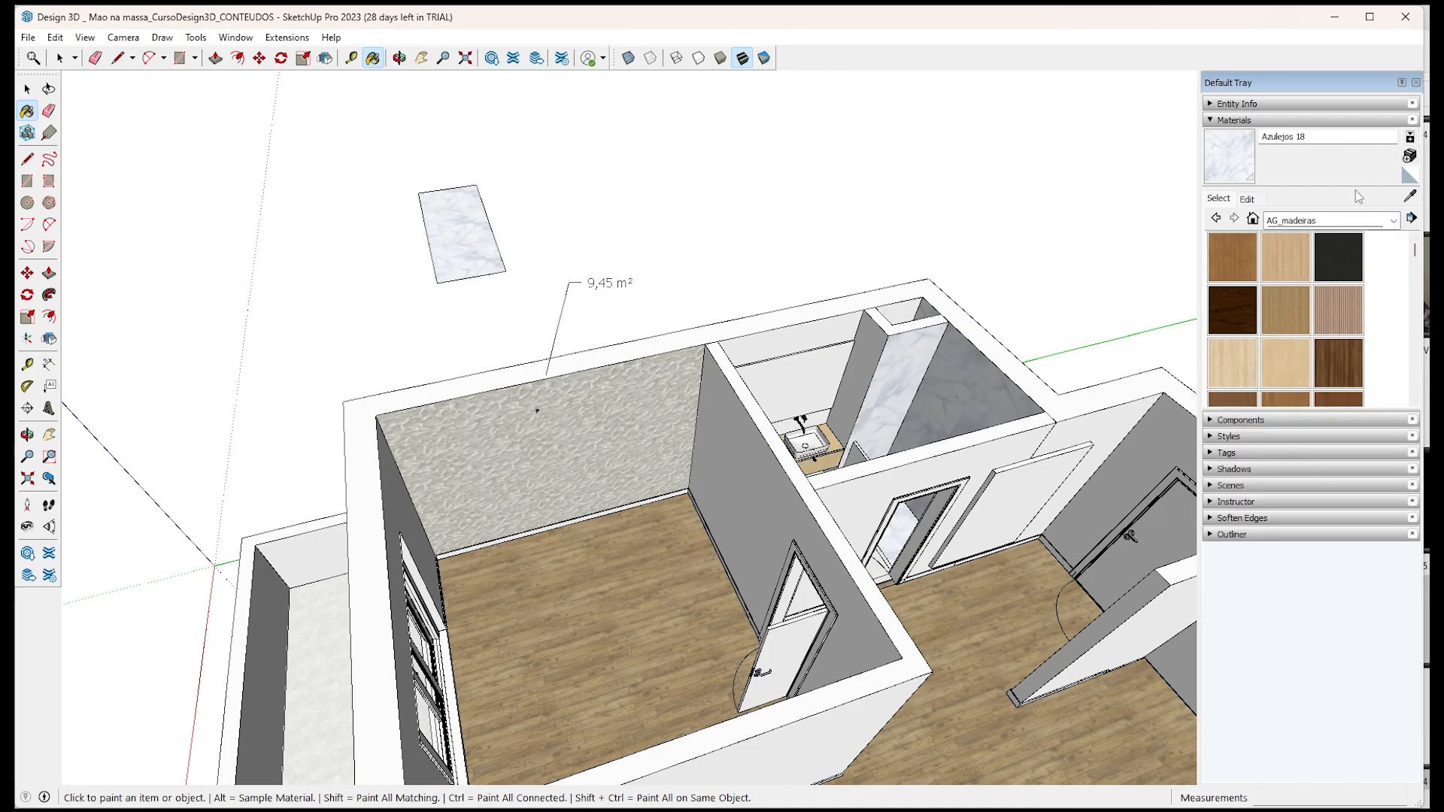
click(1411, 138)
click(1411, 137)
Make Default the current paint material and start creating a new material, moving its dialog clear of the rooms.
click(1408, 179)
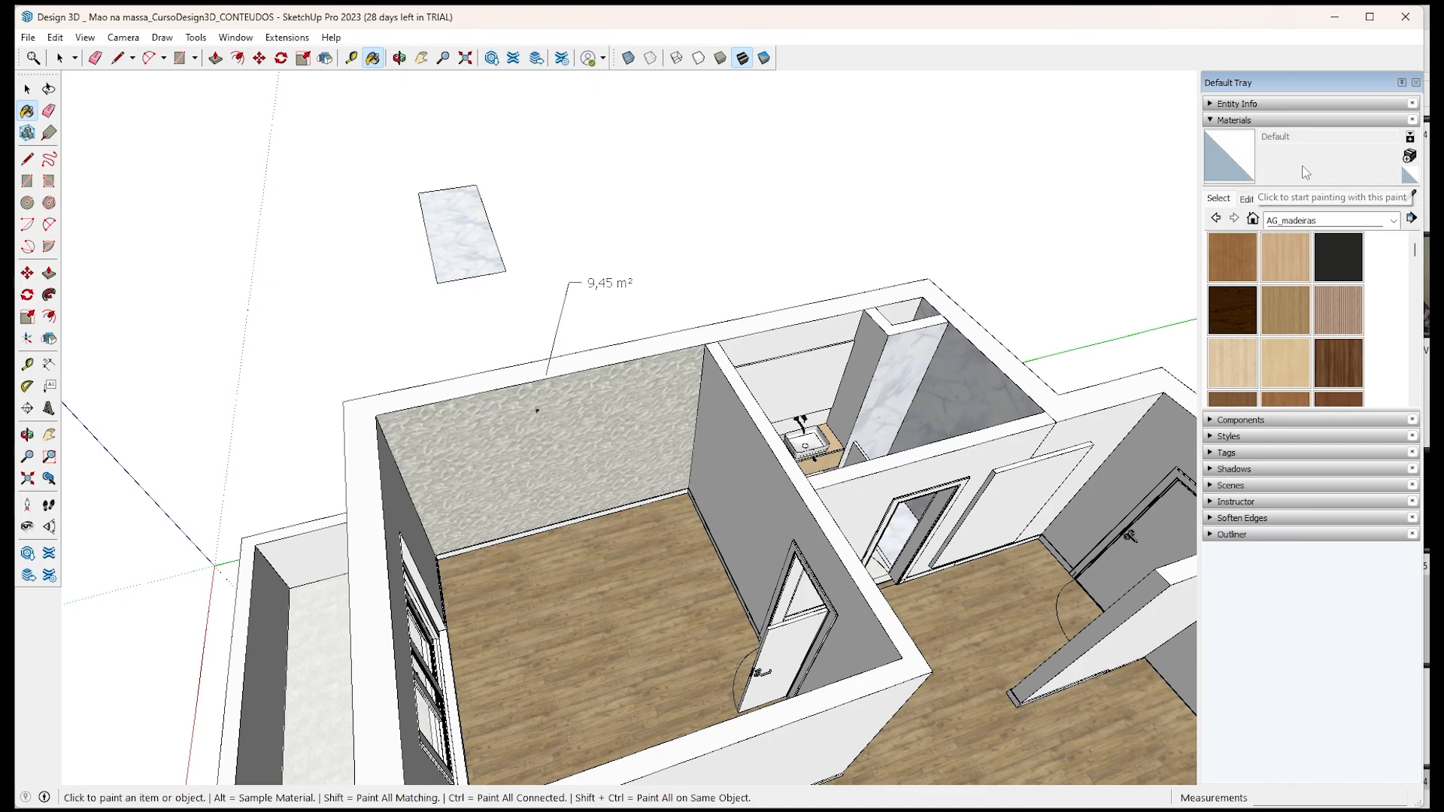
click(1408, 162)
drag(564, 319, 929, 120)
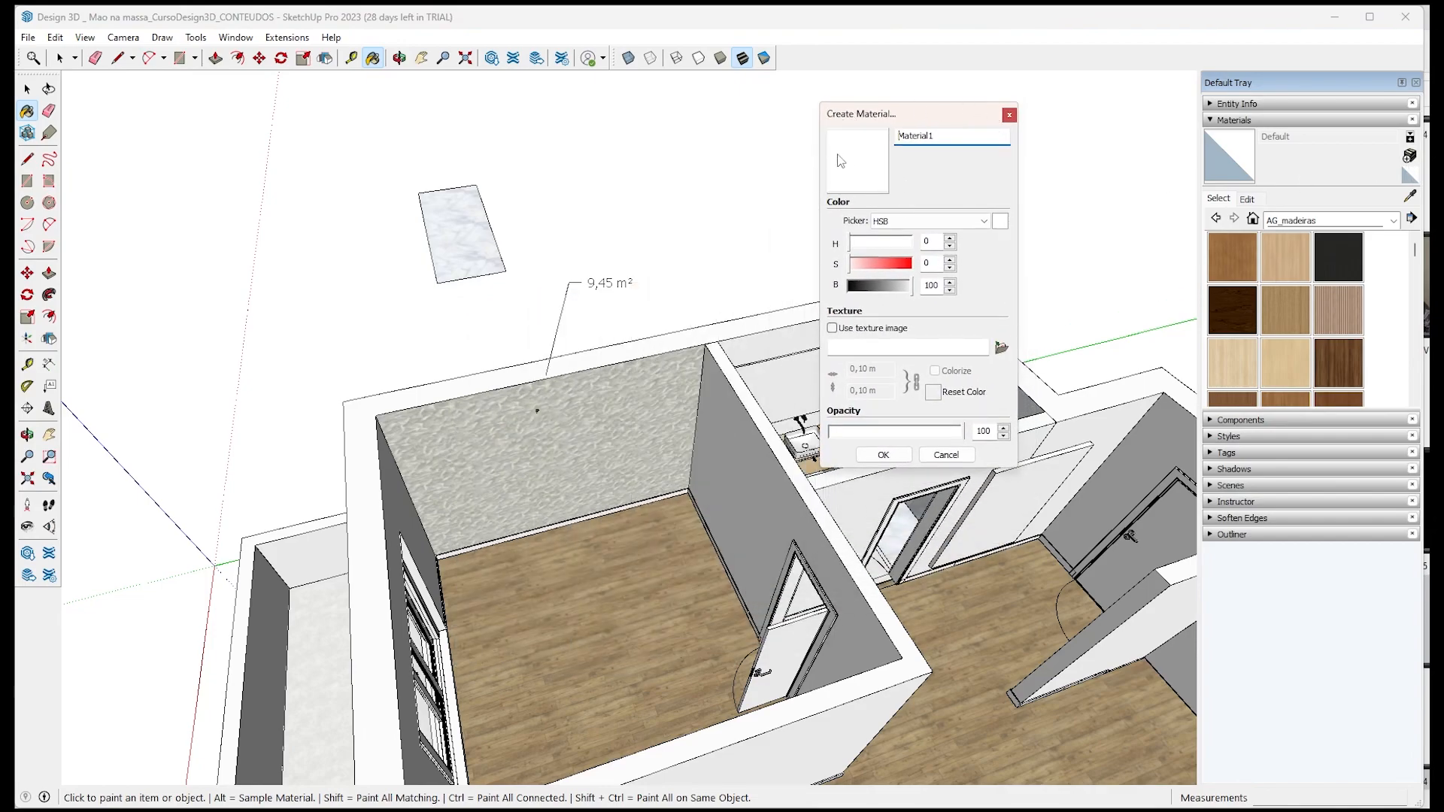
double_click(971, 142)
click(941, 136)
Set the new material's brightness to 41 and hue to 167, and switch its color picker to RGB.
drag(888, 290, 874, 290)
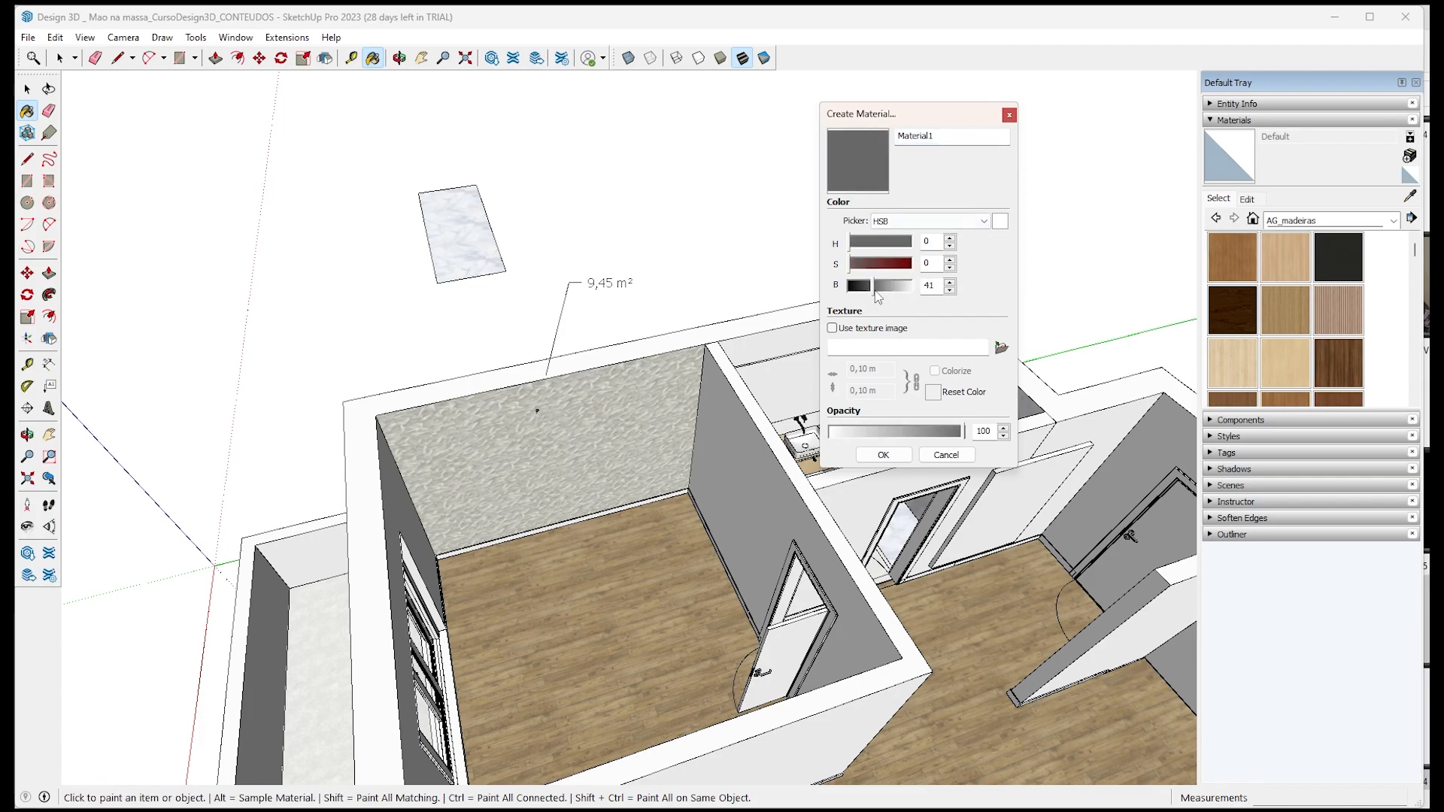
click(878, 246)
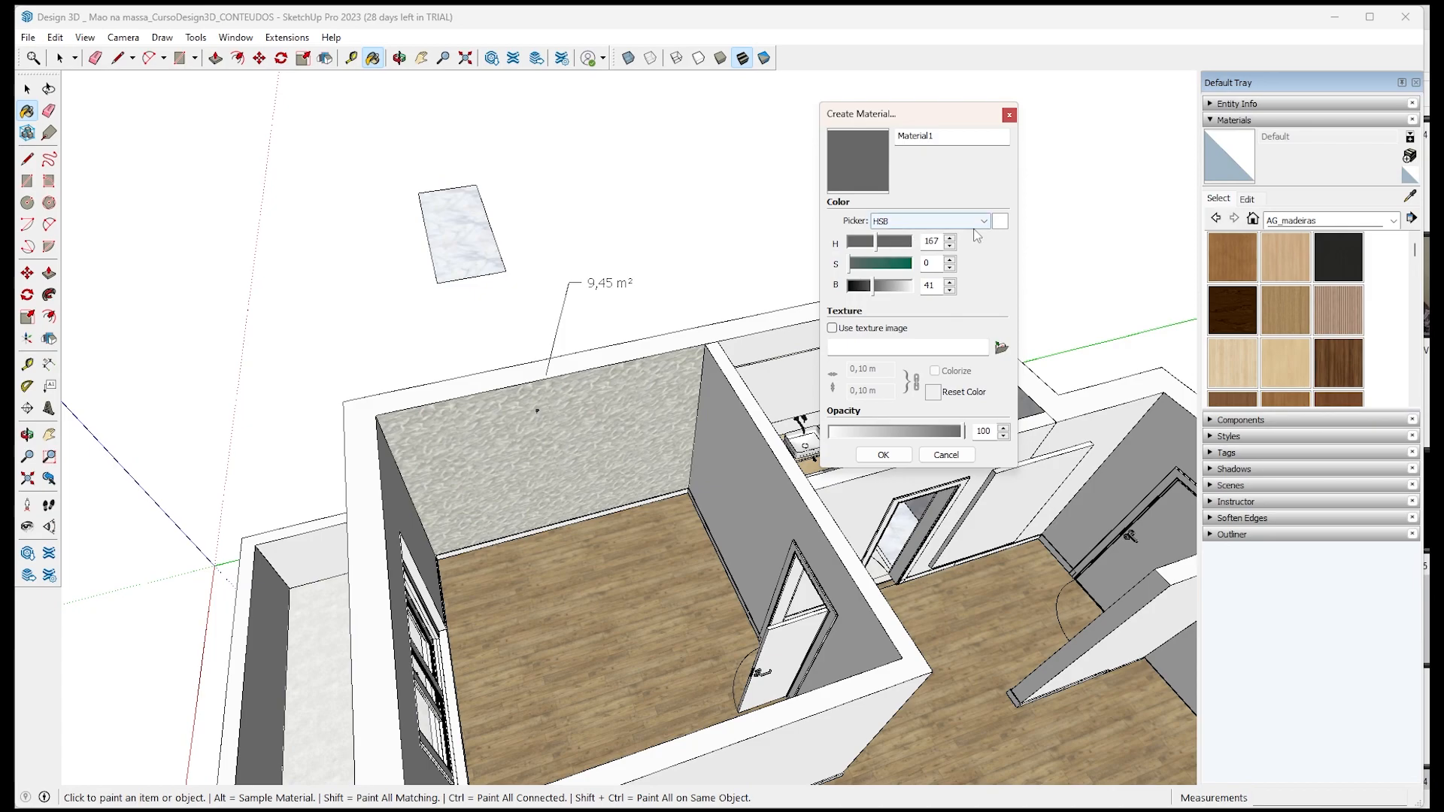
click(905, 221)
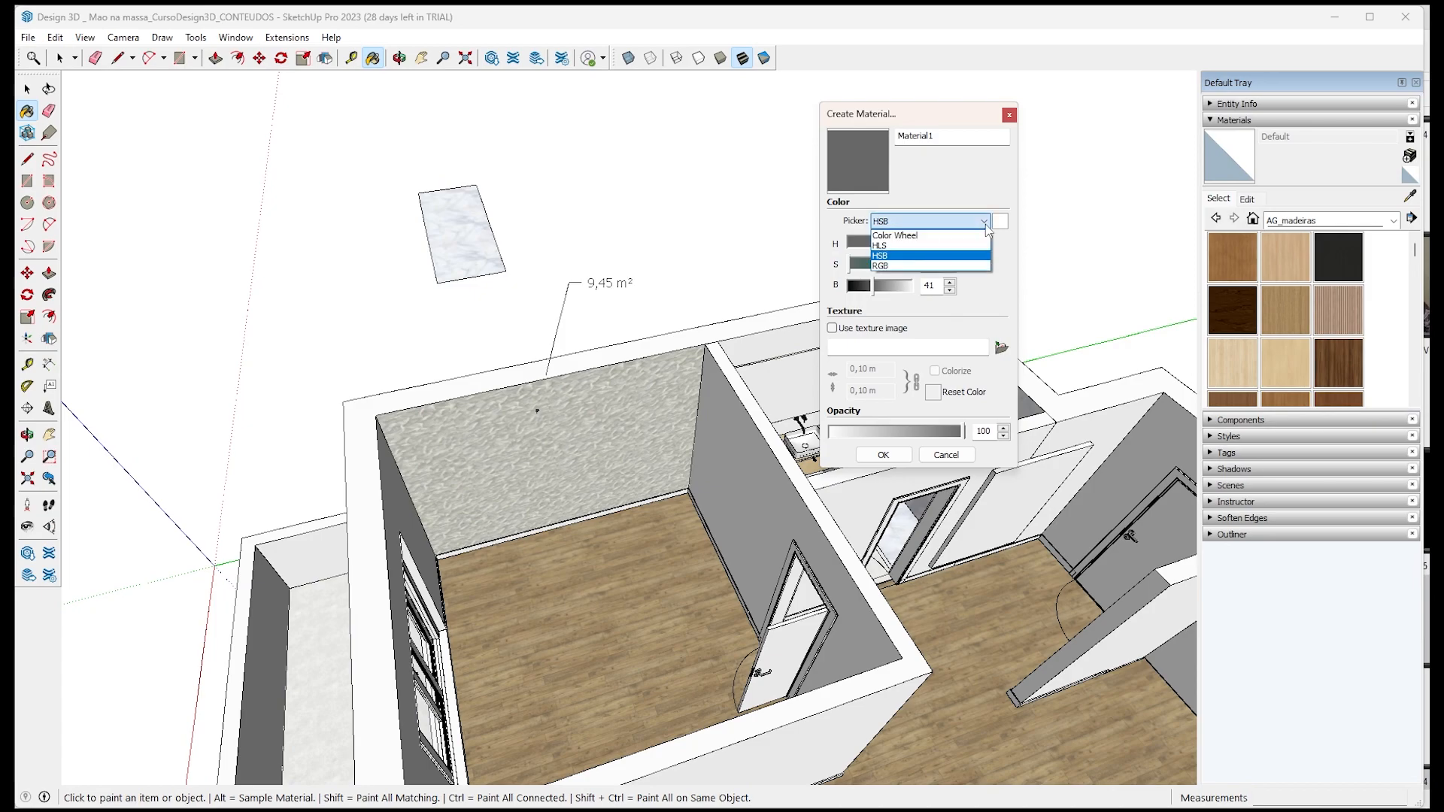
click(881, 268)
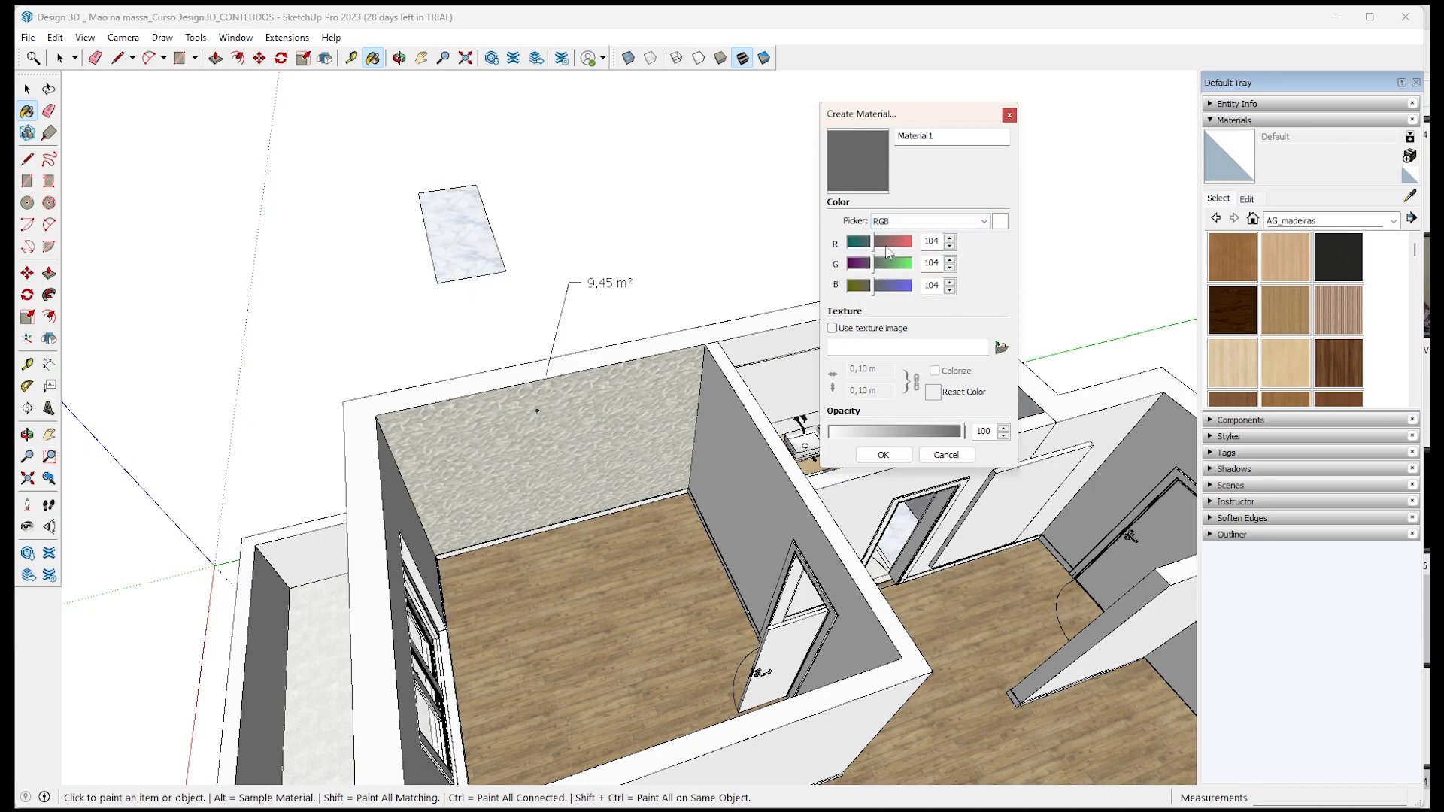
Set the new material's red value to 204 and green value to 54.
click(930, 240)
mouse_move(878, 250)
mouse_down()
mouse_move(899, 246)
mouse_move(865, 276)
mouse_up()
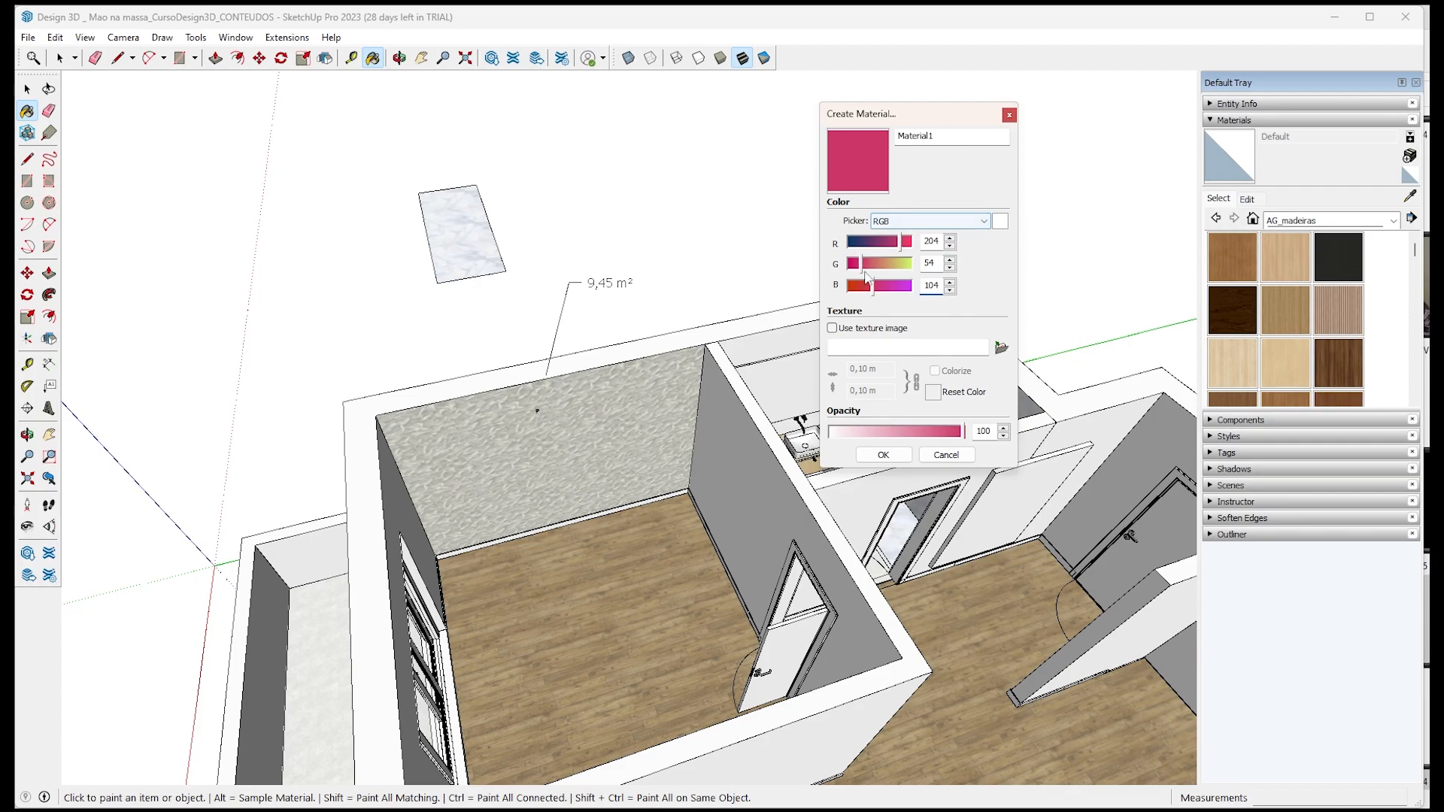
Browse for a texture image in the ARG MADEIRA PAVIMENTO and MADEIRA (12) folders, and return to the GOULARQUI folder.
click(1001, 348)
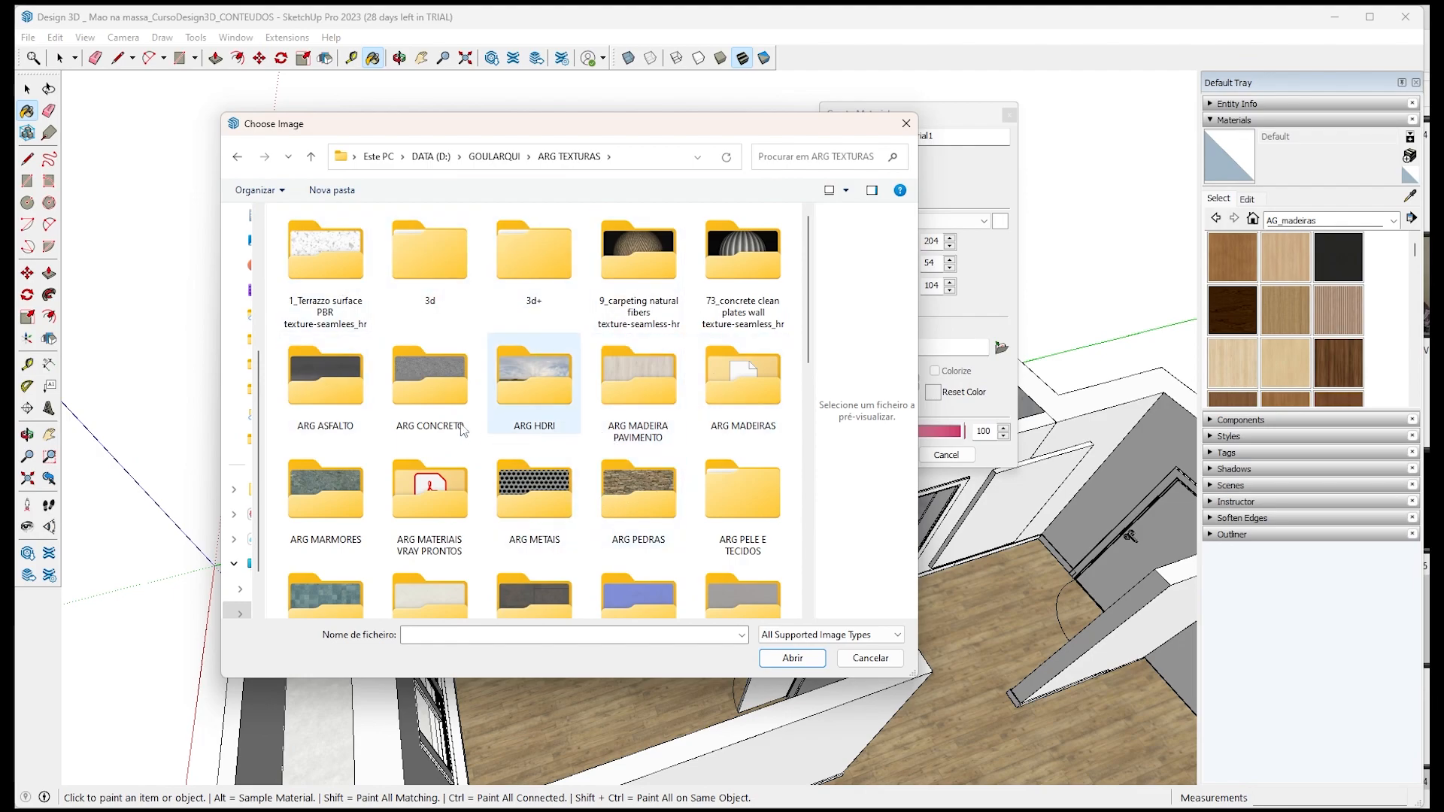
click(630, 387)
double_click(630, 386)
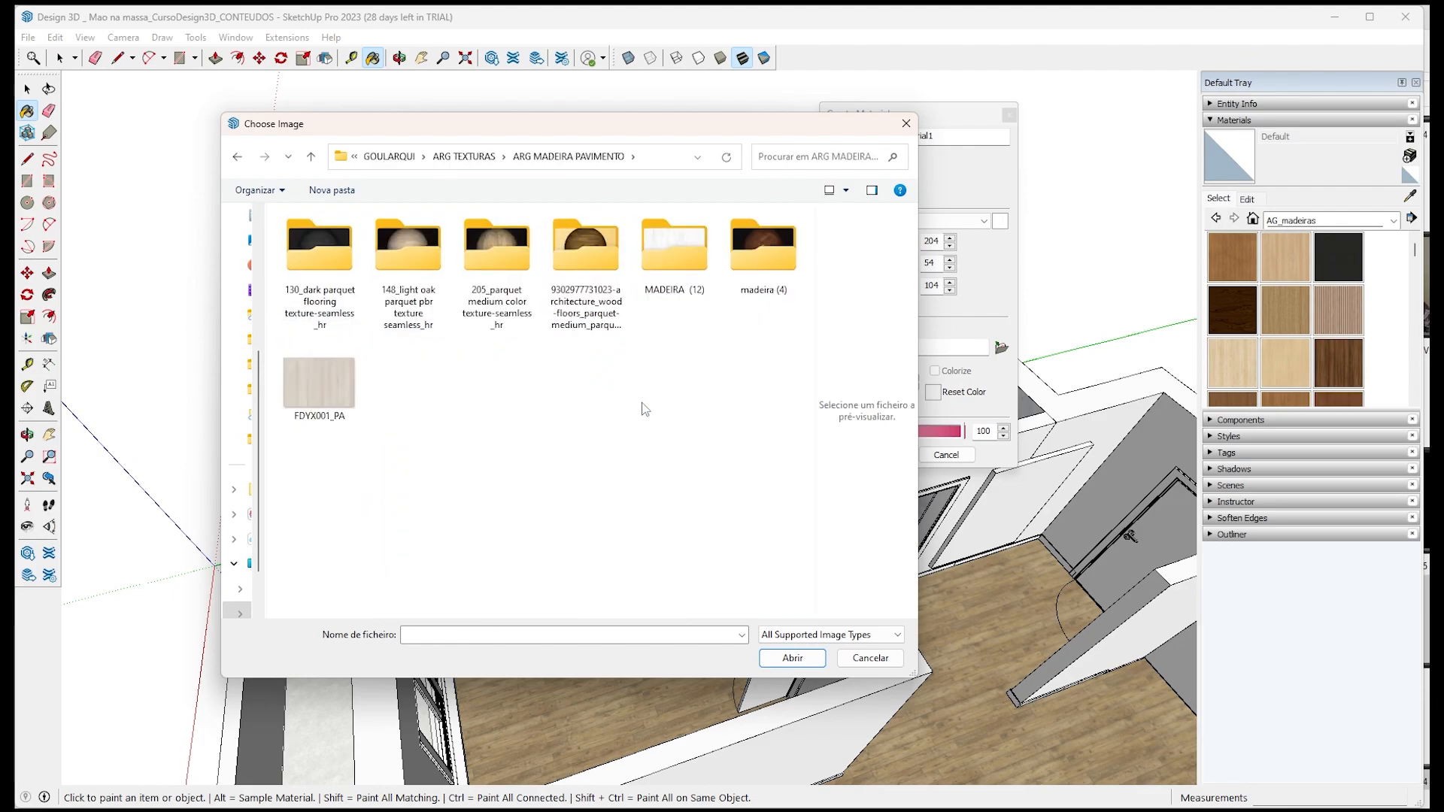
double_click(703, 279)
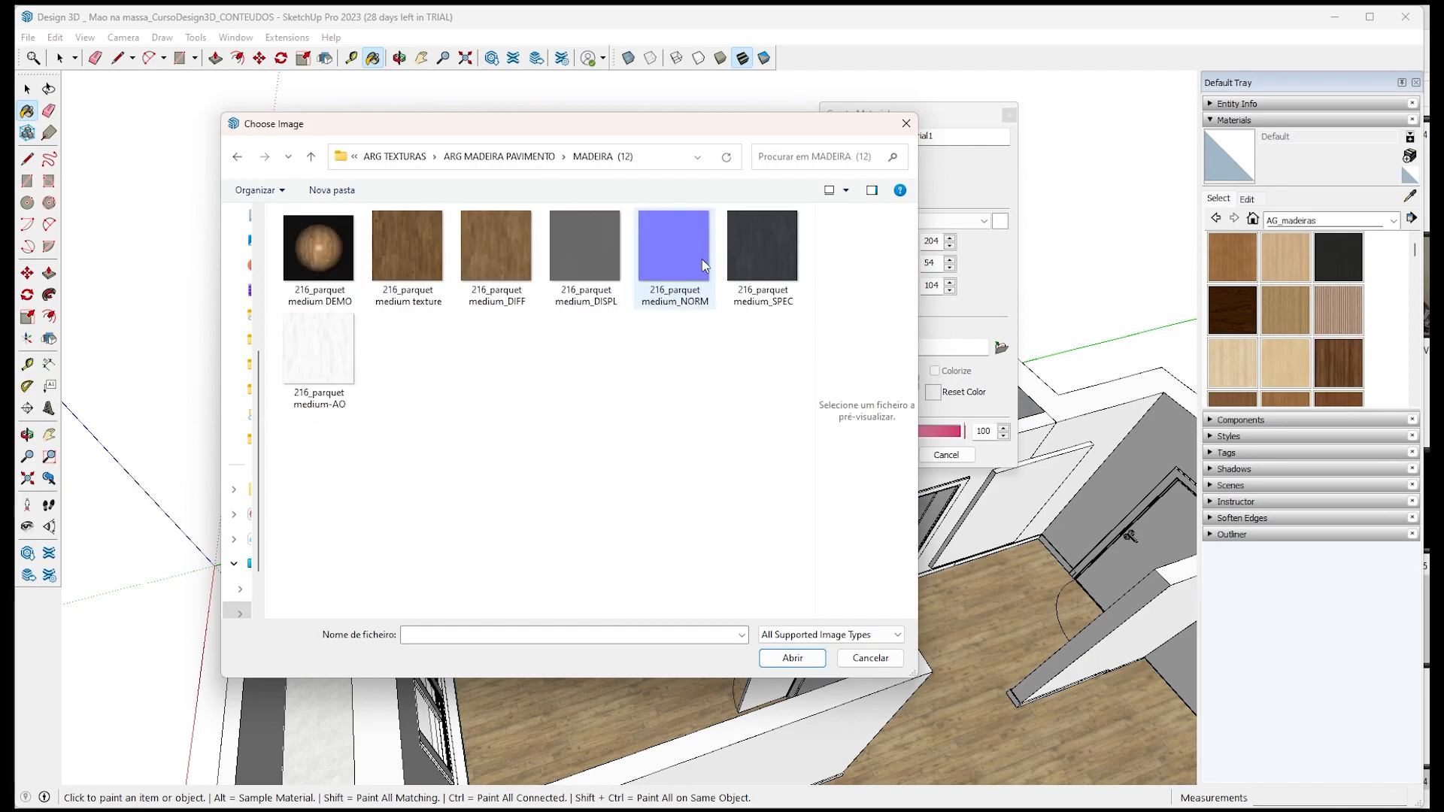
click(527, 158)
click(403, 157)
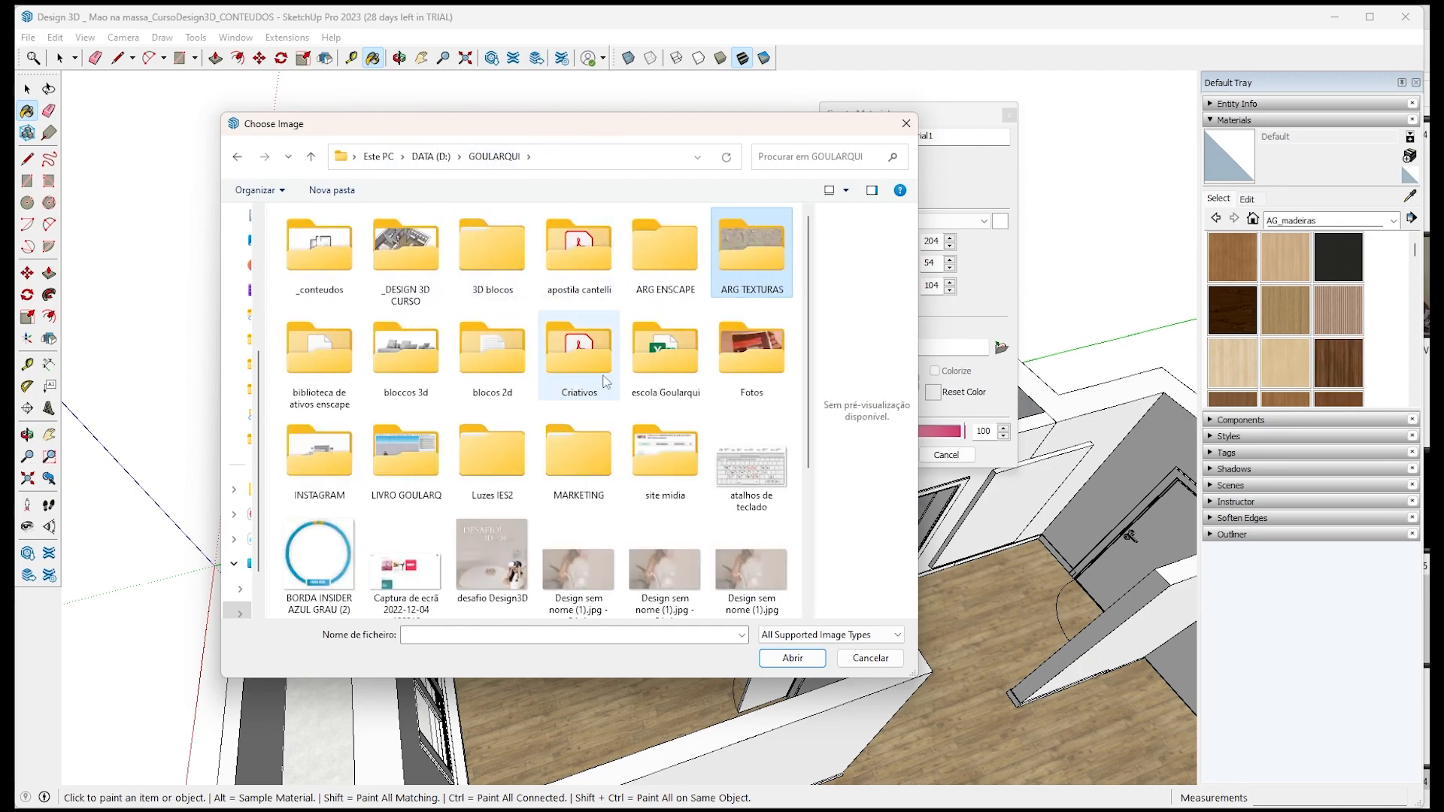
Load the Pedra Hijau image from ARG TEXTURAS > ARG PISOS as the new material's texture.
double_click(751, 263)
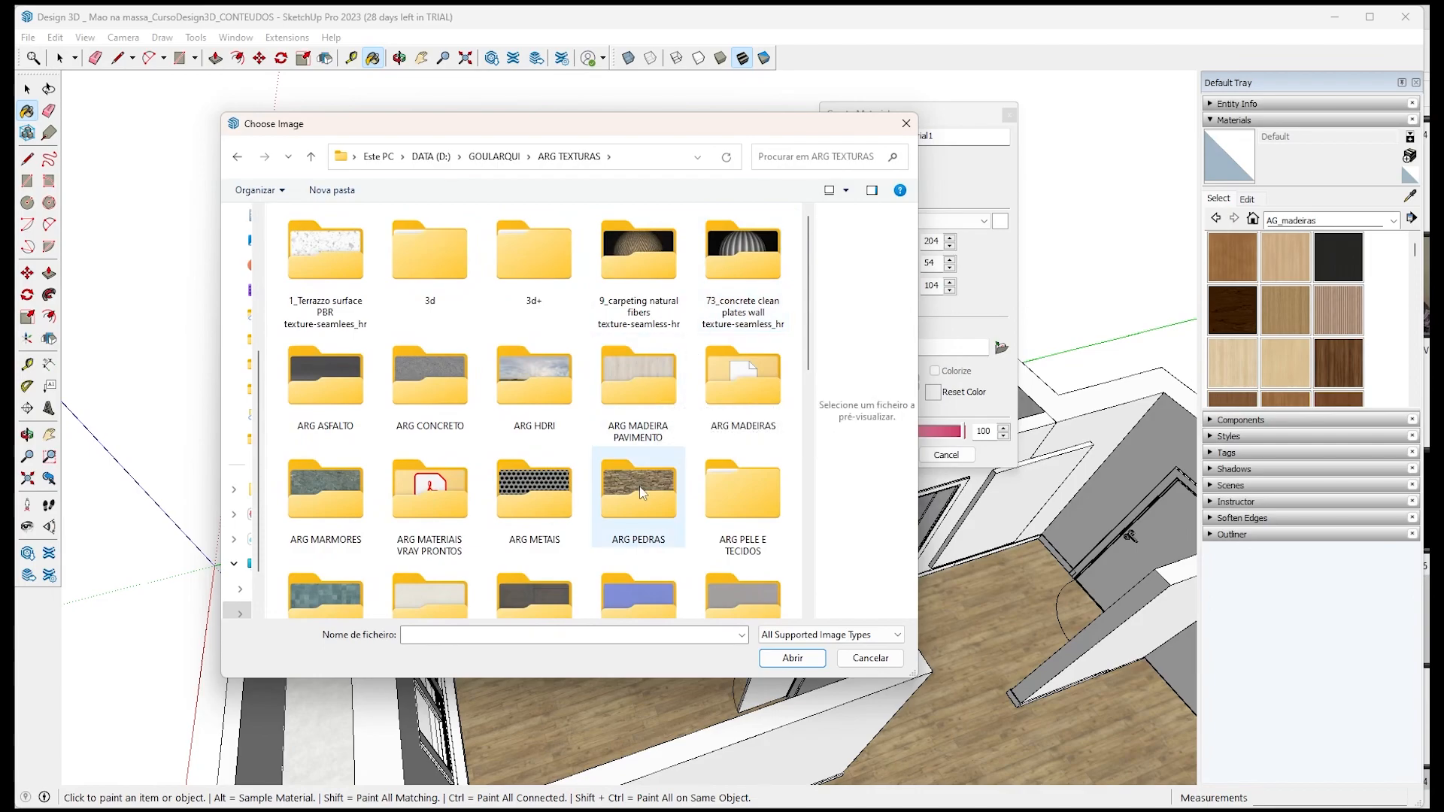
double_click(429, 594)
click(515, 393)
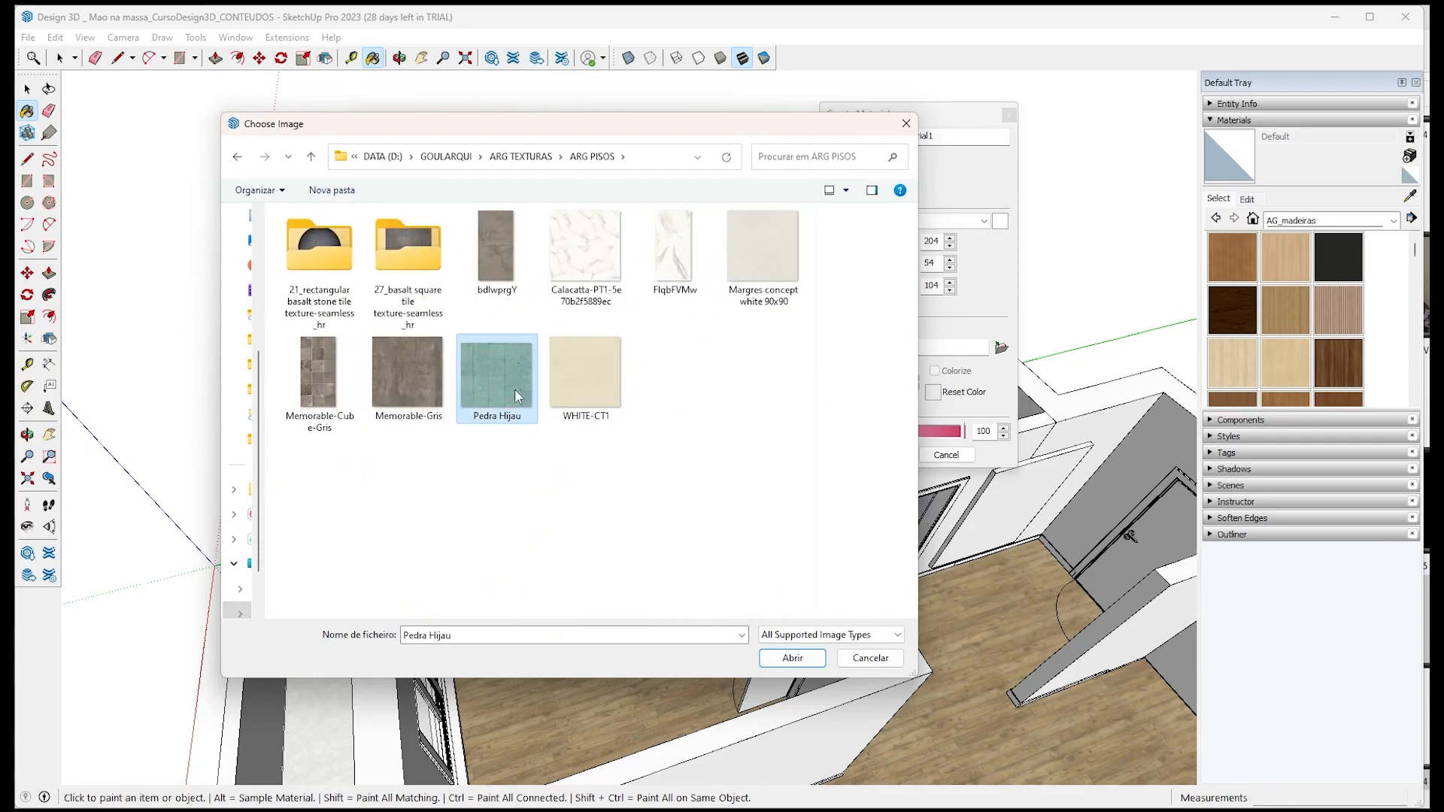
click(793, 658)
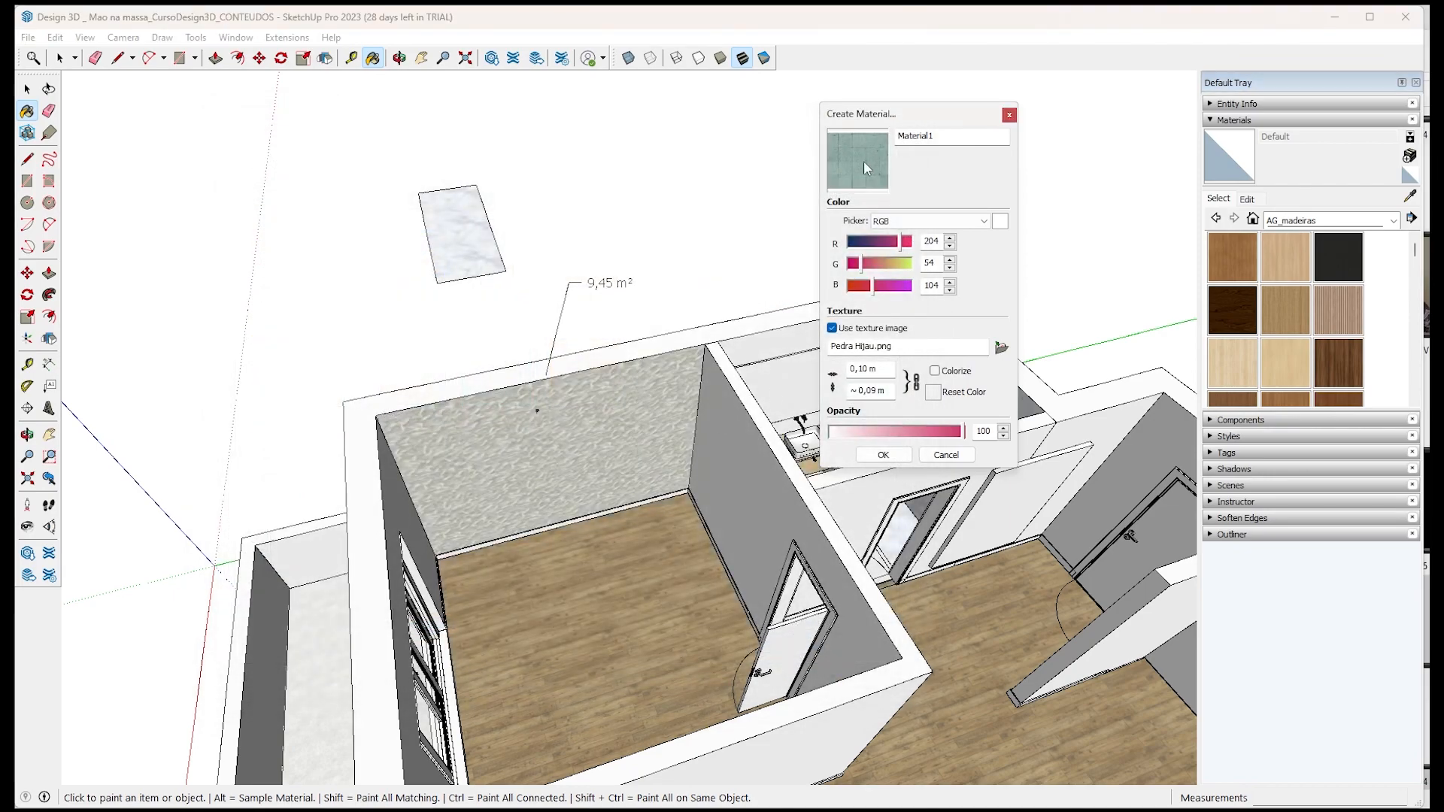
Name the new material pedra and dismiss the image loading warning.
click(904, 140)
drag(933, 136, 749, 142)
text(pe)
drag(886, 373, 765, 376)
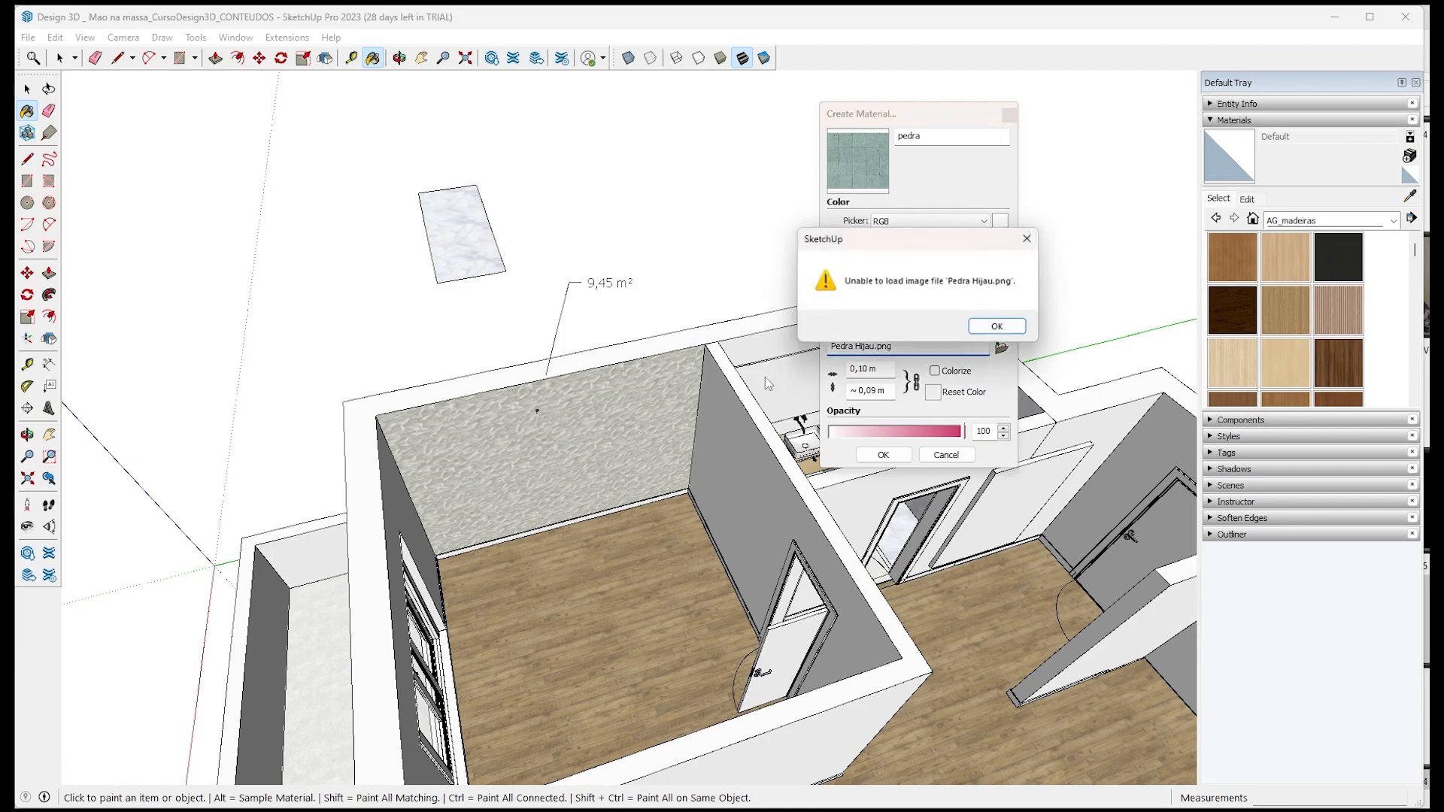
click(990, 335)
Set the pedra texture's width to 1 m and unlock its aspect ratio.
drag(890, 374, 797, 380)
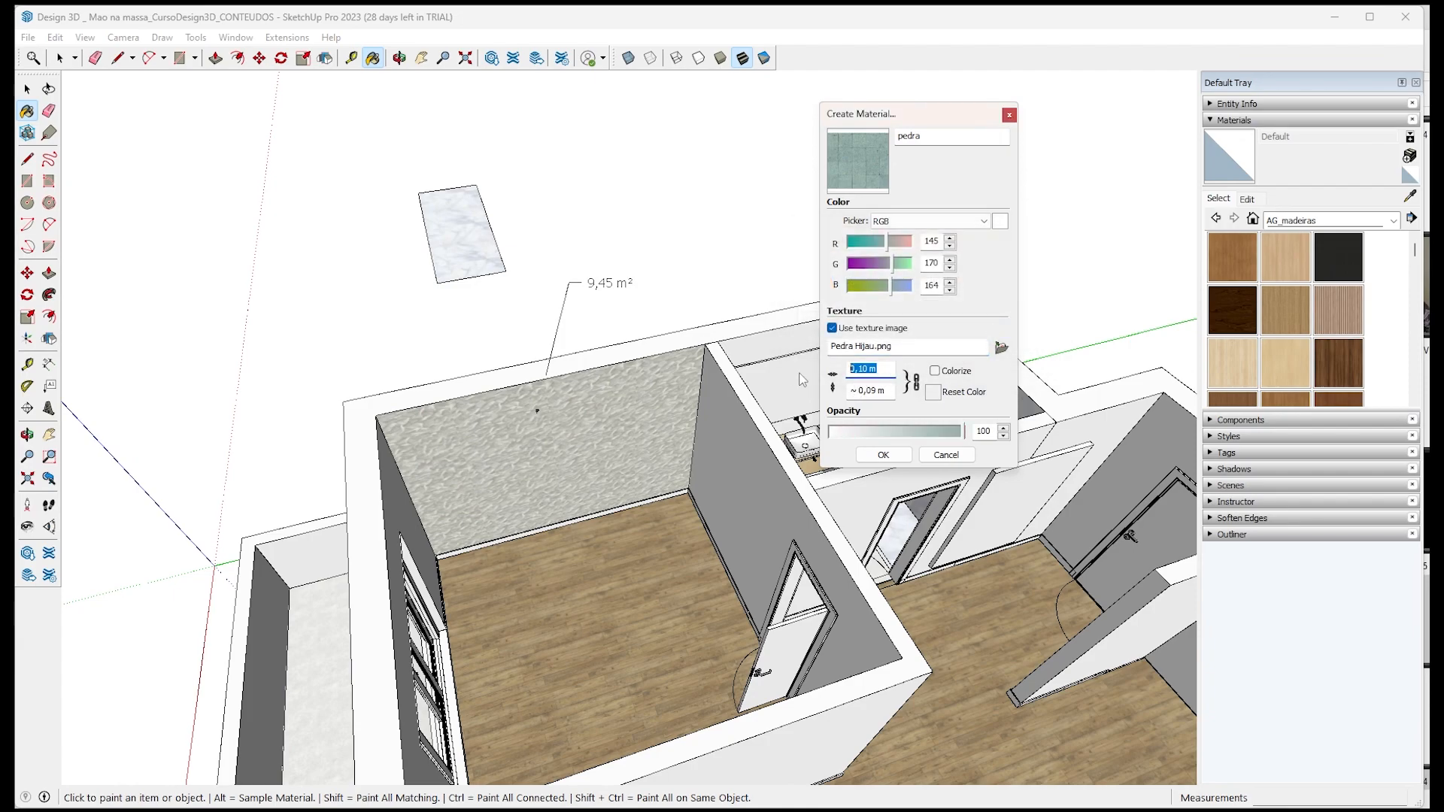
text(1)
key(Tab)
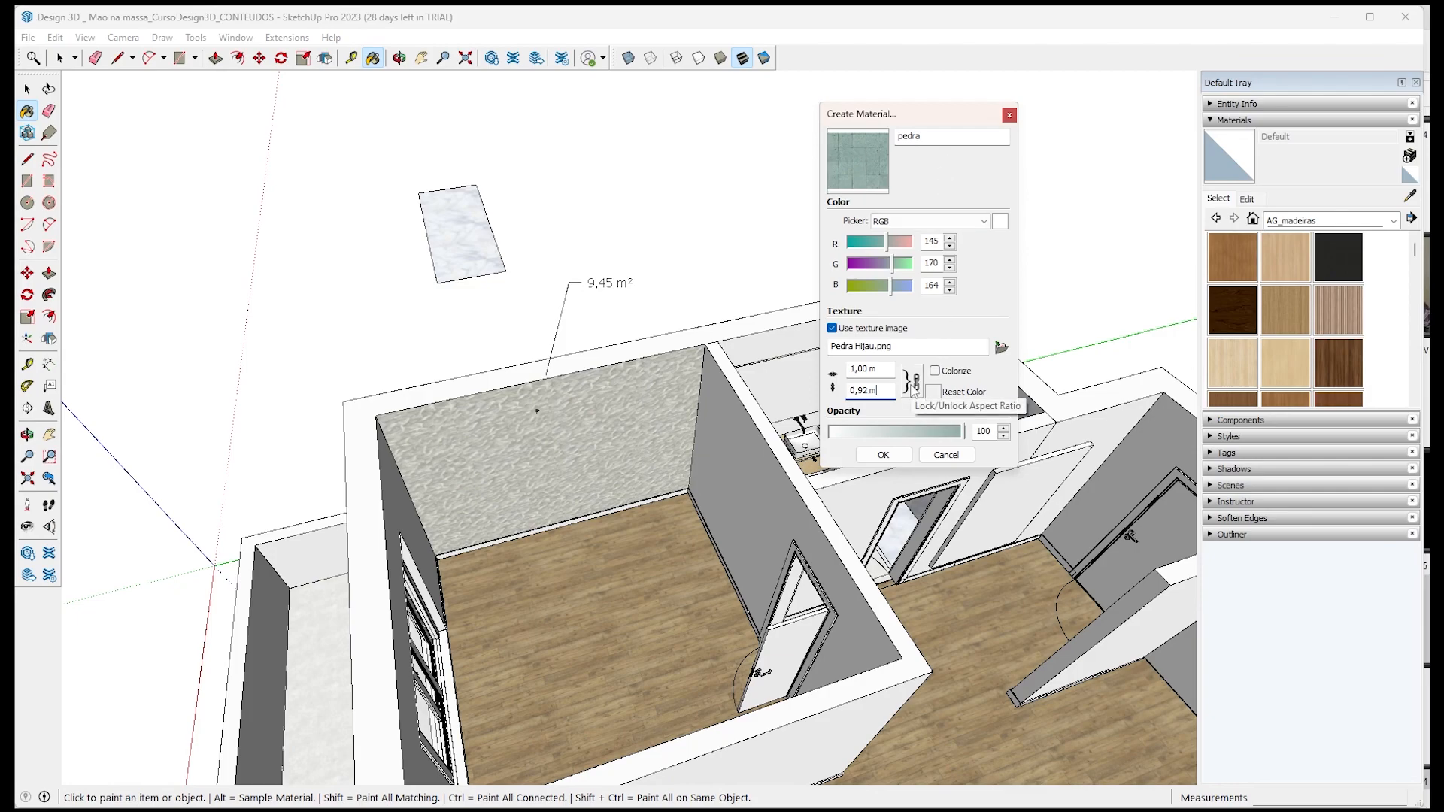
click(911, 387)
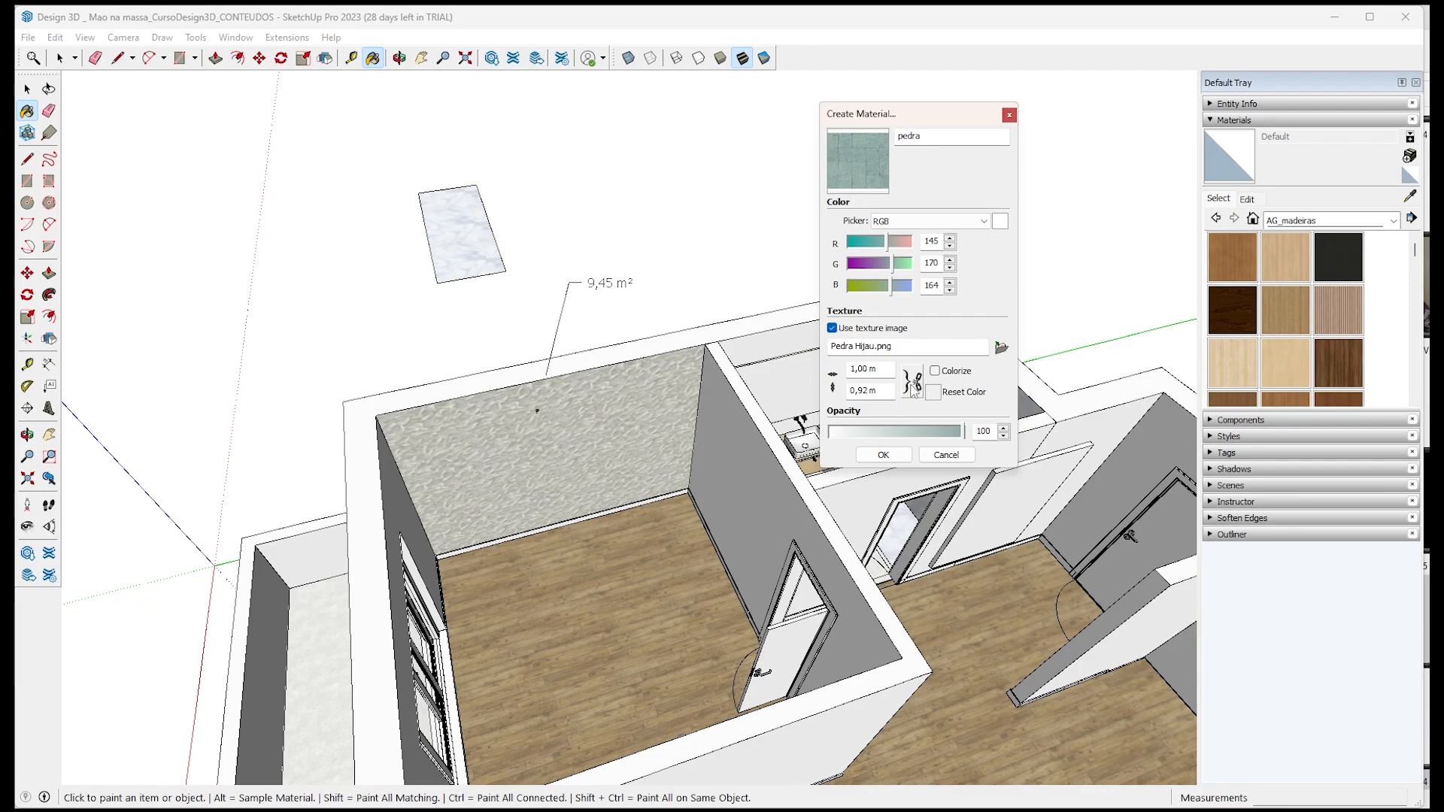
Set the pedra texture's width to 2 m, keep opacity at 100 and create the material.
click(850, 370)
text(2)
drag(962, 436, 1008, 442)
click(884, 454)
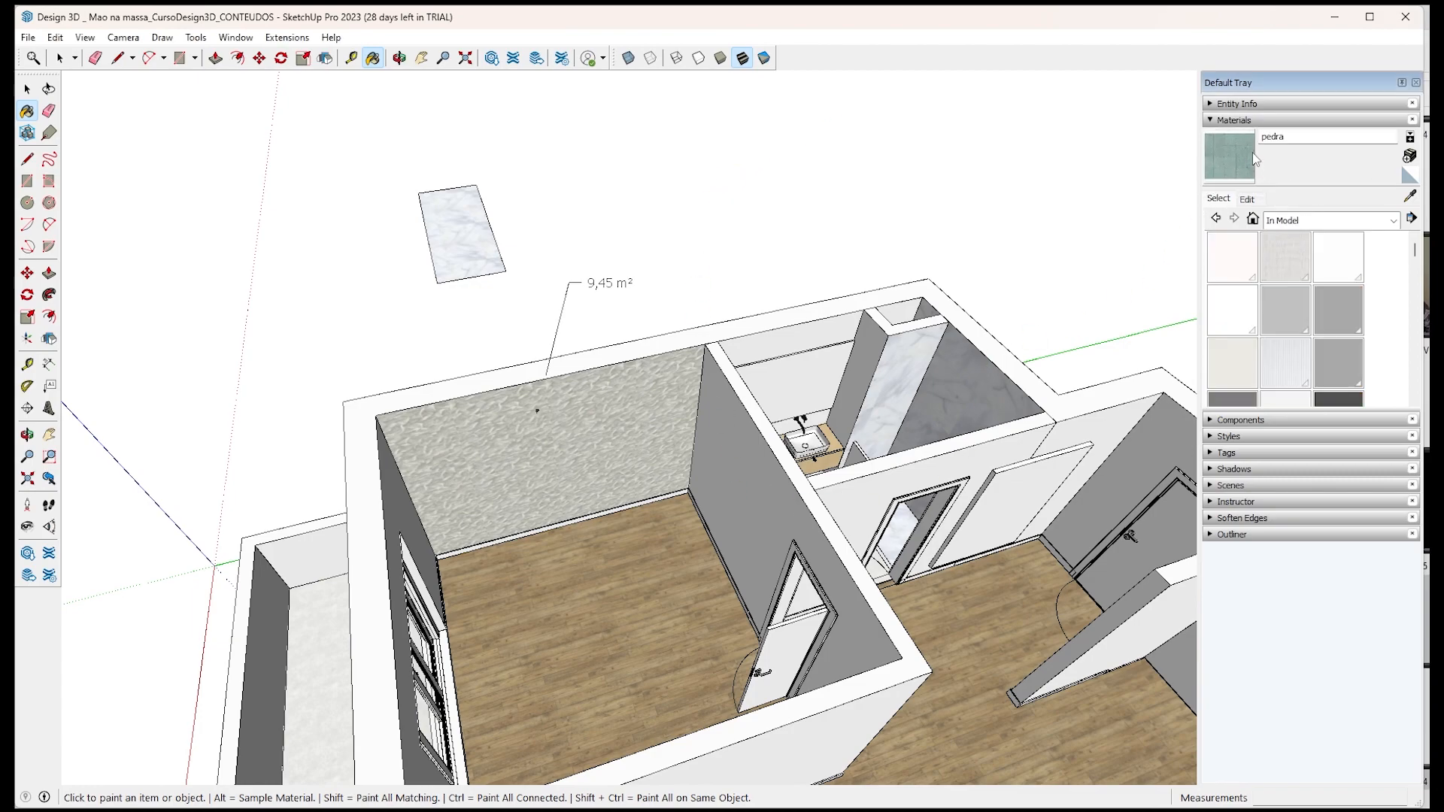
Draw a rectangle on the ground beside the marble sample and paint it with the pedra material.
key(r)
click(575, 163)
click(842, 220)
key(b)
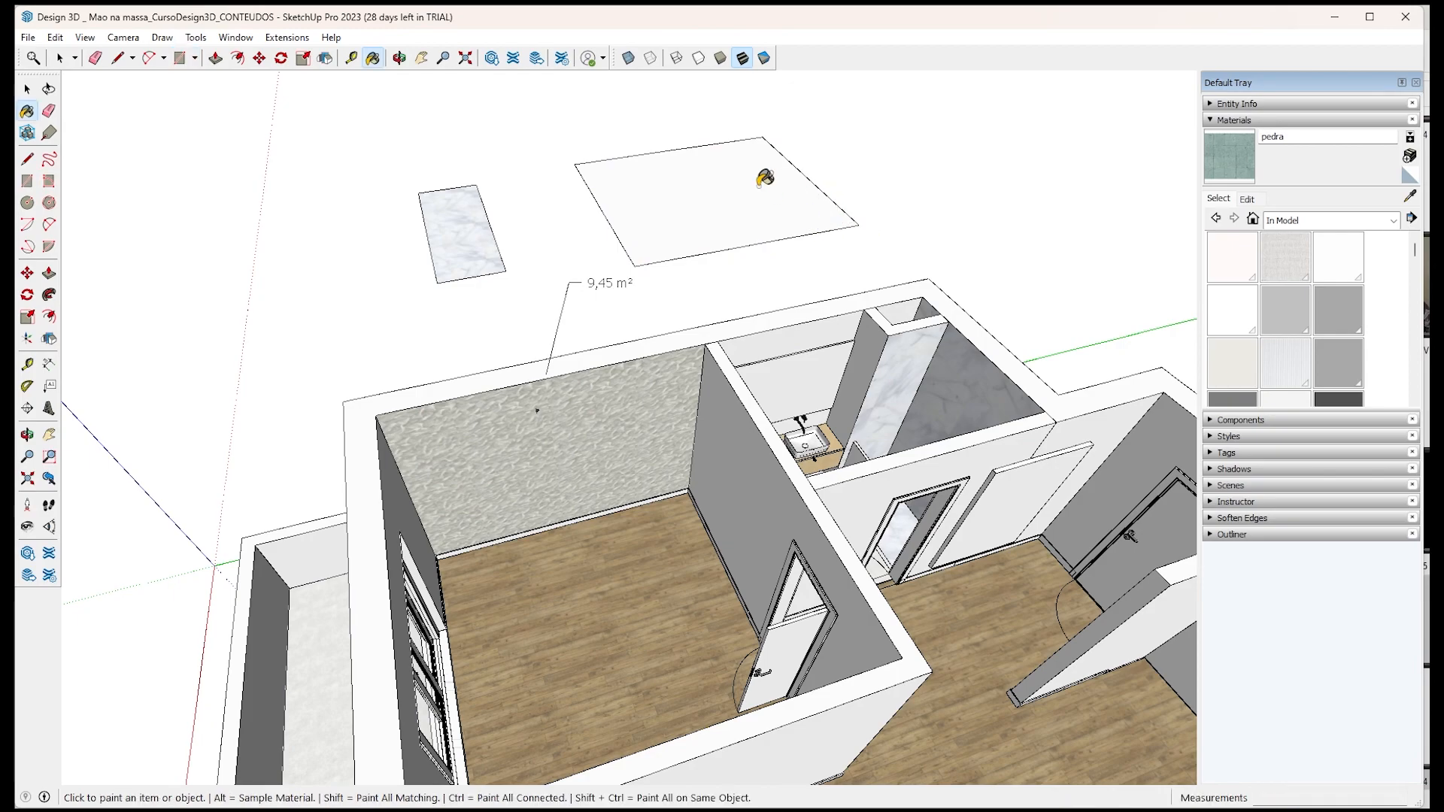
click(761, 167)
scroll(752, 188, up, 10)
mouse_move(661, 241)
middle_down()
mouse_move(787, 424)
mouse_move(963, 436)
middle_up()
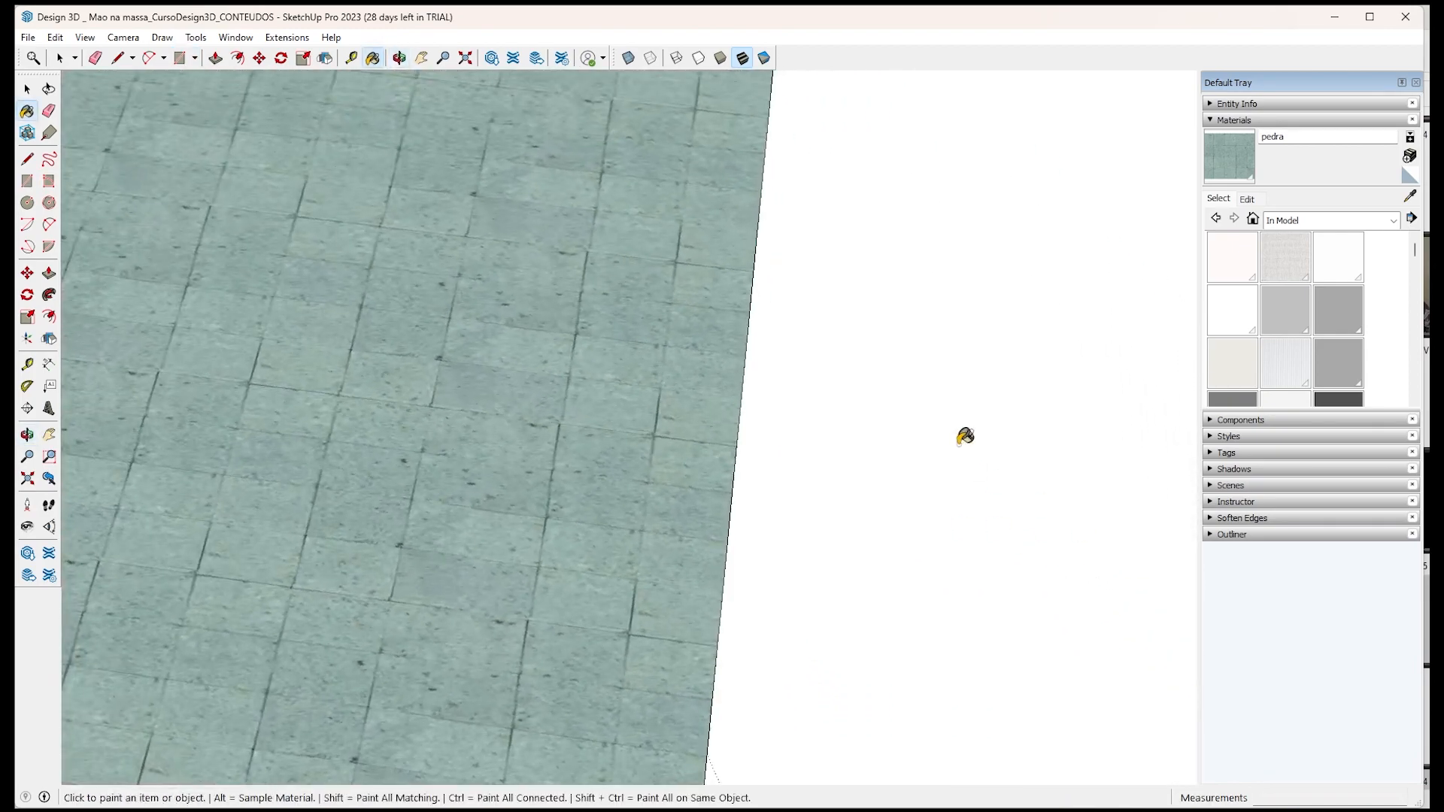
Measure the width of one stone tile on the painted rectangle with the Tape Measure.
scroll(963, 436, down, 3)
scroll(688, 471, up, 5)
key(t)
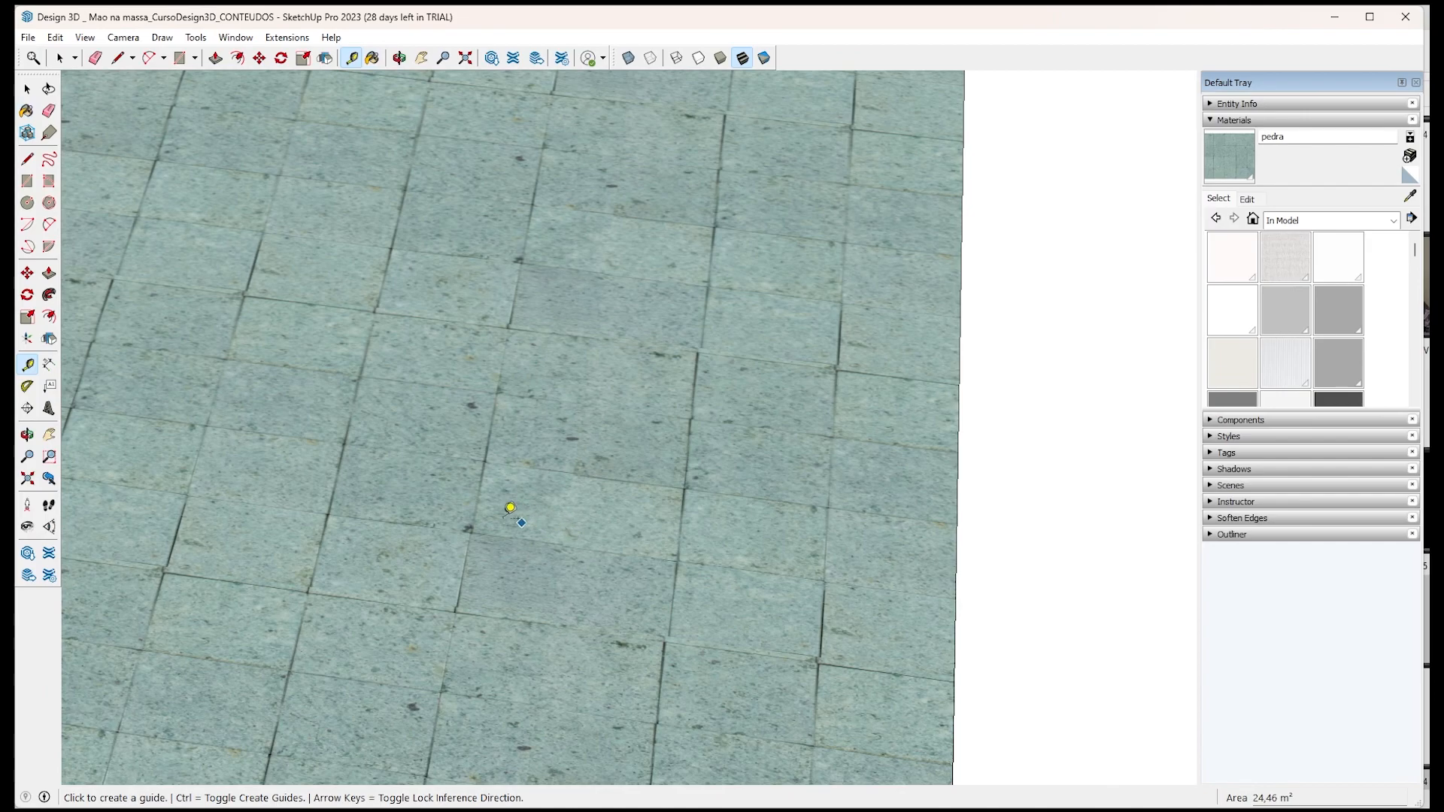
click(475, 533)
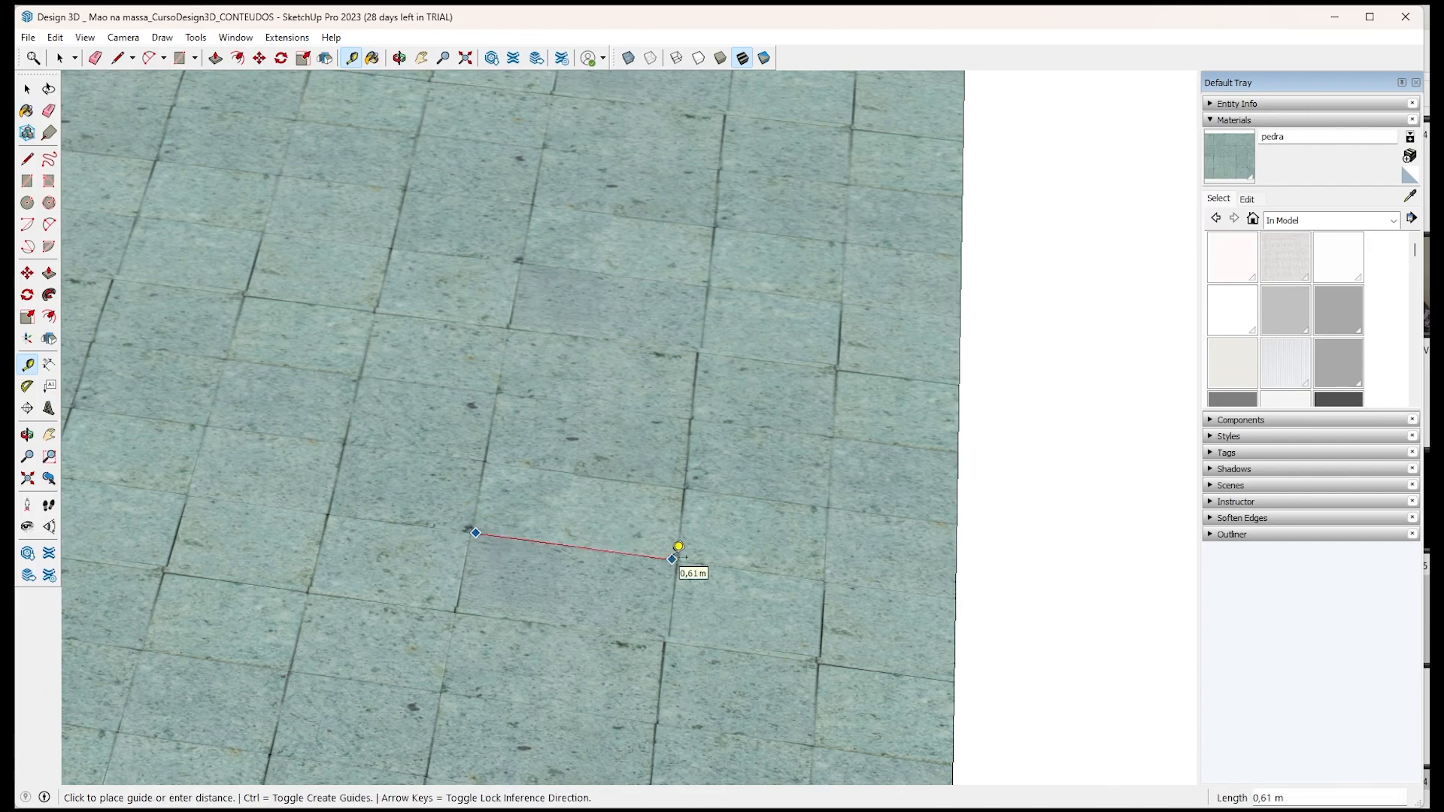
click(678, 547)
scroll(733, 443, down, 3)
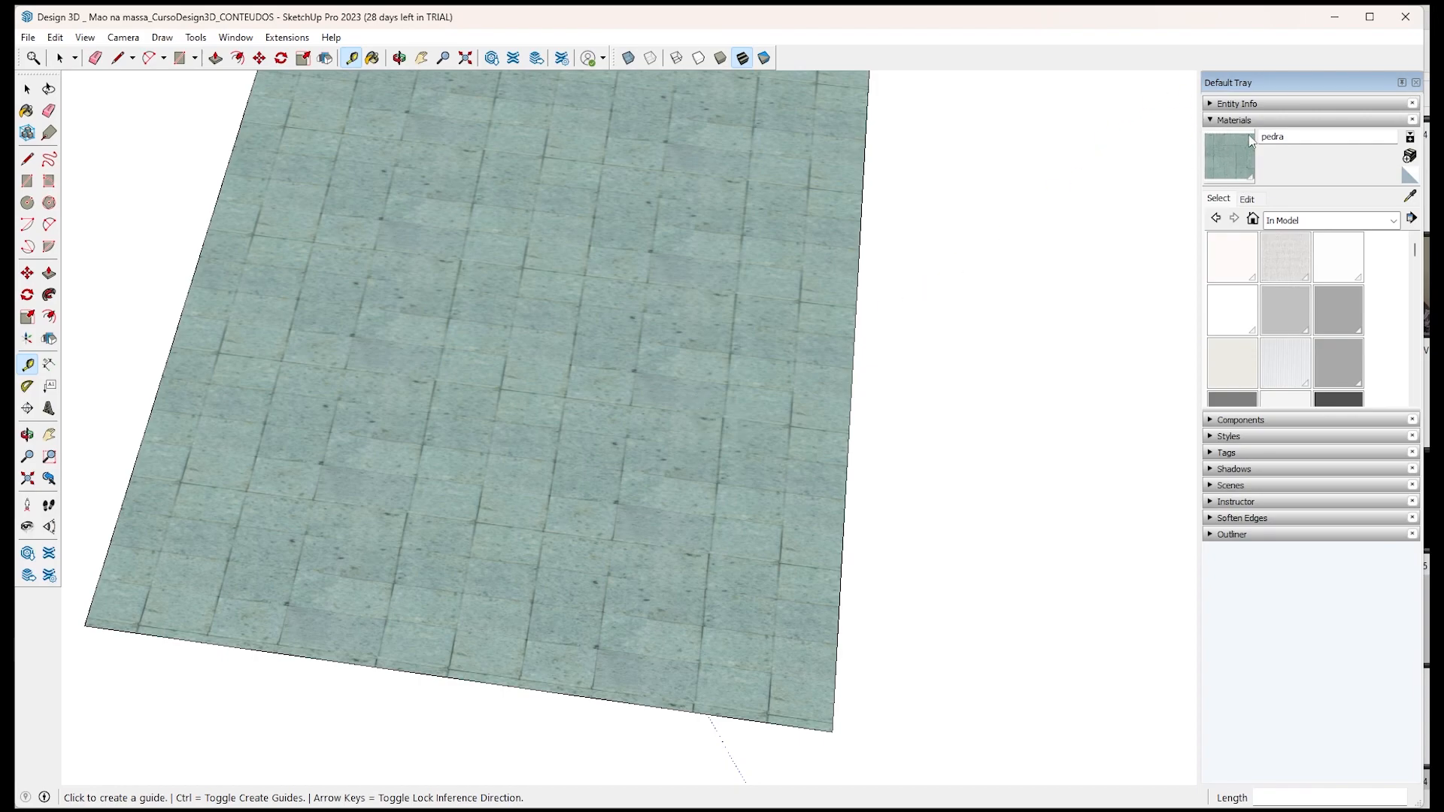
Make Default the current paint material, view its editing settings and return to the In Model collection.
click(1411, 176)
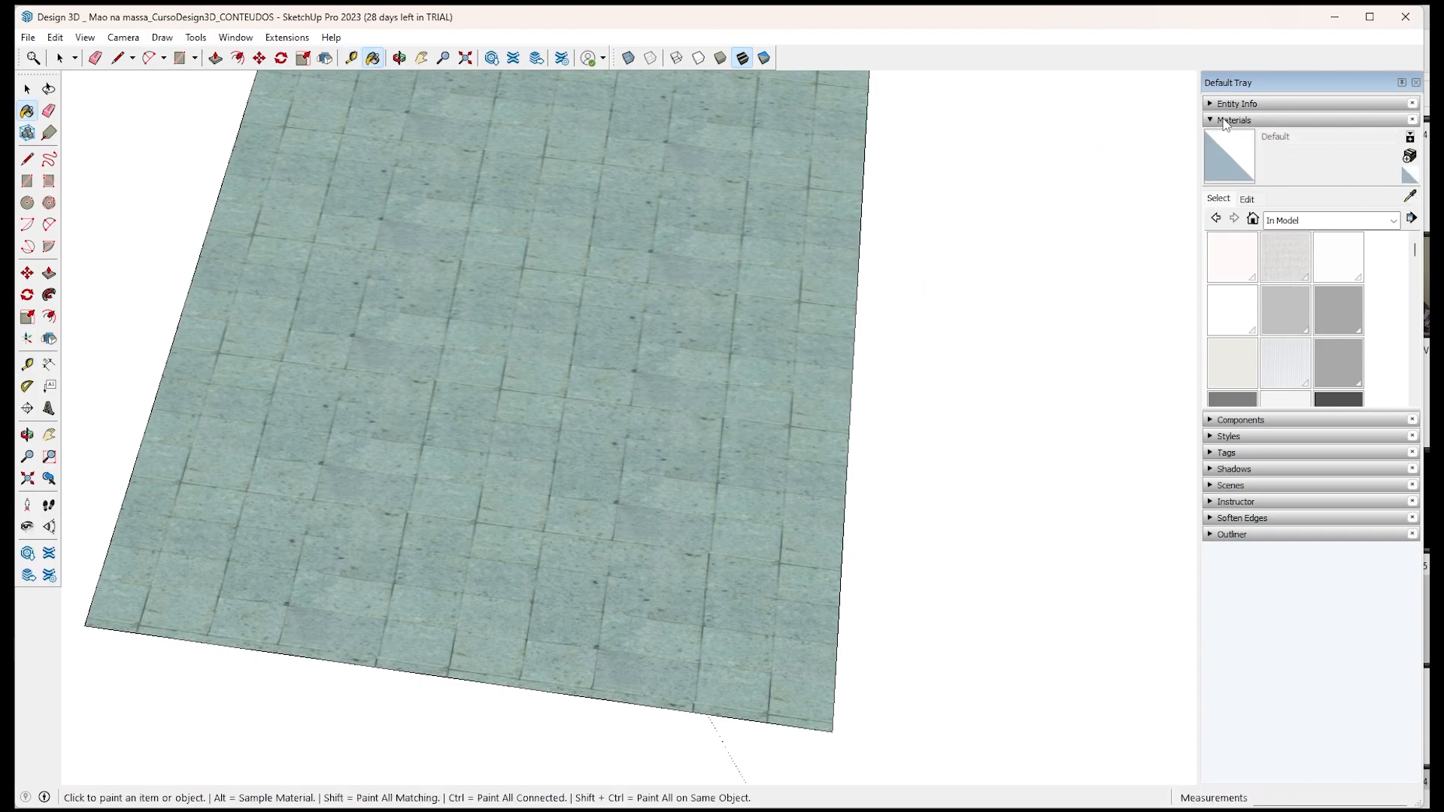
click(1259, 200)
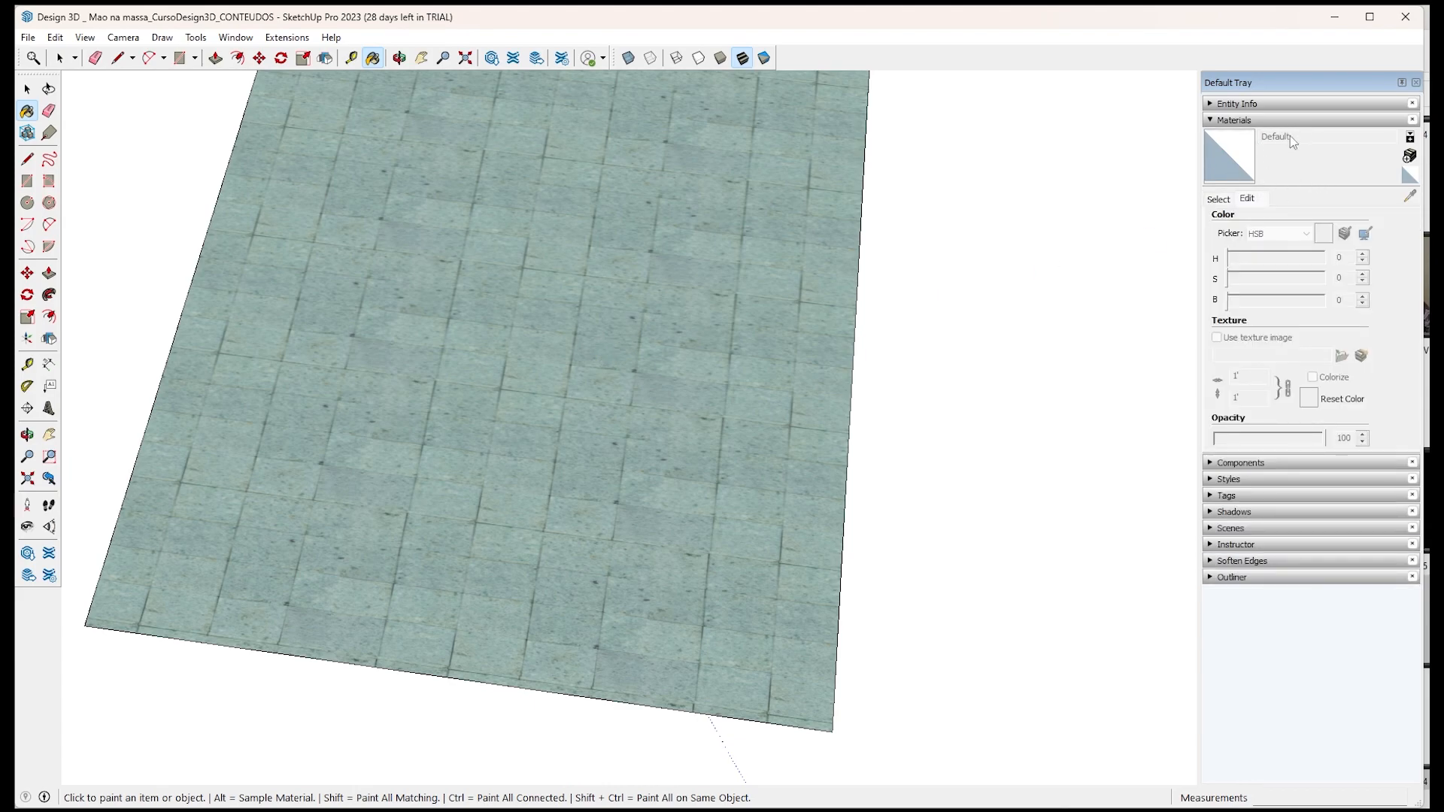
click(1219, 199)
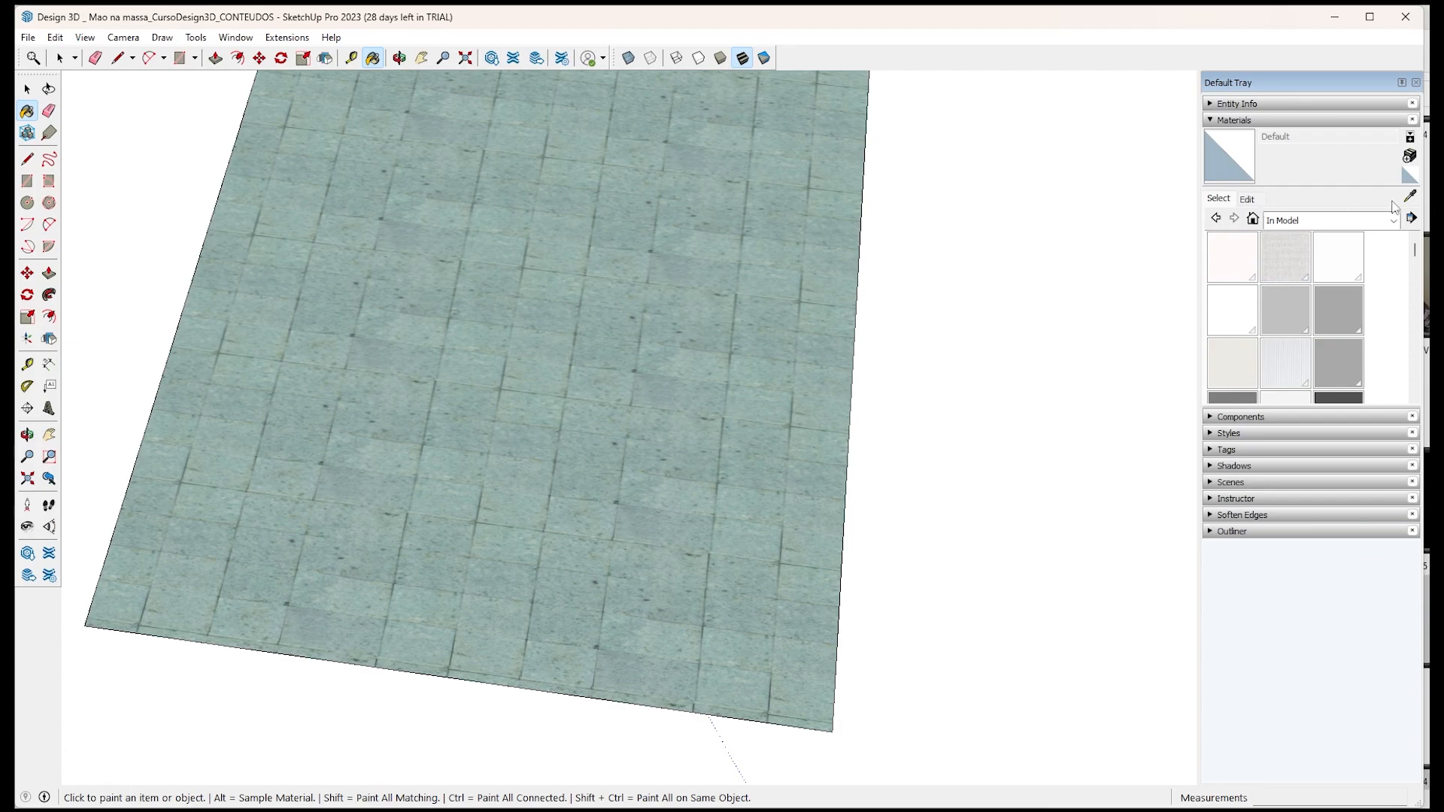
Sample the pedra material from the rectangle, unlock its texture's aspect ratio and set the texture width to 1 m.
click(1413, 199)
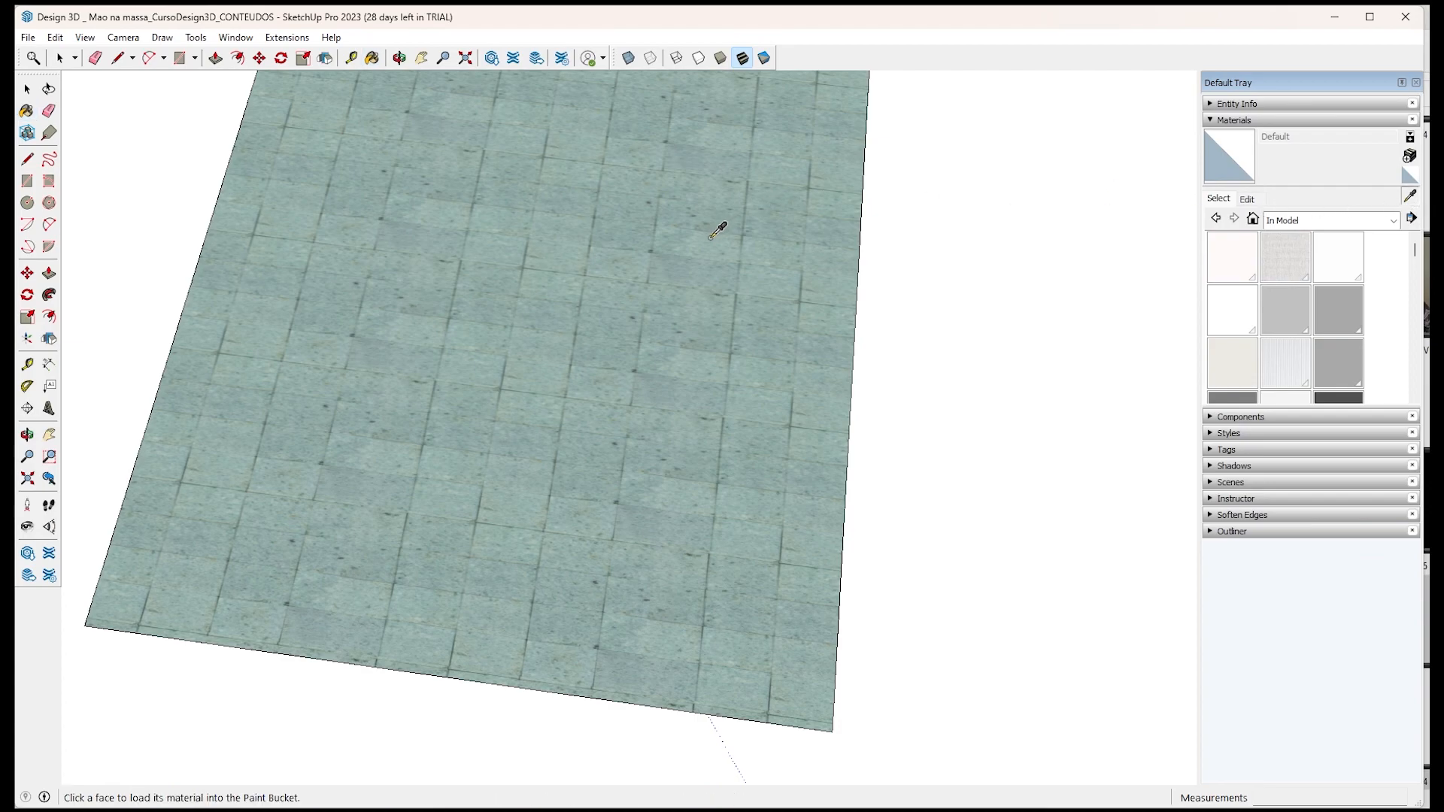
click(714, 227)
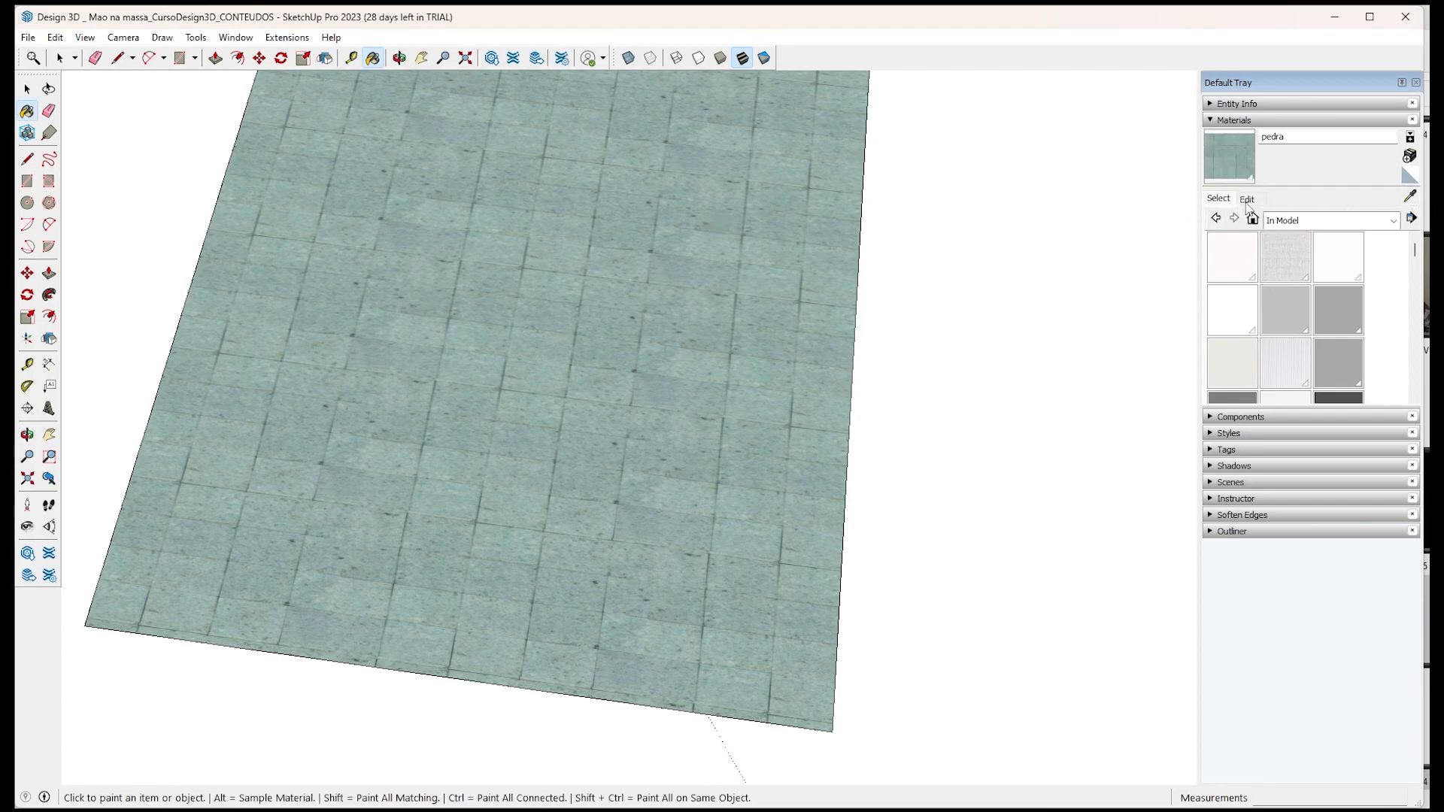
click(1247, 200)
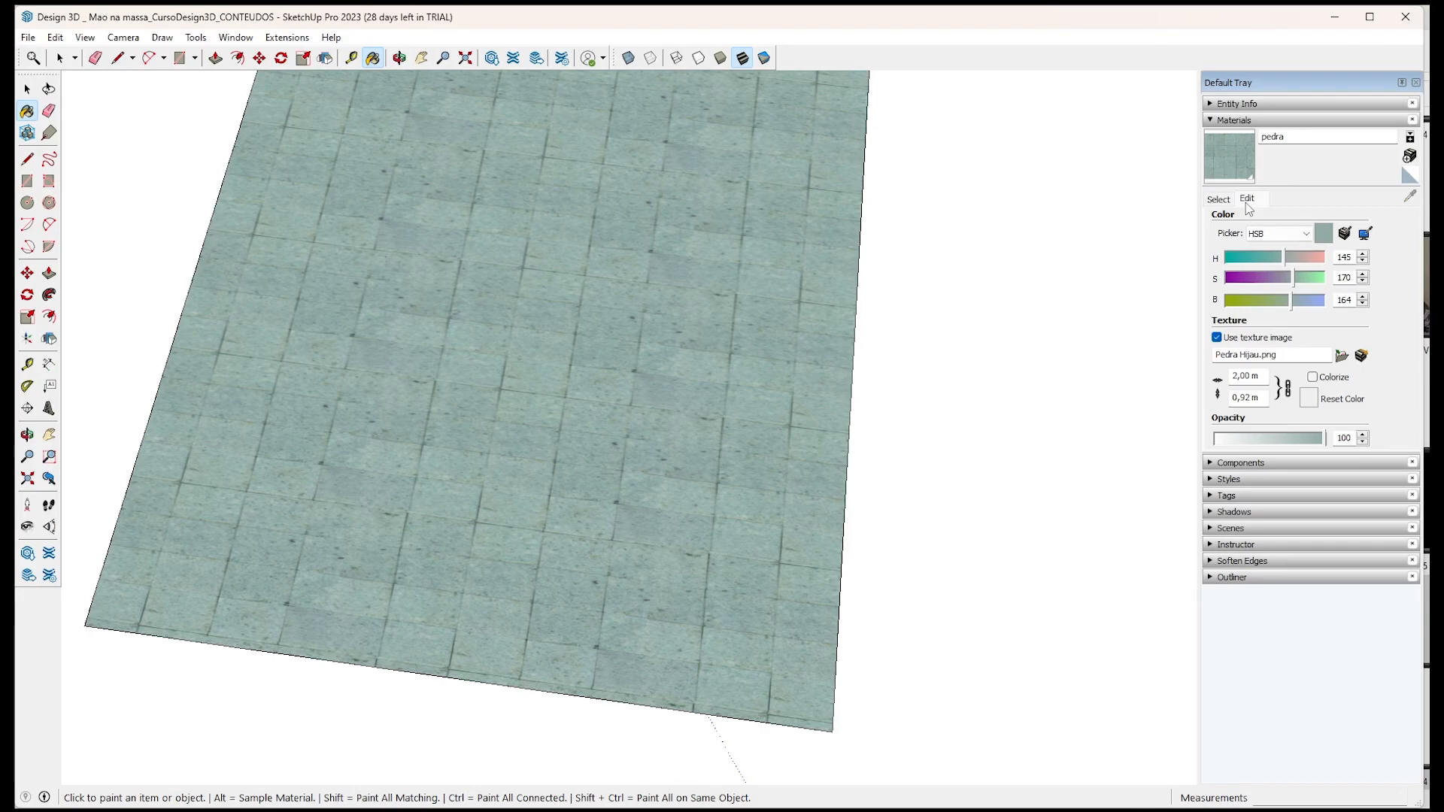
click(1287, 388)
drag(1238, 376, 1197, 384)
text(1)
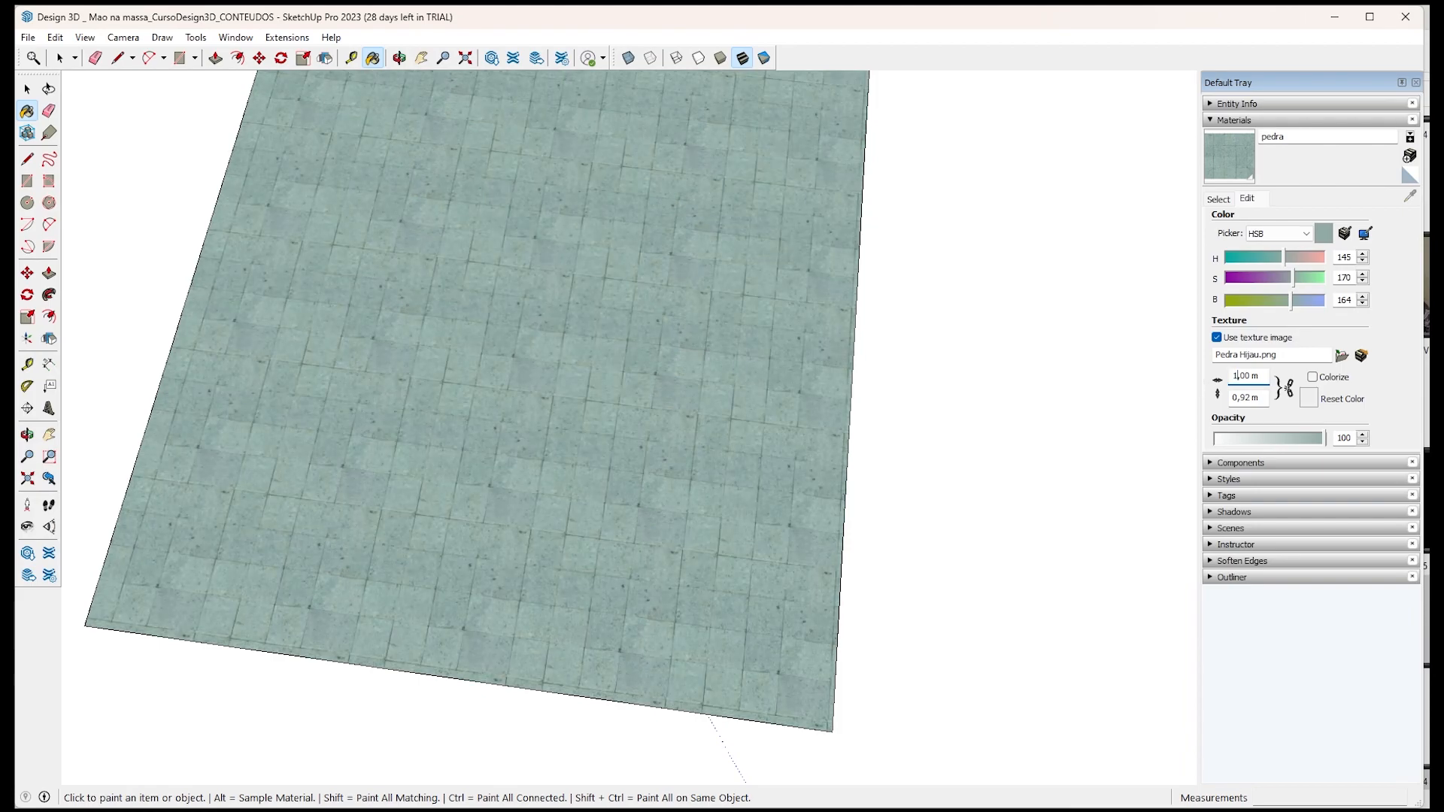
click(1249, 397)
Lower the pedra material's opacity to 53, examine the rectangle and house windows, and restore the opacity to 100.
scroll(783, 477, down, 5)
mouse_move(716, 474)
middle_down()
mouse_move(1060, 280)
mouse_move(1057, 331)
middle_up()
drag(1325, 441, 1277, 443)
mouse_move(614, 479)
middle_down()
mouse_move(845, 245)
mouse_move(983, 65)
mouse_move(805, 597)
mouse_move(537, 474)
mouse_move(532, 561)
mouse_move(921, 248)
mouse_move(993, 291)
mouse_move(545, 375)
mouse_move(519, 363)
middle_up()
scroll(526, 363, down, 3)
scroll(745, 421, up, 10)
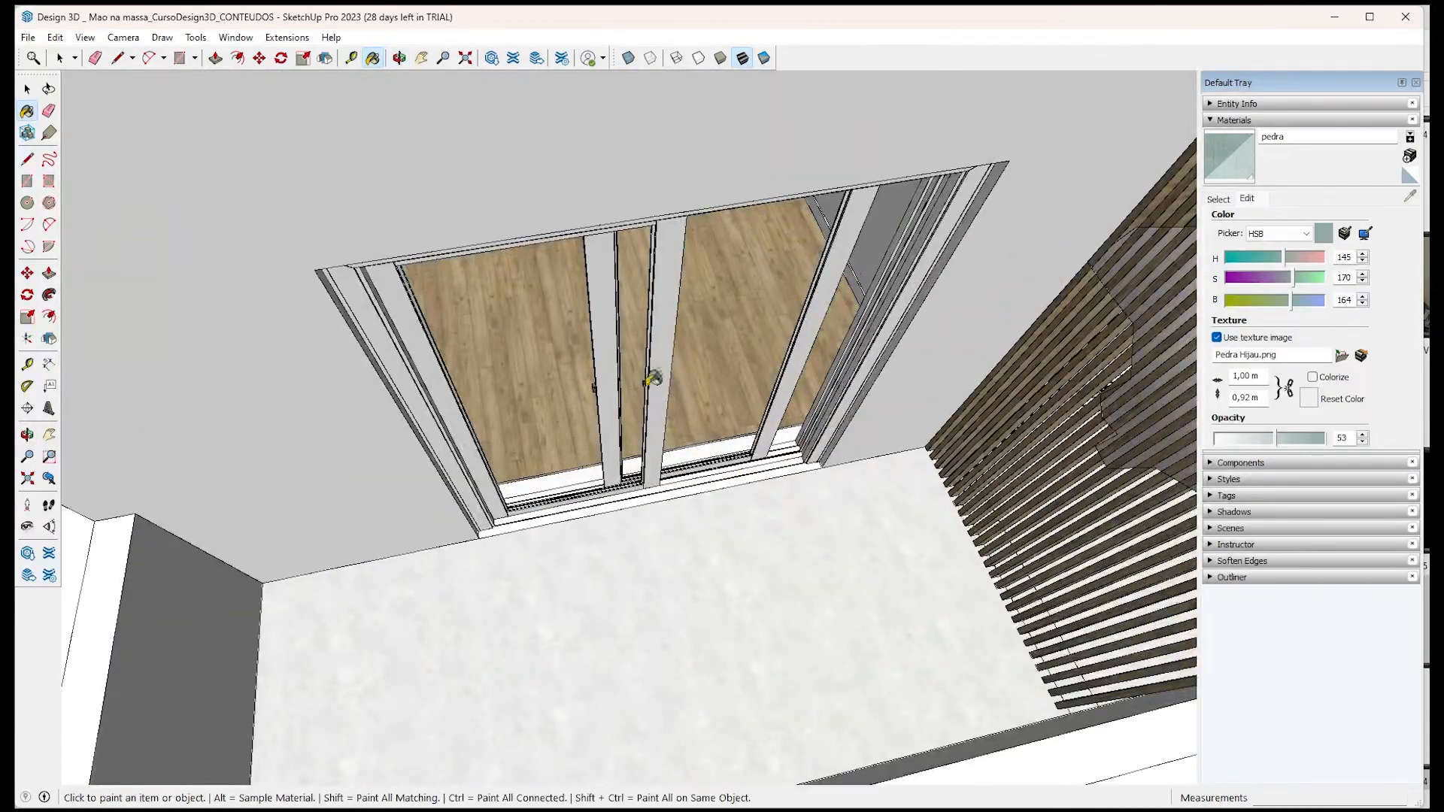
scroll(672, 352, down, 6)
middle_drag(377, 409, 406, 421)
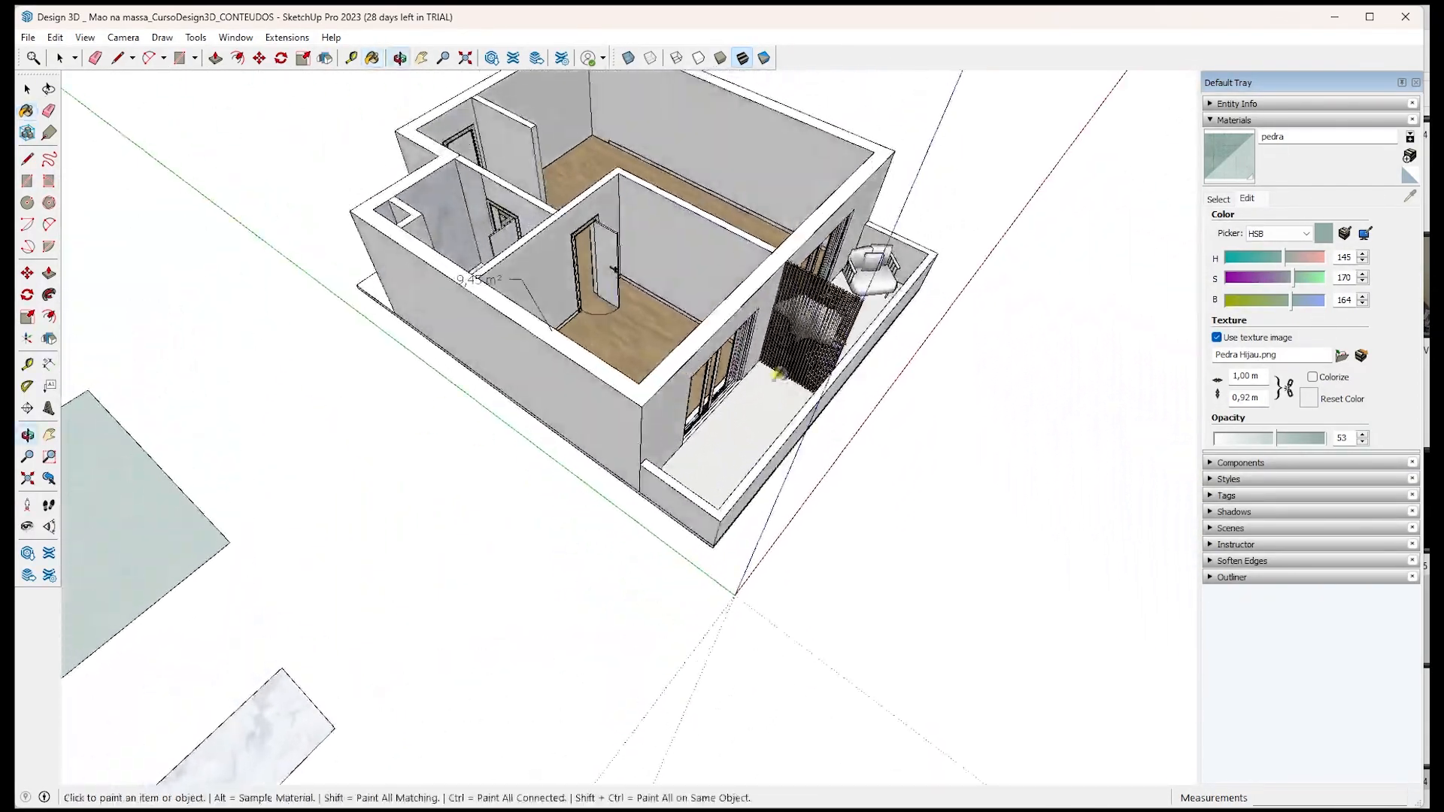
drag(1276, 438, 1390, 446)
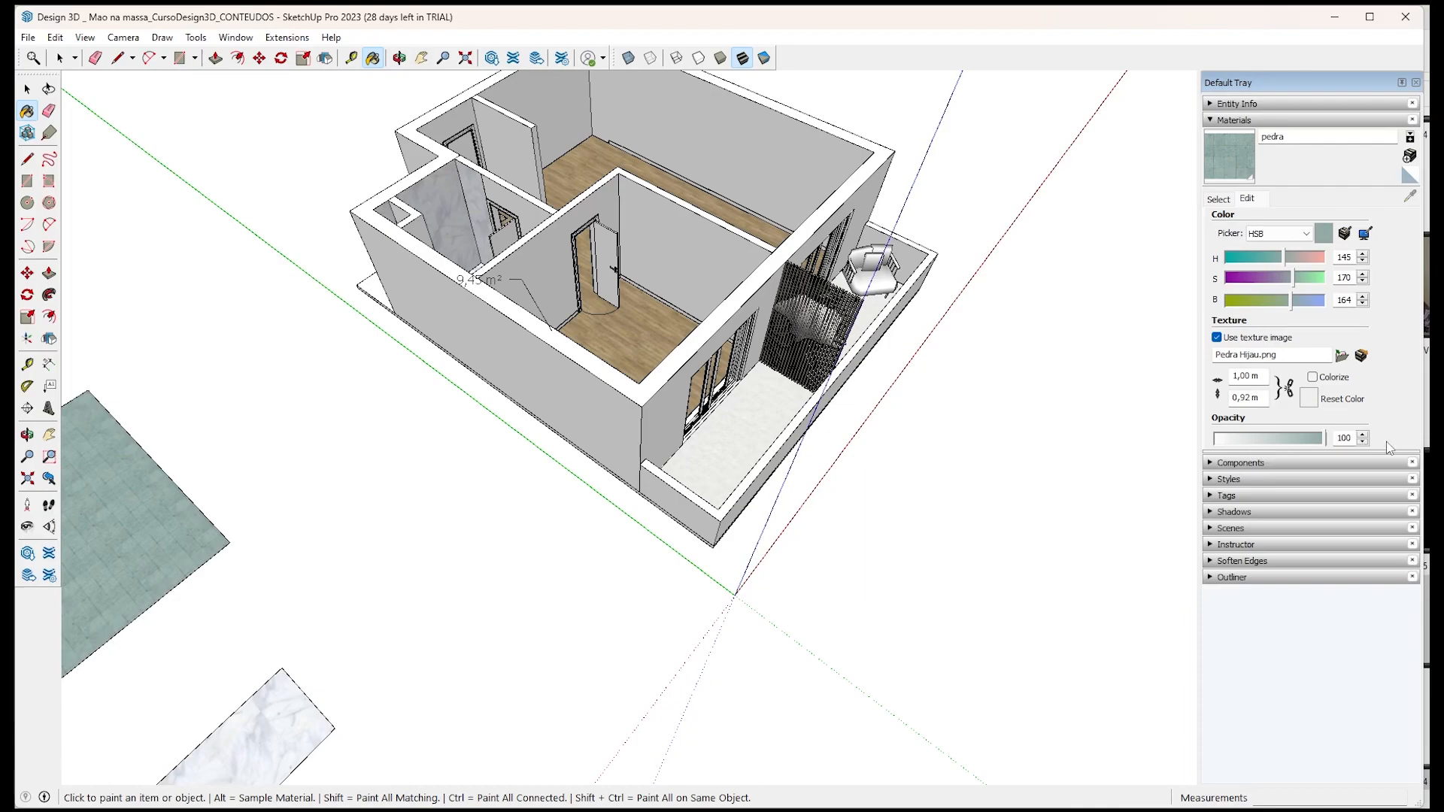
Delete the pedra and marble sample rectangles lying outside the house.
scroll(393, 443, down, 5)
middle_drag(394, 443, 461, 658)
key(space)
click(382, 570)
key(Delete)
drag(384, 562, 656, 782)
key(Delete)
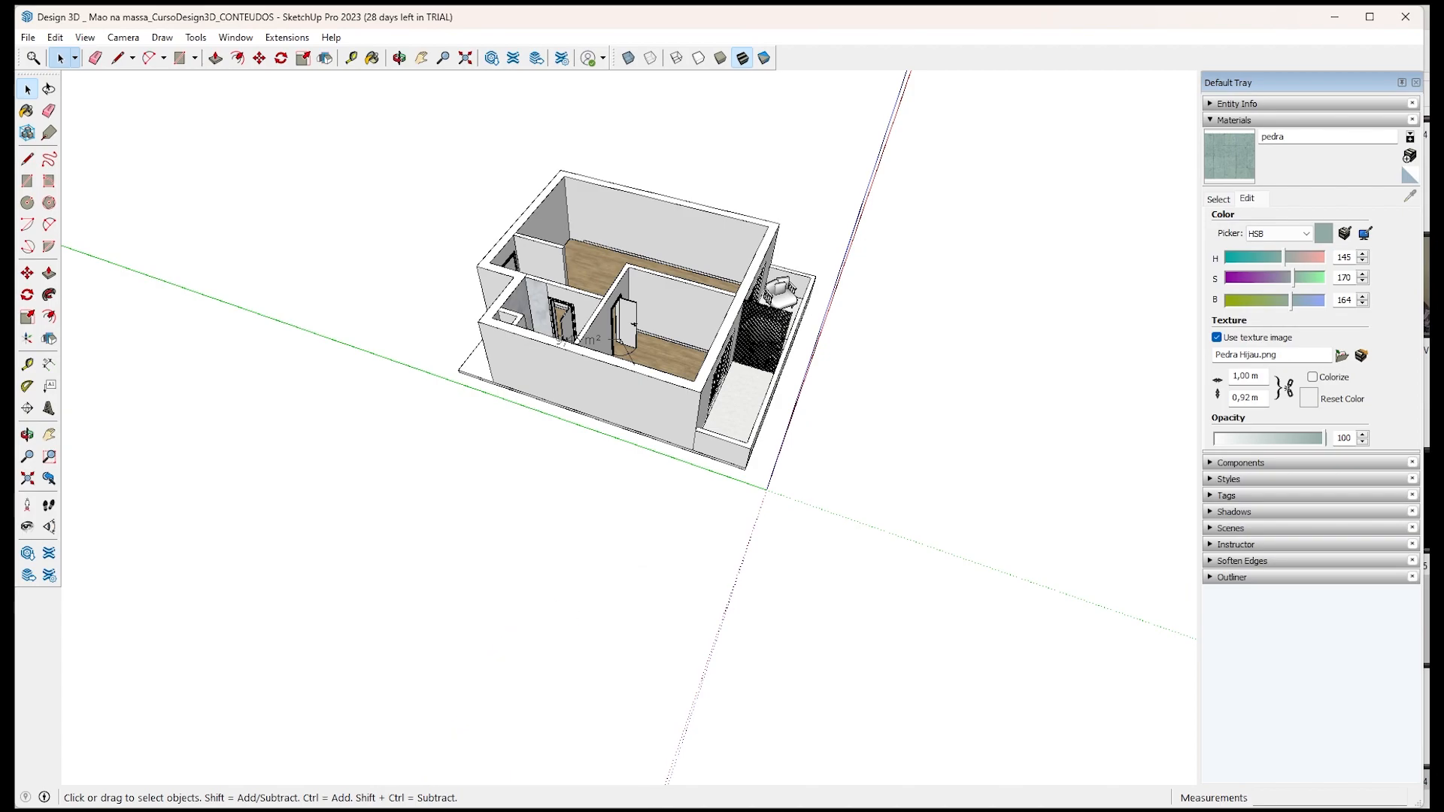
Review the In Model materials and the pedra material's editing settings, ending on the materials list.
scroll(790, 297, up, 5)
click(1219, 198)
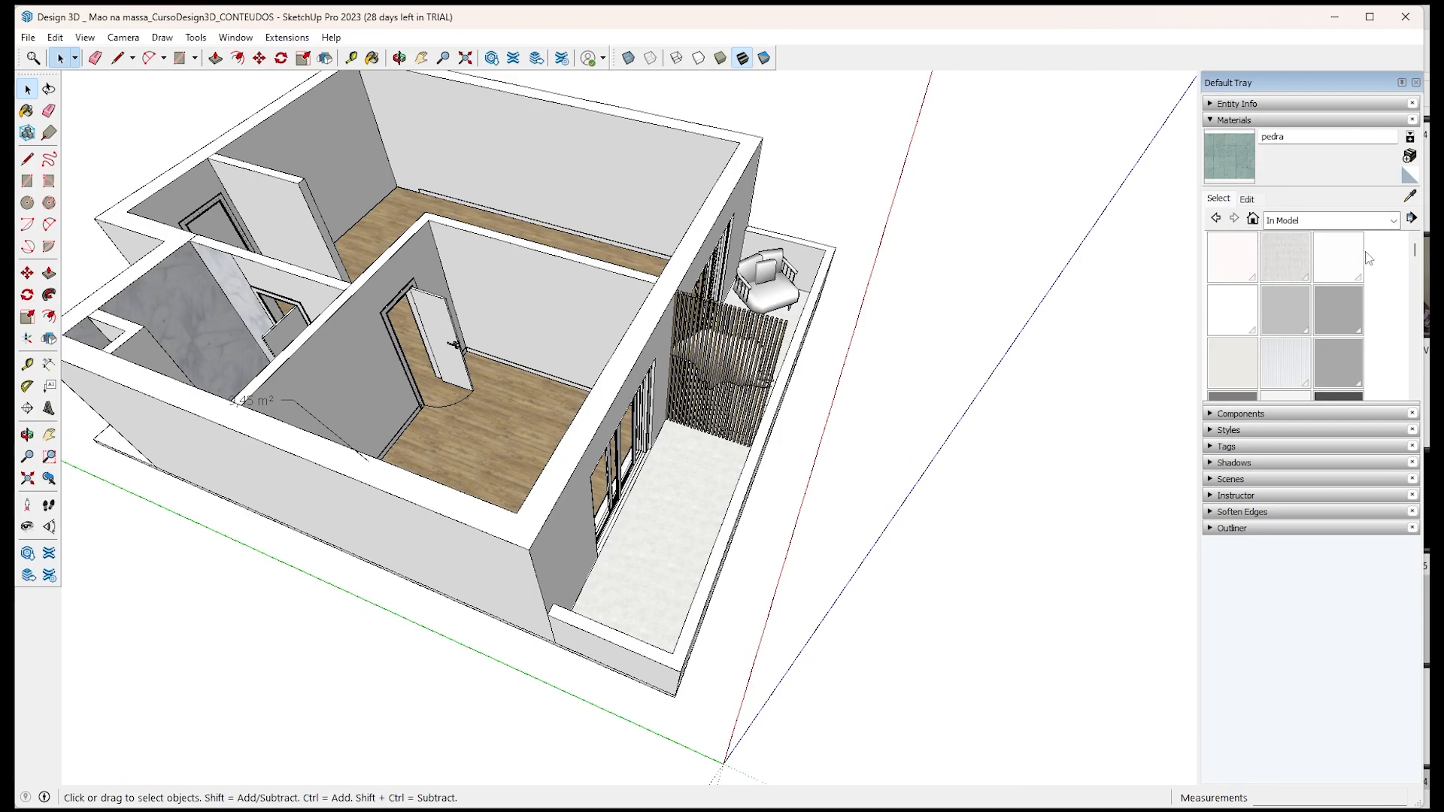
click(1249, 200)
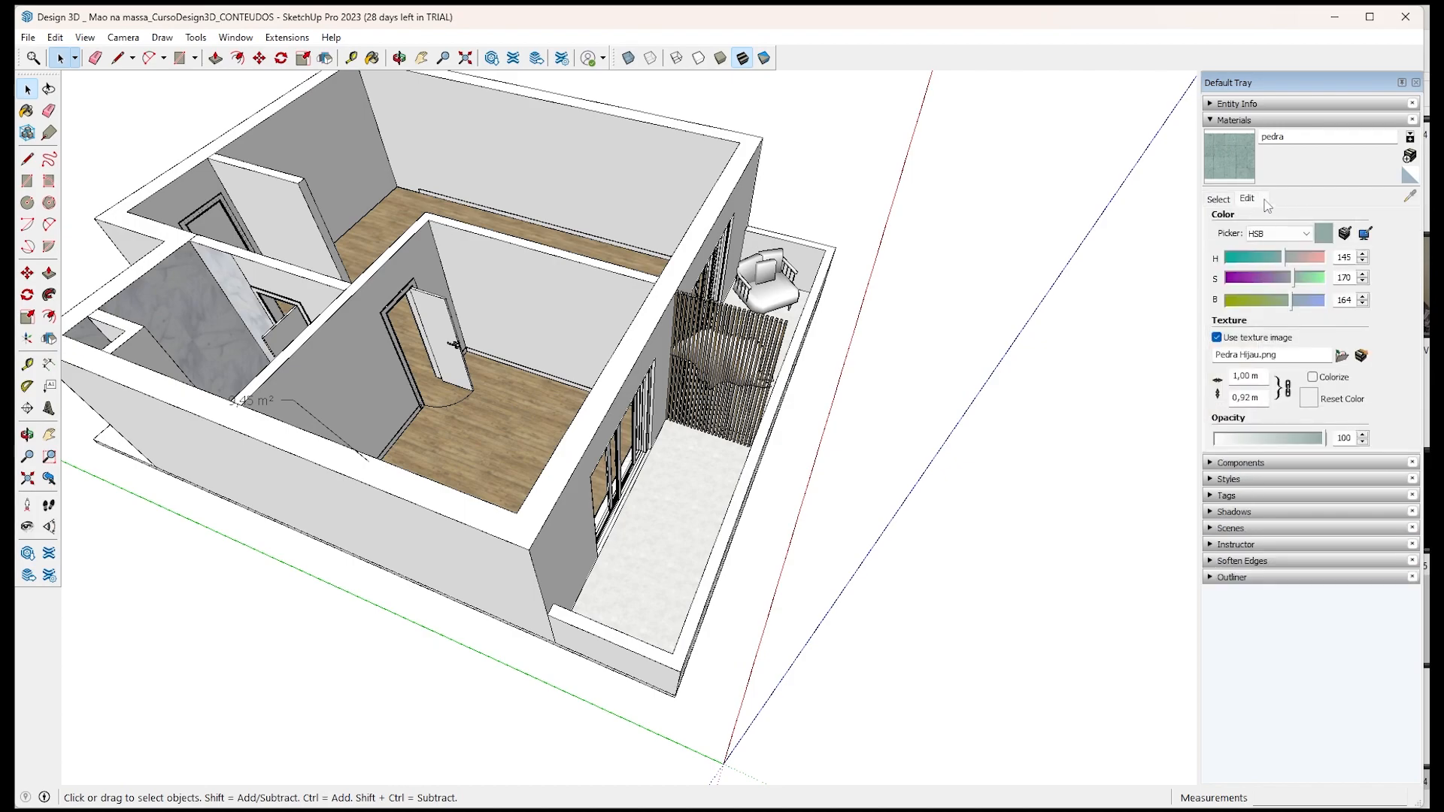
click(1220, 200)
Show all the Materials library folders, and view the 3d Printing and Asphalt and Concrete collections in turn.
click(1365, 222)
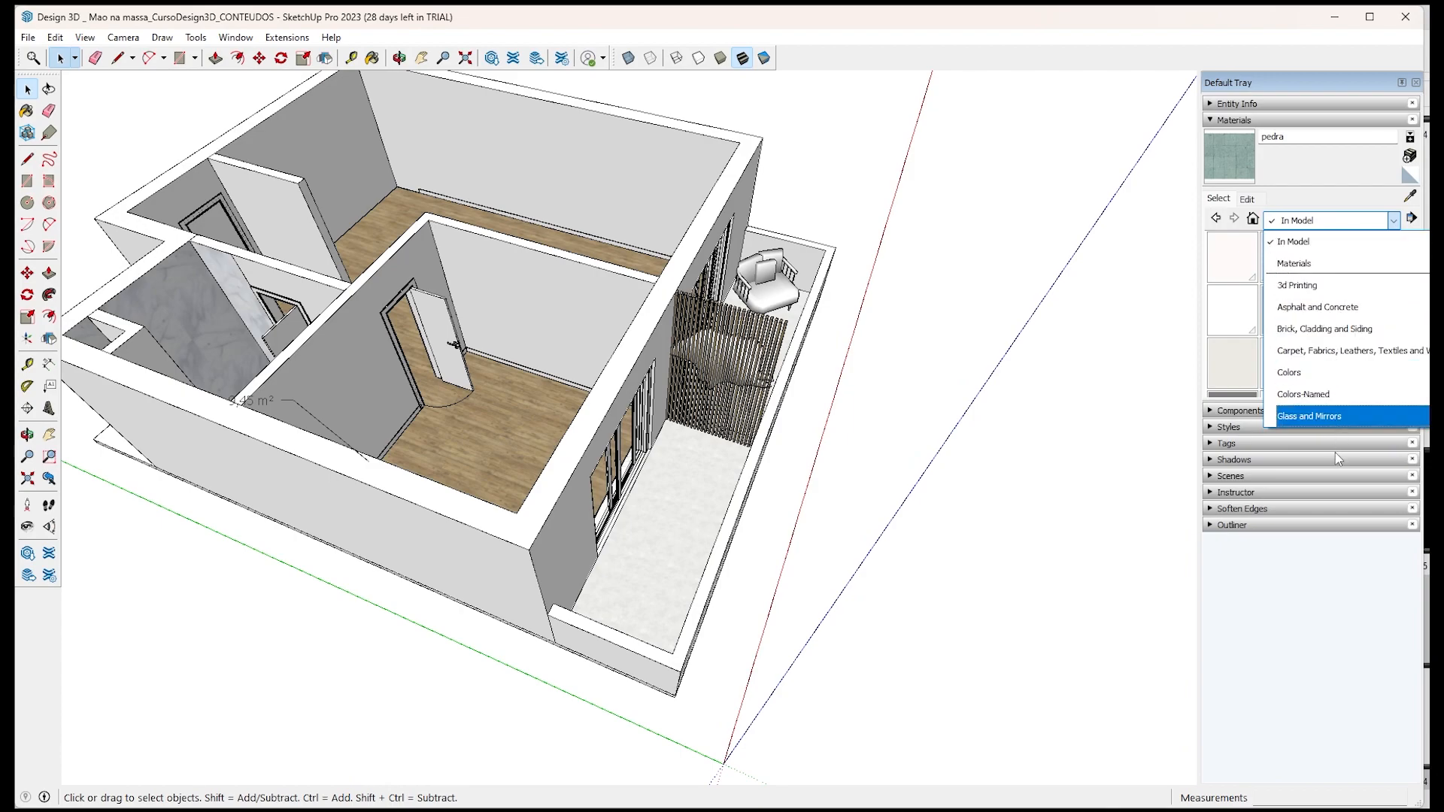
click(1294, 264)
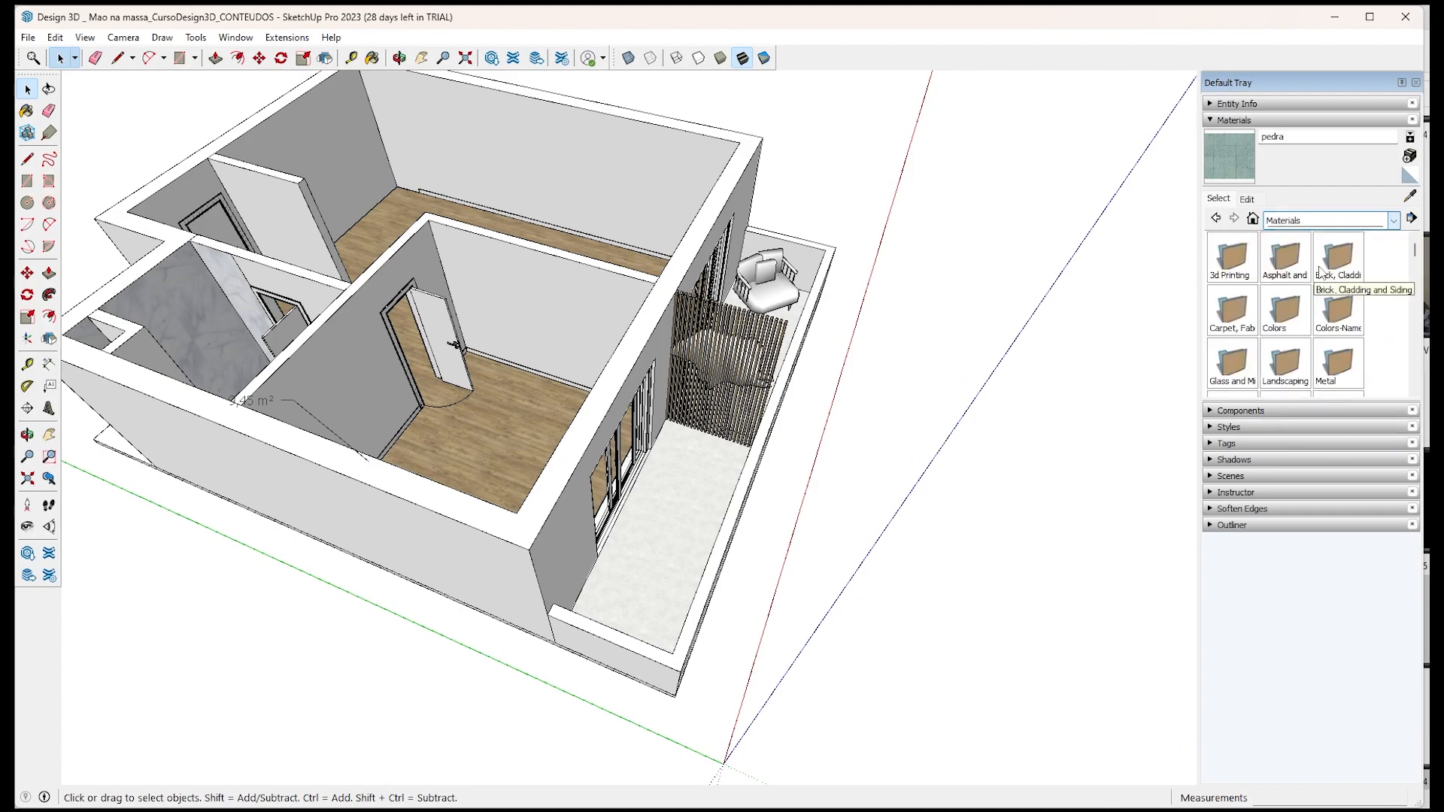
click(1243, 269)
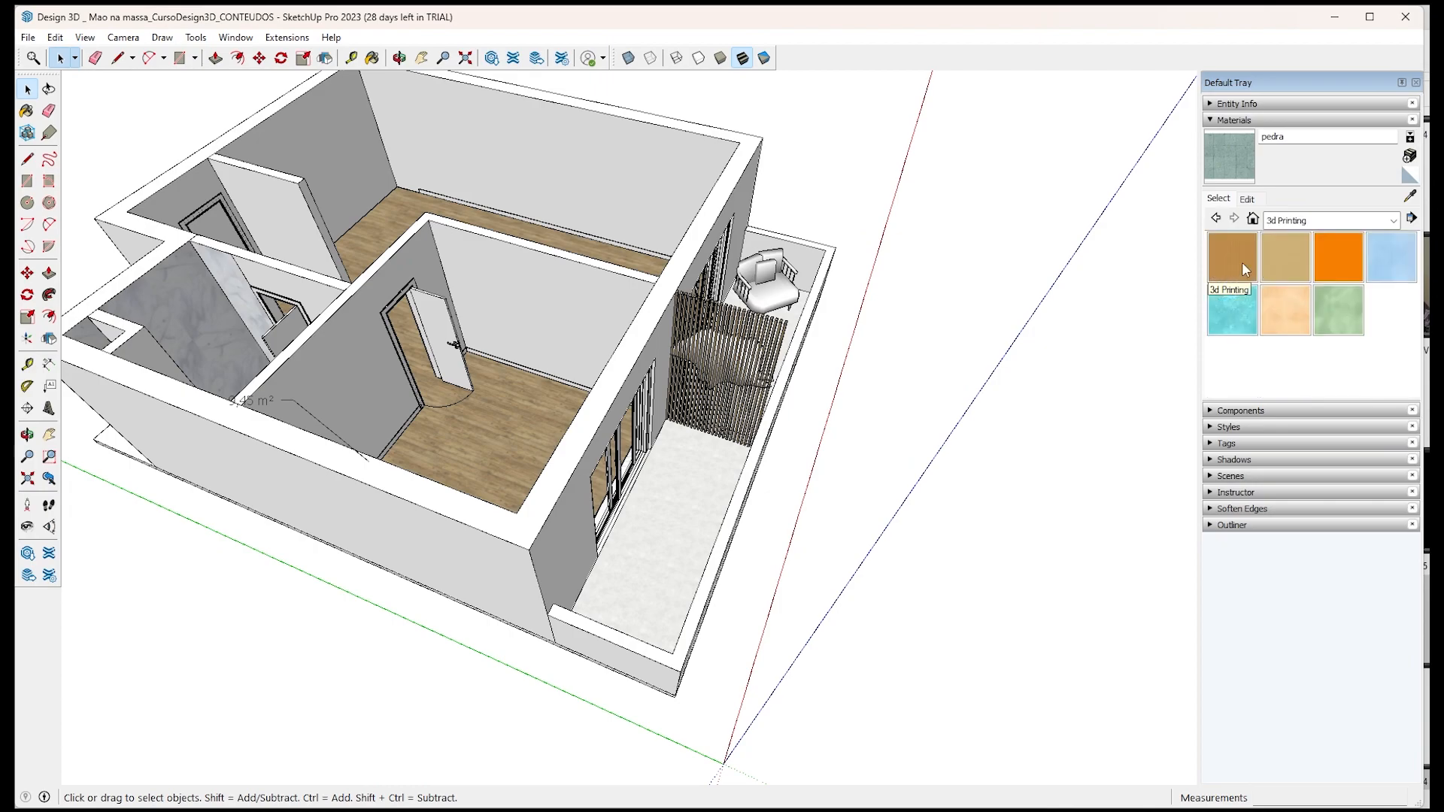
click(1215, 218)
click(1265, 268)
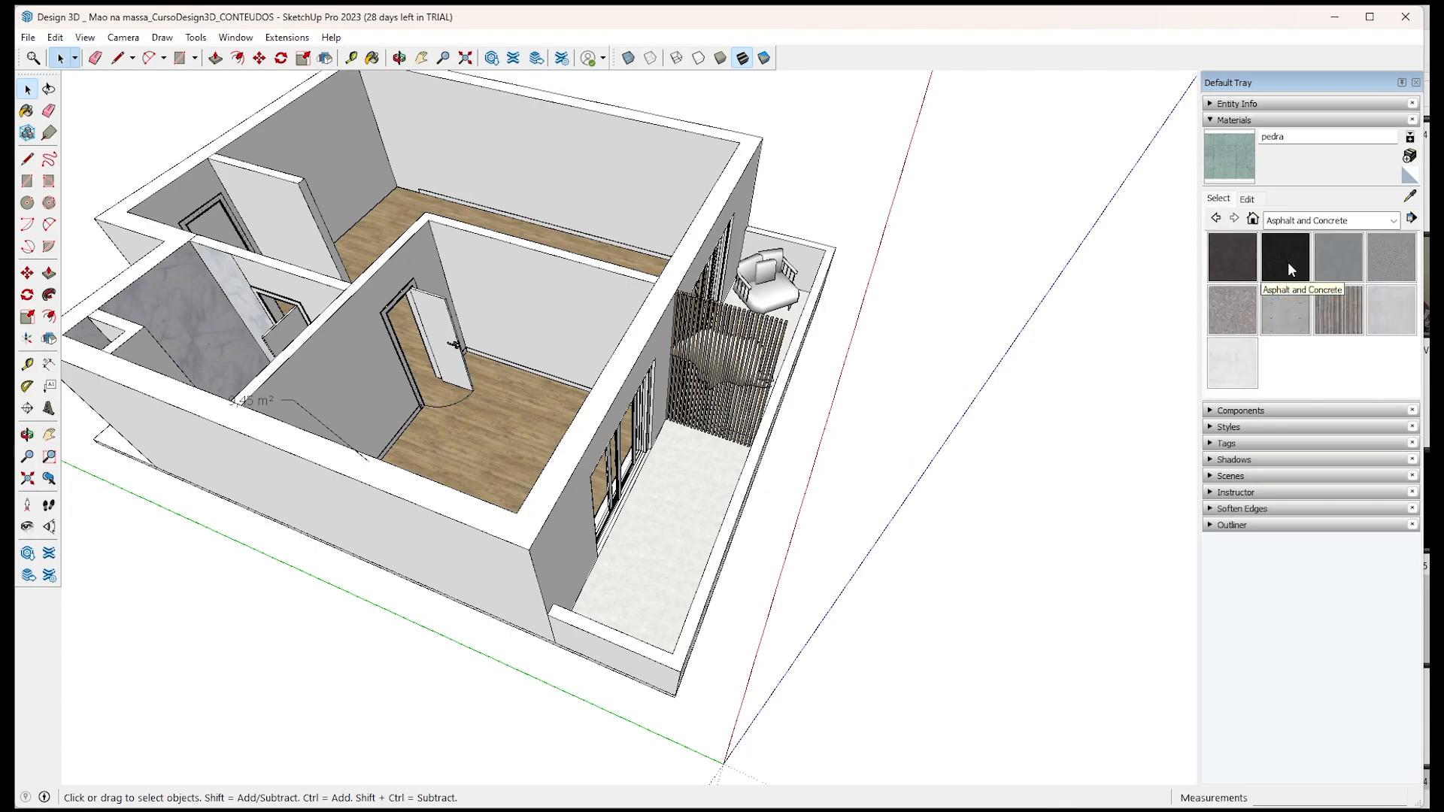
Return to the Materials library folders and display the In Model material collection.
click(1216, 218)
click(1316, 225)
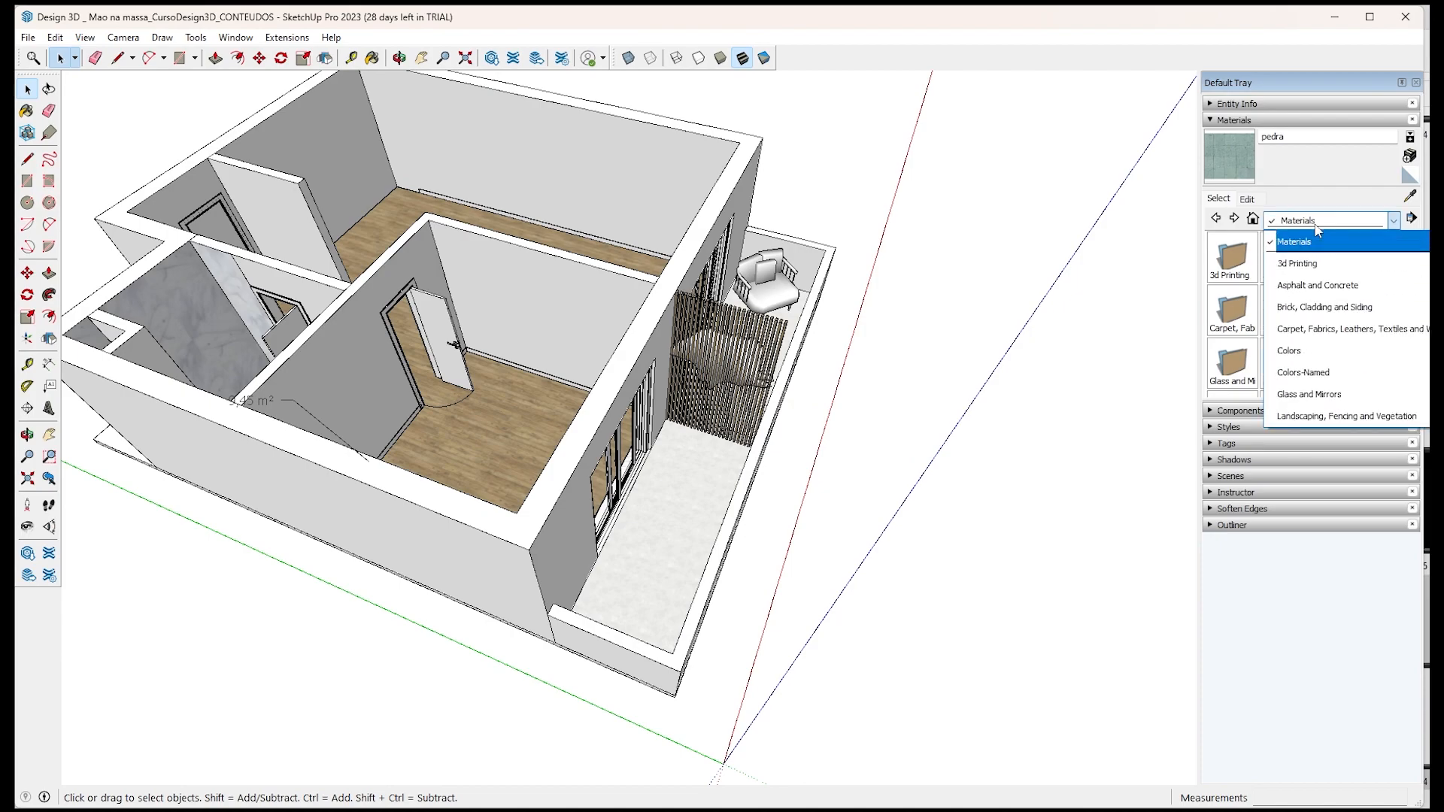
scroll(1312, 256, up, 1)
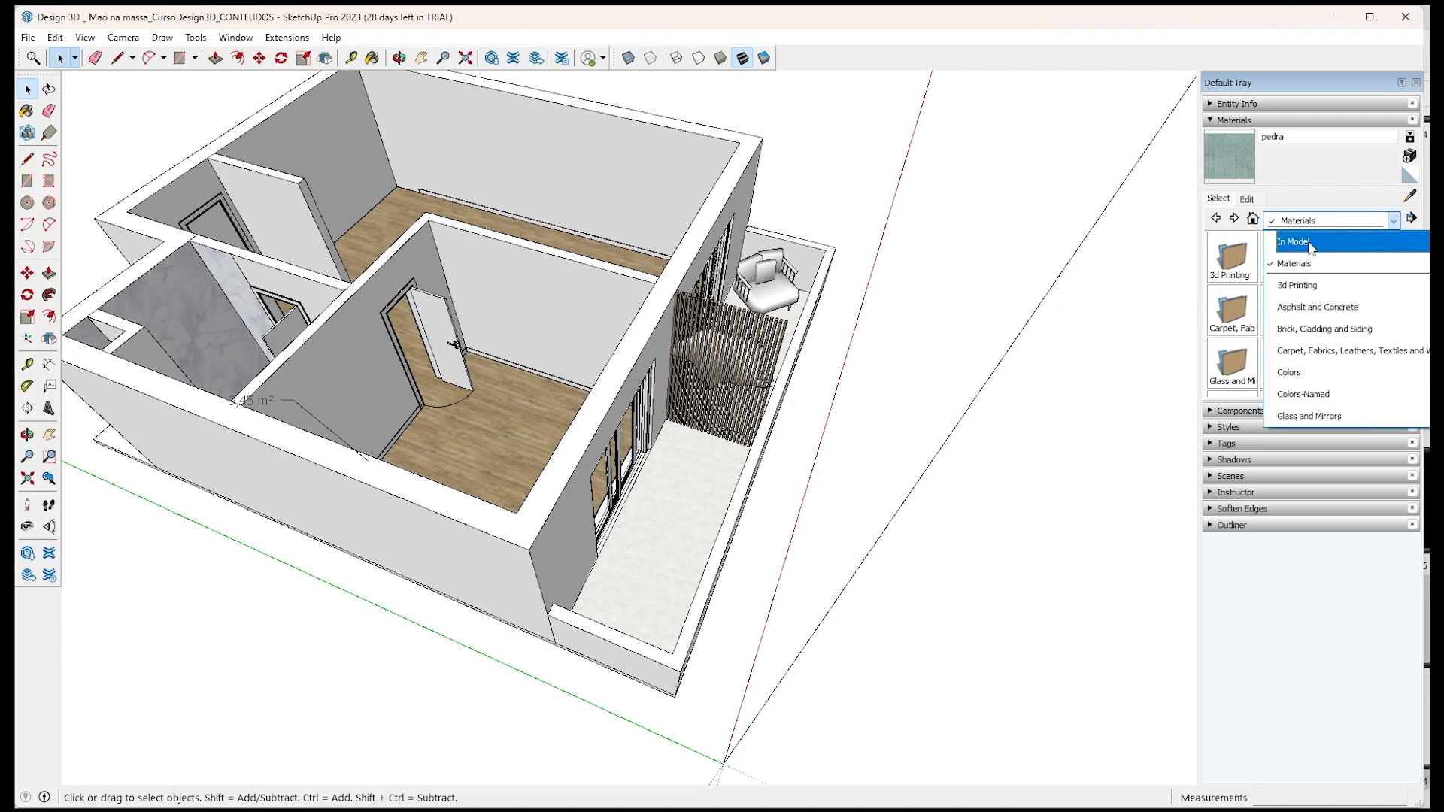
click(1312, 243)
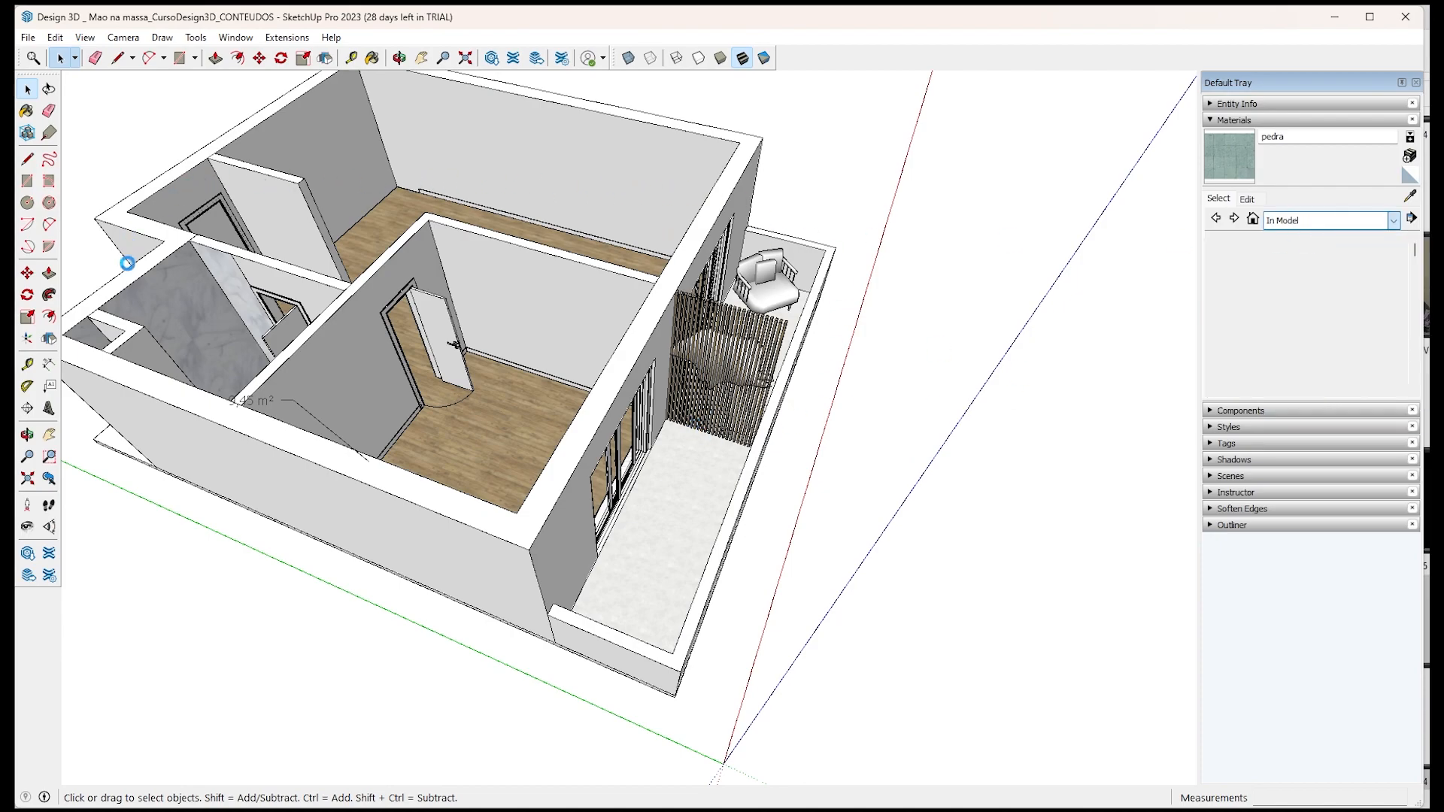
middle_drag(758, 368, 780, 419)
scroll(782, 418, down, 2)
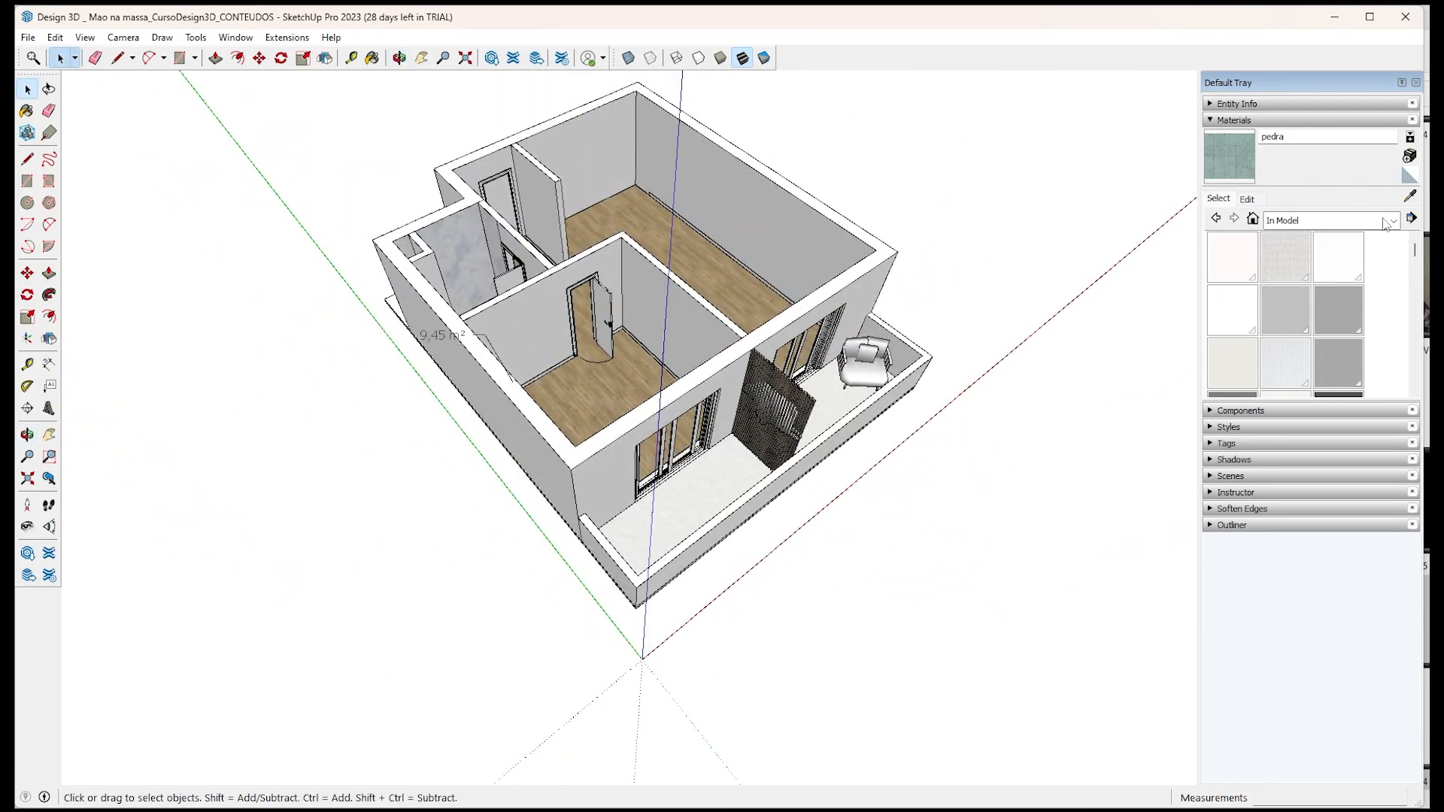
Open the AG_Materiais Goularq collection and view its AG_madeiras and AG_marmores folders in turn.
click(1393, 221)
scroll(1368, 364, down, 3)
scroll(1324, 398, down, 1)
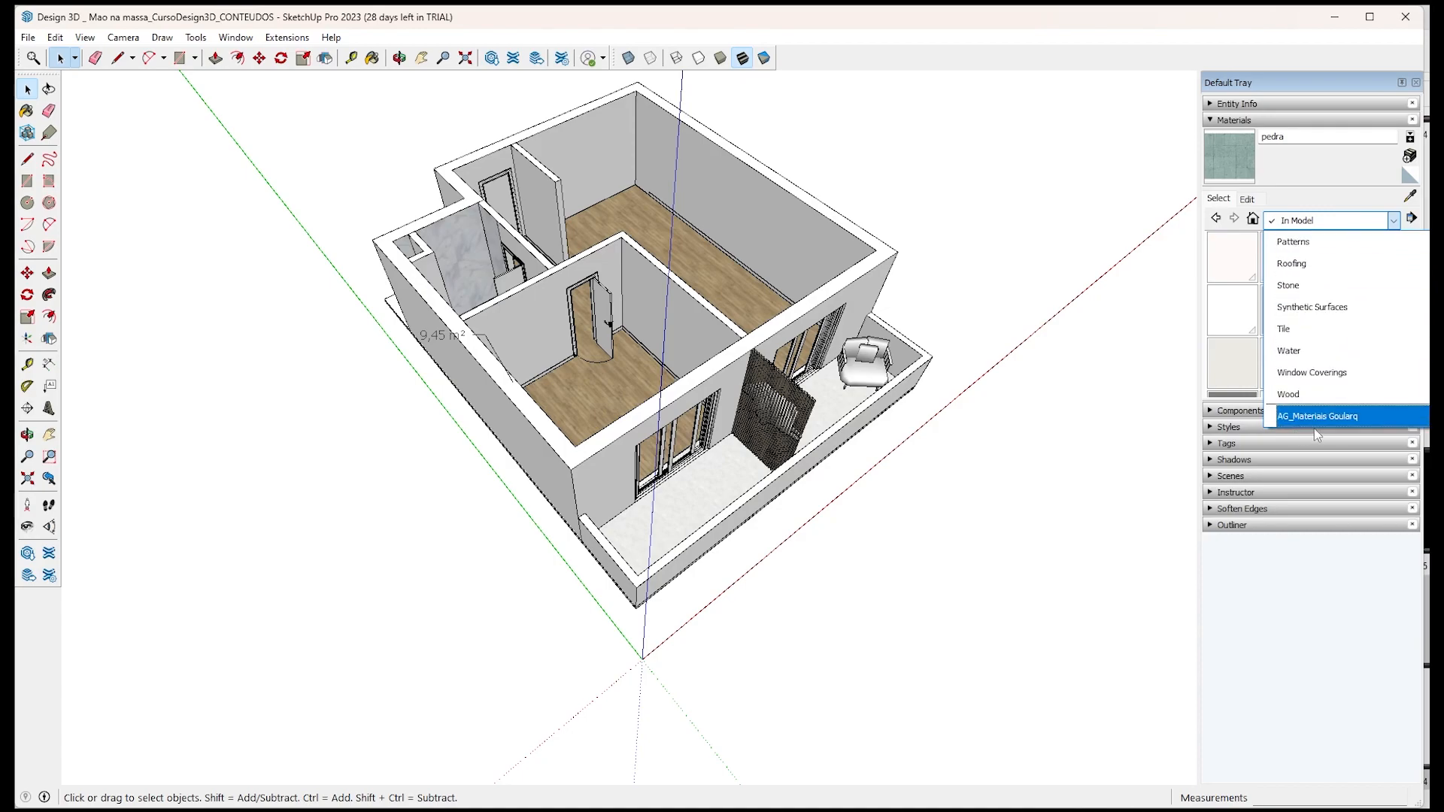
click(1318, 418)
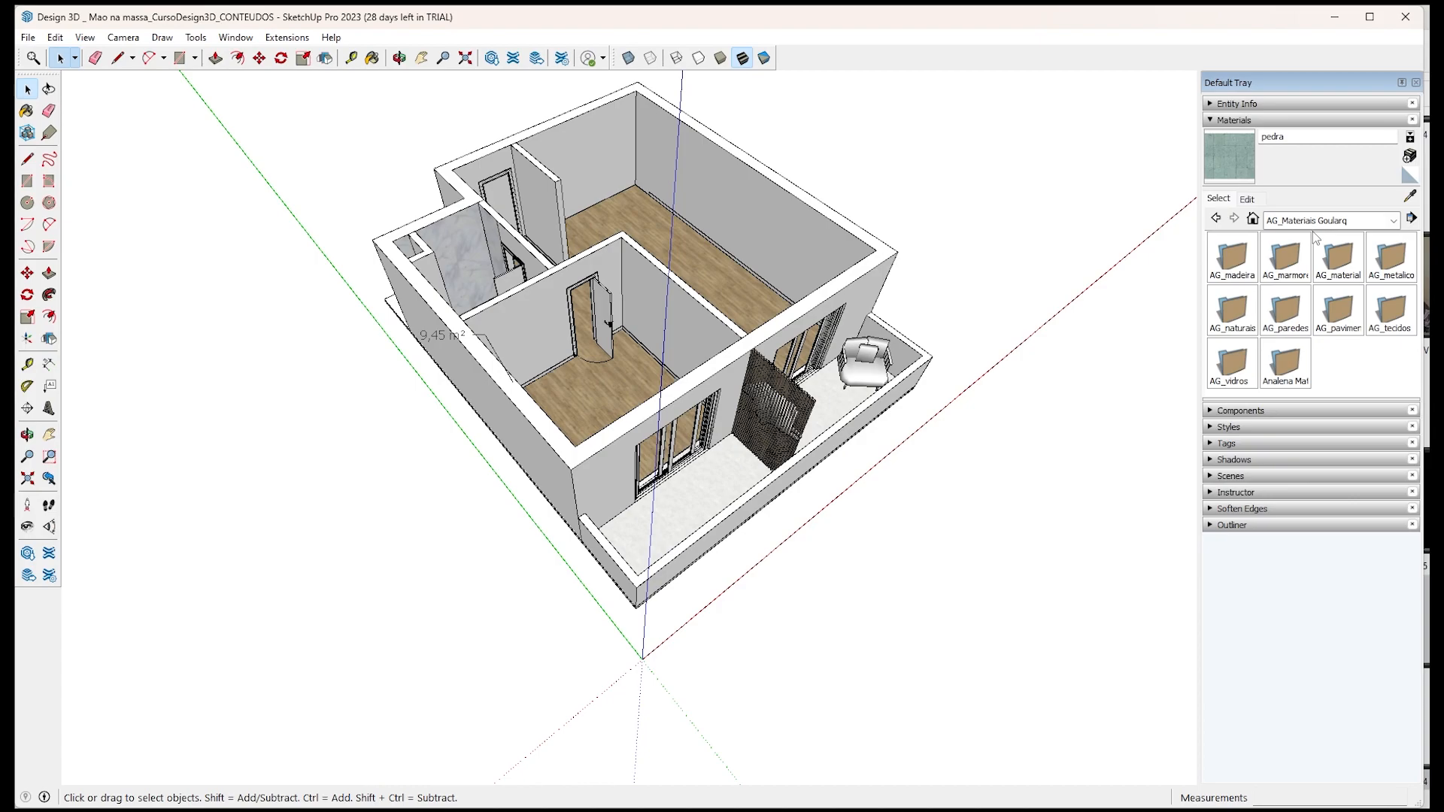
double_click(1232, 260)
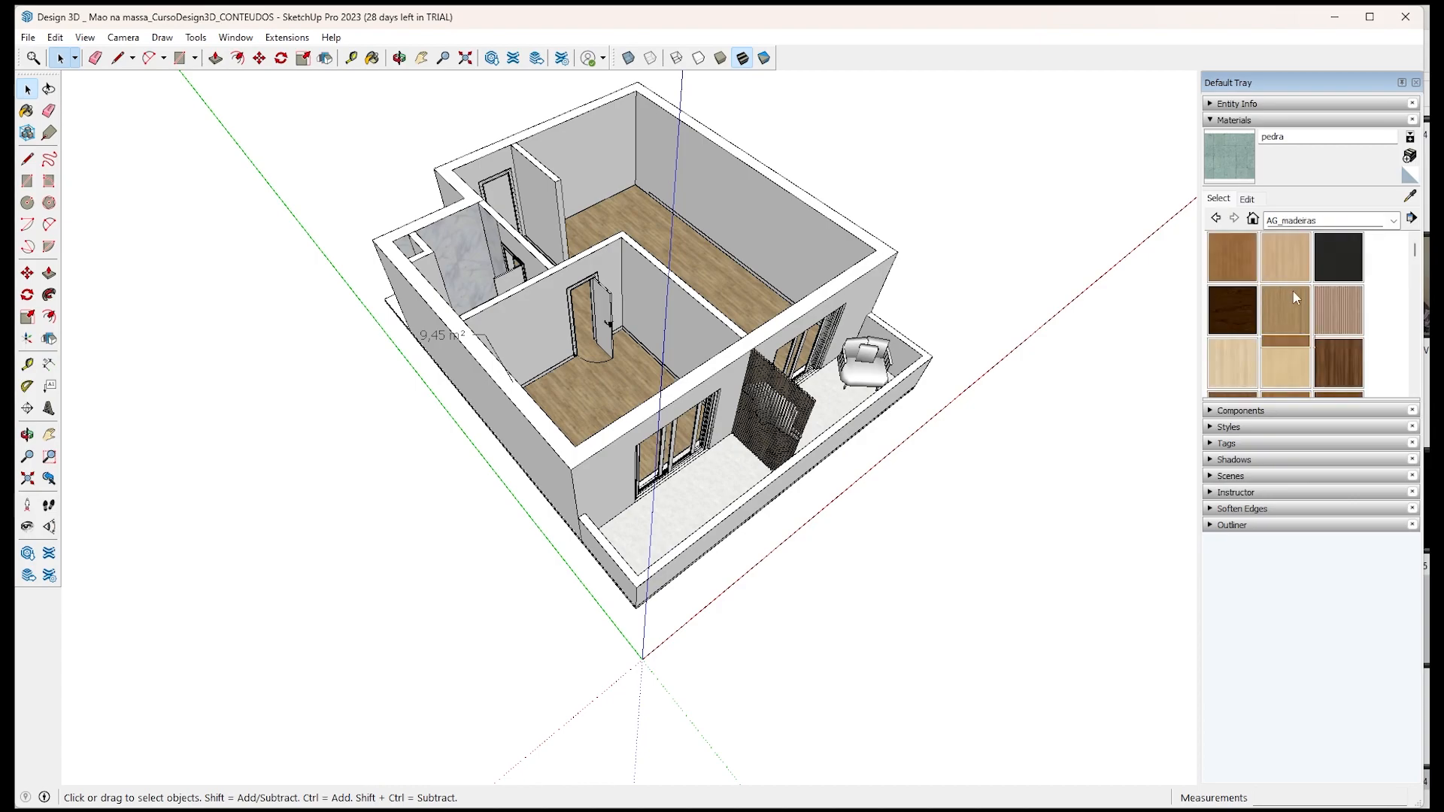
click(1216, 219)
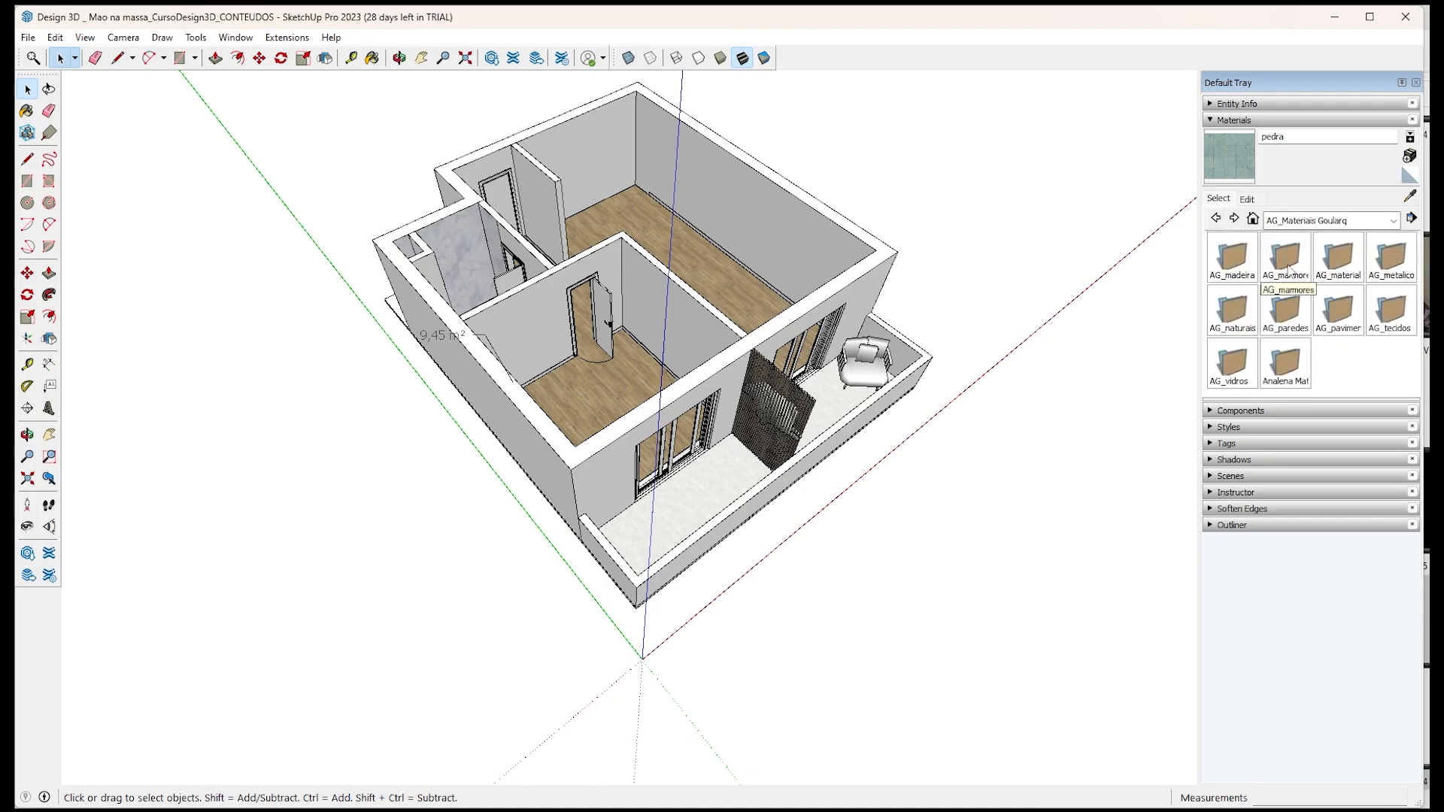
double_click(1286, 260)
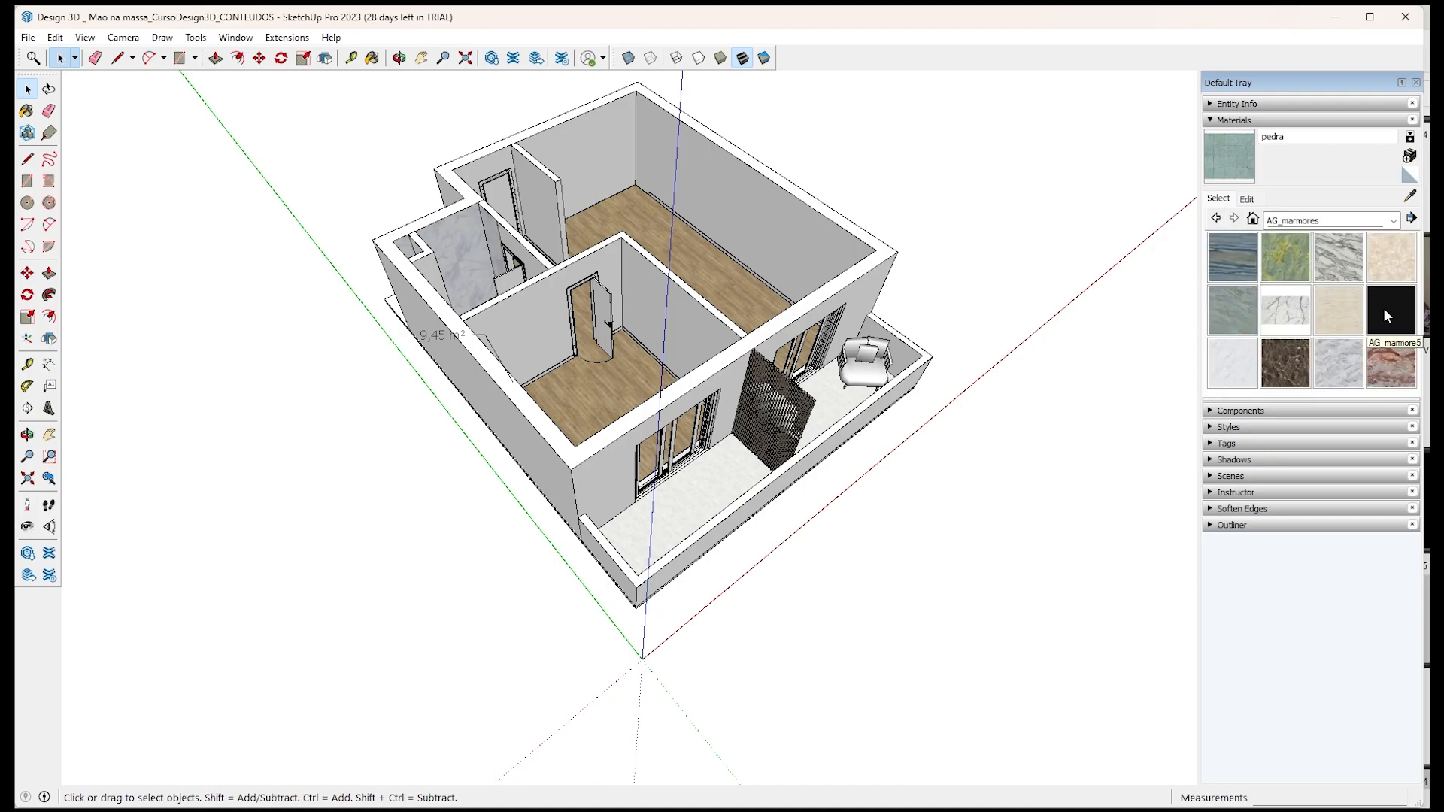
click(1215, 218)
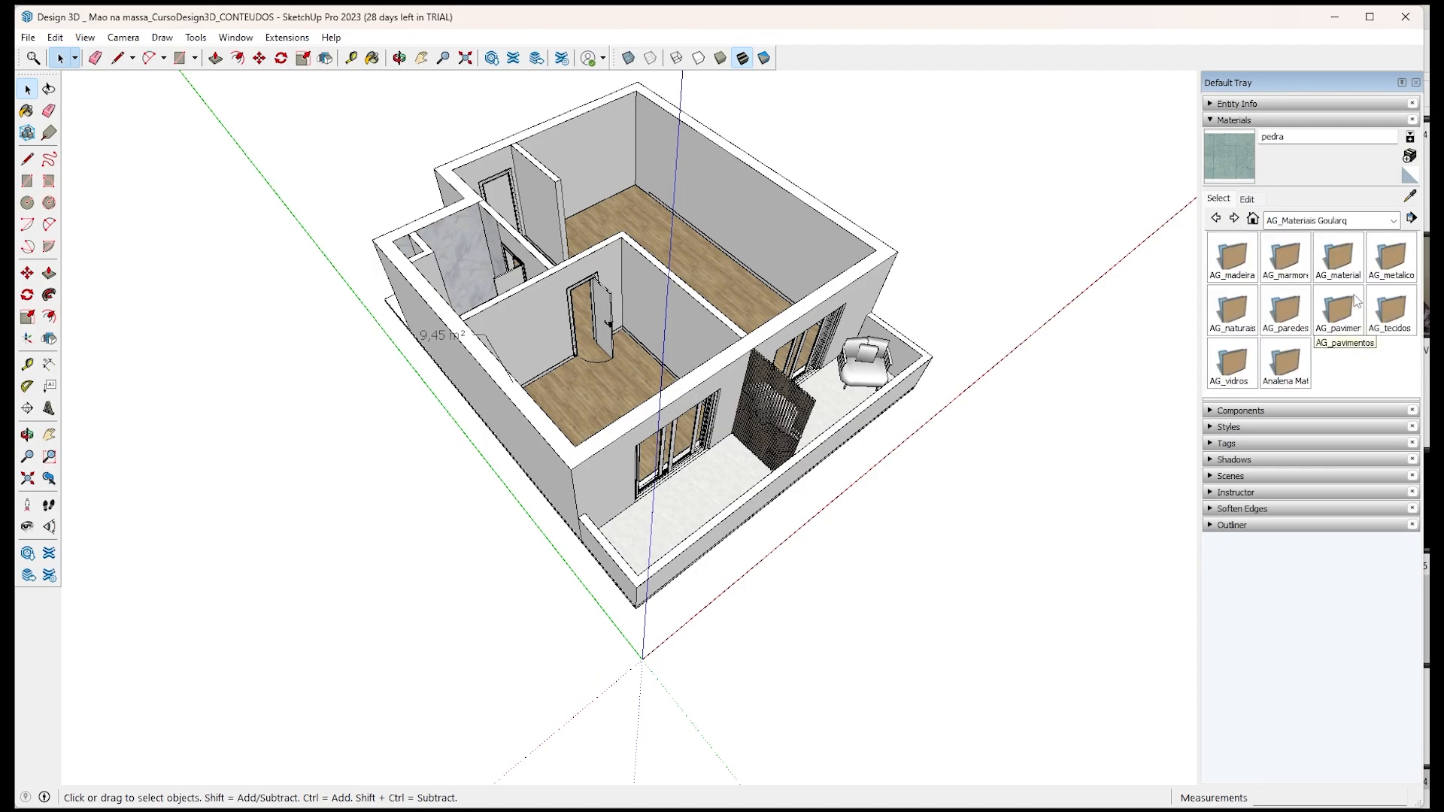
View the Wood material collection followed by the Roofing collection.
click(1393, 221)
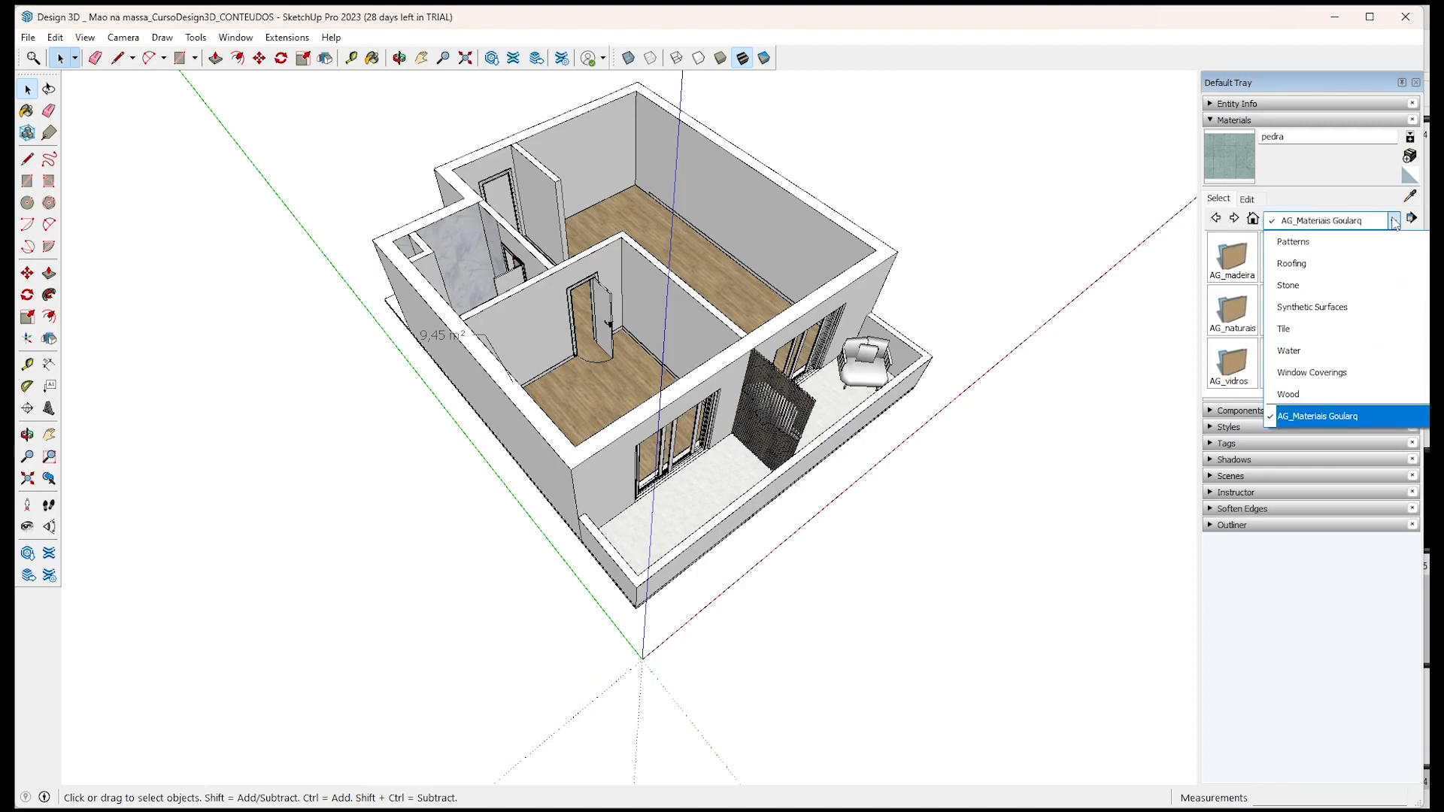
click(1316, 394)
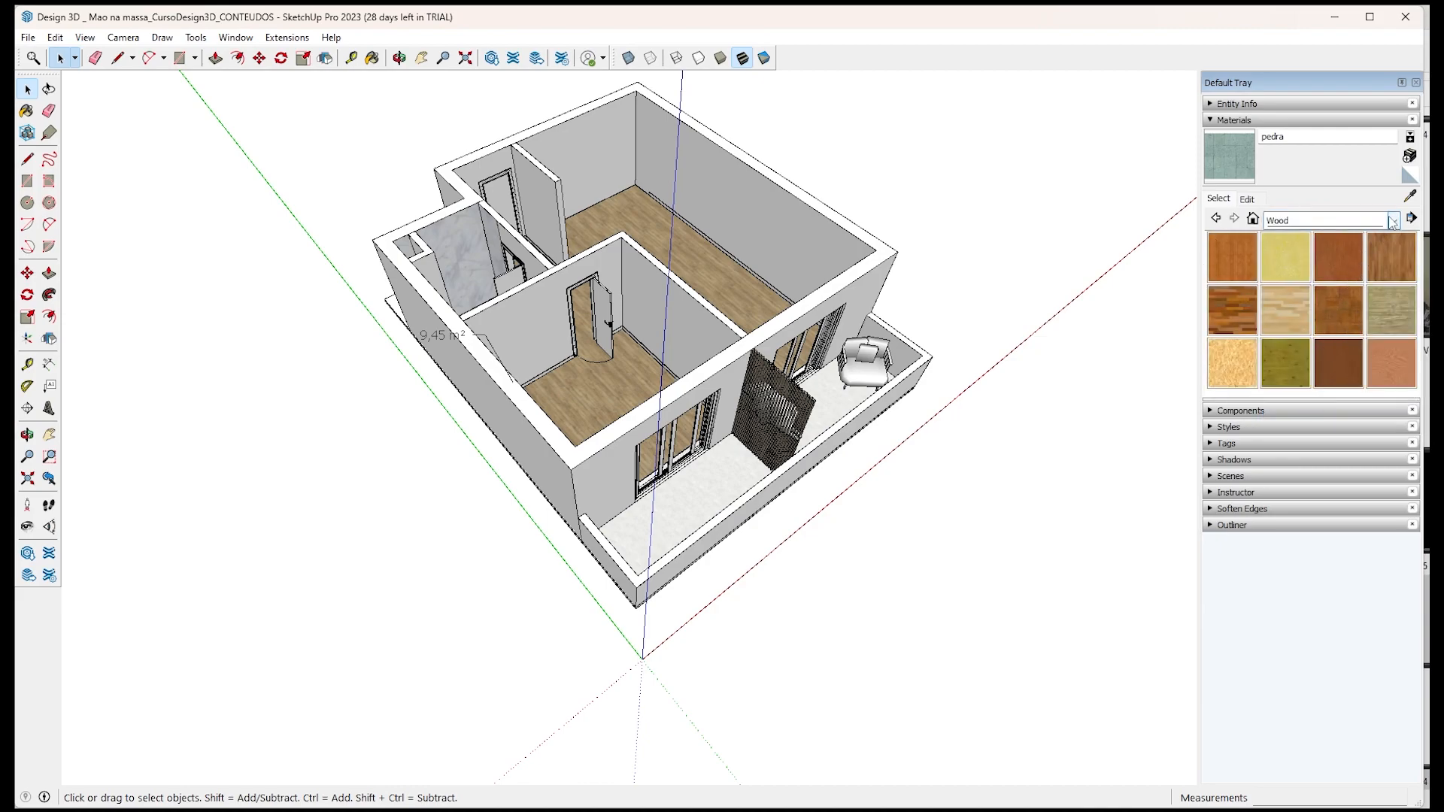
click(1393, 221)
click(1317, 264)
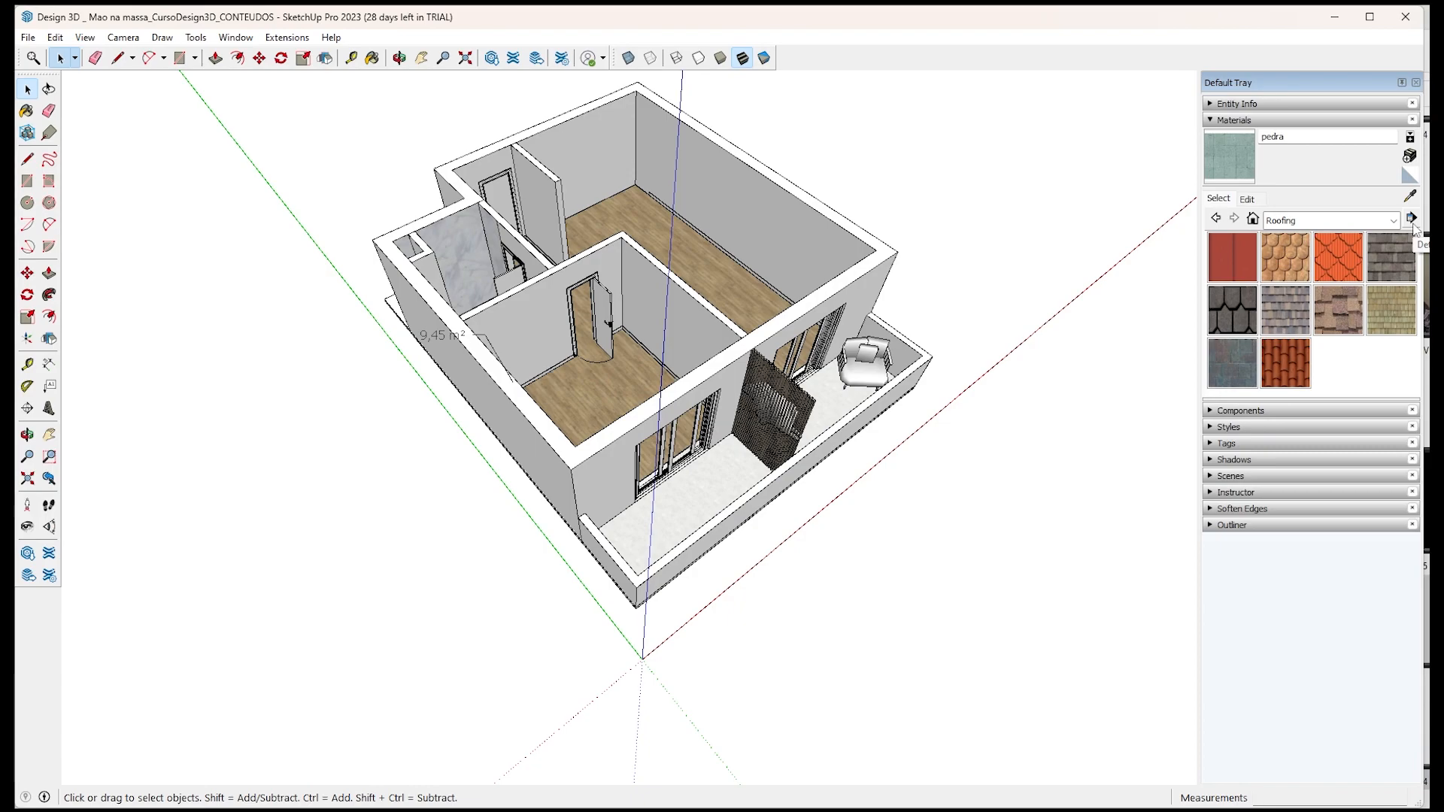
Review the collection management options for Roofing and for the AG_Materiais Goularq collection.
click(1411, 219)
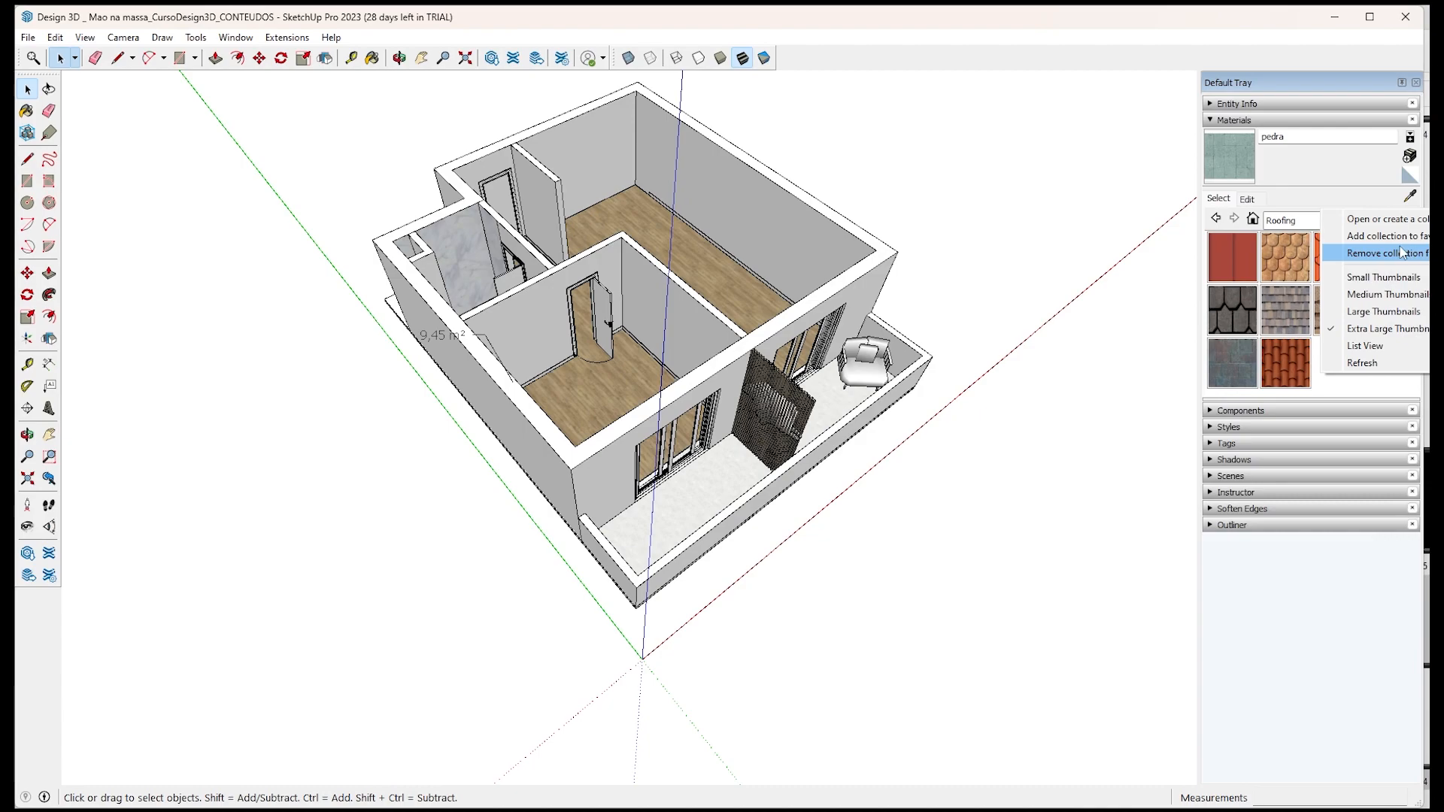
click(1287, 219)
click(1308, 222)
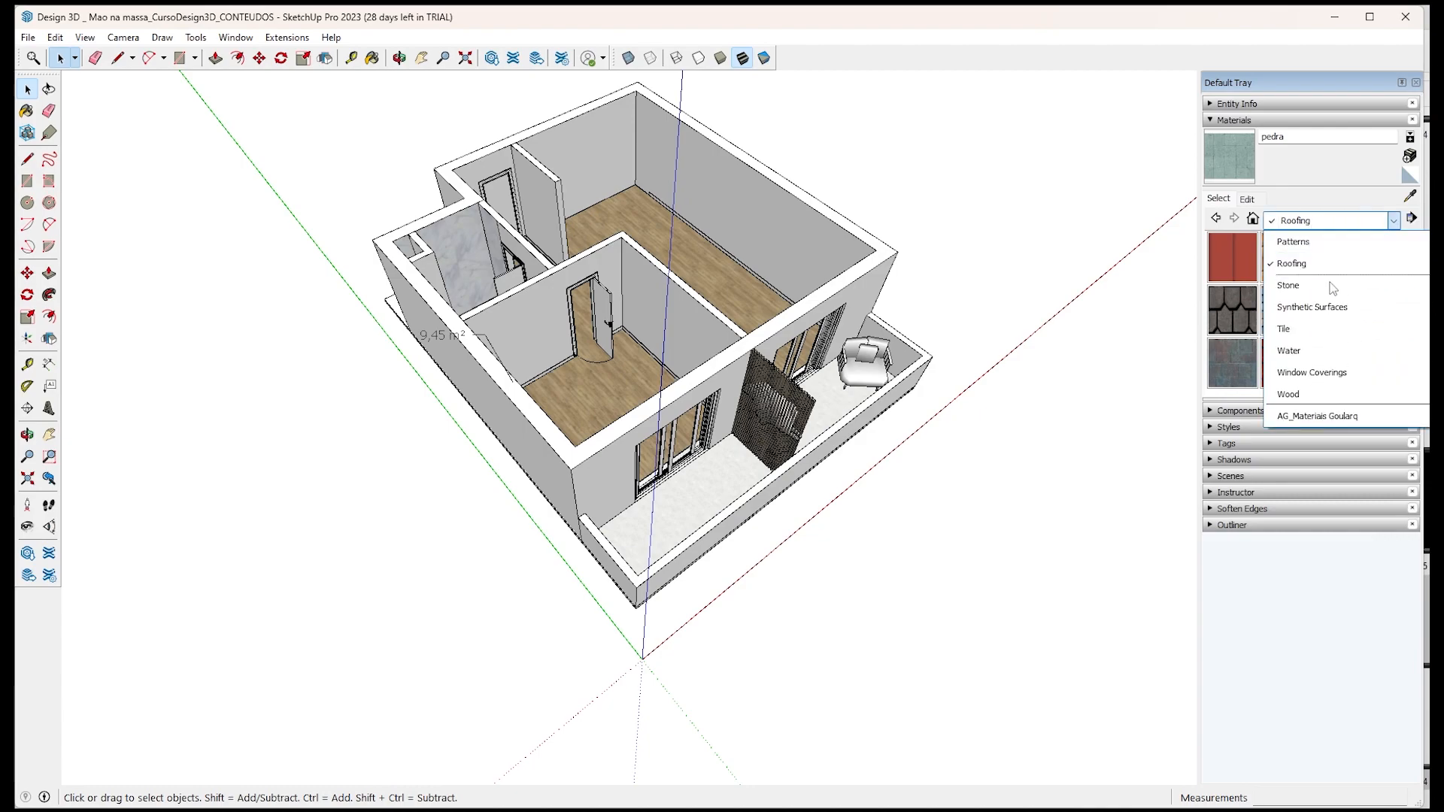
click(1306, 416)
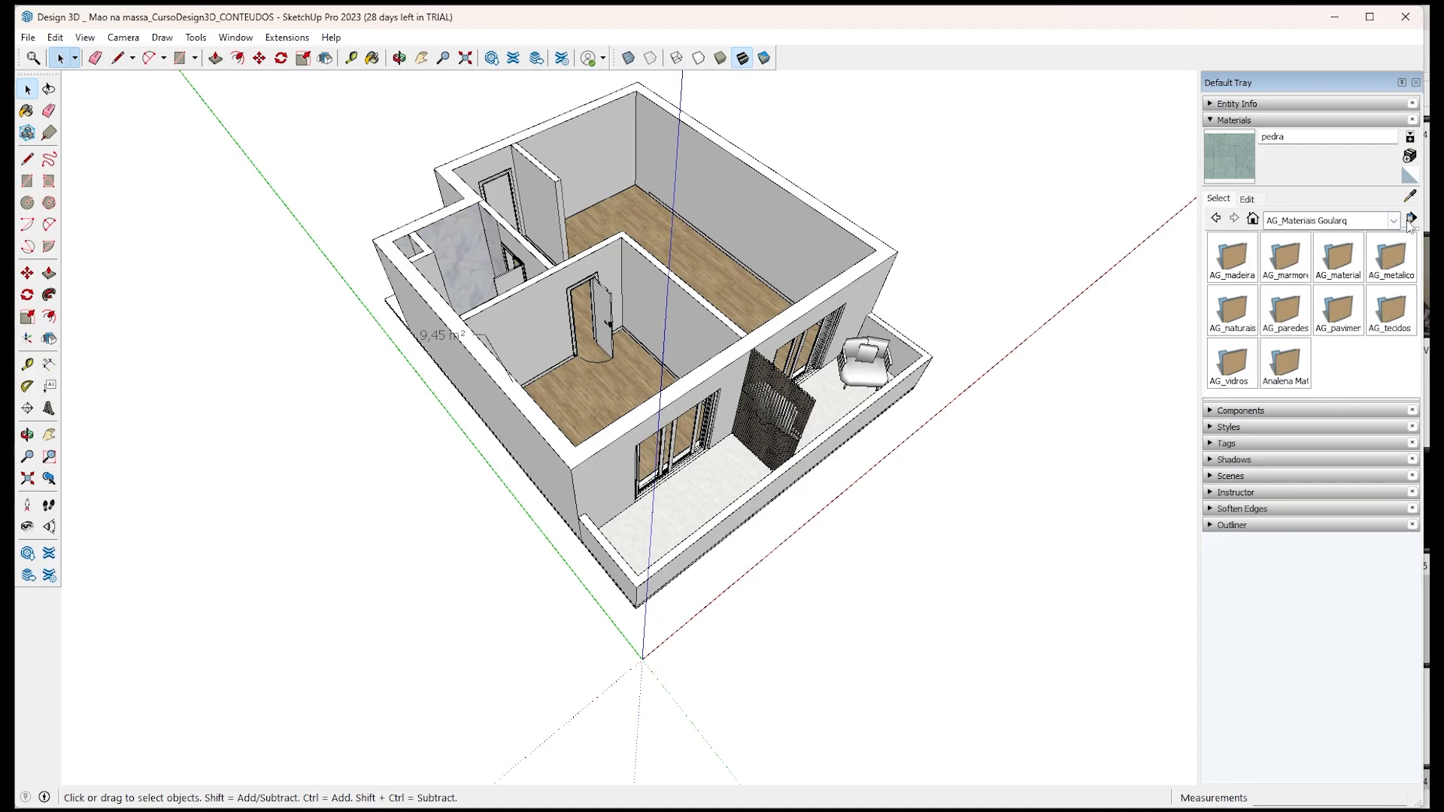
click(1411, 220)
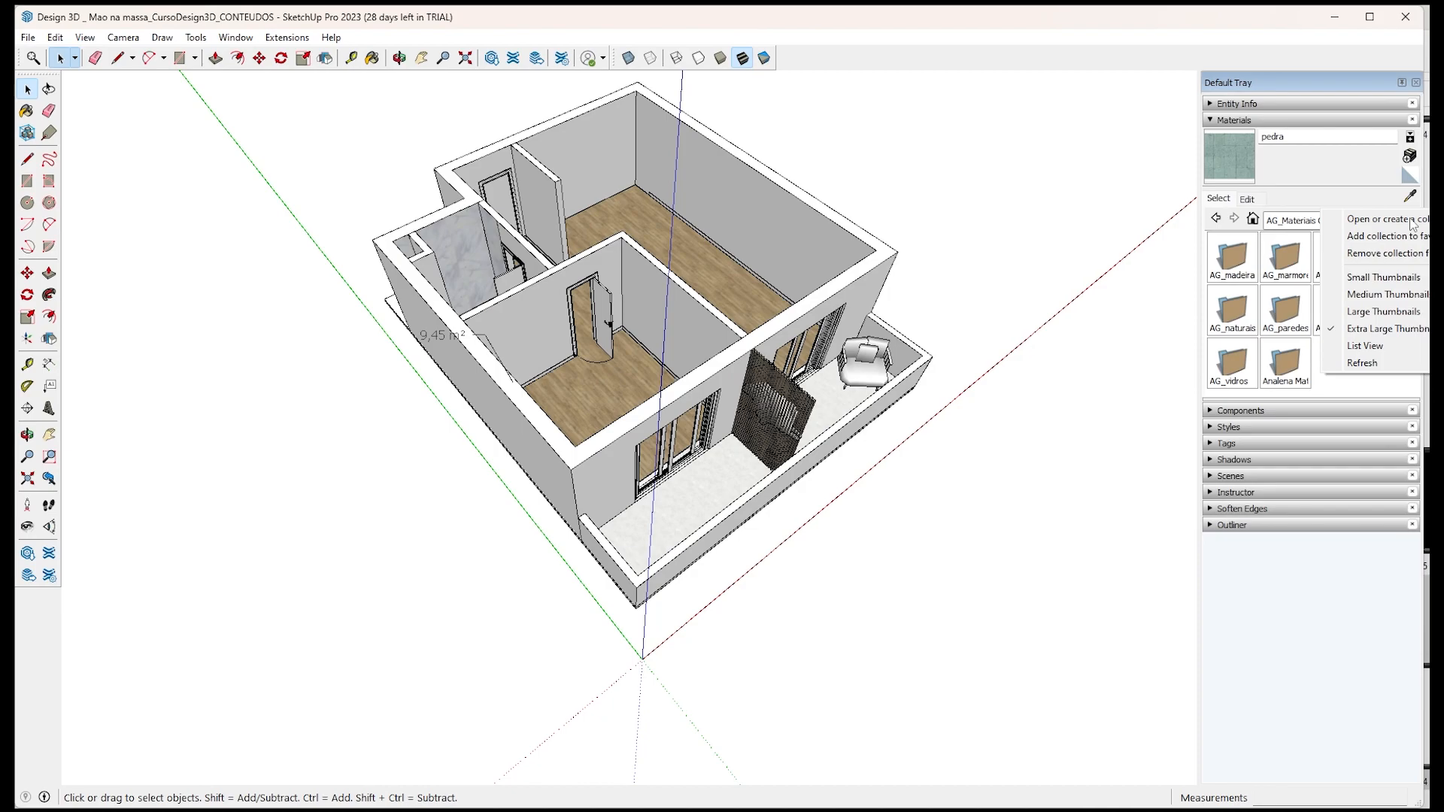
click(1248, 222)
Show the In Model materials and purge the unused ones from the model.
click(1252, 219)
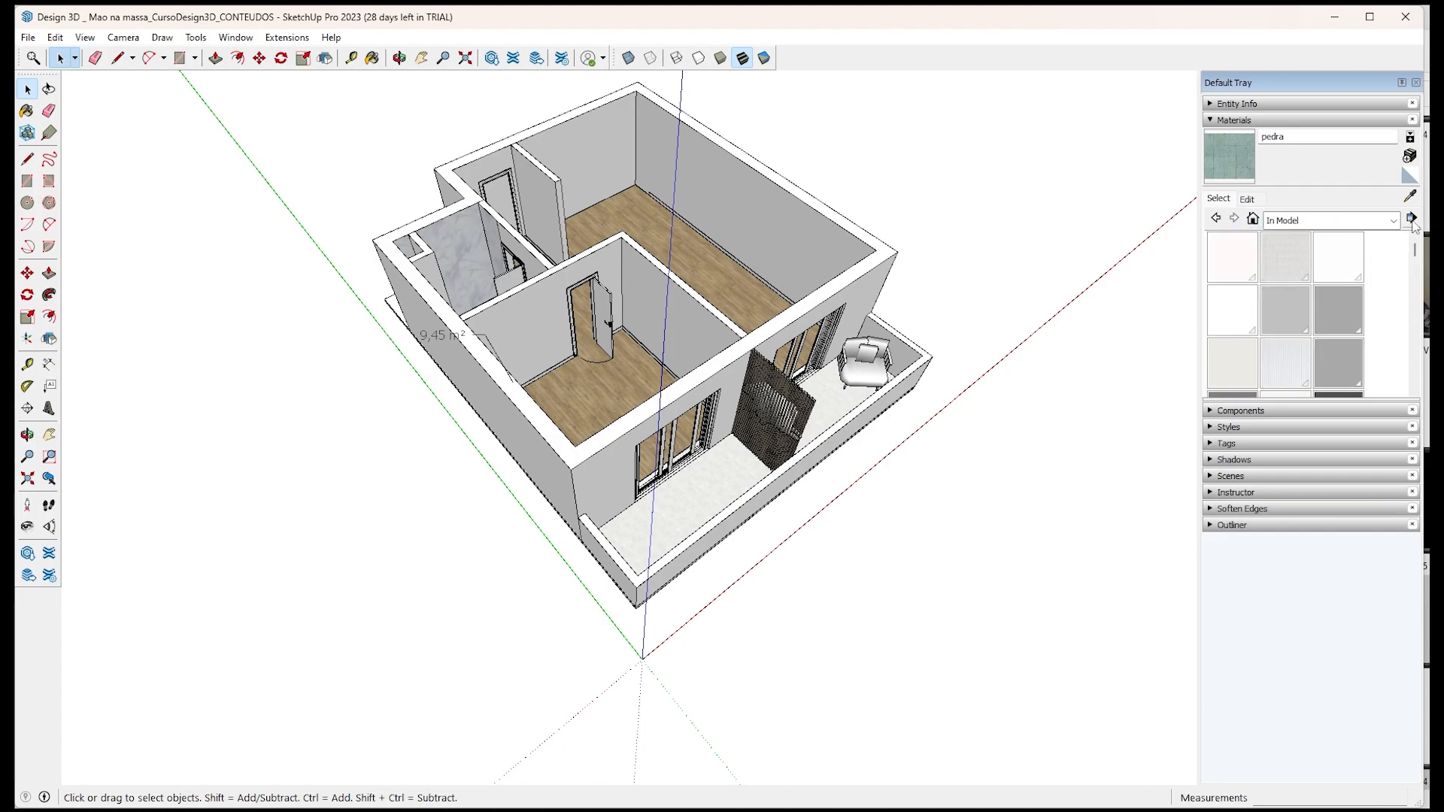
click(1412, 221)
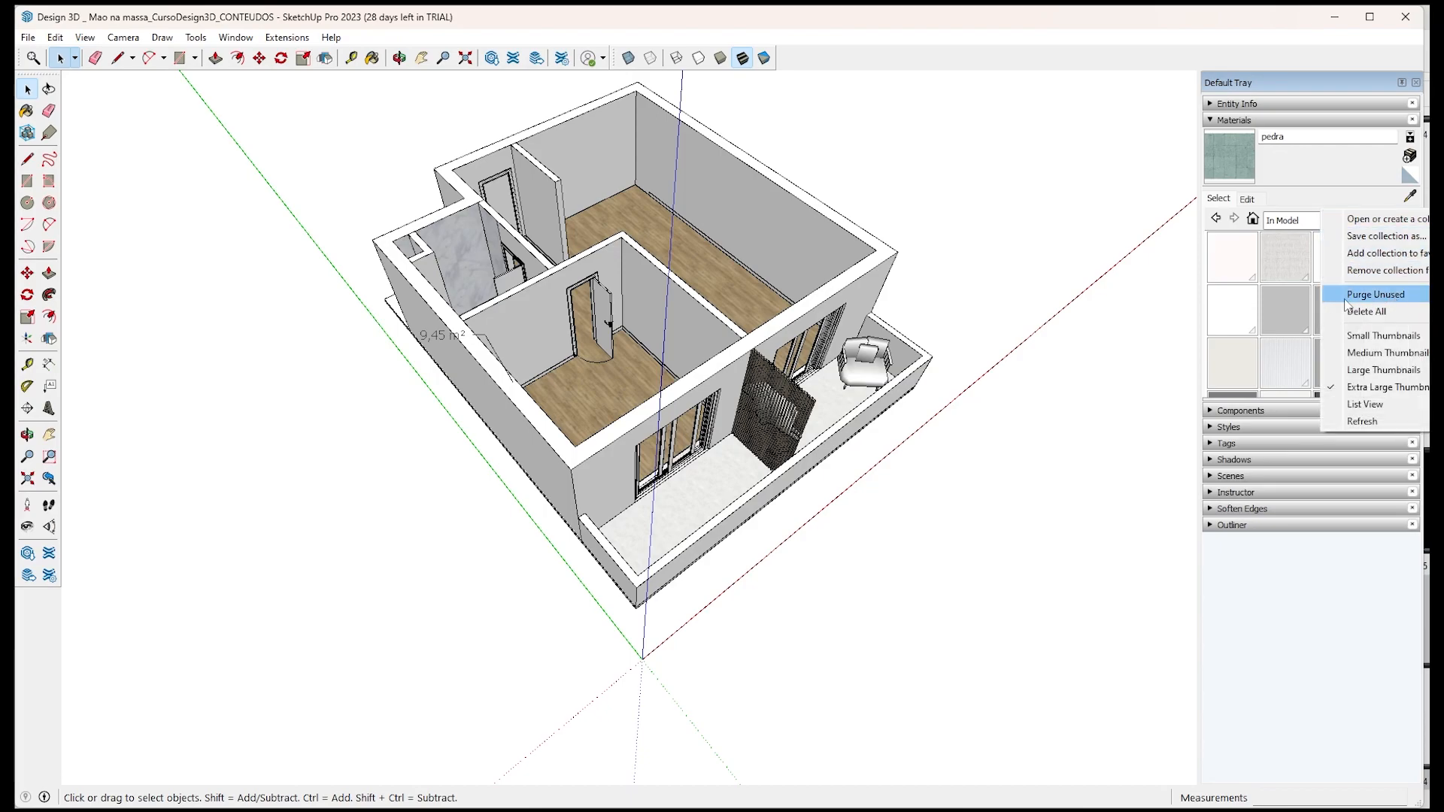
click(1373, 294)
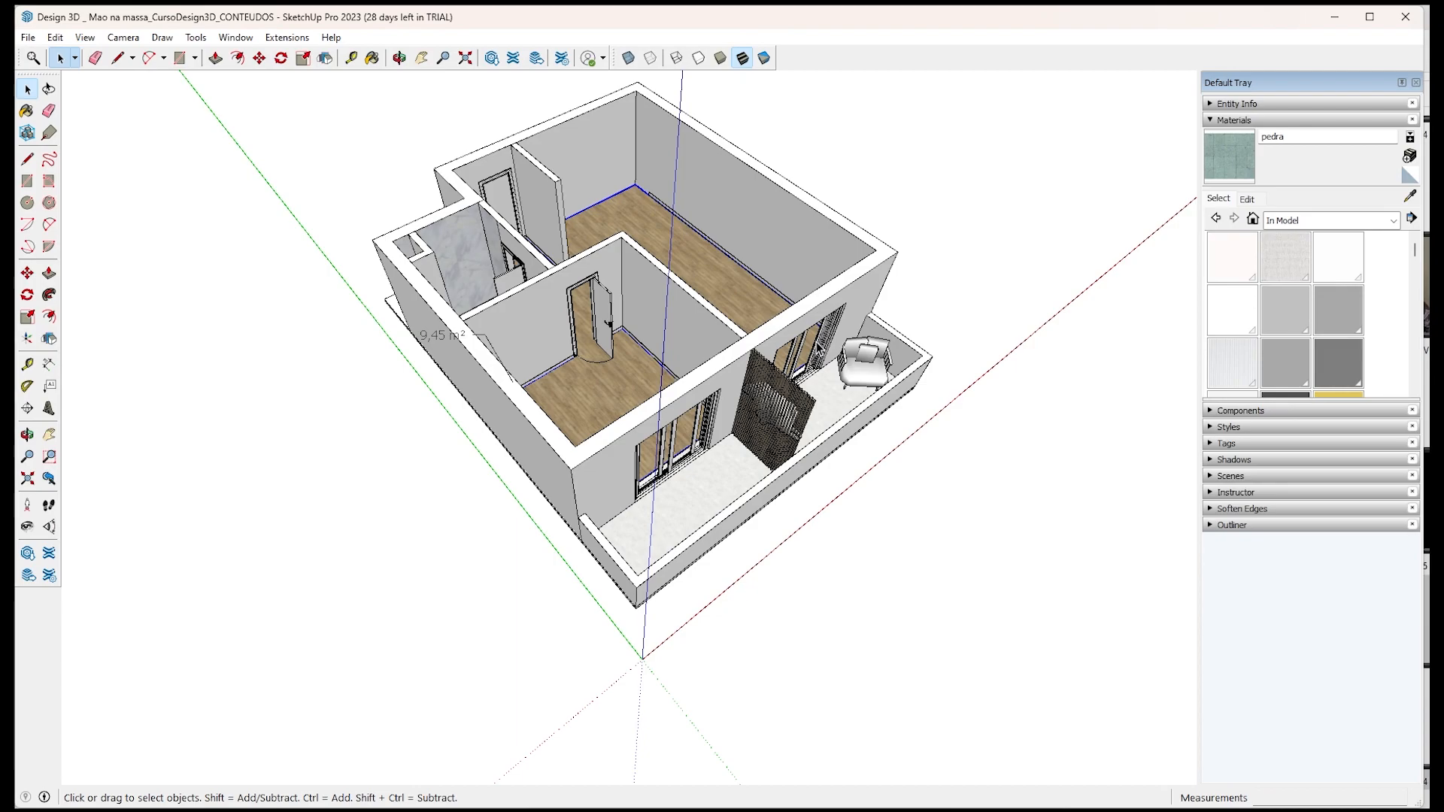
click(981, 578)
Enlarge the In Model materials list and preview small and large thumbnails, ending on extra large thumbnails.
drag(1379, 409, 1384, 503)
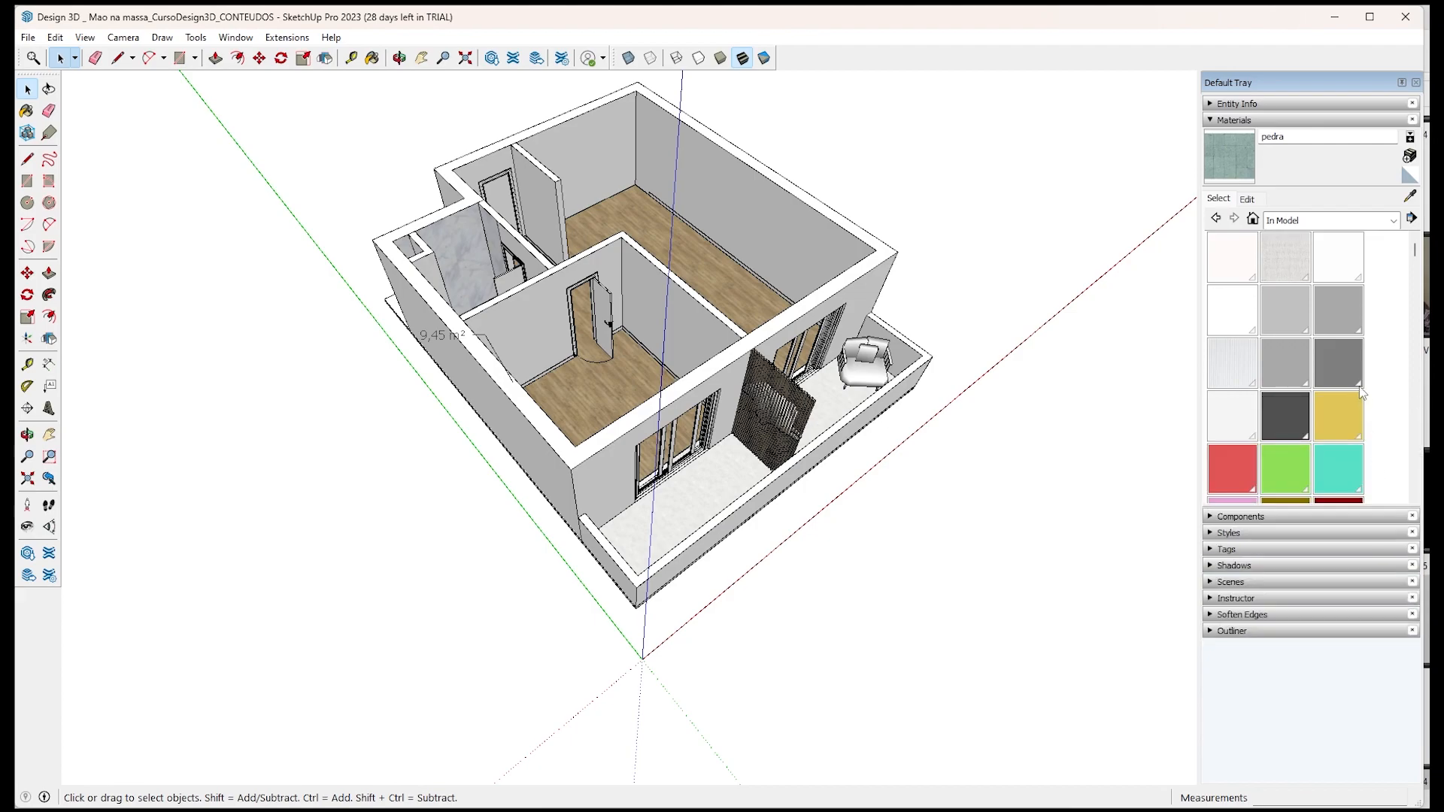
click(1411, 220)
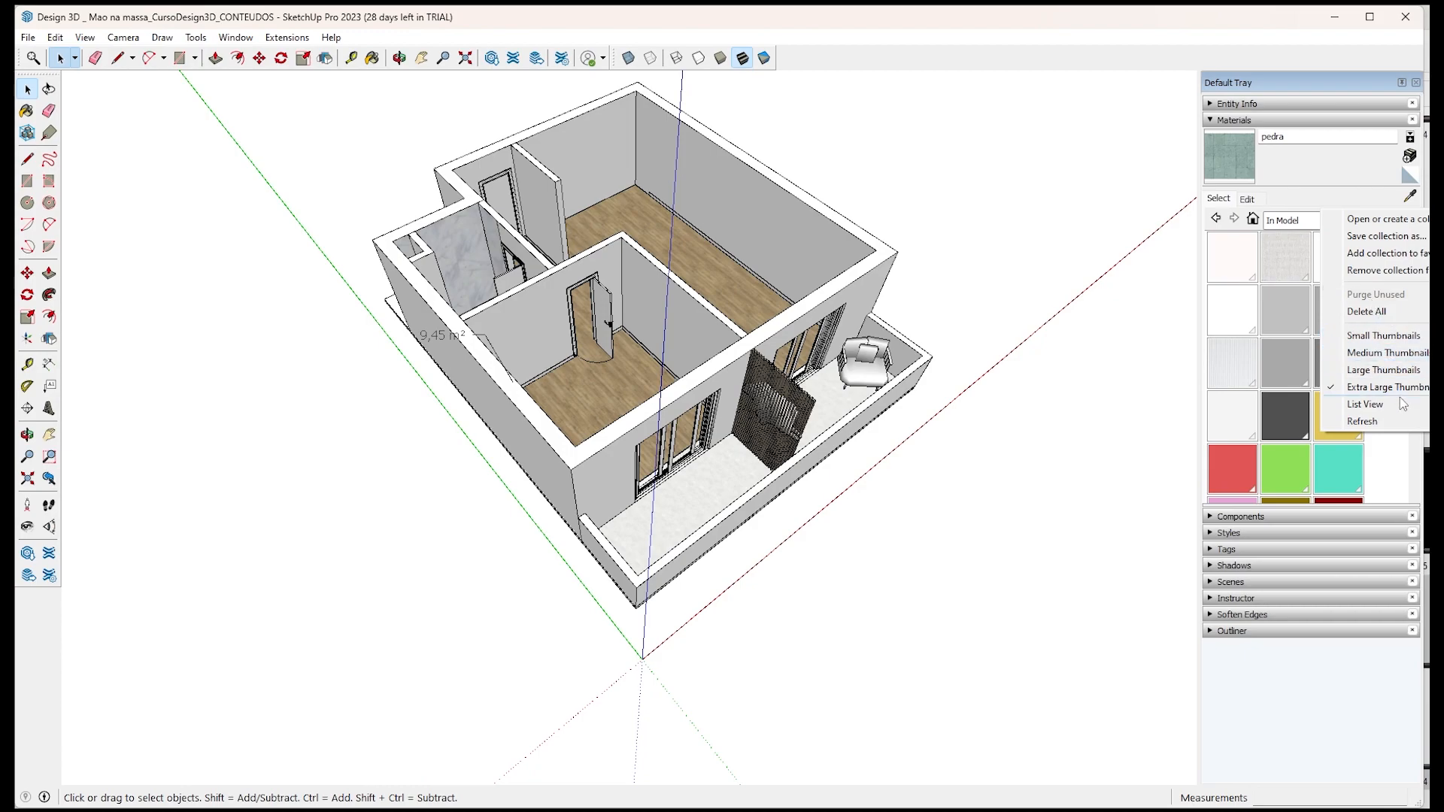
click(1377, 335)
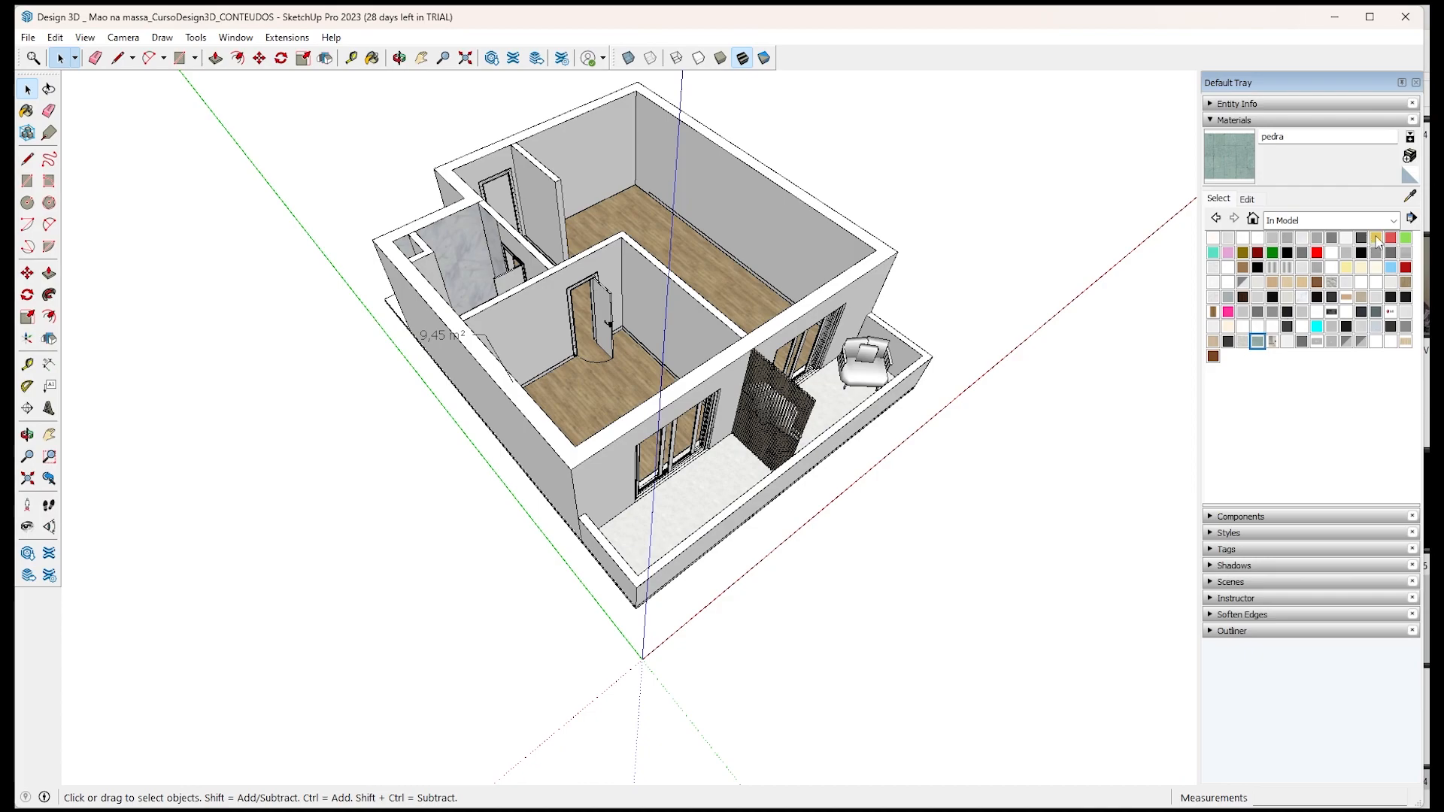
click(1412, 219)
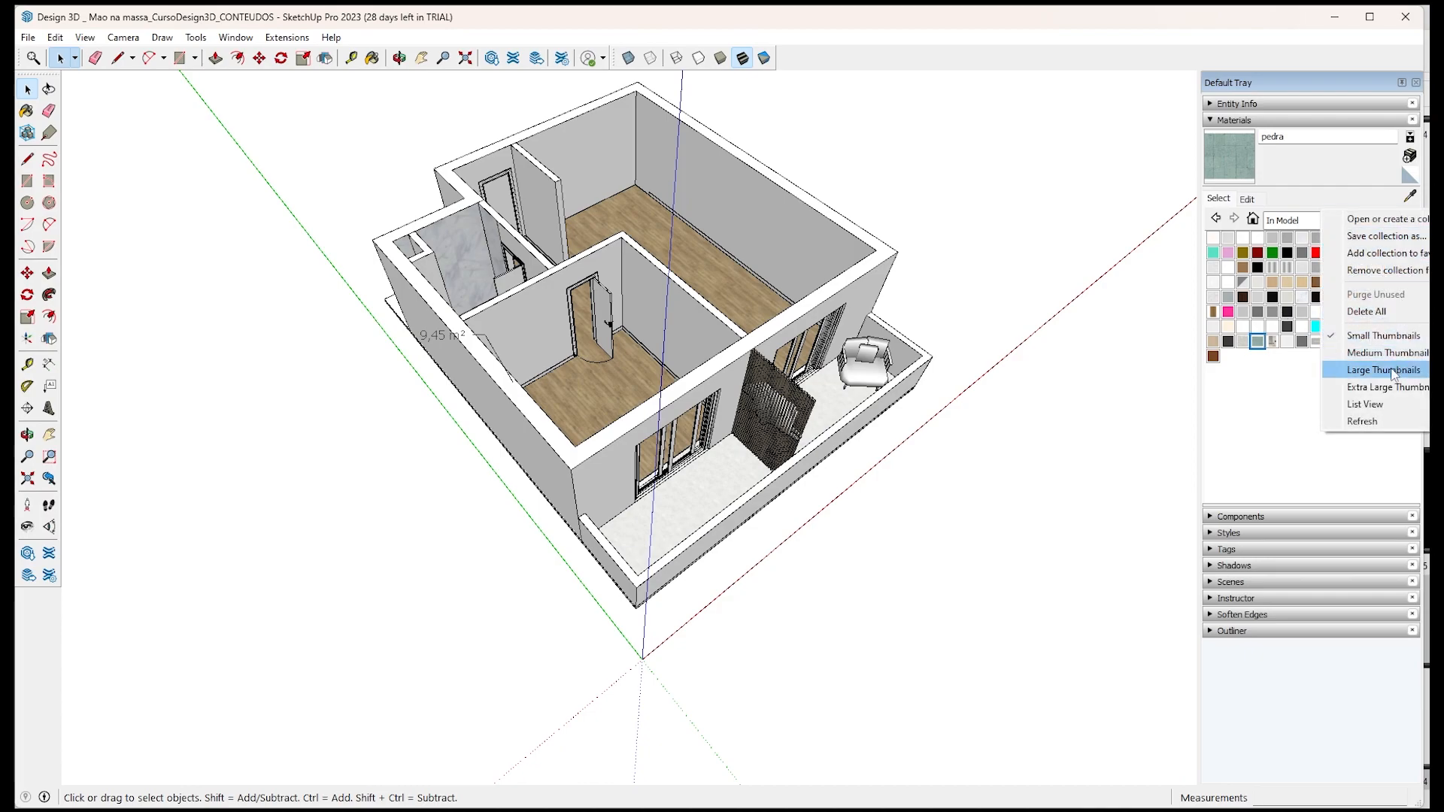
click(1393, 373)
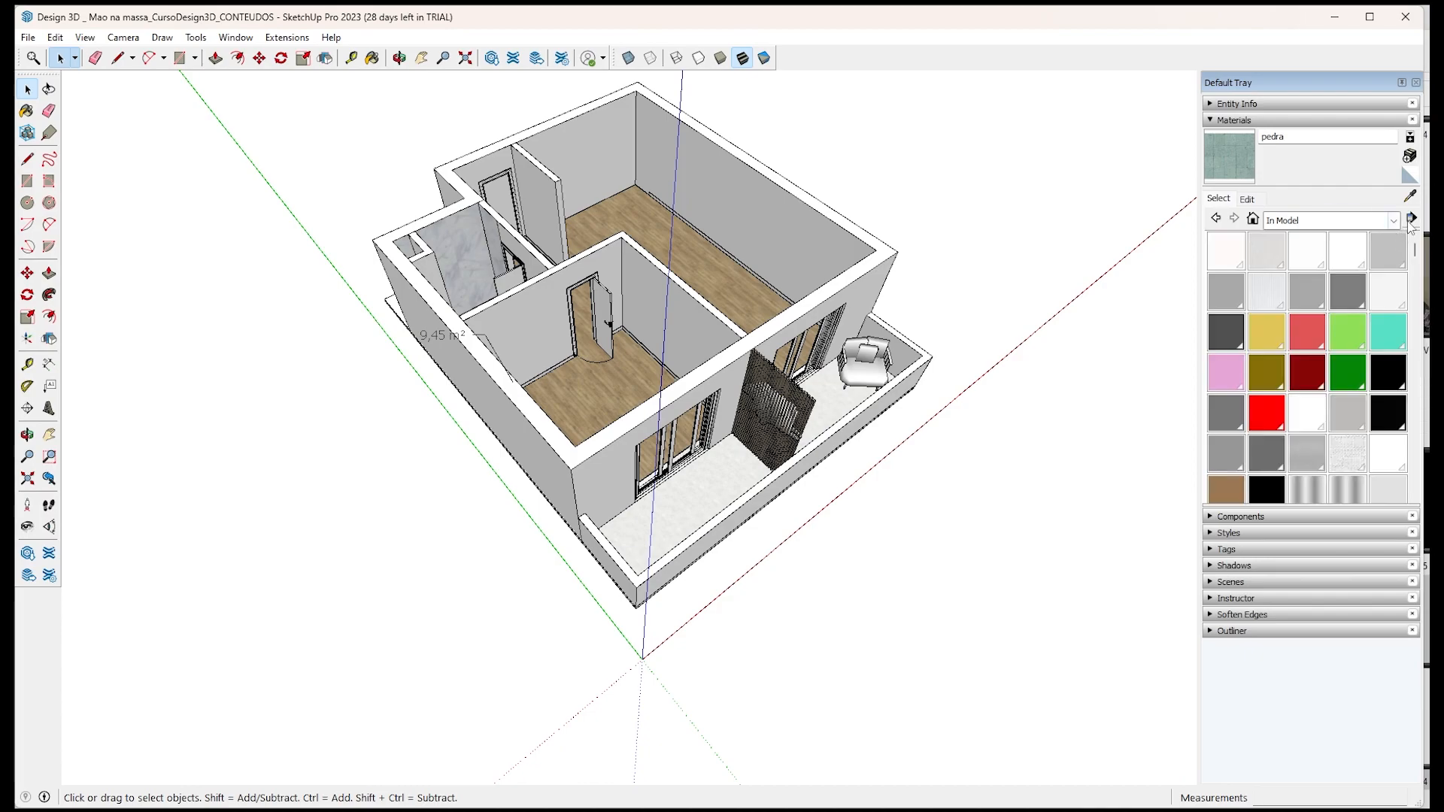
click(1411, 219)
click(1390, 384)
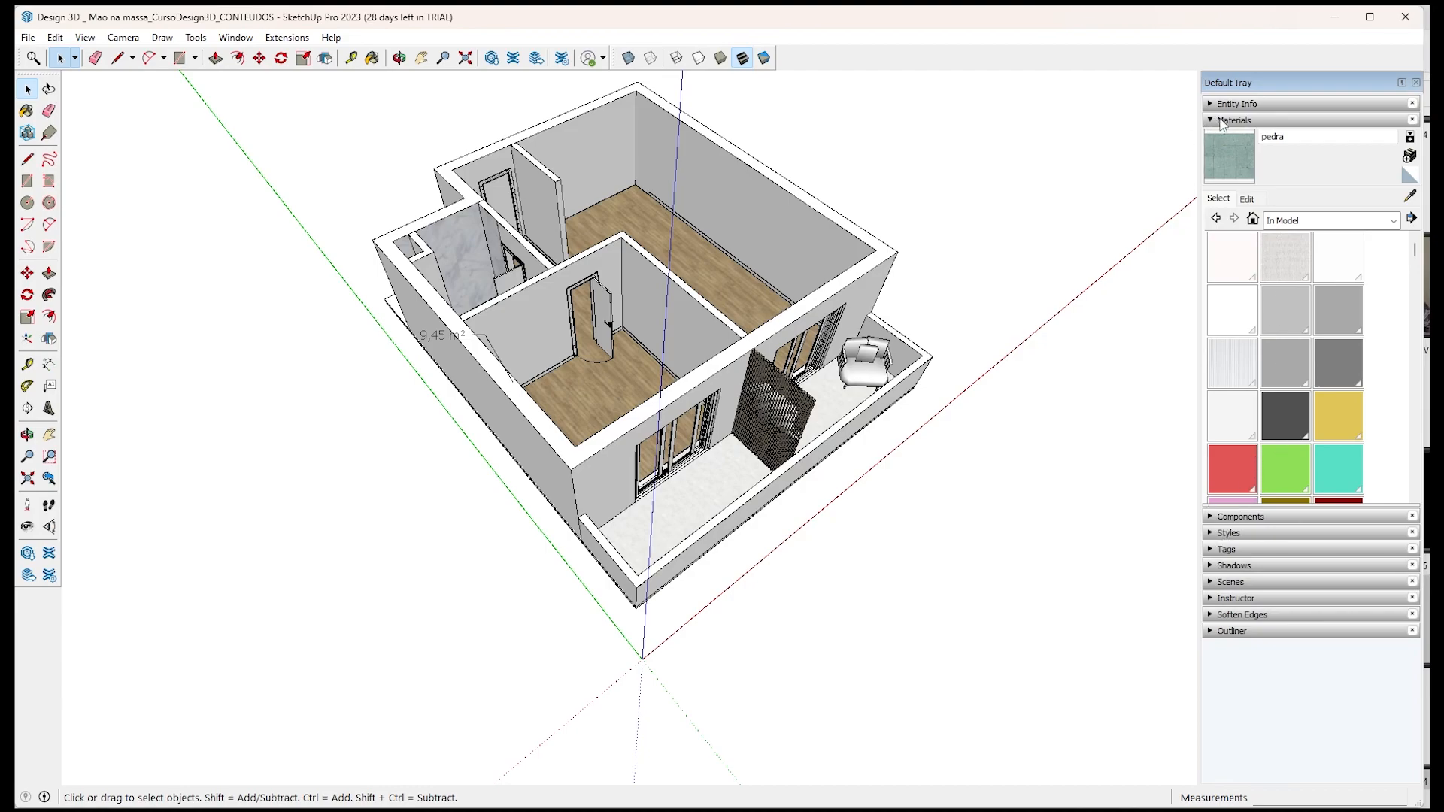
Switch from Materials to the Components section, preview the 3D Warehouse home page, and browse the In Model components.
click(1250, 120)
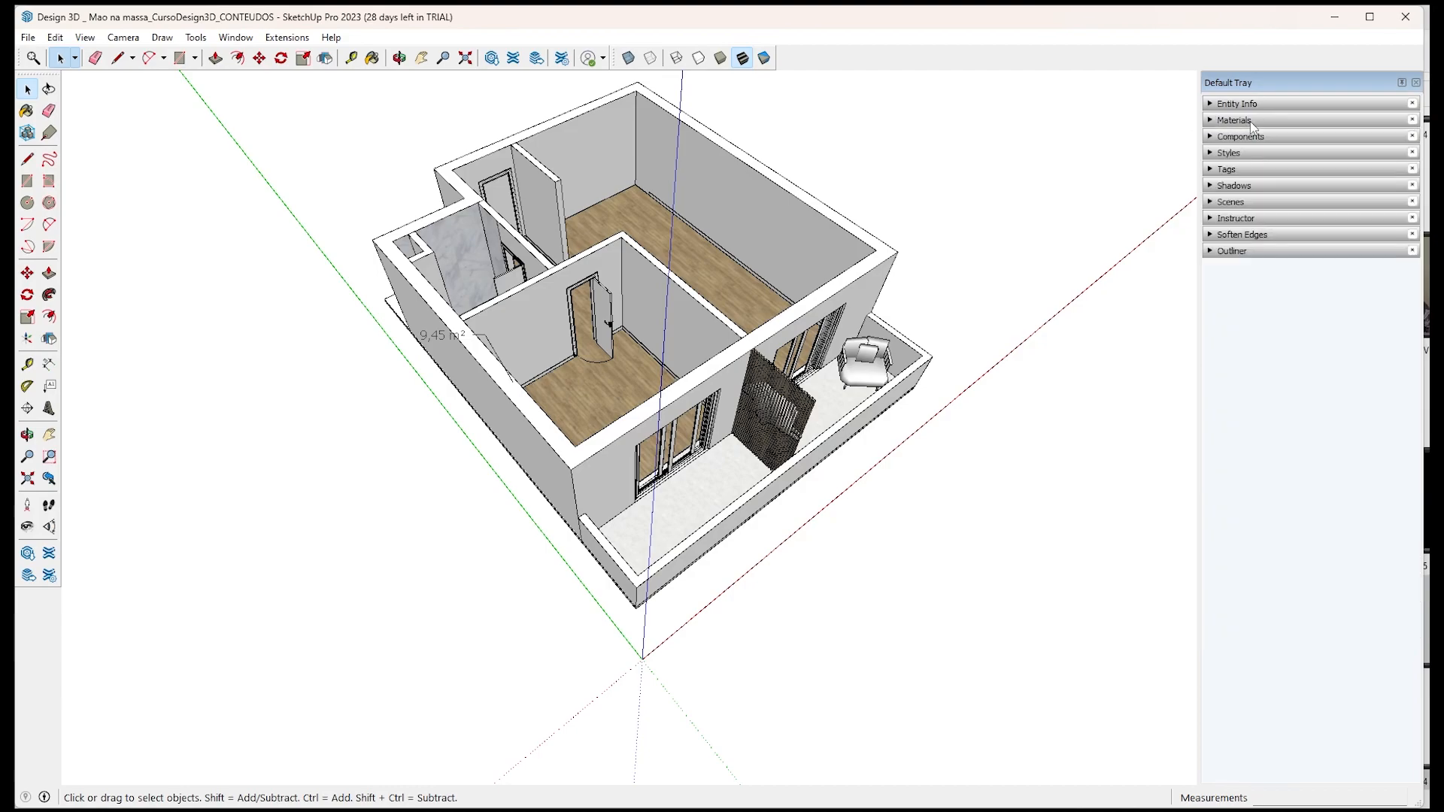
click(1241, 138)
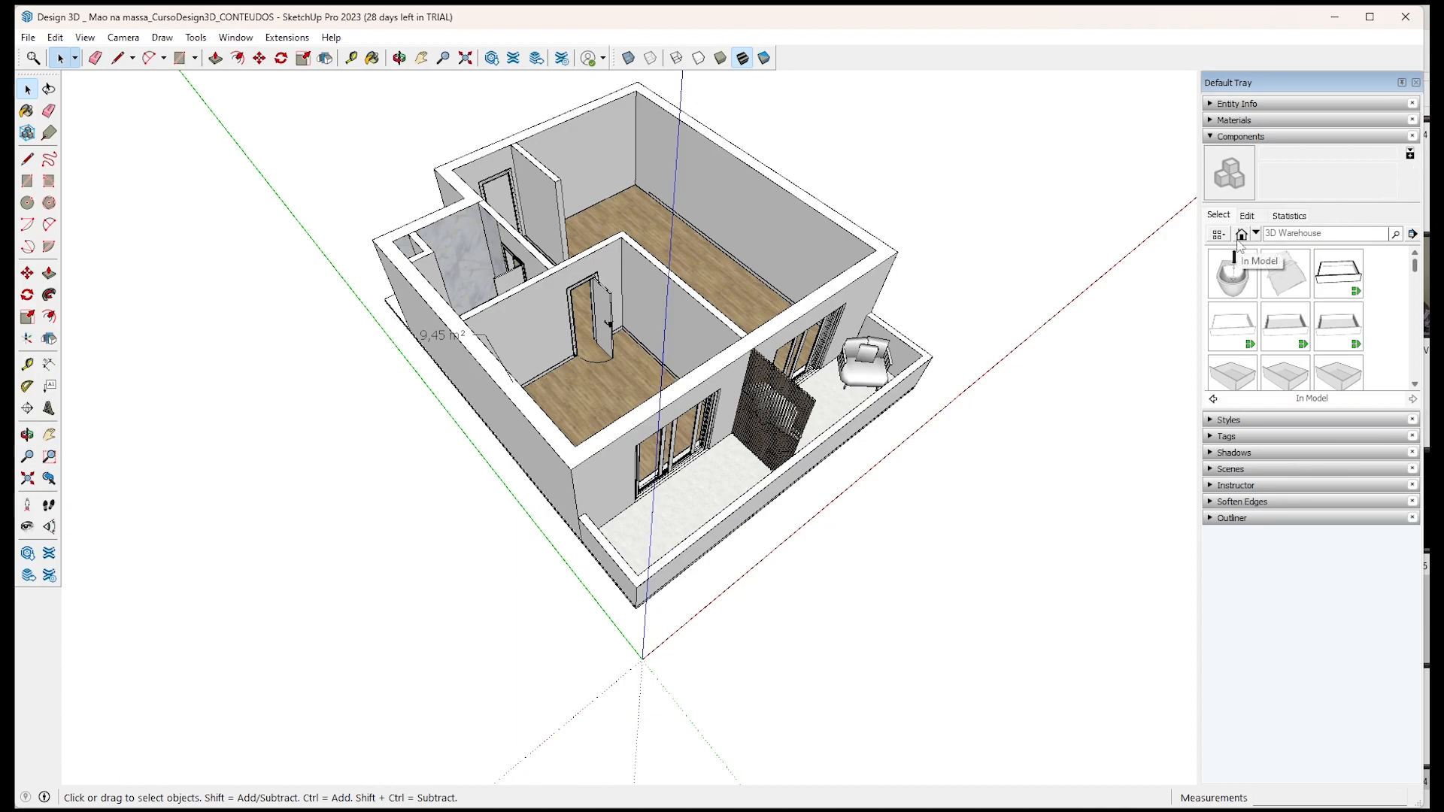
click(492, 57)
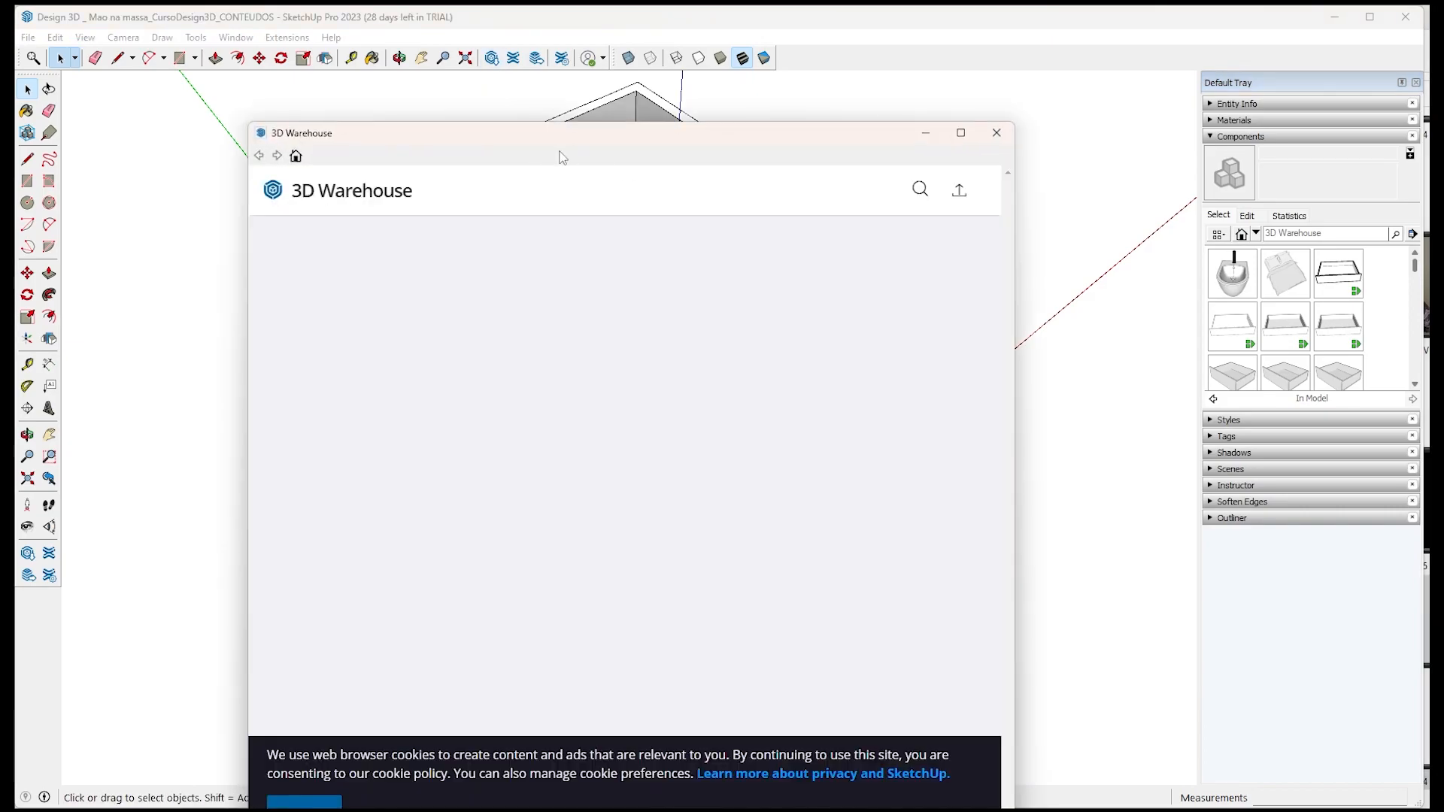
drag(690, 156, 724, 155)
click(372, 651)
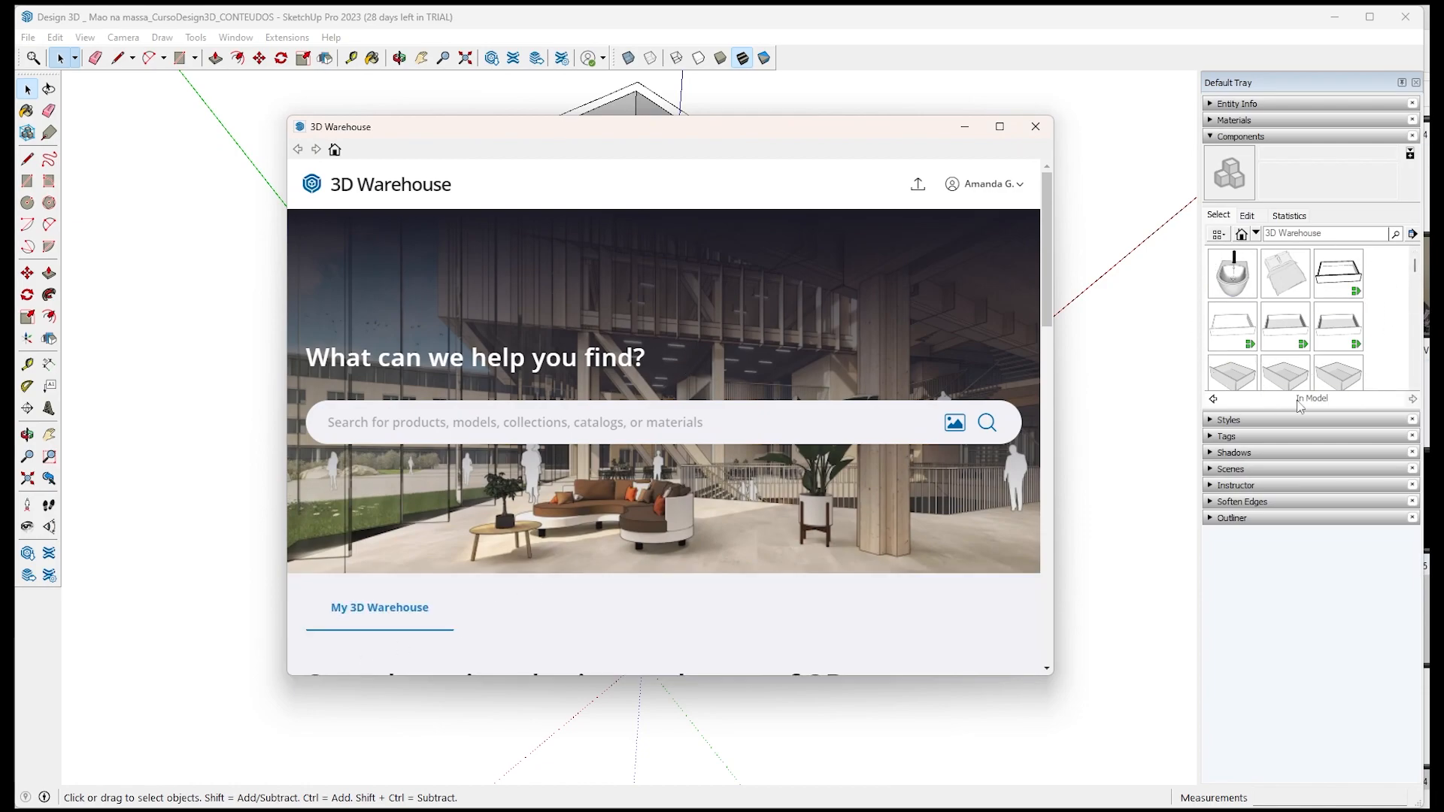
click(1035, 126)
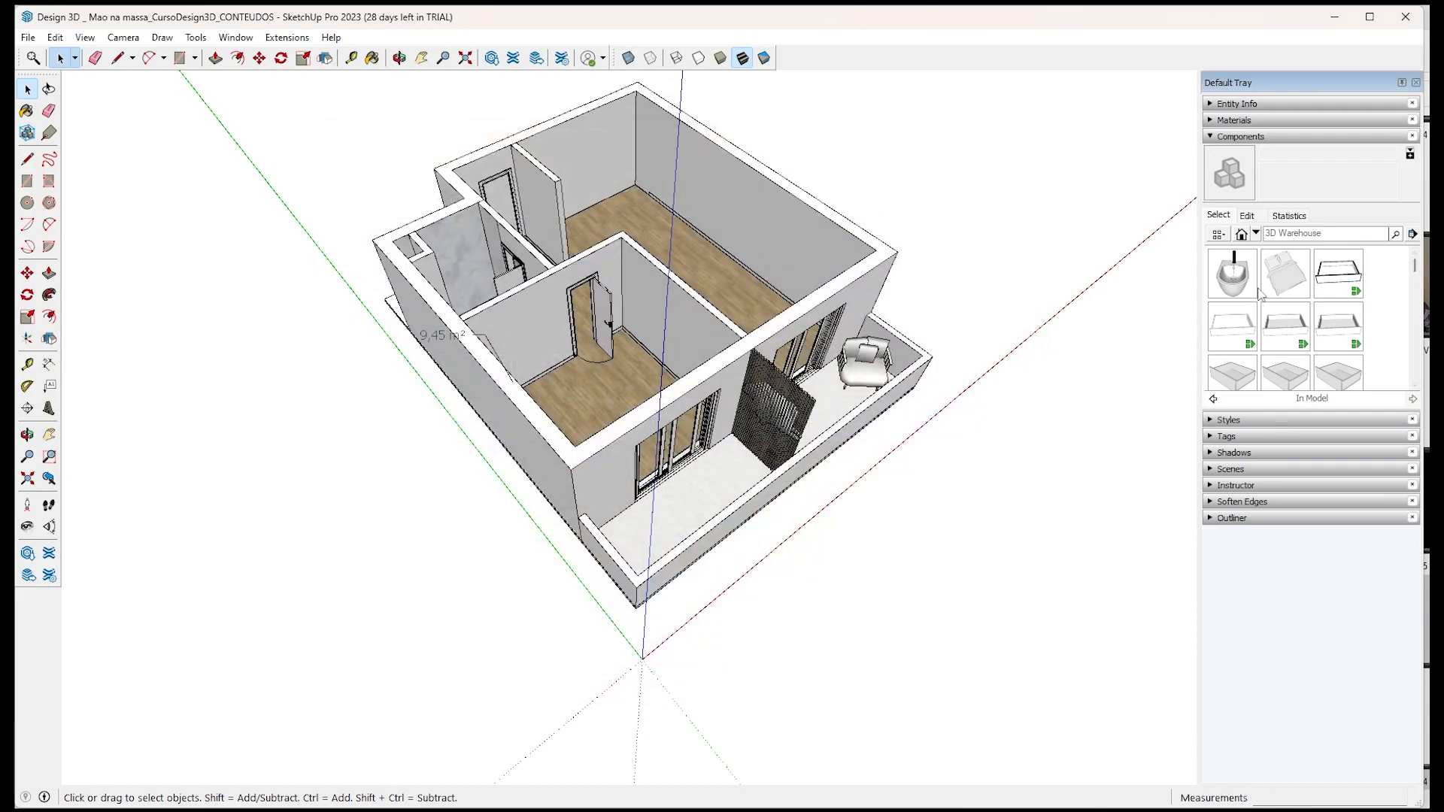
scroll(1312, 308, down, 3)
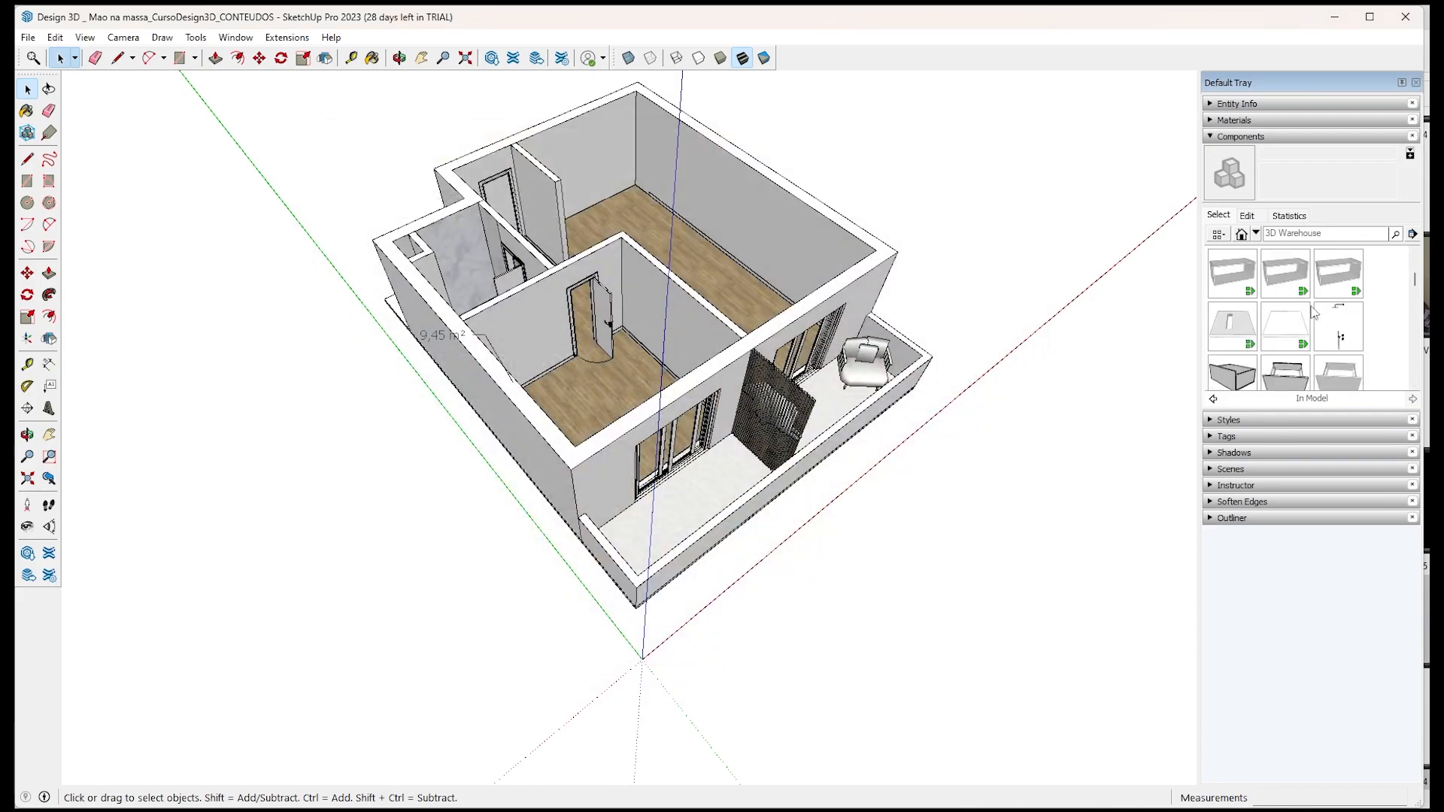
Make the MOB tag folder visible, inspect the furnished interior, and collapse the Tags section.
click(1224, 439)
click(1223, 548)
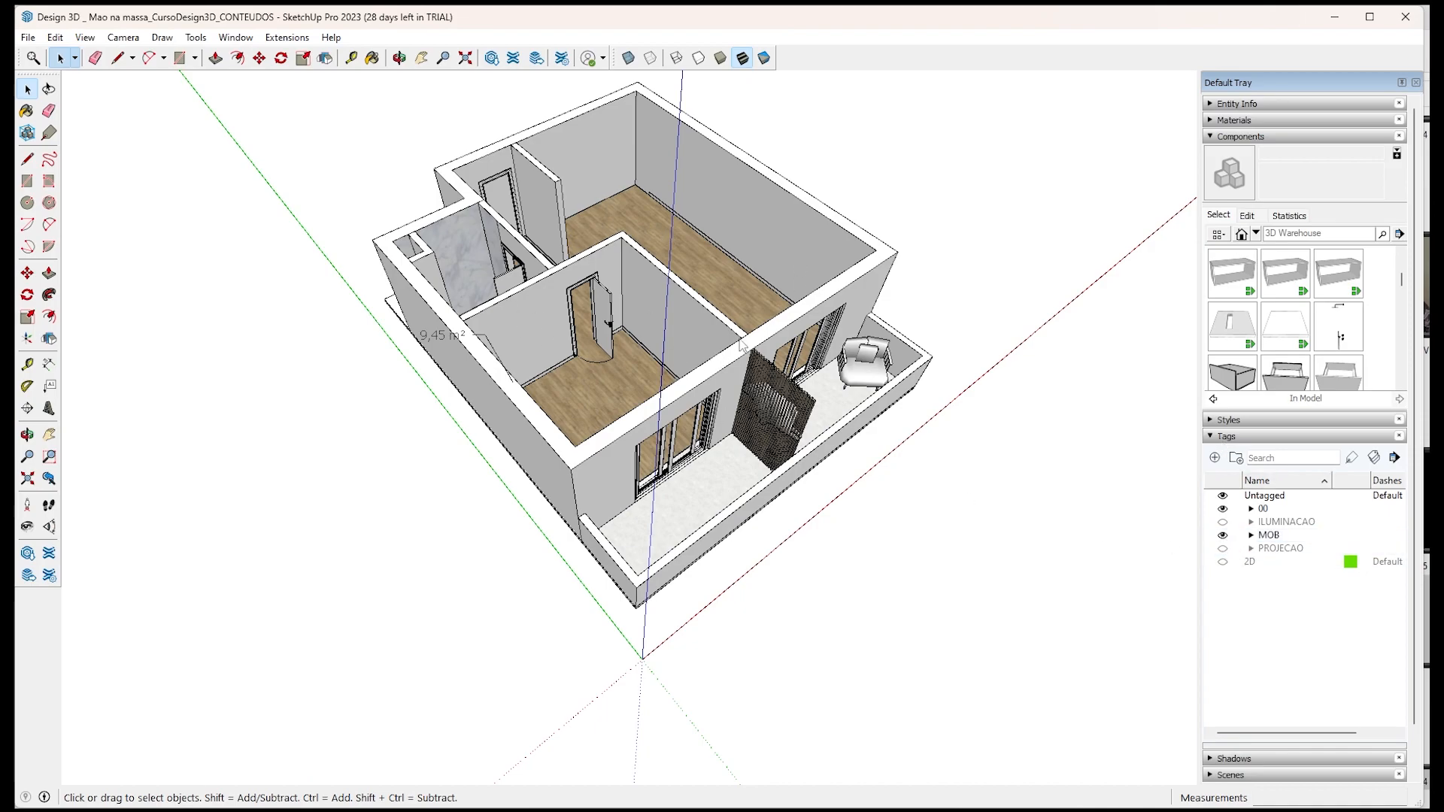
middle_drag(1175, 413, 895, 138)
scroll(820, 233, up, 5)
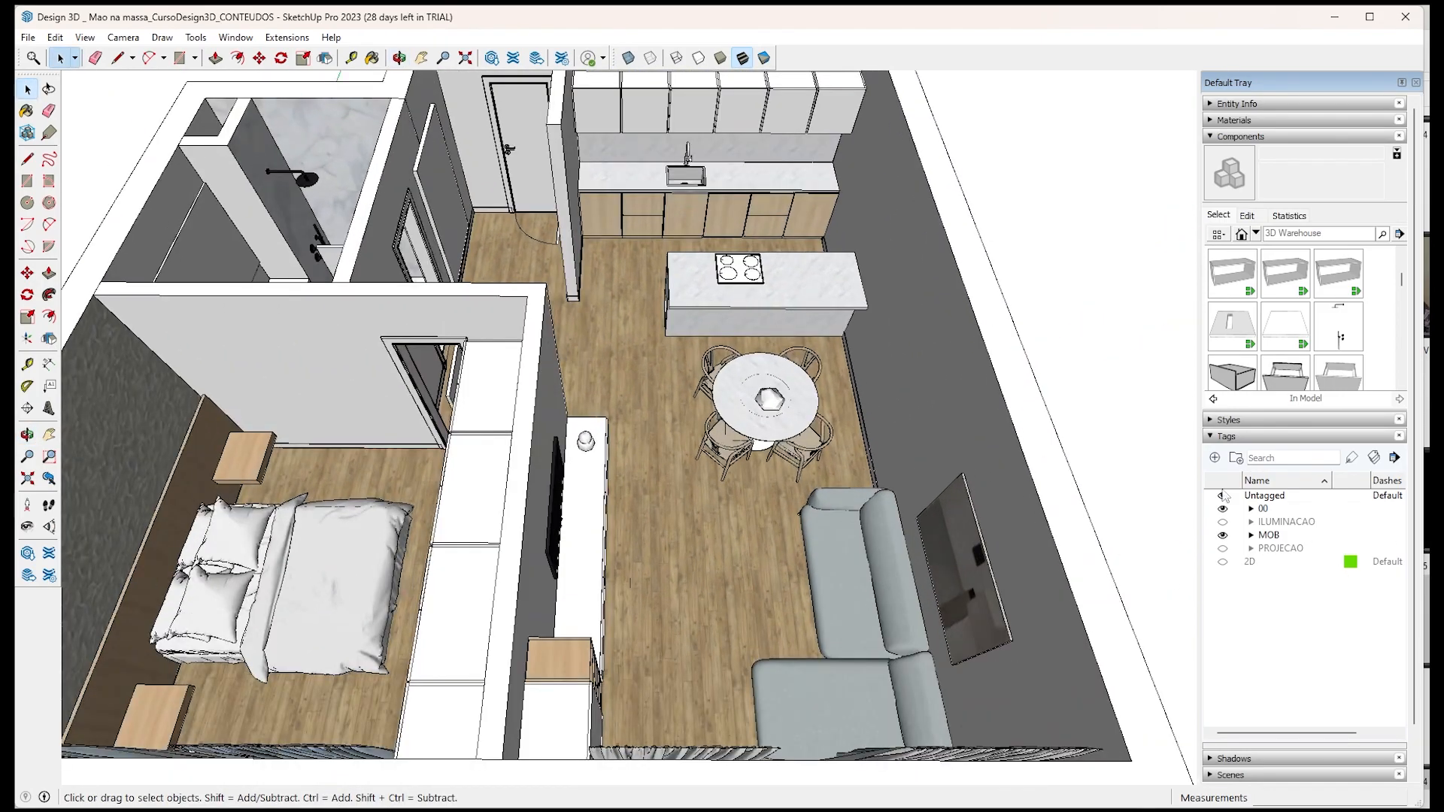
click(1227, 437)
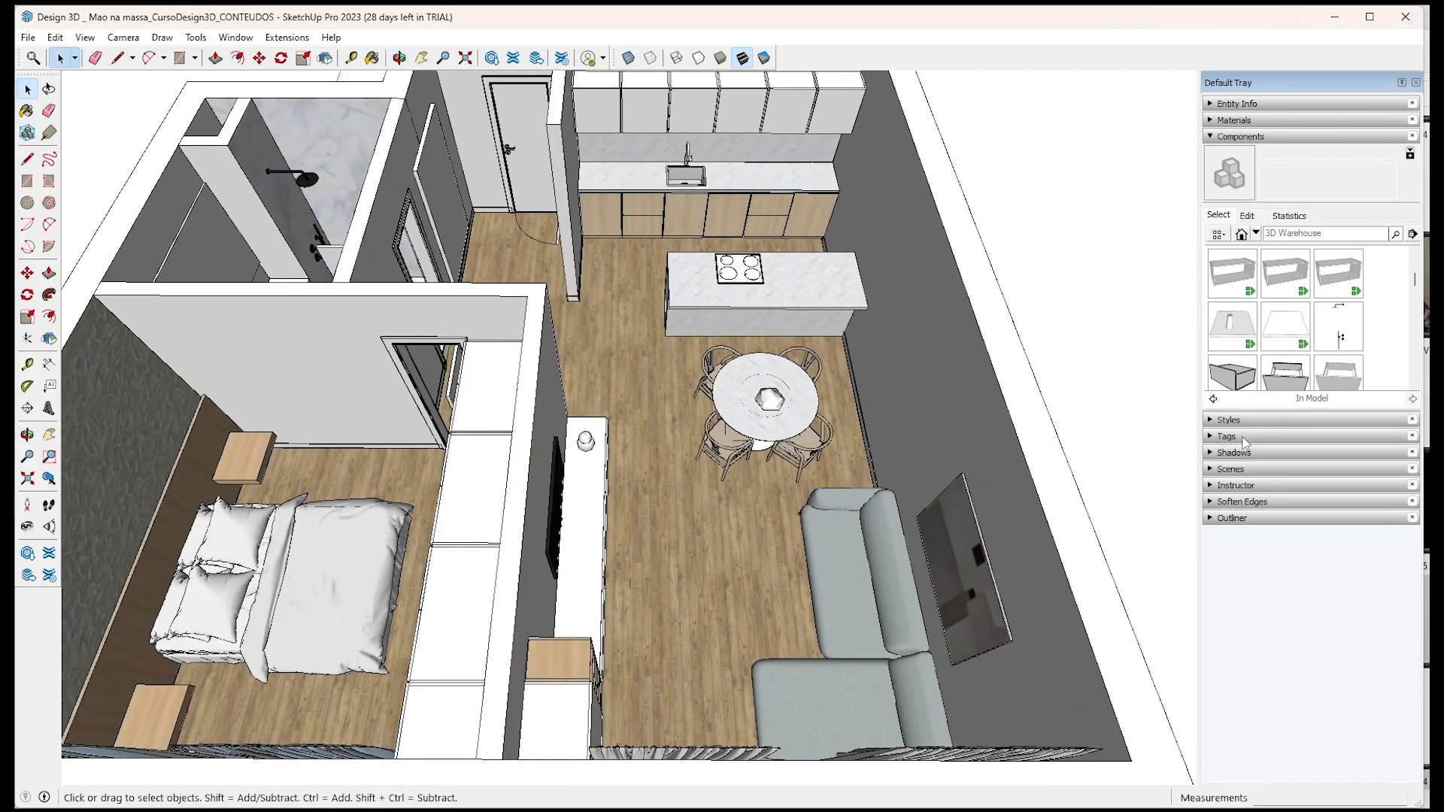
Browse the In Model components and place the Gourmet+Touch faucet on the kitchen island.
middle_drag(896, 396, 608, 460)
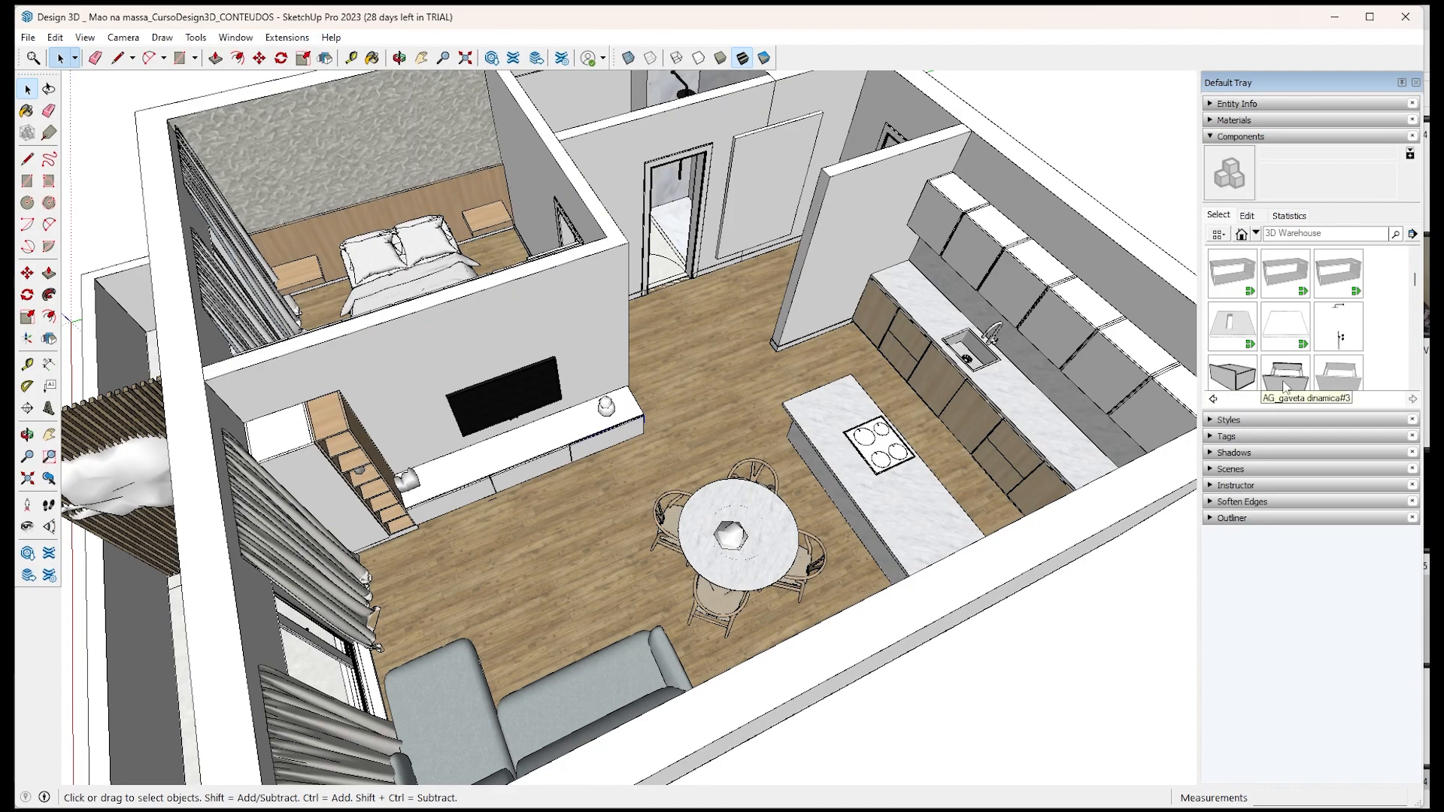
scroll(1354, 342, down, 2)
scroll(1350, 342, down, 3)
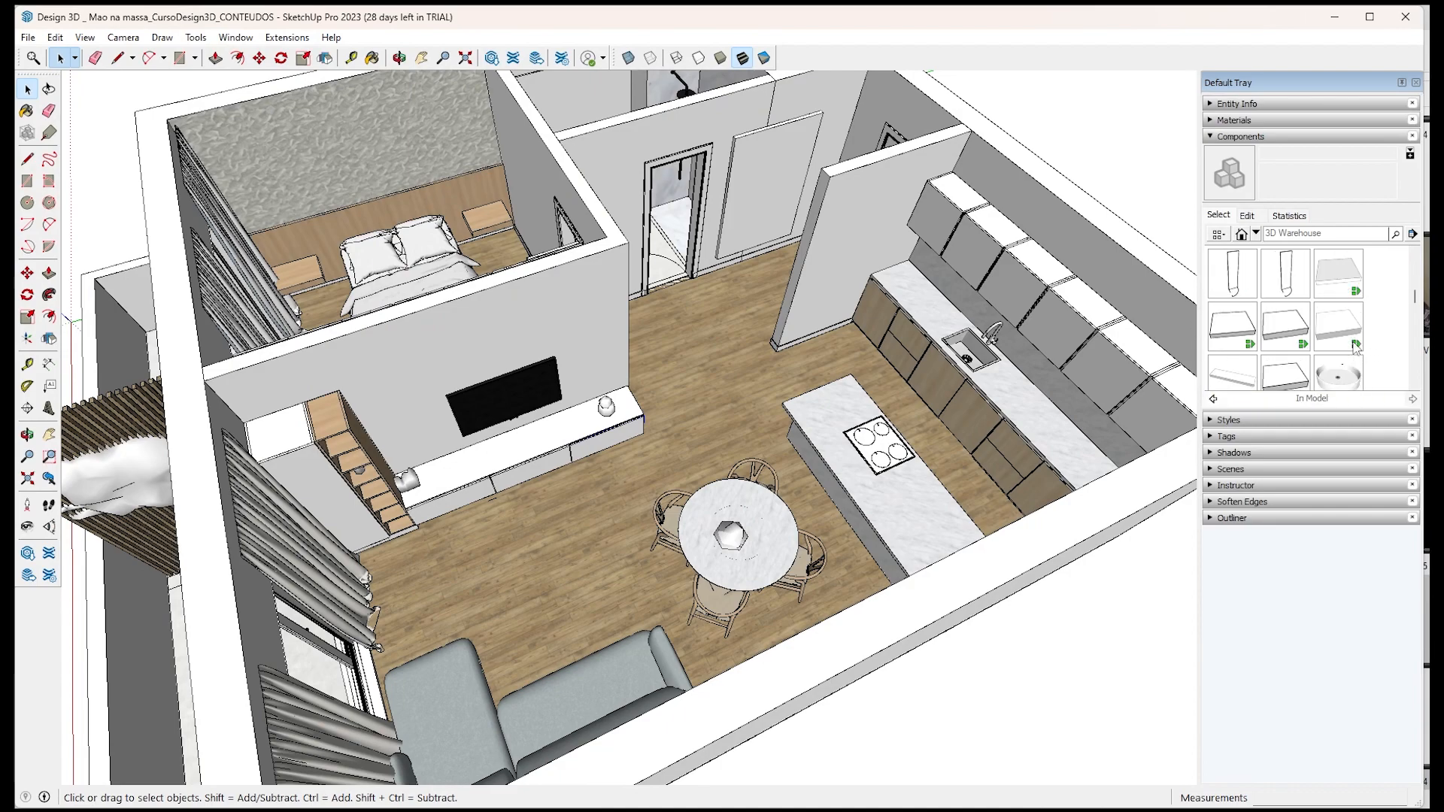
scroll(1335, 338, down, 4)
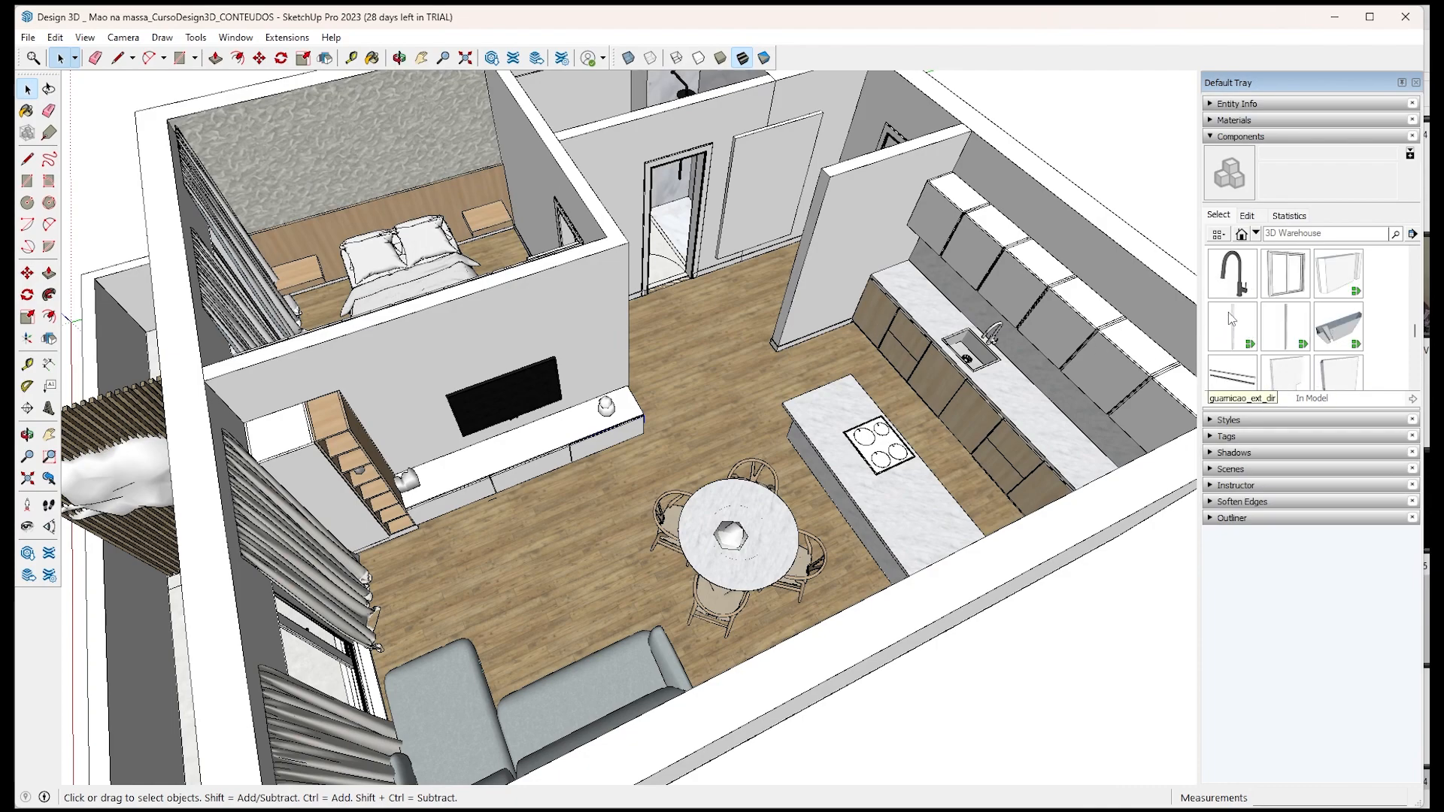
click(1240, 291)
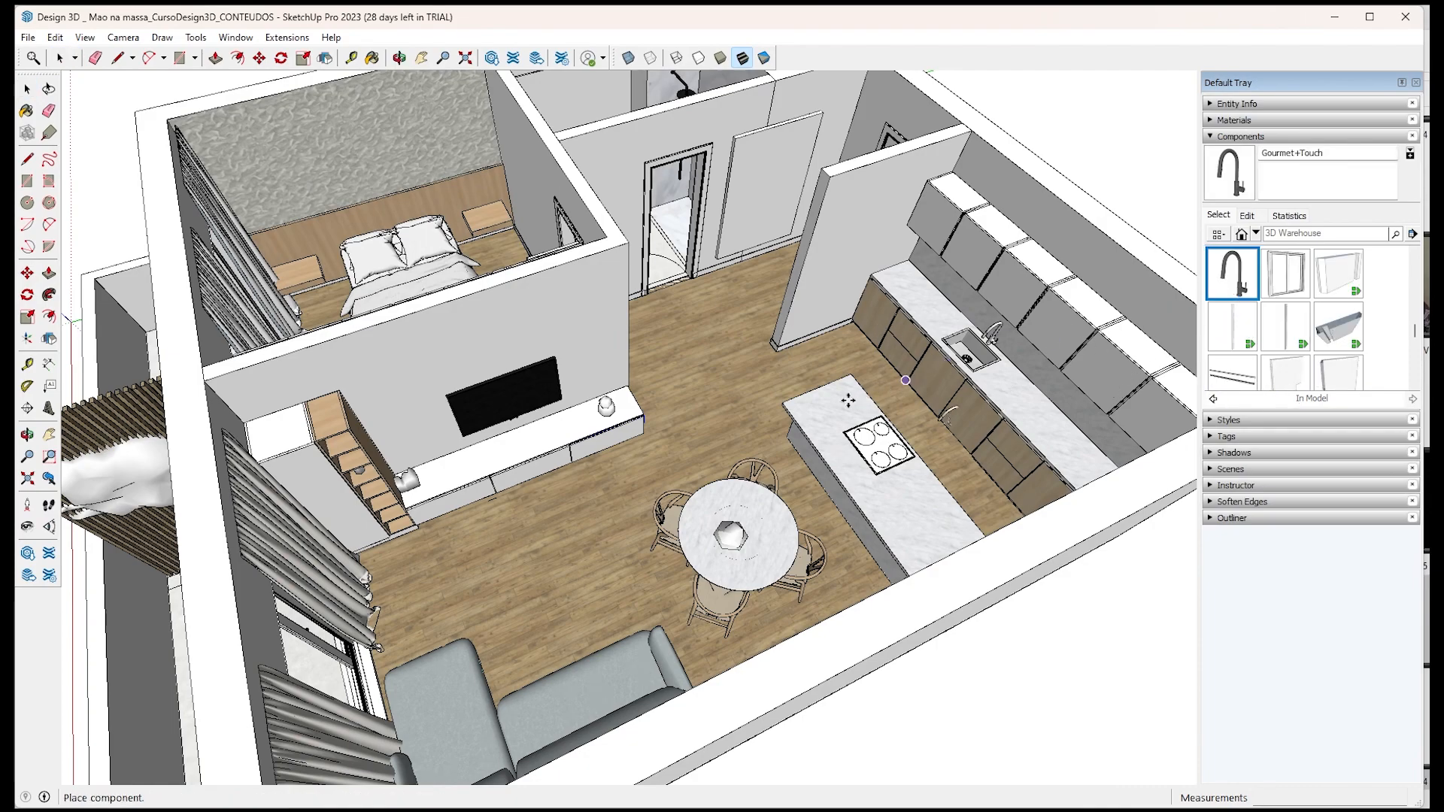
click(823, 401)
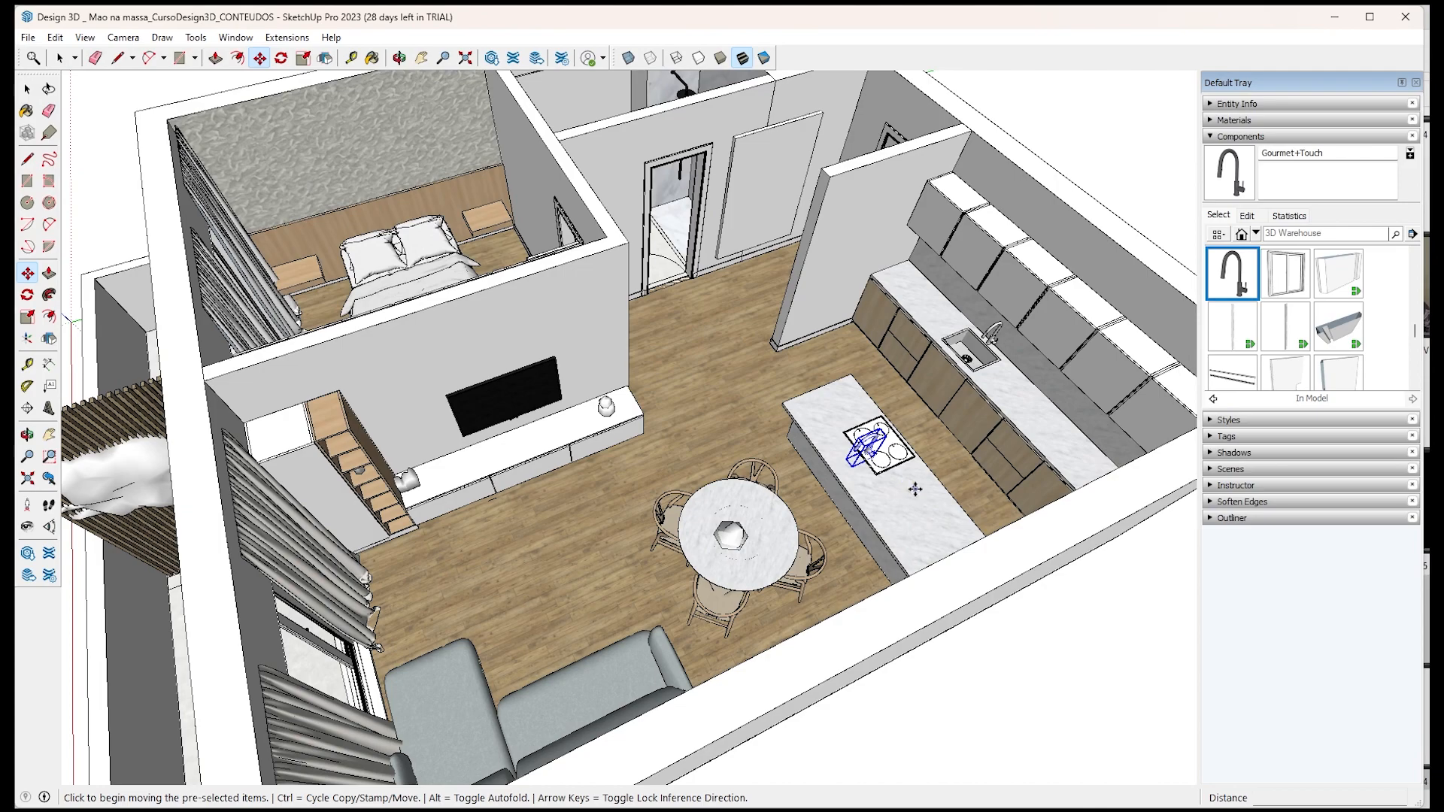
Try moving the trial faucet away from the island's cooktop and delete it from the model.
click(912, 489)
click(887, 262)
key(space)
key(Delete)
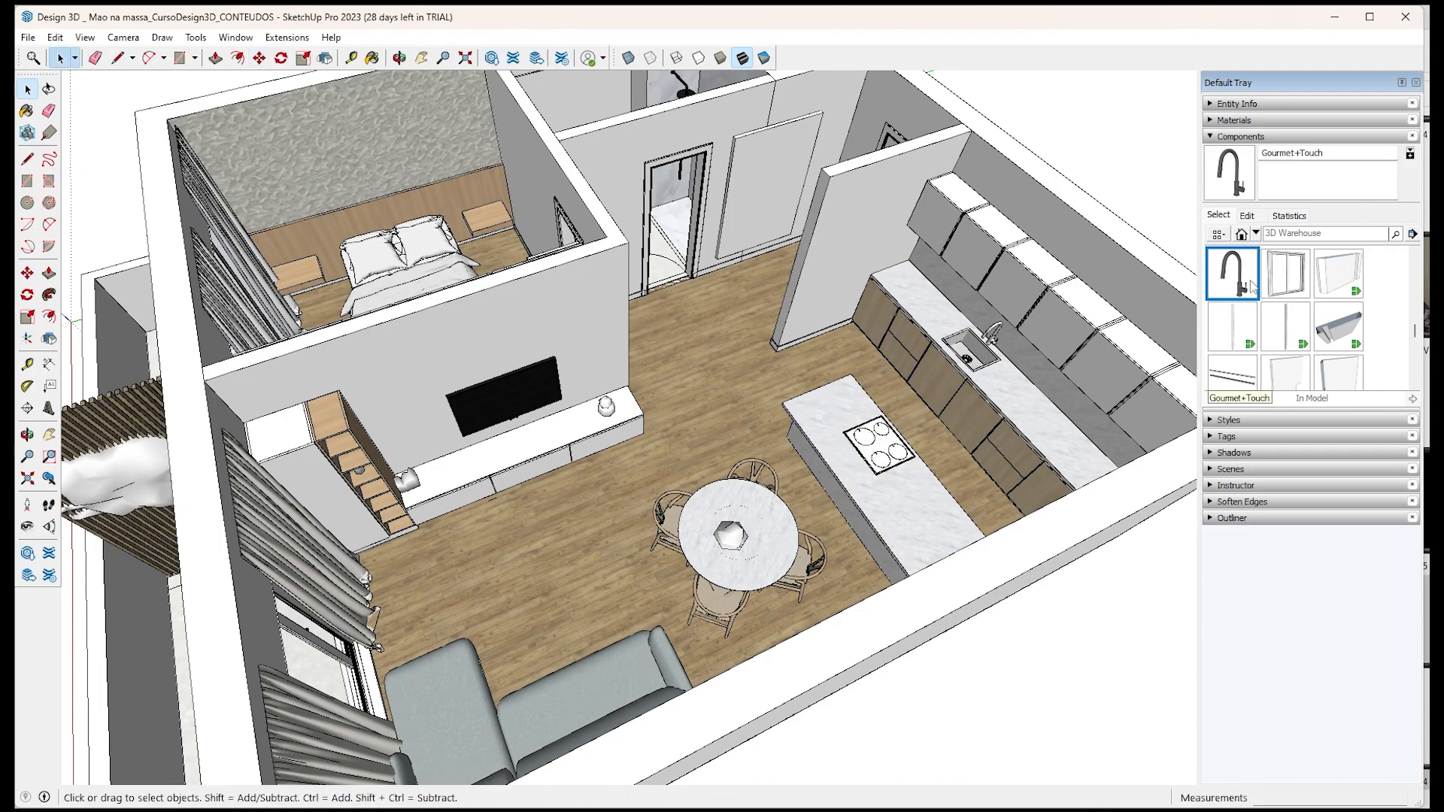
Show the AG_Blocos Goularq component collection, look into its 3d novos folder, and return to the In Model components.
click(1258, 235)
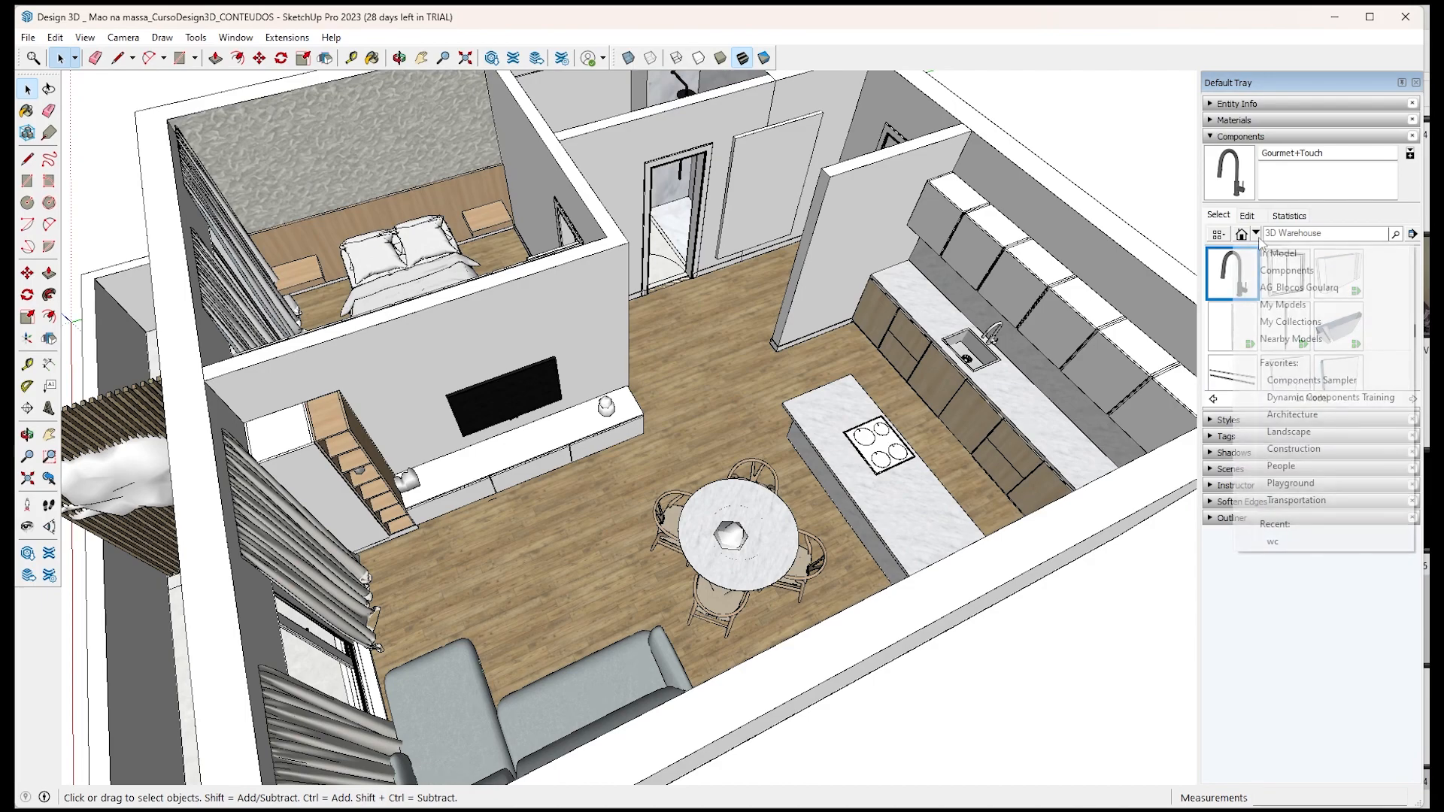
click(1304, 290)
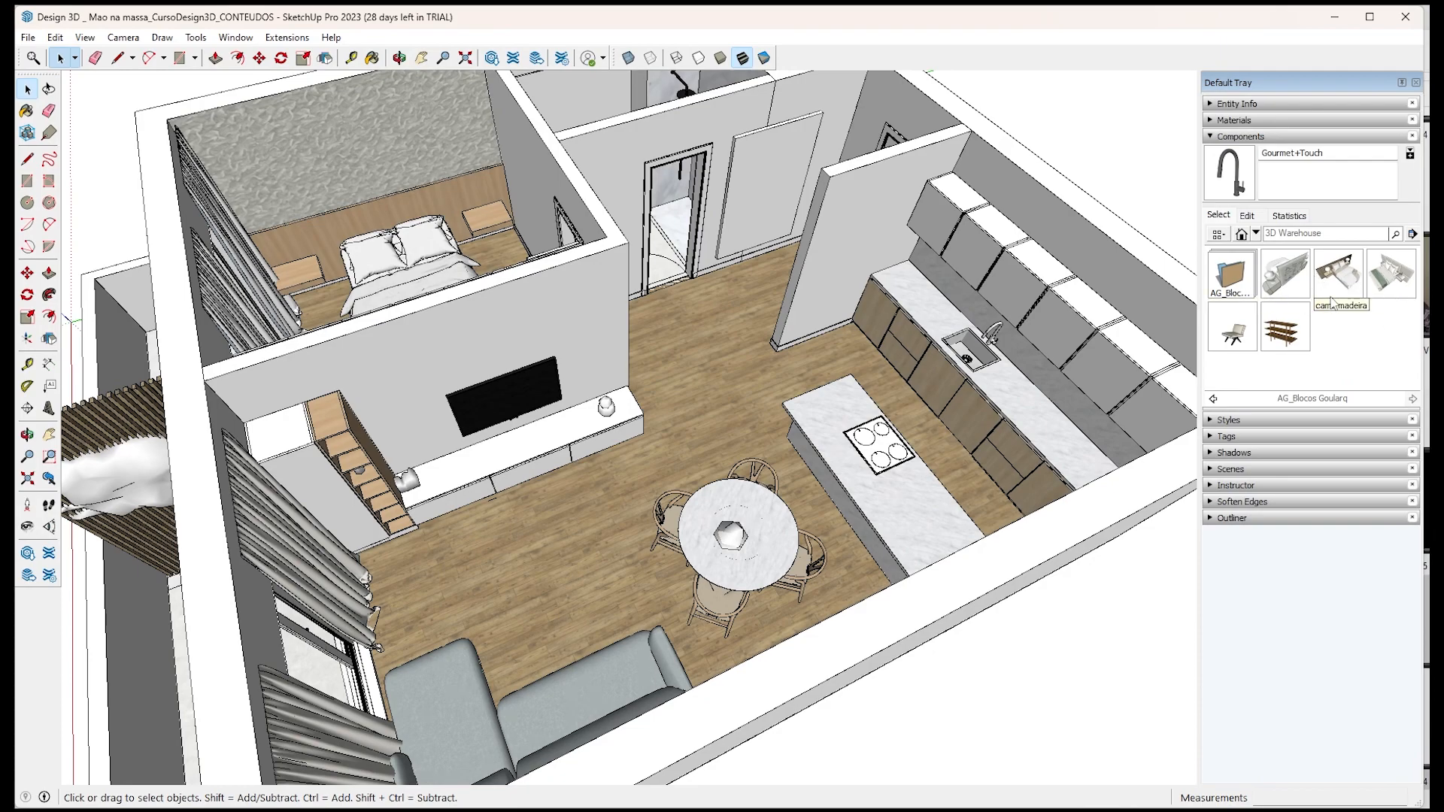
click(1246, 294)
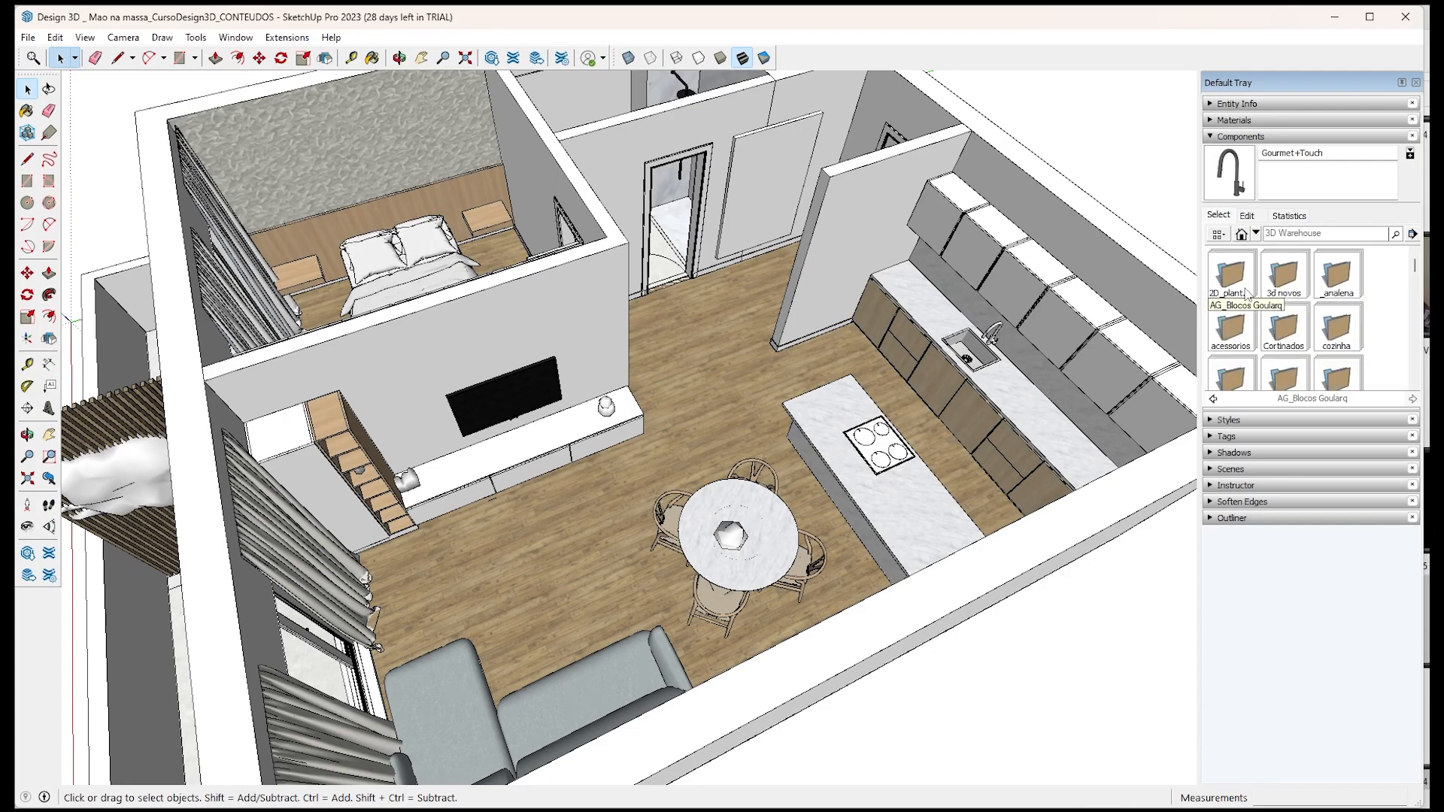
click(1295, 283)
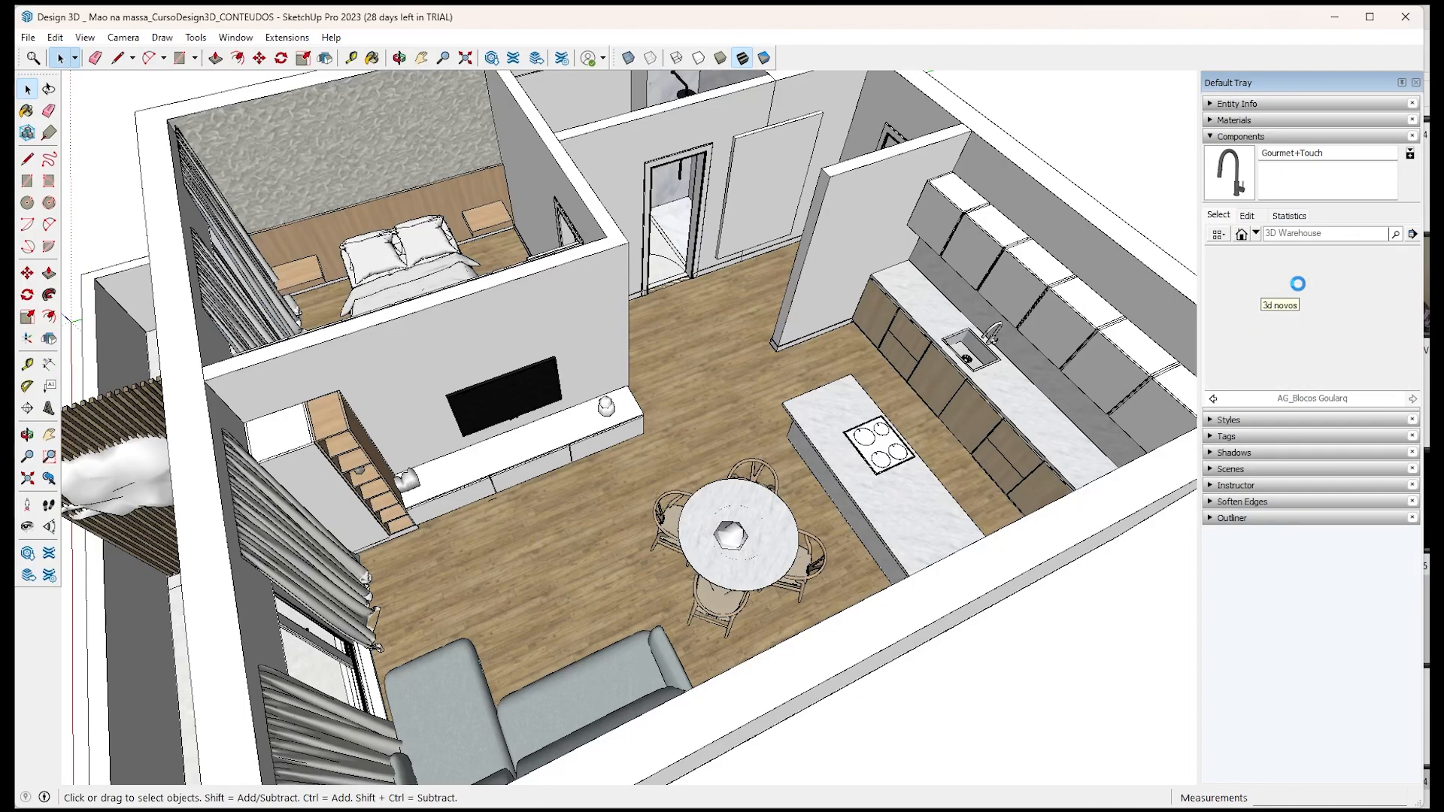
click(1242, 235)
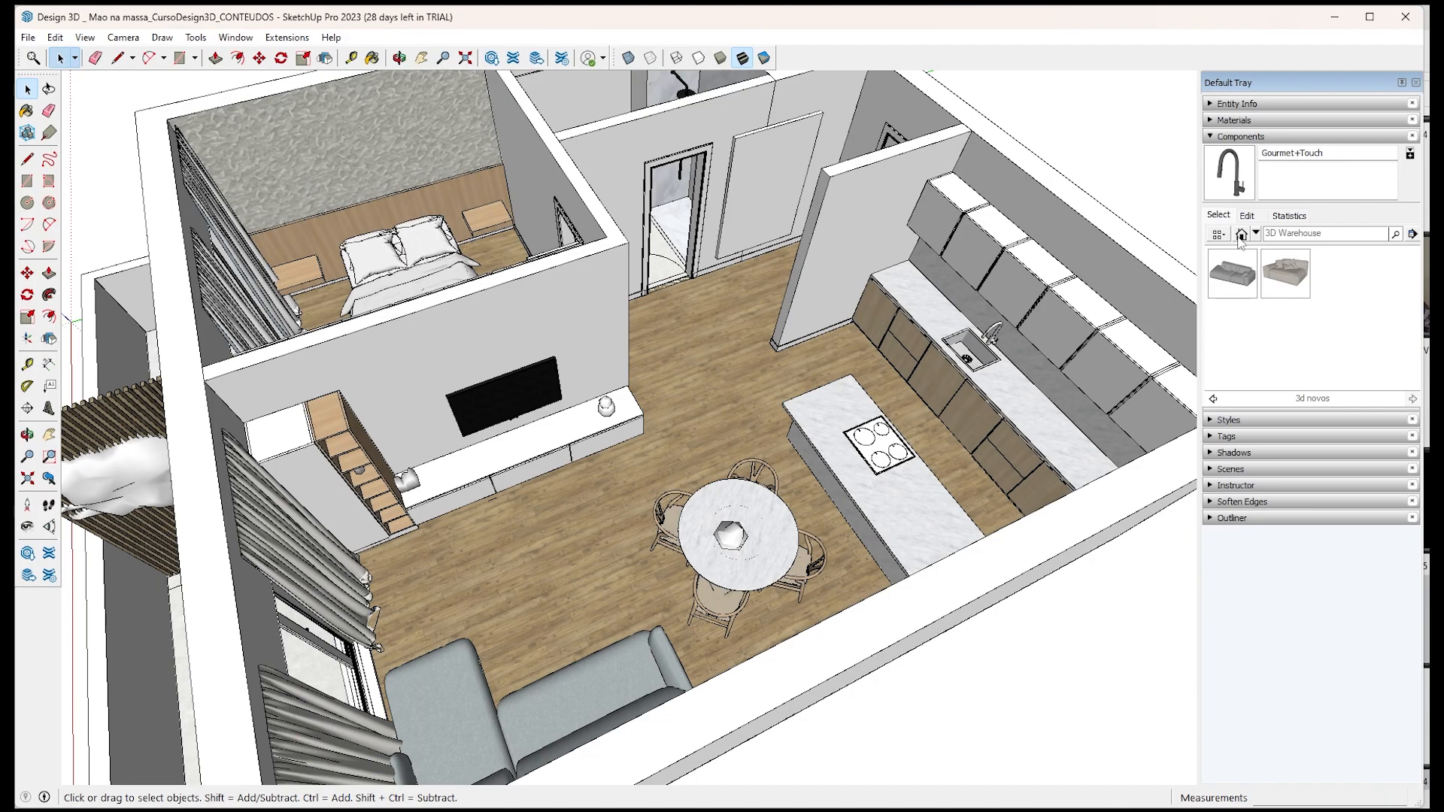
Go back to the AG_Blocos Goularq collection, look through its subfolders, and browse the cozinha components.
click(1255, 235)
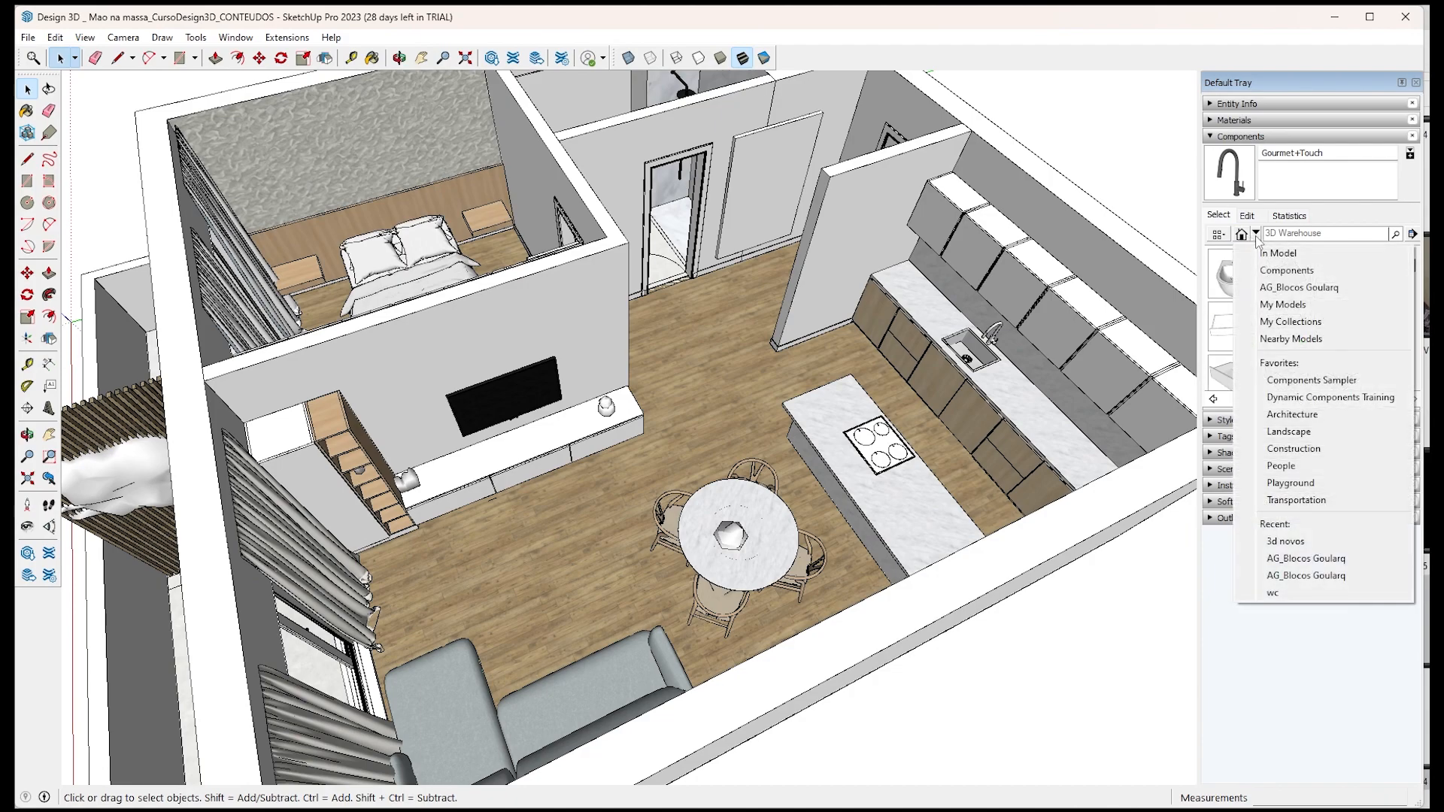
click(1297, 289)
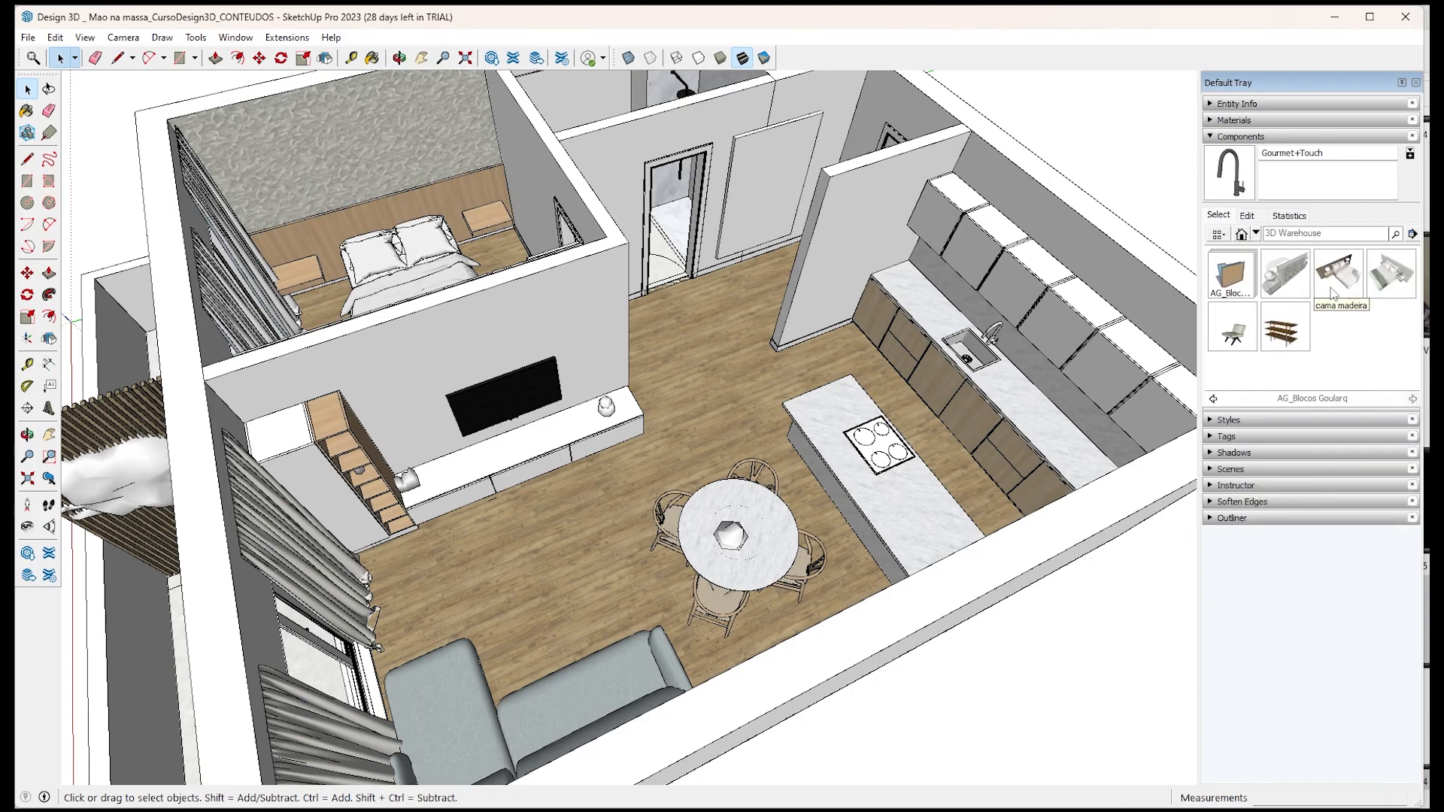
scroll(1310, 346, down, 3)
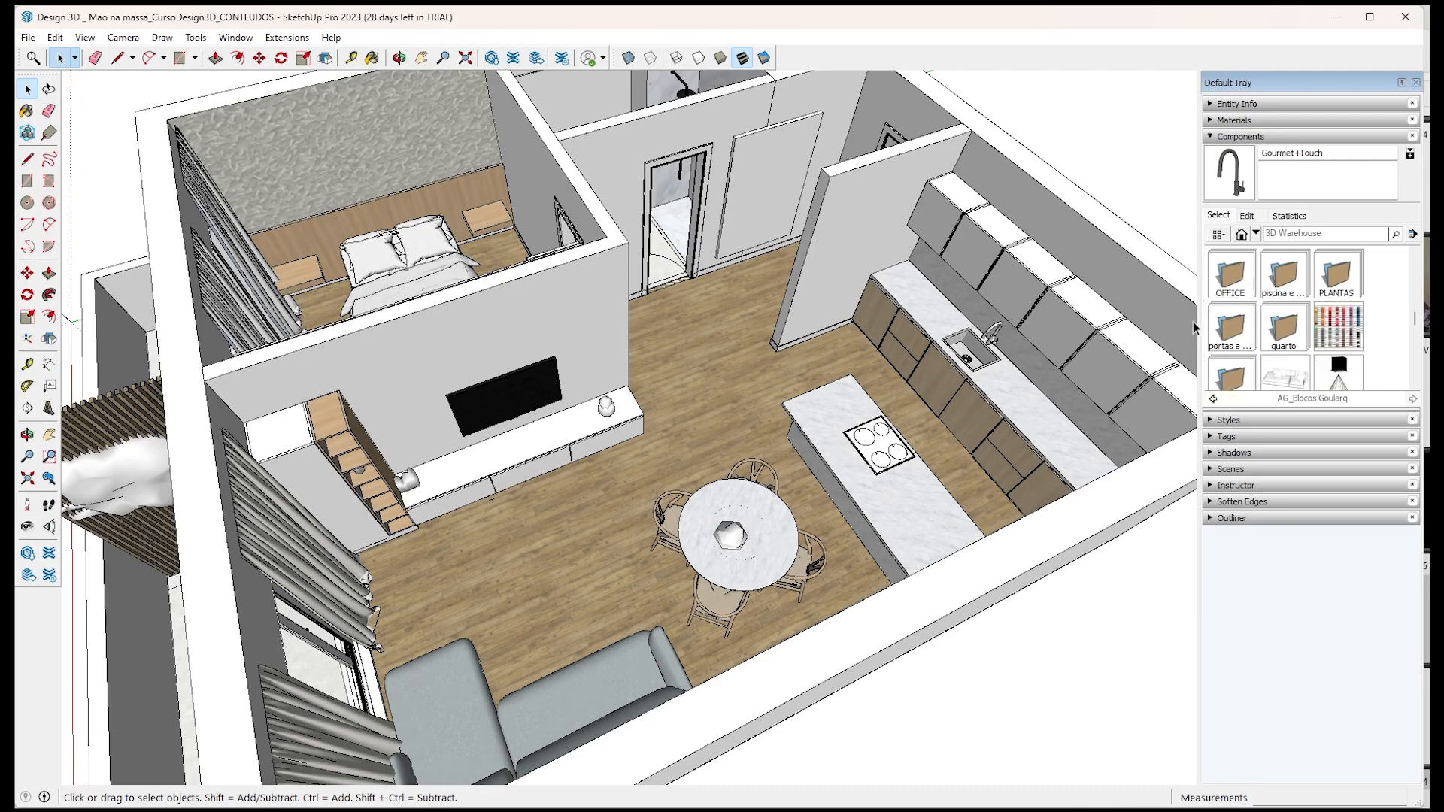
scroll(1360, 370, down, 2)
scroll(1324, 361, up, 5)
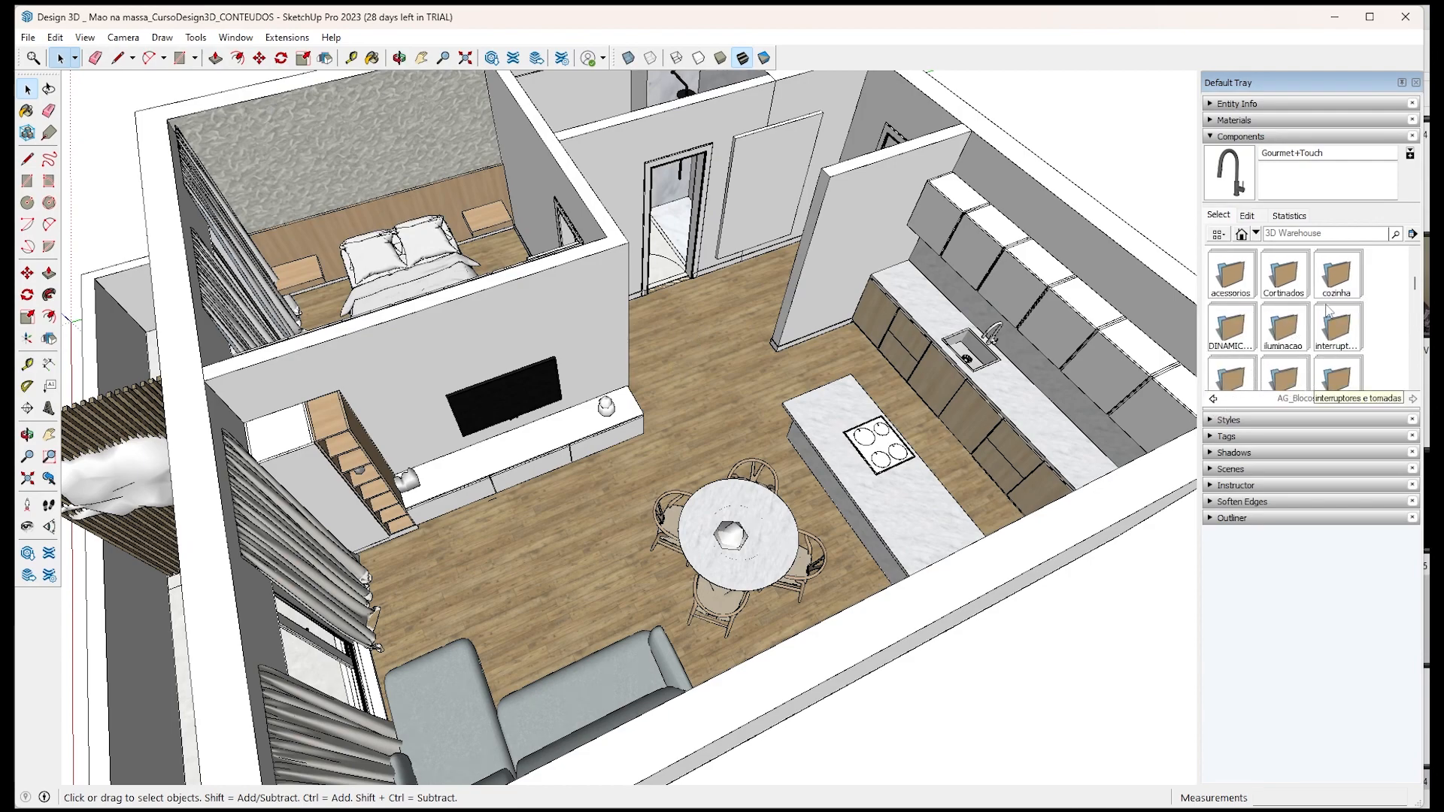
click(1347, 277)
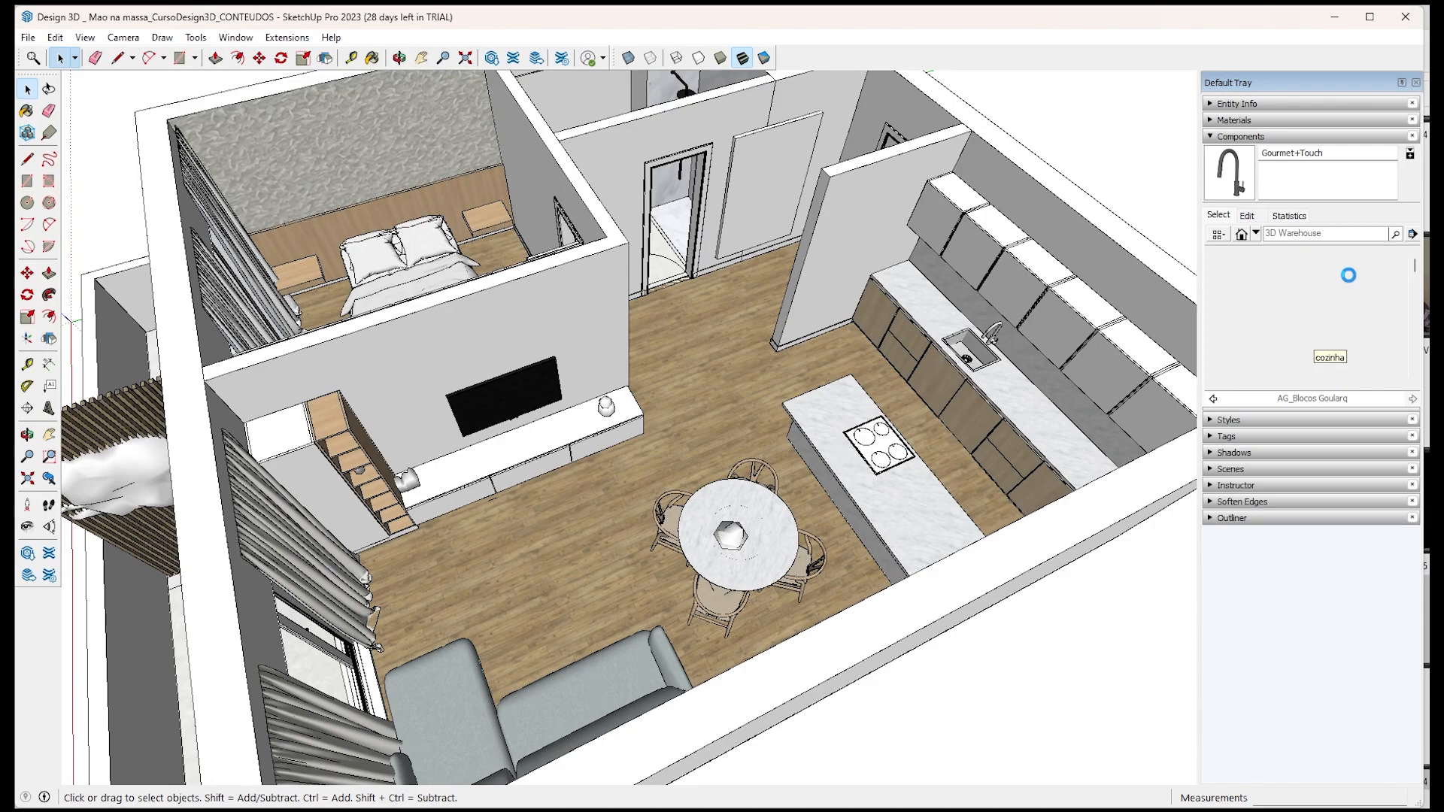
scroll(1367, 292, down, 2)
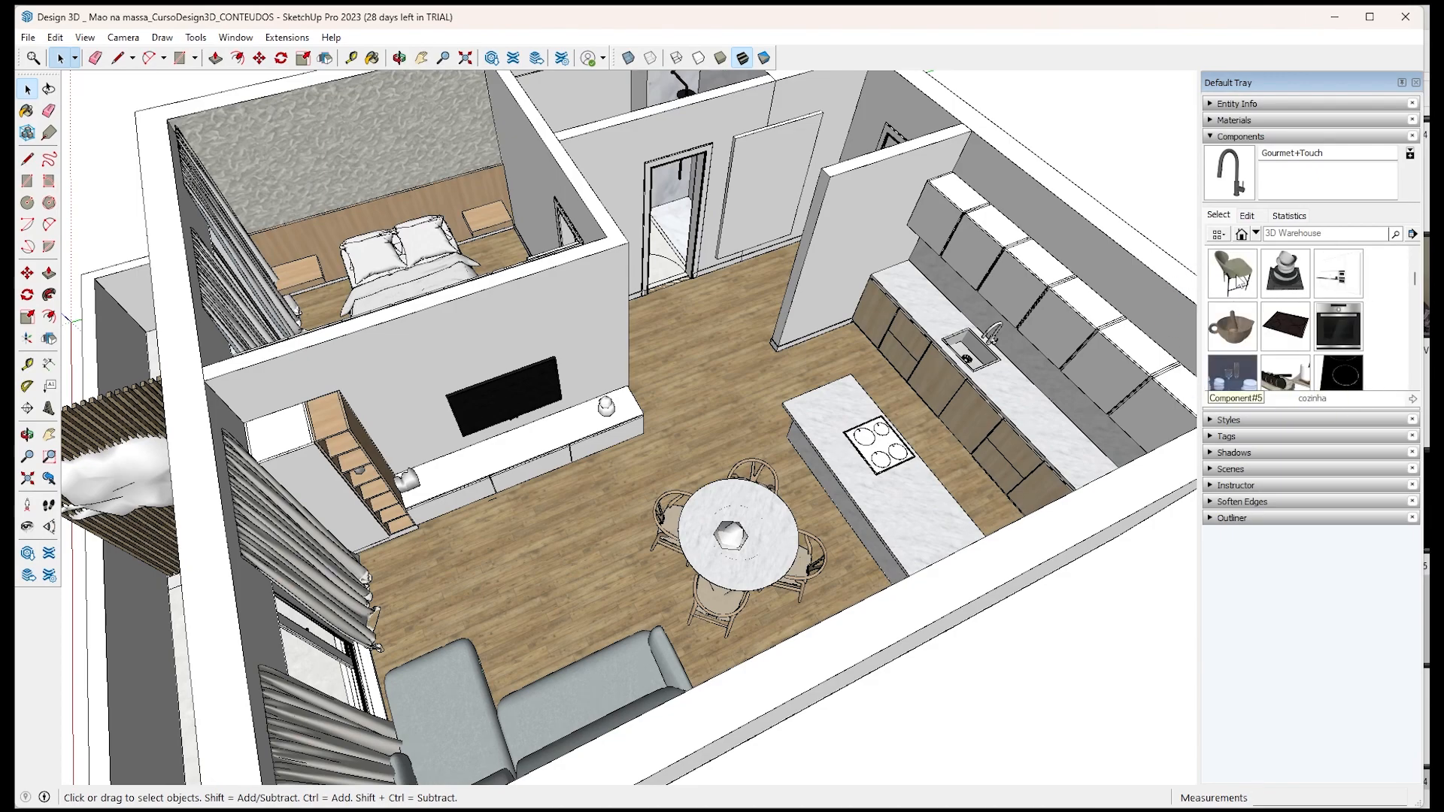
Place the green upholstered bar stool from the cozinha collection beside the kitchen island, near the dining table.
click(1232, 274)
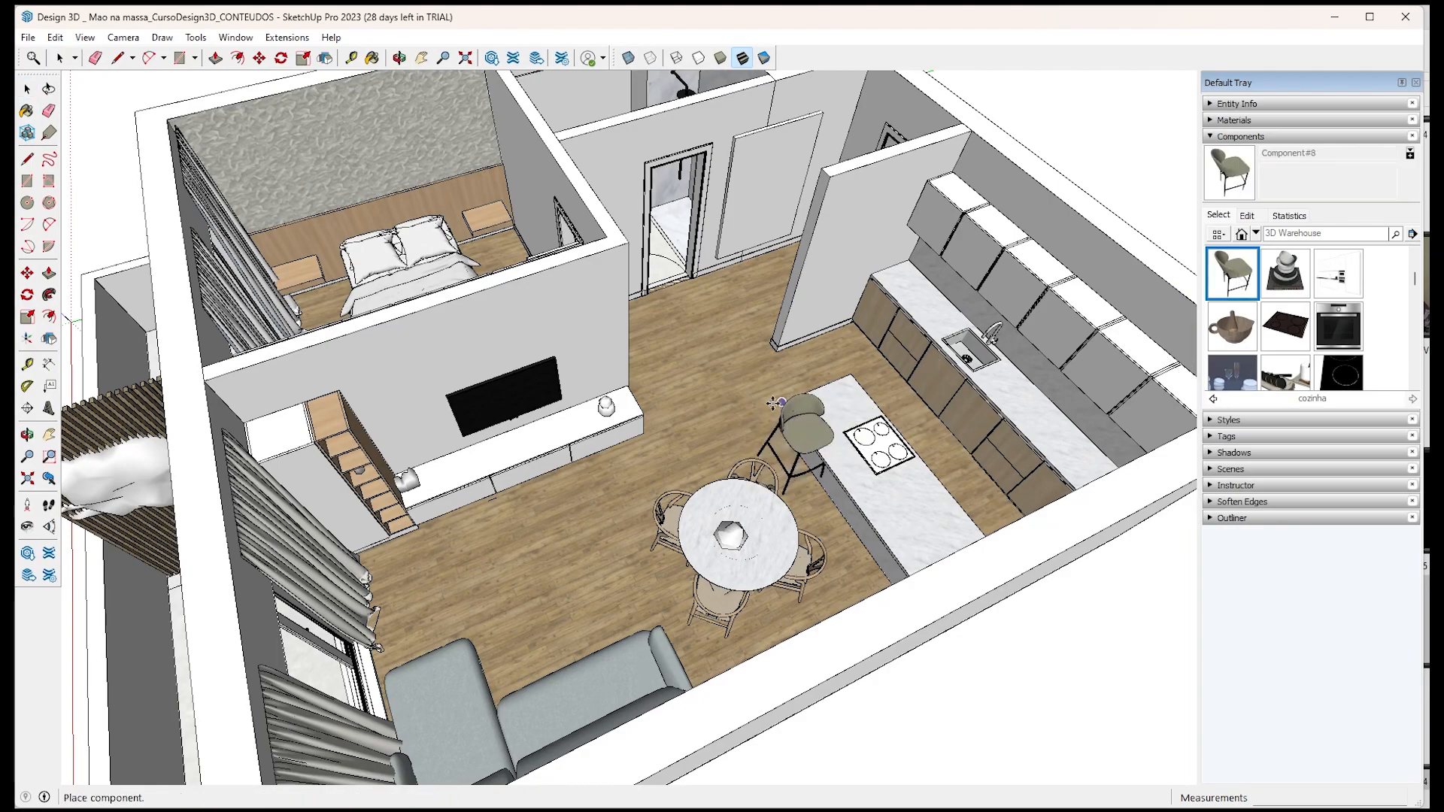
click(776, 410)
scroll(779, 421, up, 5)
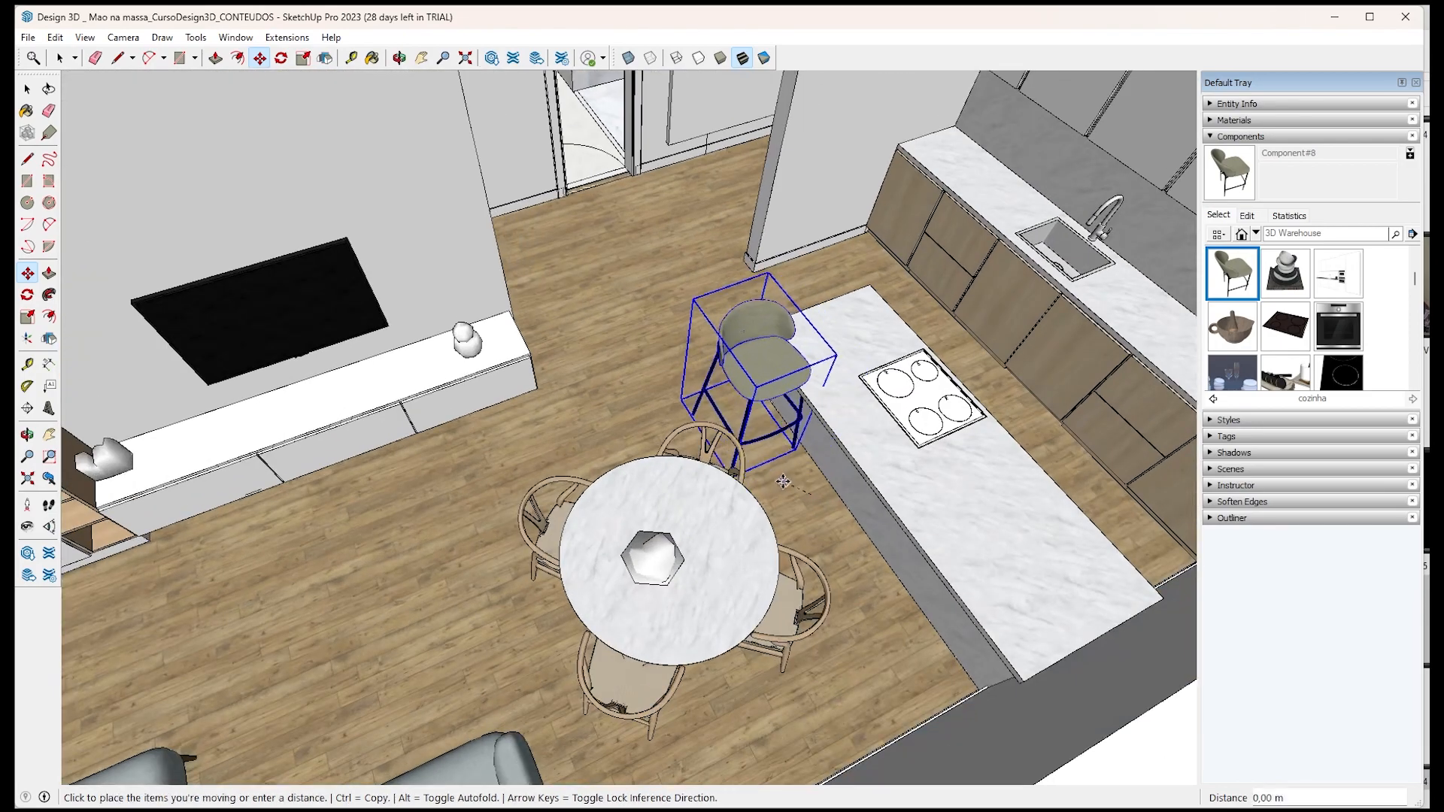
click(782, 435)
scroll(805, 422, down, 4)
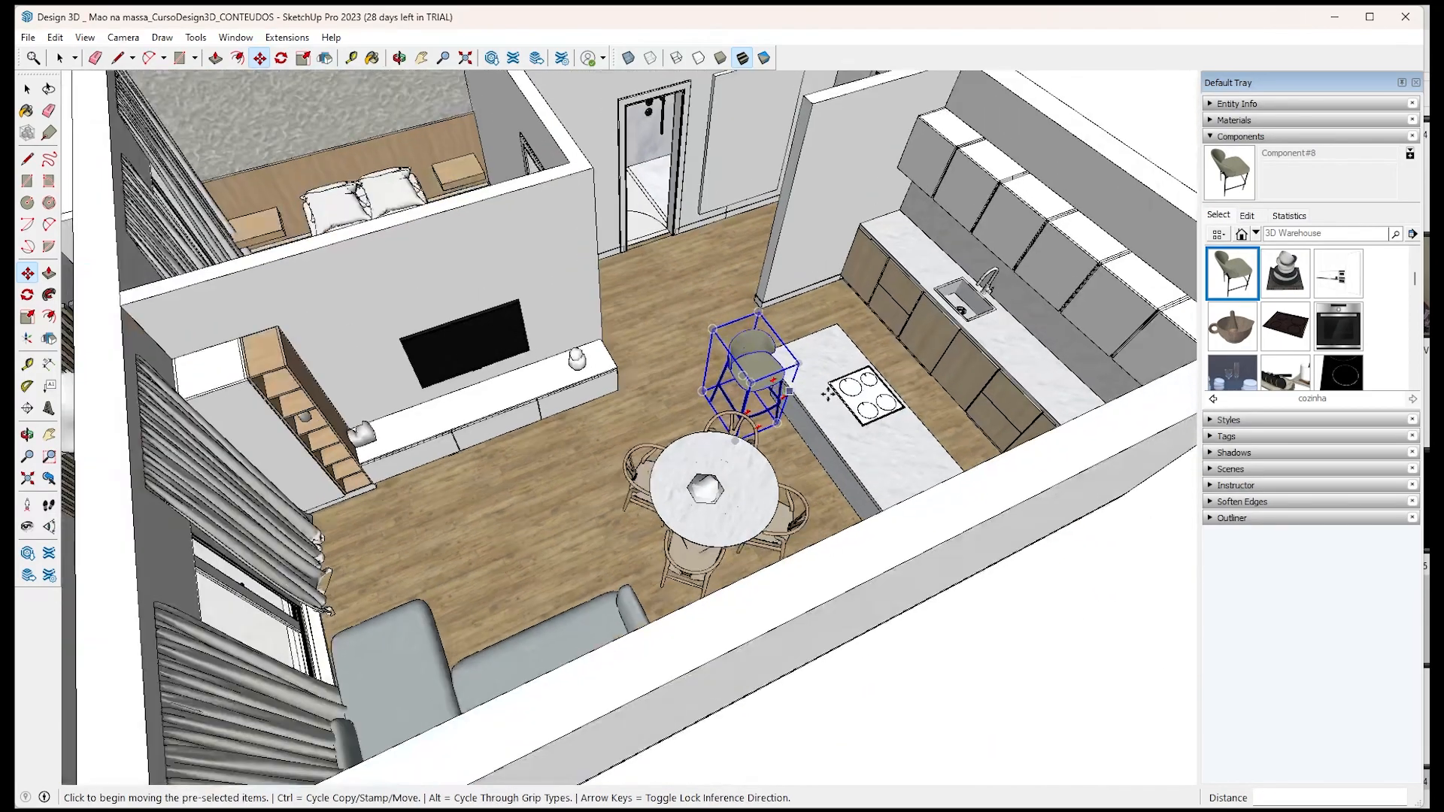
key(space)
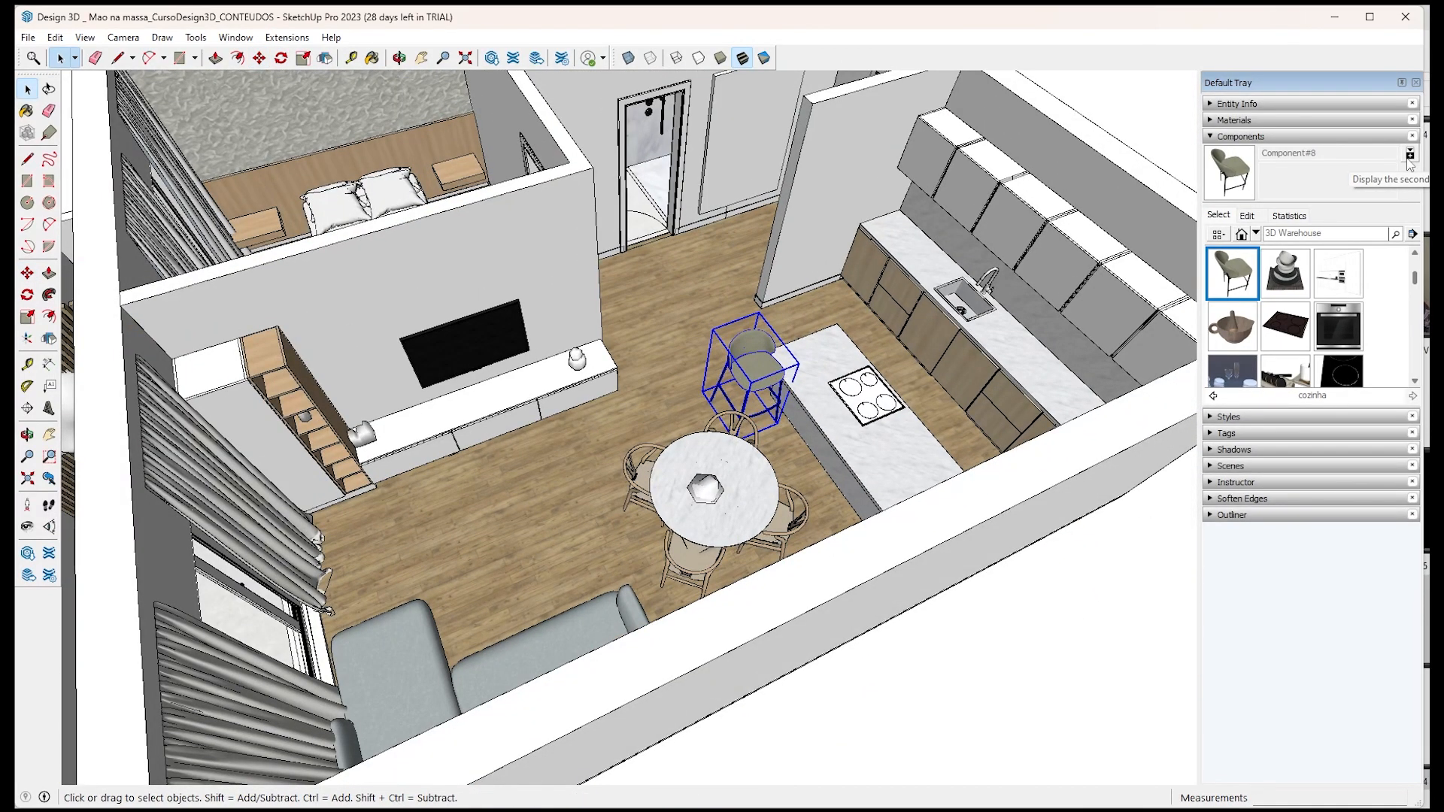
Show and enlarge the secondary component selection pane, hide it again, and check the options for the cozinha collection.
click(1408, 158)
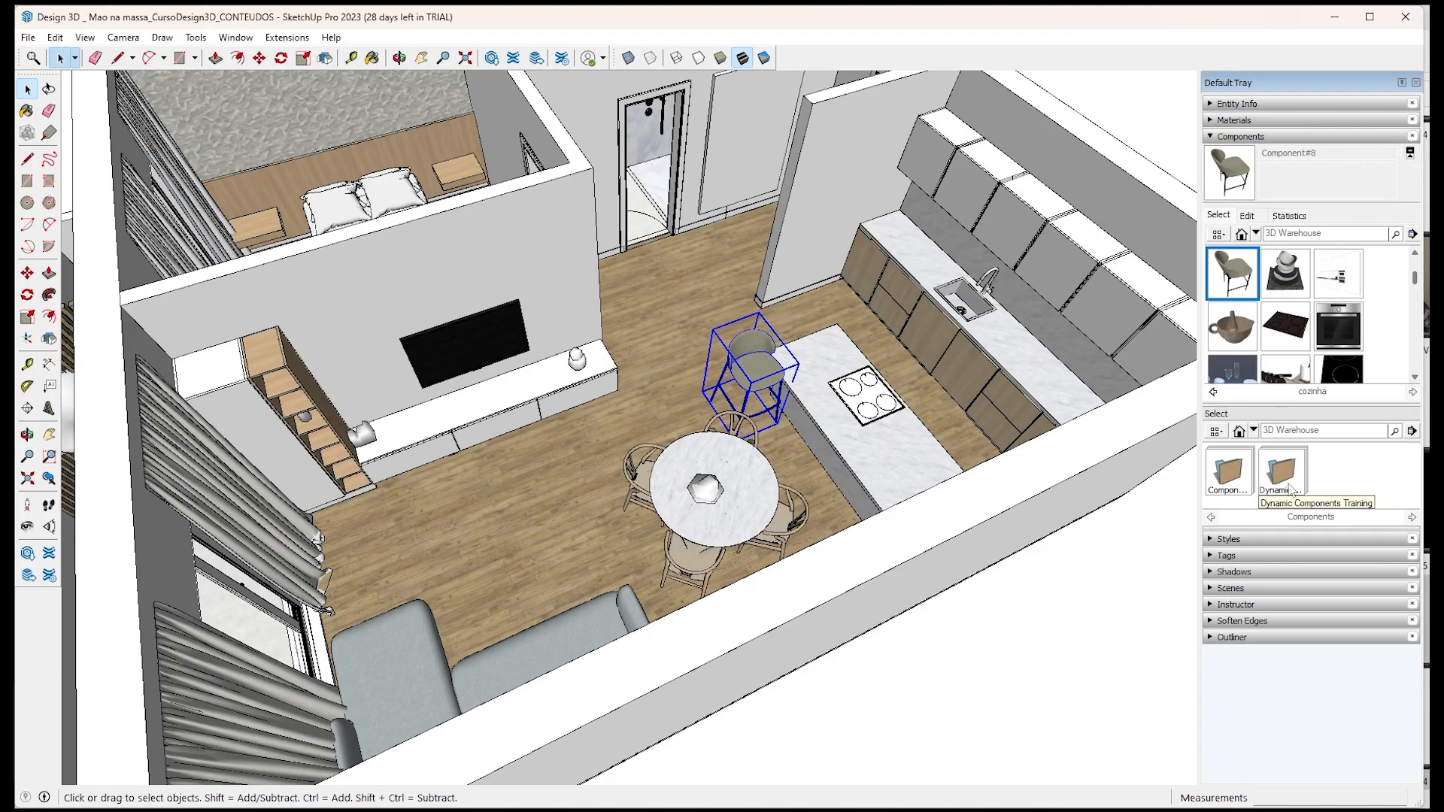
drag(1334, 527, 1333, 638)
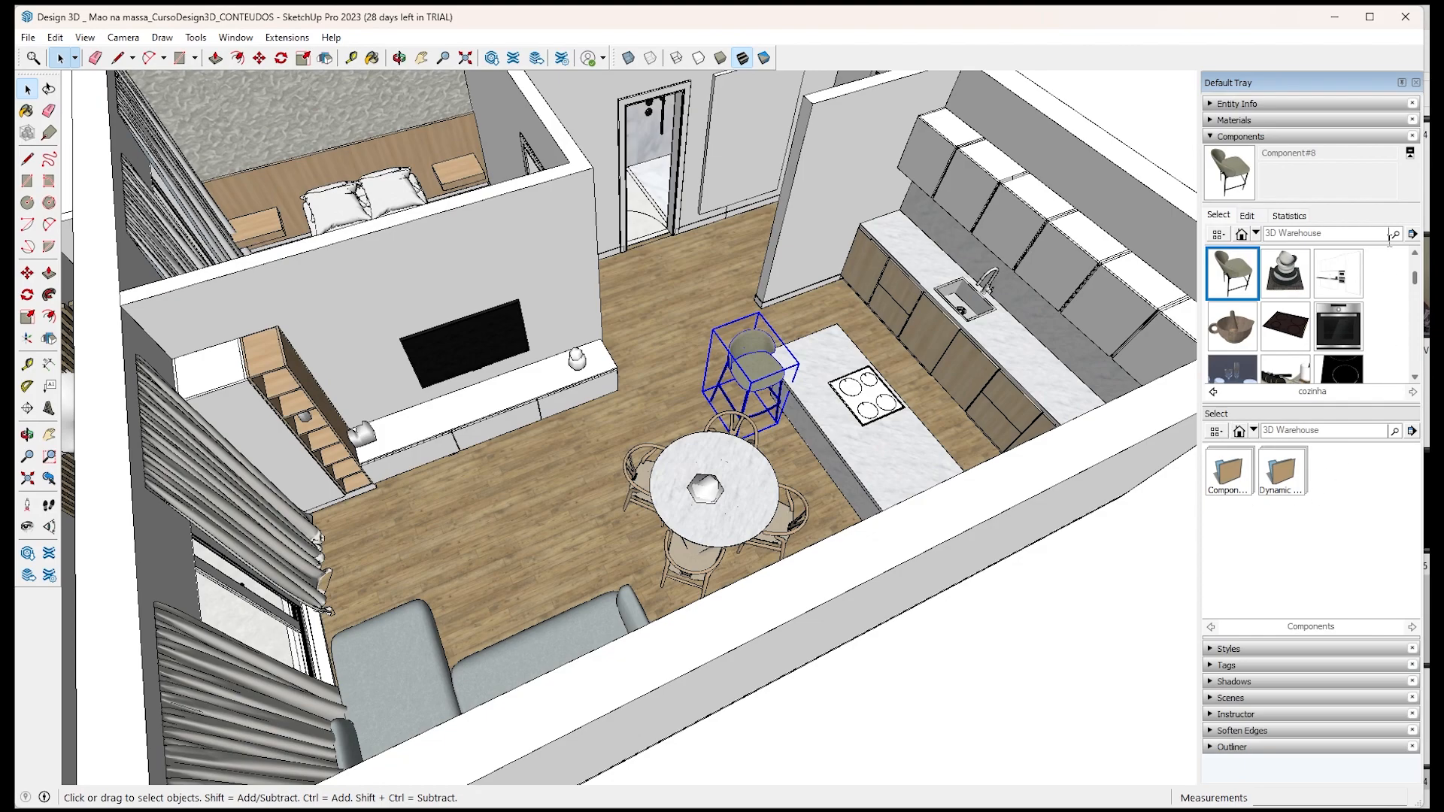
click(1410, 154)
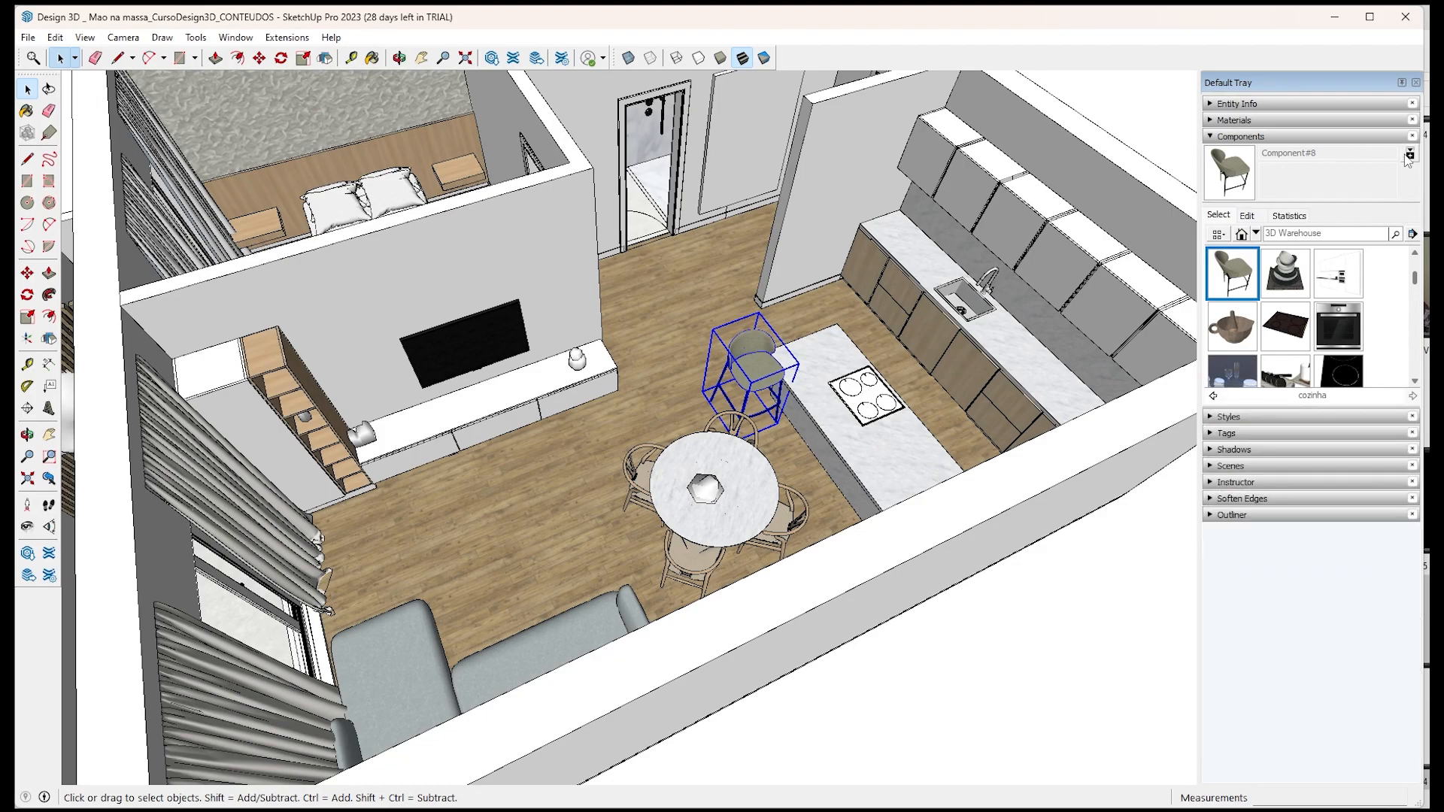
click(1413, 234)
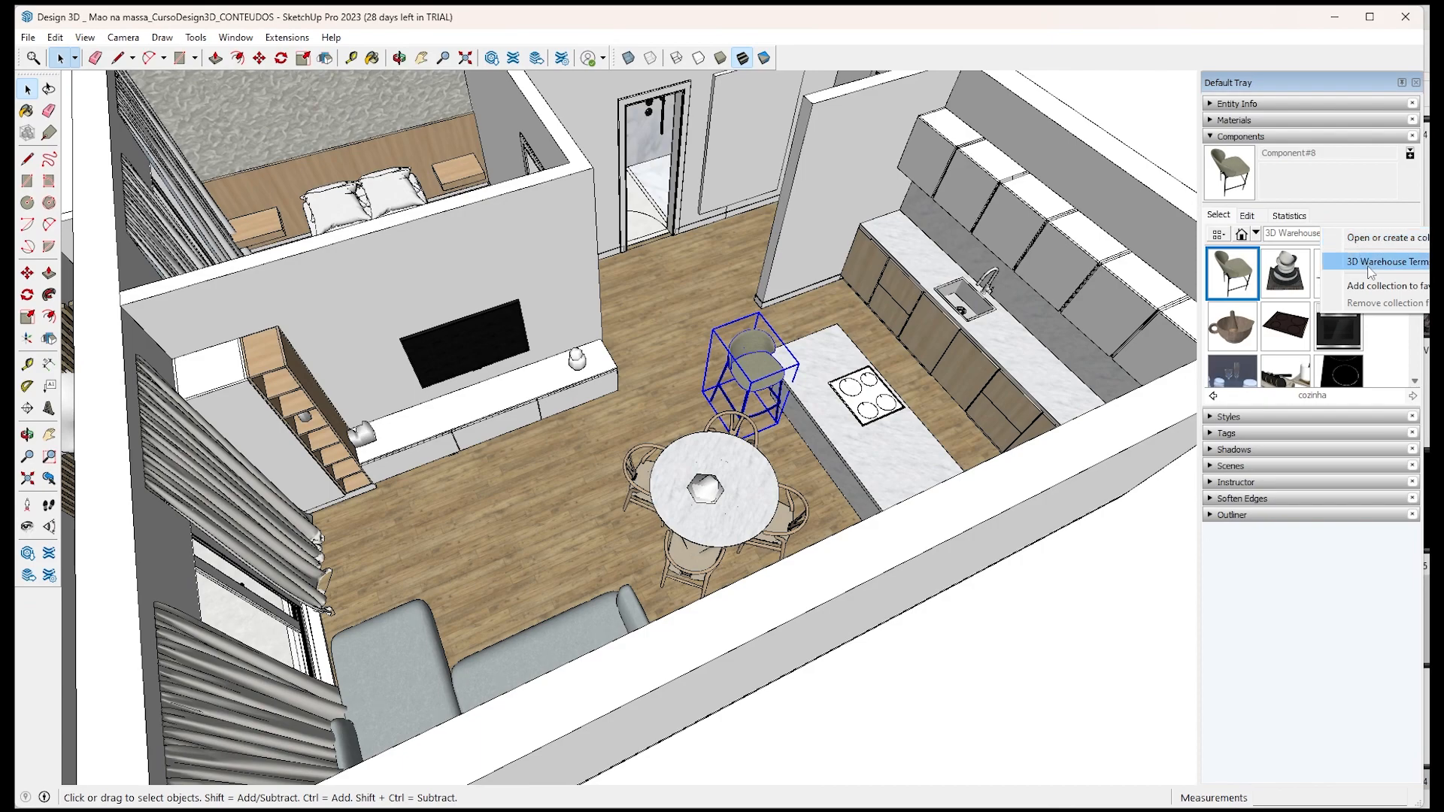
click(1341, 221)
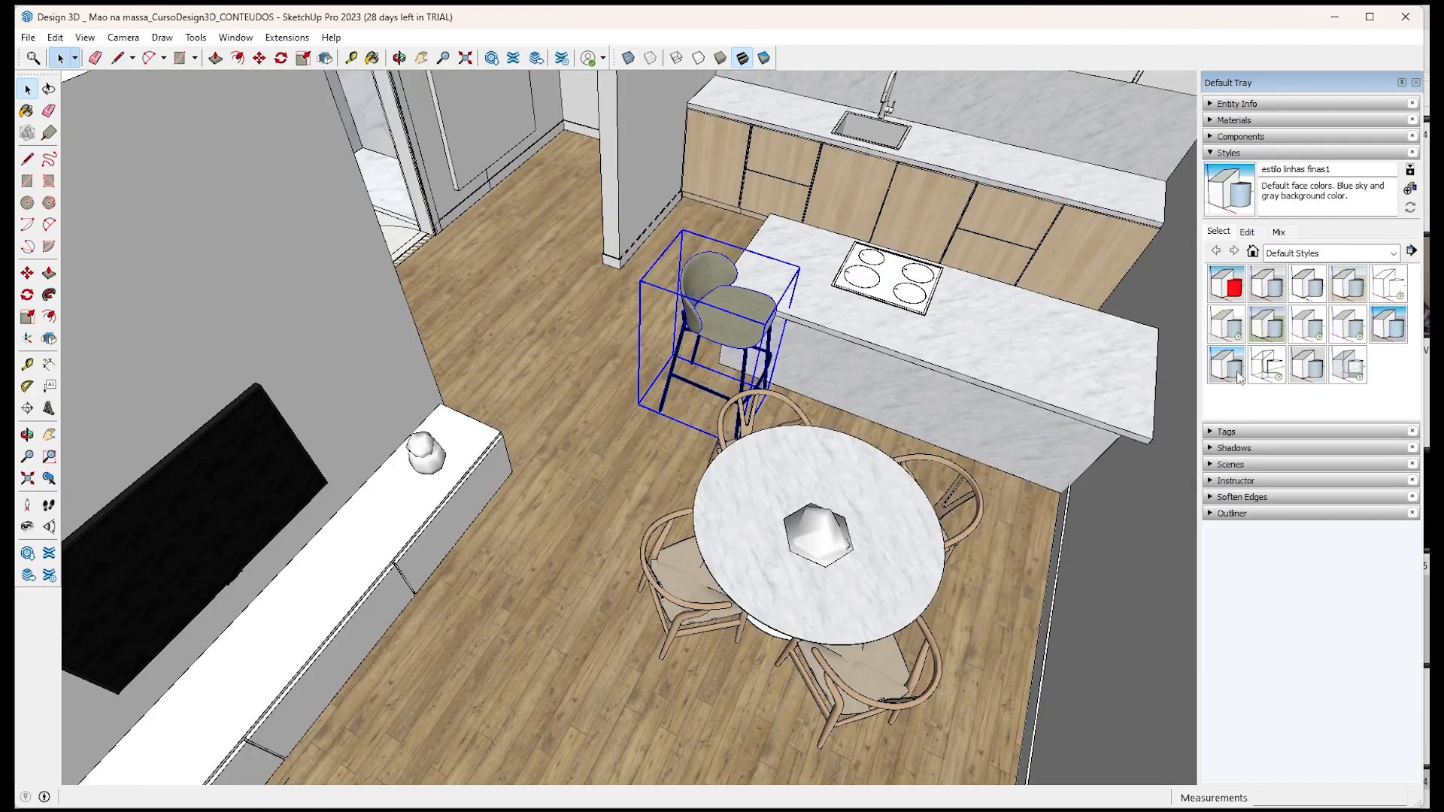
List the In Model styles in the Styles section, deselect the bar stool, and view the whole apartment.
click(1252, 251)
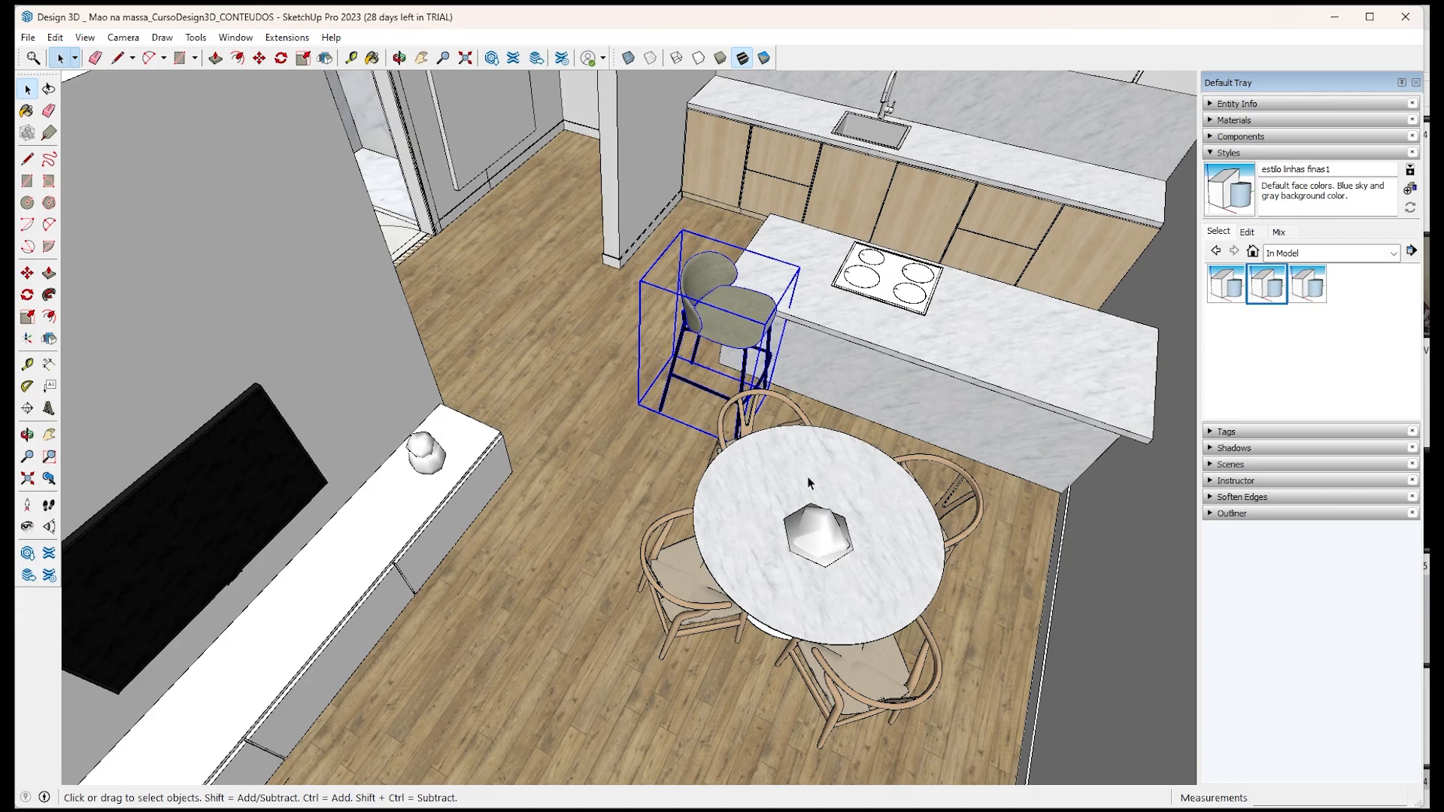
scroll(819, 471, down, 5)
mouse_move(754, 509)
middle_down()
mouse_move(602, 444)
mouse_move(745, 488)
middle_up()
scroll(752, 497, down, 3)
click(1041, 563)
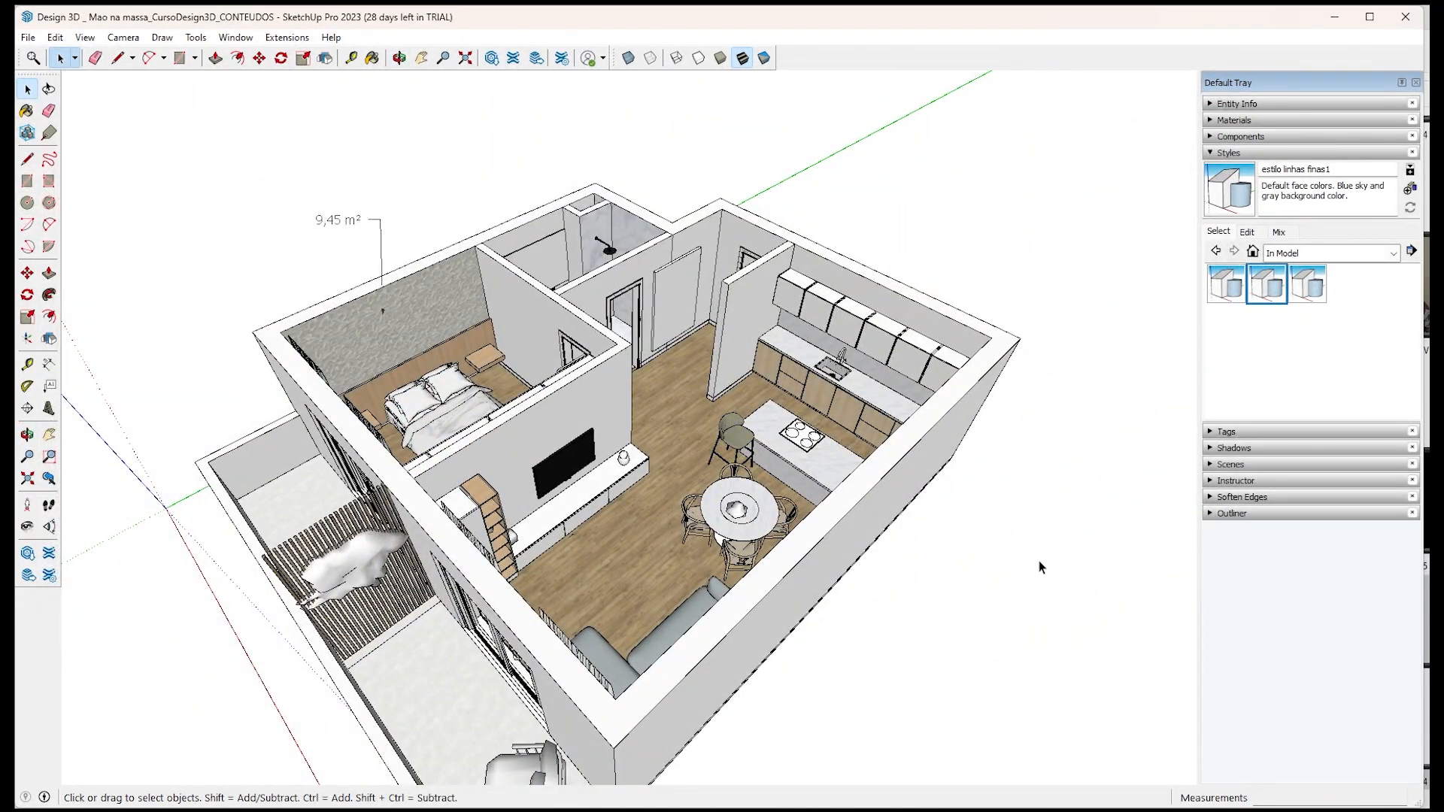
mouse_move(1040, 564)
middle_down()
mouse_move(1020, 431)
mouse_move(1036, 549)
middle_up()
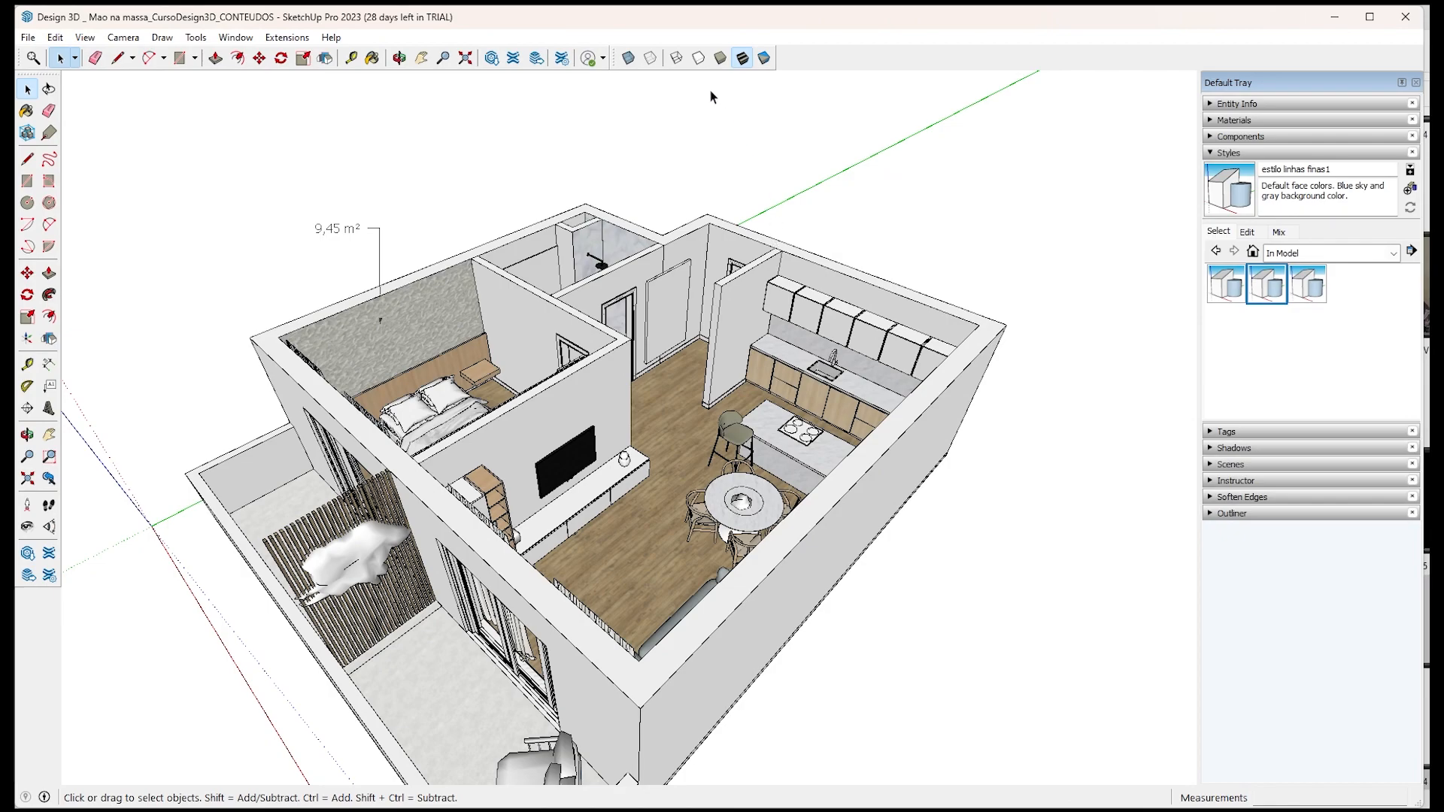
Switch the face display to Hidden Line and show the apartment from the top as a floor plan.
click(699, 58)
mouse_move(814, 214)
middle_down()
mouse_move(313, 568)
mouse_move(645, 654)
mouse_move(744, 526)
middle_up()
scroll(759, 519, down, 4)
key(F2)
scroll(691, 400, up, 3)
key(v)
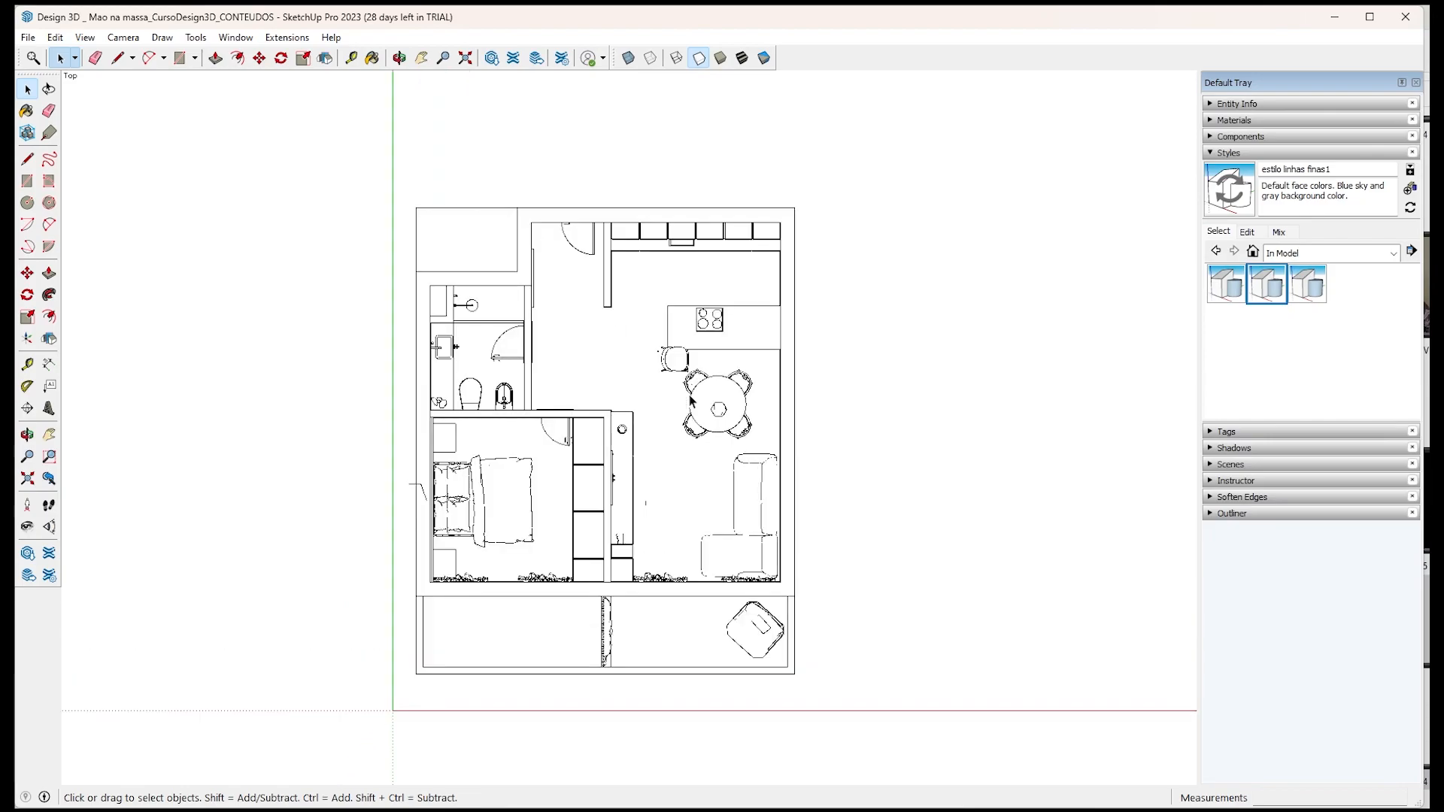
scroll(579, 361, up, 3)
scroll(579, 361, down, 3)
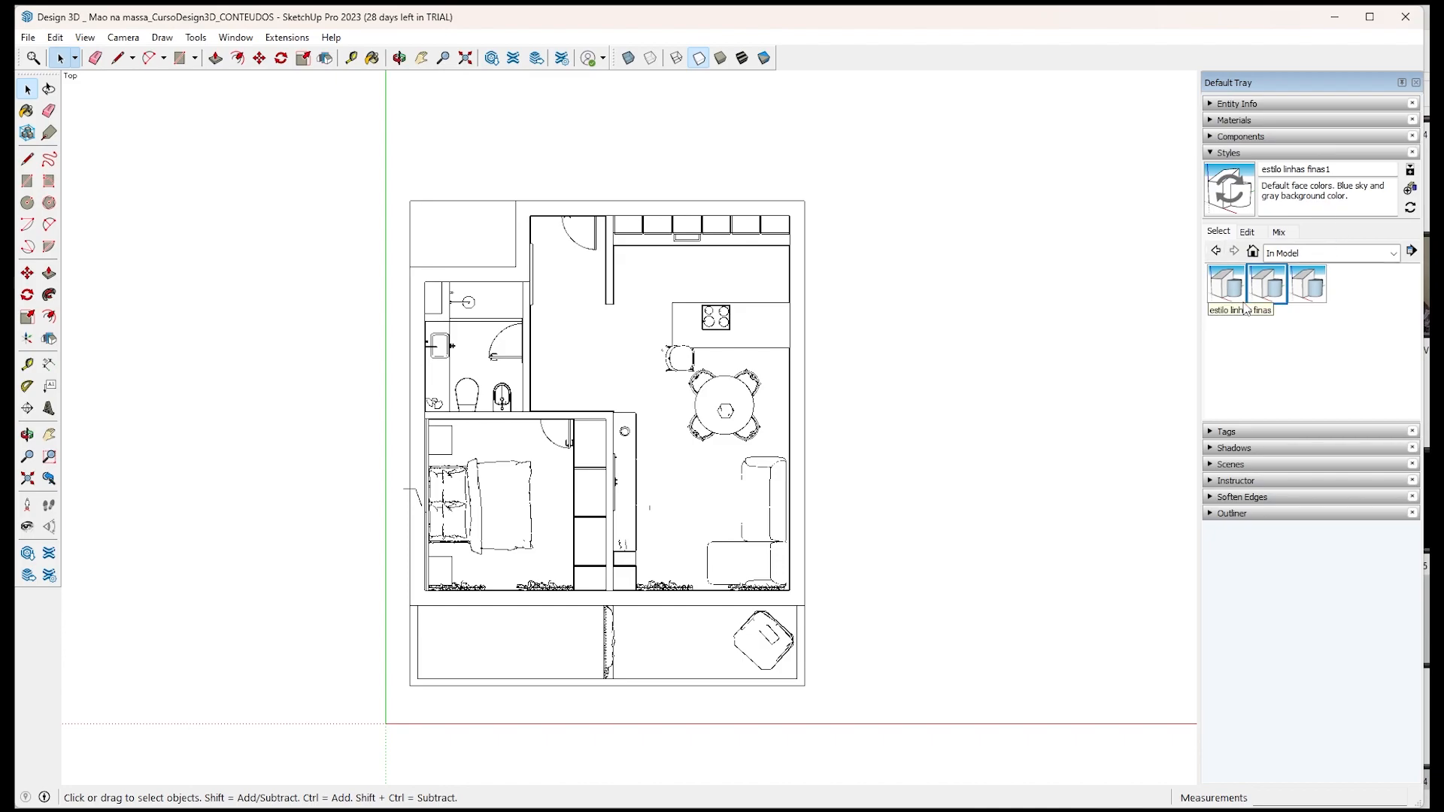
Browse the Styles library's collection folders and list the Color Sets styles.
click(1399, 252)
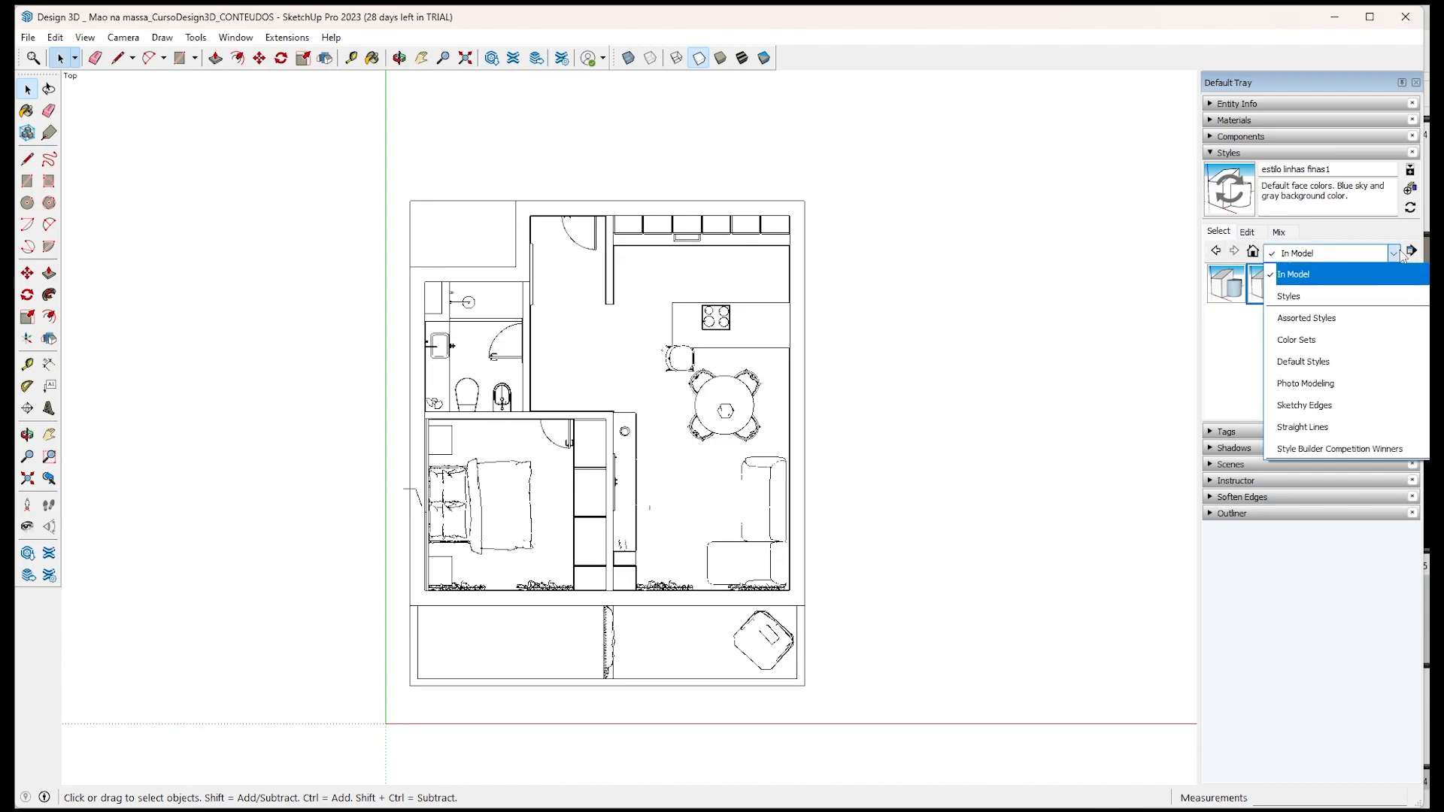
click(1301, 295)
click(1393, 254)
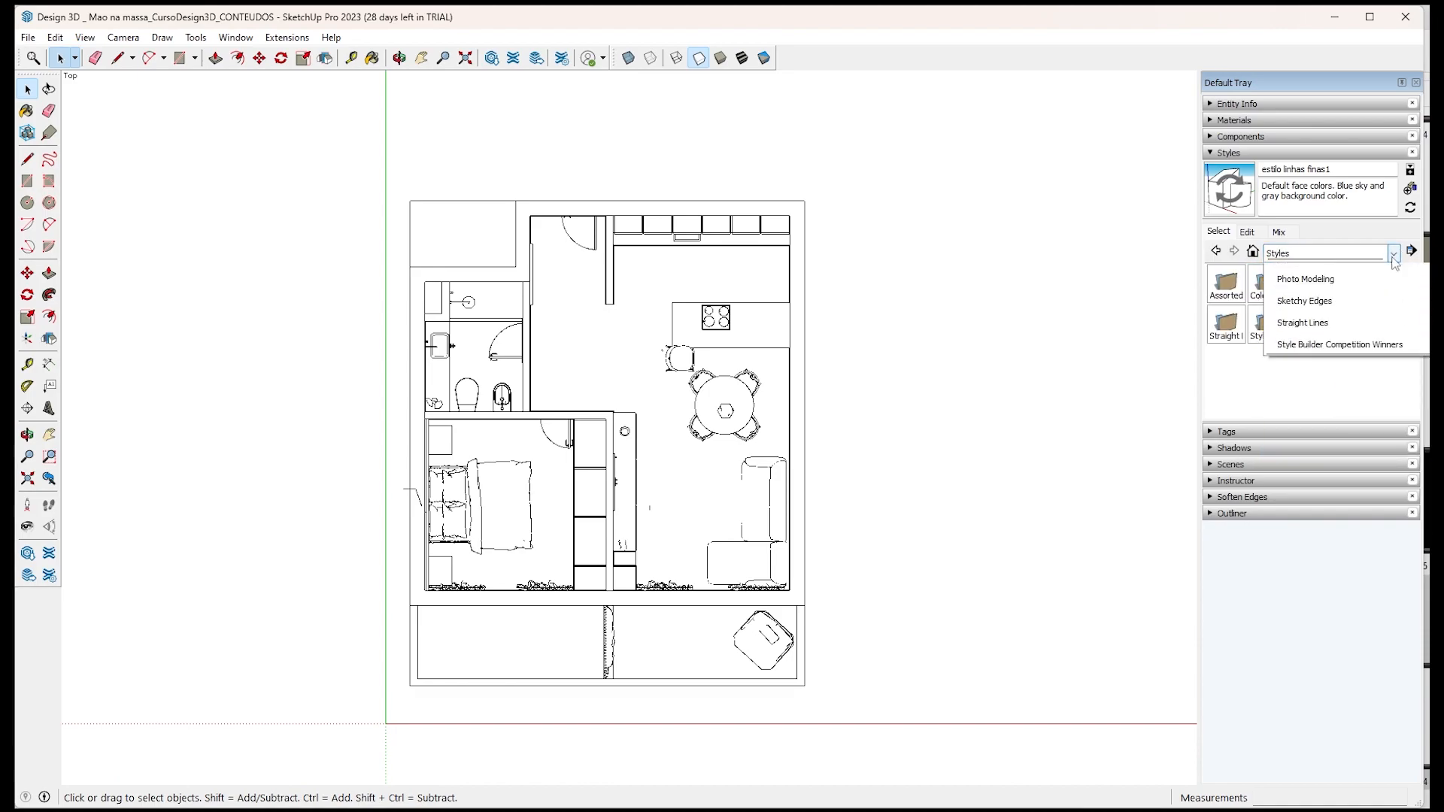
click(1299, 339)
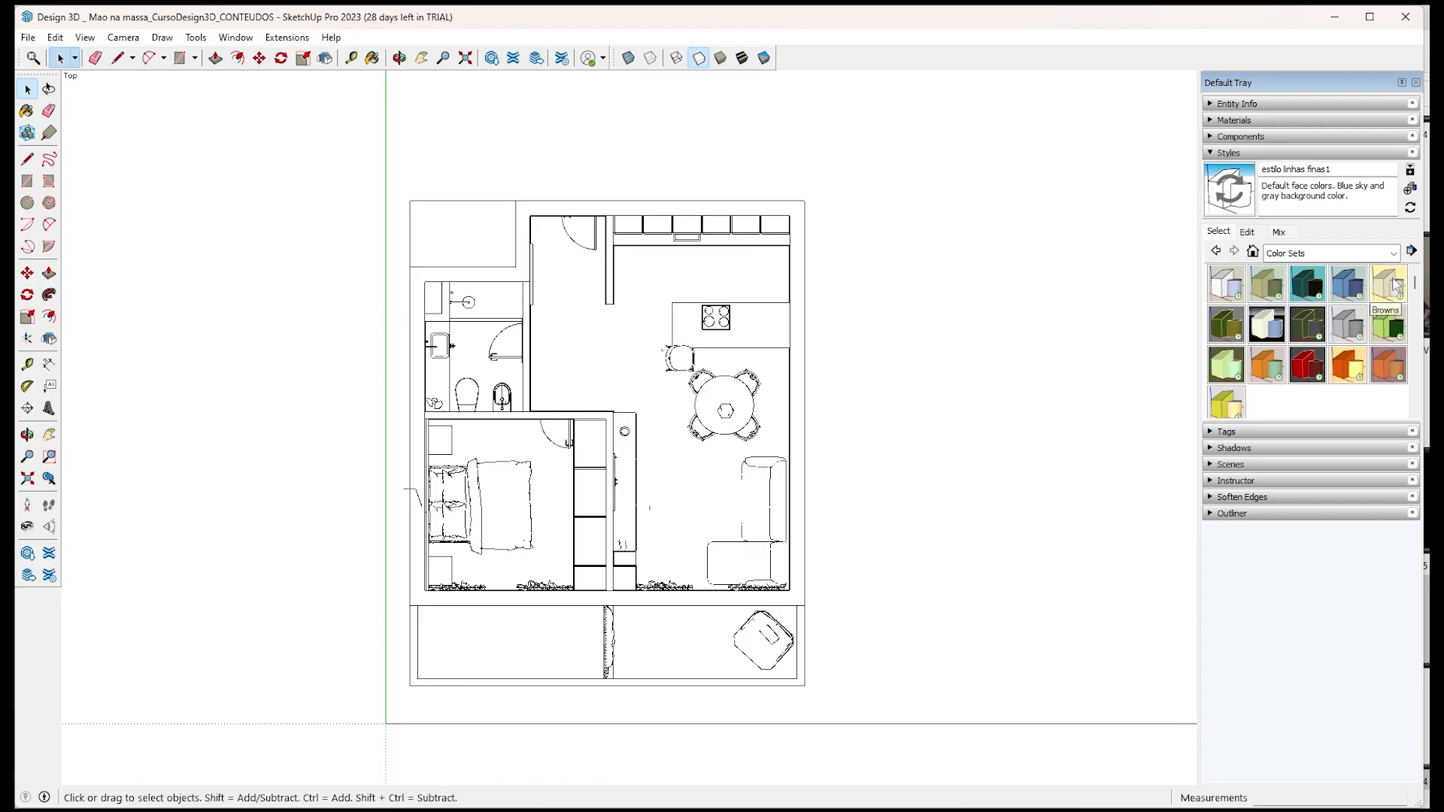
List the Default Styles collection, apply the Architectural Design Style, and inspect the apartment's kitchen and dining area in 3D.
click(1394, 254)
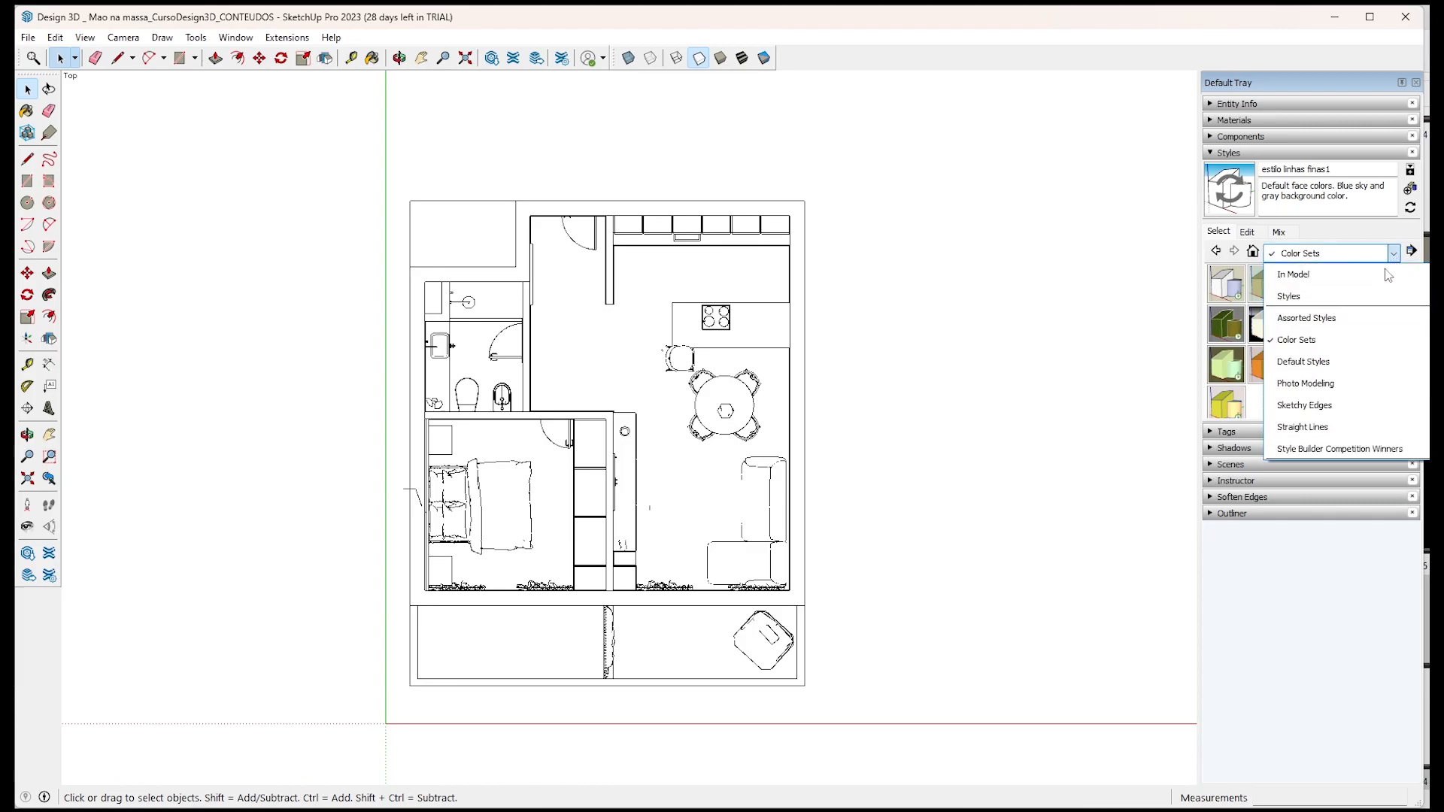
click(1394, 254)
click(1395, 254)
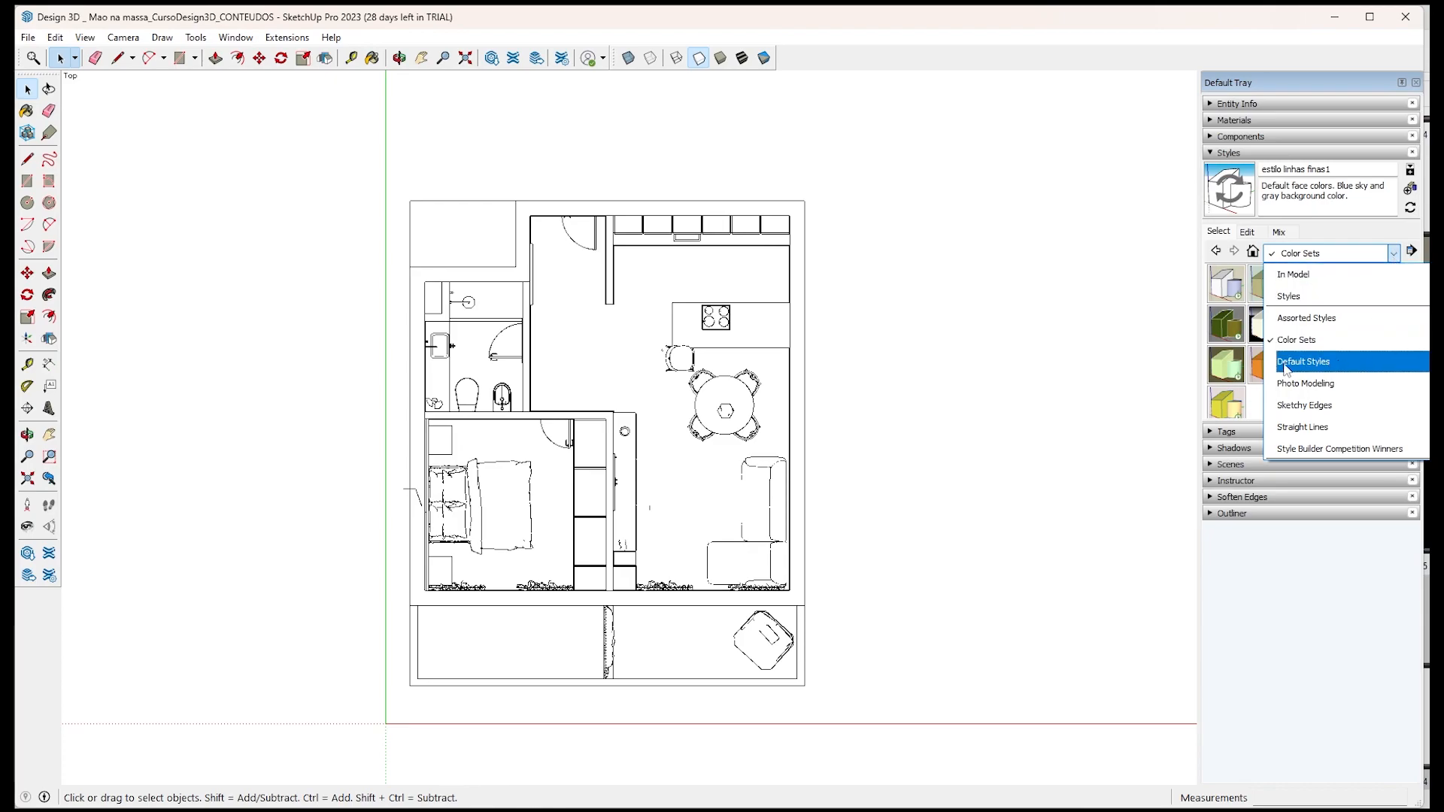
click(1298, 364)
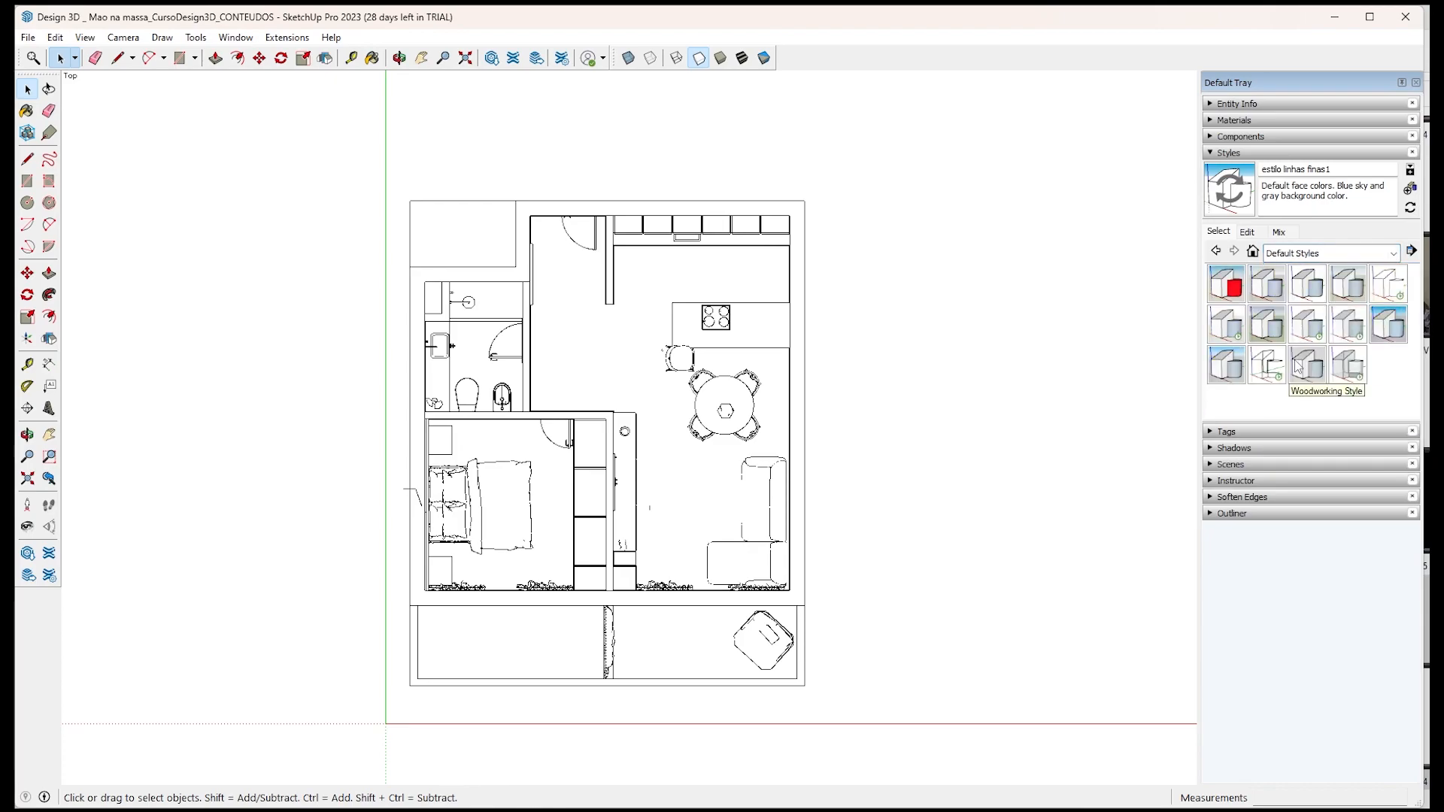
click(1278, 288)
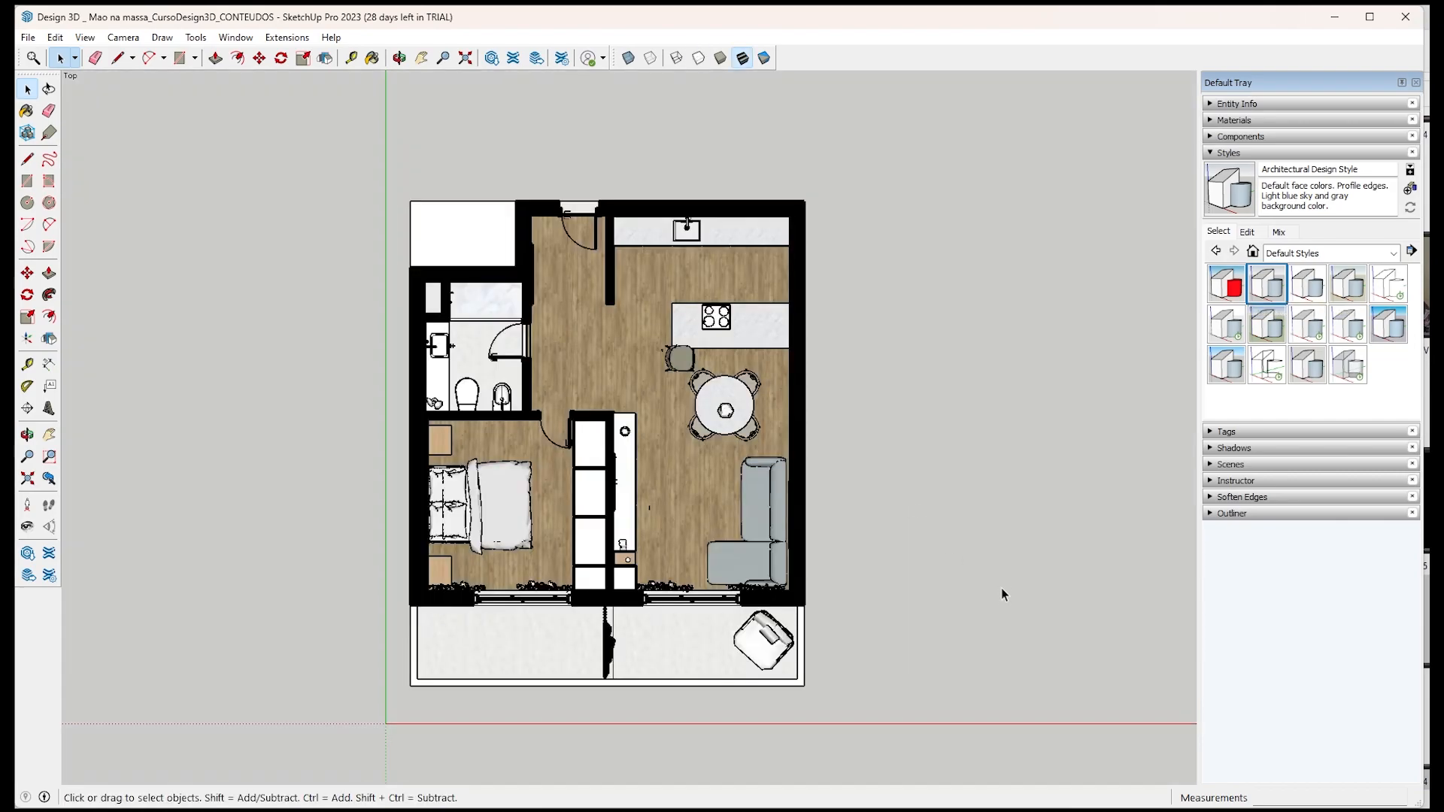
middle_drag(1002, 591, 728, 324)
scroll(729, 324, up, 5)
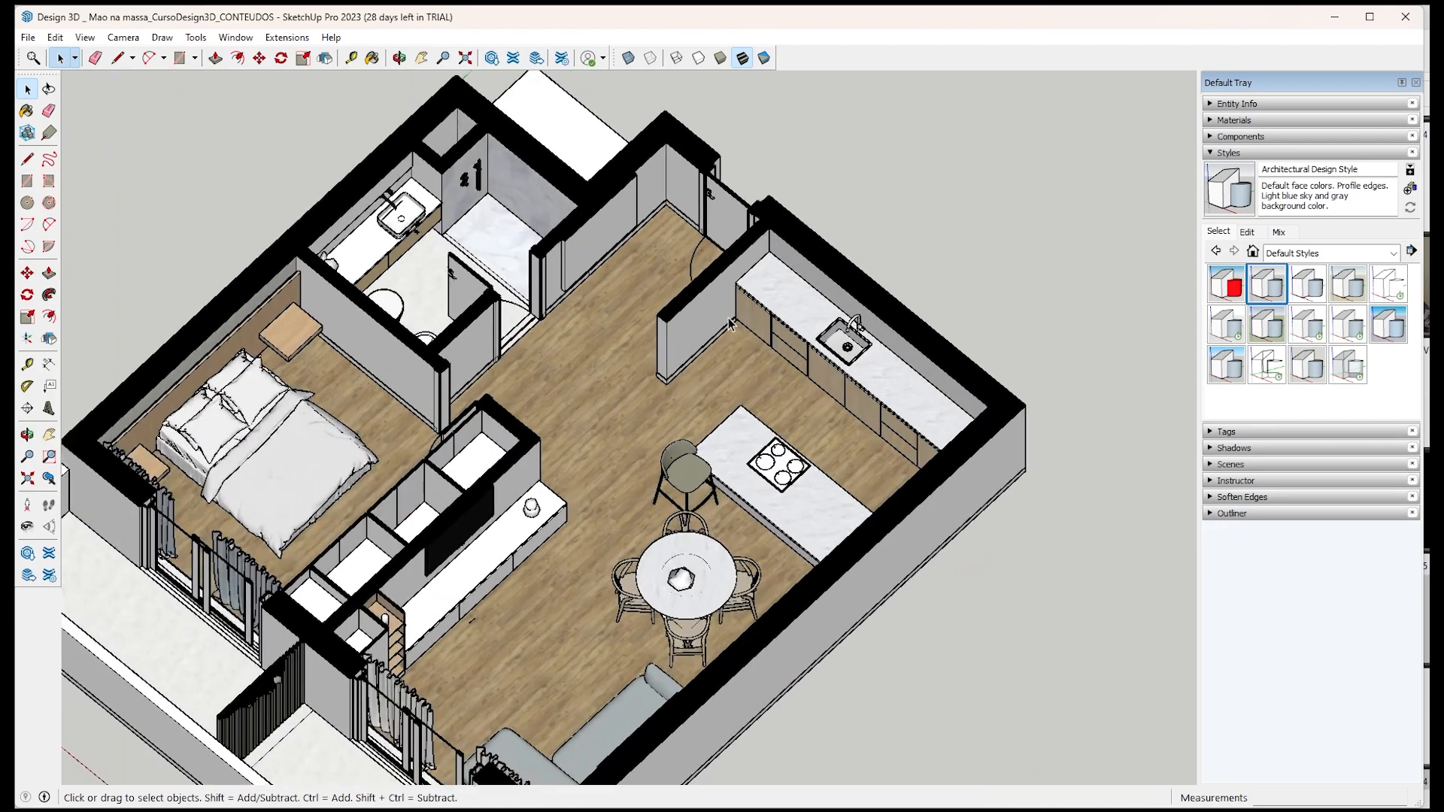
scroll(820, 316, up, 3)
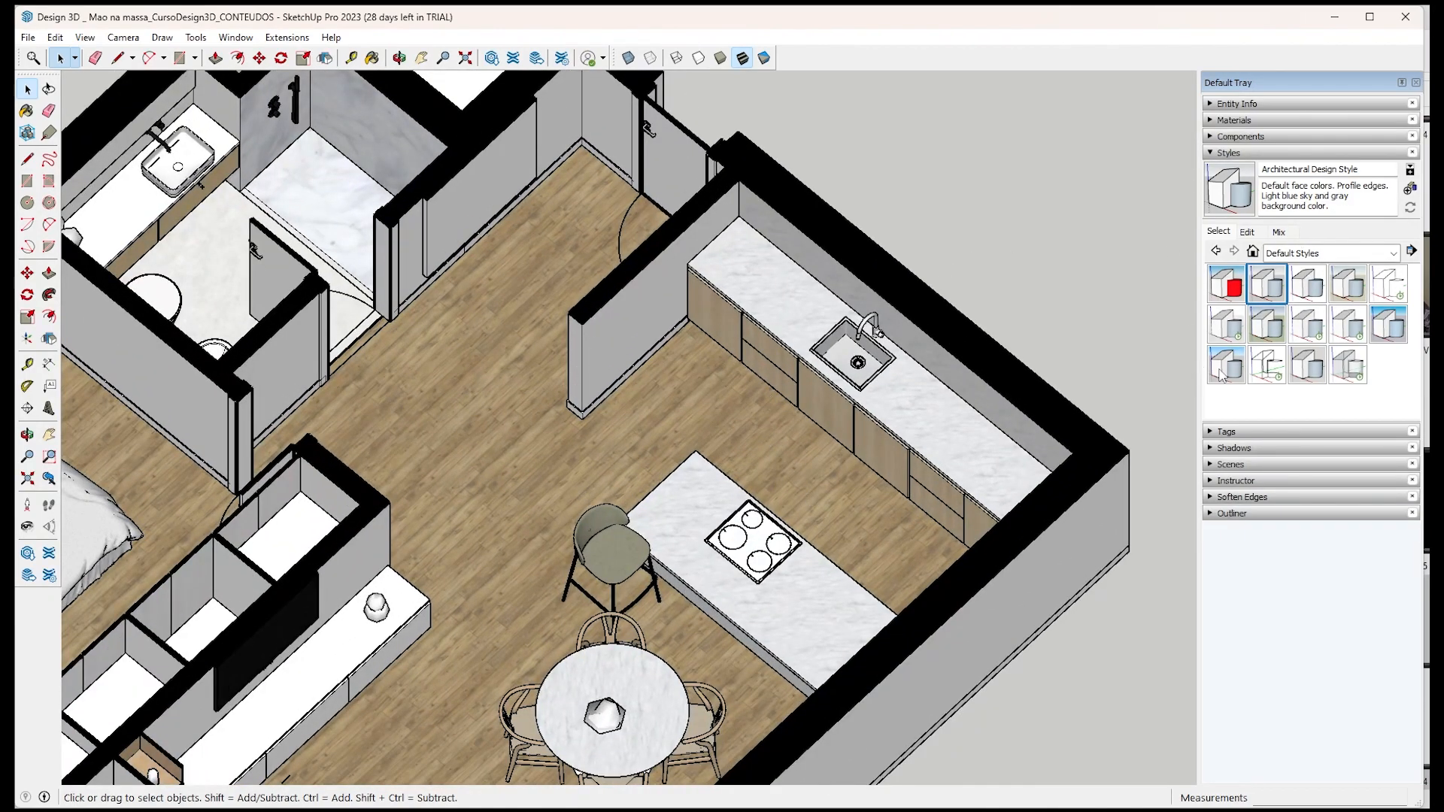
Try the Interior Design style on the kitchen and dining area, and switch the model to the Shaded style.
click(1229, 333)
middle_drag(543, 450, 1076, 394)
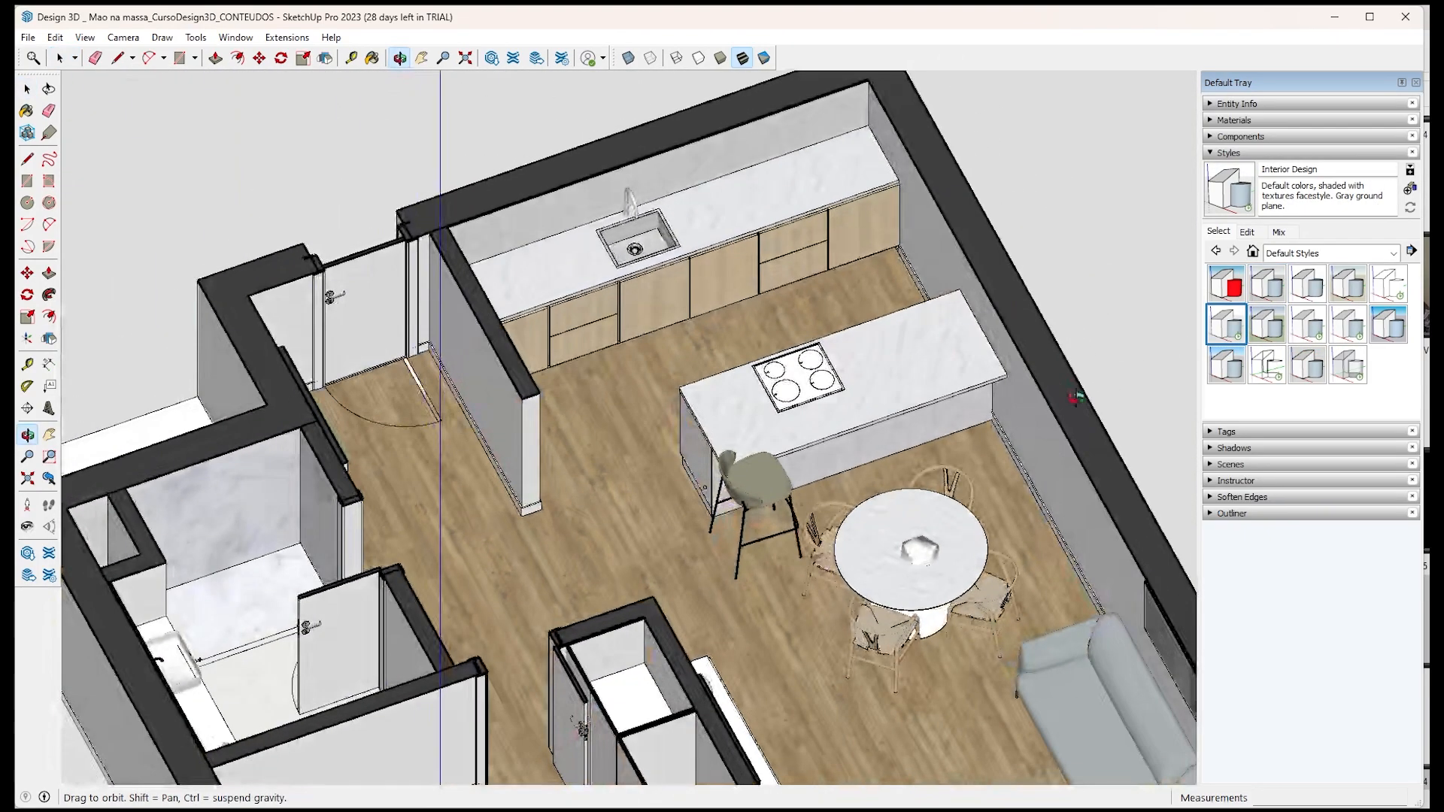
click(1270, 314)
click(1297, 331)
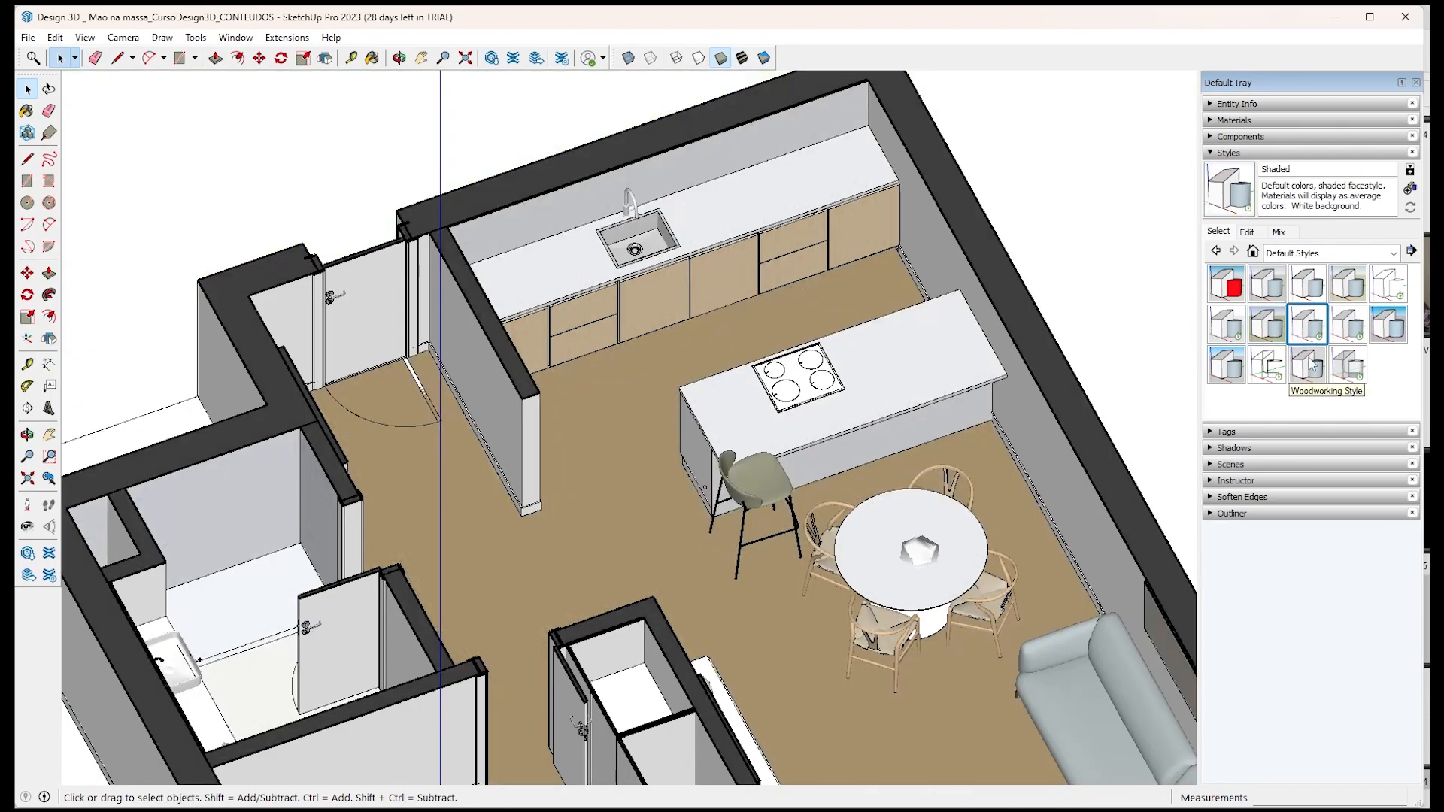
Apply the Architectural Design Style and, from the Sketchy Edges collection, the Charcoal Loose style to the model.
click(1279, 291)
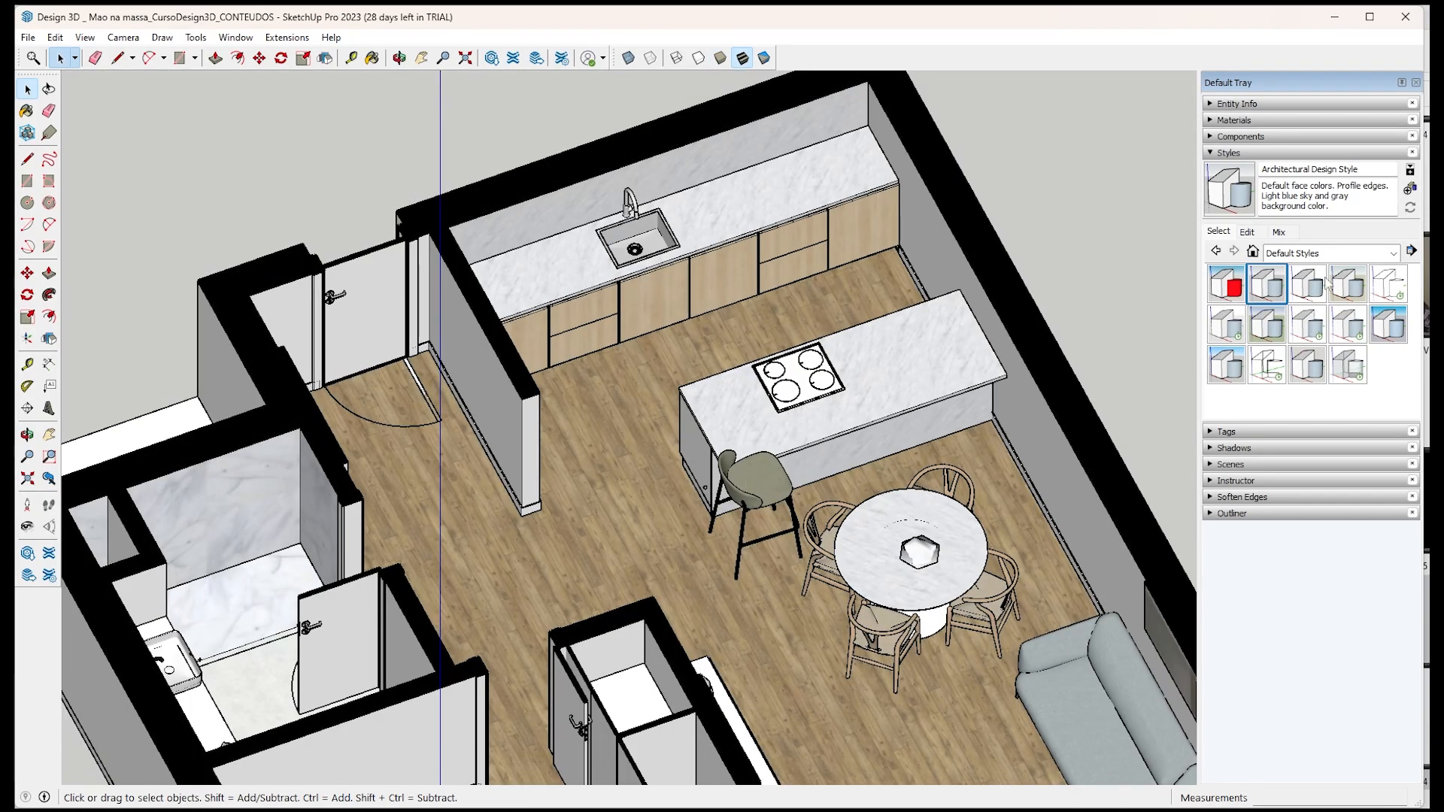
click(1393, 254)
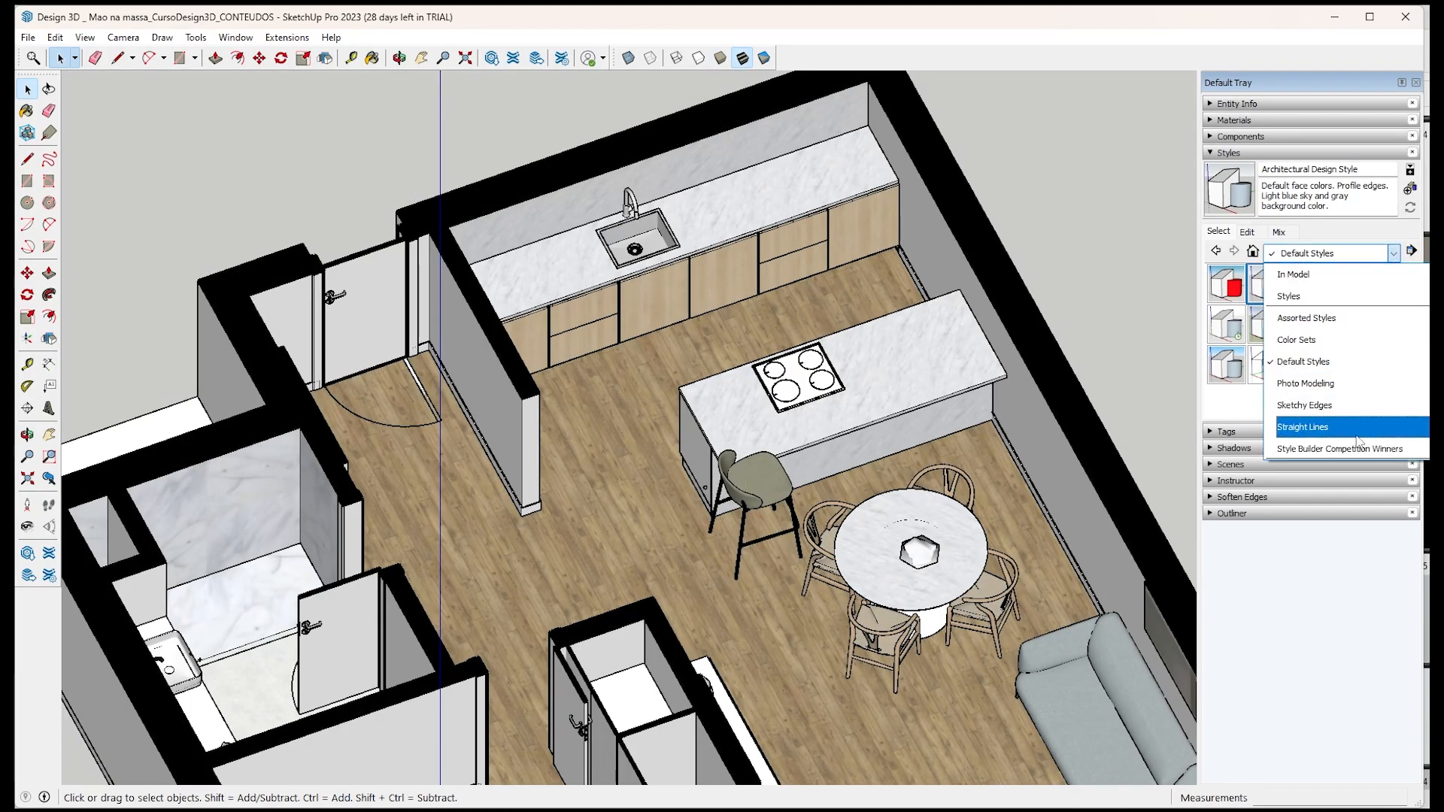
click(1345, 412)
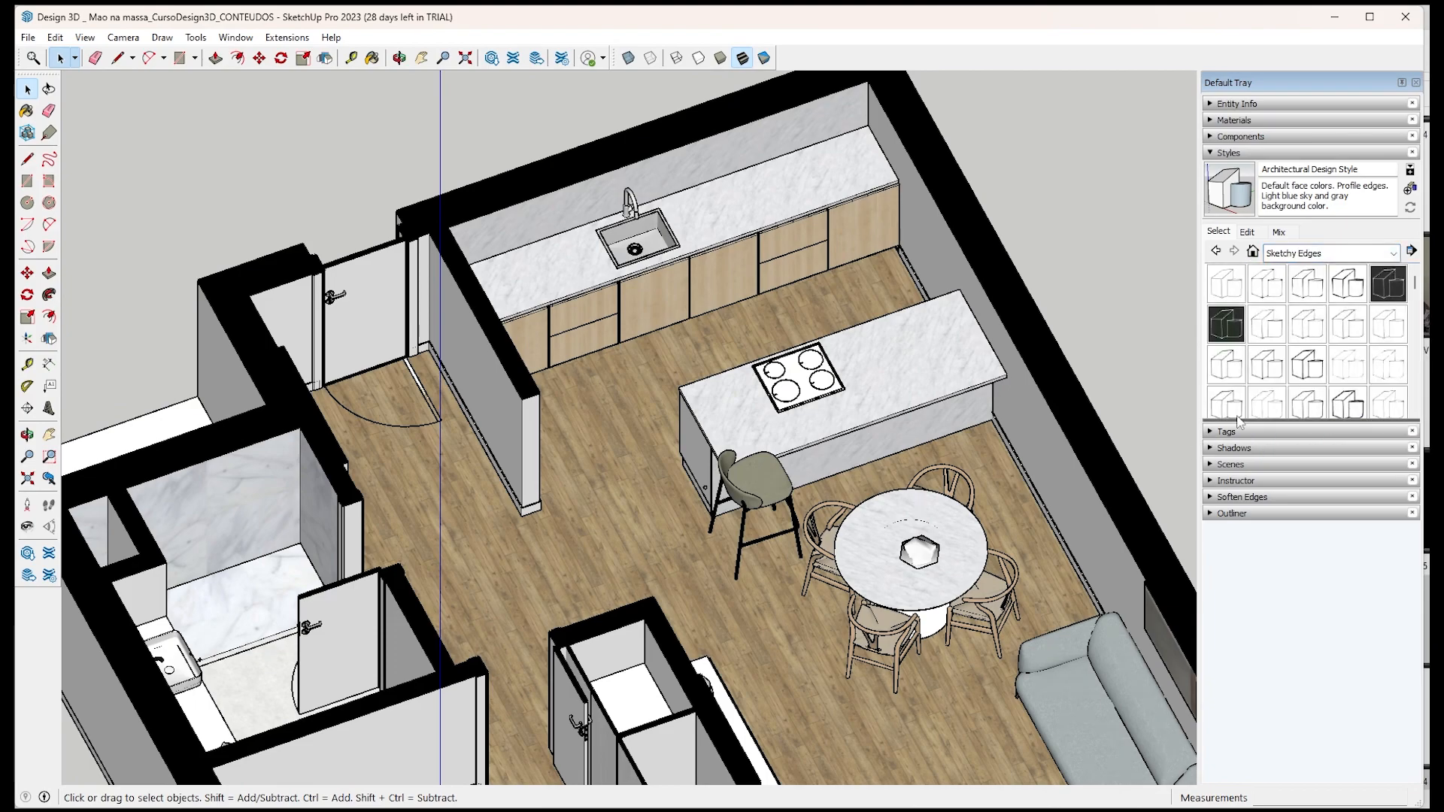
click(1268, 325)
scroll(676, 445, down, 1)
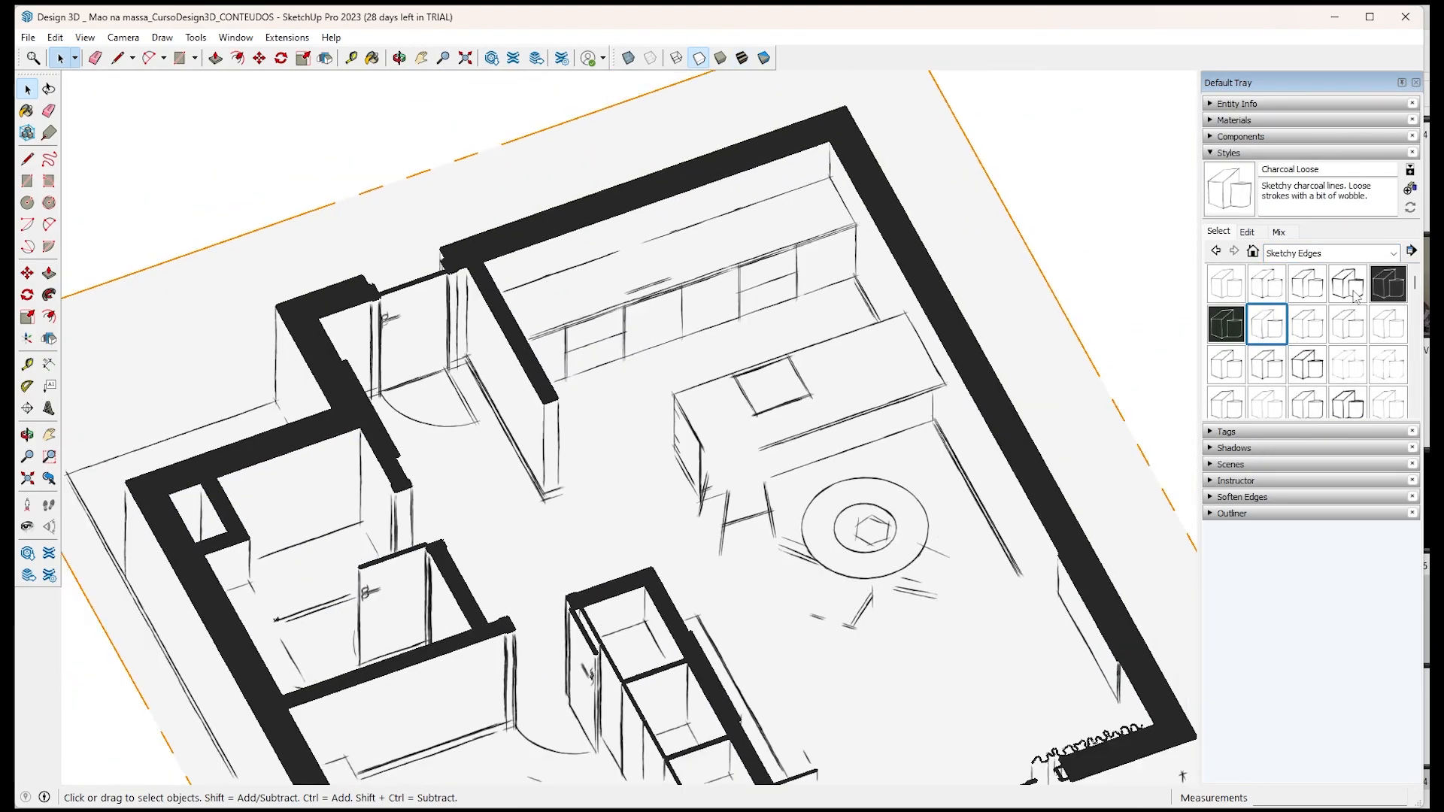
Try the Brush Strokes, Conte and Marker Super Fine sketchy edge styles on the apartment model.
click(1314, 300)
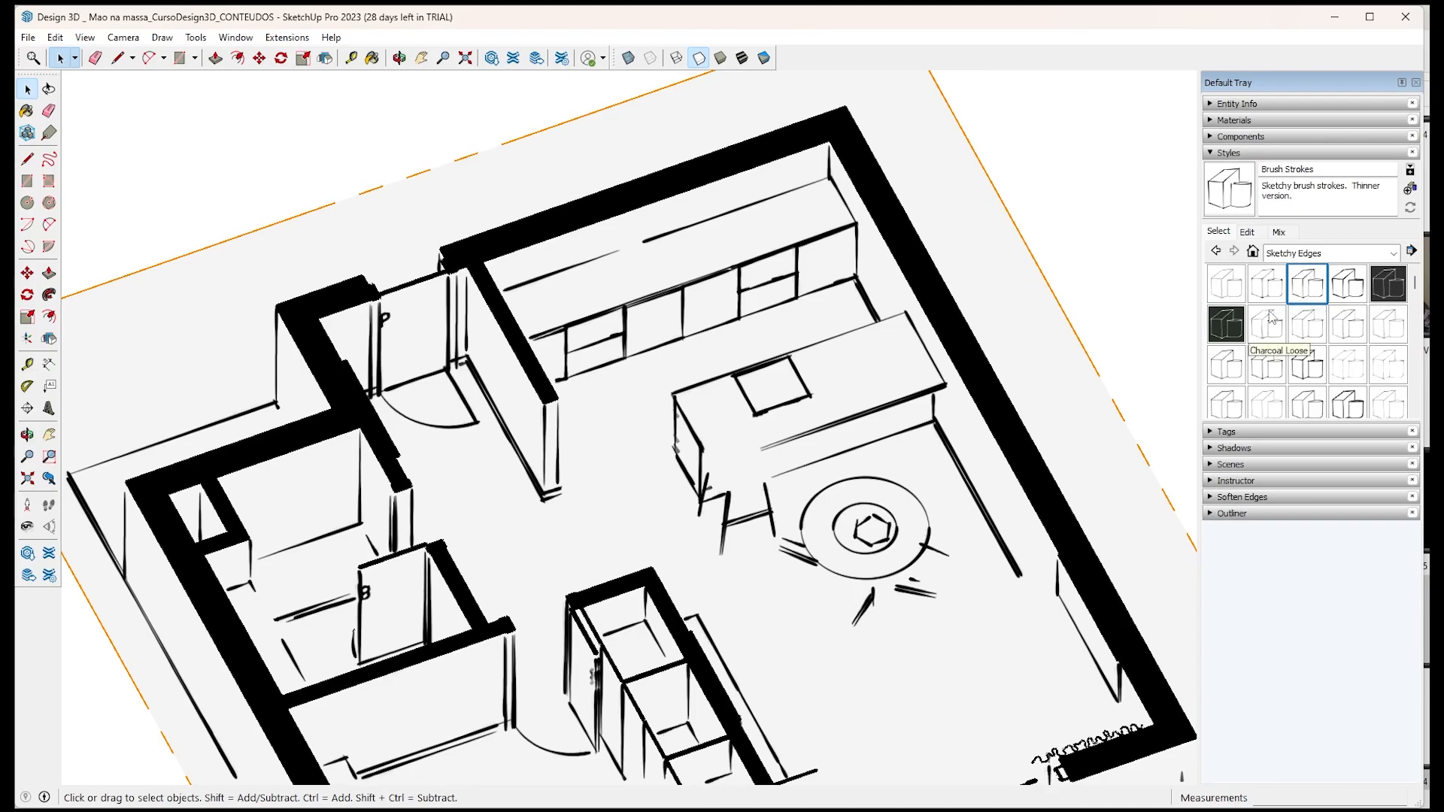
click(1351, 328)
scroll(760, 407, down, 3)
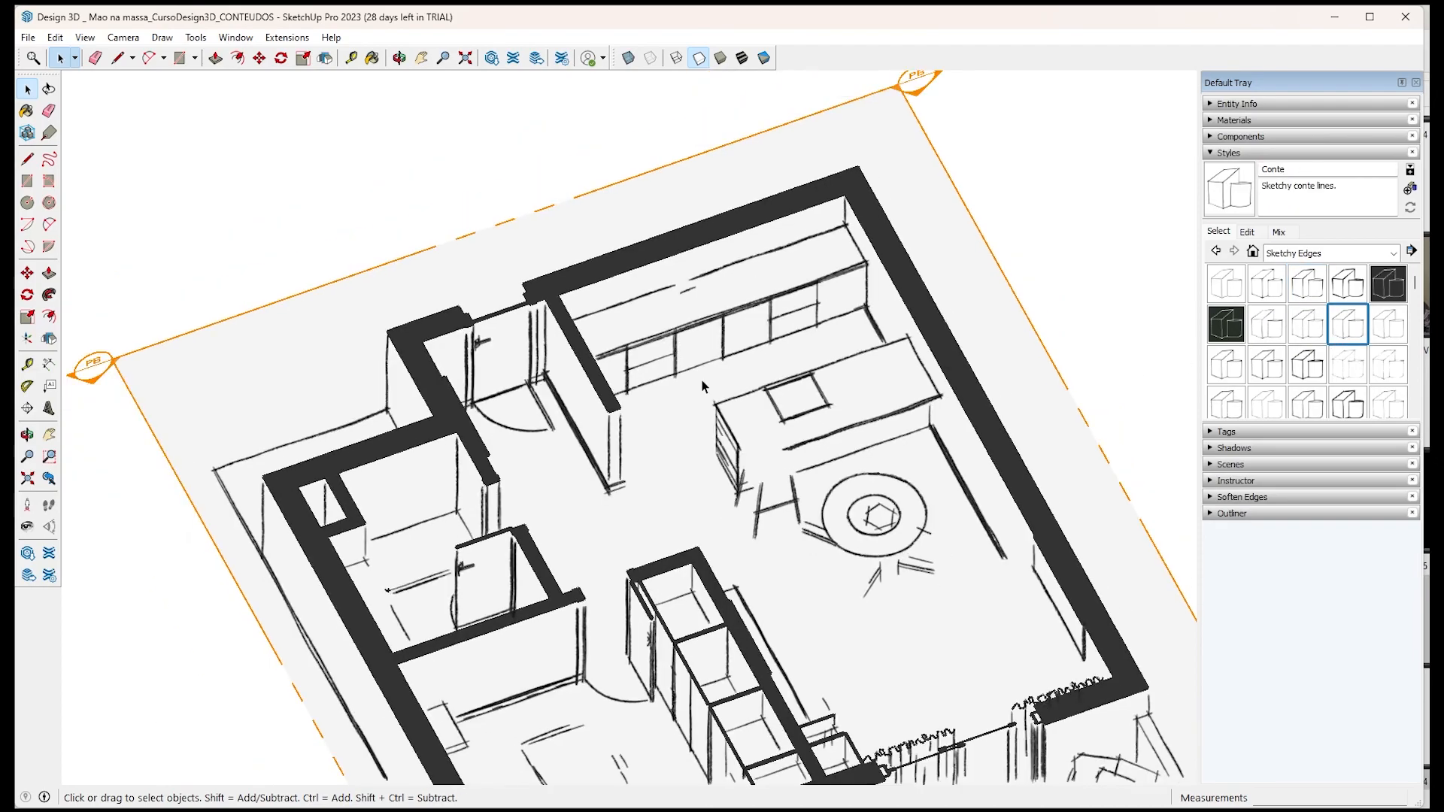
click(1267, 401)
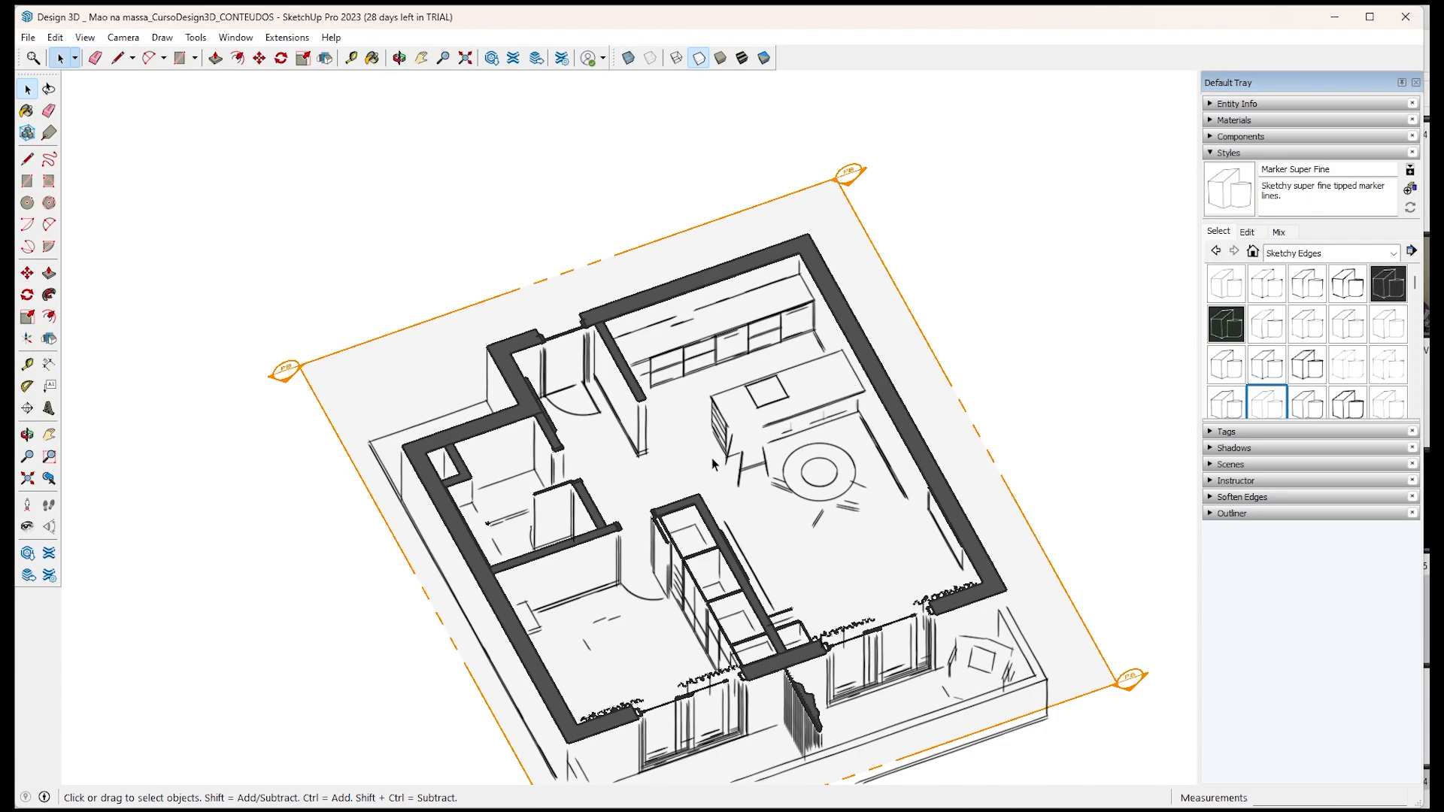
scroll(714, 464, up, 2)
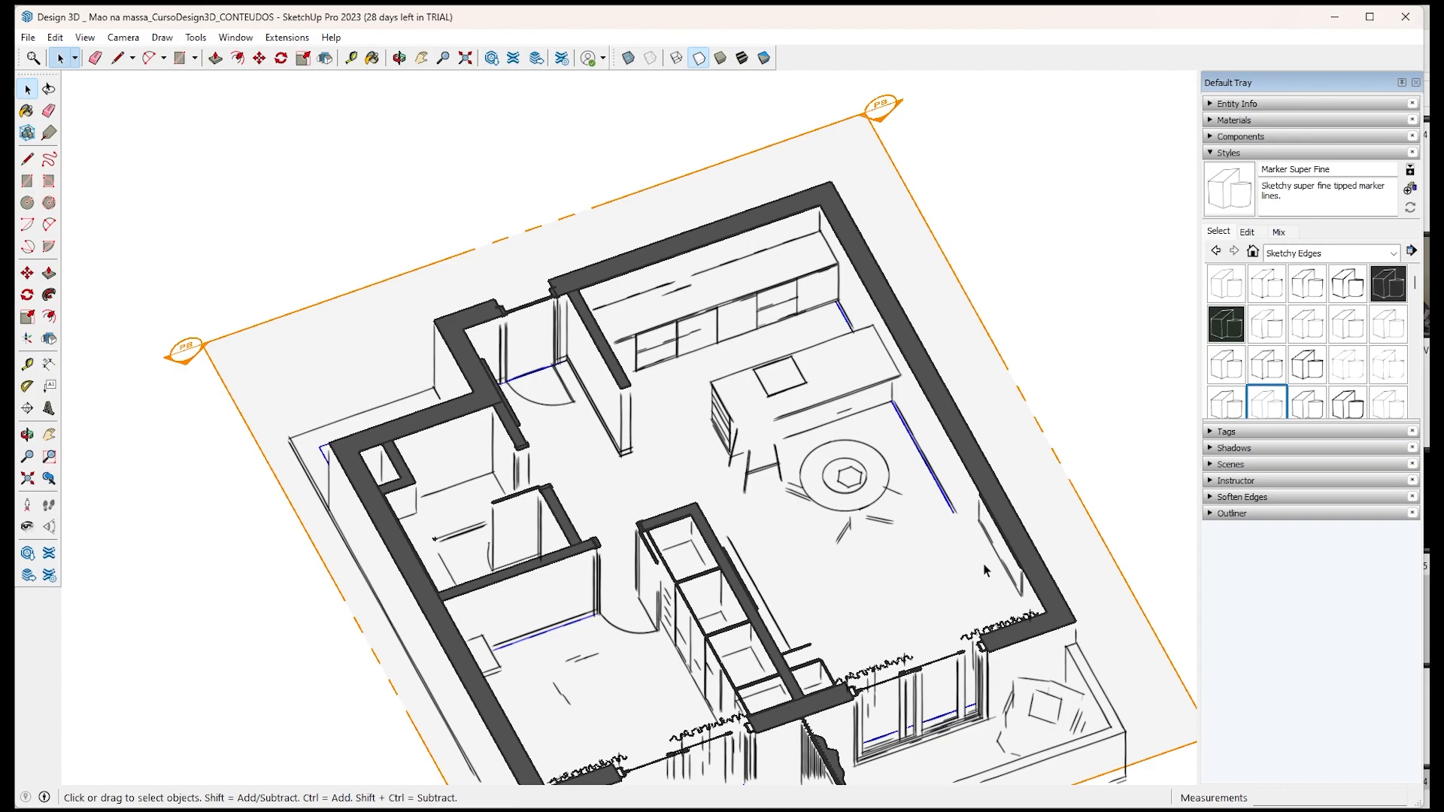
Compare the Cross Stitch style with the Marker Super Fine style on the whole apartment.
click(1235, 364)
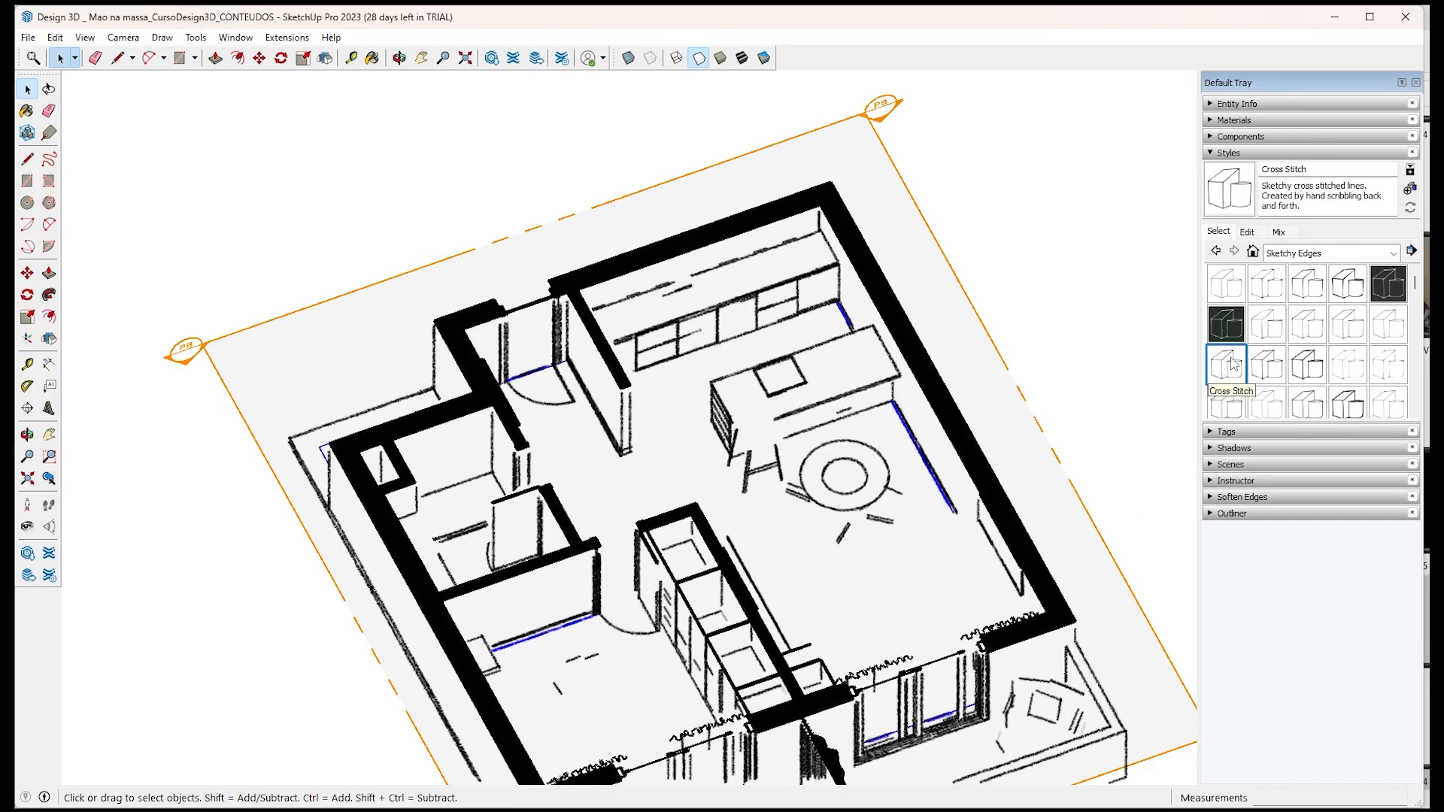
middle_drag(864, 555, 1107, 476)
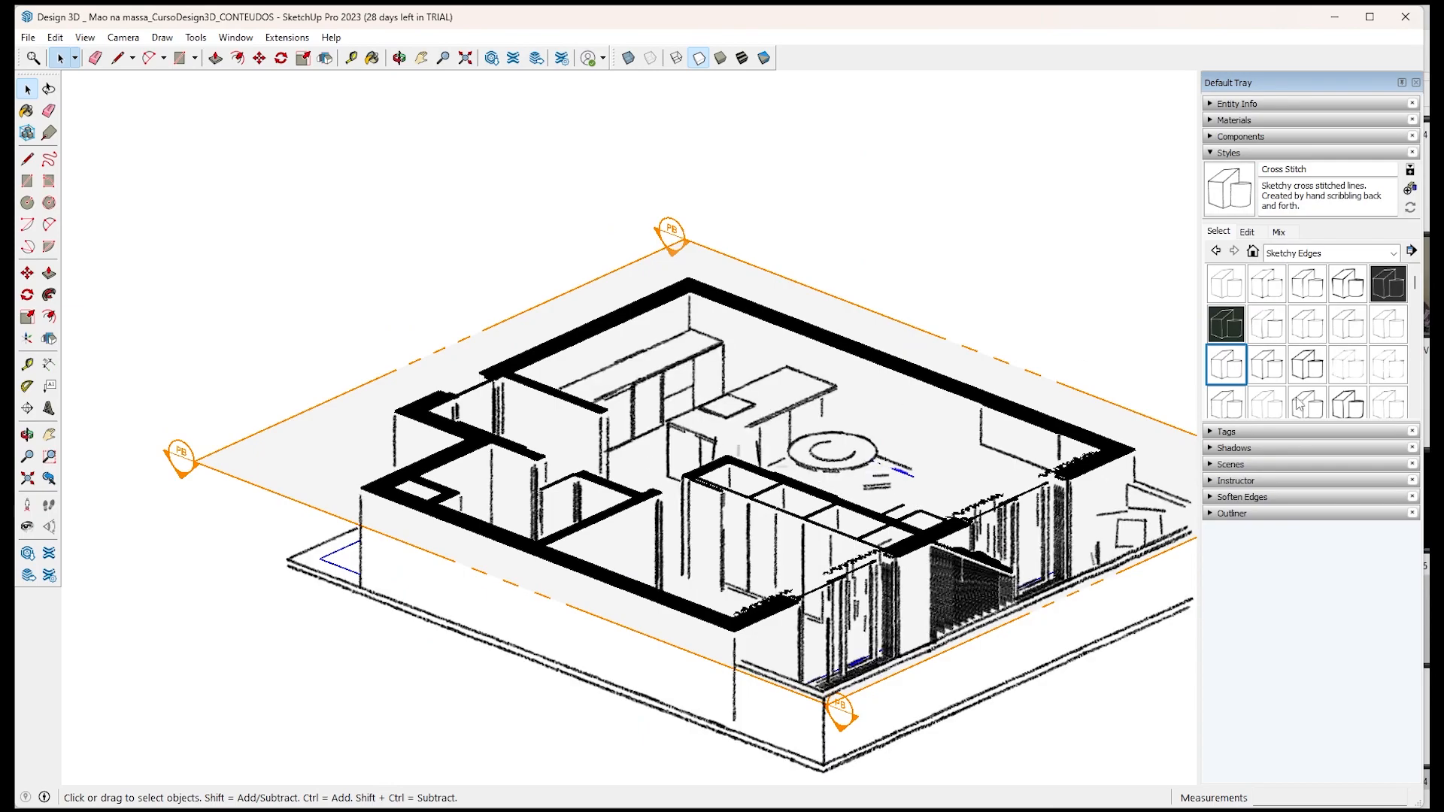
click(1270, 411)
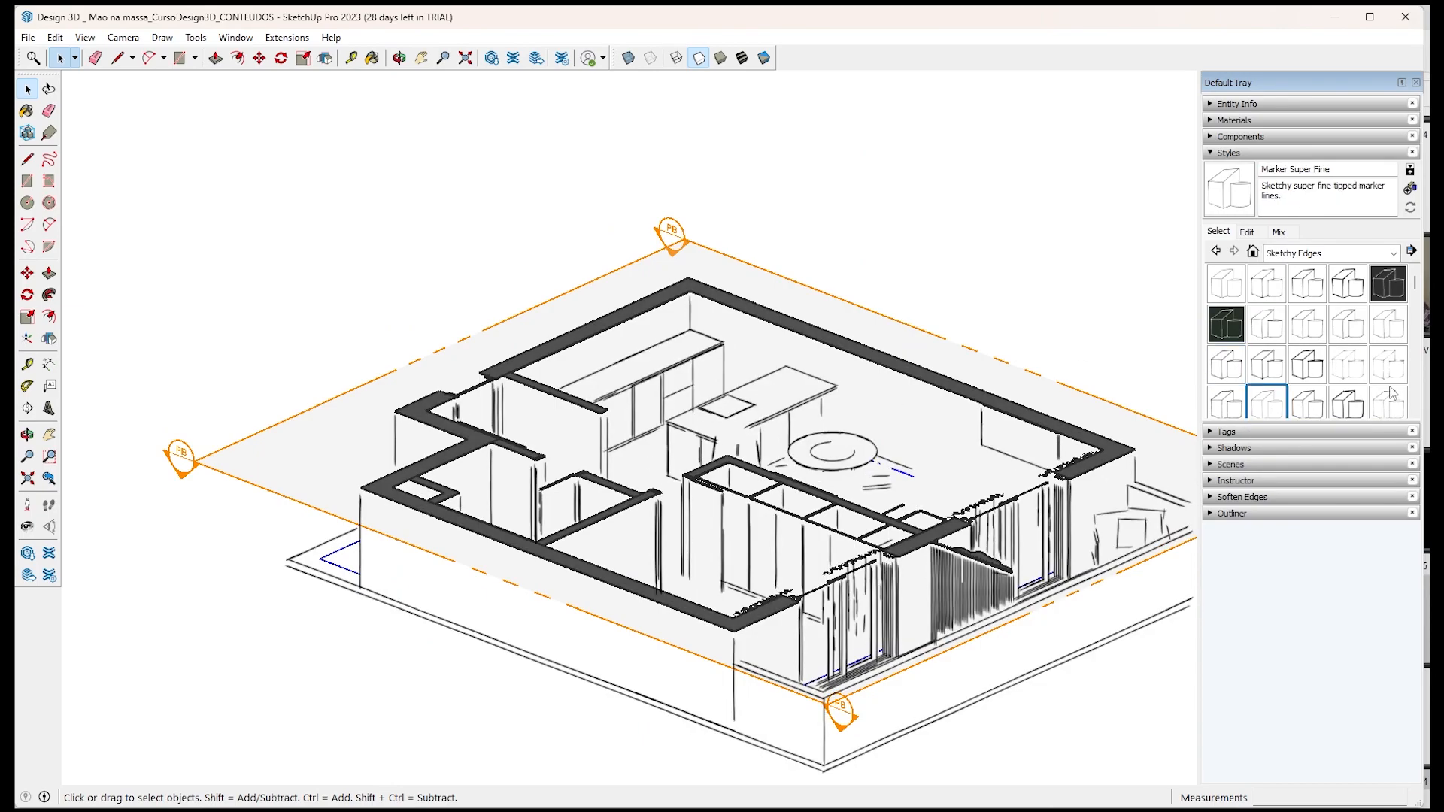
scroll(399, 485, down, 6)
middle_drag(692, 518, 659, 573)
drag(659, 573, 555, 626)
scroll(515, 453, up, 4)
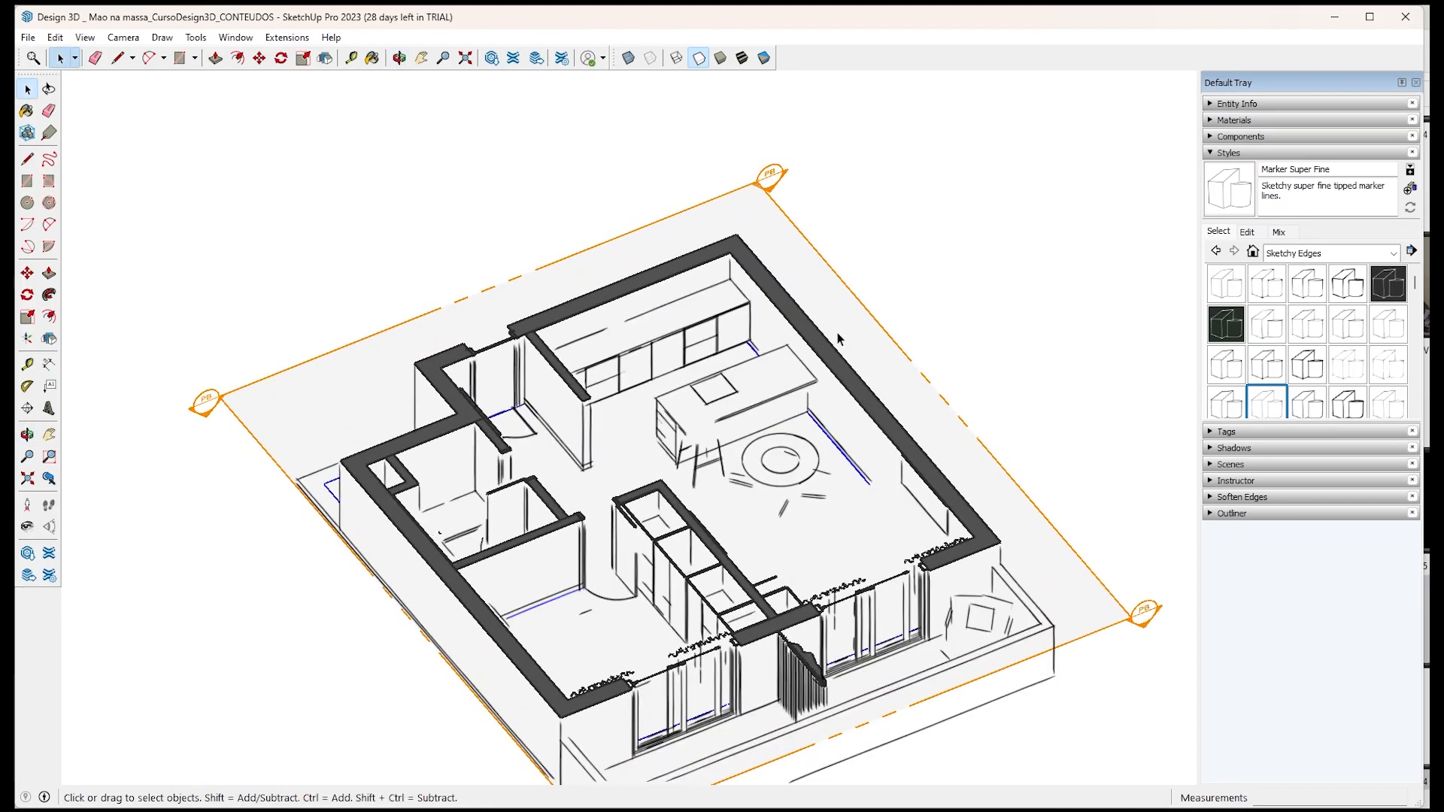
Apply the 00 Default Colors style from the Color Sets collection.
click(1392, 253)
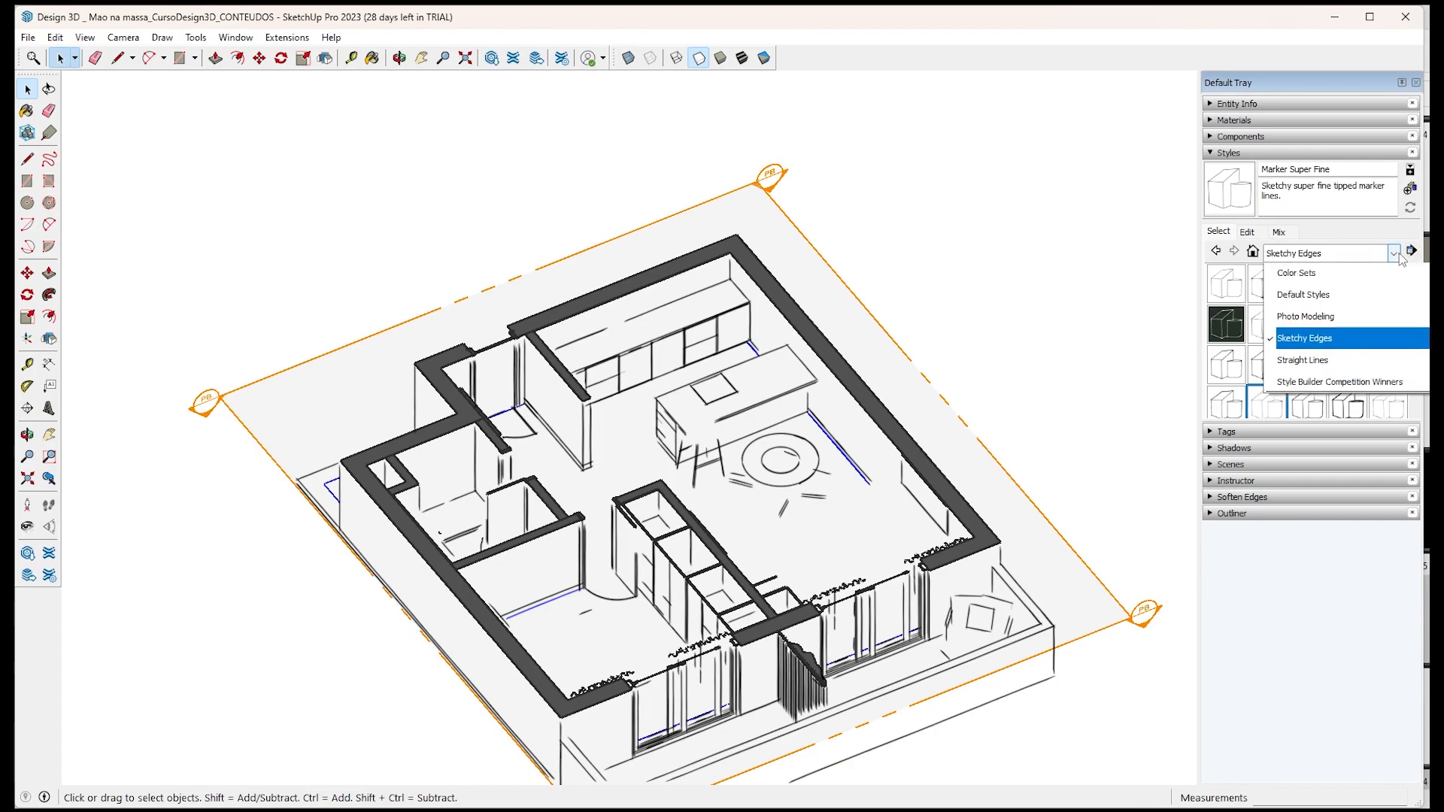
click(1340, 295)
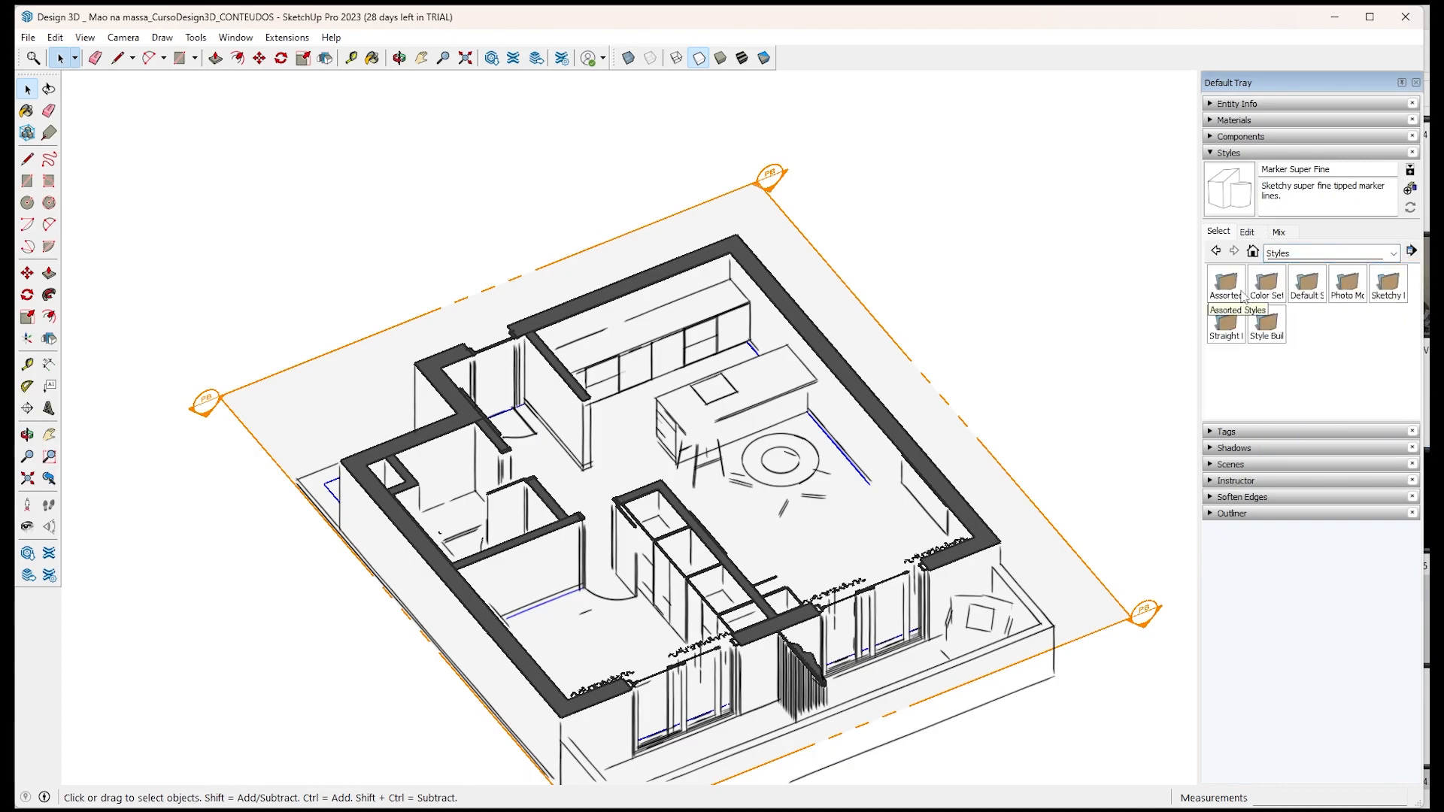
double_click(1251, 301)
click(1227, 284)
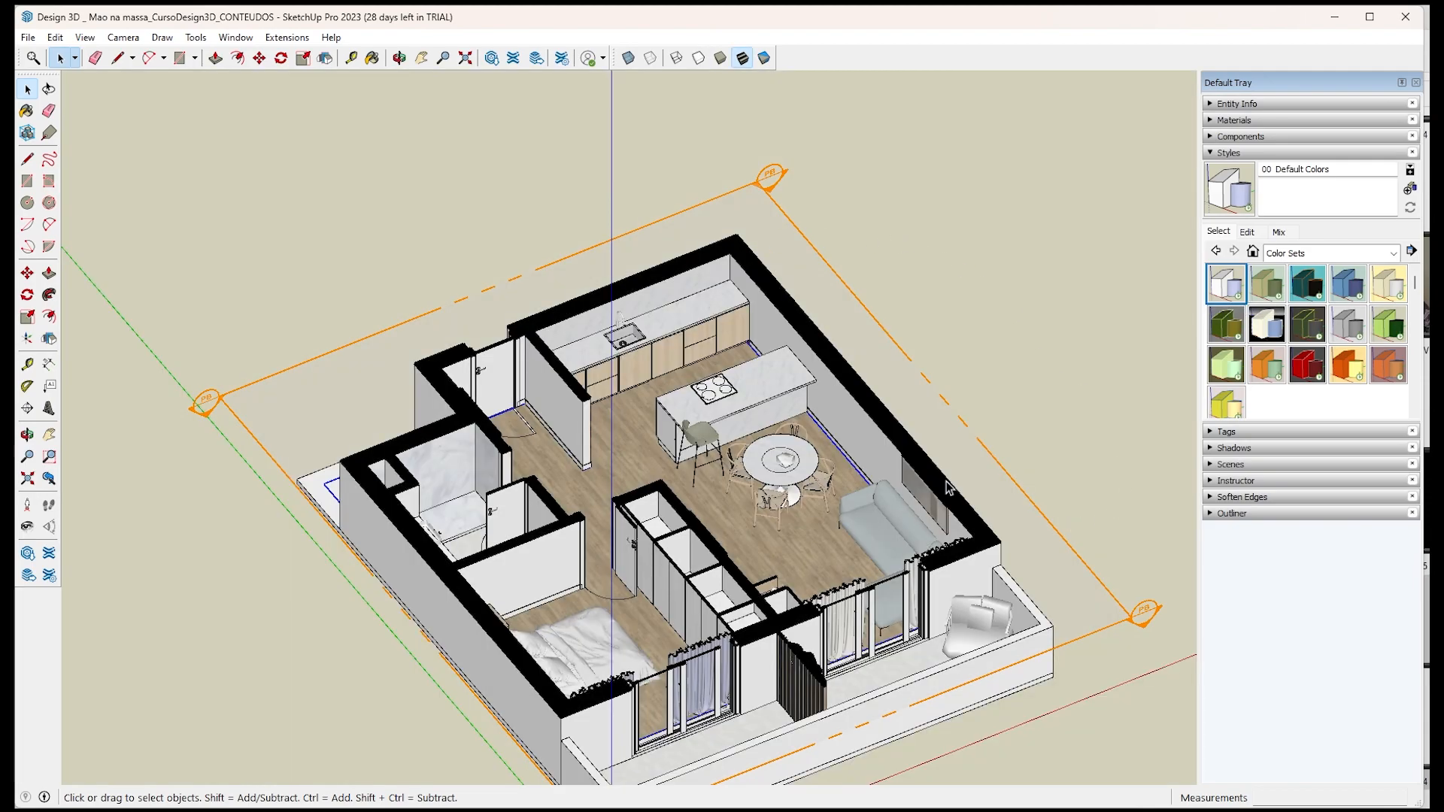
Open the current style's edge settings and switch Edges off and back on.
click(1248, 234)
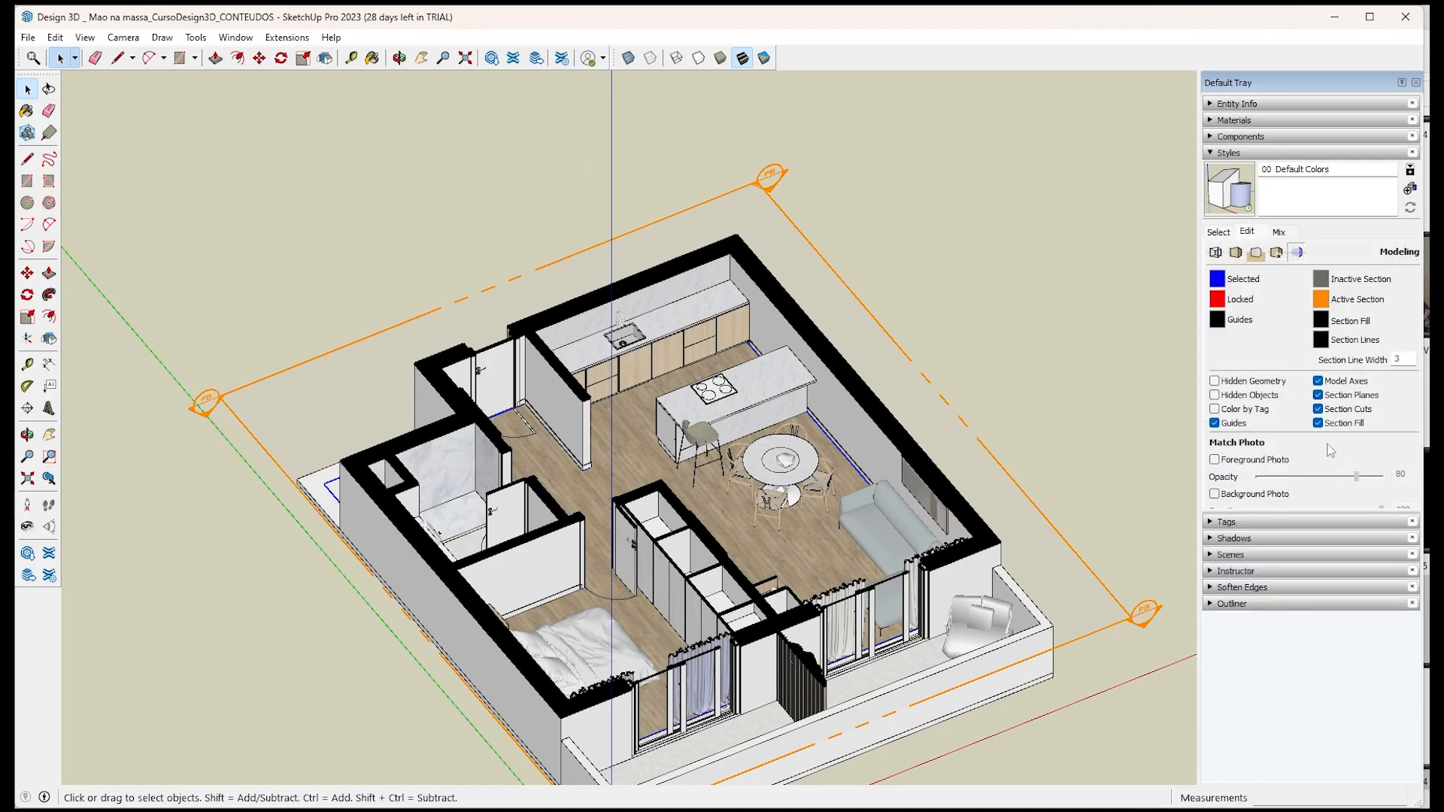
click(1215, 253)
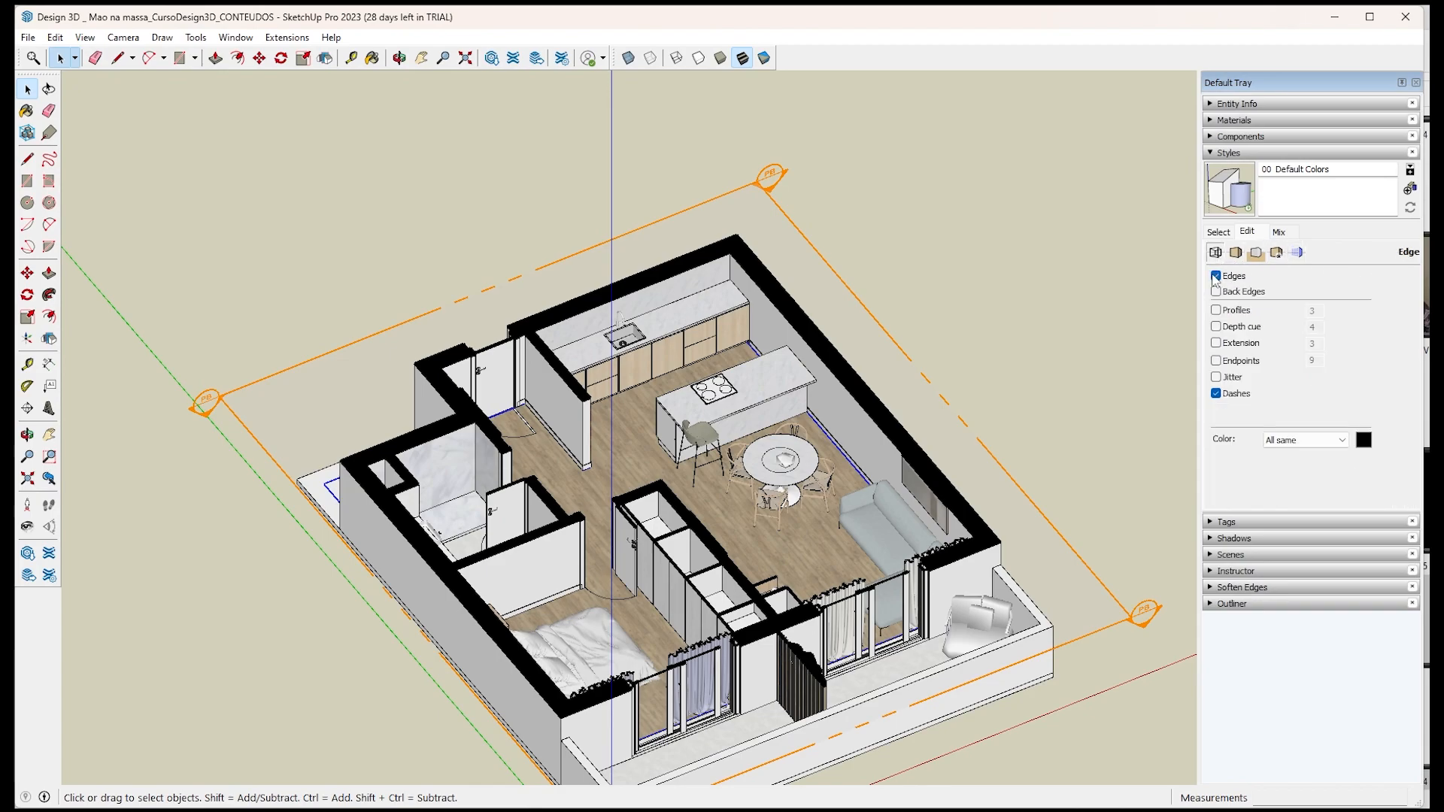
click(1216, 277)
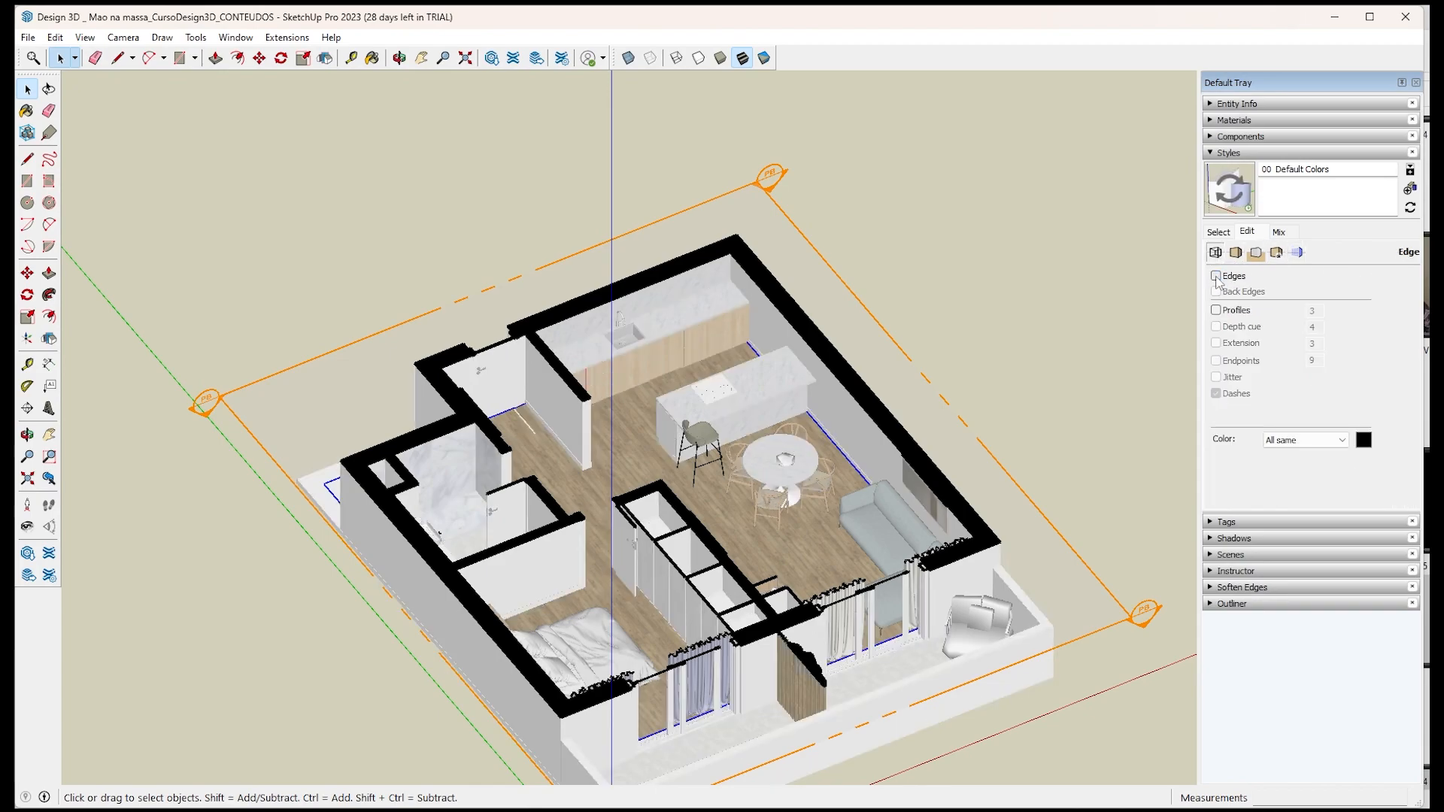
click(1216, 276)
Enable Profiles, Depth cue, Extension, Endpoints and Jitter for the style's edges.
click(1216, 310)
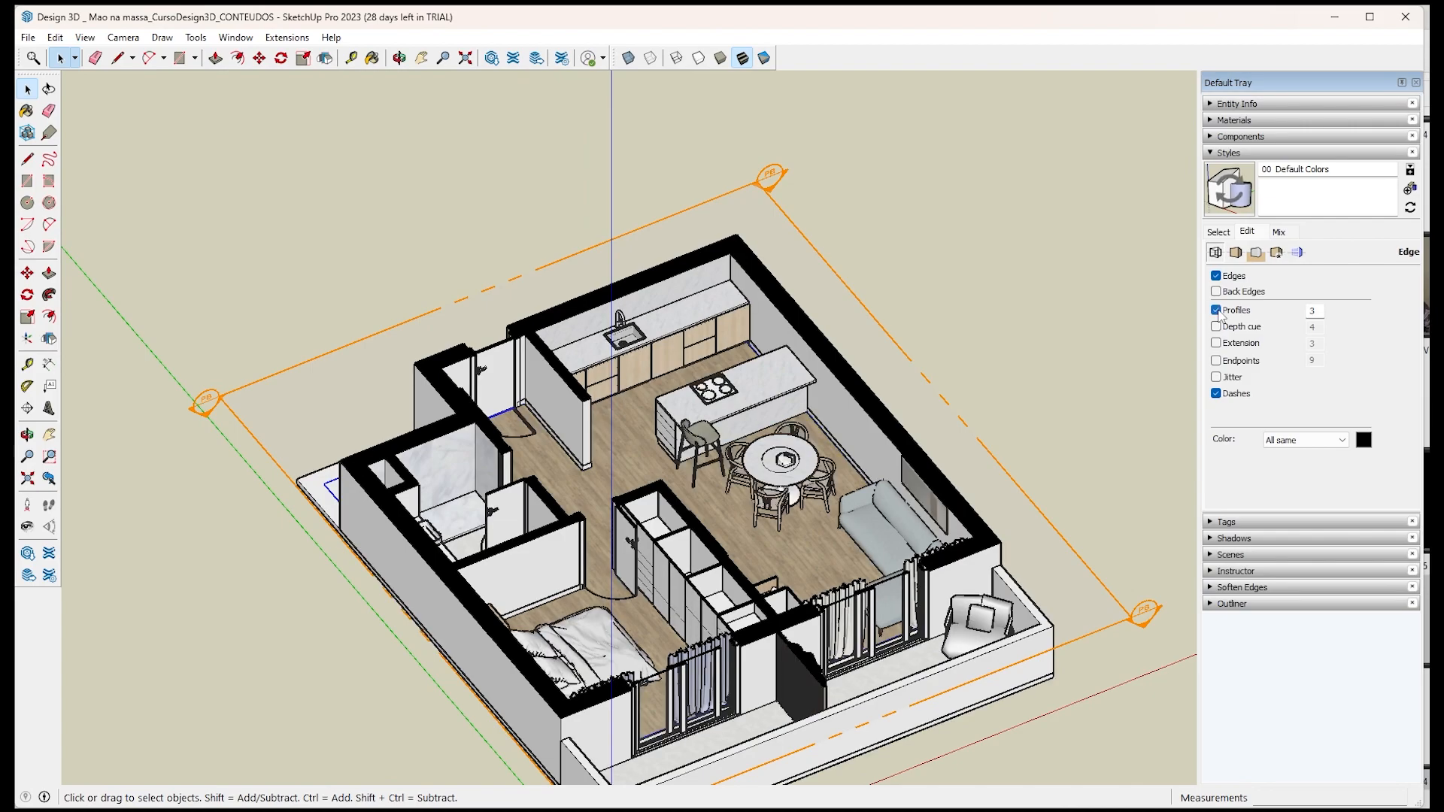
click(1216, 327)
click(1216, 342)
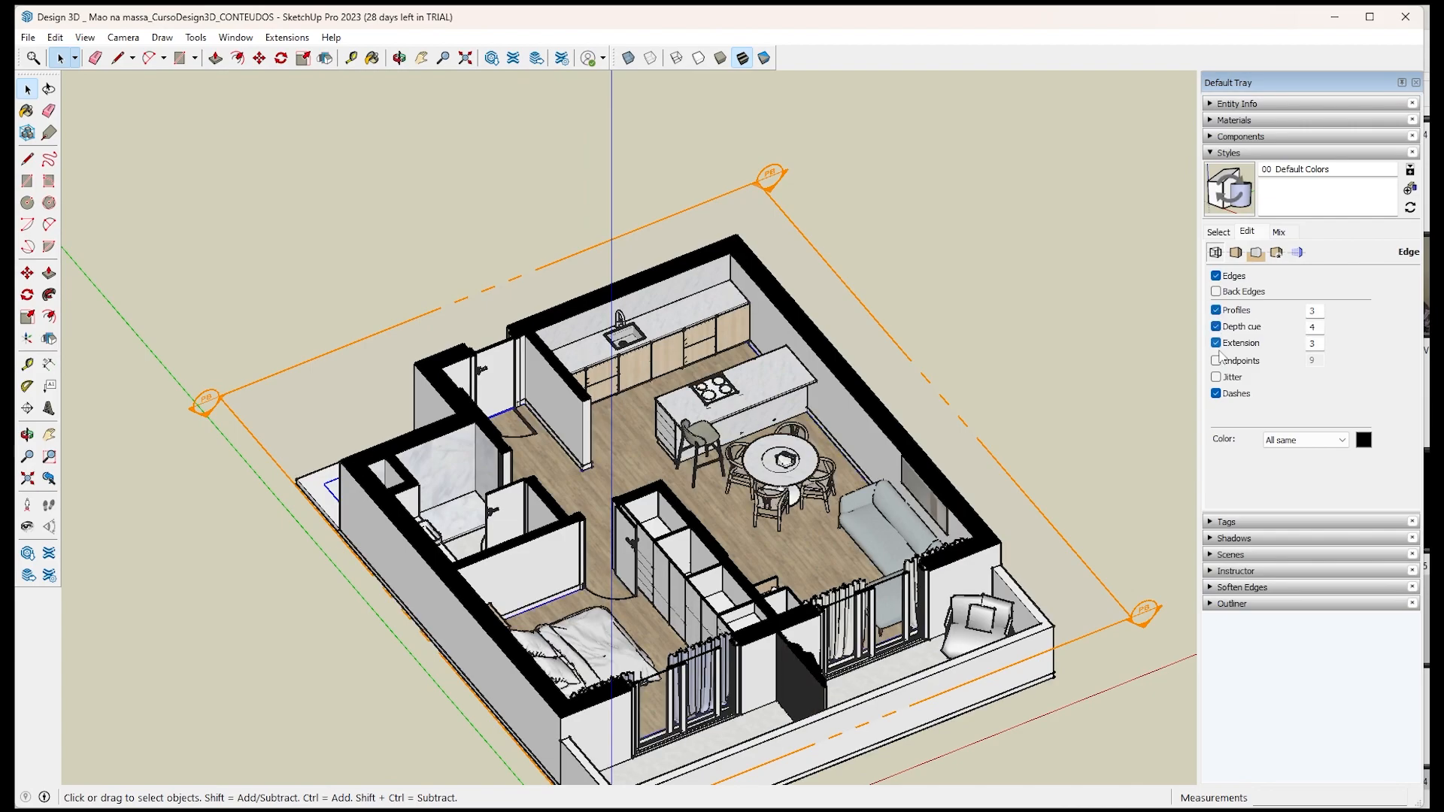
click(1216, 360)
click(1216, 377)
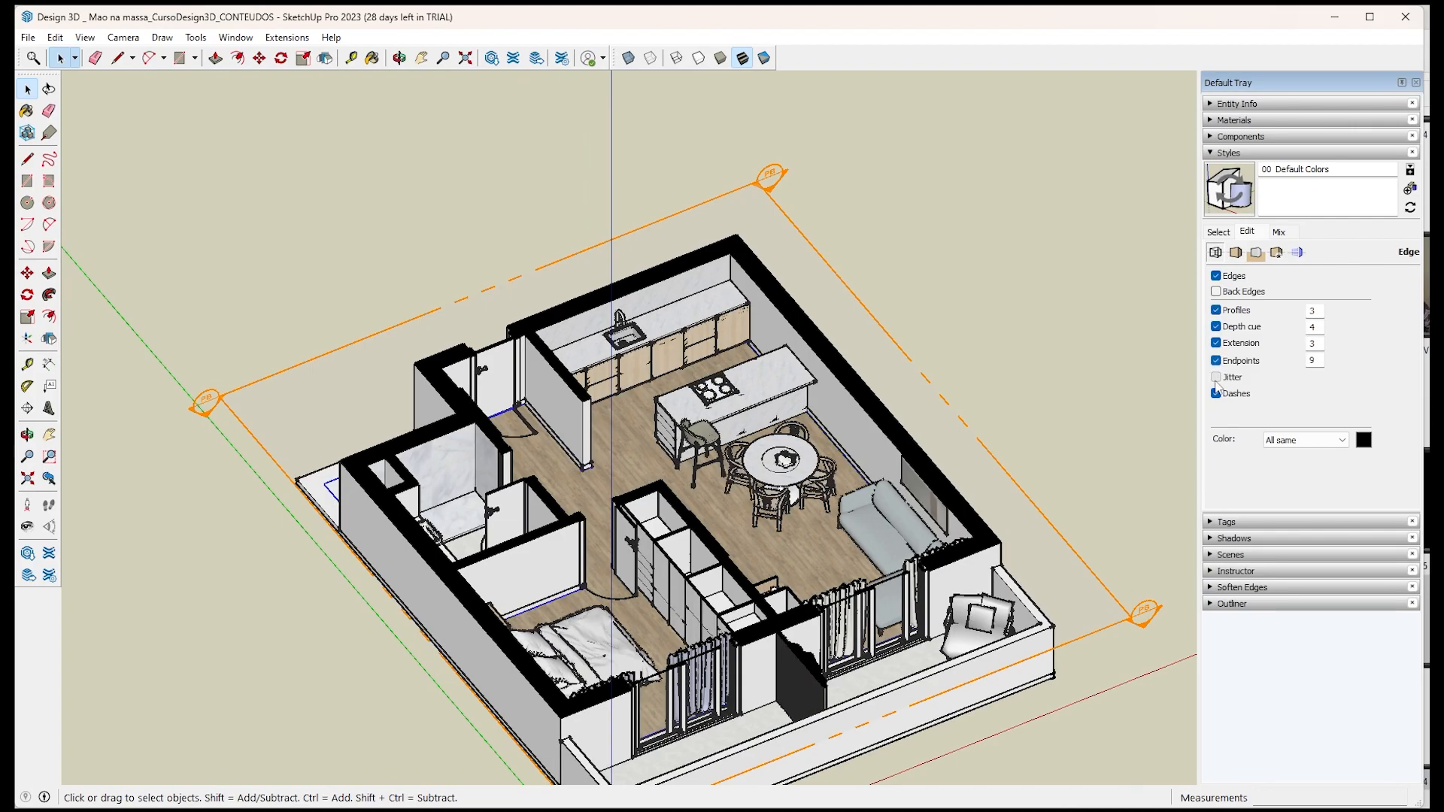
scroll(876, 554, up, 2)
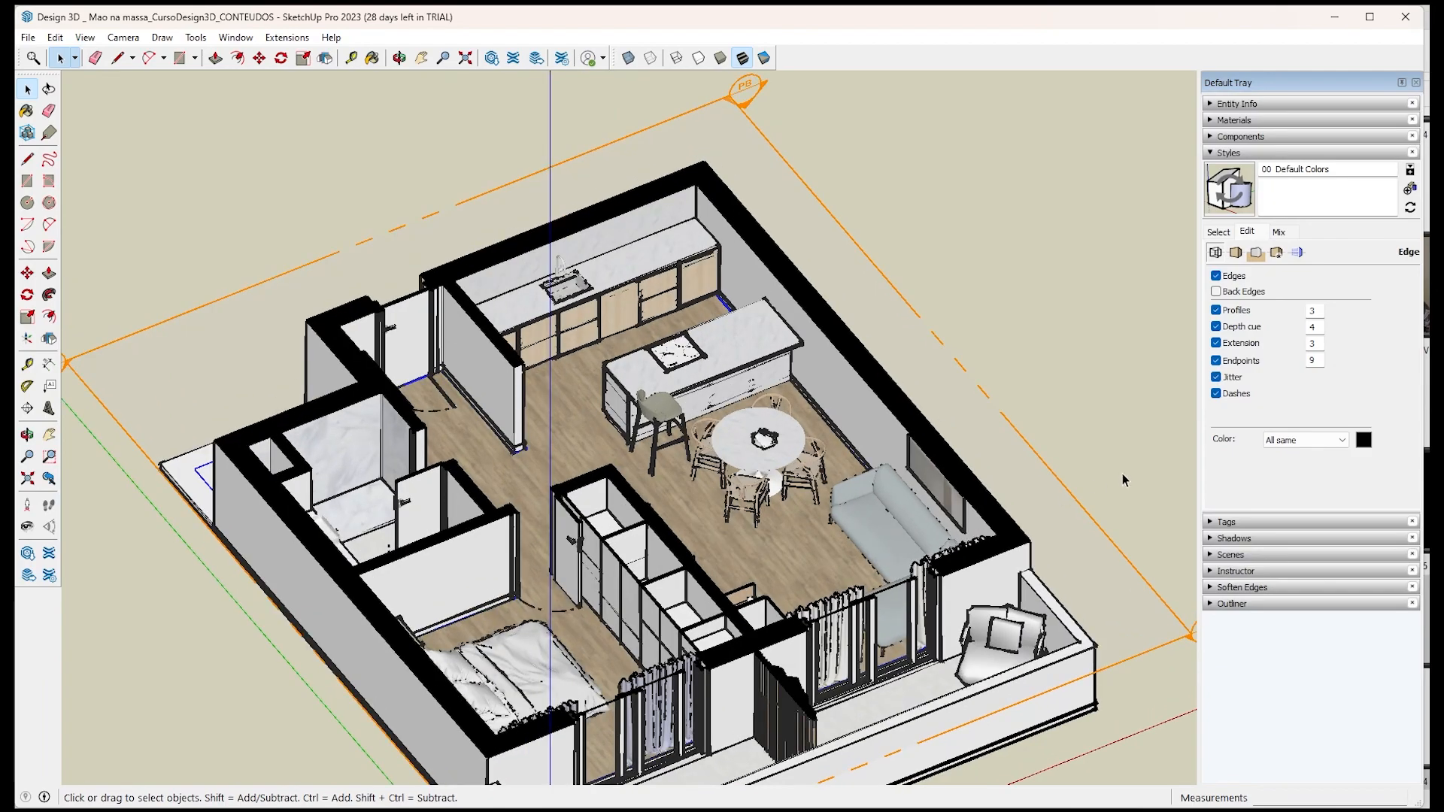
drag(1317, 363, 1290, 350)
click(1313, 328)
Set the style's faces to wireframe display and delete the section plane cutting through the apartment.
click(1238, 254)
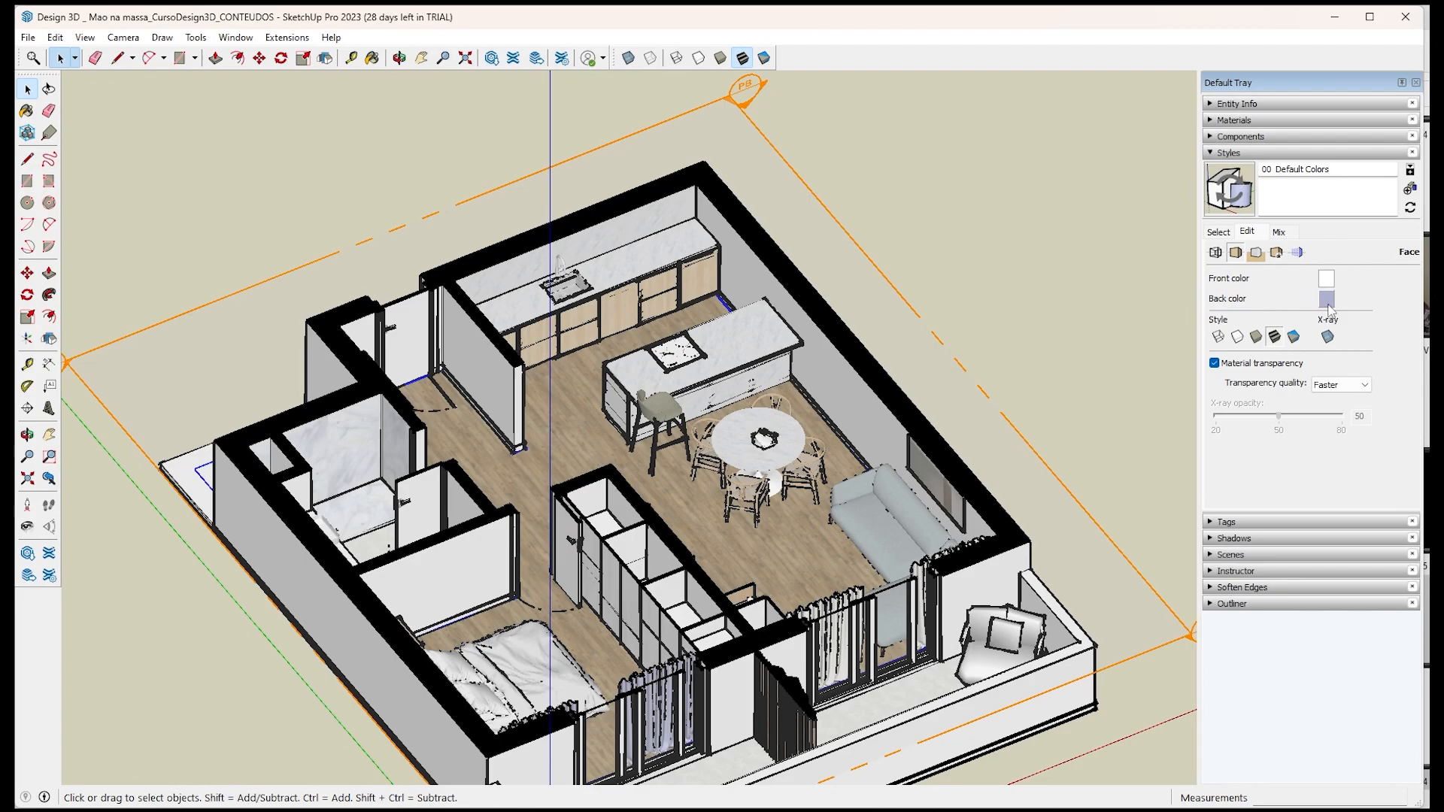
click(1219, 337)
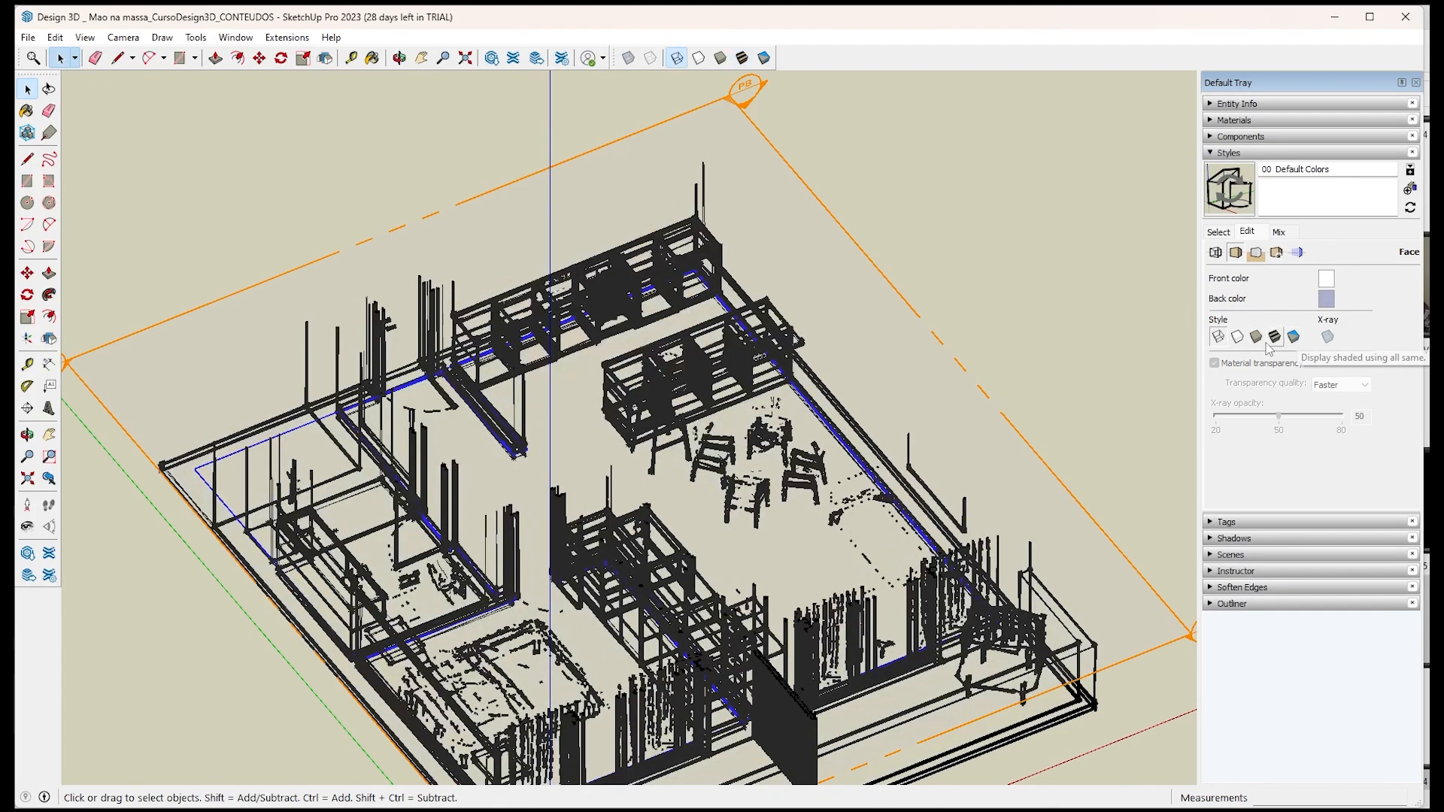
scroll(772, 314, down, 1)
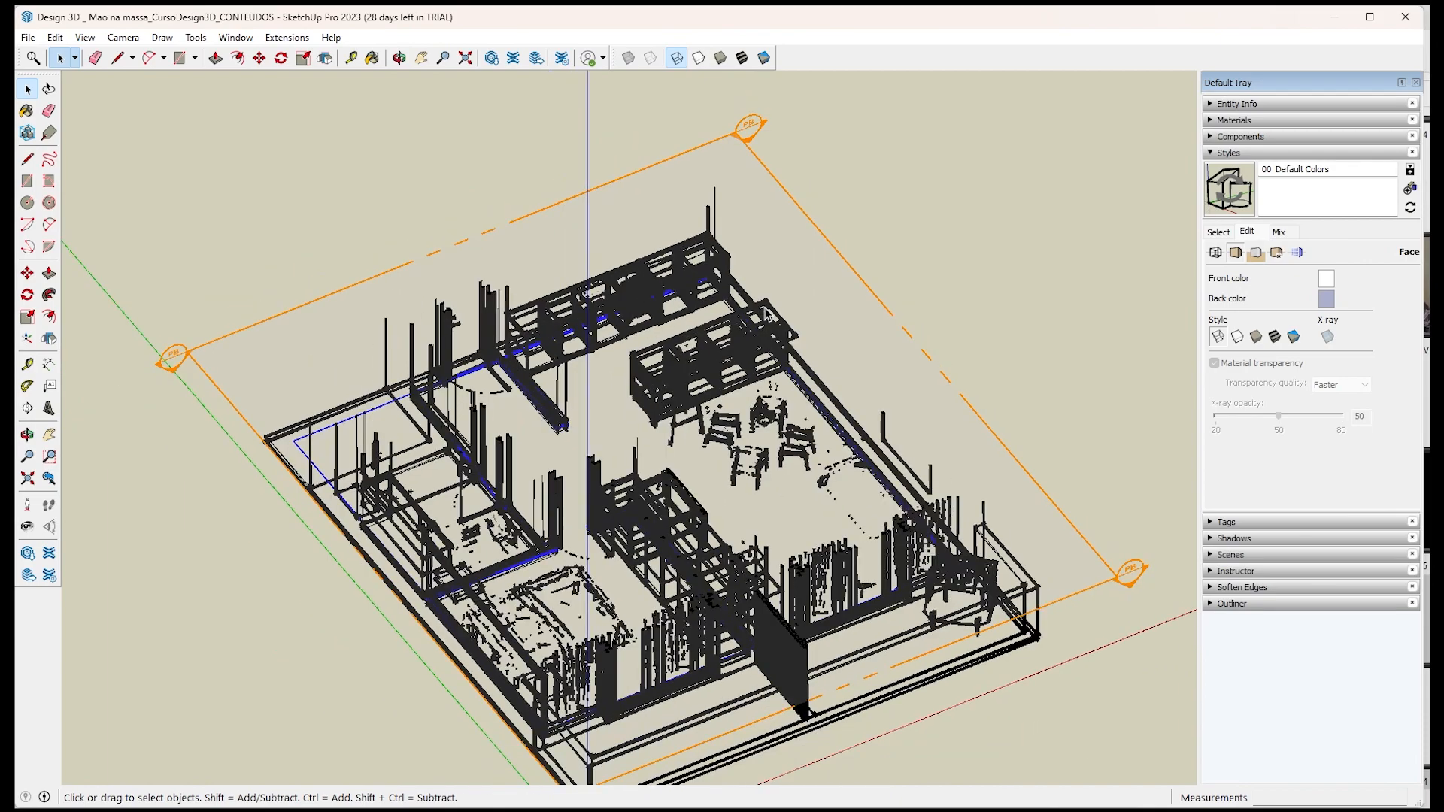
click(995, 461)
key(Delete)
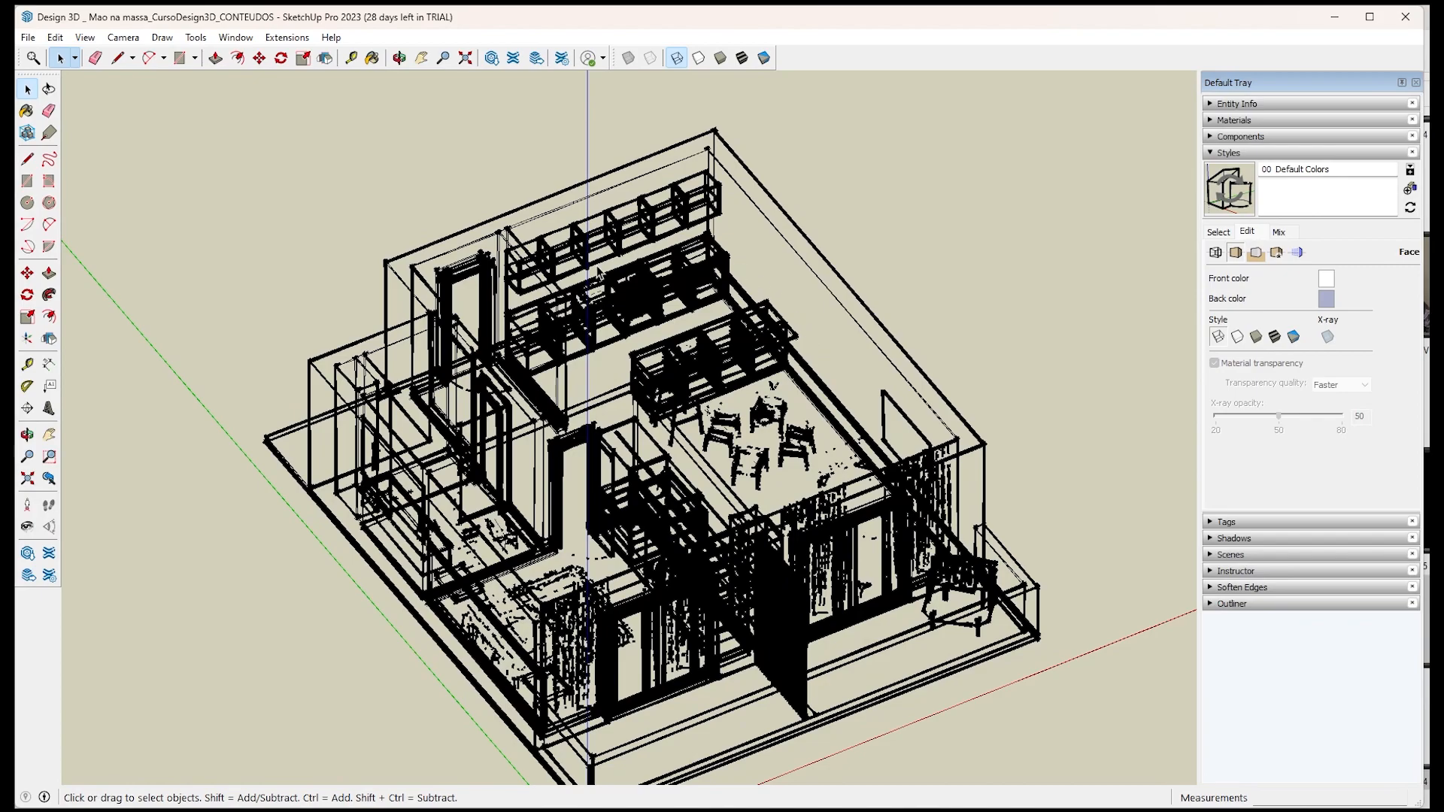
Set the face display to hidden line and the background colour to white, with luminance 100.
click(1237, 336)
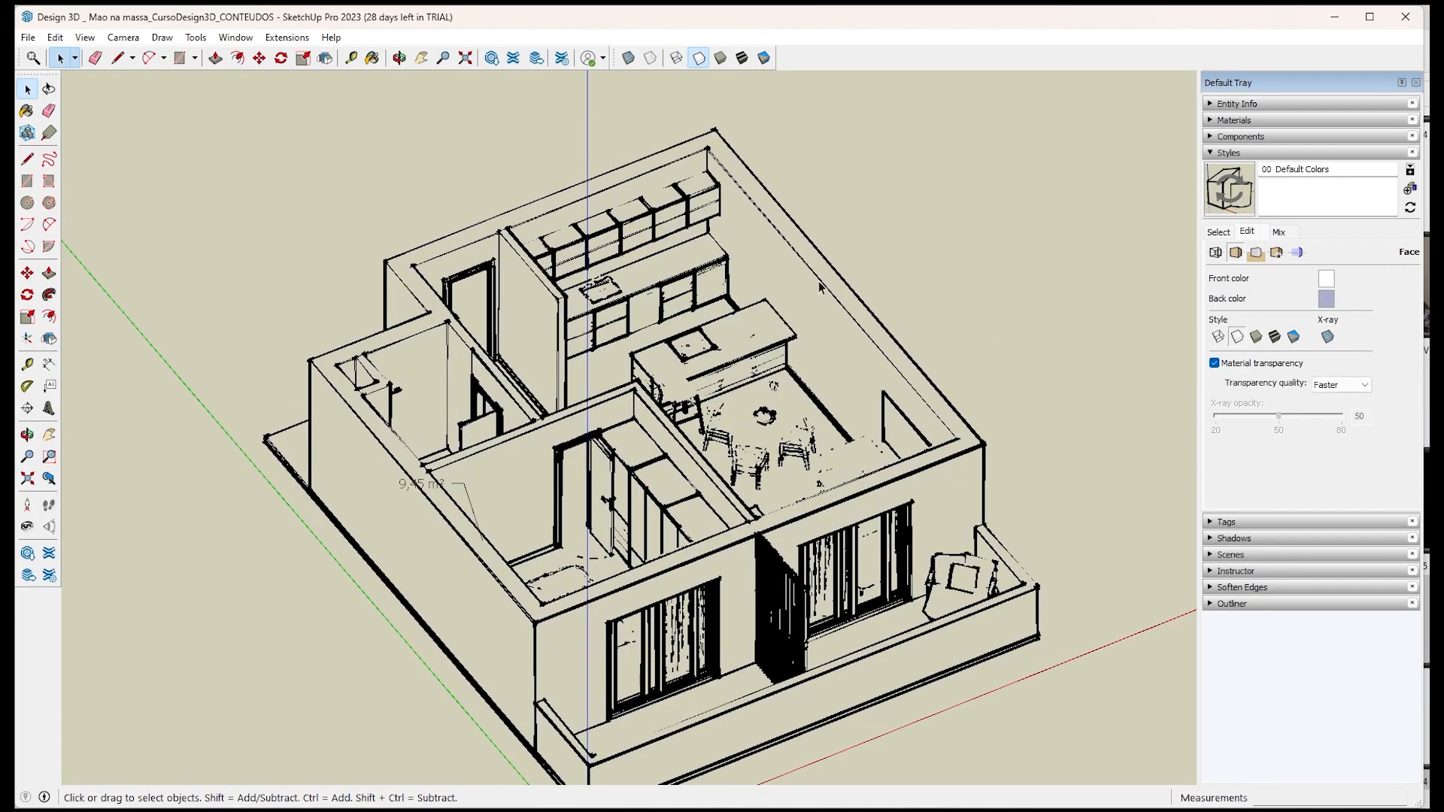
click(1255, 252)
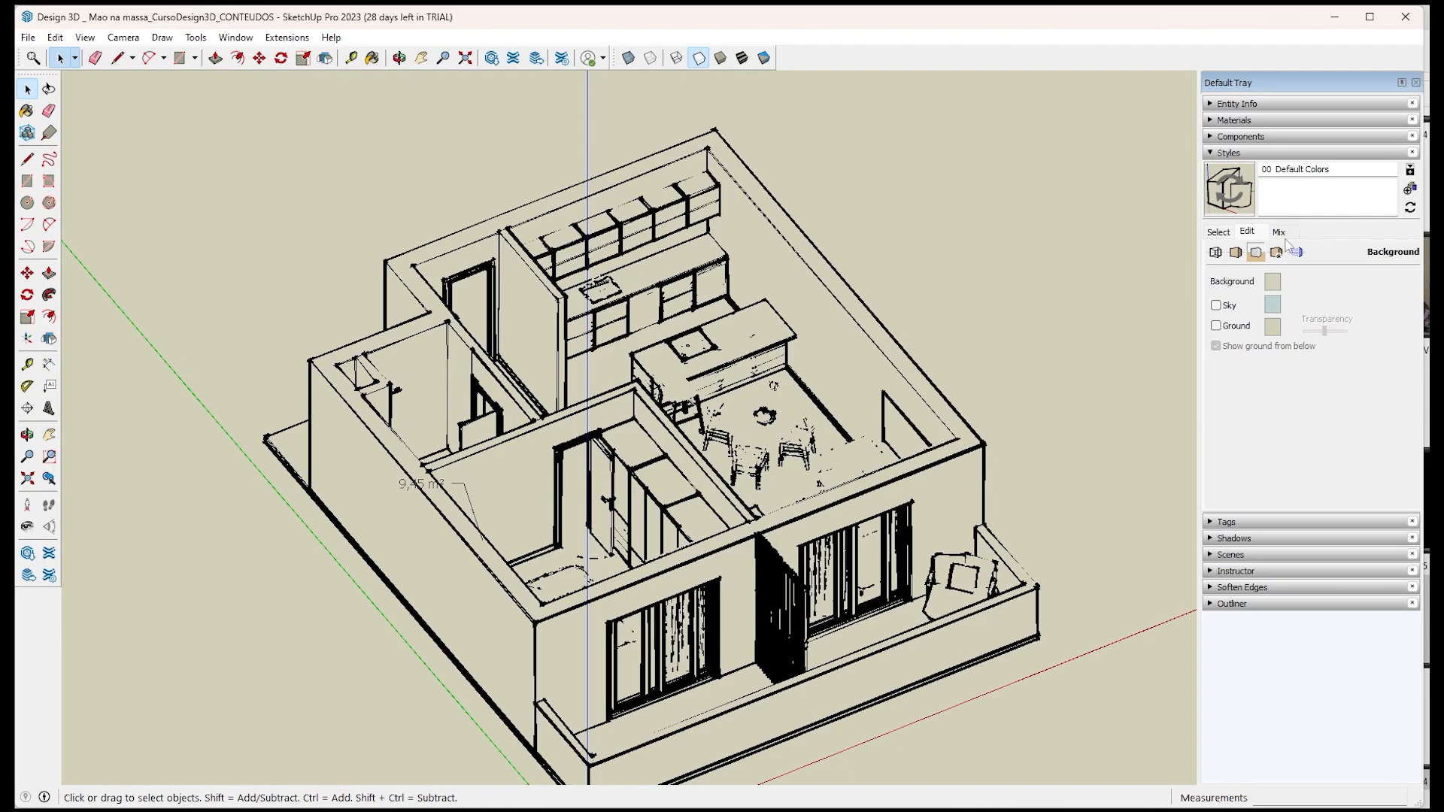
click(1276, 286)
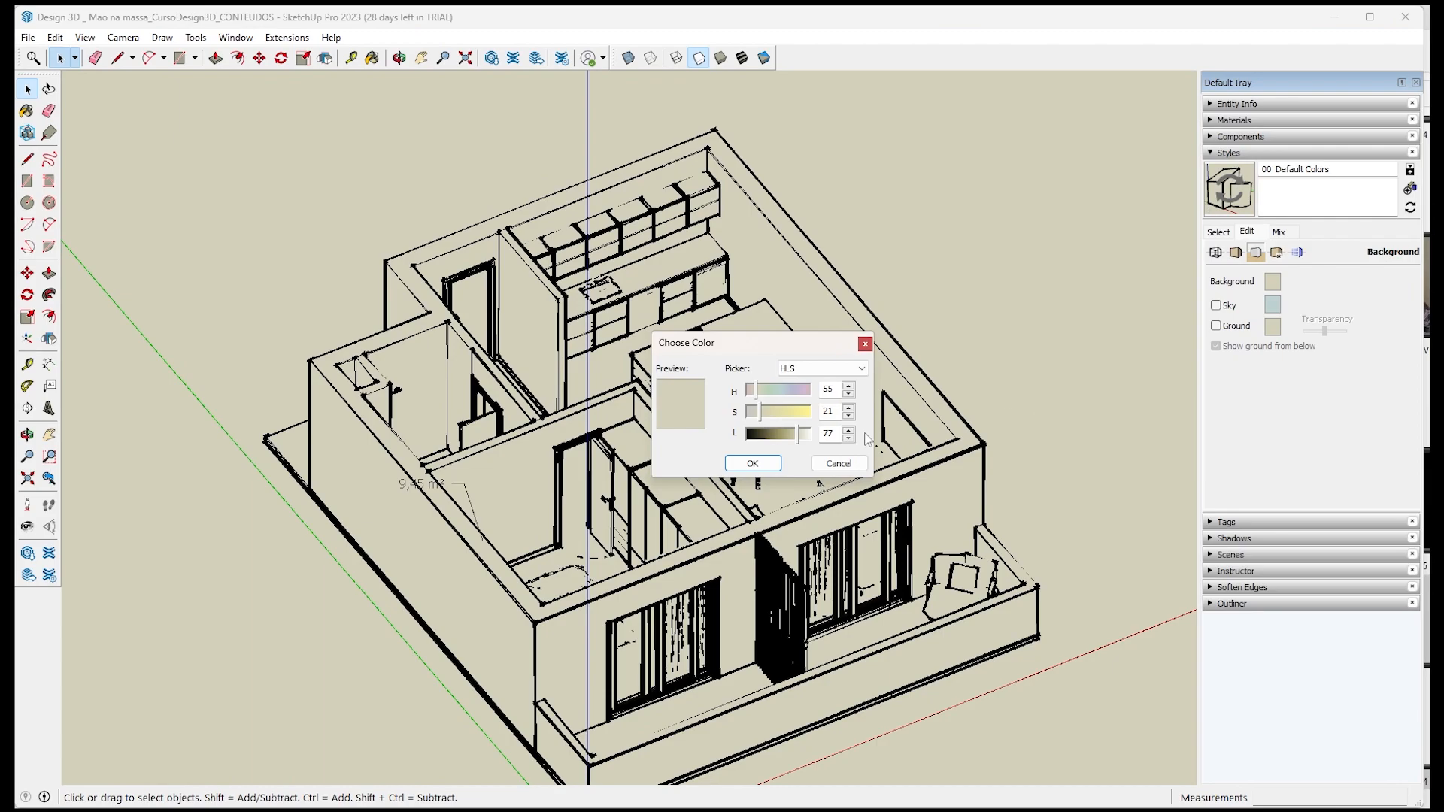
drag(797, 433, 858, 438)
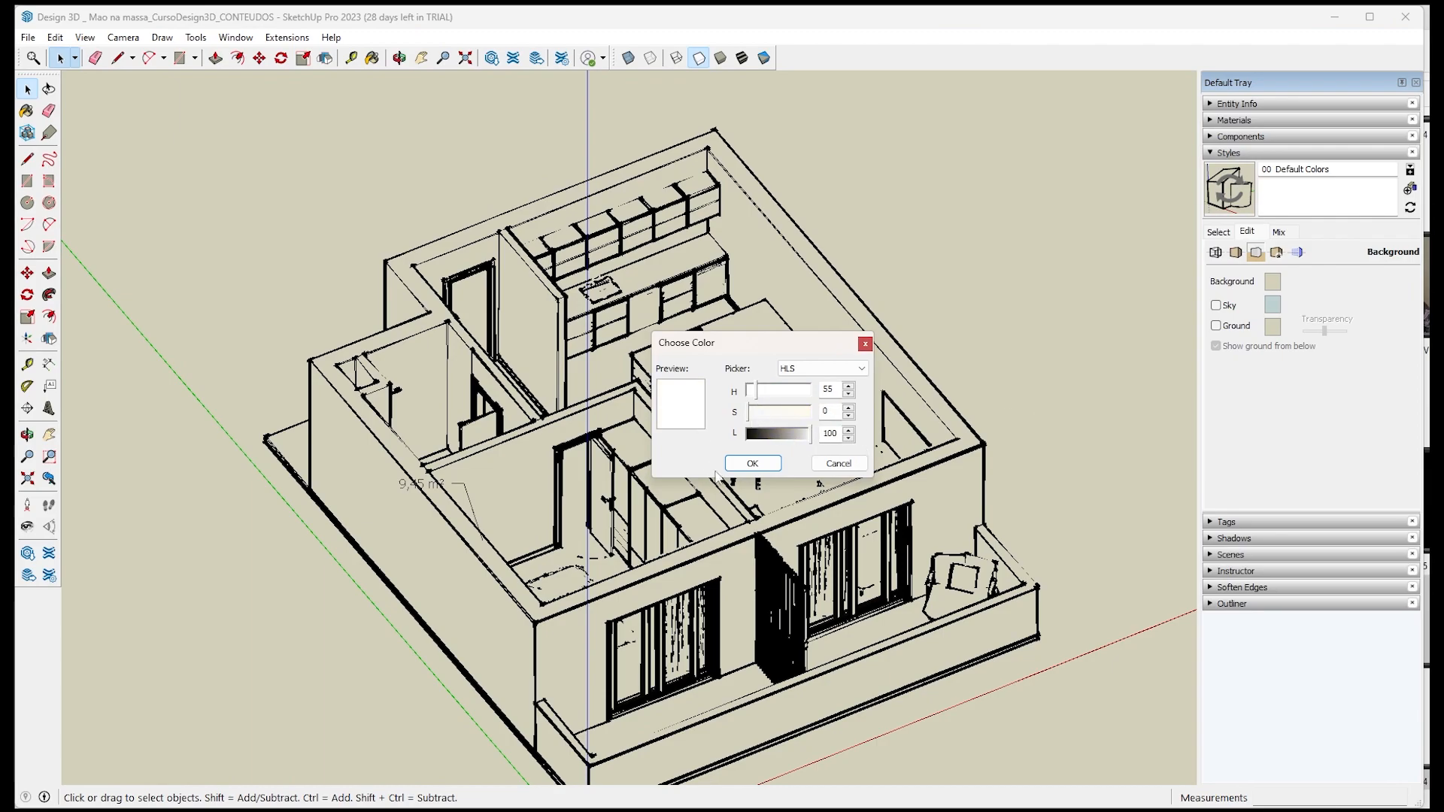
click(752, 464)
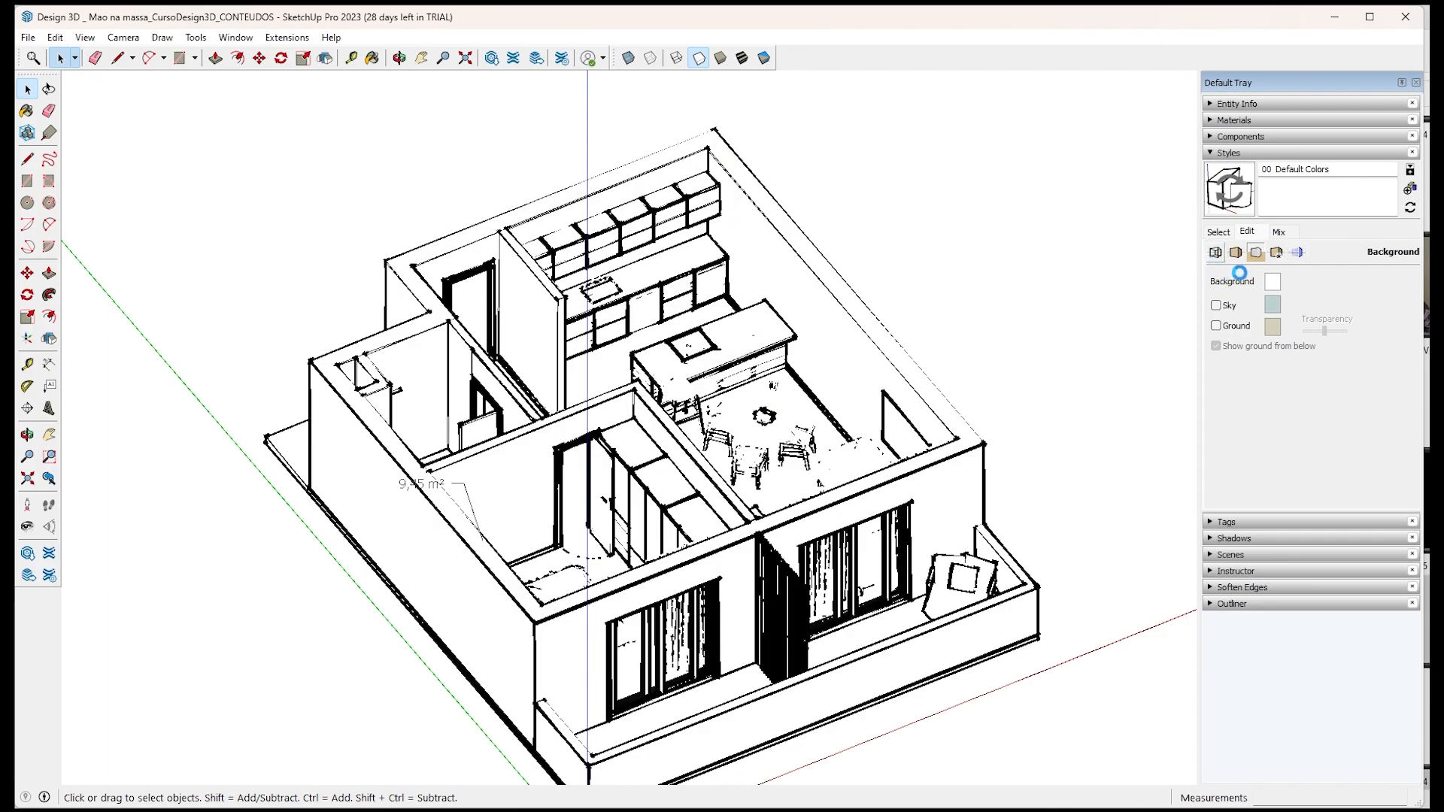
Disable Endpoints, Extension and Depth cue in the edge settings and set the Profiles width to 1.
click(1215, 252)
click(1216, 361)
click(1217, 343)
click(1216, 325)
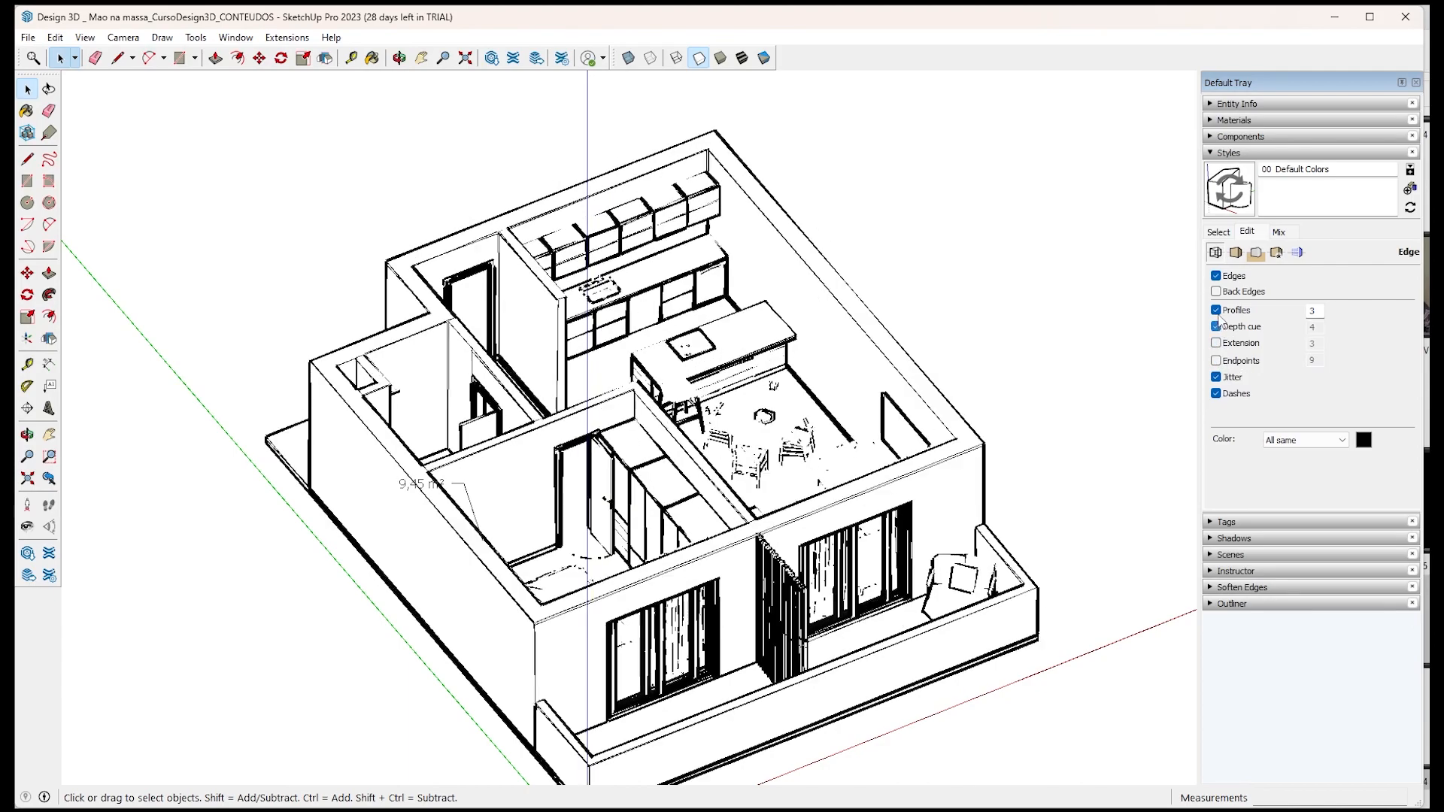
double_click(1320, 311)
key(Return)
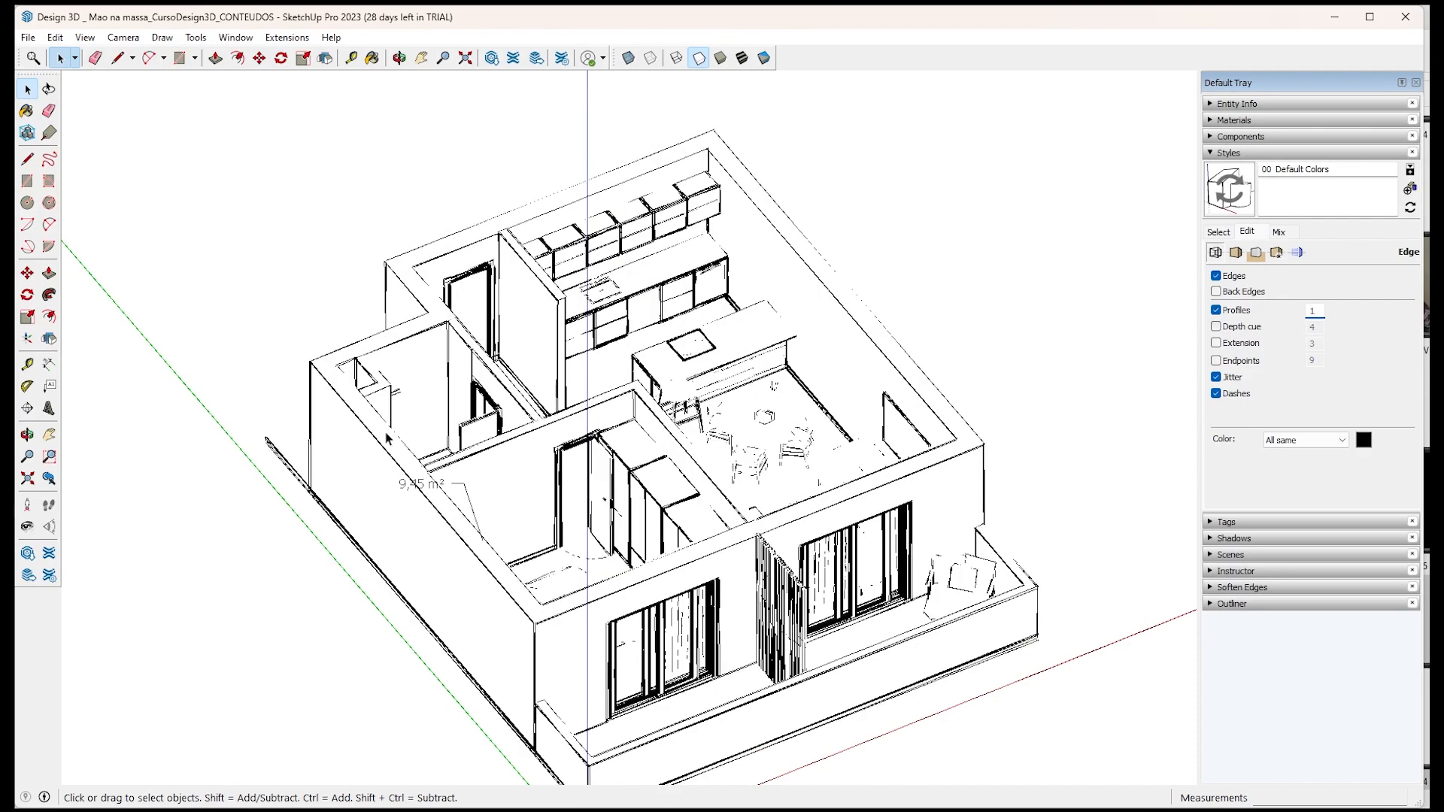
Disable Profiles for the style, switching Edges off and back on to compare the linework.
click(1216, 276)
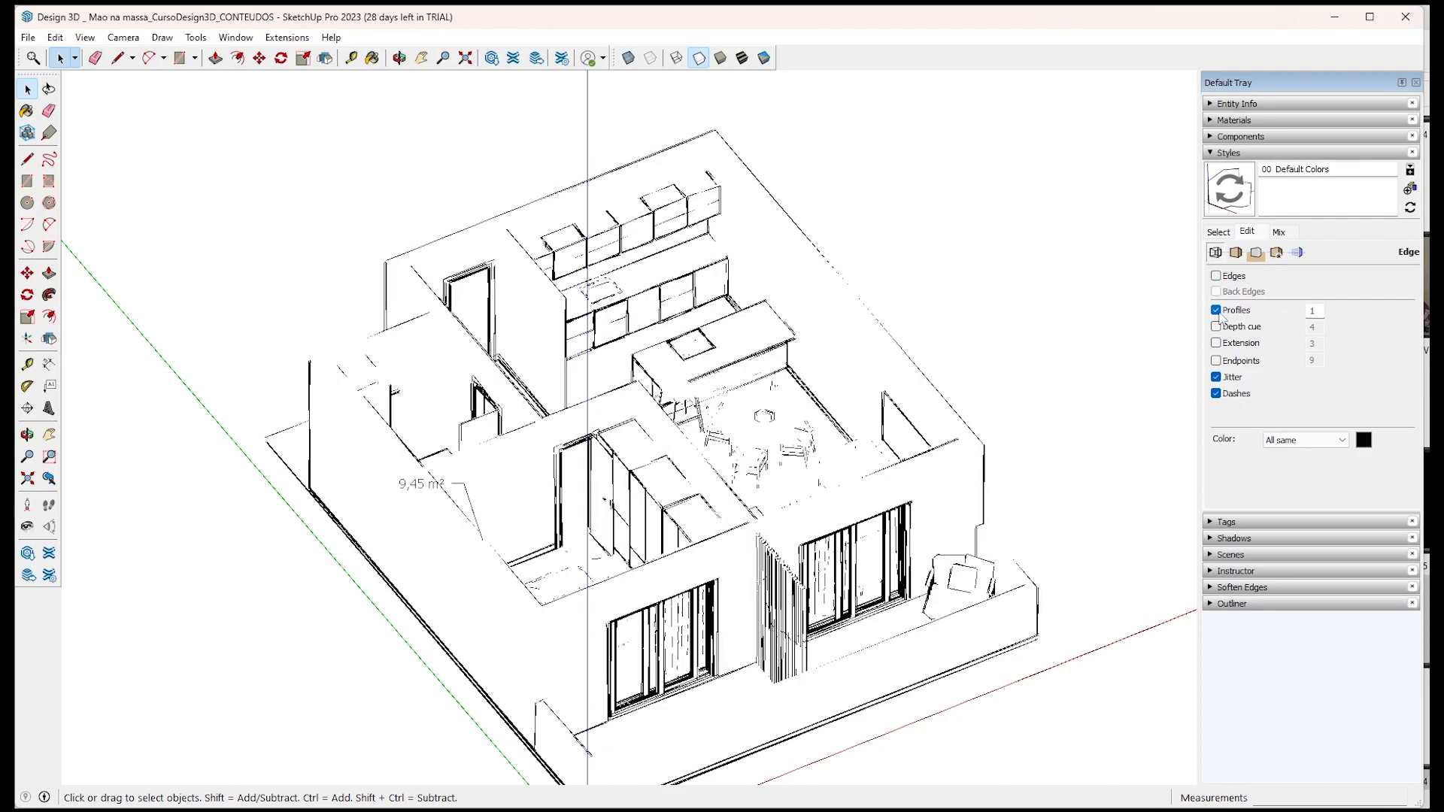
click(1216, 310)
click(1217, 276)
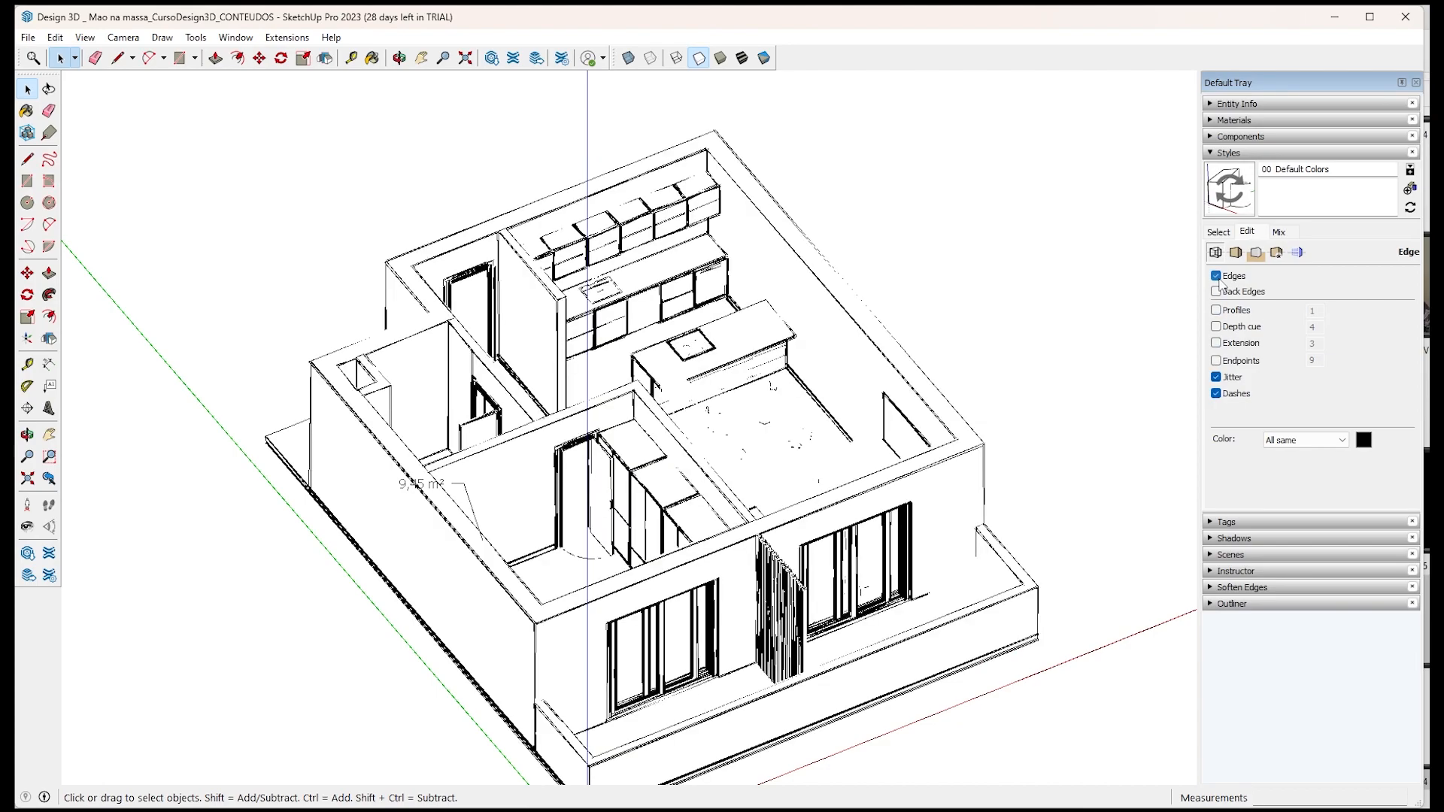
Disable Jitter and Dashes in the style's edge settings and set the faces to shaded display.
click(1216, 378)
click(1216, 393)
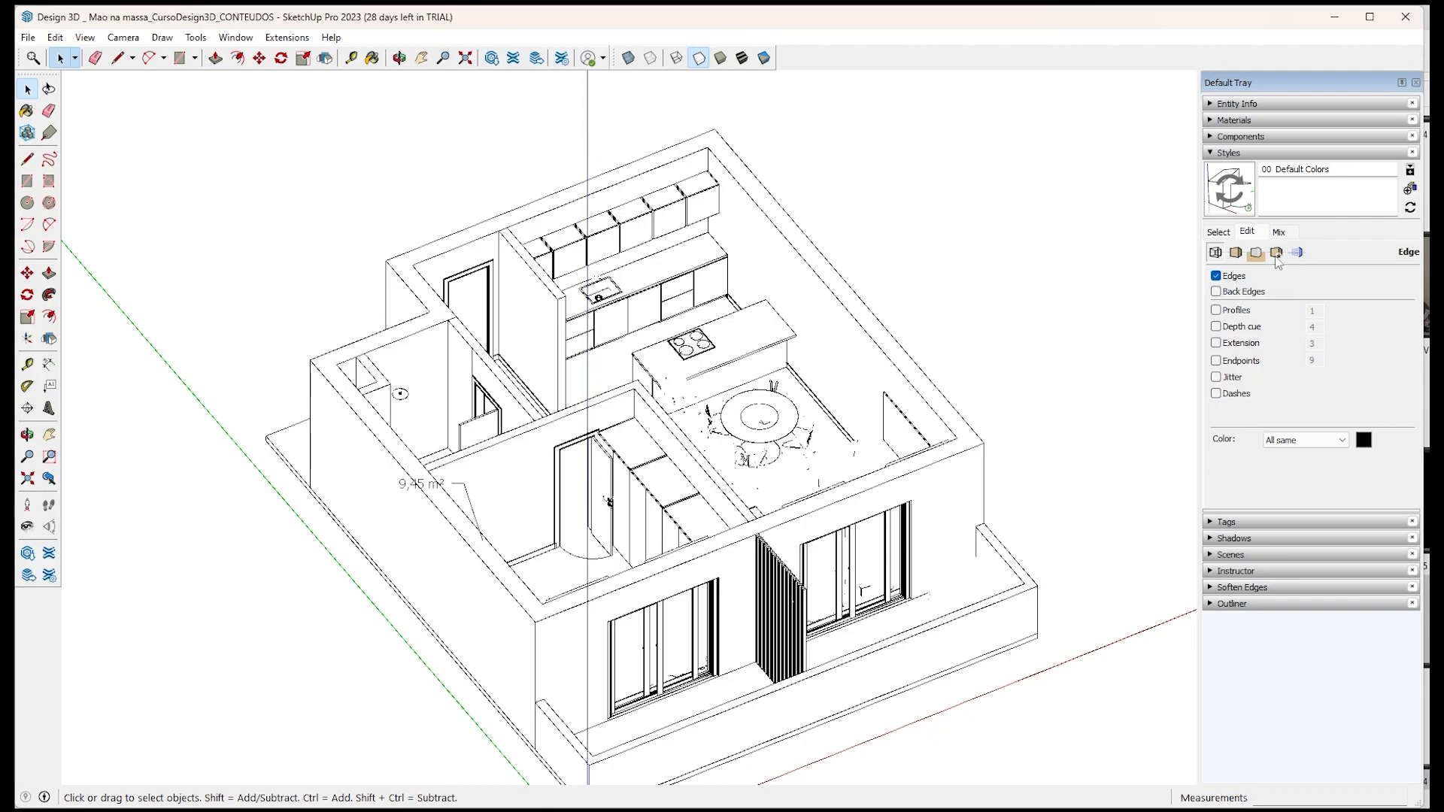
click(1236, 253)
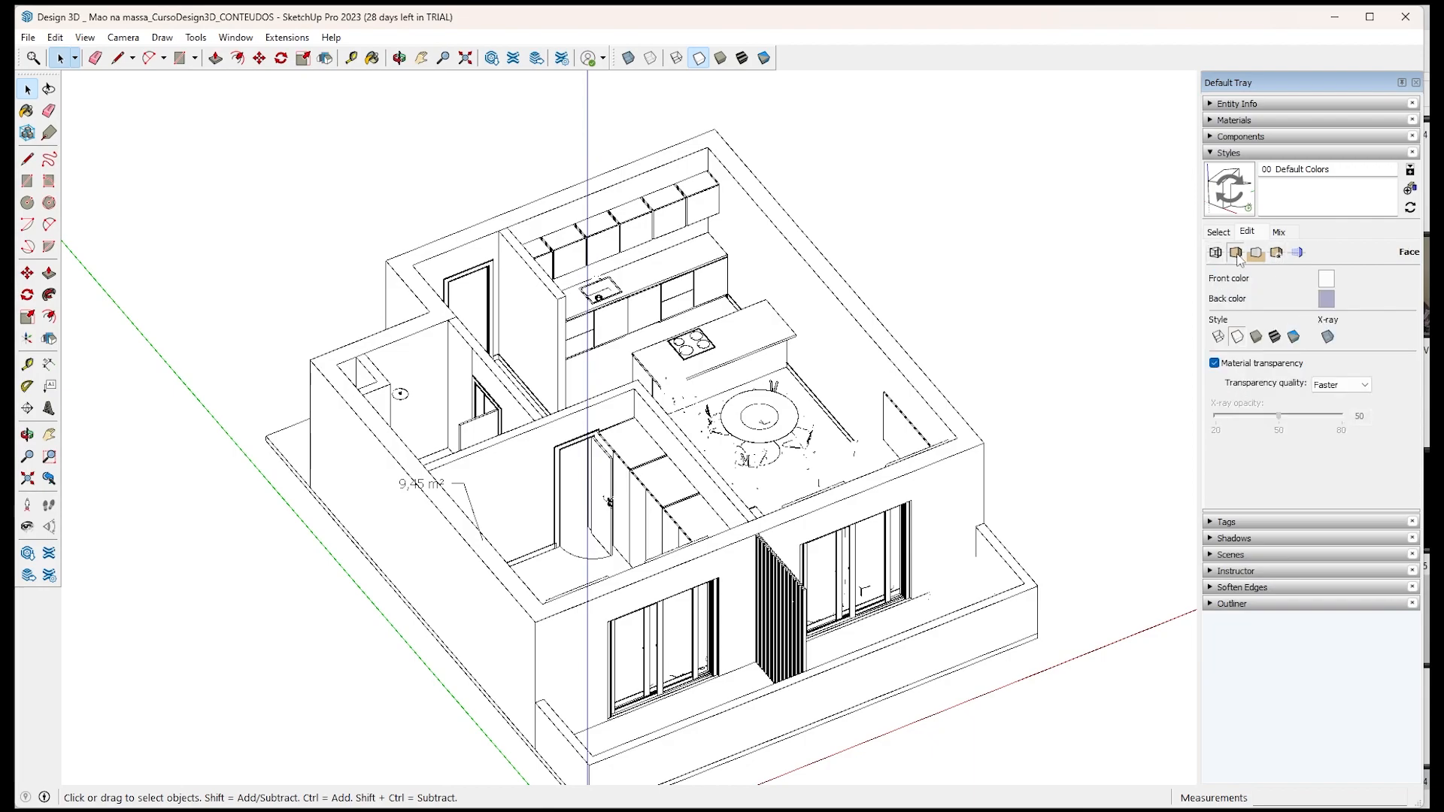
click(1259, 337)
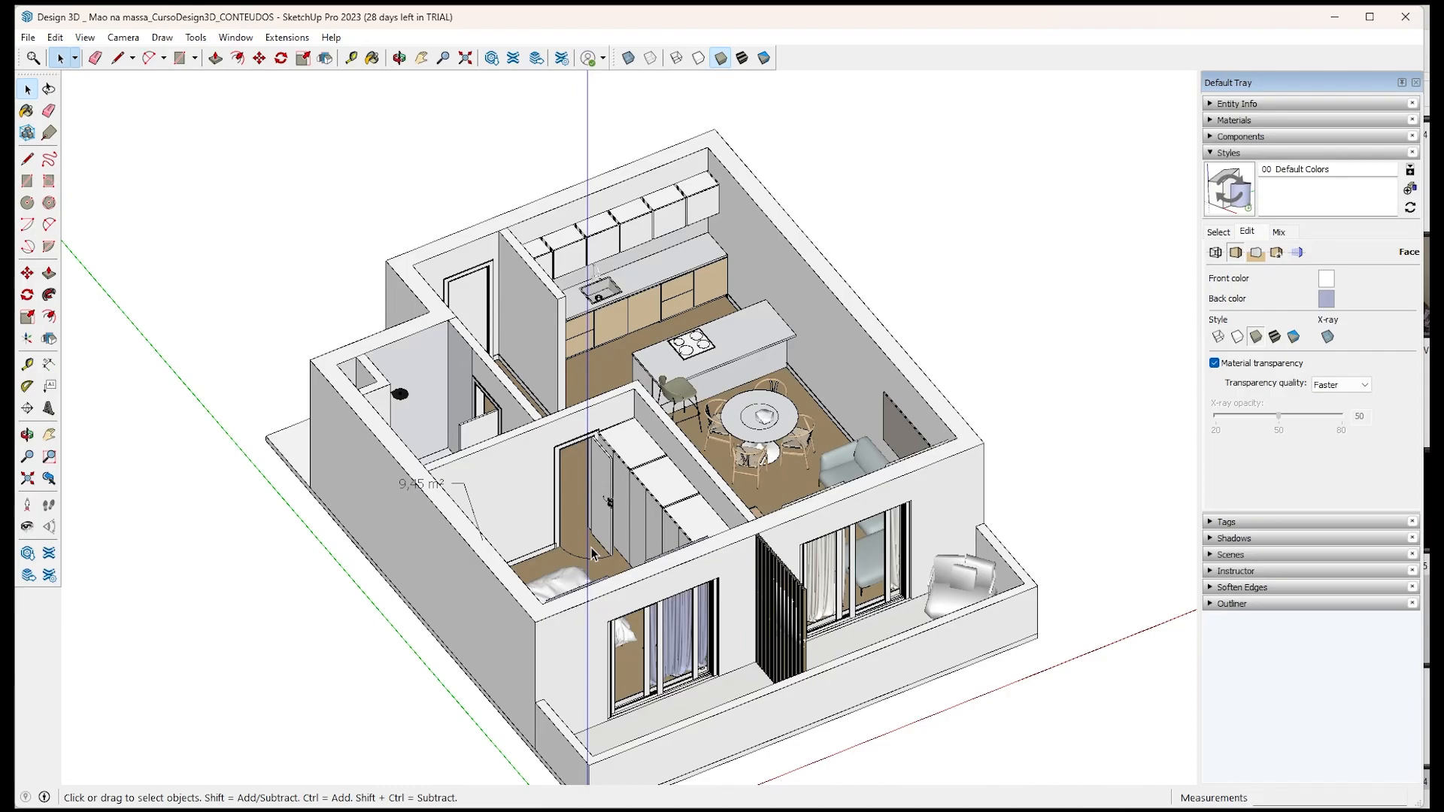
scroll(592, 554, up, 3)
middle_drag(1028, 417, 1085, 526)
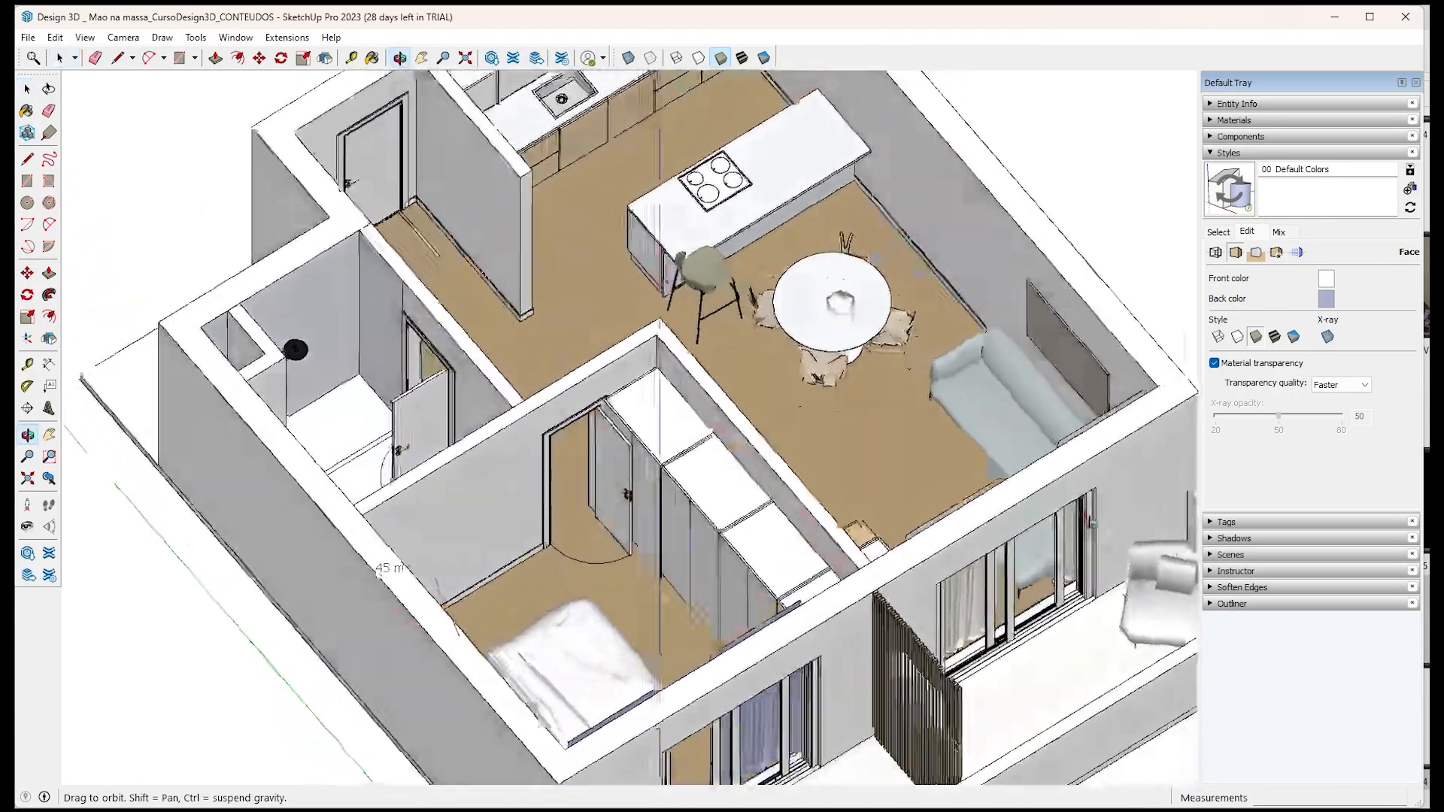
scroll(726, 492, down, 3)
middle_drag(929, 576, 1012, 524)
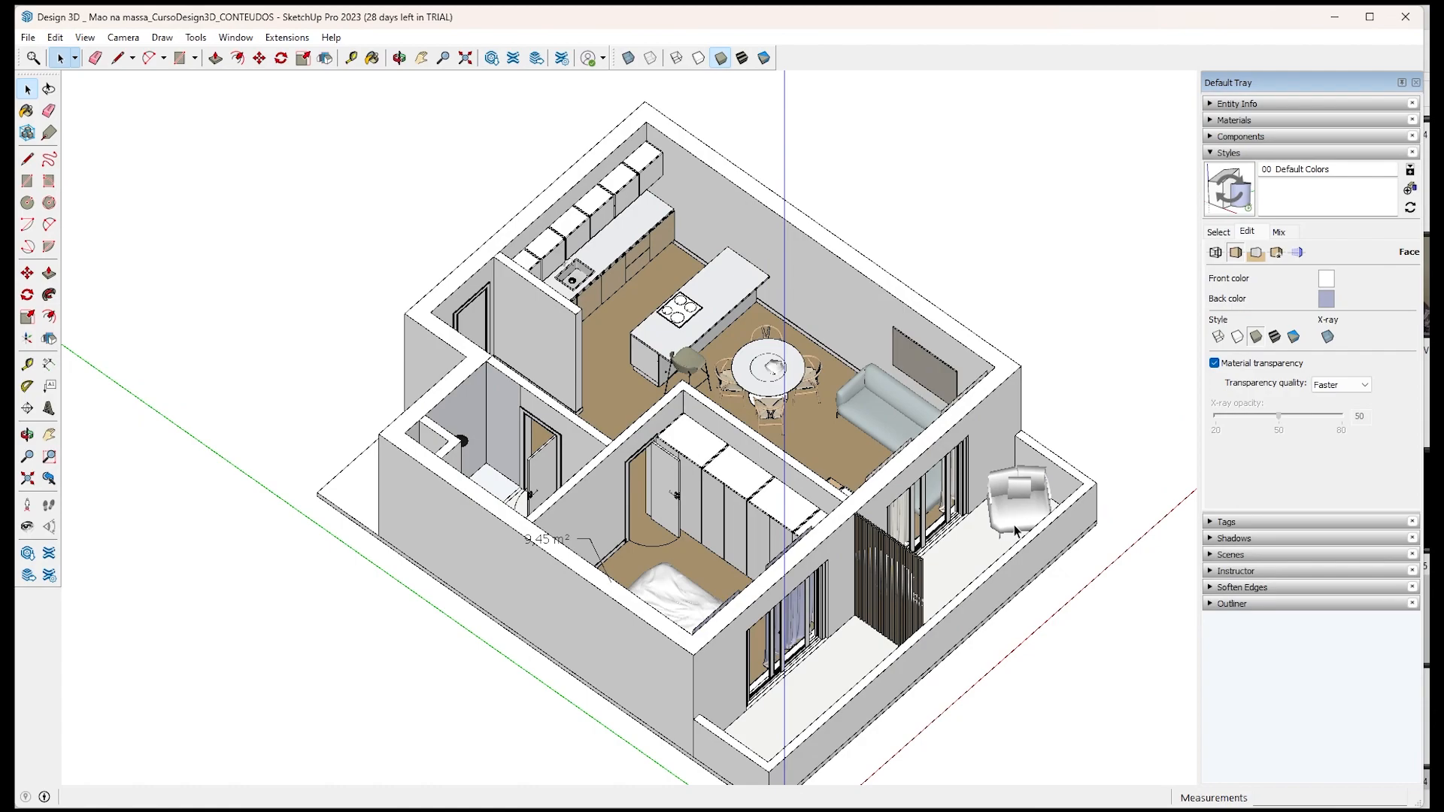
Set the face display to shaded with textures and inspect the floor, sofa and dining furniture up close.
click(1280, 342)
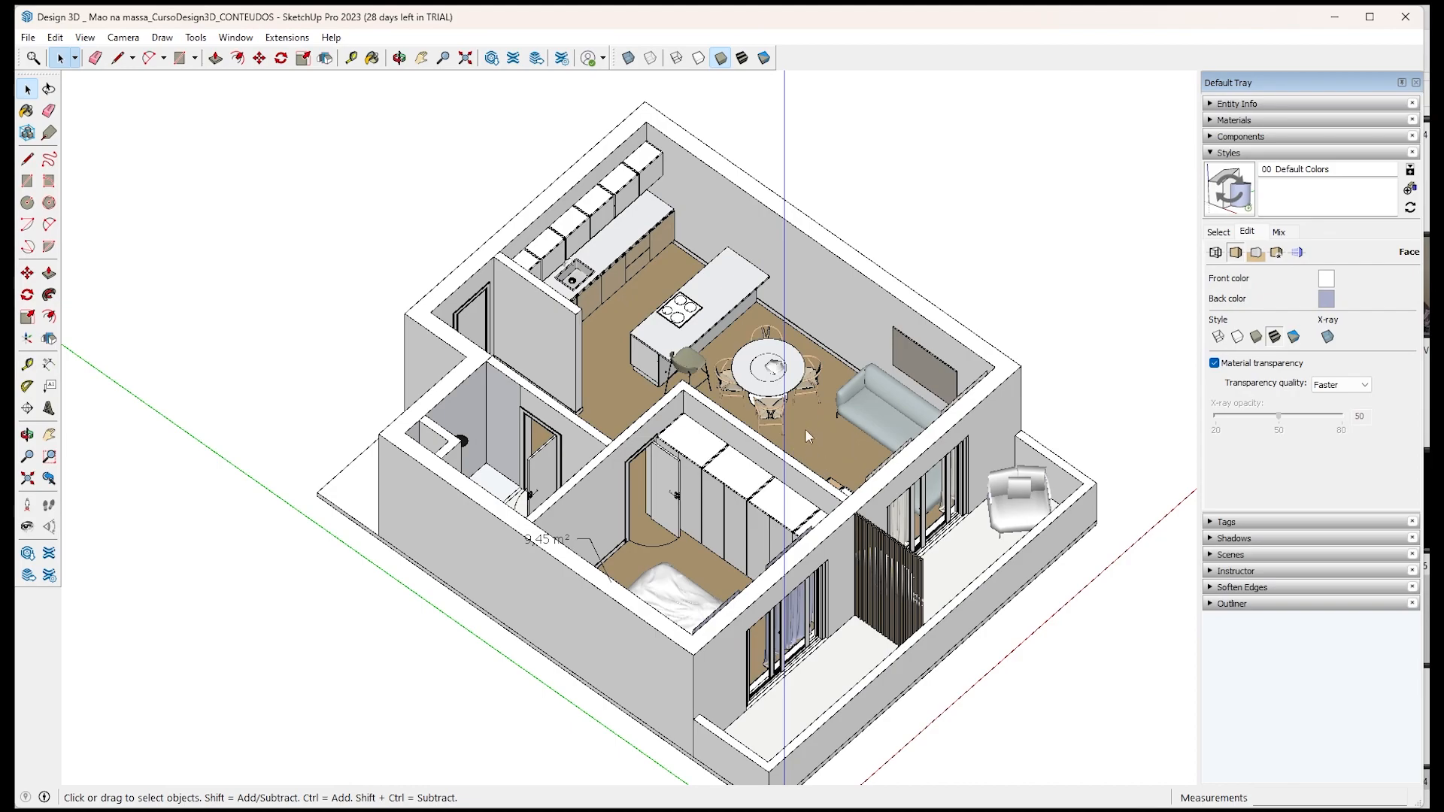
scroll(845, 458, up, 5)
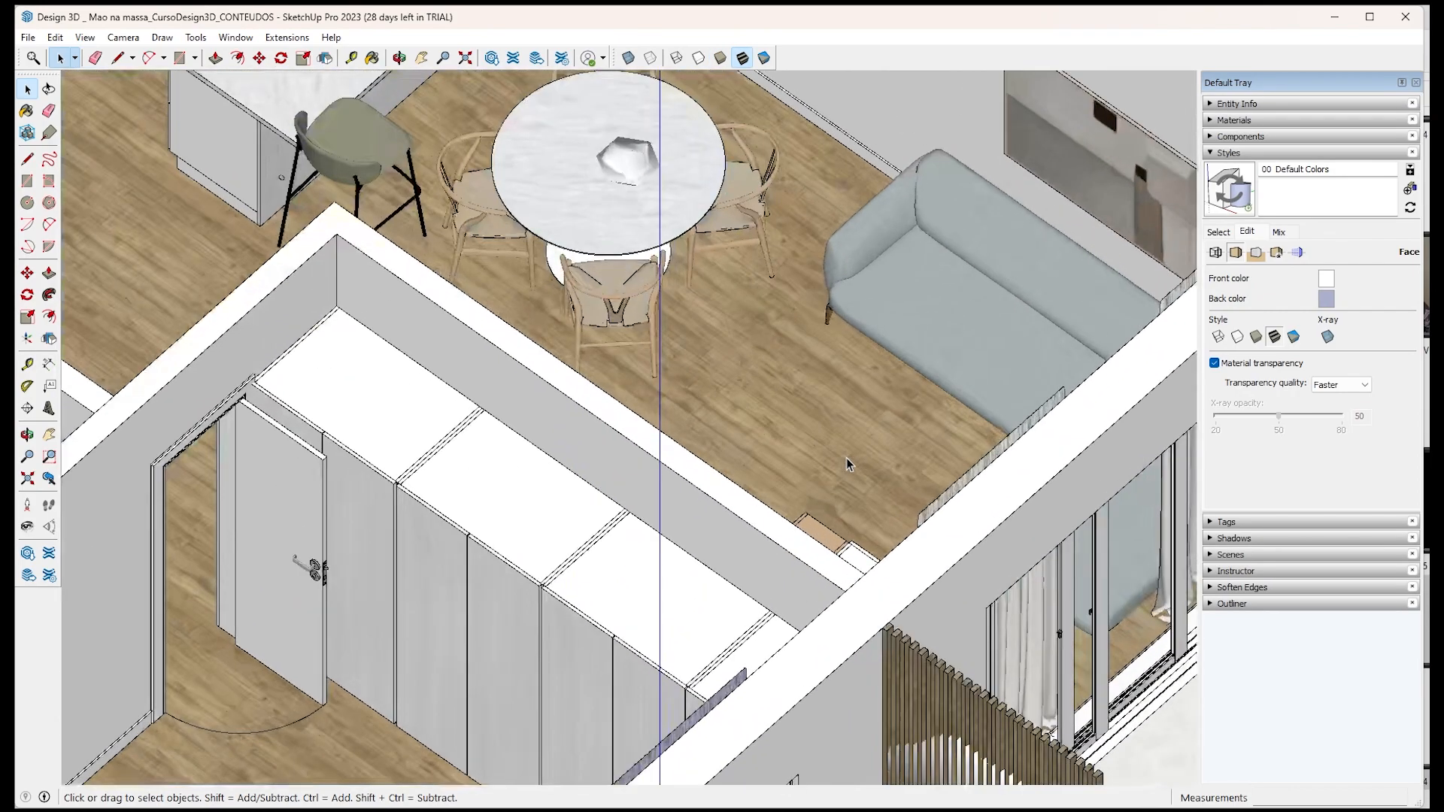
scroll(846, 458, up, 4)
scroll(837, 460, down, 6)
scroll(970, 338, up, 6)
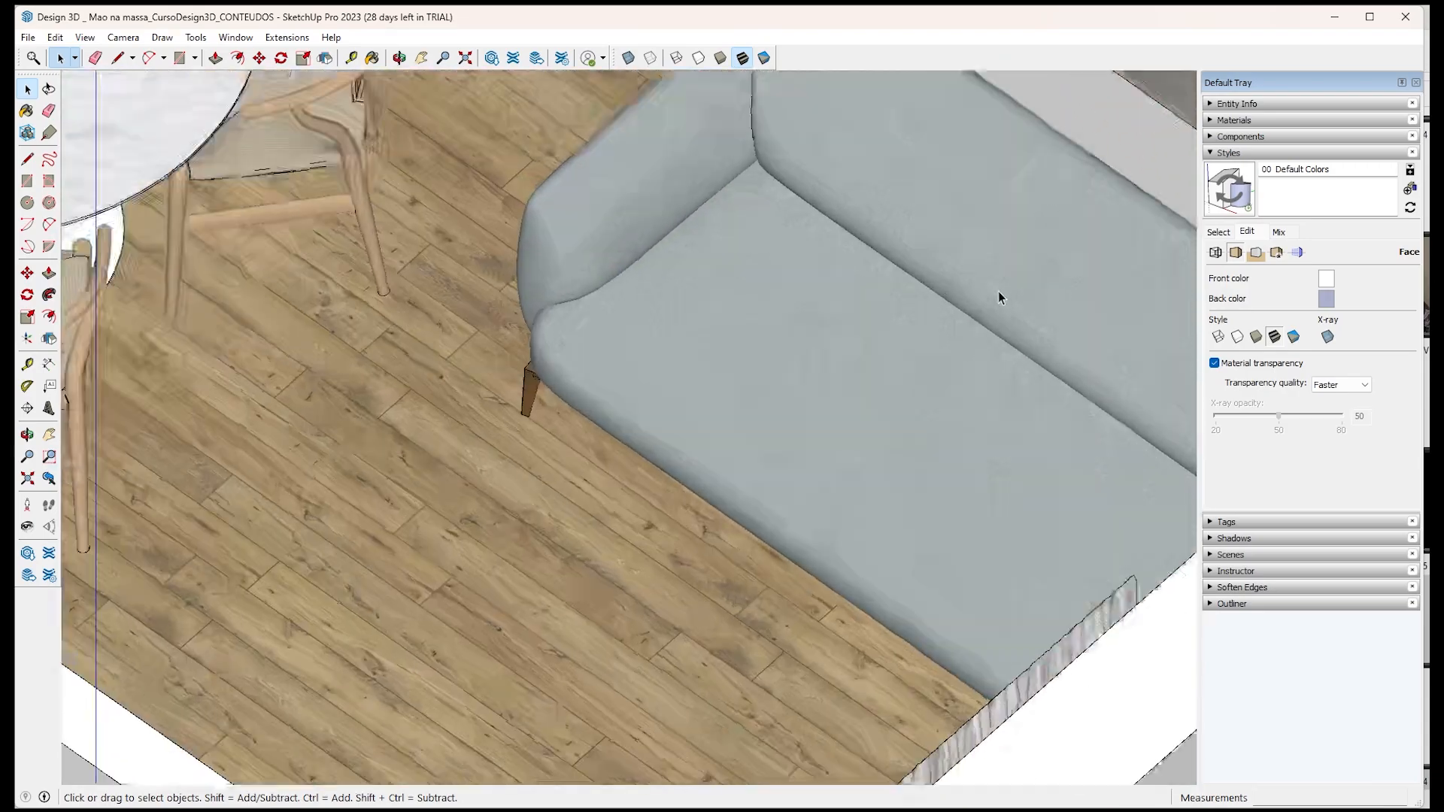
scroll(913, 435, up, 2)
scroll(914, 432, down, 10)
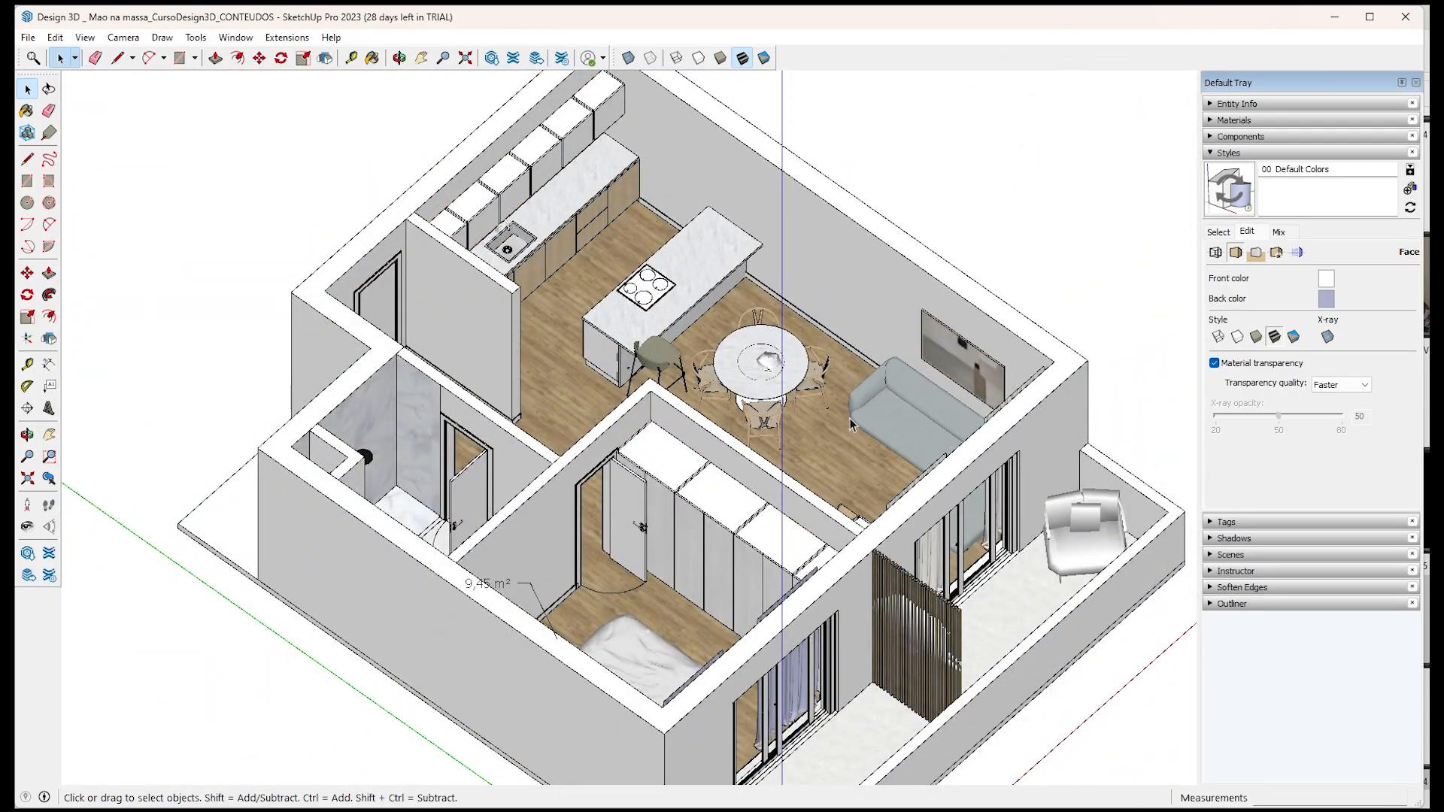
scroll(775, 423, up, 5)
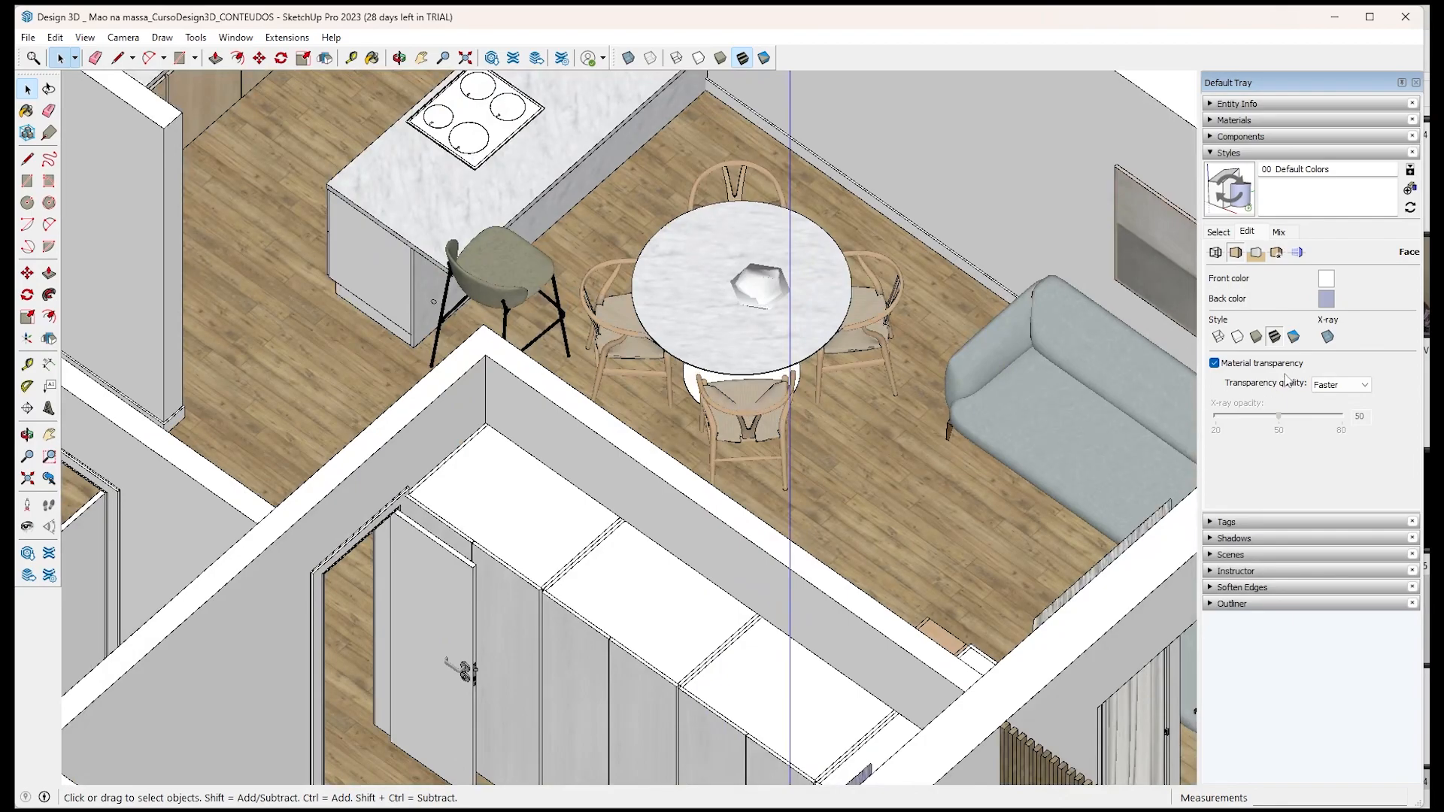
Return the faces to plain shaded display for comparison and change them to the monochrome, all-same display.
click(1257, 338)
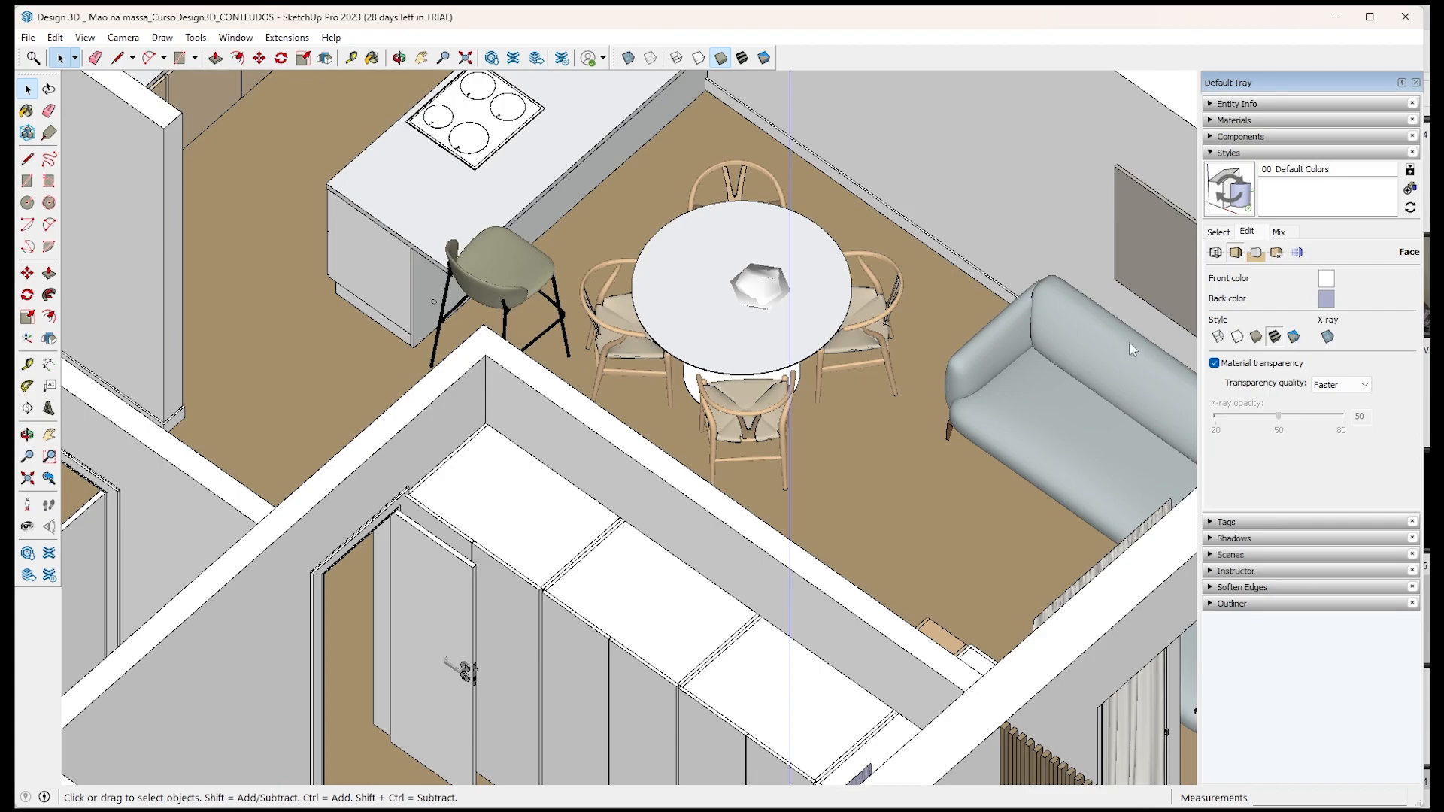
click(1294, 337)
scroll(685, 355, down, 6)
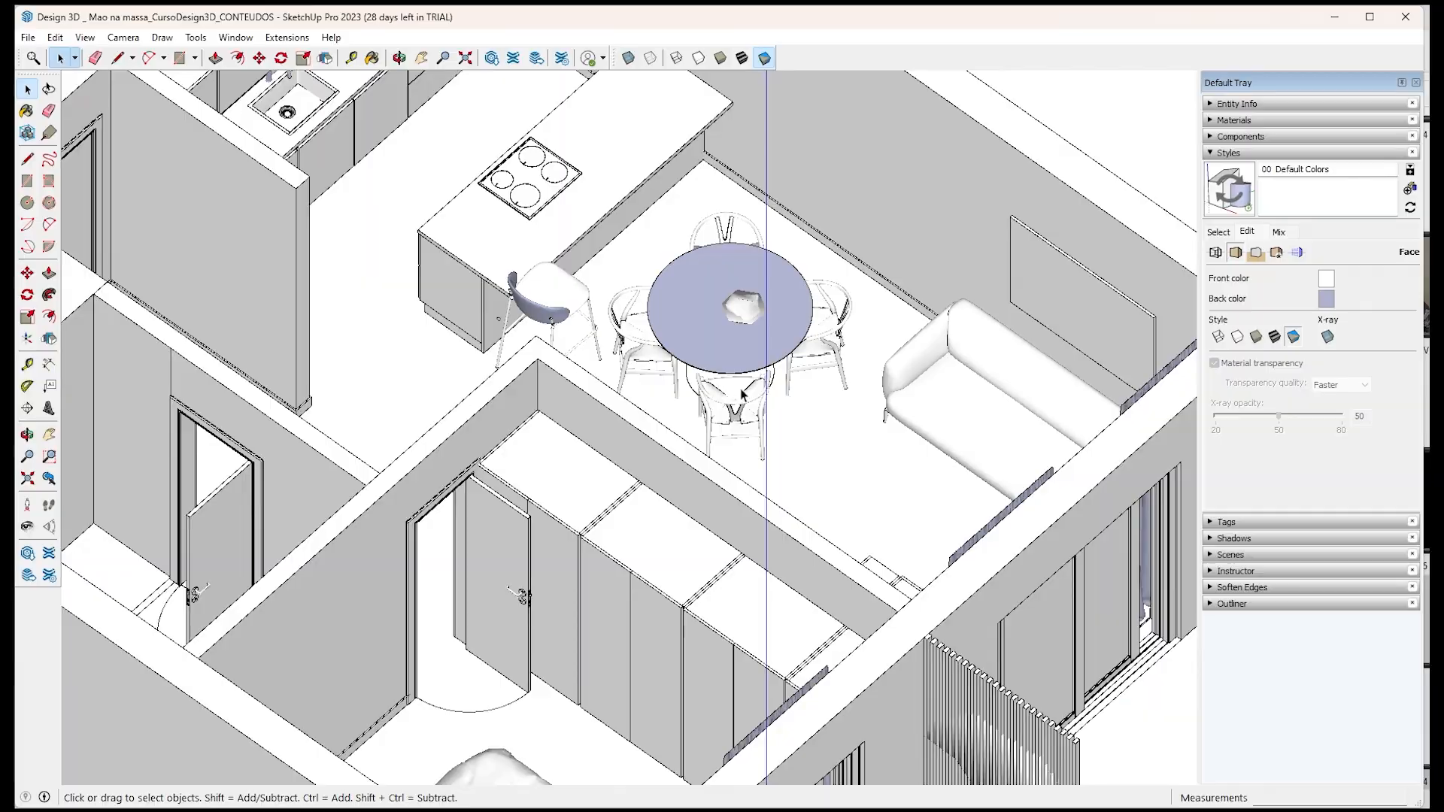
middle_drag(768, 436, 380, 480)
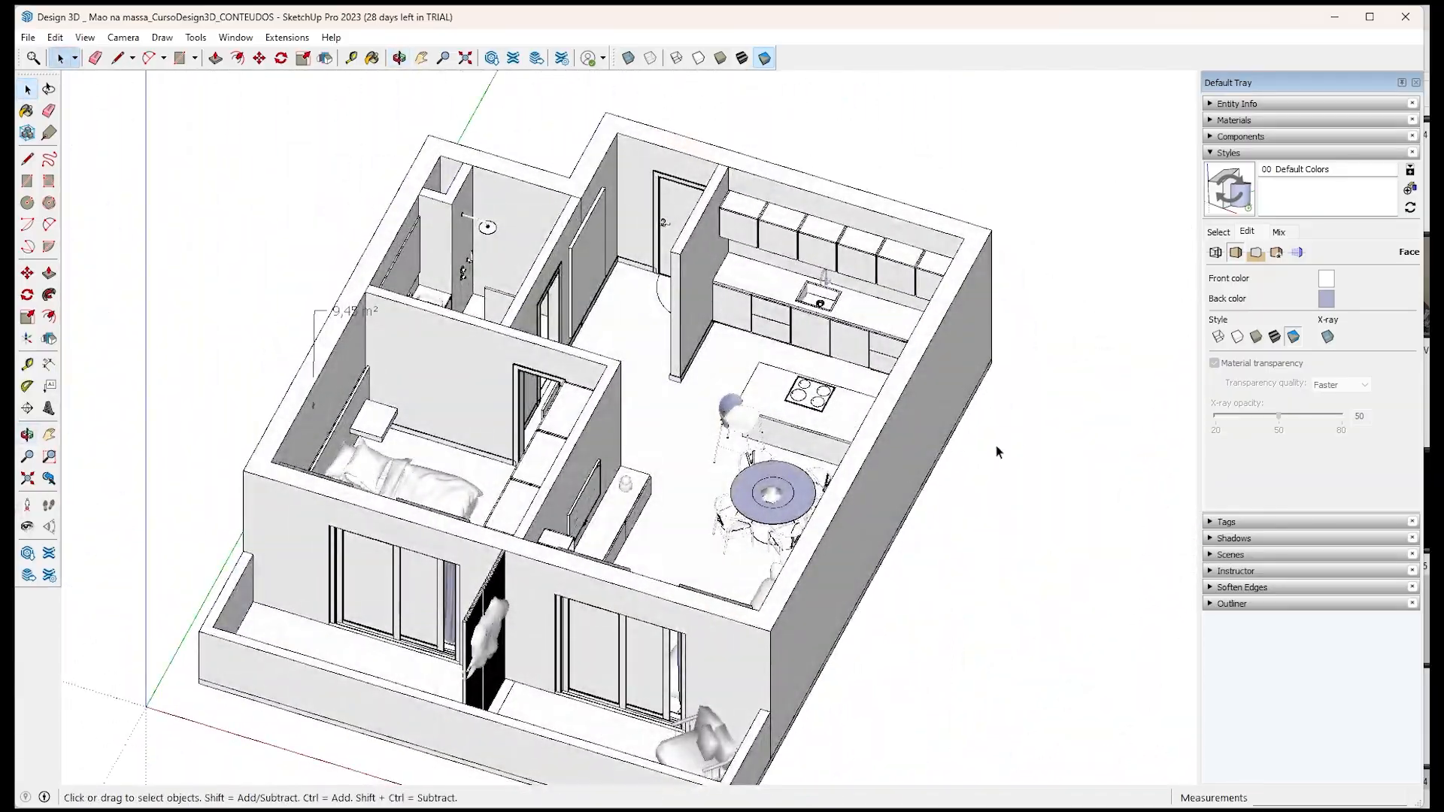
scroll(742, 496, up, 6)
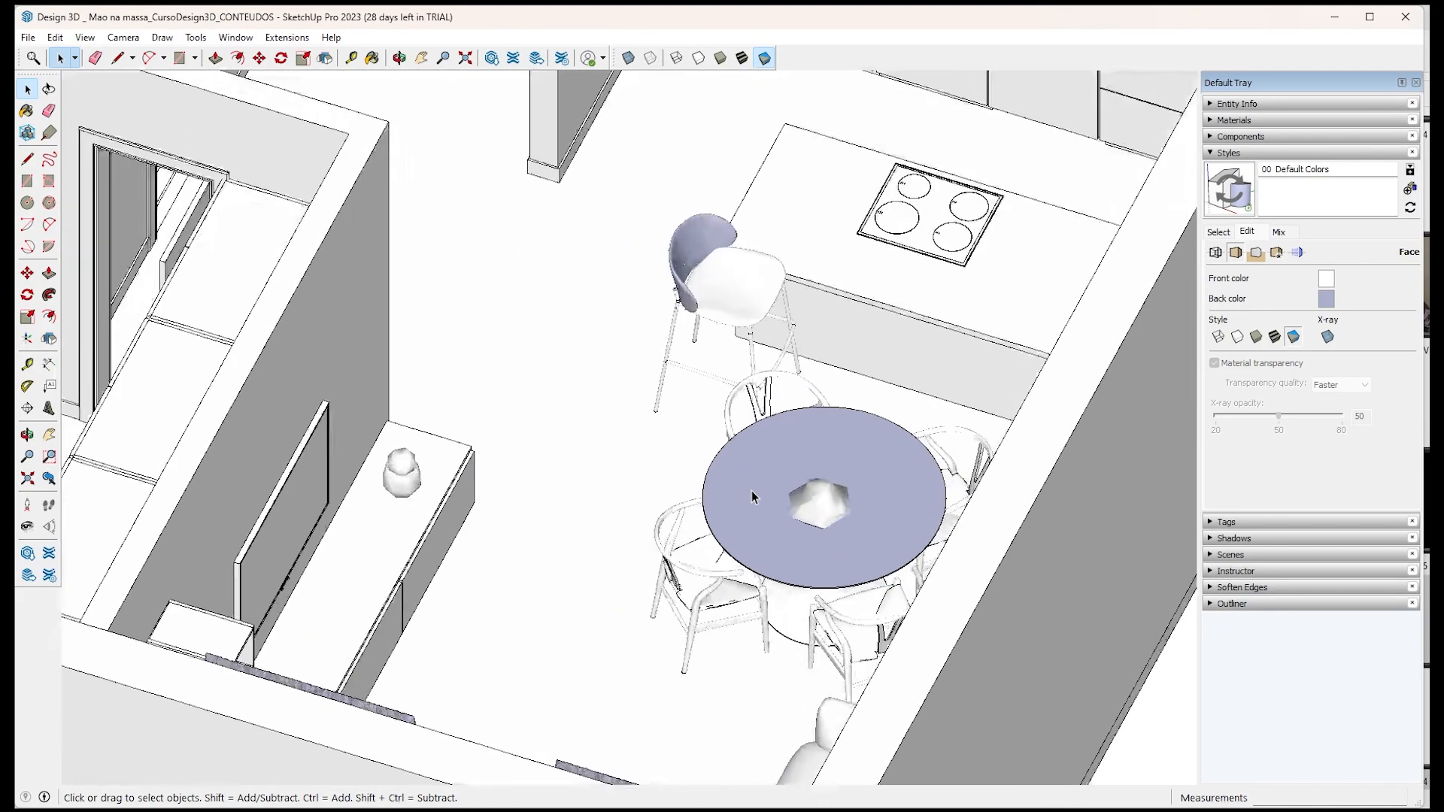
Select the dining table, bar stool and end kitchen cabinet front in turn to examine their back-coloured faces.
click(895, 454)
middle_drag(894, 454, 757, 496)
scroll(757, 497, down, 5)
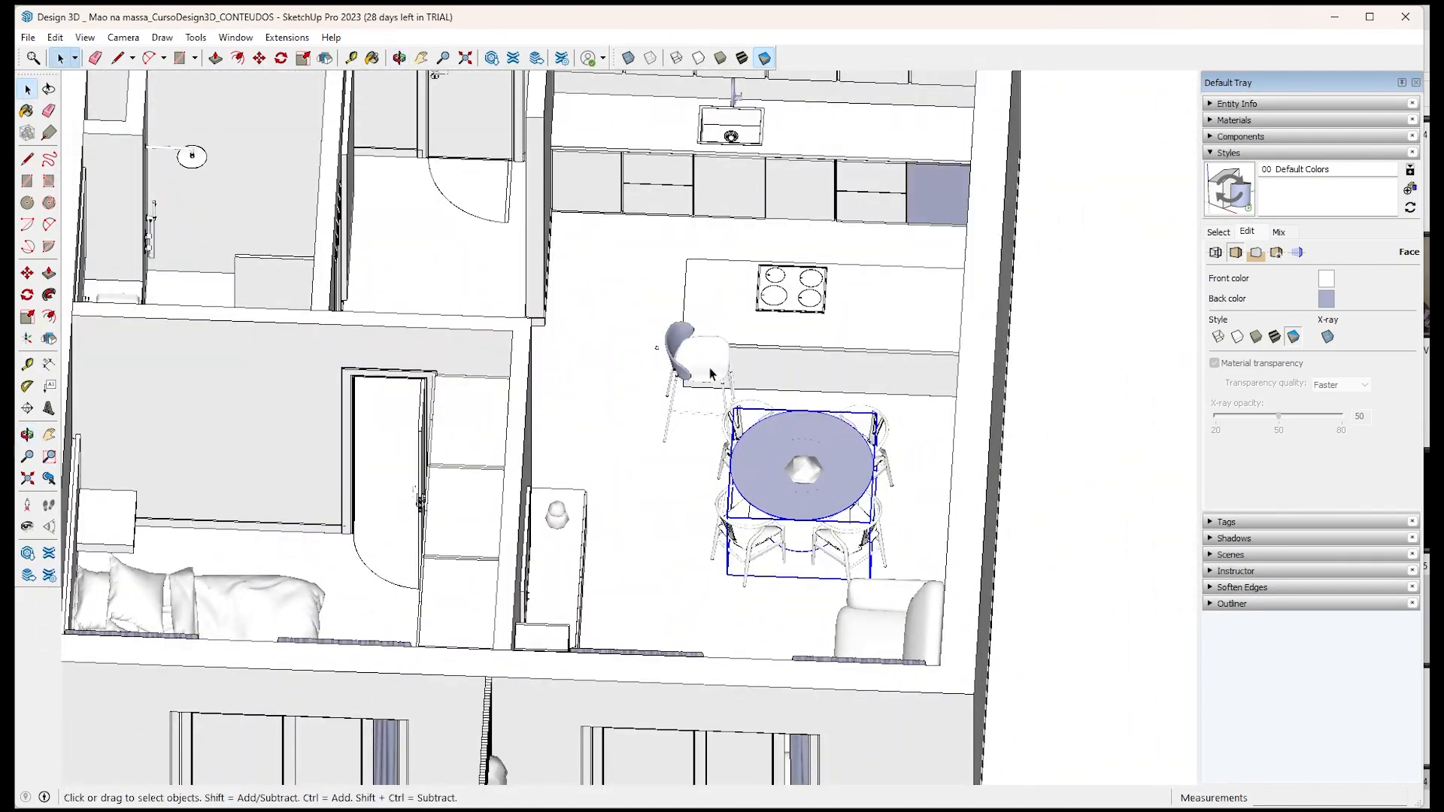
click(684, 340)
click(939, 202)
middle_drag(888, 294, 861, 411)
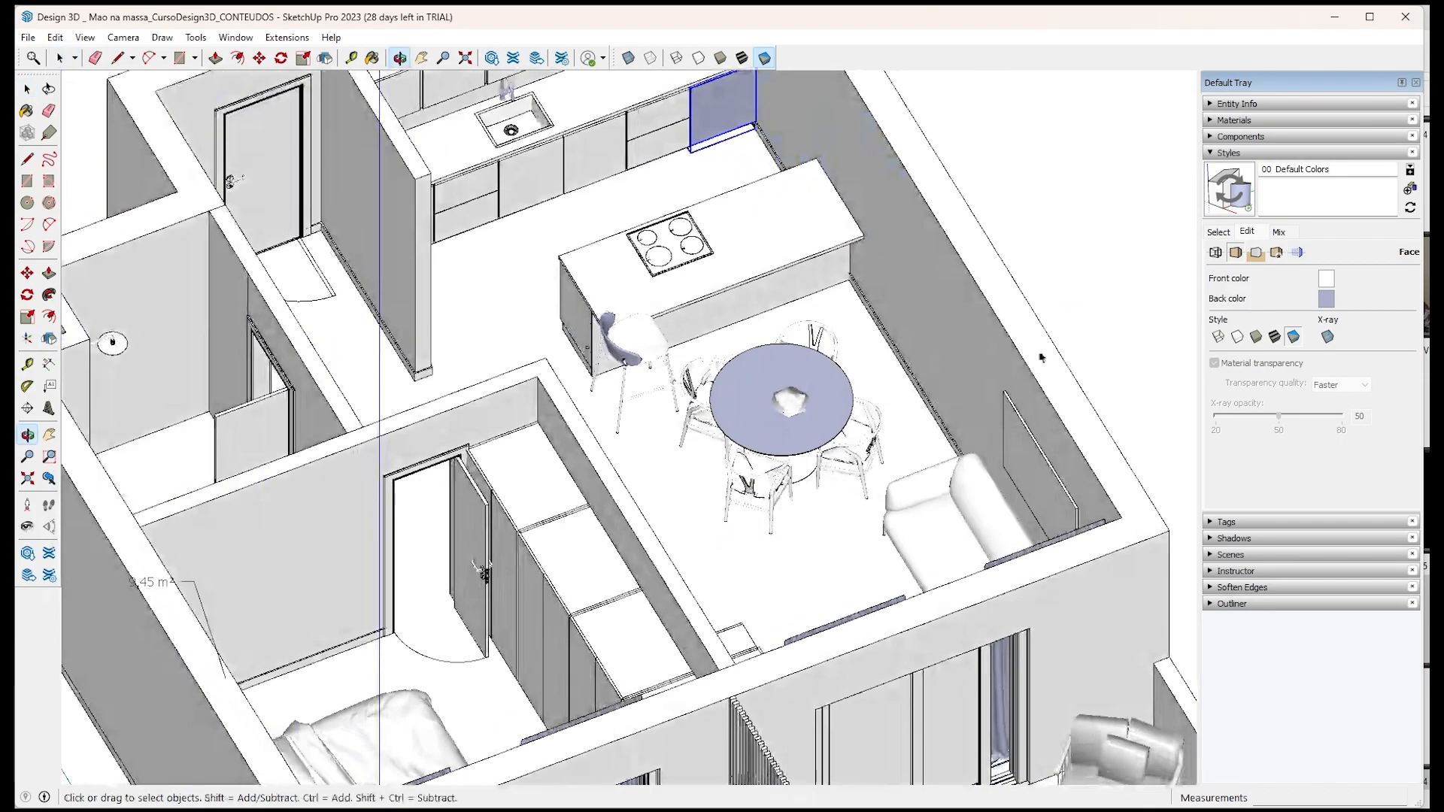
scroll(862, 411, down, 3)
click(808, 399)
click(1070, 318)
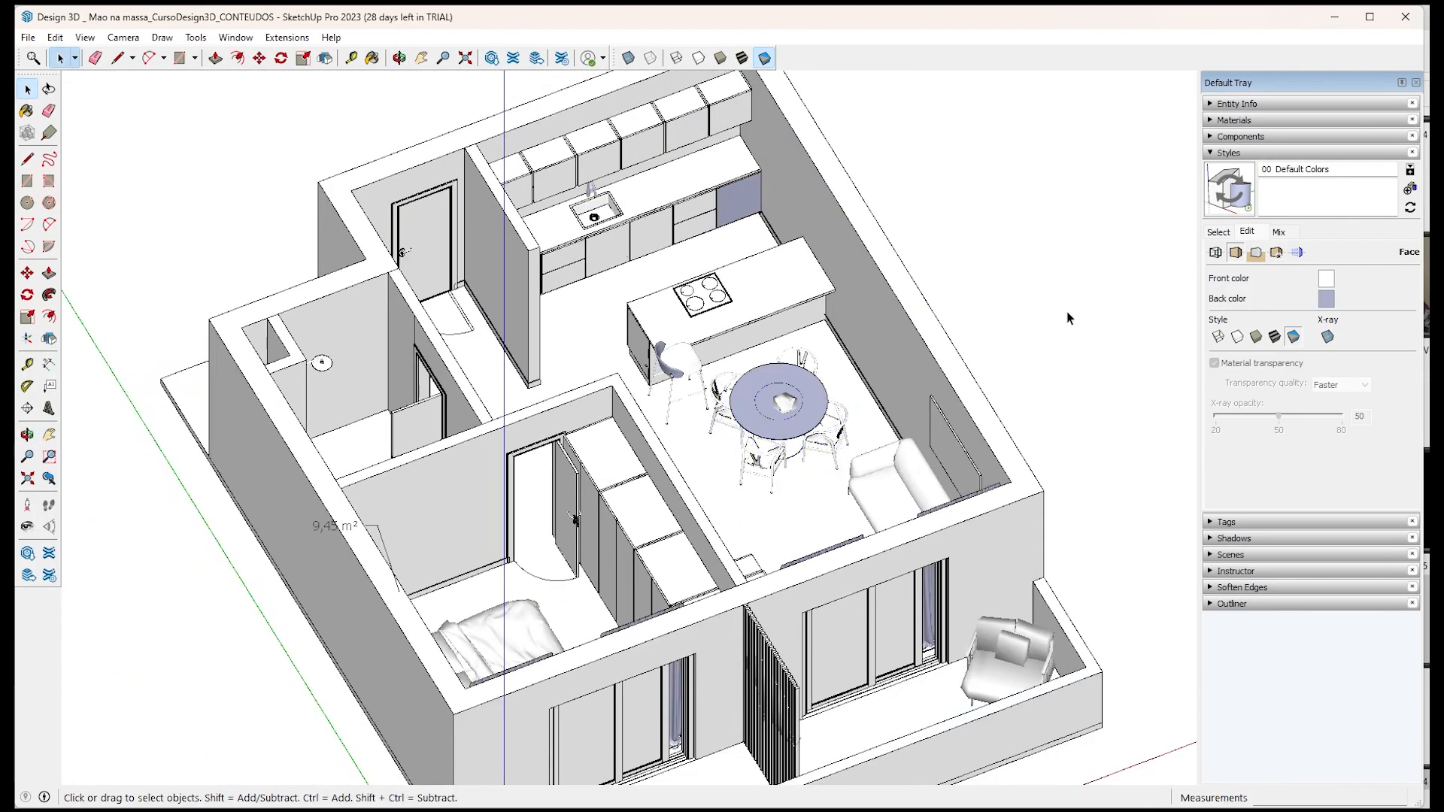
scroll(795, 402, up, 3)
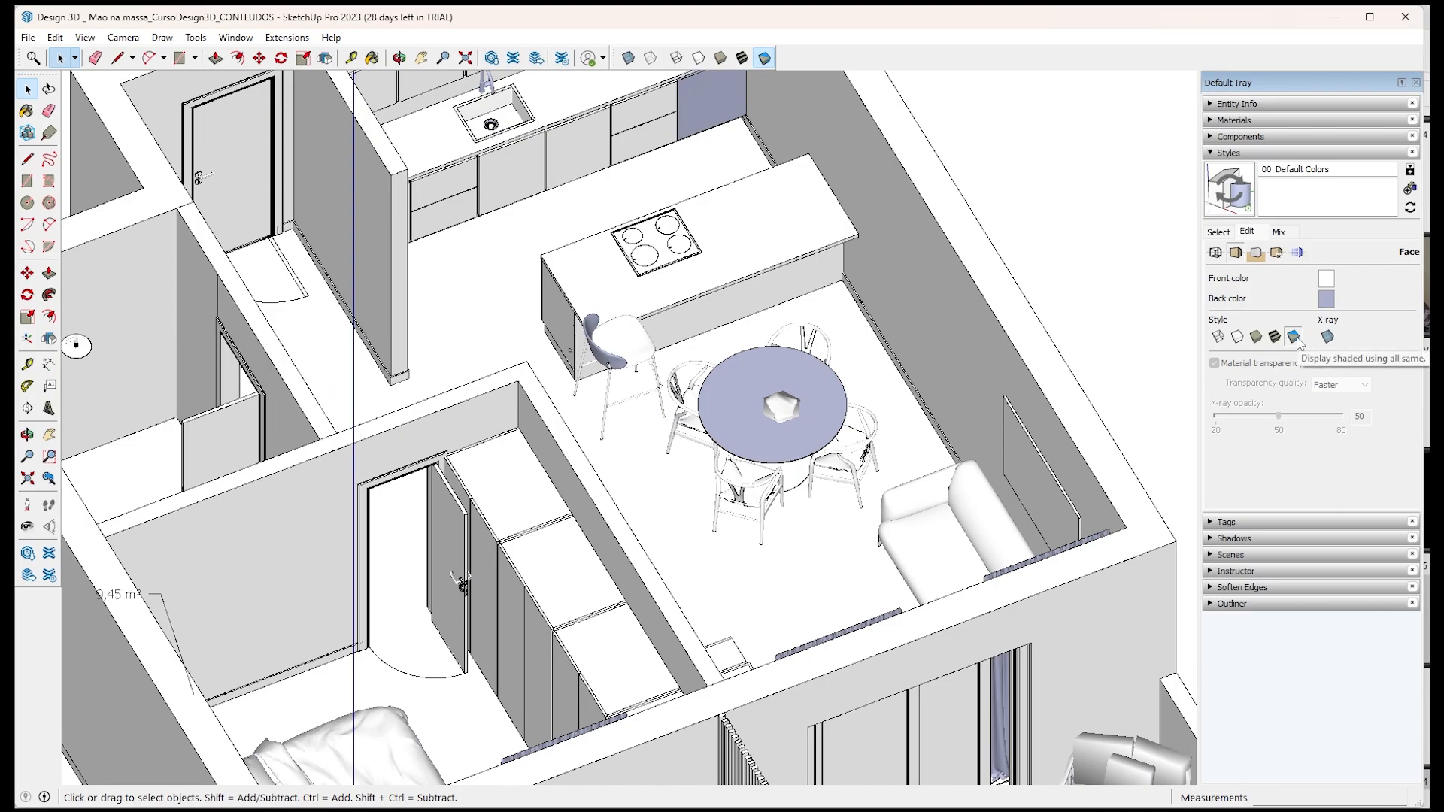
Turn on X-ray for the monochrome faces, inspect the apartment through its walls, and turn X-ray off again.
click(1327, 336)
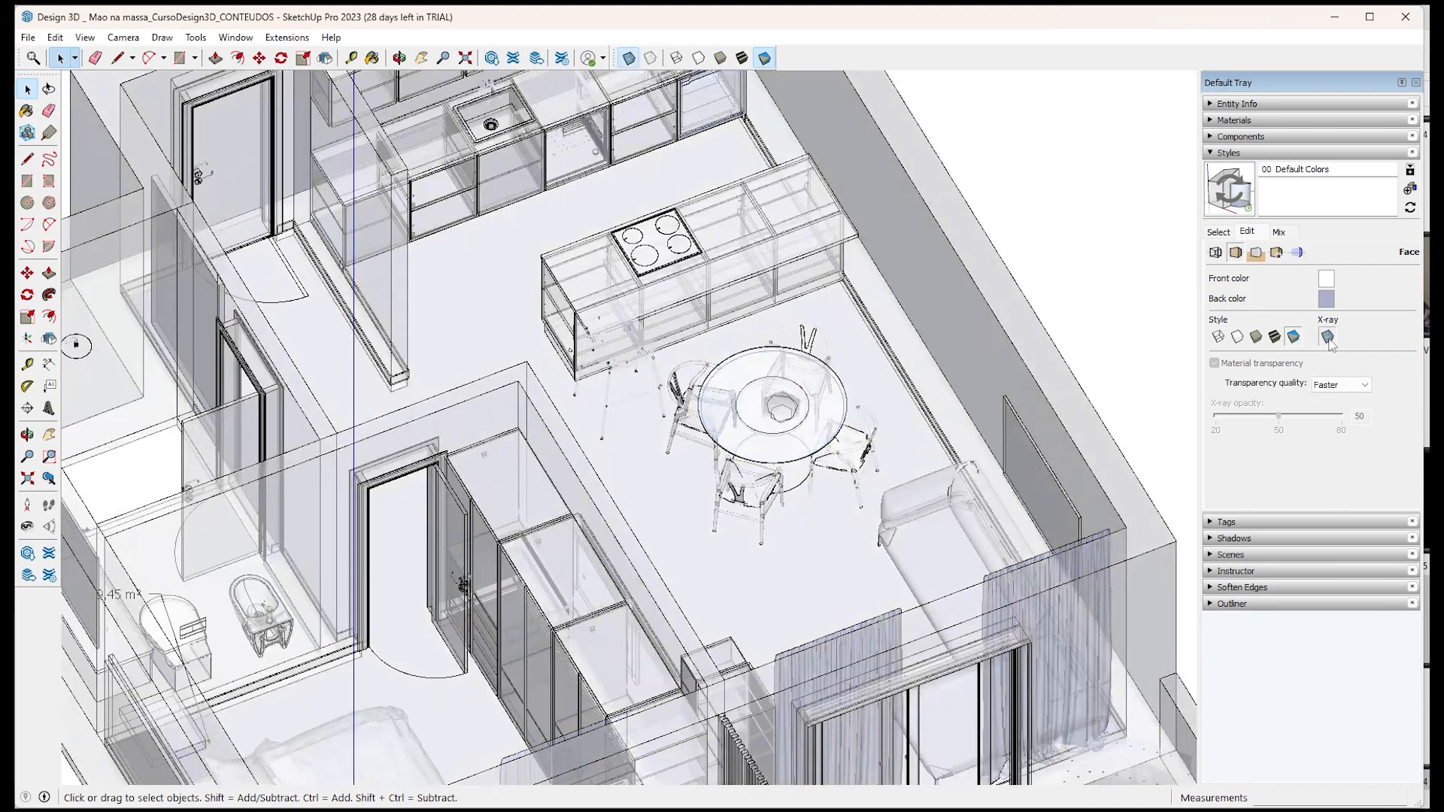
scroll(820, 367, down, 2)
scroll(819, 367, down, 2)
middle_drag(818, 368, 197, 328)
scroll(888, 498, up, 4)
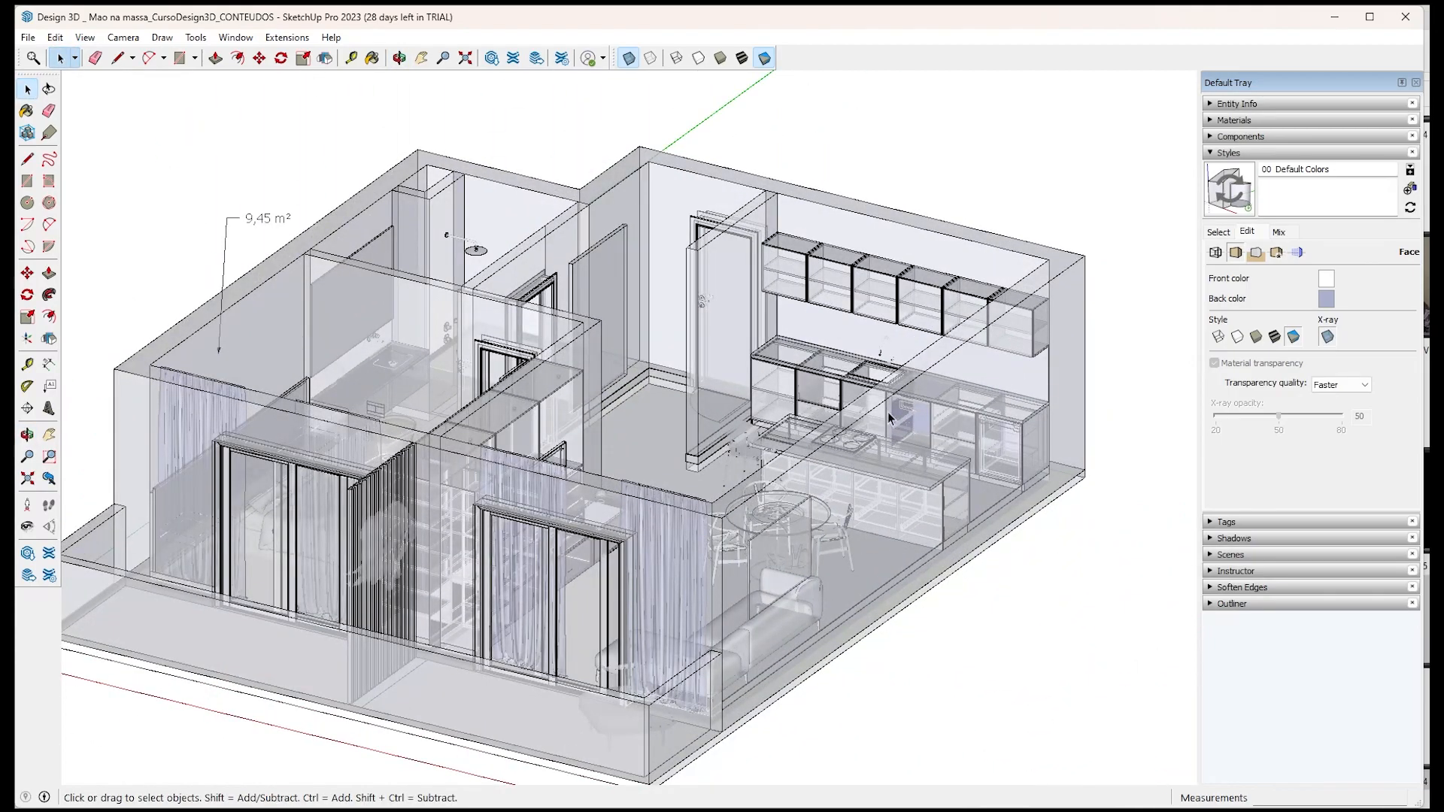
scroll(888, 412, down, 3)
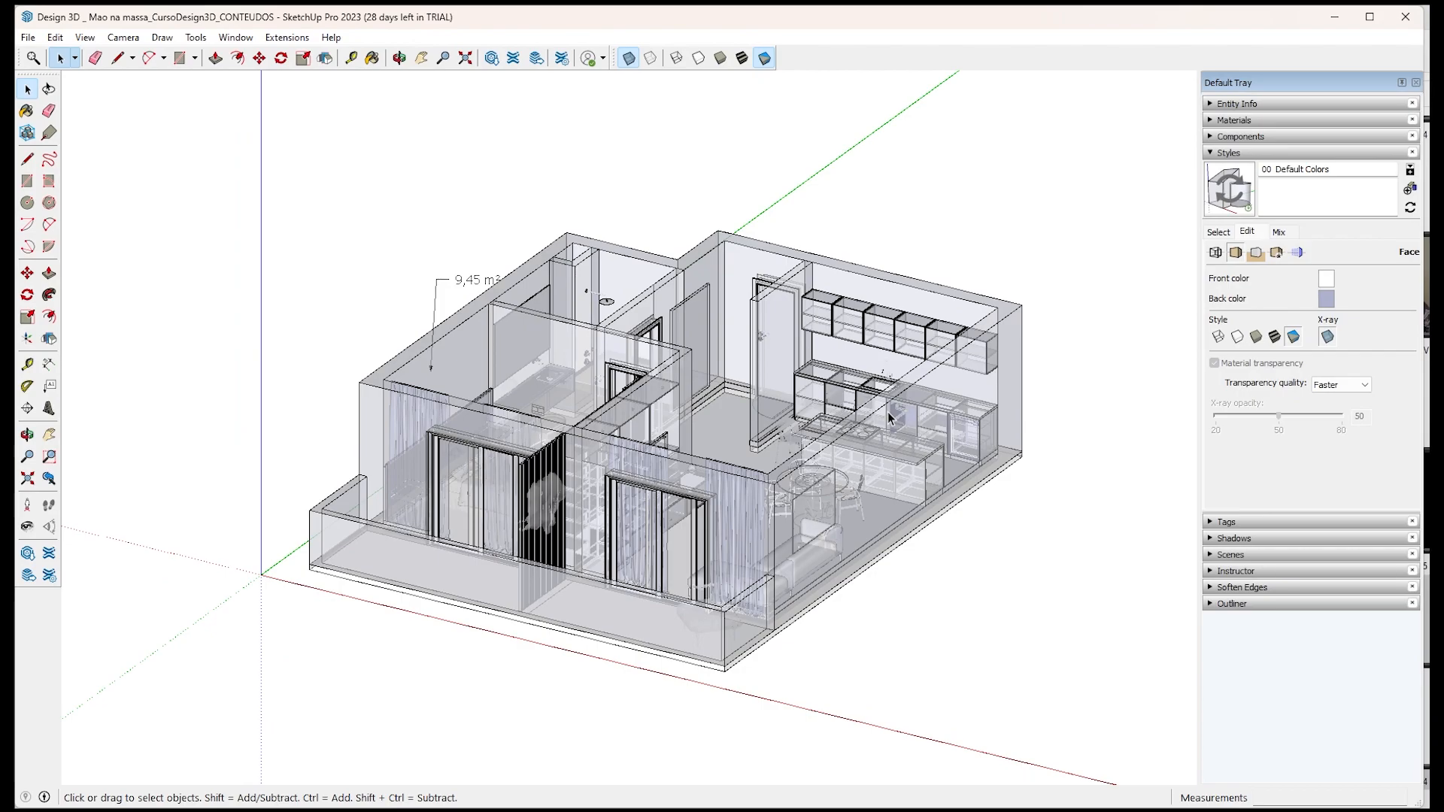
click(1327, 336)
middle_drag(970, 421, 873, 455)
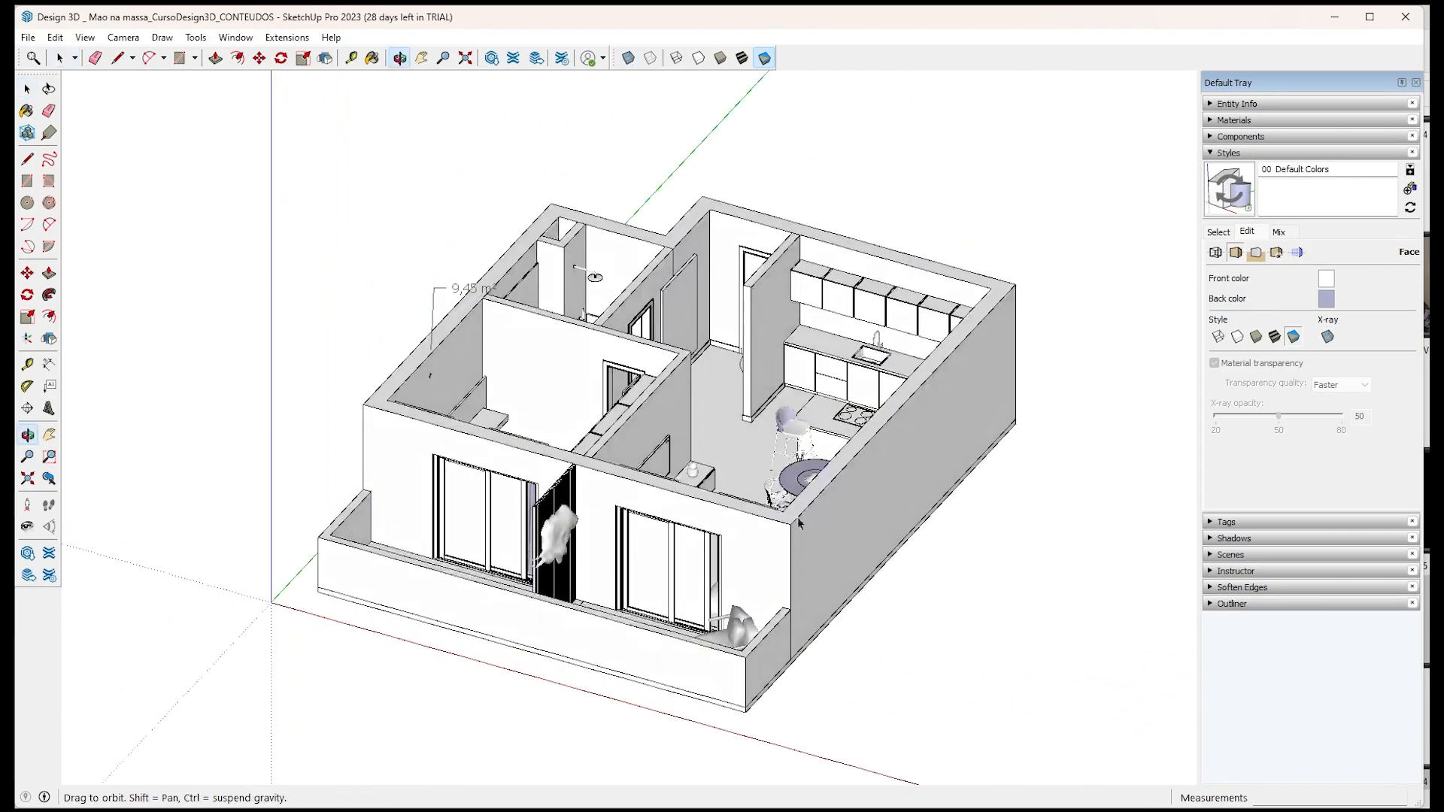
click(1335, 341)
click(1335, 343)
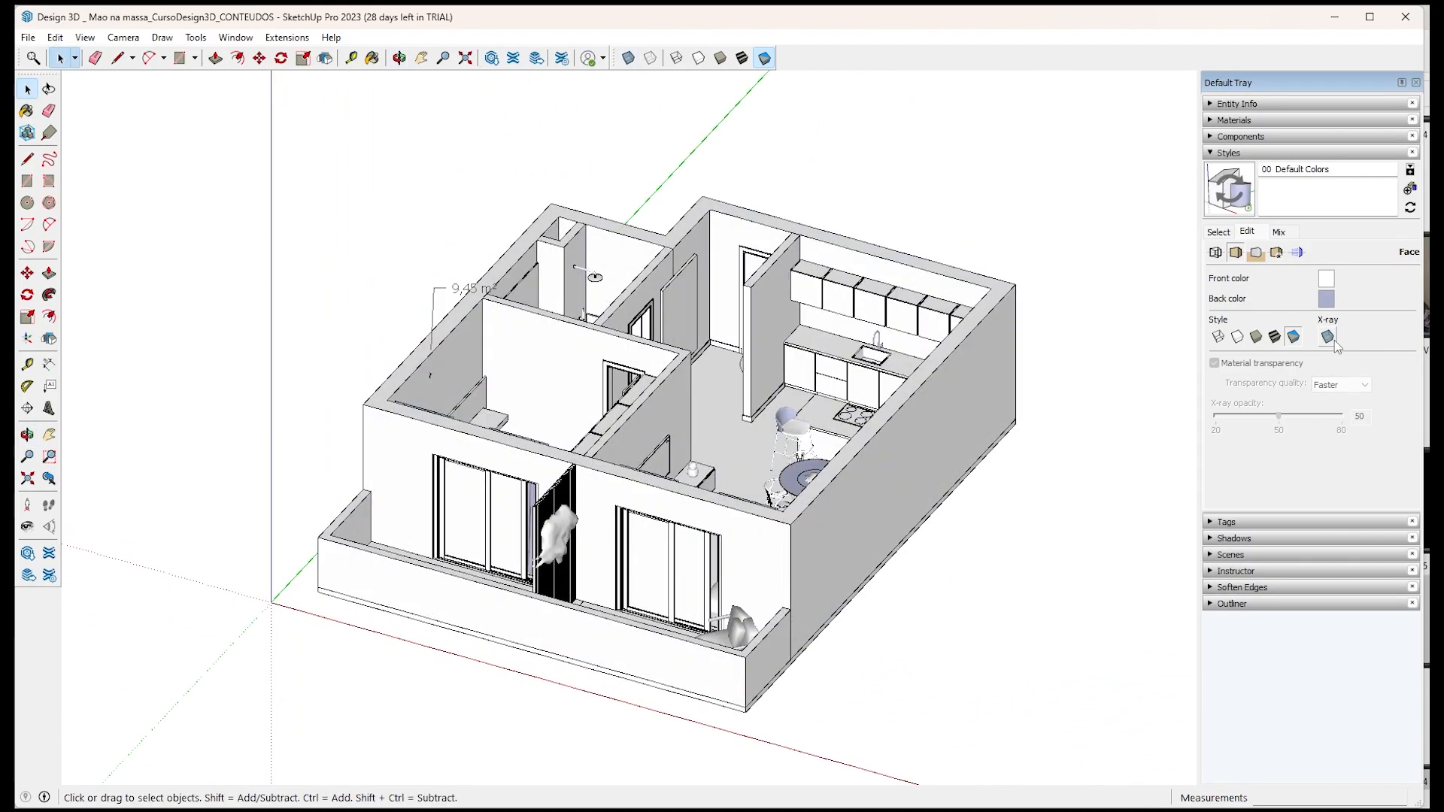
Set the faces to shaded with textures and return to the Color Sets style collection.
click(1280, 338)
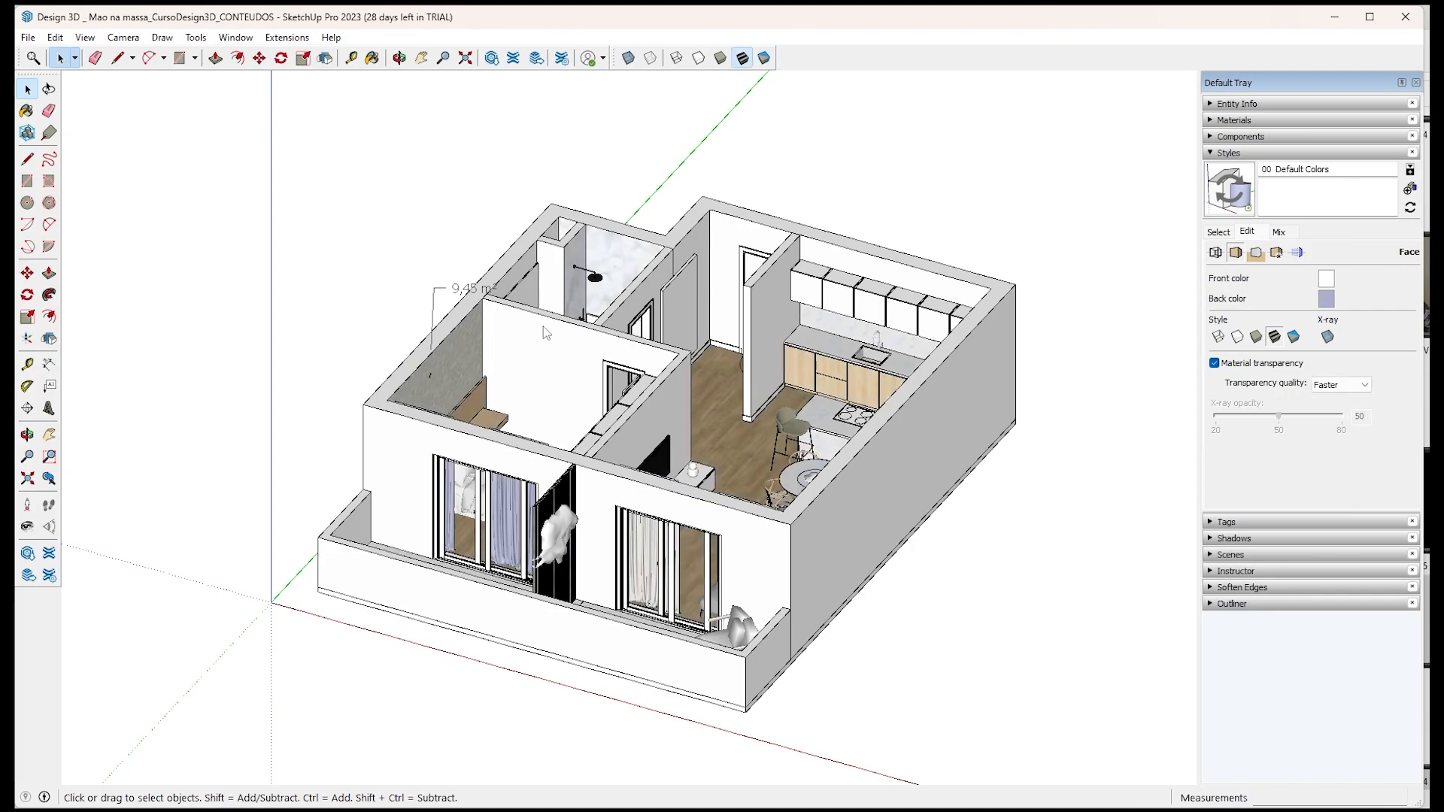
middle_drag(963, 458, 626, 572)
key(space)
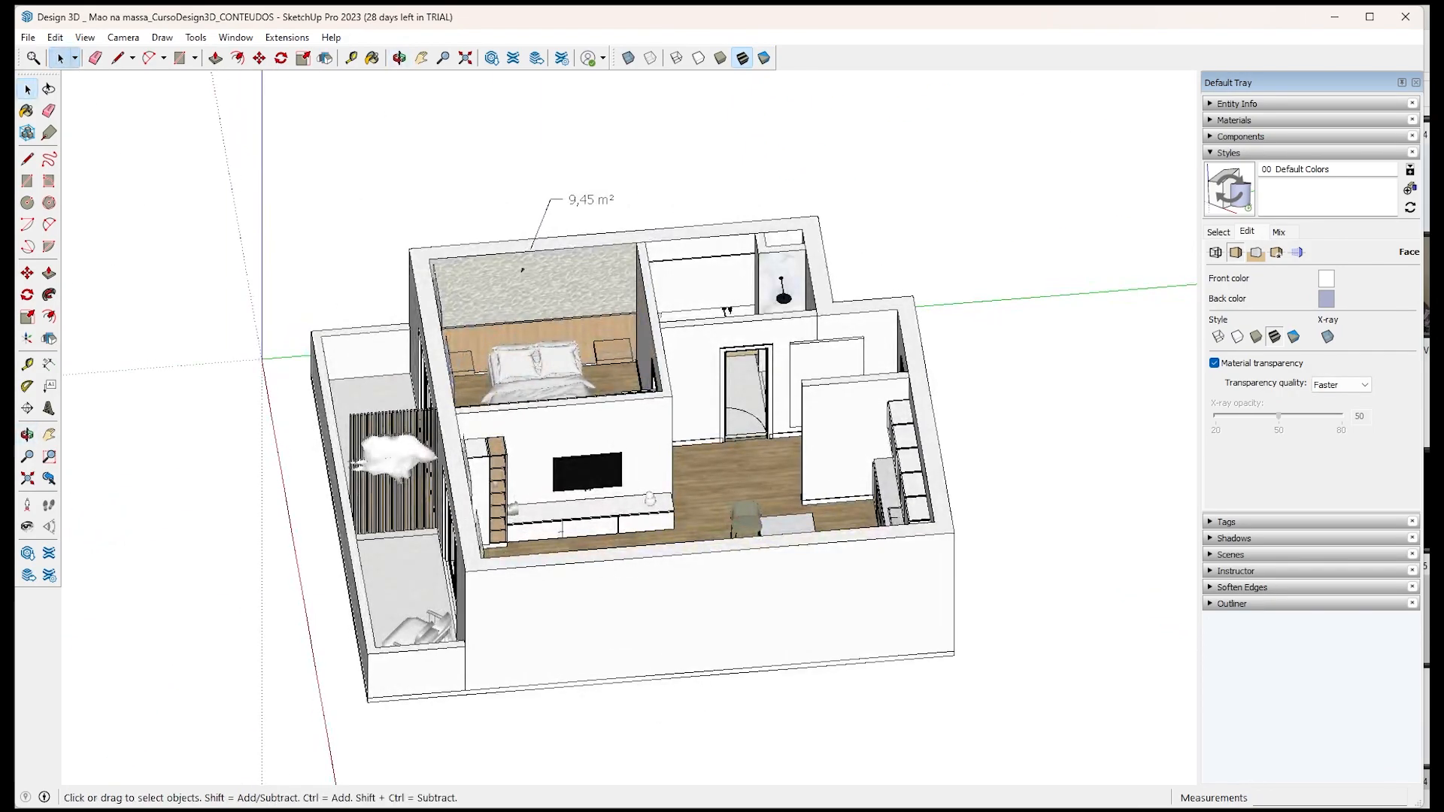
click(1220, 232)
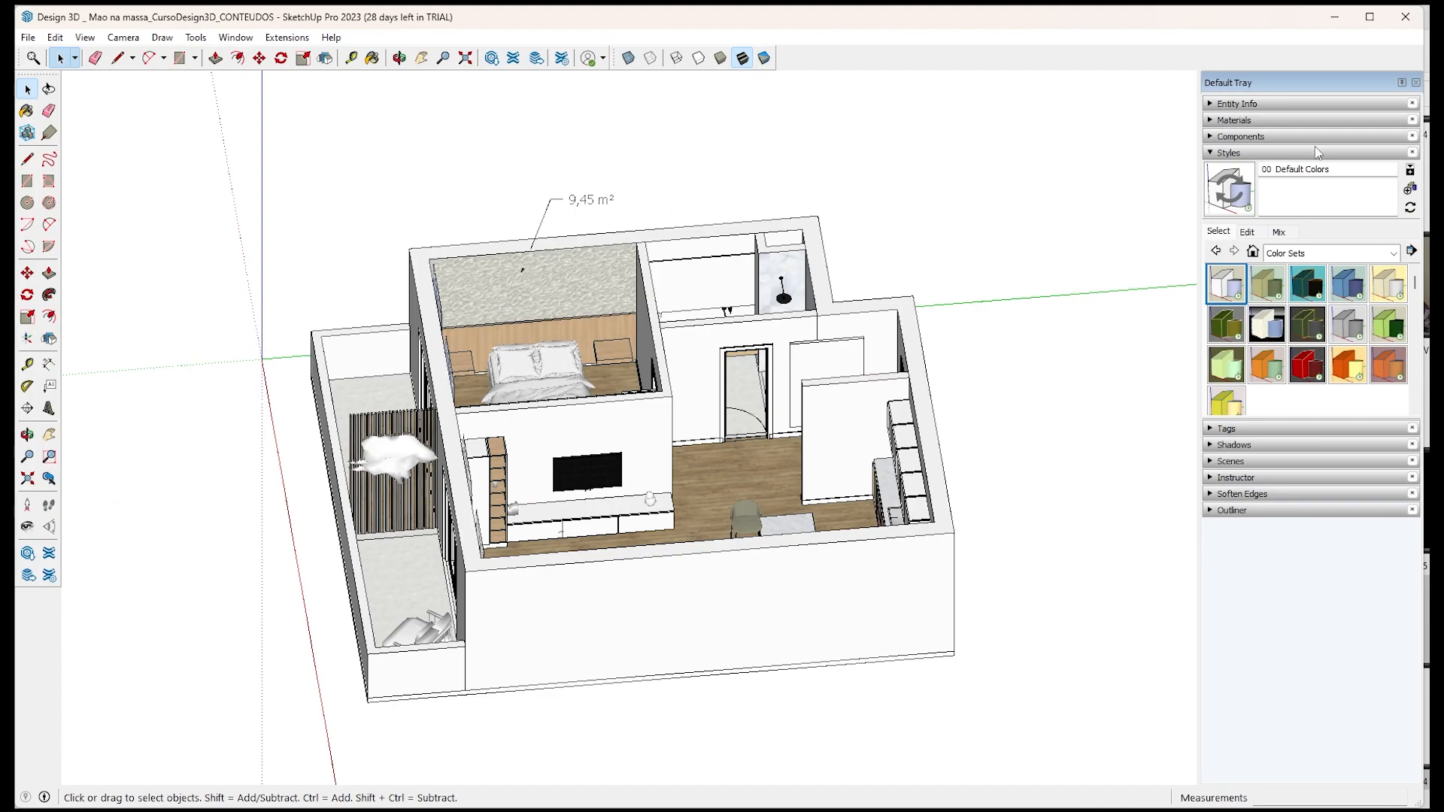
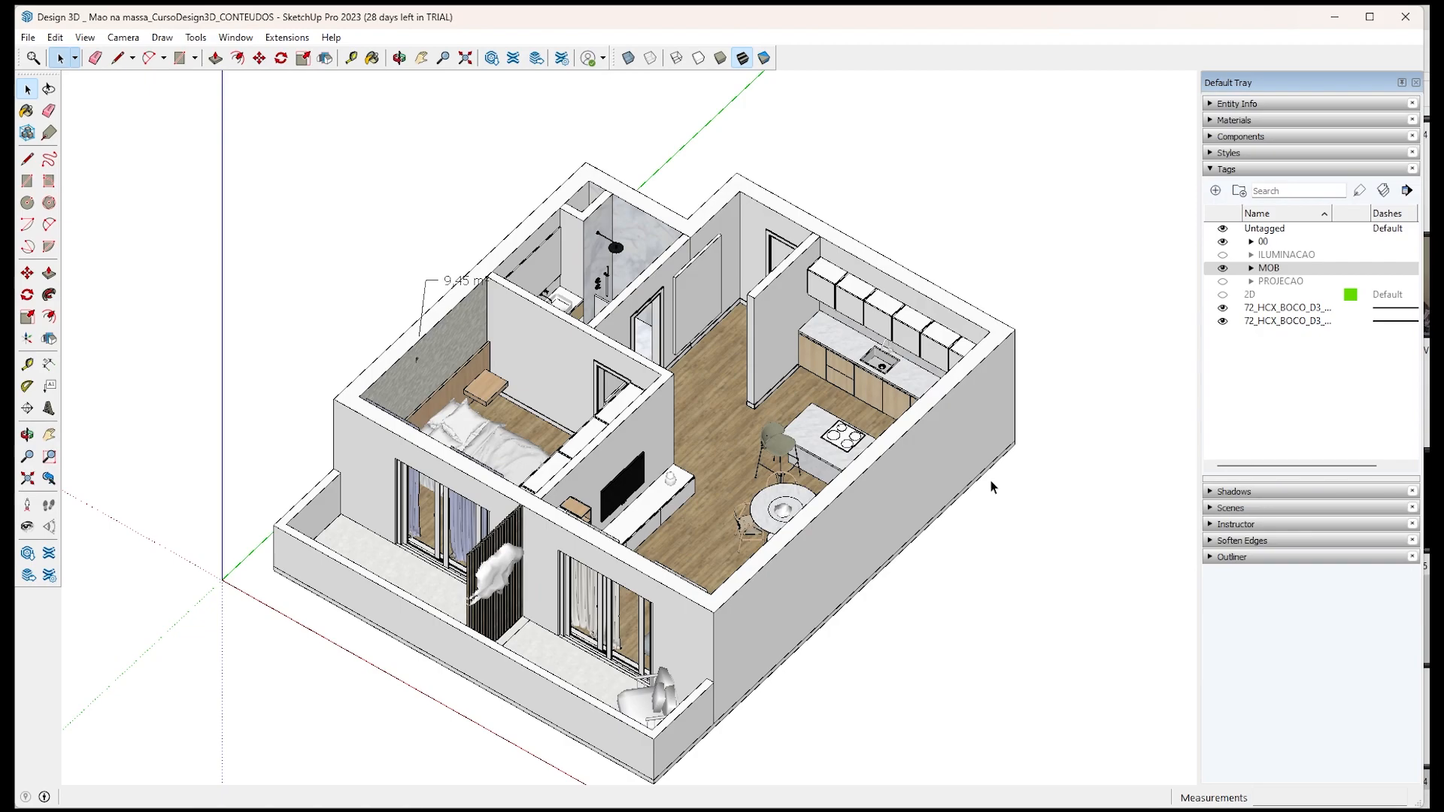
Delete the bar stool beside the kitchen island.
click(774, 450)
key(Delete)
Select the dining table and the living room sofa in turn and examine the apartment's furniture from several angles.
middle_drag(775, 451, 1023, 341)
scroll(774, 451, up, 5)
click(769, 443)
scroll(886, 350, down, 3)
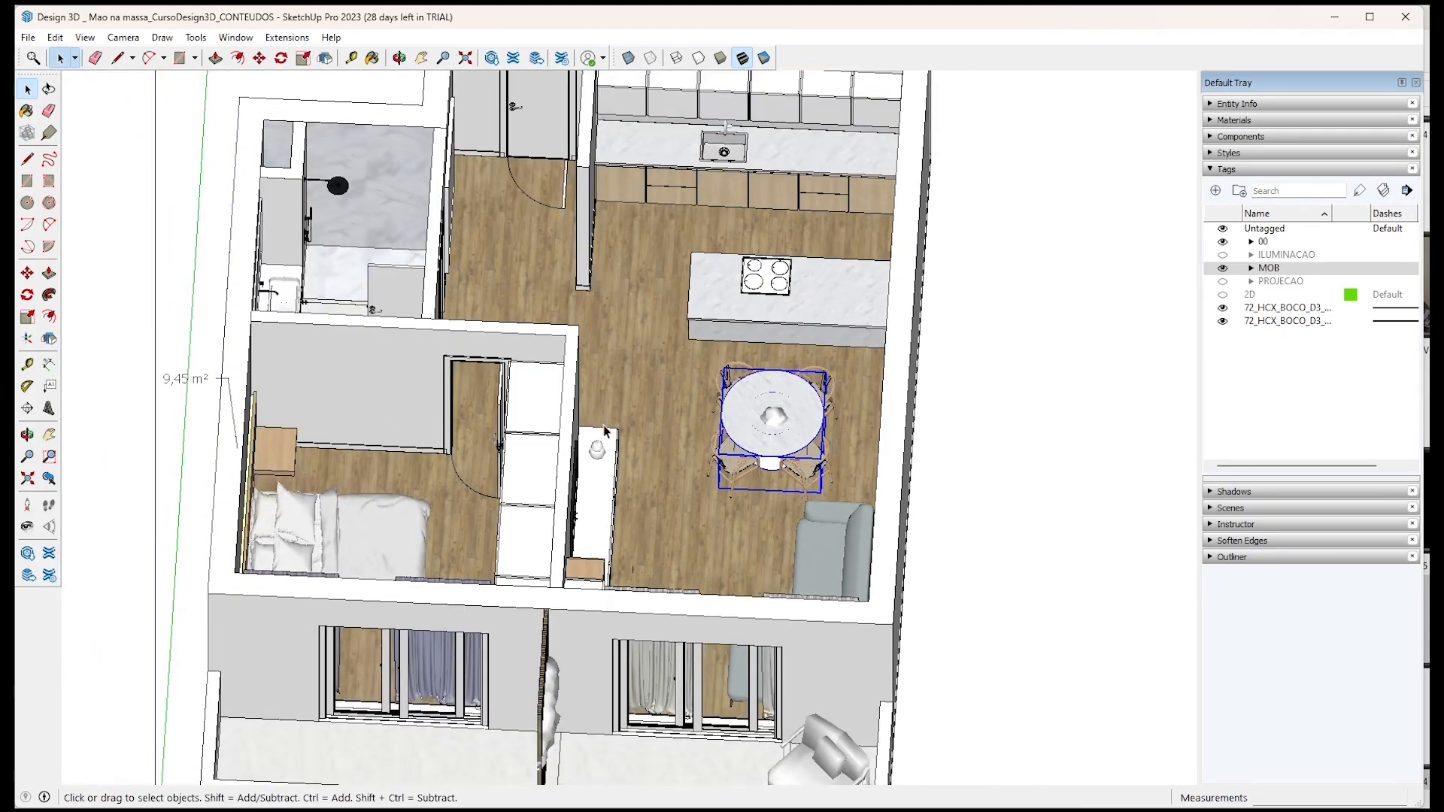
middle_drag(886, 352, 1144, 438)
click(908, 325)
middle_drag(631, 321, 553, 391)
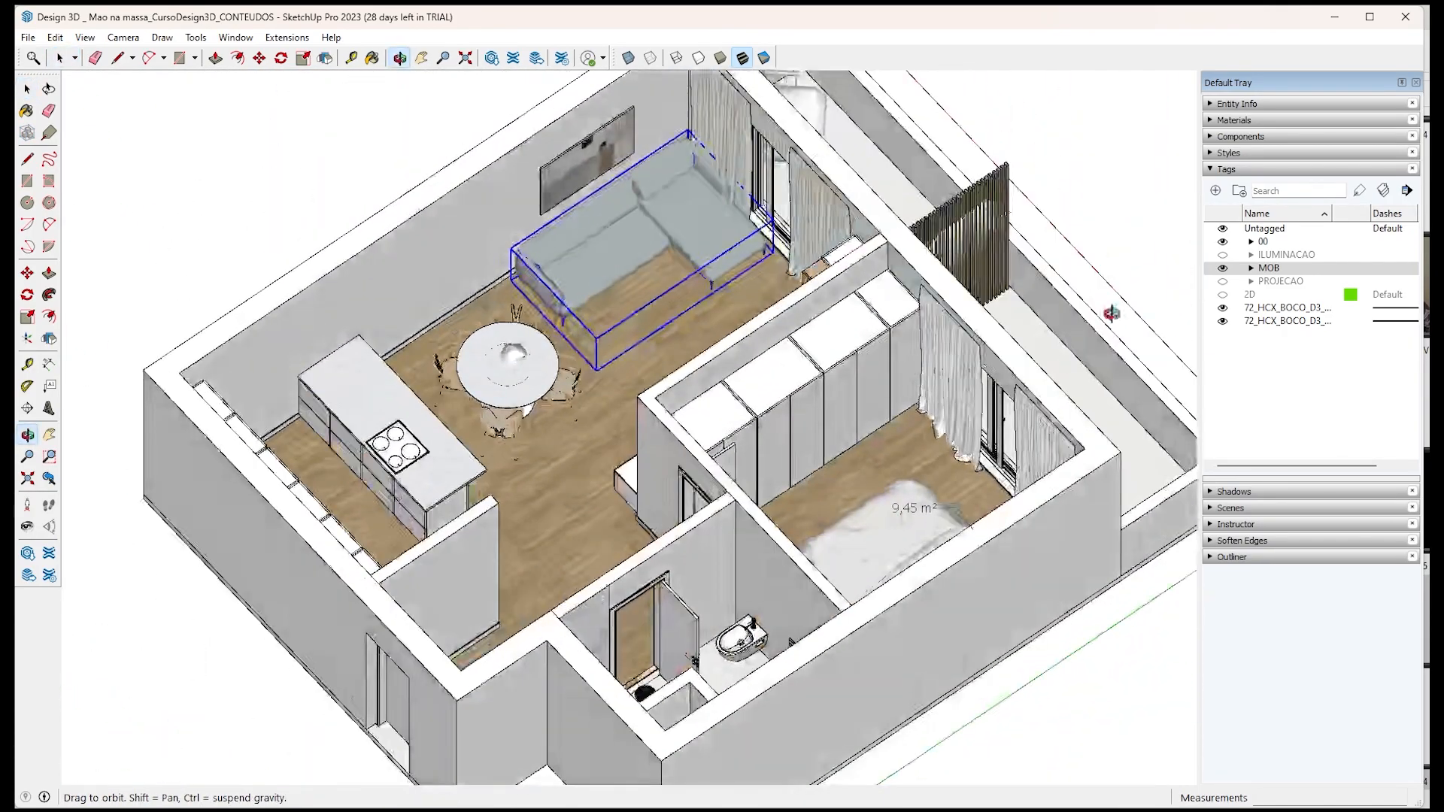
click(553, 391)
click(578, 388)
click(626, 220)
middle_drag(626, 221, 1027, 379)
scroll(842, 555, down, 3)
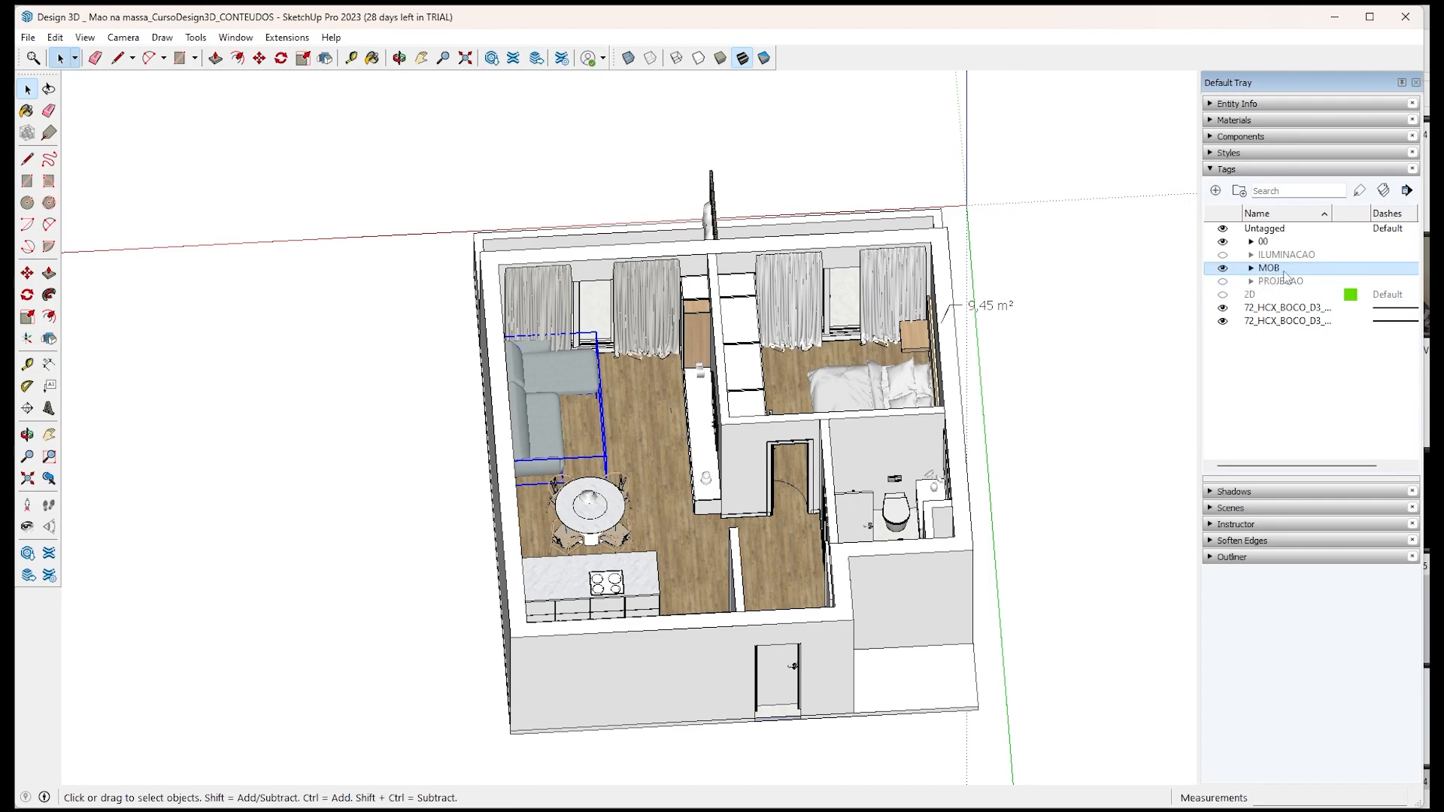
Expand the MOB tag folder, go through its room tags and hide the MOB WC tag.
click(1252, 268)
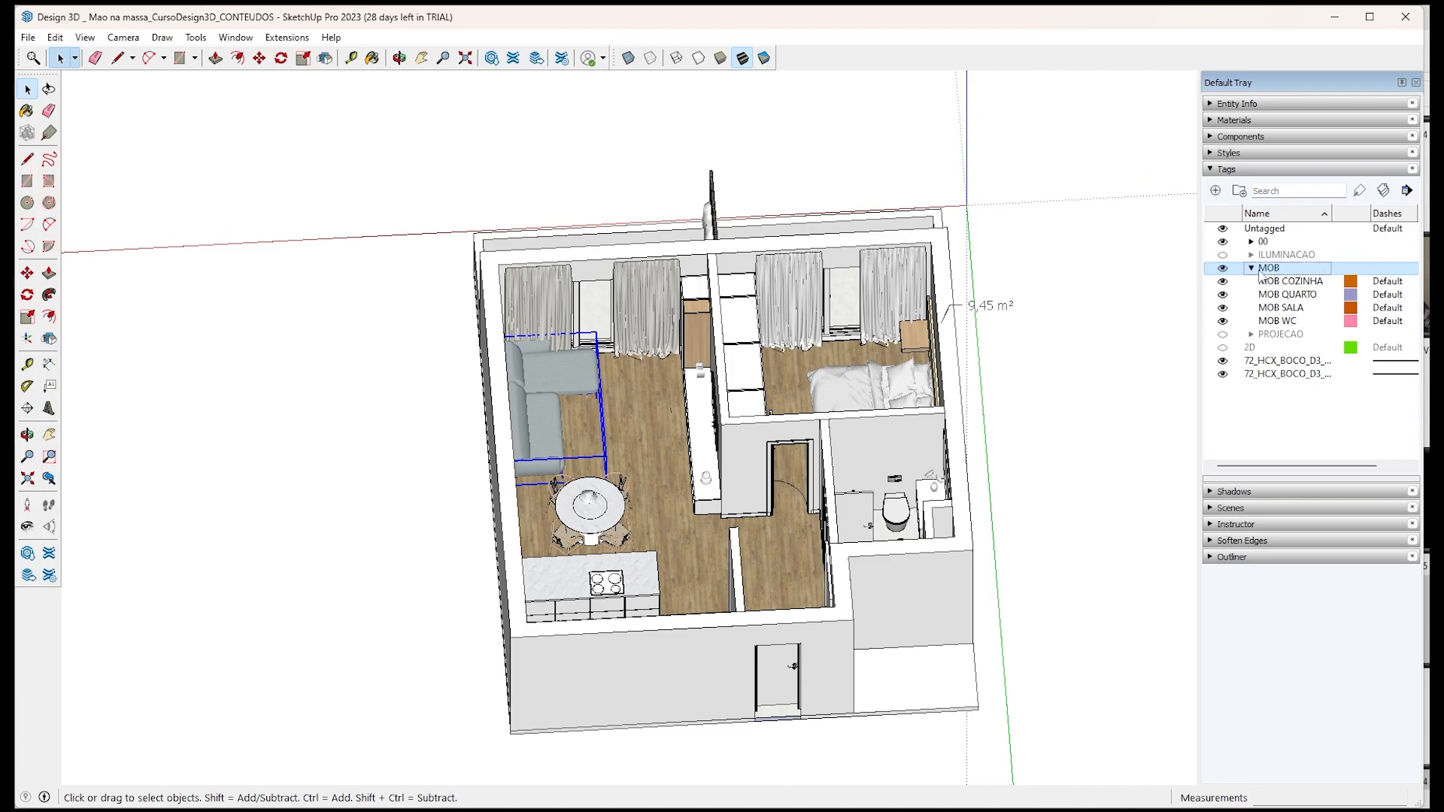
click(1252, 268)
click(1253, 269)
click(1290, 283)
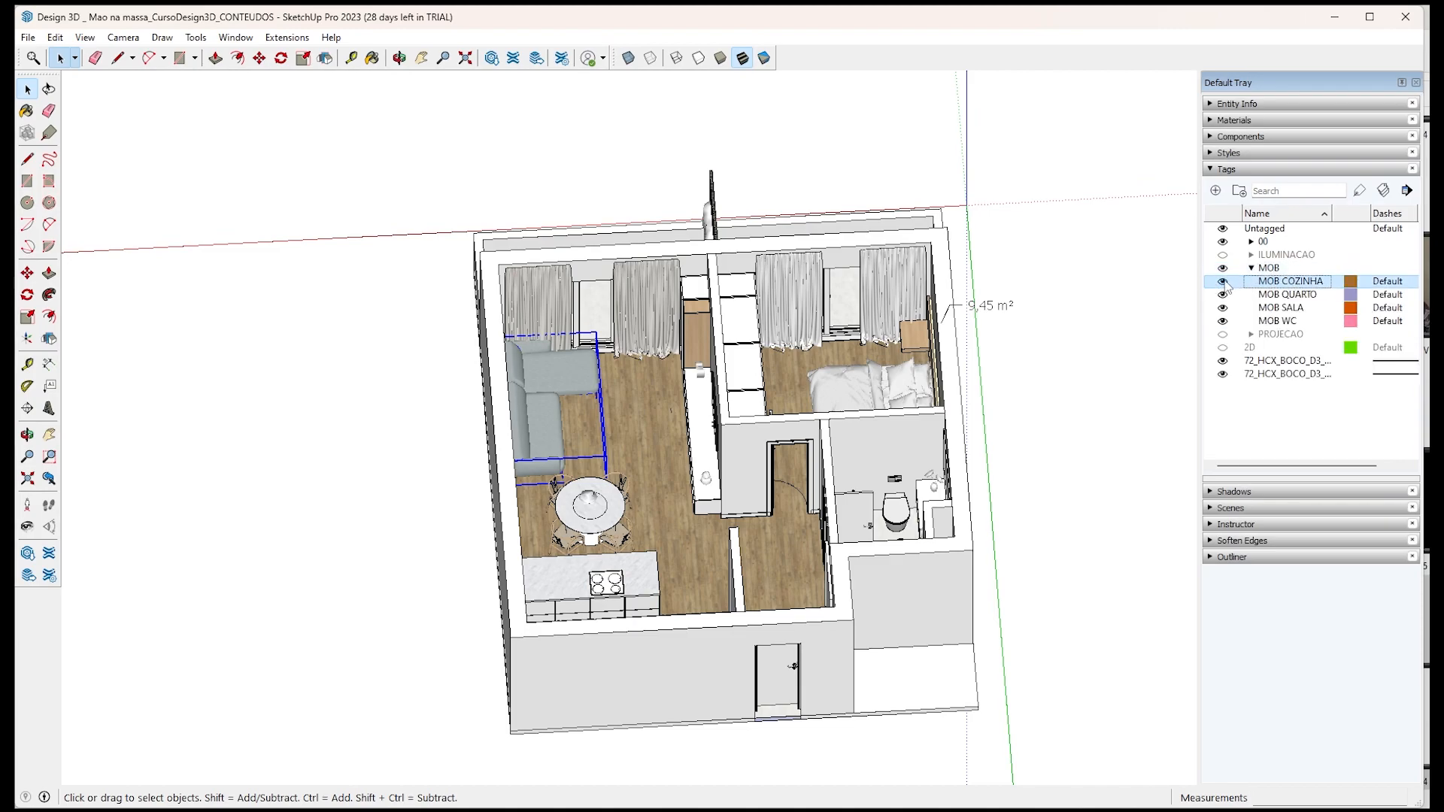
click(1291, 300)
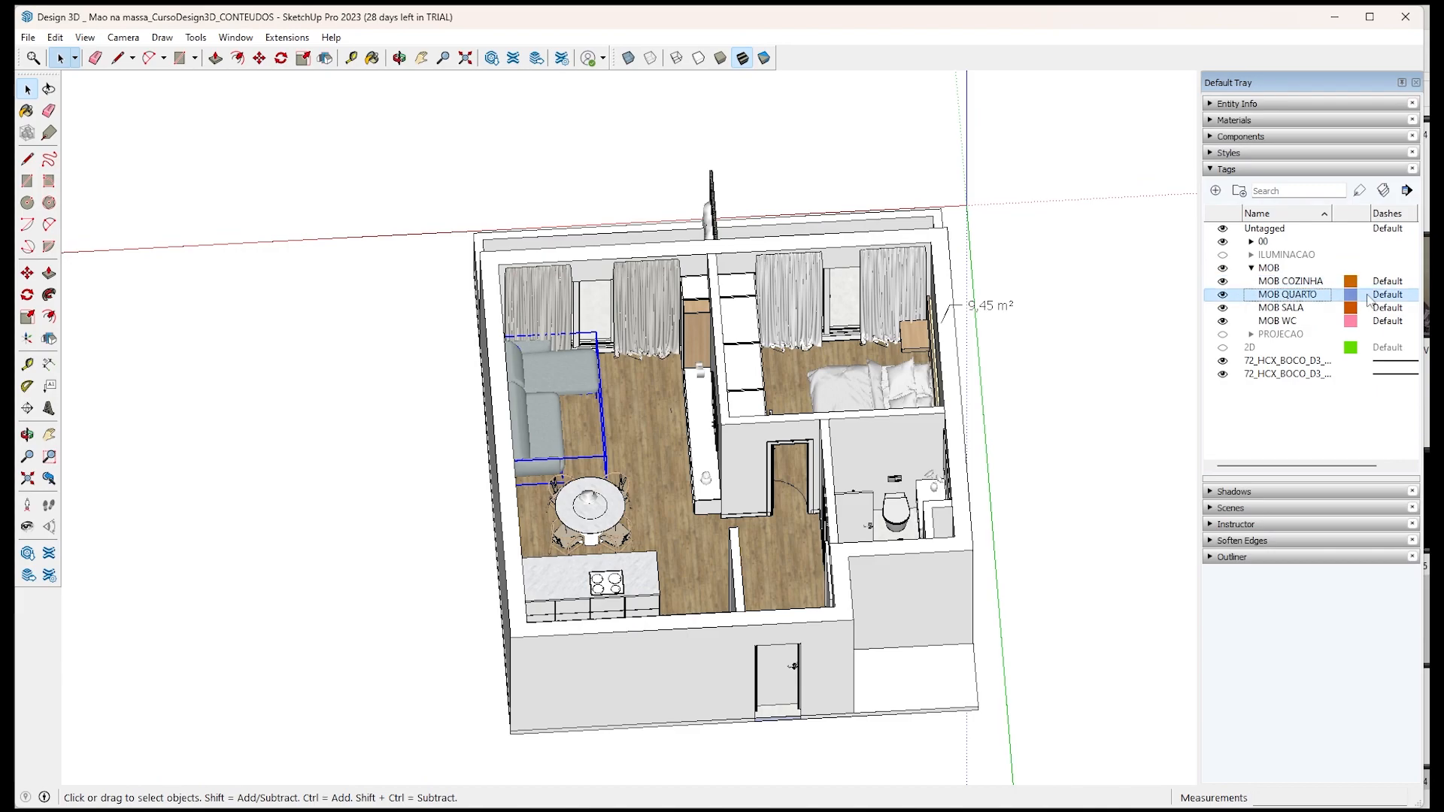
click(1291, 311)
click(1288, 323)
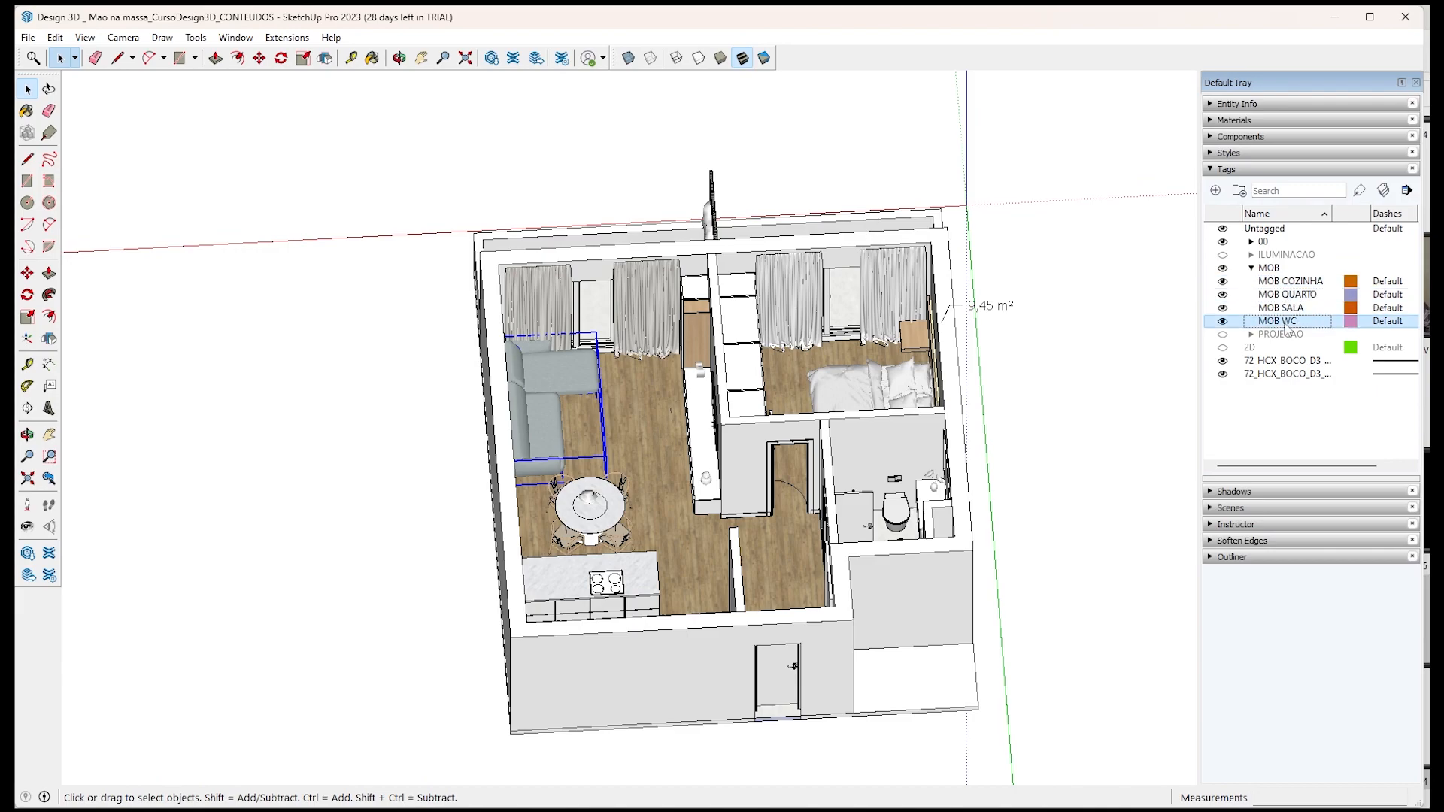
click(1223, 322)
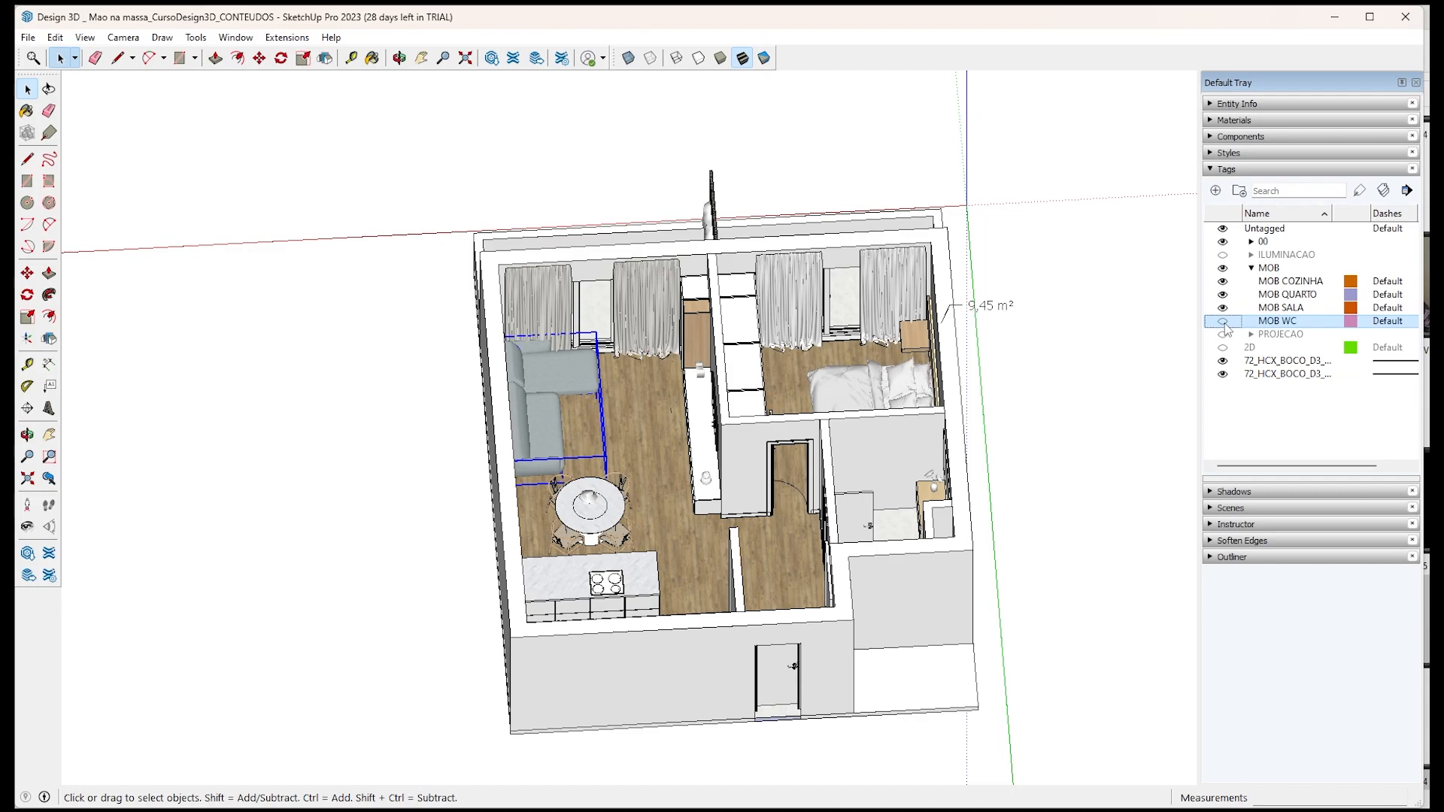
Switch to the top view and toggle the MOB WC tag's visibility, leaving the tag hidden.
click(1223, 322)
key(F3)
click(957, 460)
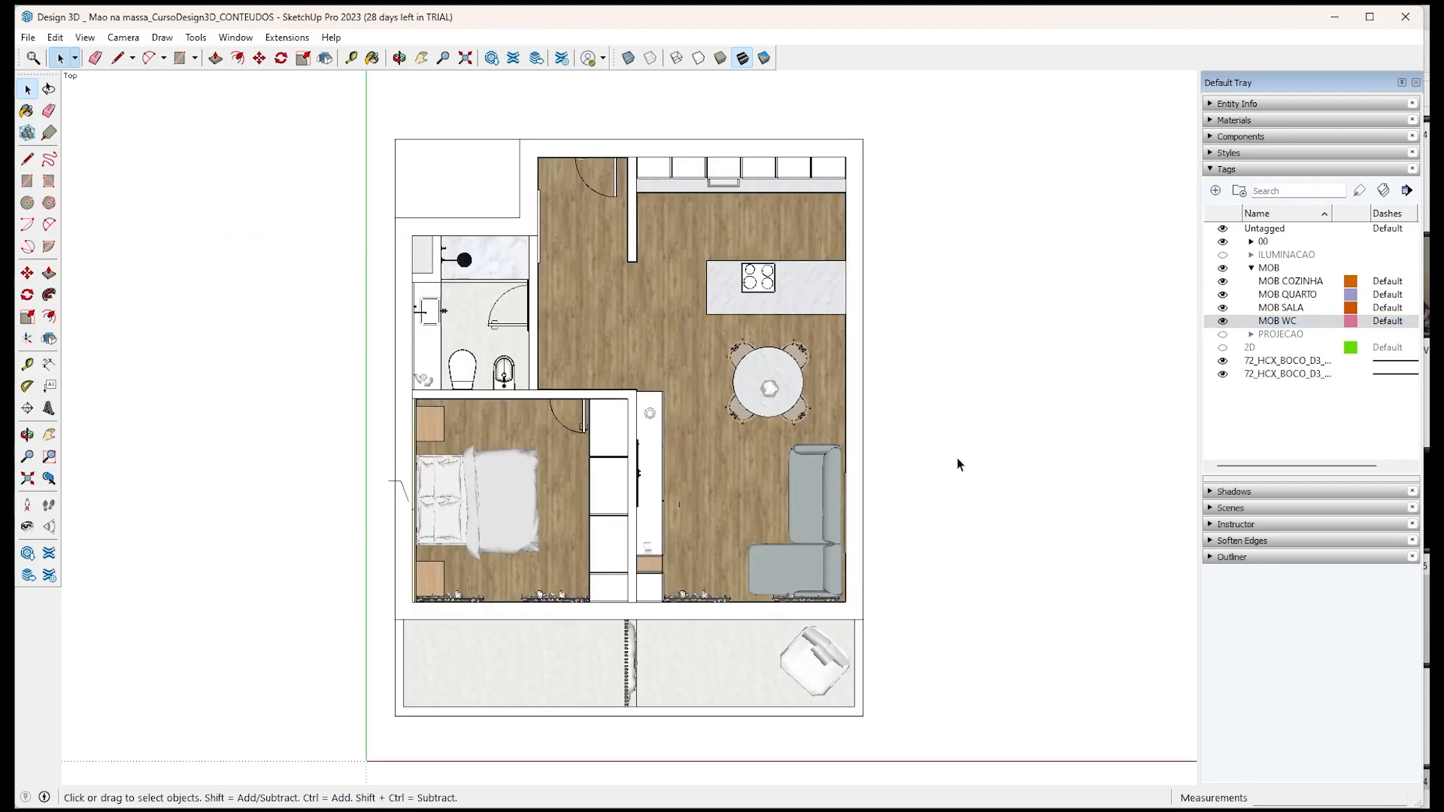
click(1223, 322)
click(1223, 322)
click(1222, 322)
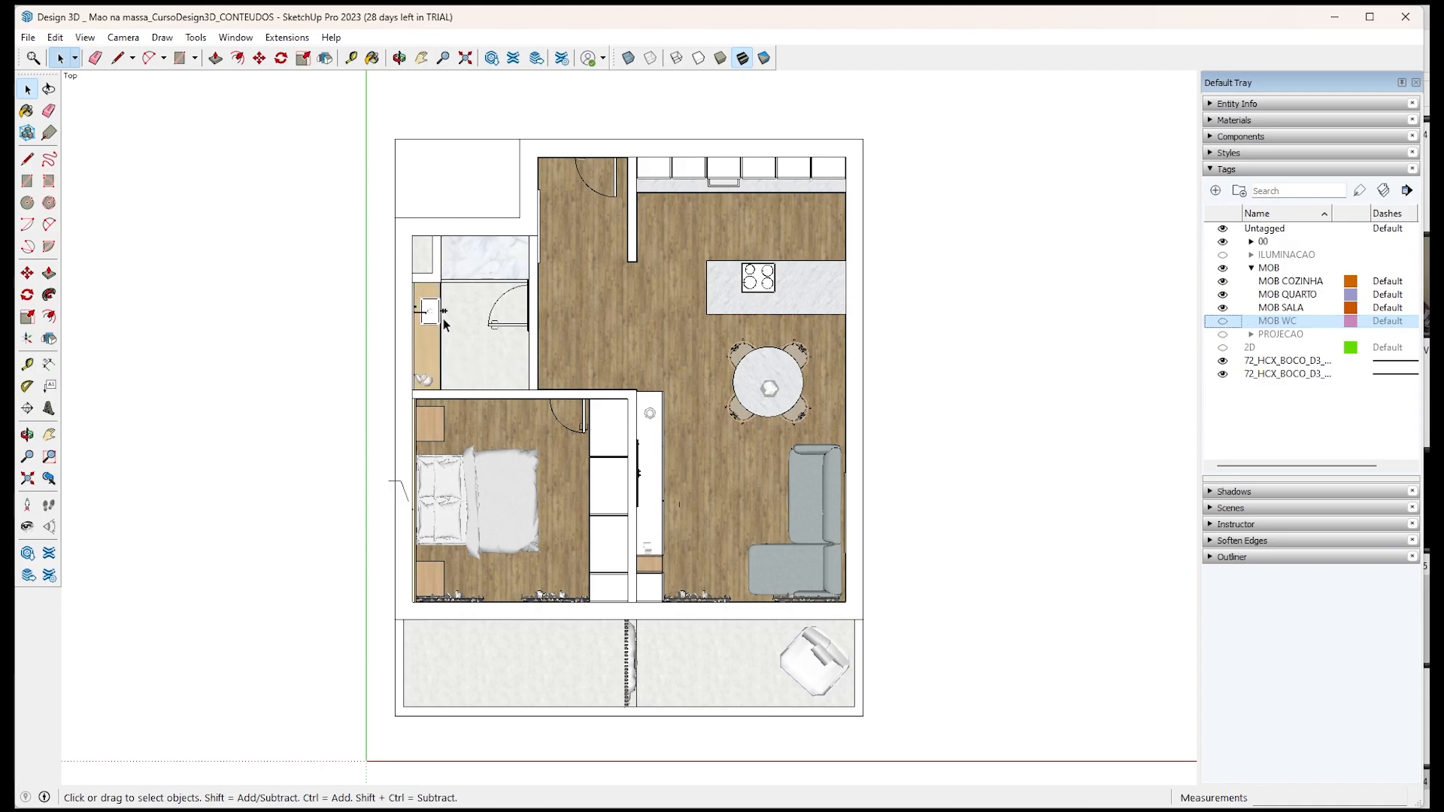
Assign the MOB WC tag to the bathroom vanity counter, its washbasin and the accessories on it.
click(422, 320)
drag(438, 367, 454, 394)
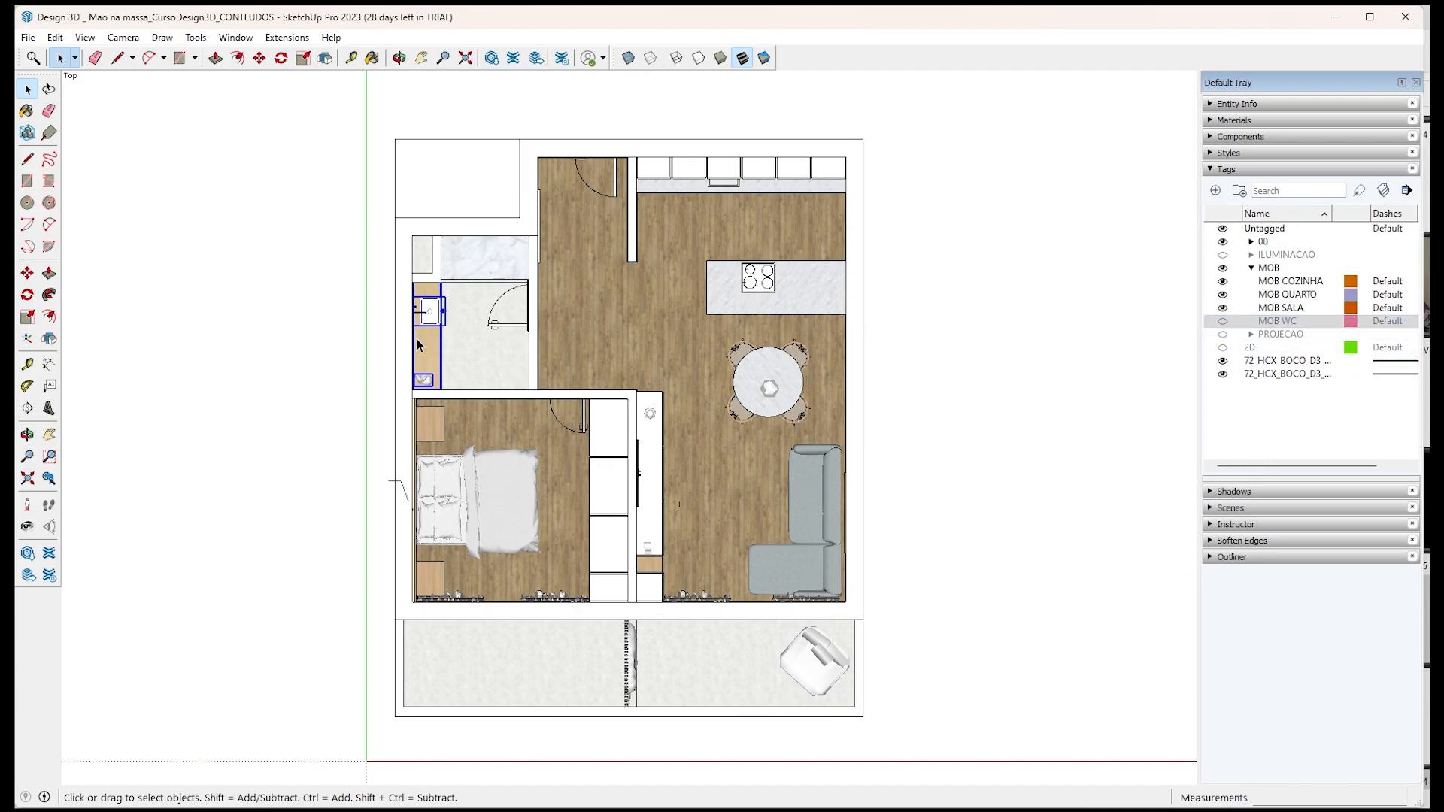
click(1279, 321)
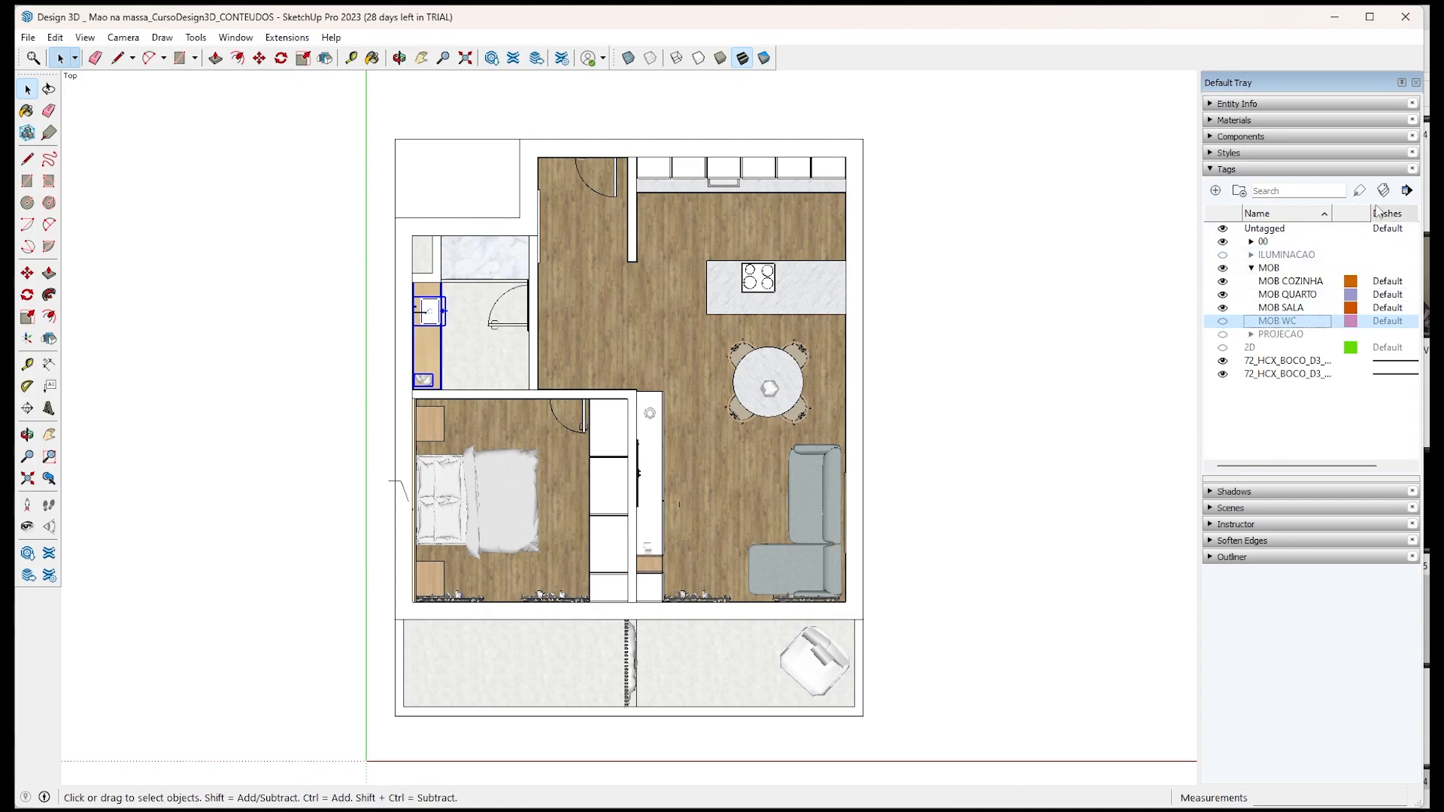
click(1359, 191)
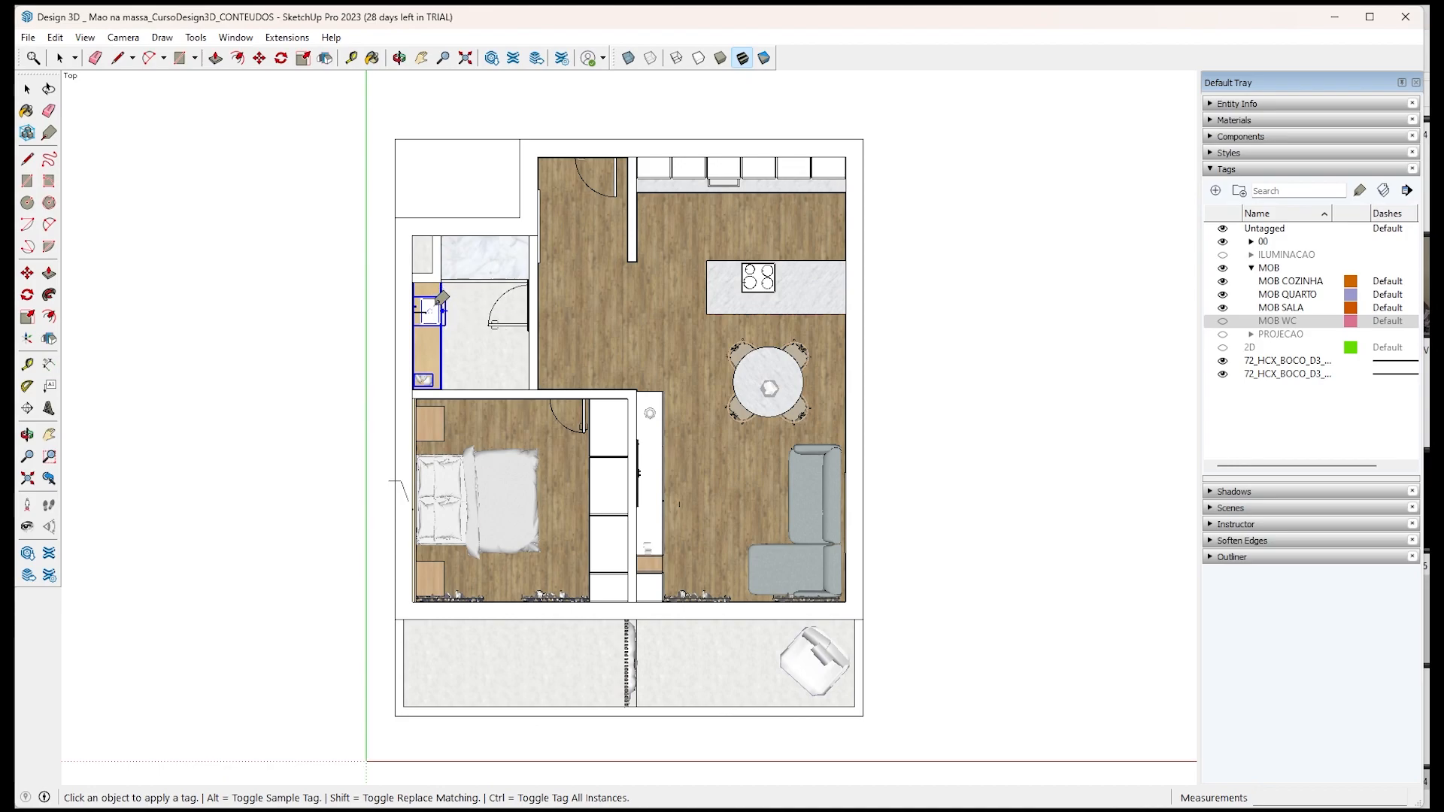
click(440, 299)
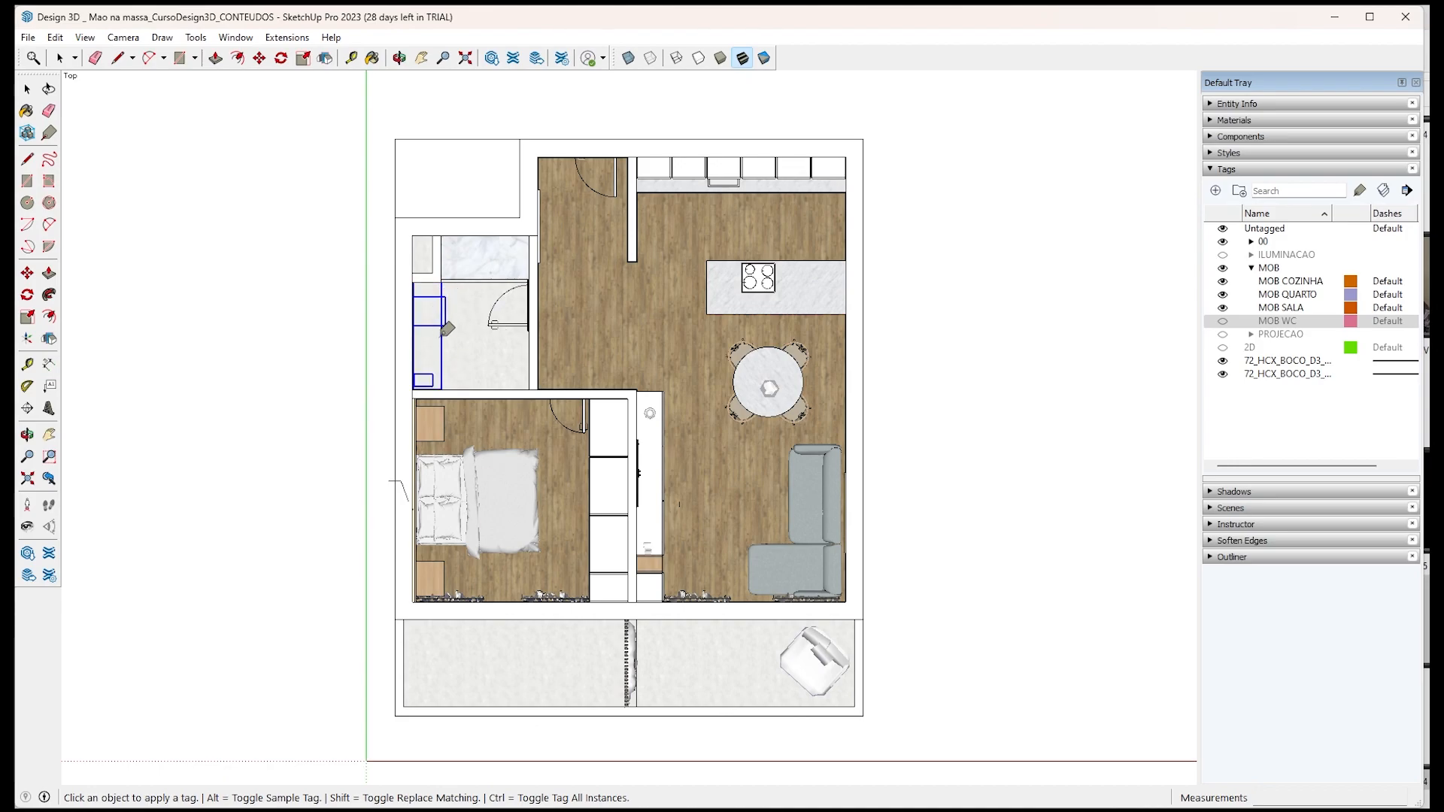
click(27, 89)
click(243, 197)
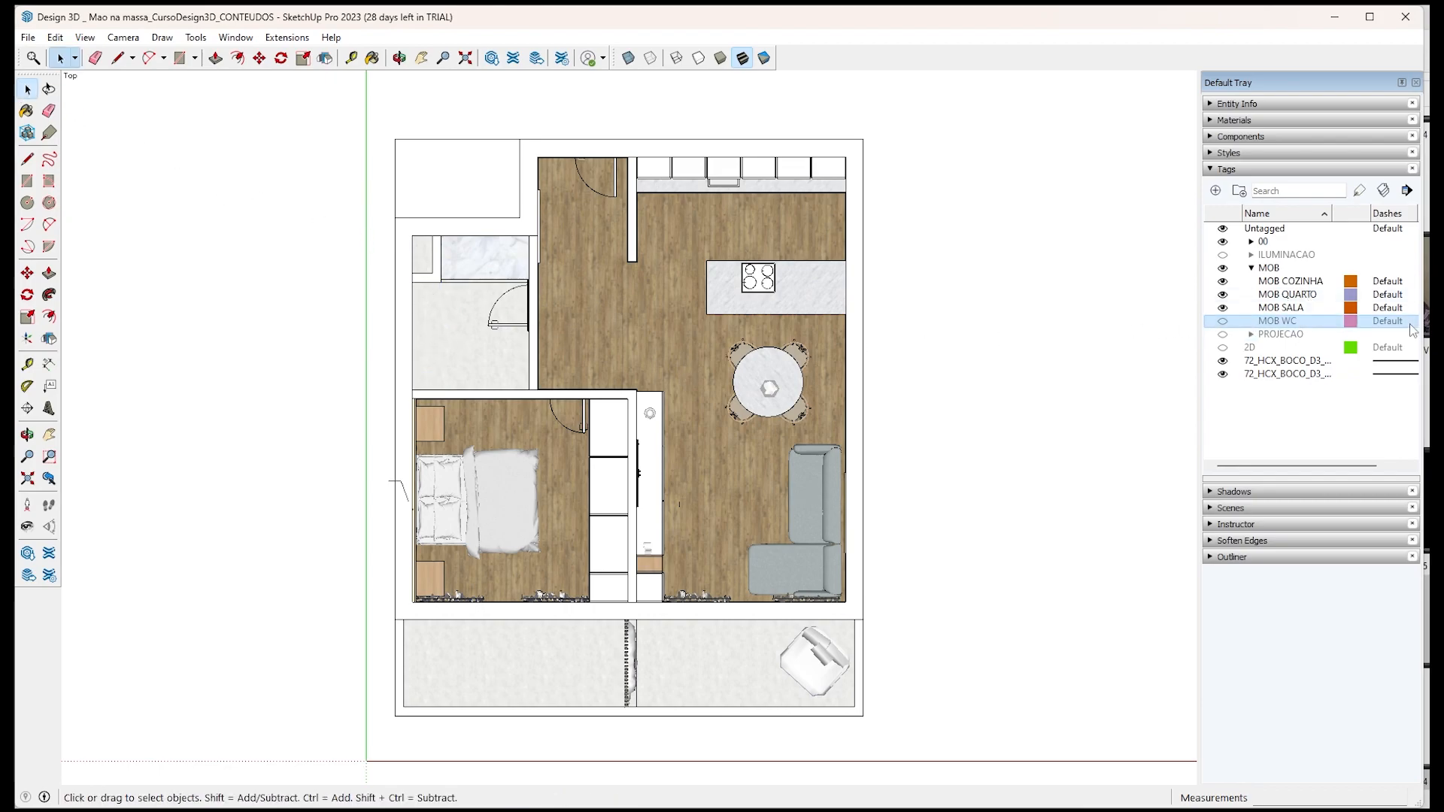
Show and hide the MOB WC tag to check the bathroom furniture it controls, leaving it hidden.
click(1222, 321)
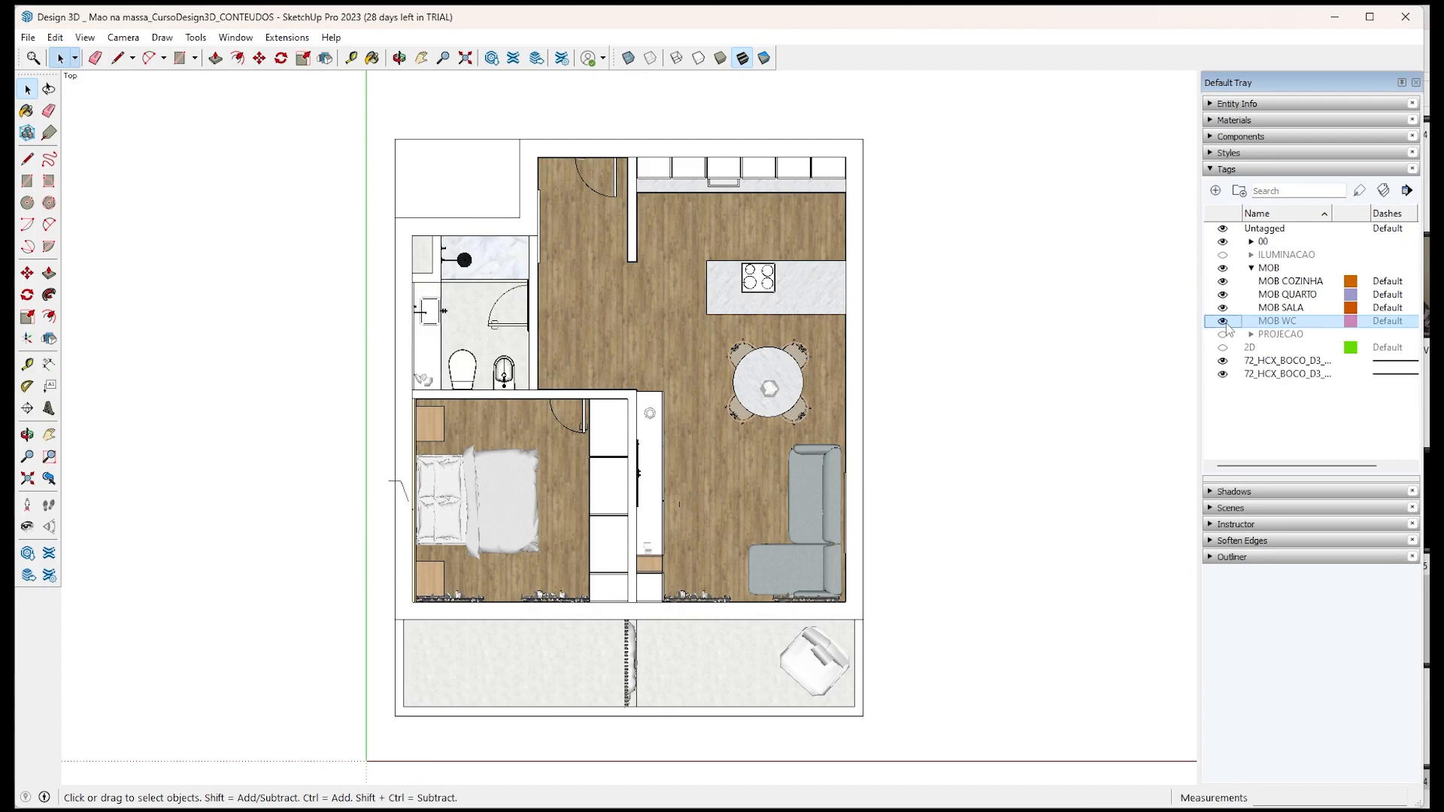
click(1222, 321)
click(1222, 321)
click(1222, 321)
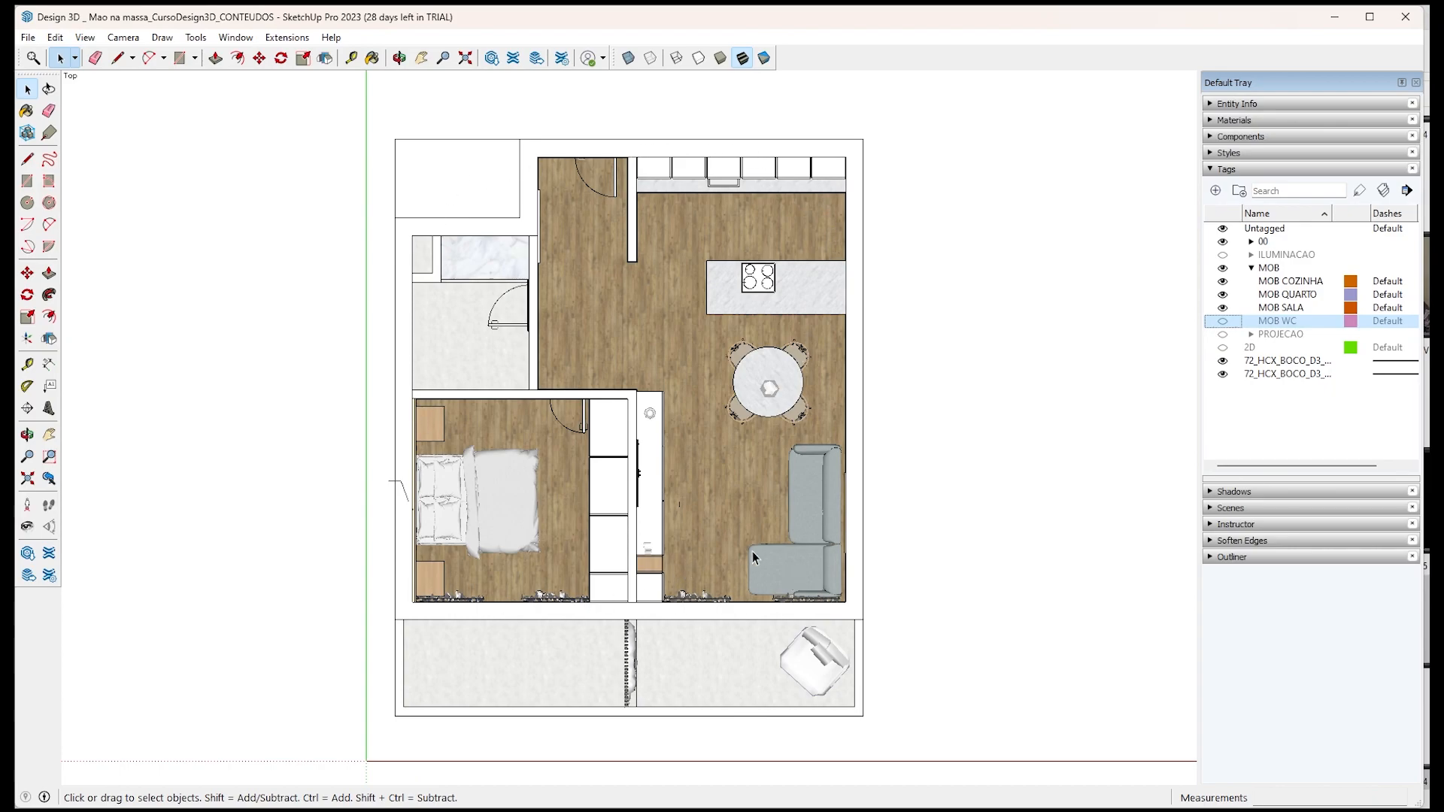
Hide the MOB SALA, MOB QUARTO and MOB COZINHA tags in turn and show all four MOB room tags again.
click(1222, 308)
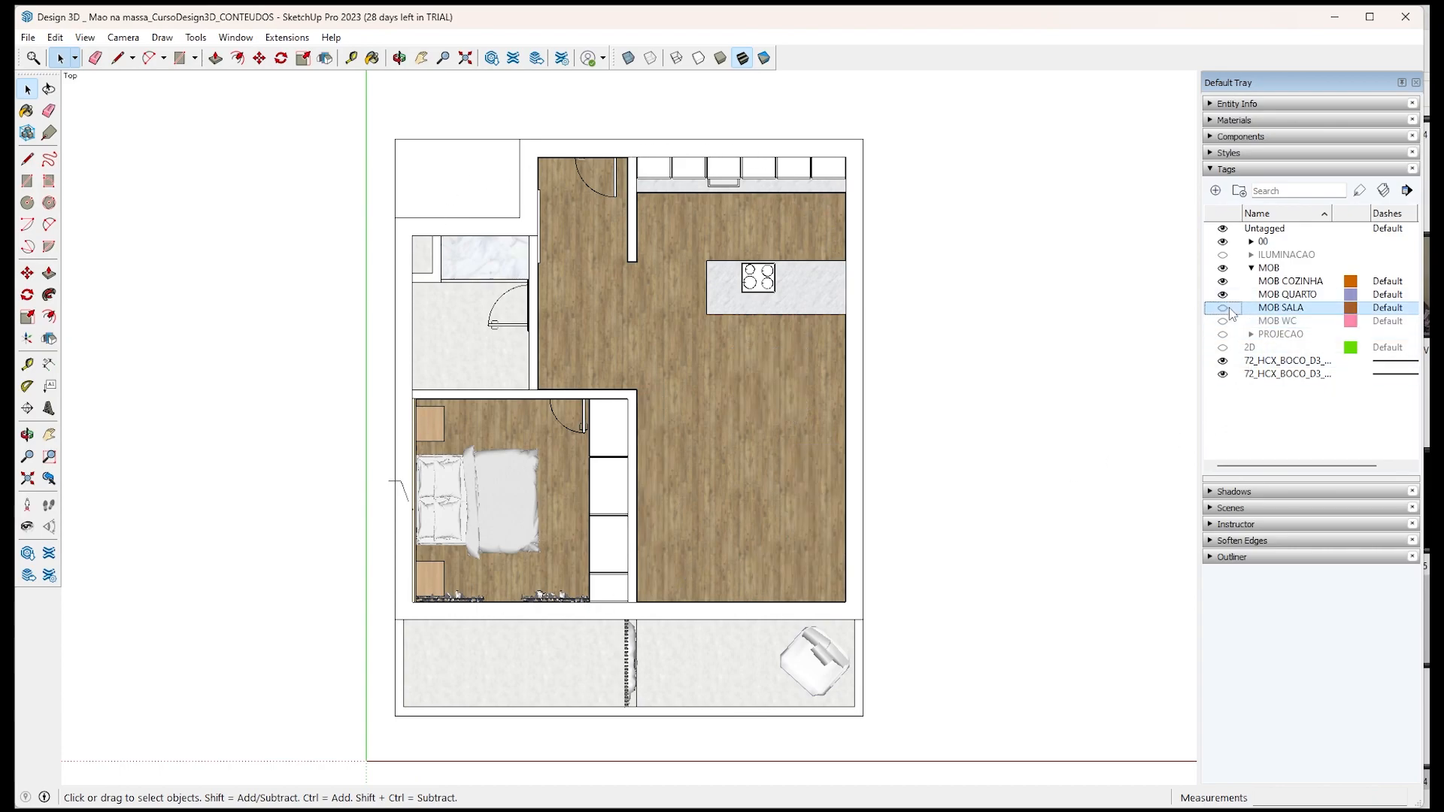
click(1223, 294)
click(1222, 282)
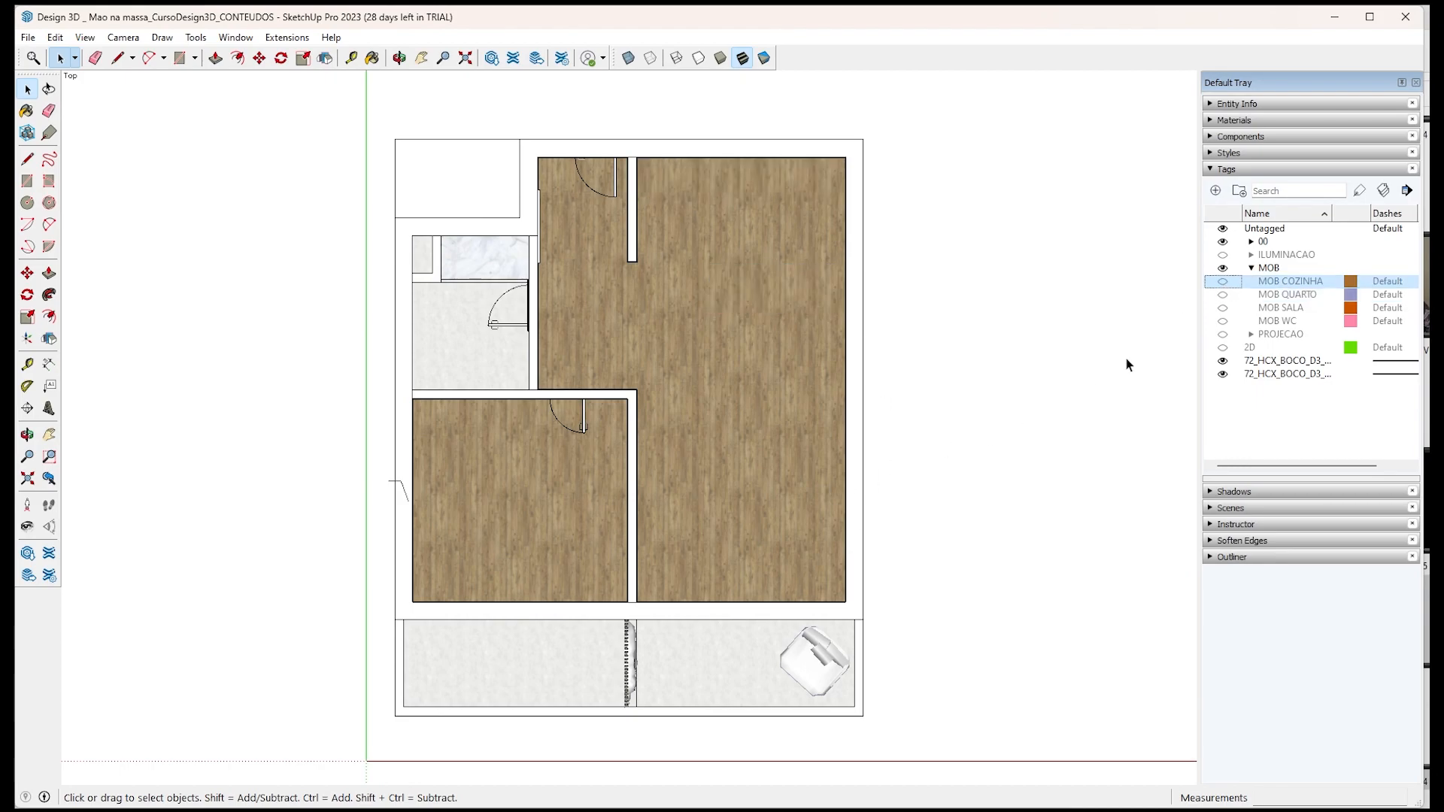
click(1223, 281)
click(1223, 294)
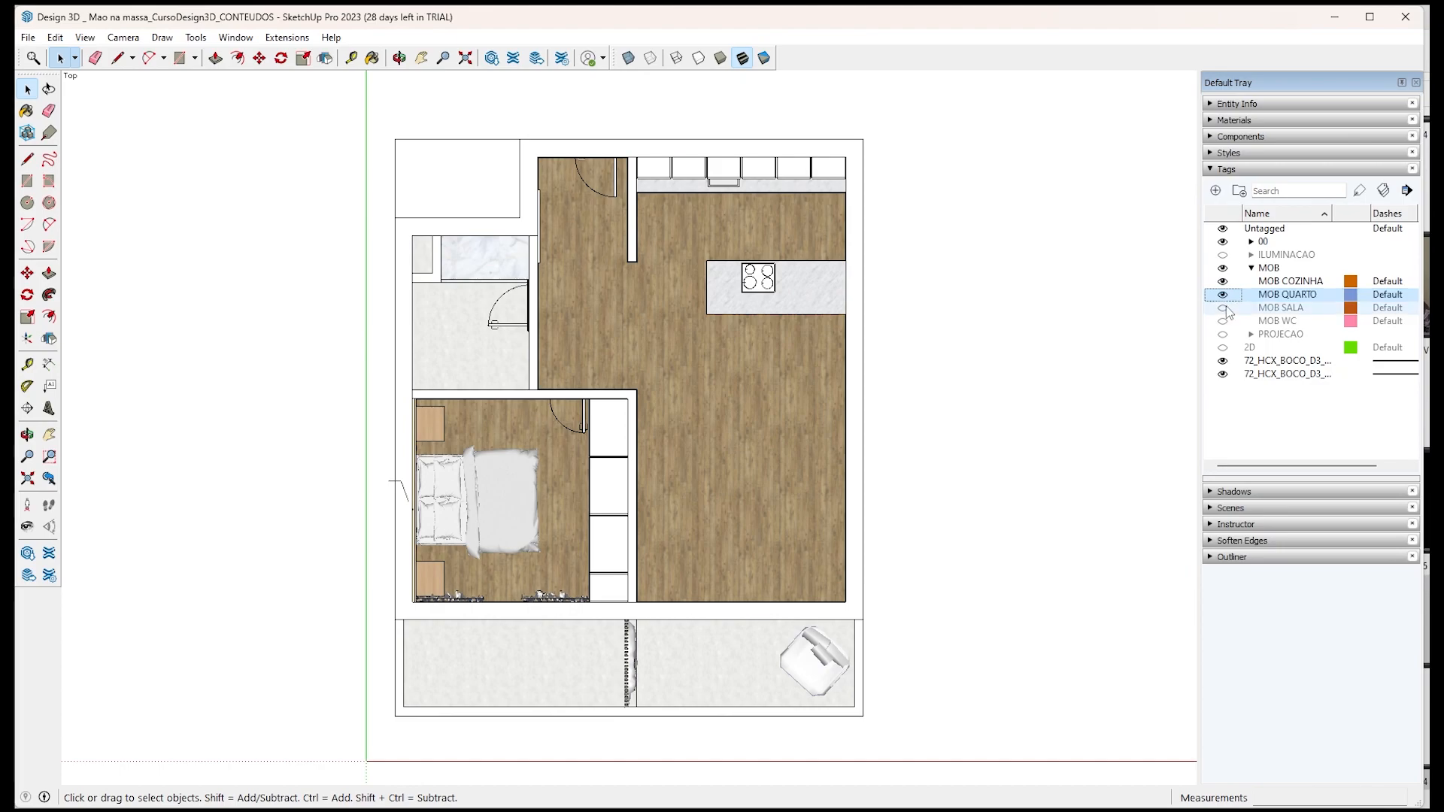
click(1223, 308)
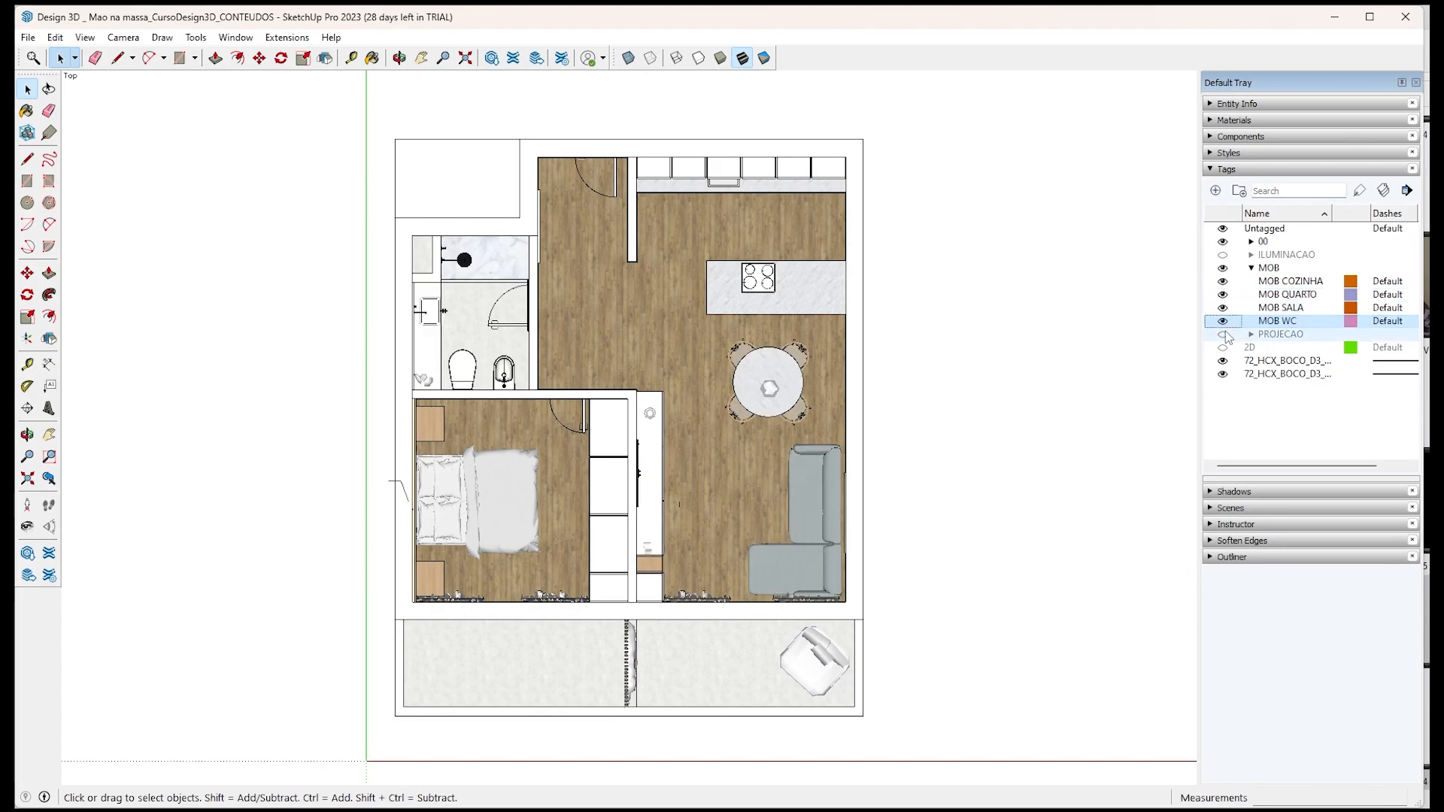
Toggle the PROJECAO tag folder on and off to examine the door-opening projections on the plan, leaving it hidden.
click(1223, 335)
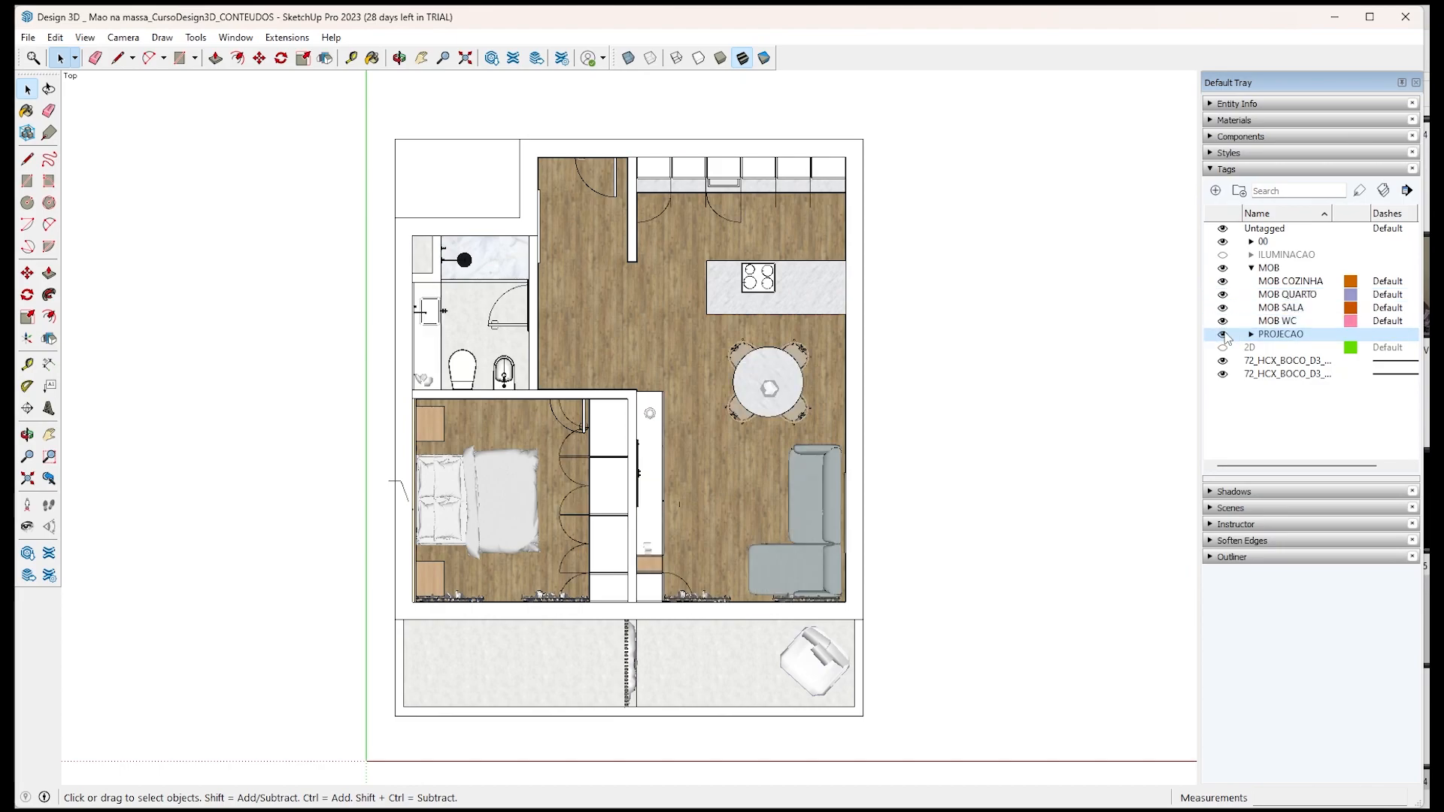
click(1223, 334)
click(1223, 335)
click(1223, 335)
click(1223, 335)
click(1223, 335)
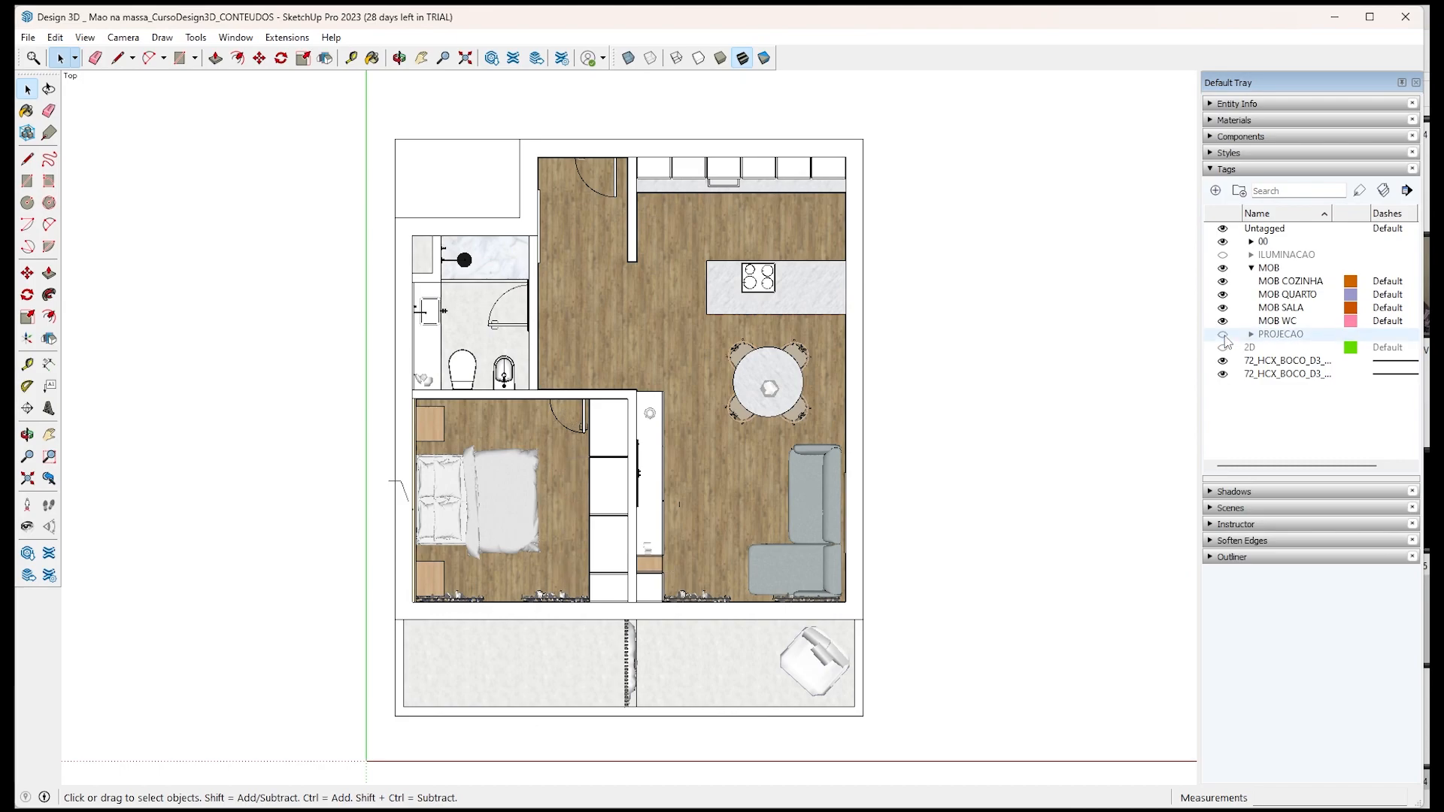
Try moving the dining table and its chairs by about 0.07 m with the 2D tag temporarily shown.
click(1223, 349)
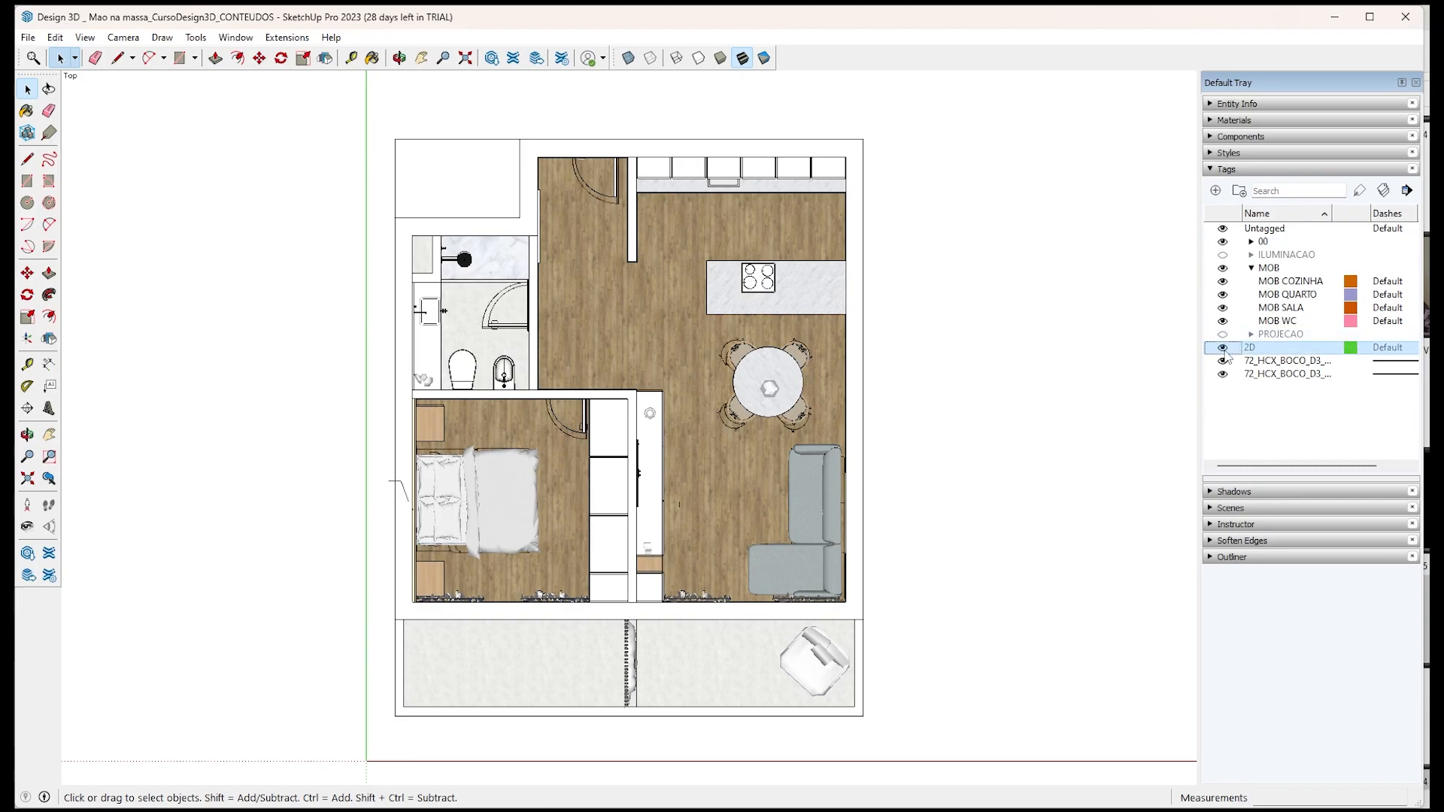
click(791, 399)
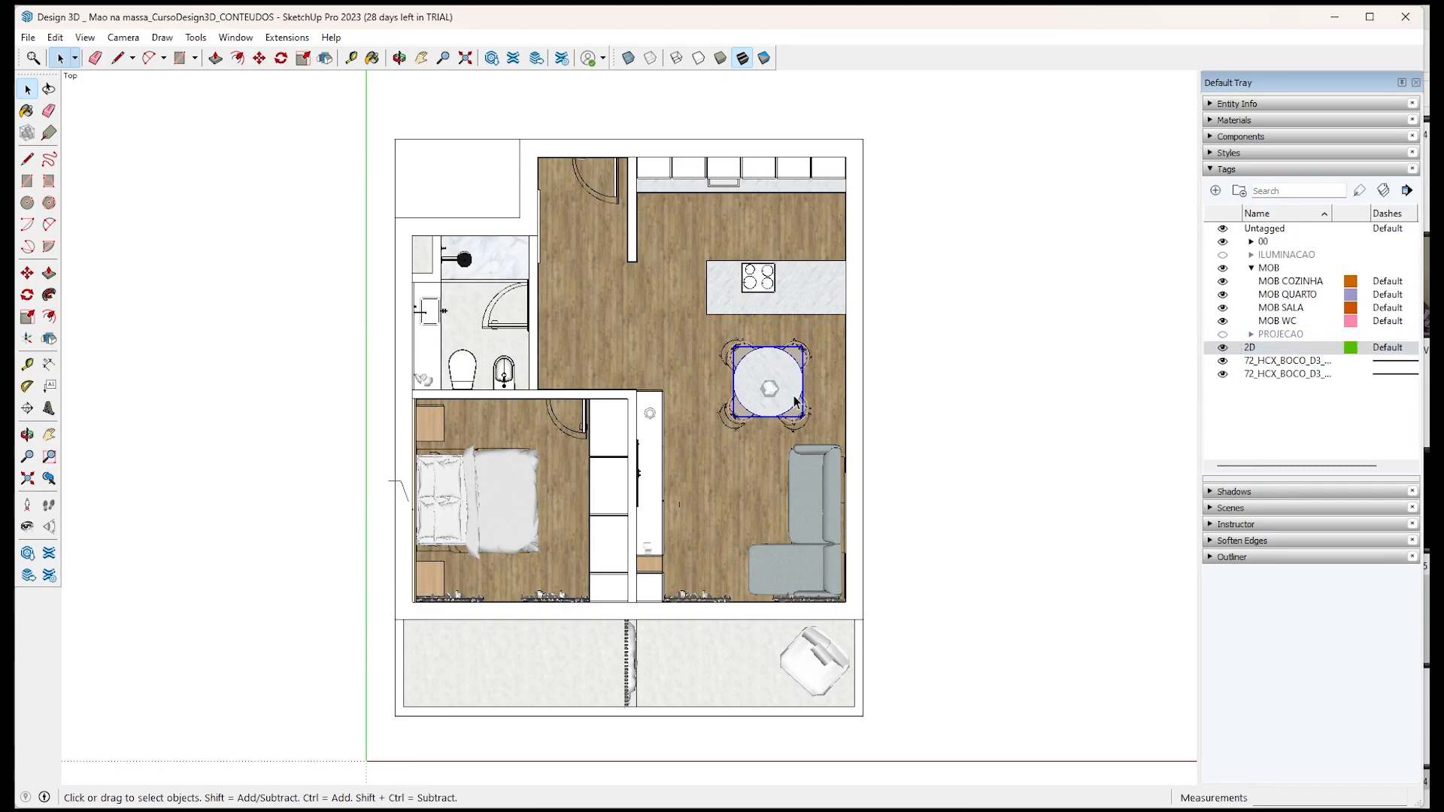
drag(669, 326, 864, 455)
key(m)
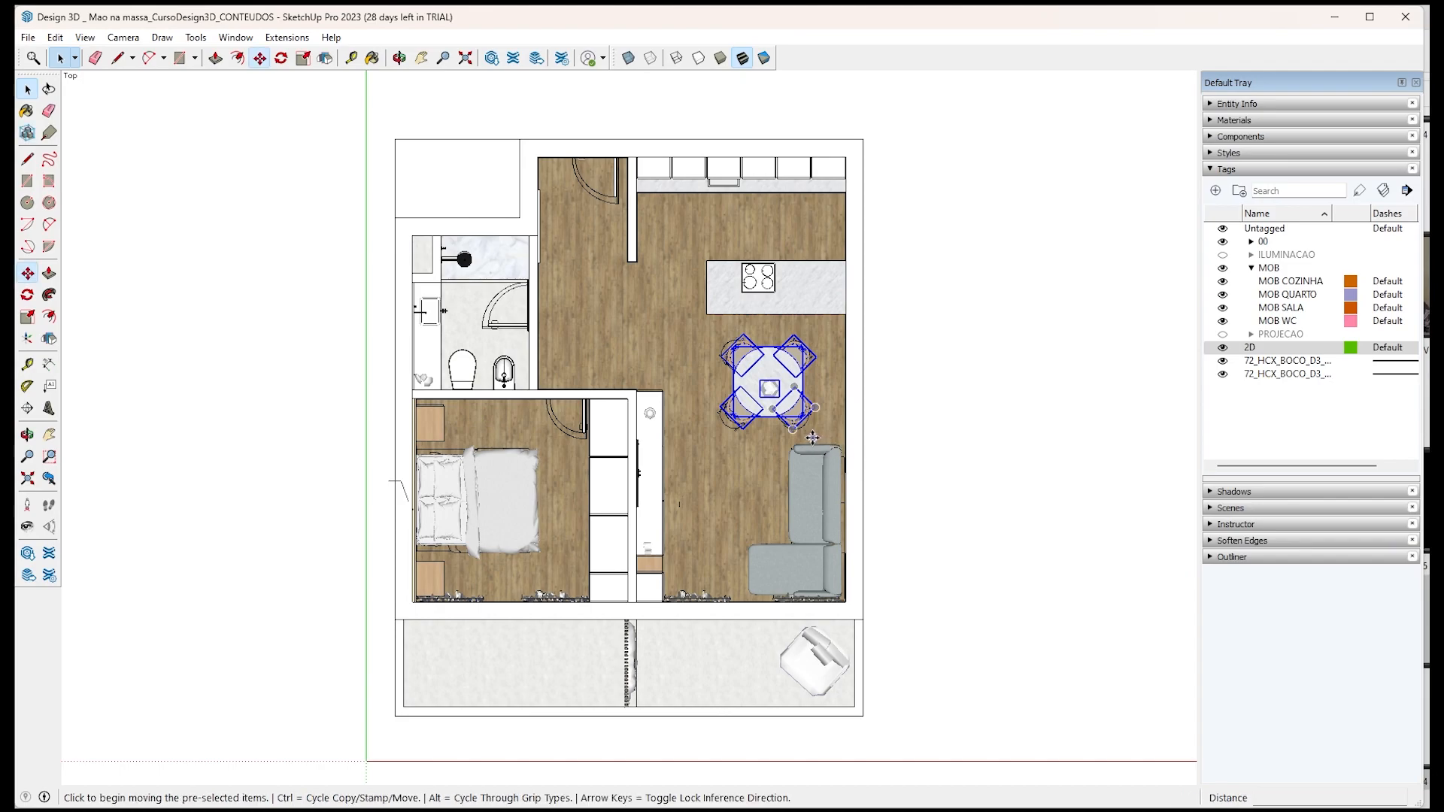
click(760, 455)
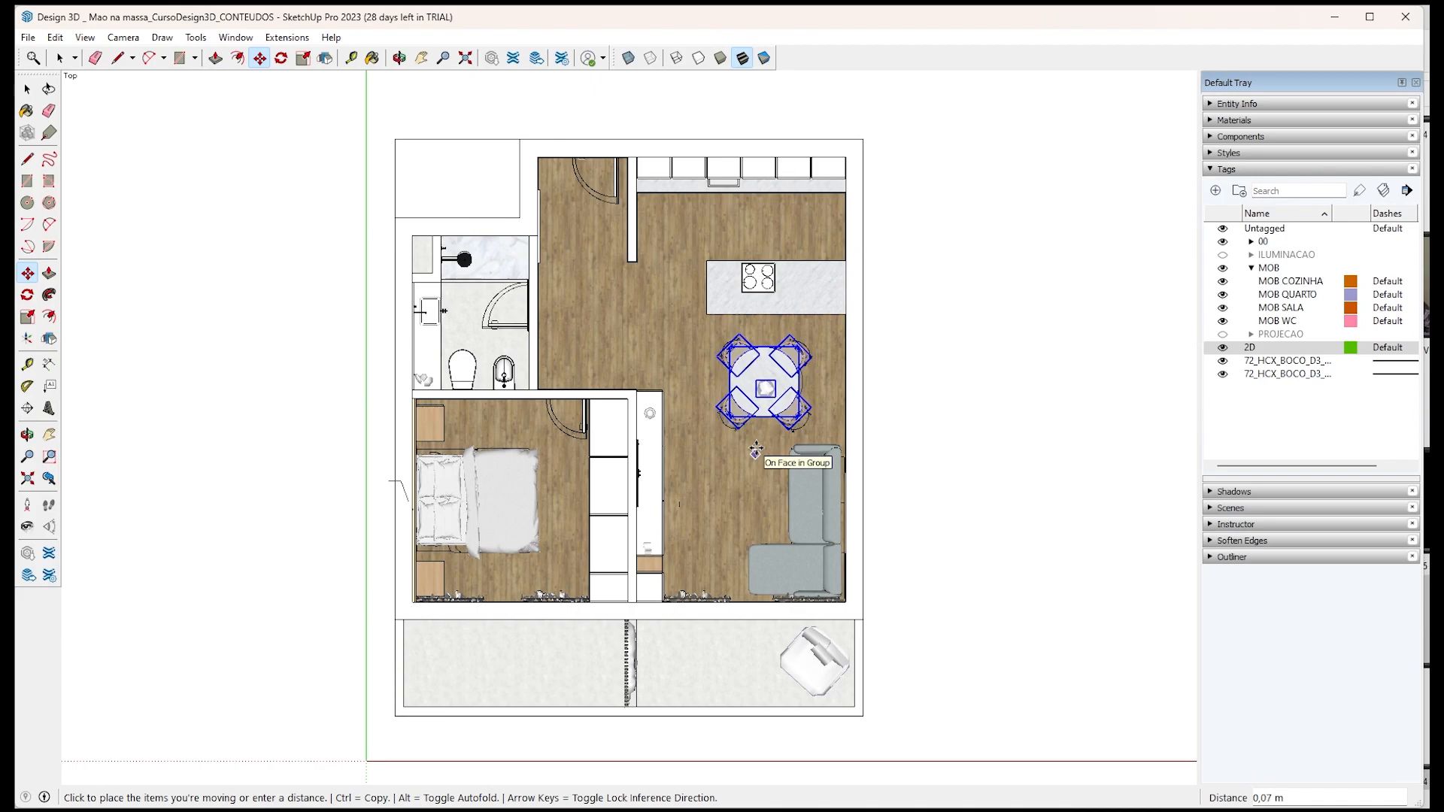
click(755, 450)
key(space)
click(1034, 400)
click(1223, 348)
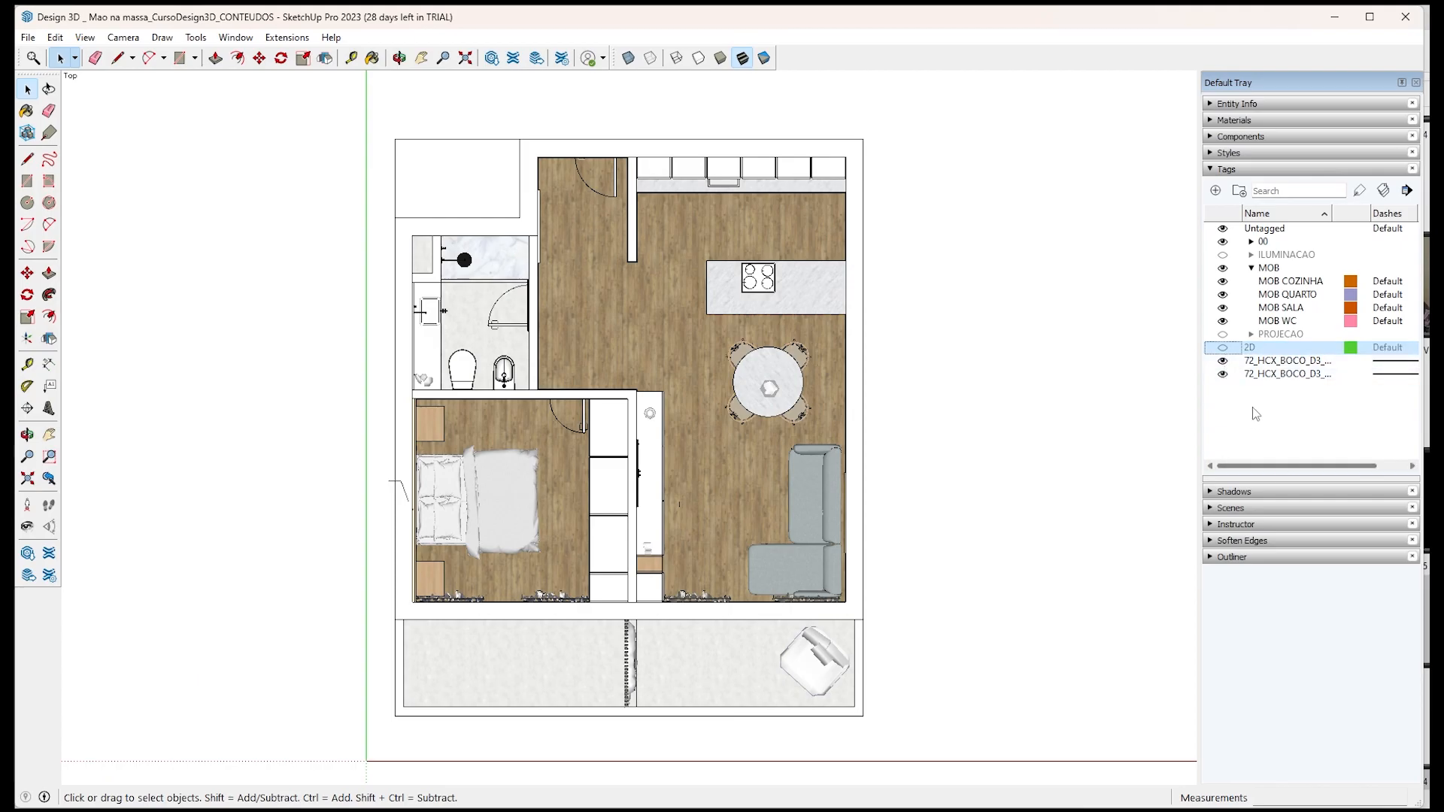
Show the ILUMINACAO tag folder and expand its list of room lighting tags.
click(1223, 254)
click(1251, 254)
middle_drag(1012, 497, 899, 331)
scroll(899, 330, up, 2)
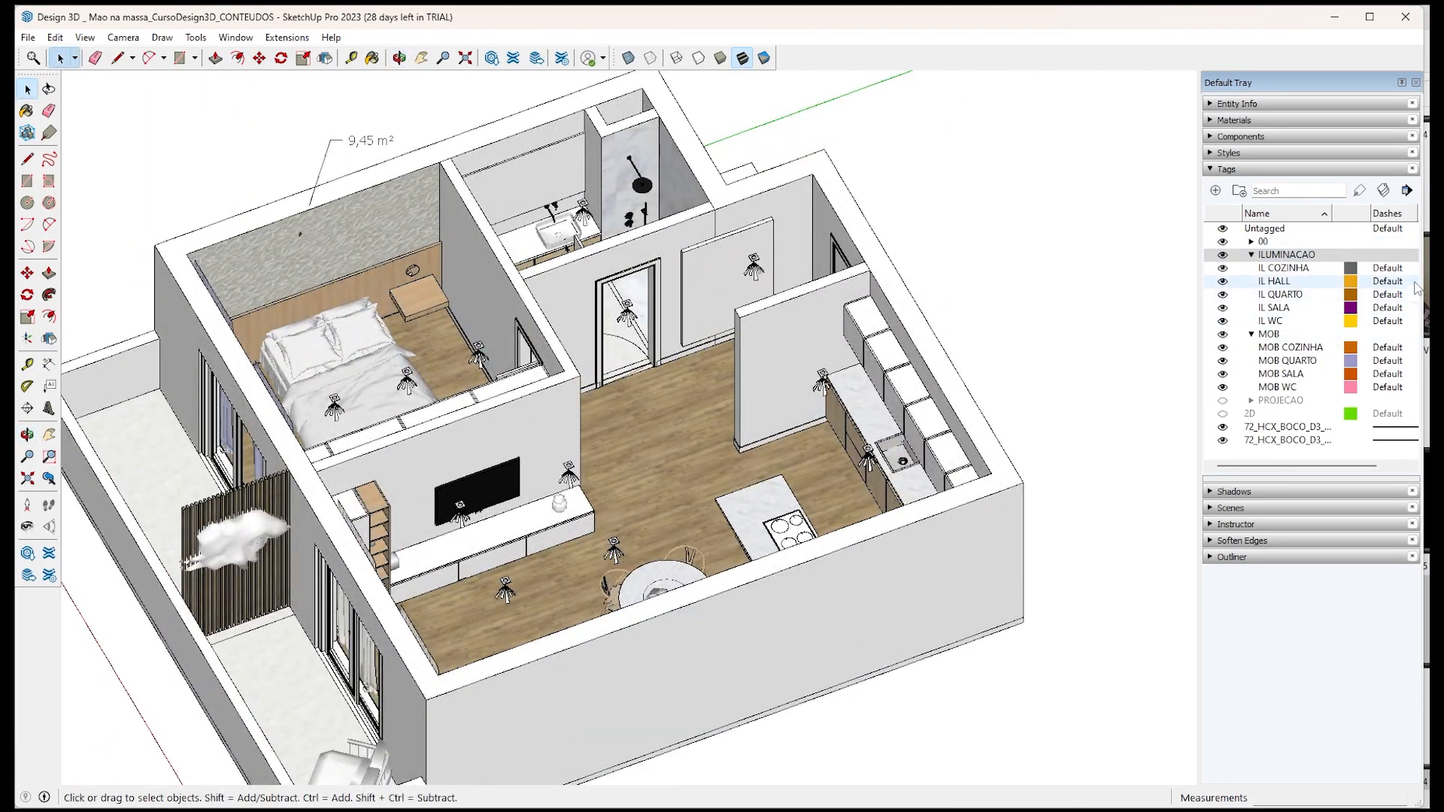
Expand the 00 tag folder and toggle its walls, floor, and doors and windows tags off and on.
click(1252, 241)
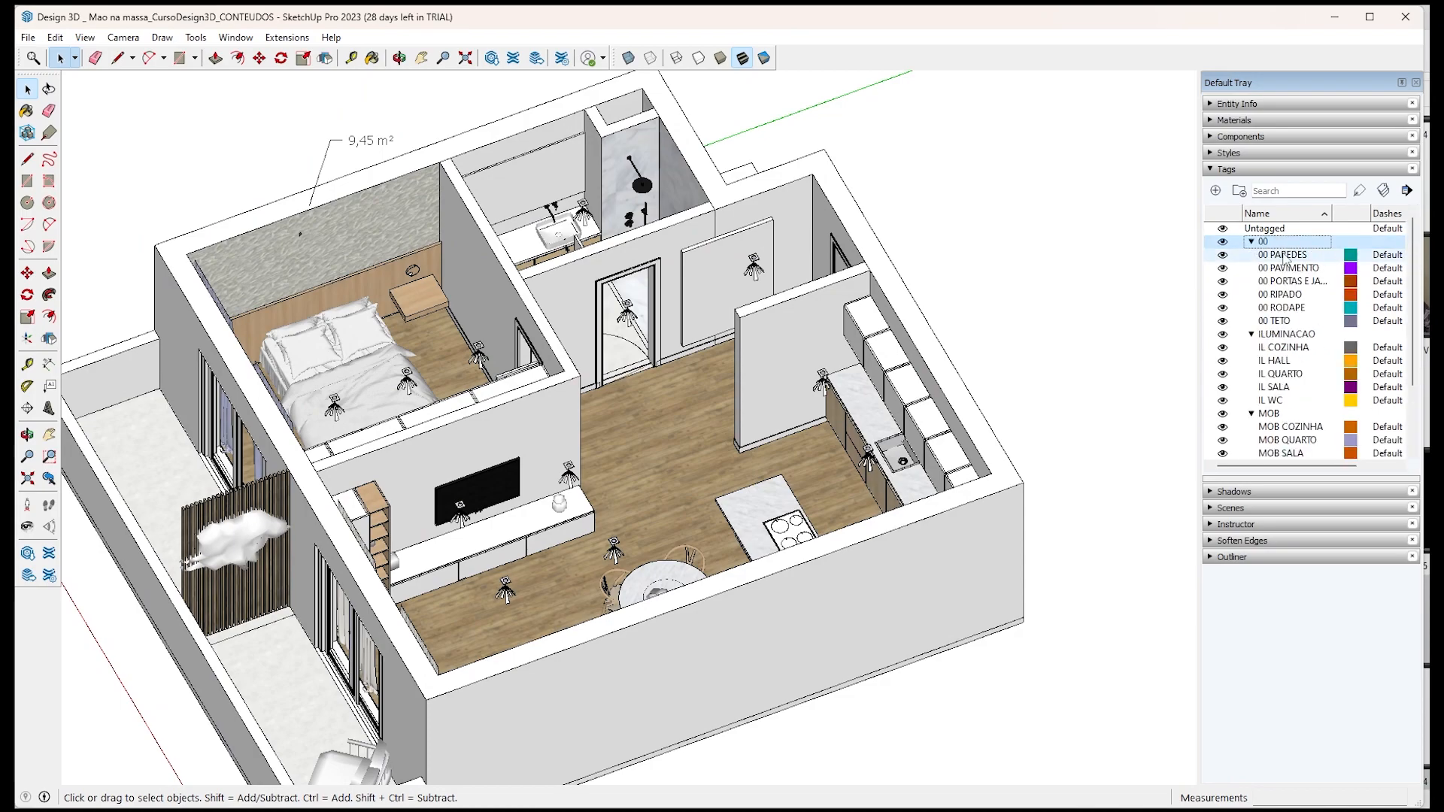
click(1223, 255)
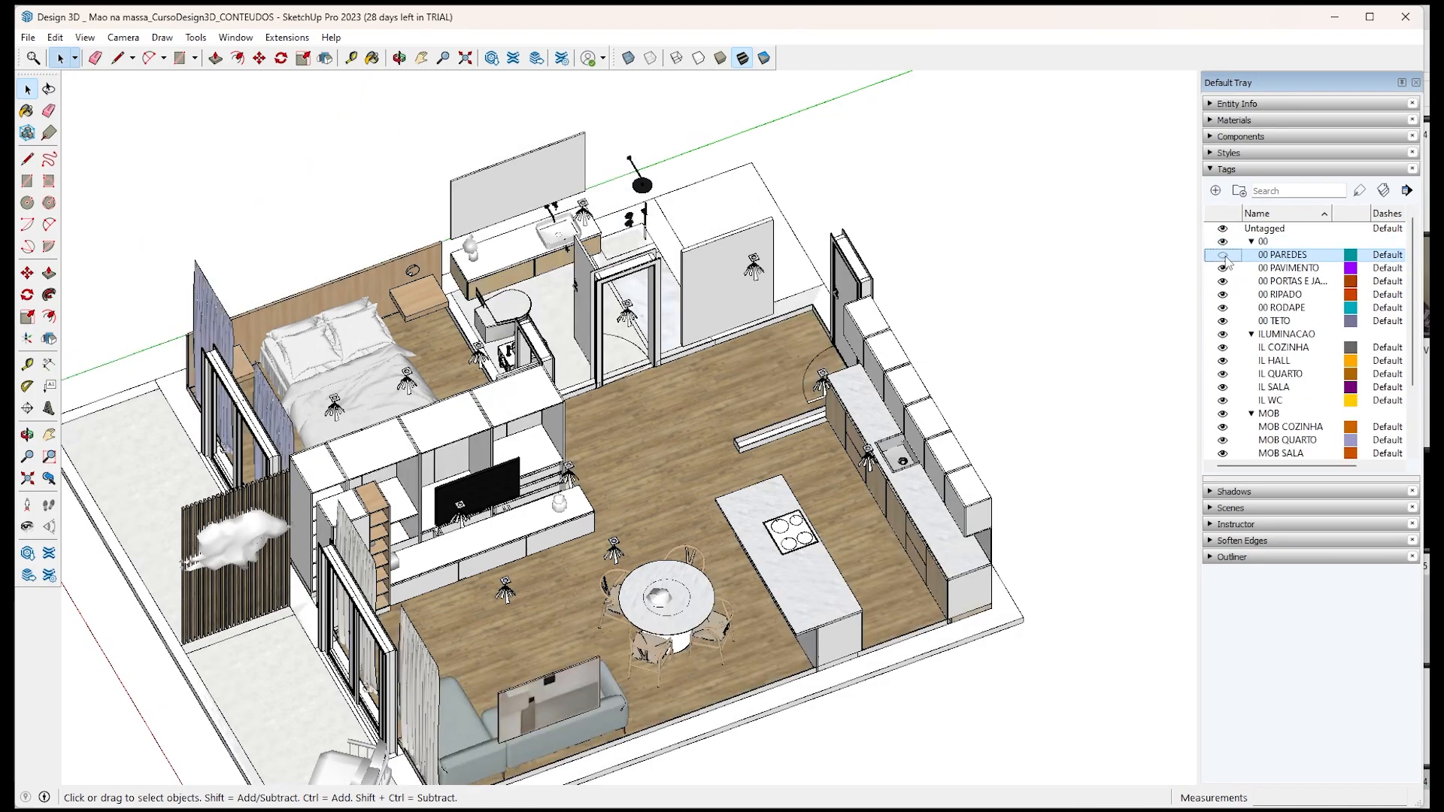
click(1223, 256)
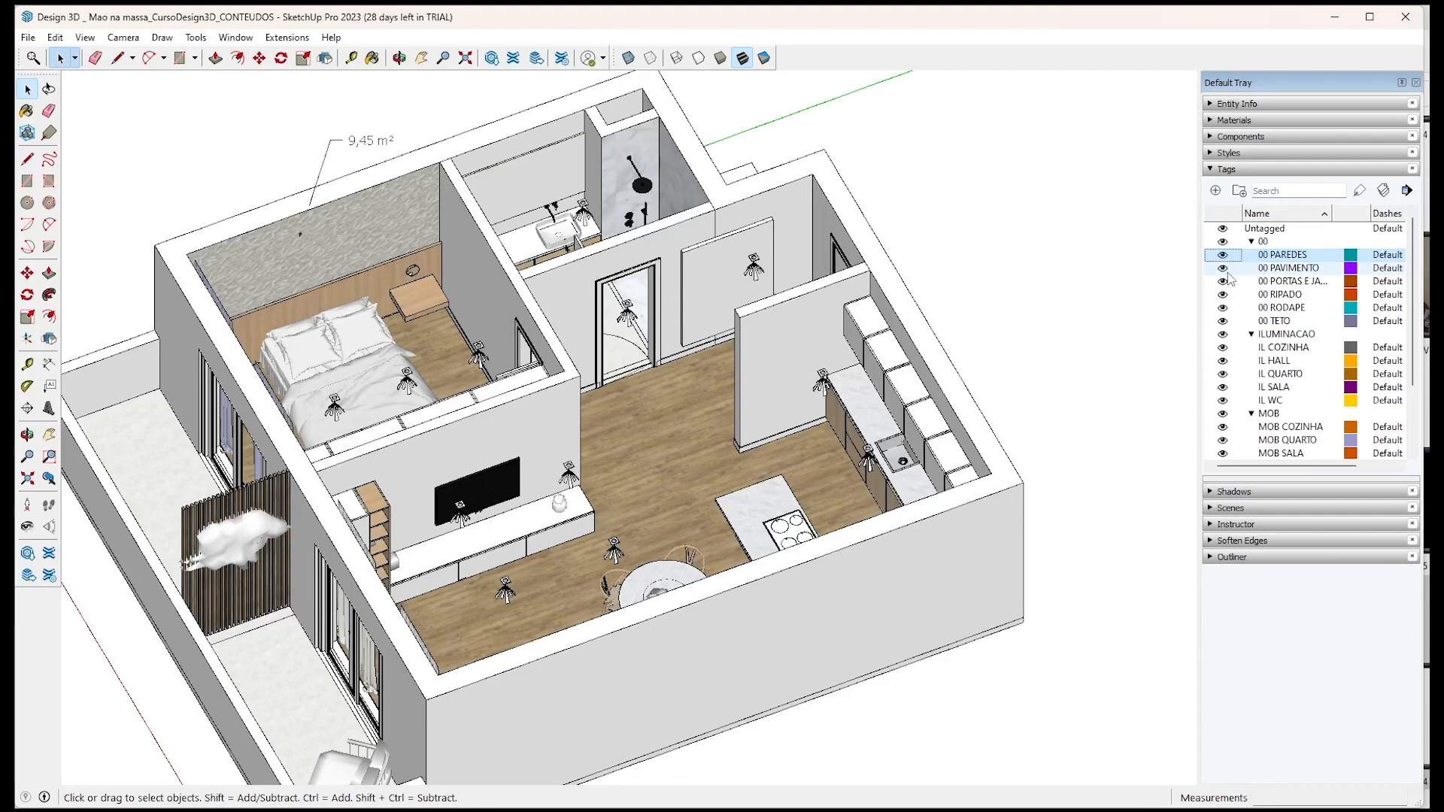
click(1223, 268)
click(1223, 268)
click(1224, 282)
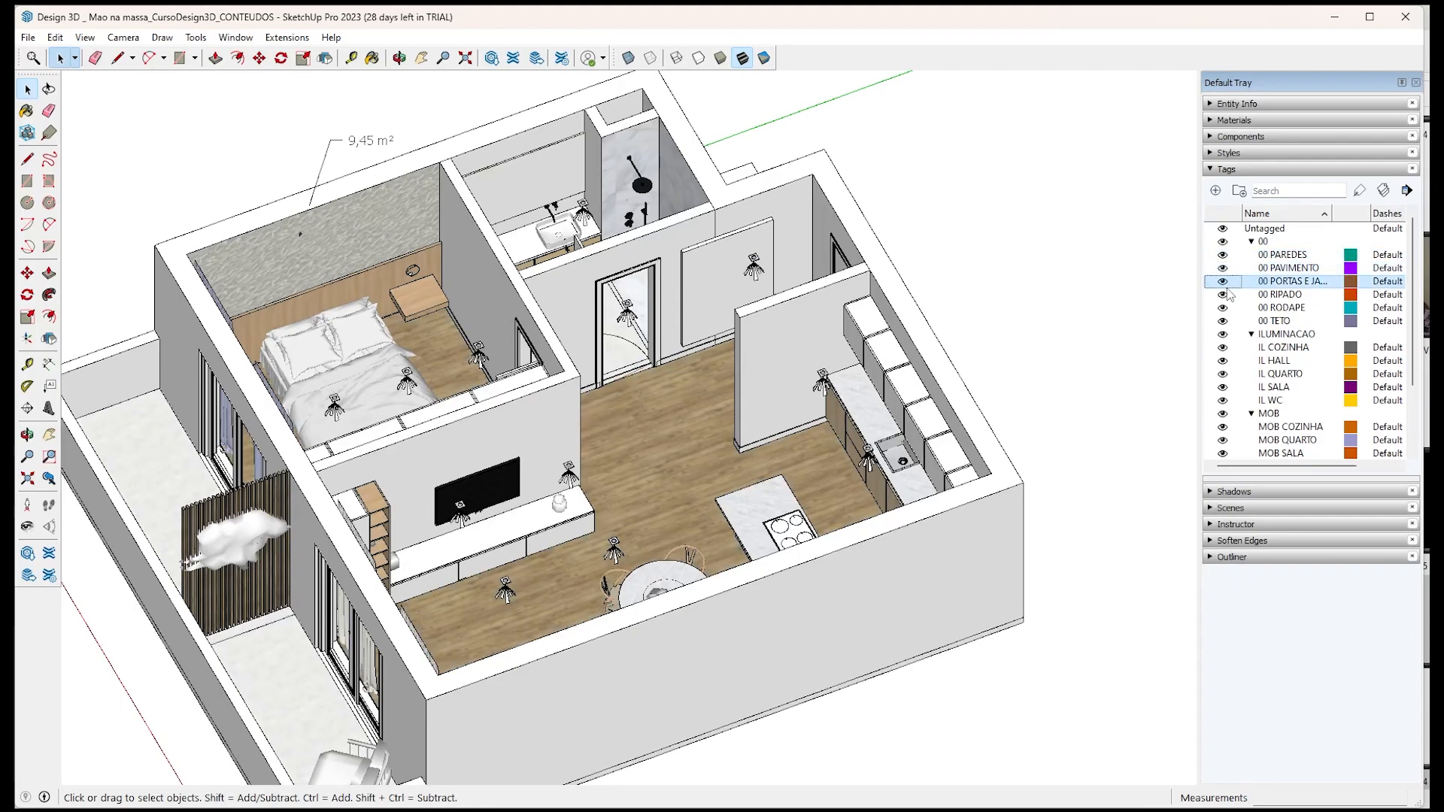
click(1224, 282)
Collapse the 00, ILUMINACAO and MOB tag folders, briefly toggling the MOB COZINHA tag's visibility.
click(1251, 241)
click(1251, 255)
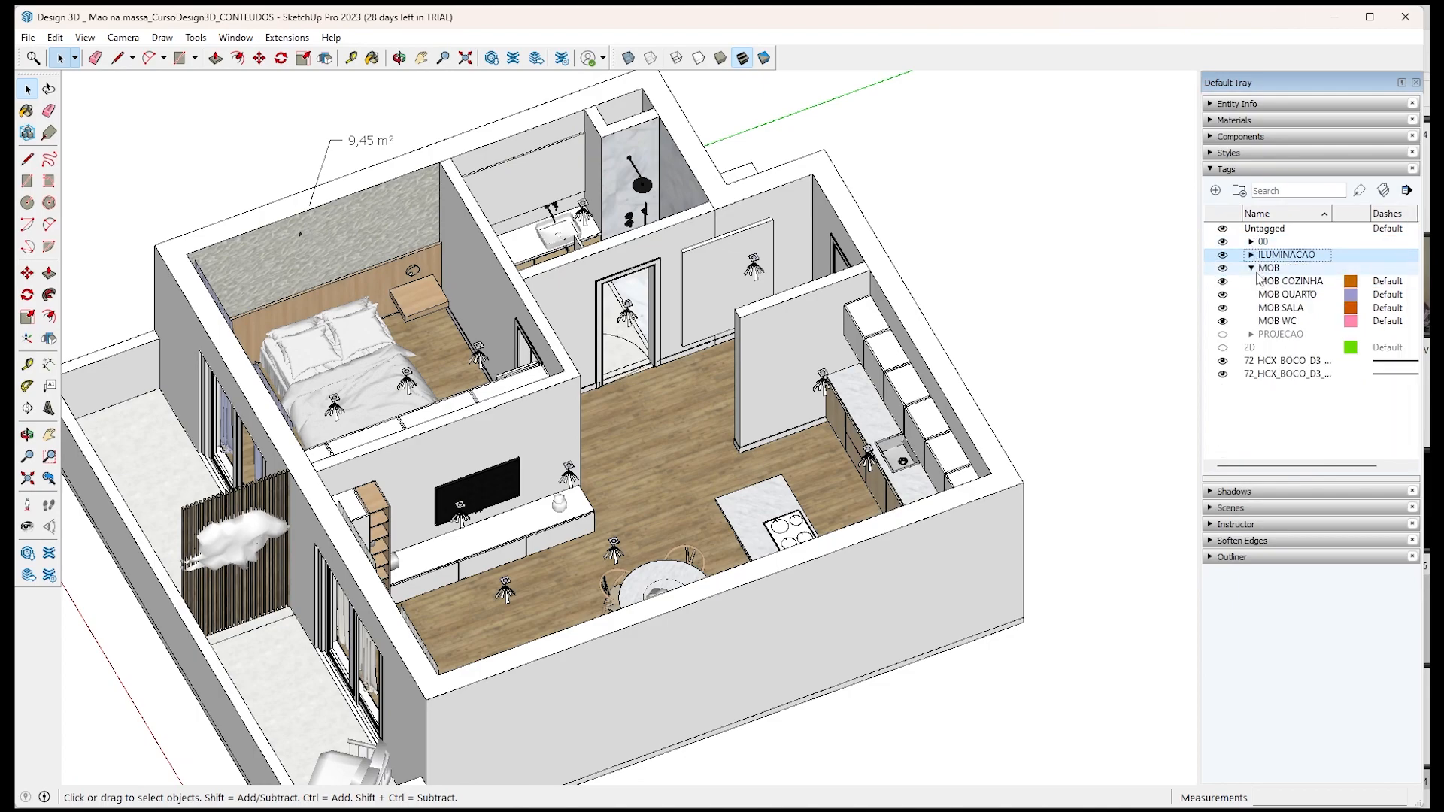
click(1252, 268)
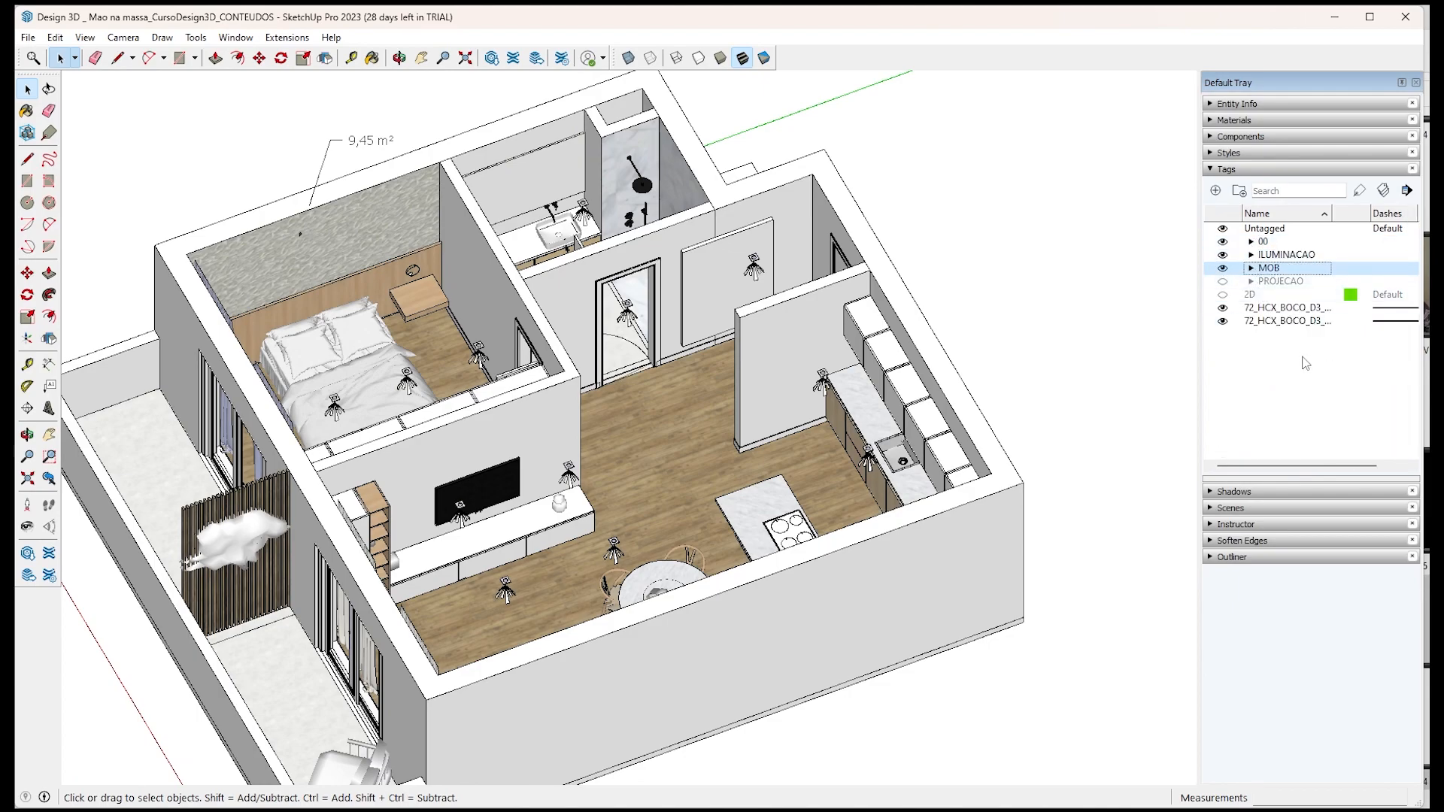
click(1251, 269)
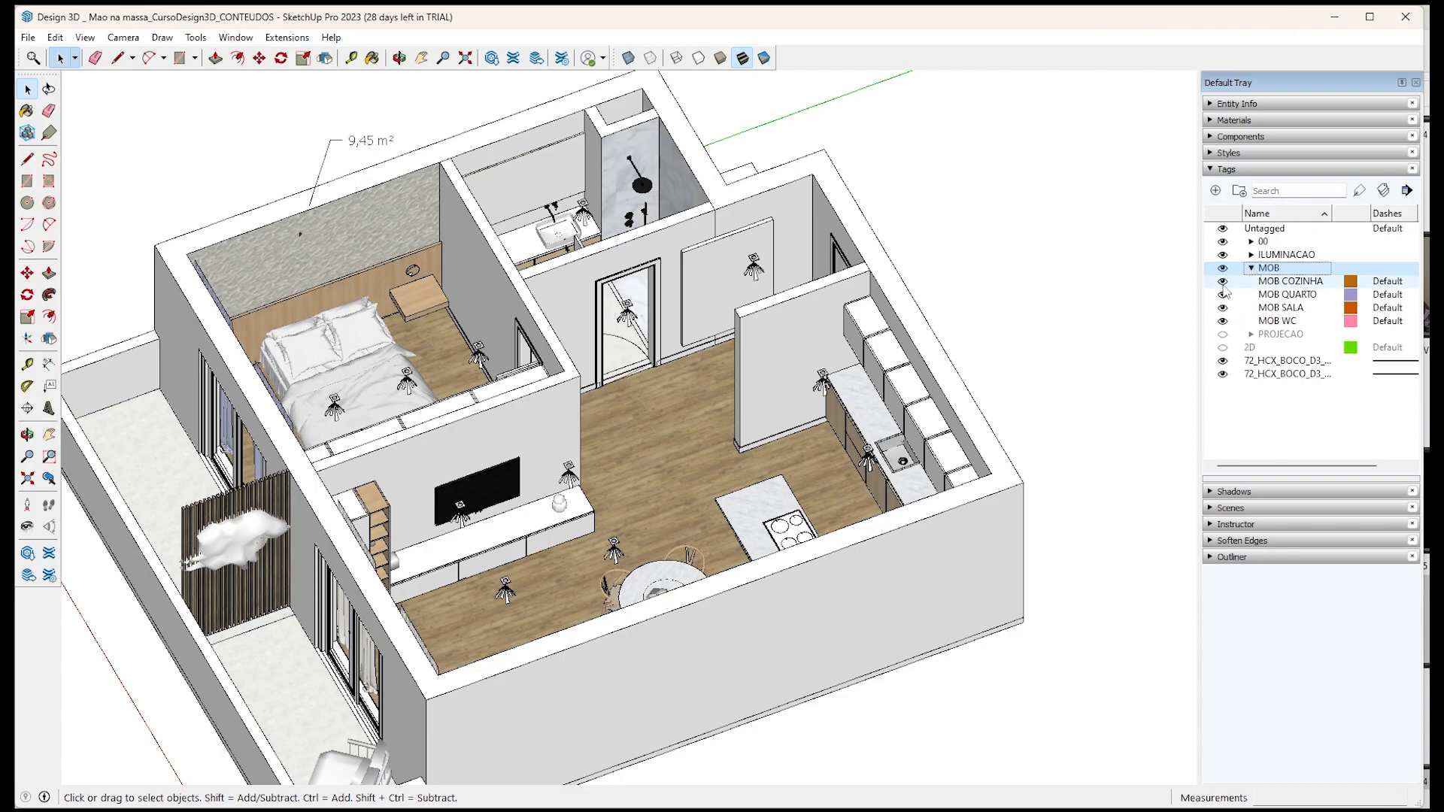
click(1222, 282)
click(1222, 283)
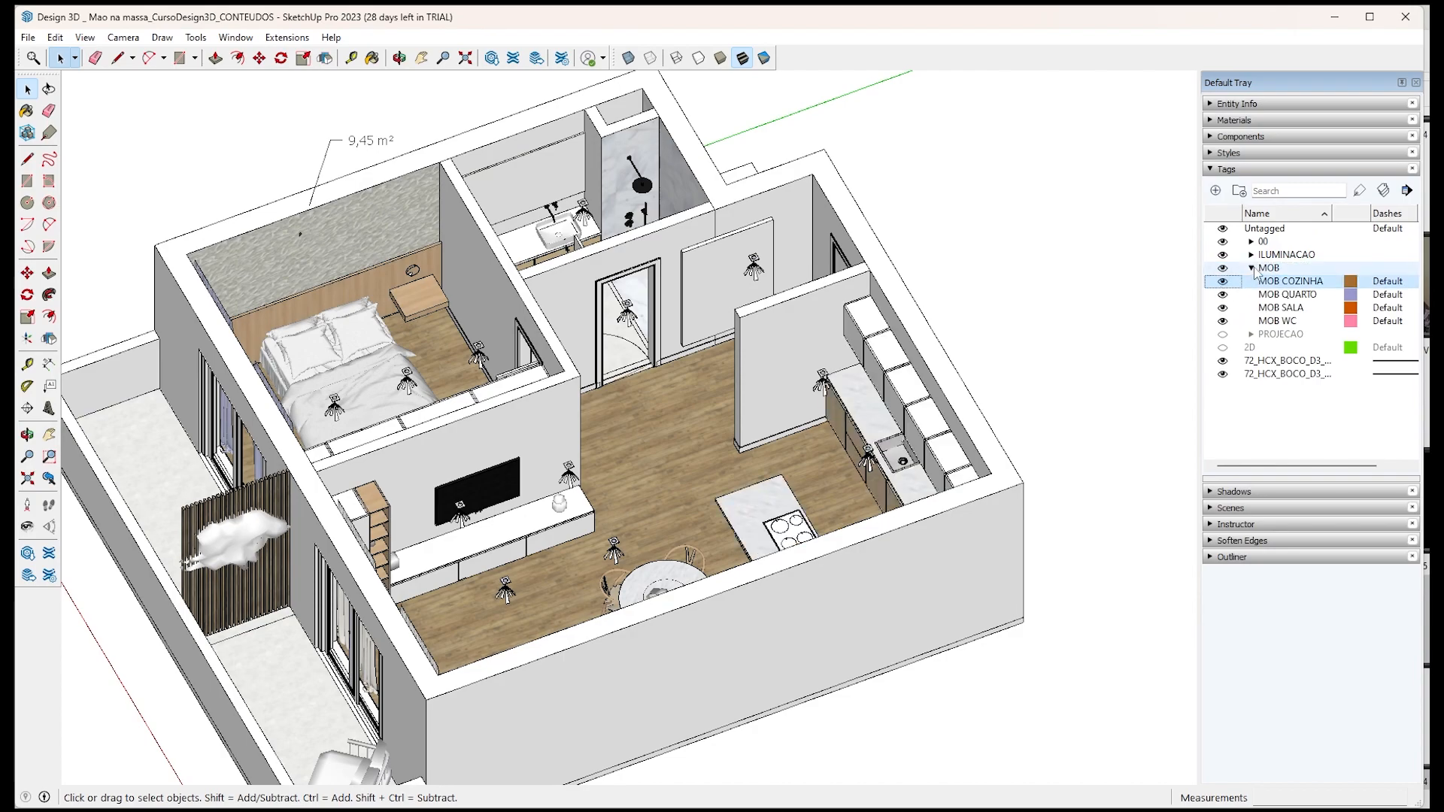
click(1252, 268)
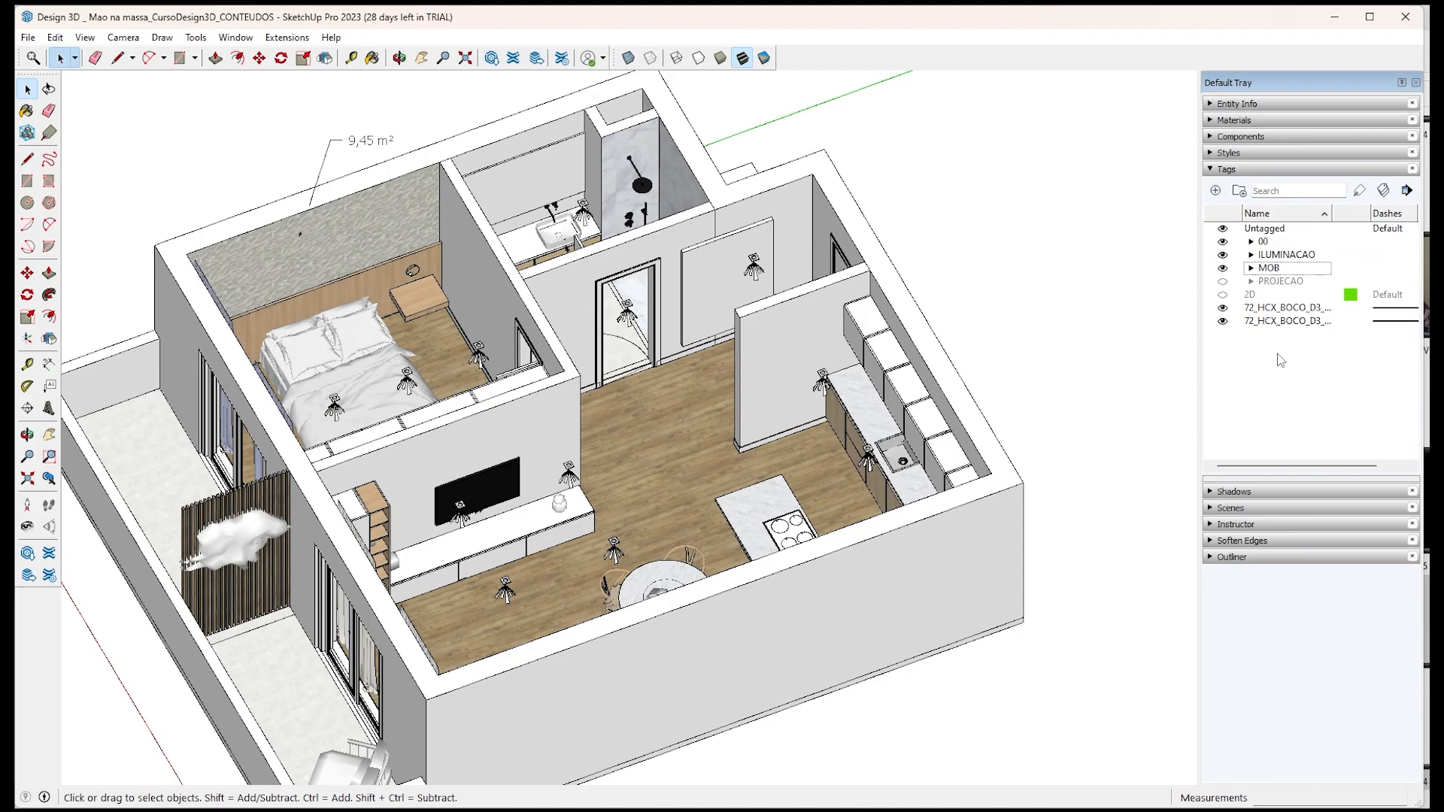
Add a new tag named "tag 1" and select it in the tag list.
click(1215, 190)
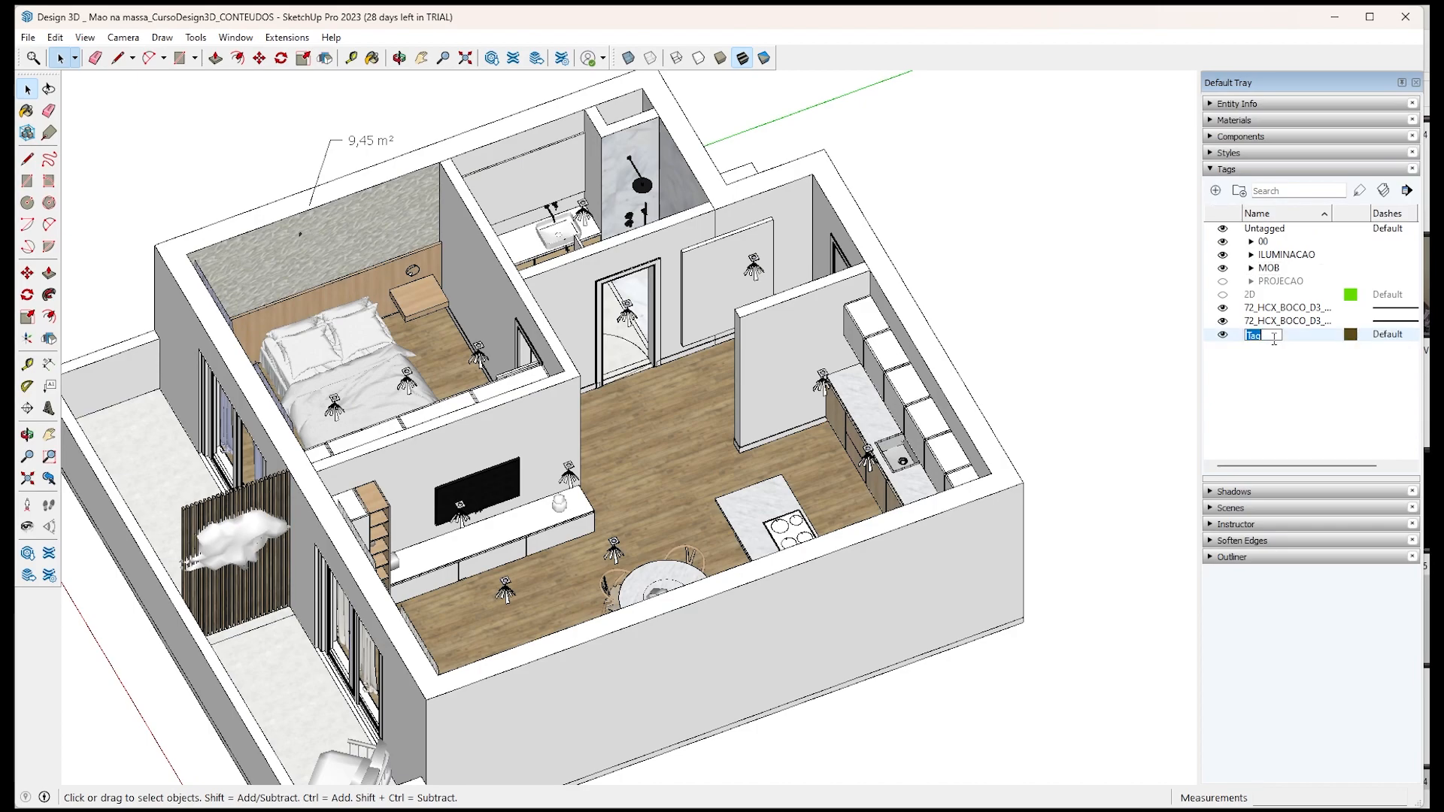
text(tag 1)
click(1276, 346)
click(1278, 335)
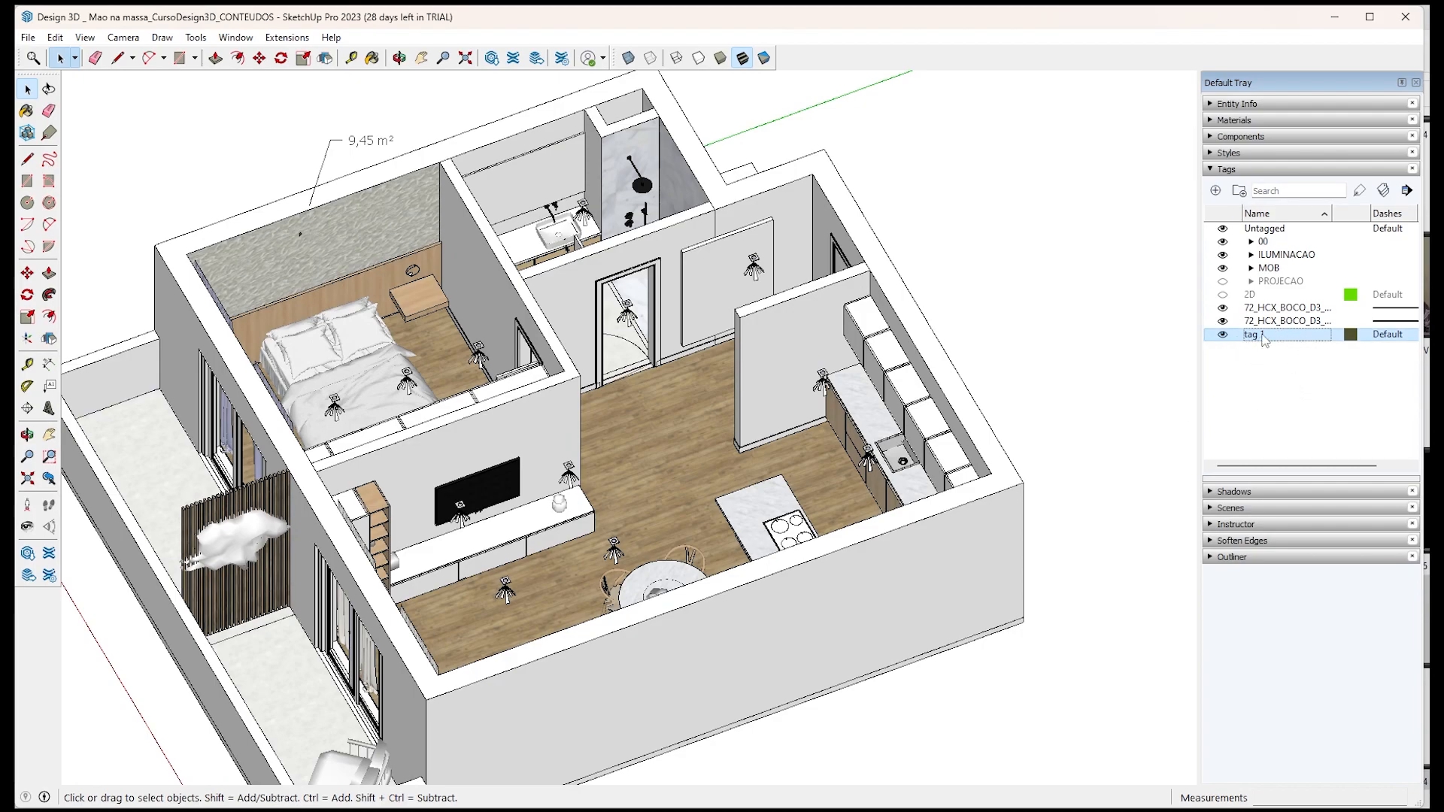
Apply tag 1 to the small plant pot on the TV cabinet and open its entity information.
click(1360, 191)
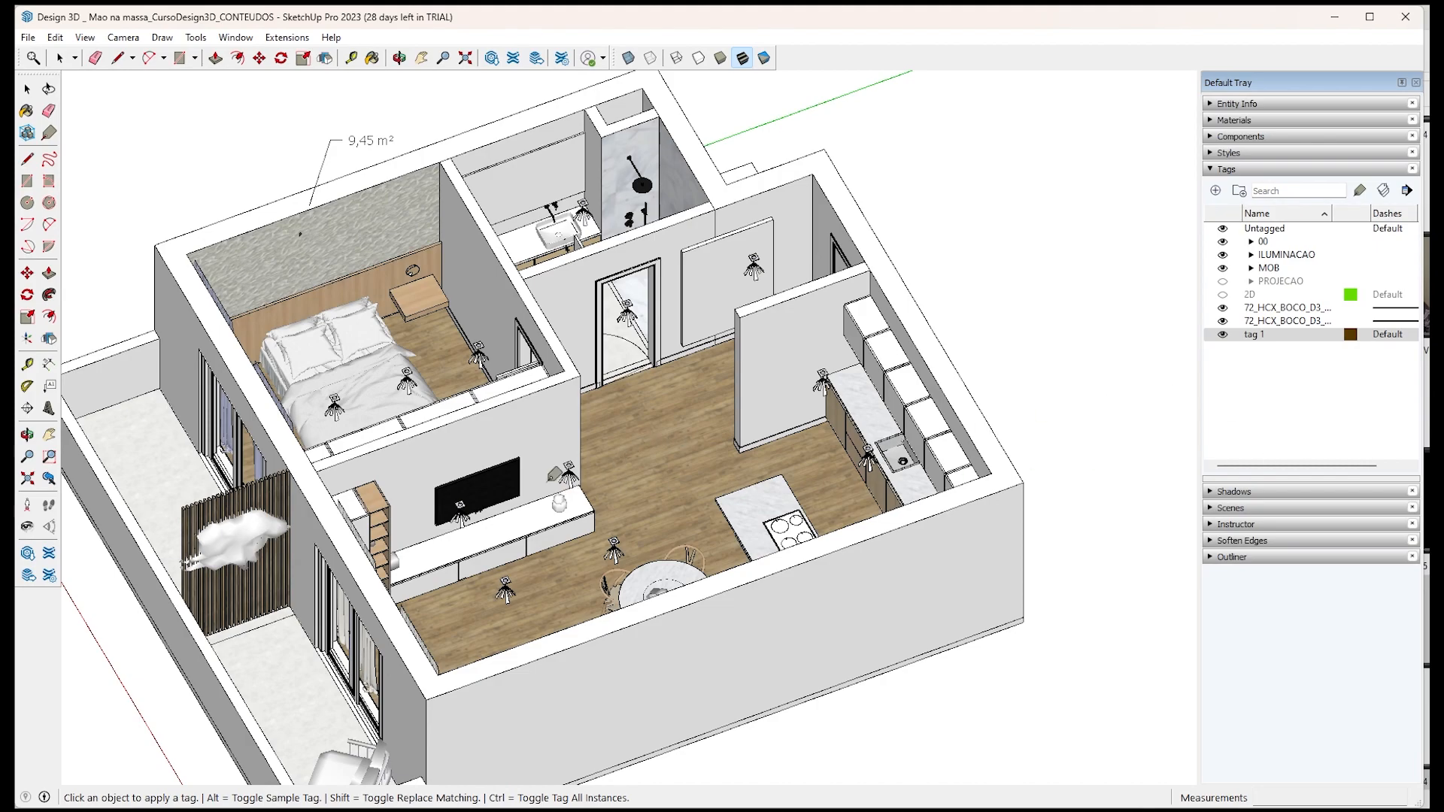
key(space)
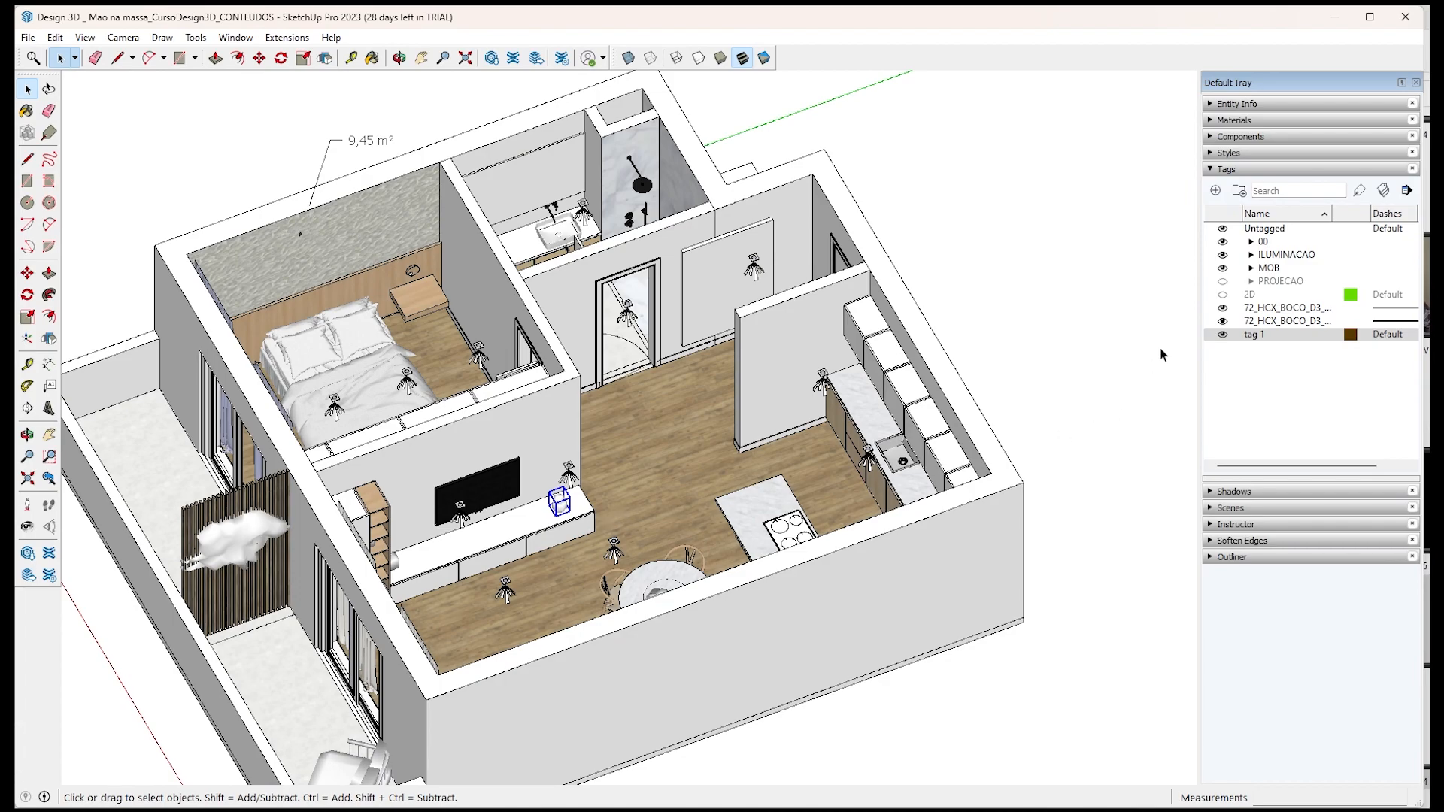
click(1265, 106)
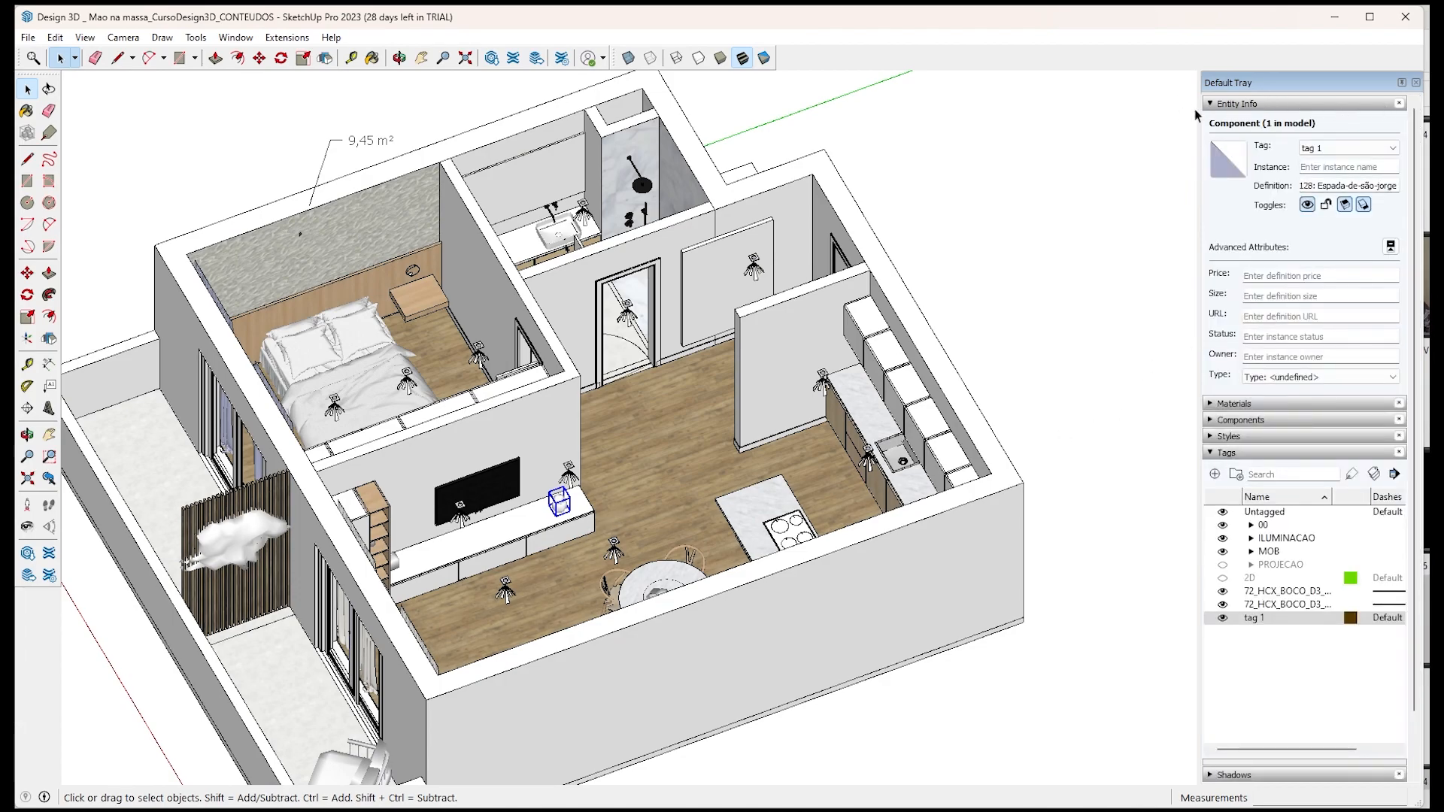
Hide the advanced attributes and assign the plant pot to the IL SALA tag.
click(1391, 246)
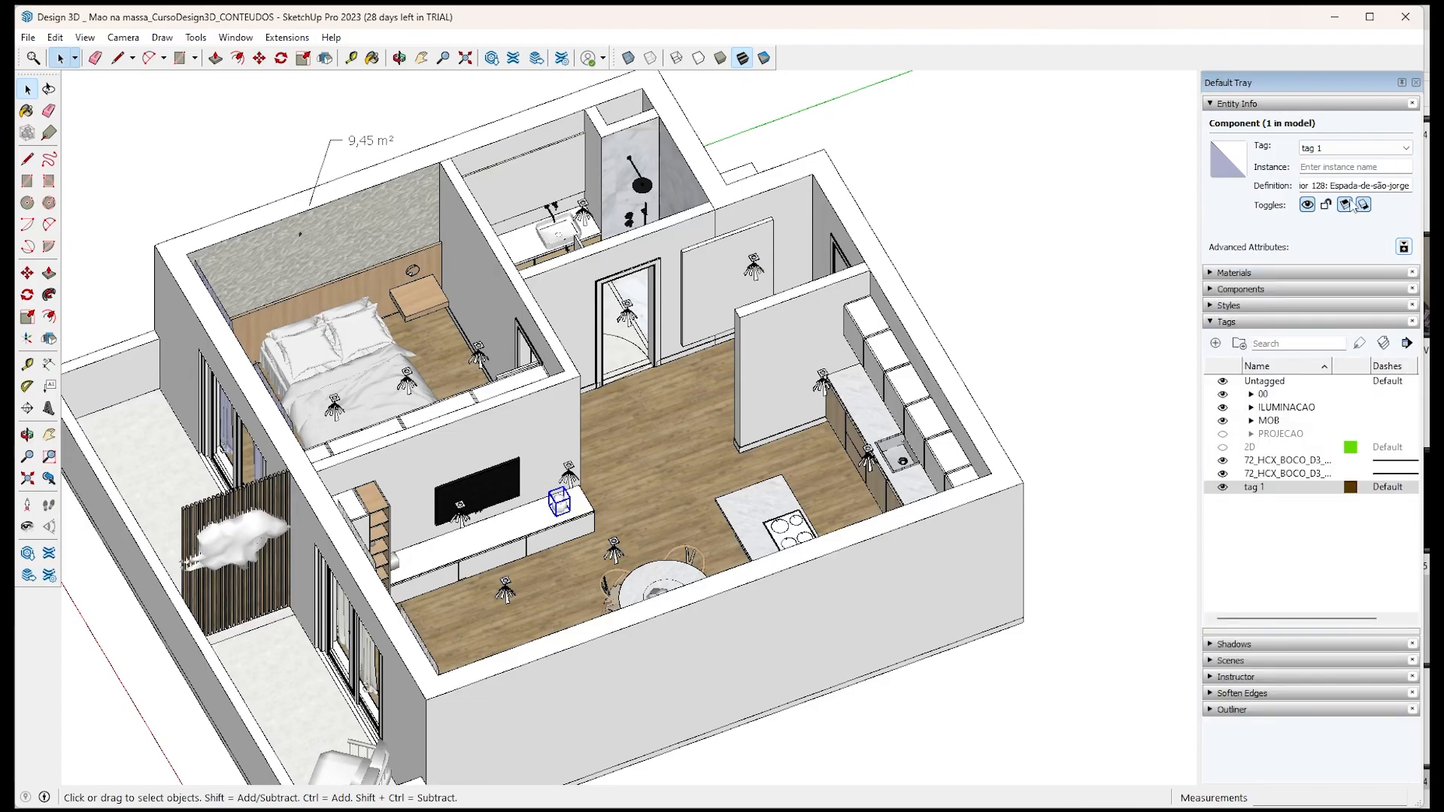
click(1336, 150)
click(1302, 163)
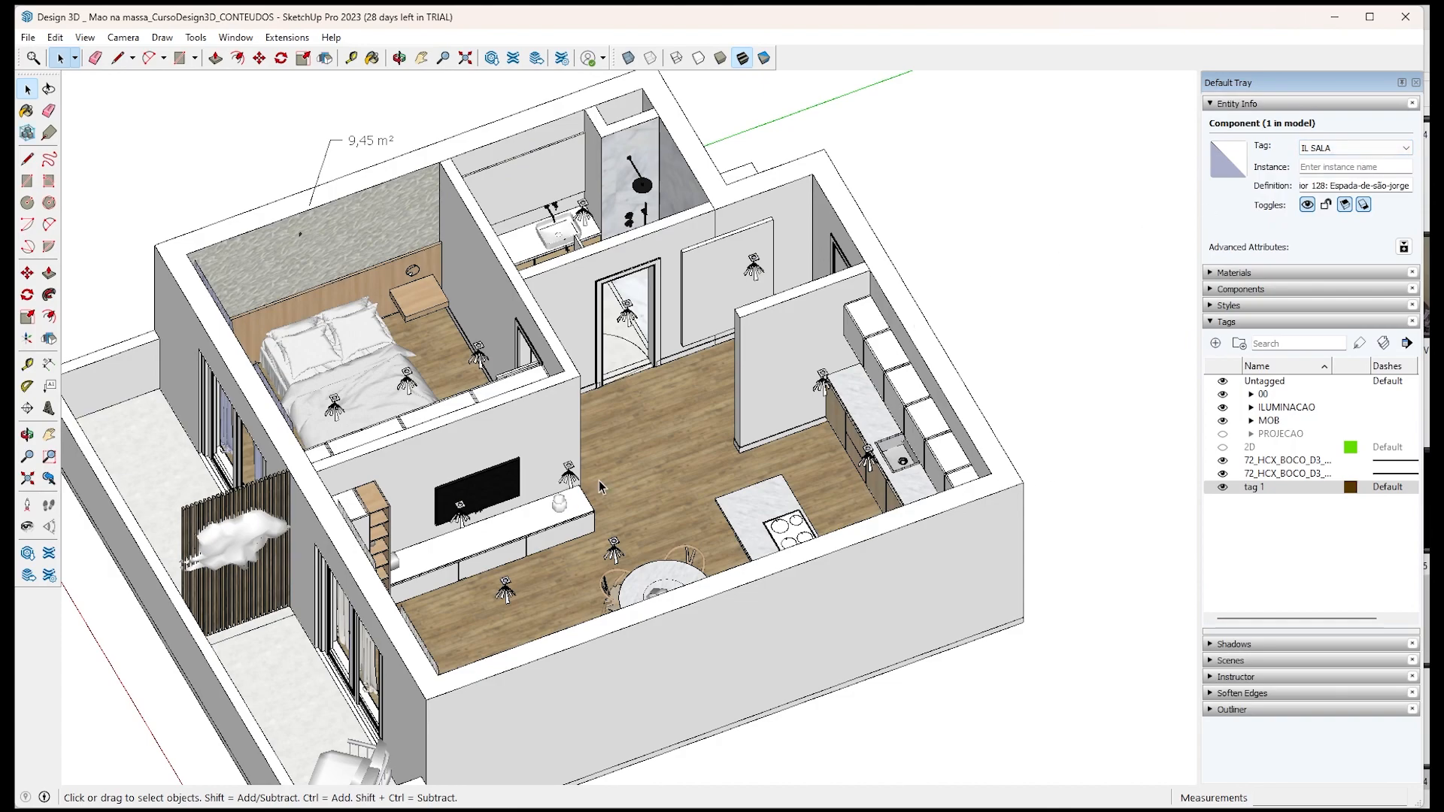
Reassign the plant pot on the TV cabinet to tag 1 and clear the selection.
click(558, 503)
click(1255, 489)
click(1405, 148)
scroll(1386, 201, down, 3)
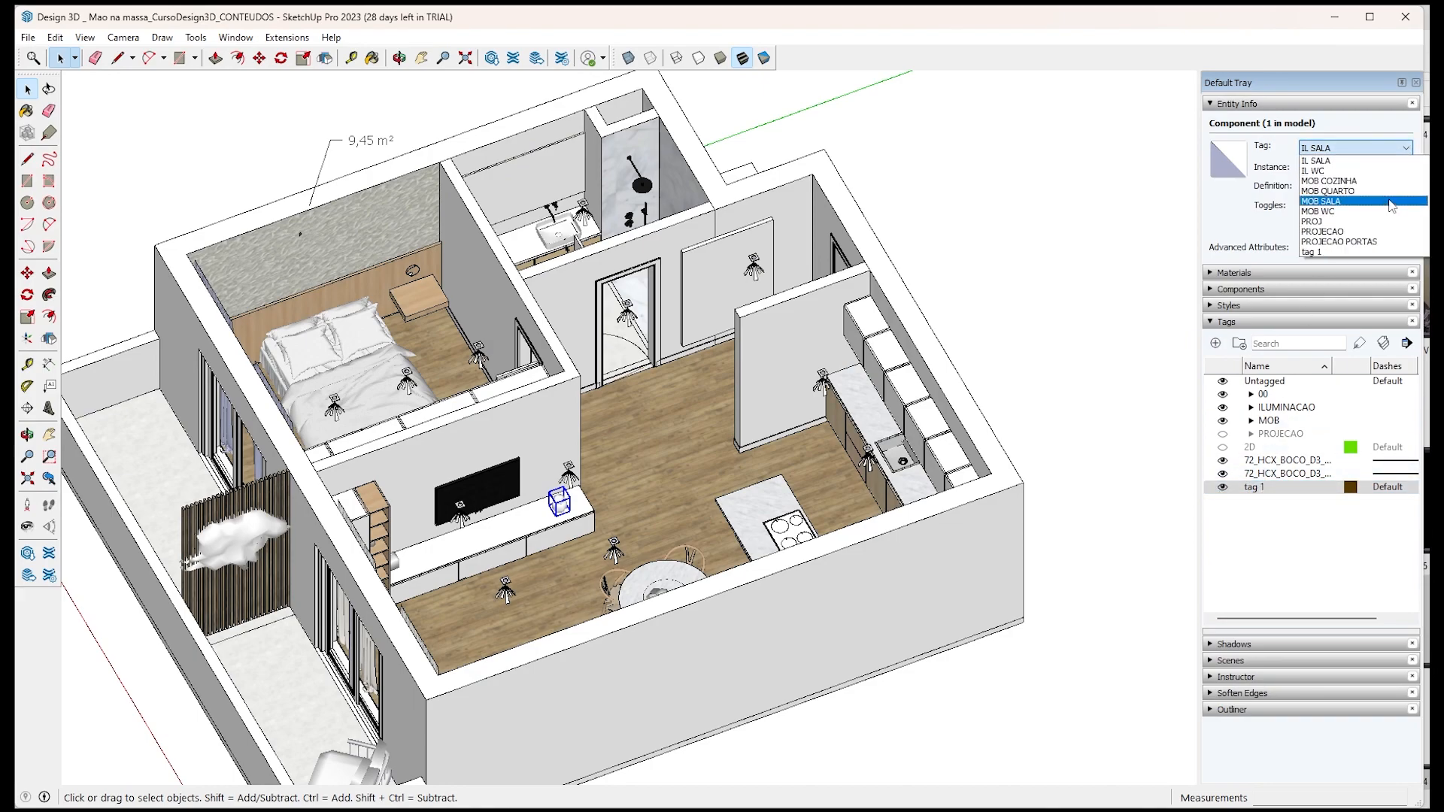
click(1310, 253)
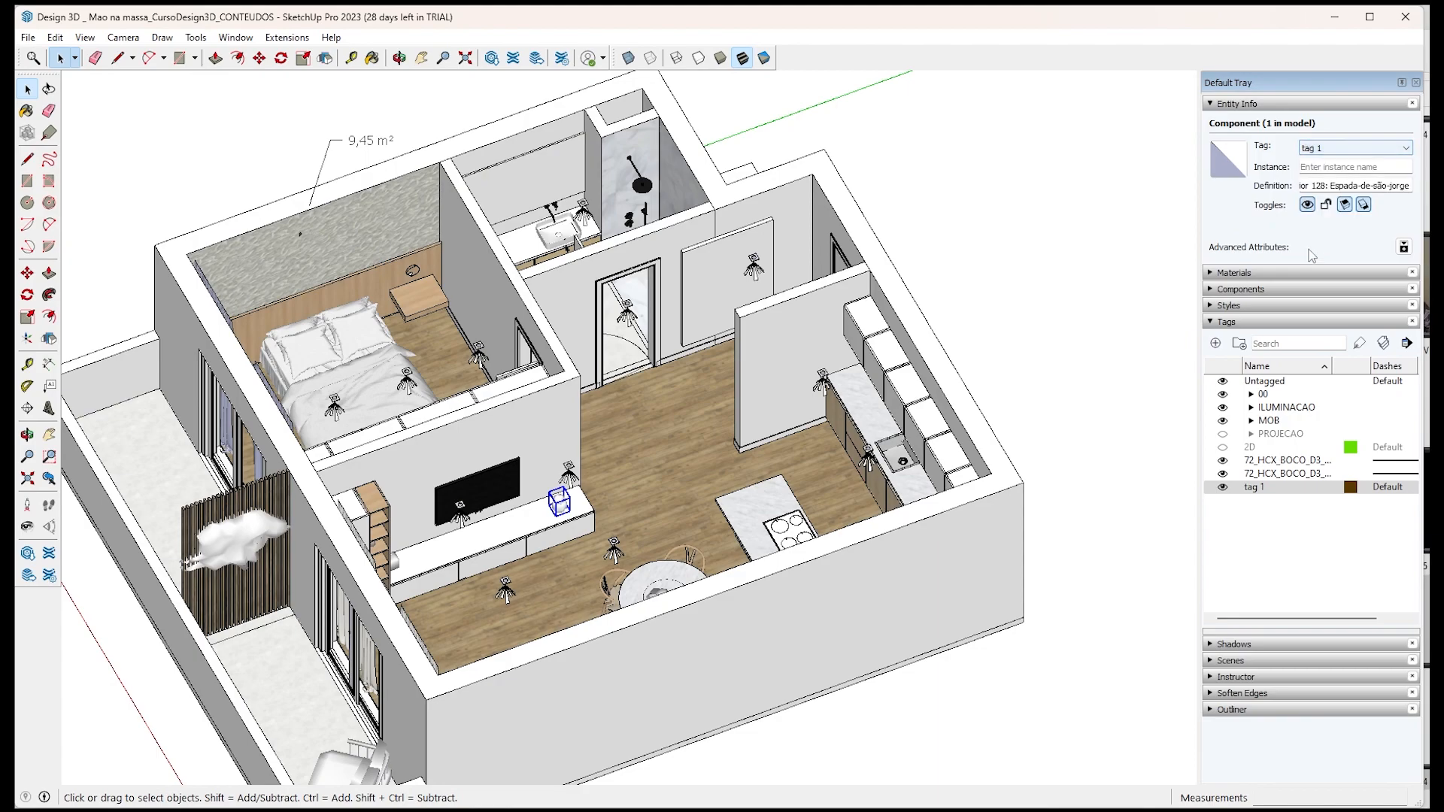
click(1080, 621)
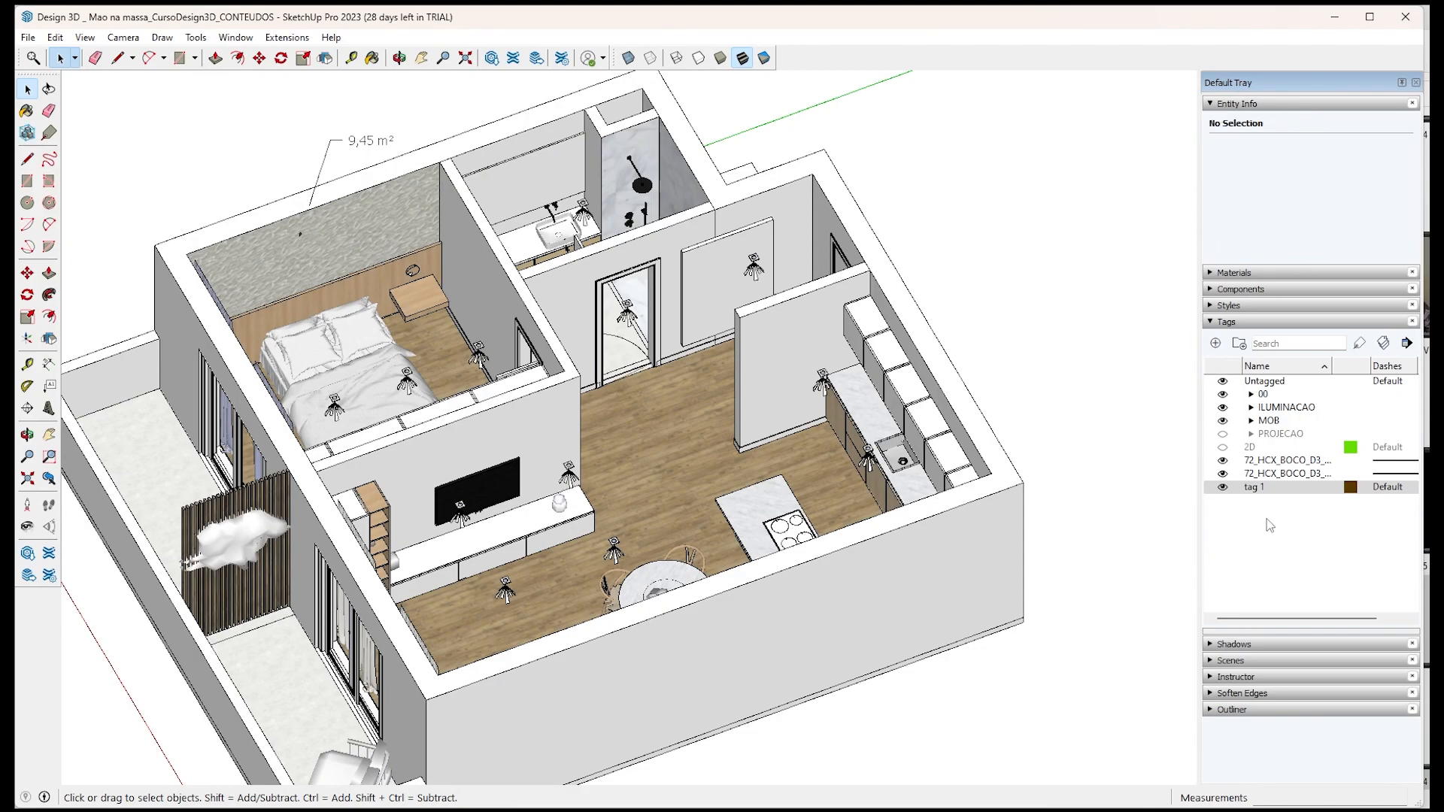
Expand the MOB tag folder, select the TV cabinet and list the tags available for it.
click(1268, 489)
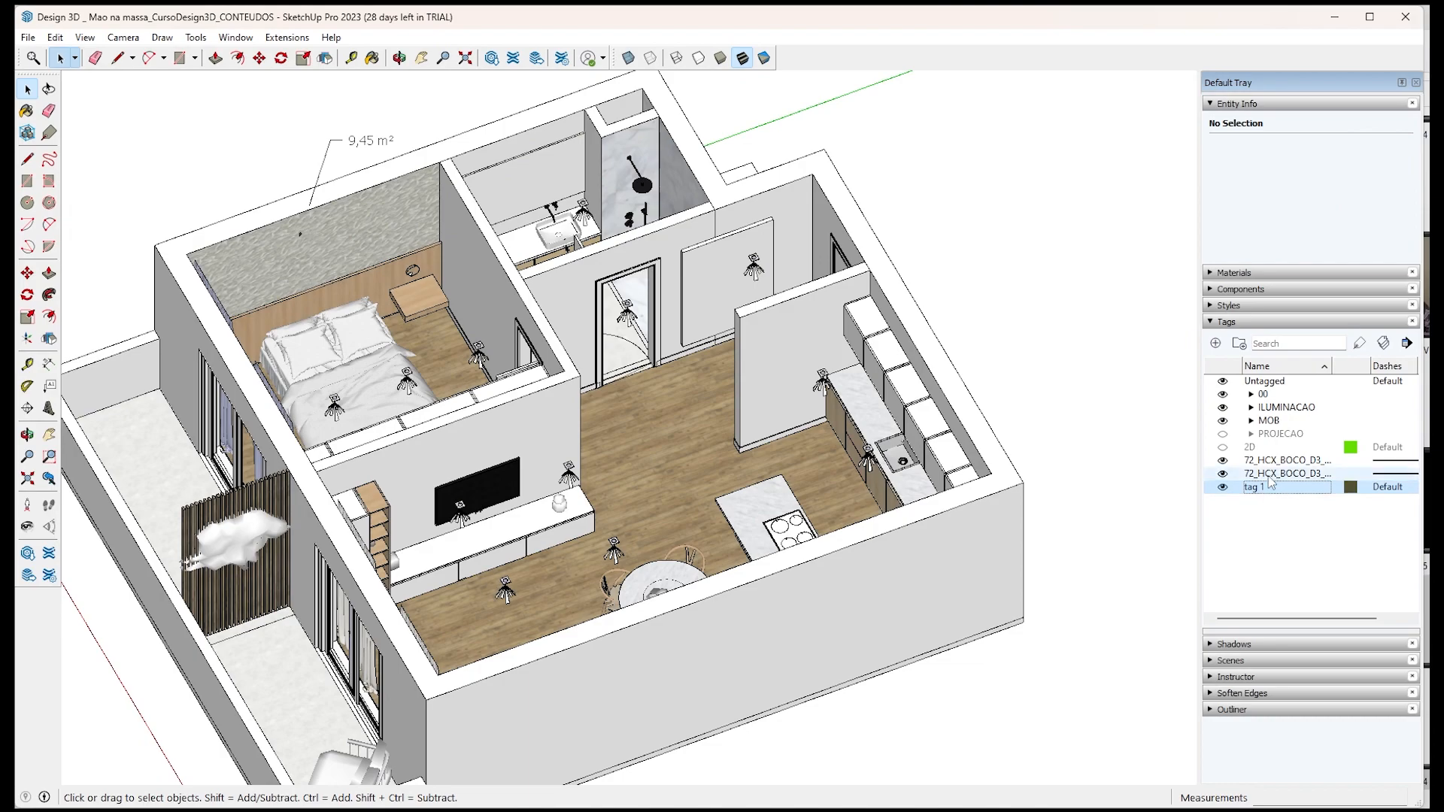
click(1252, 421)
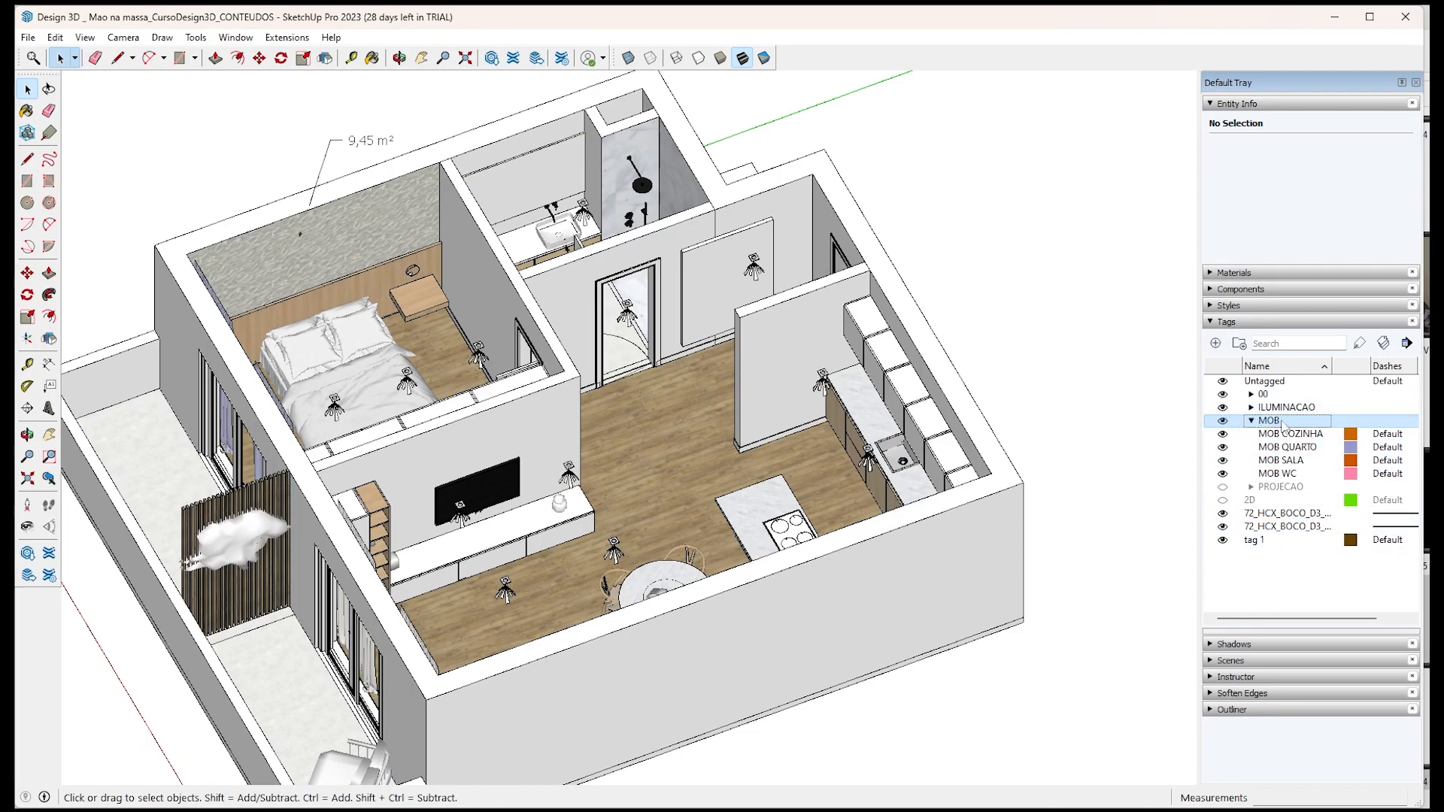
click(575, 509)
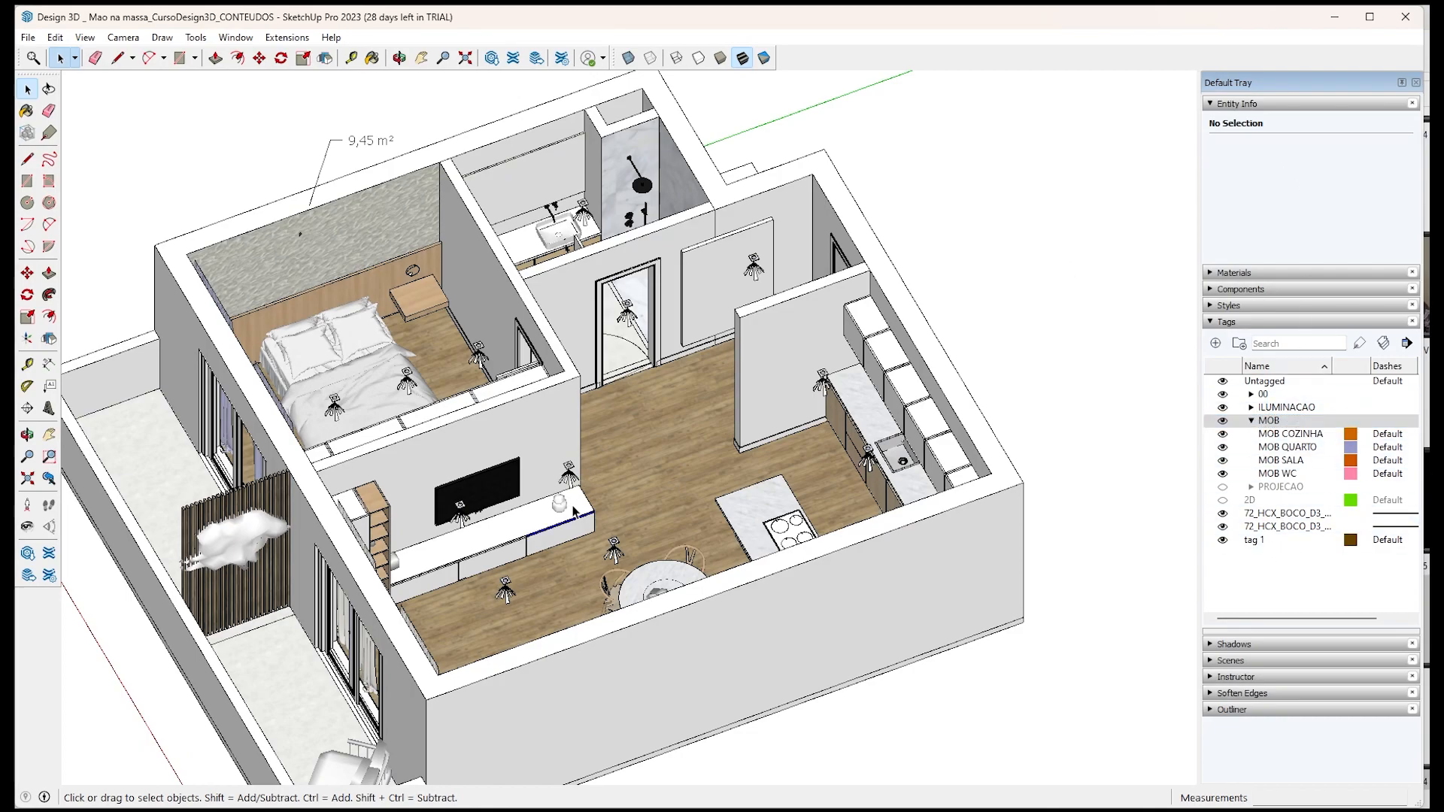
click(1333, 147)
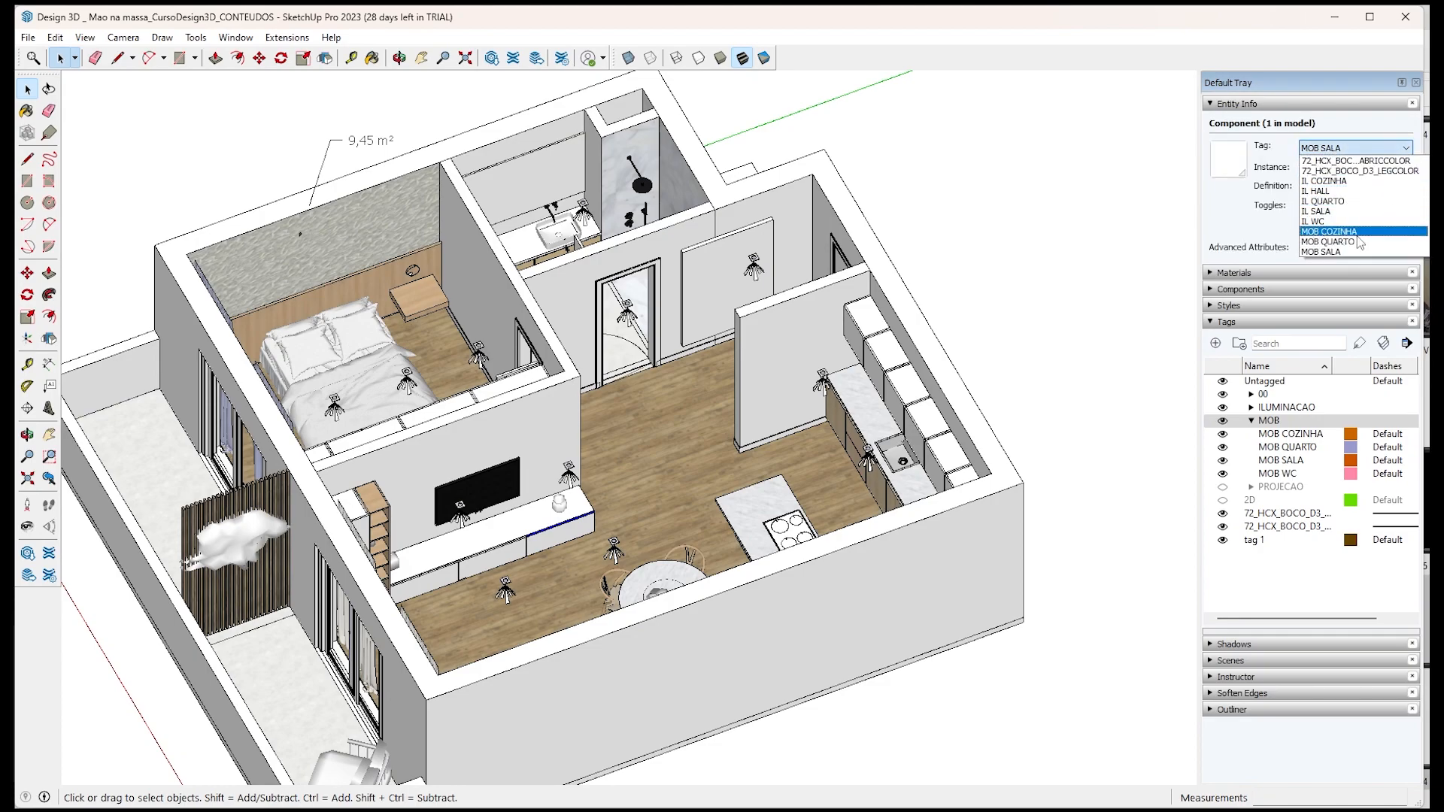
Go through the MOB COZINHA, MOB QUARTO, MOB SALA and MOB WC tags inside the MOB folder.
click(1301, 440)
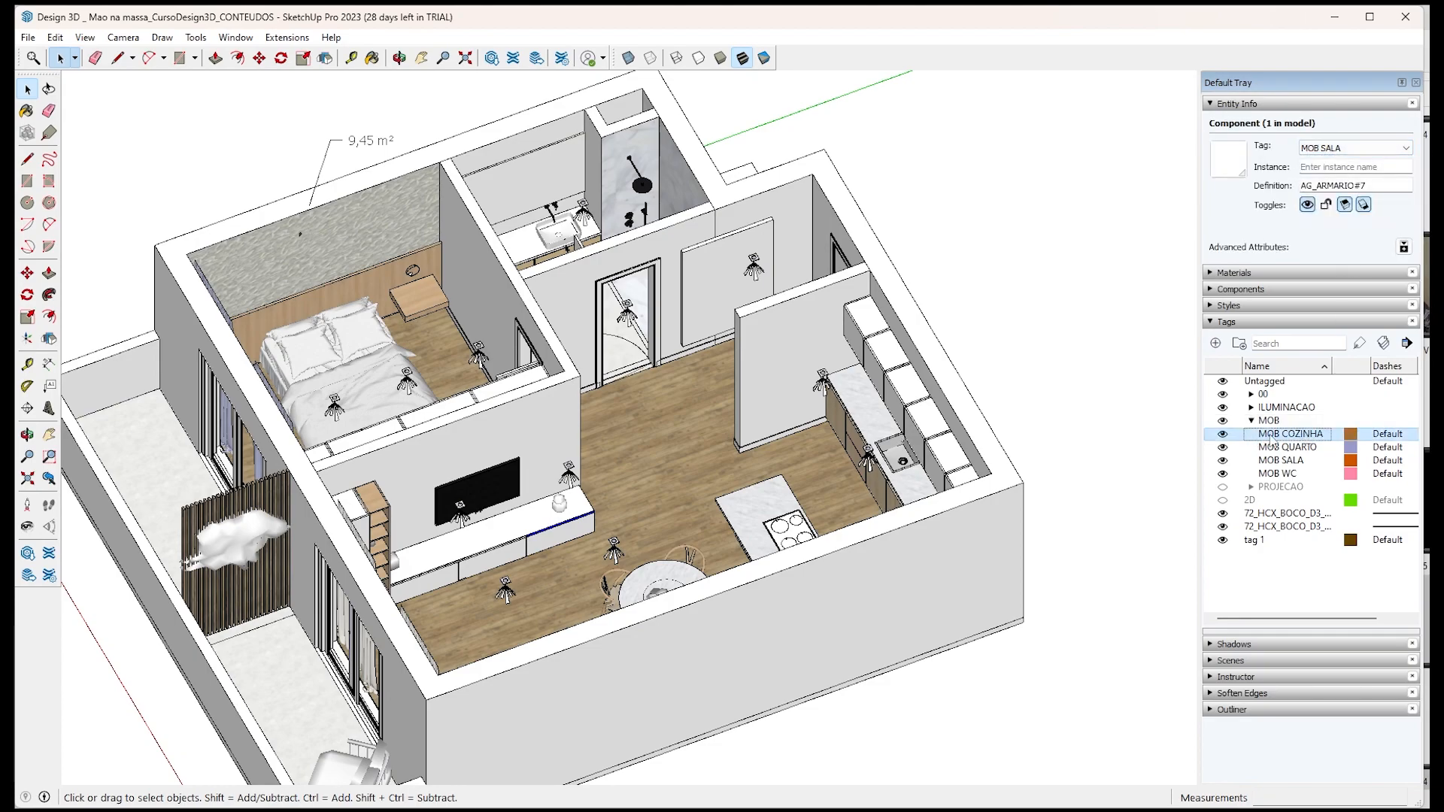
click(1280, 448)
click(1277, 460)
click(1278, 474)
click(1273, 422)
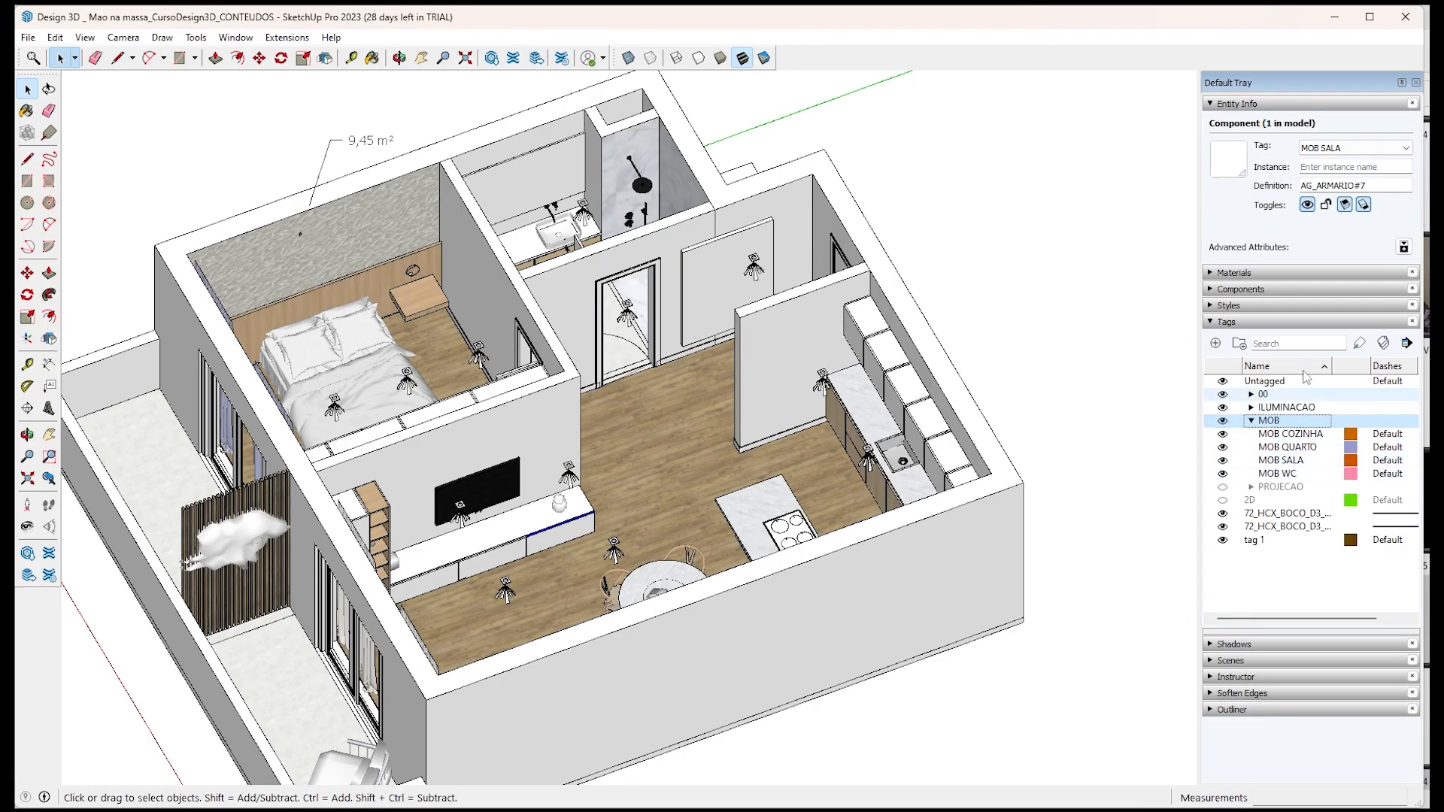
Compare the cabinet's tag choices with the MOB folder's tags, collapse the folder and deselect the cabinet.
click(1405, 150)
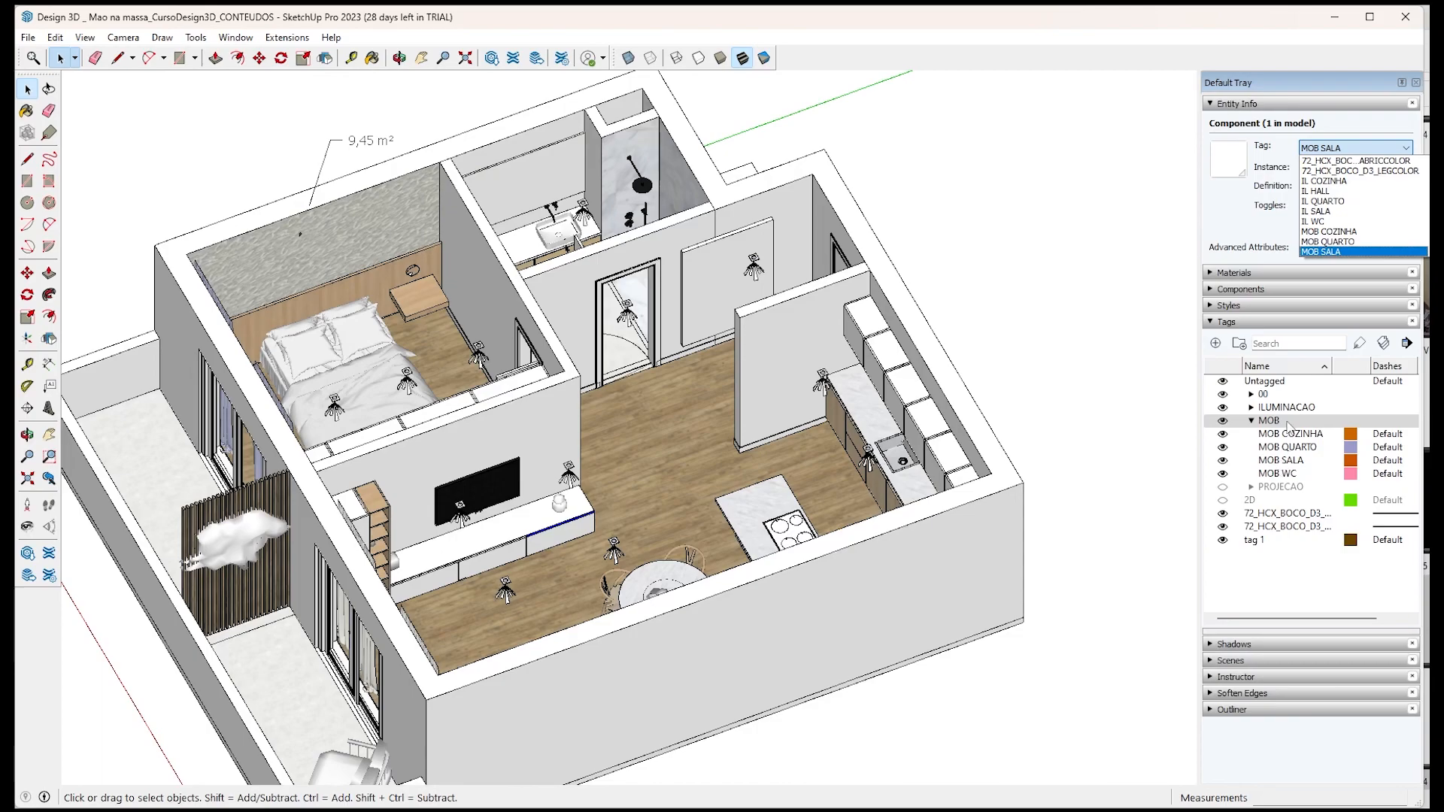
click(1287, 421)
click(1272, 436)
click(1271, 449)
click(1274, 461)
click(1263, 423)
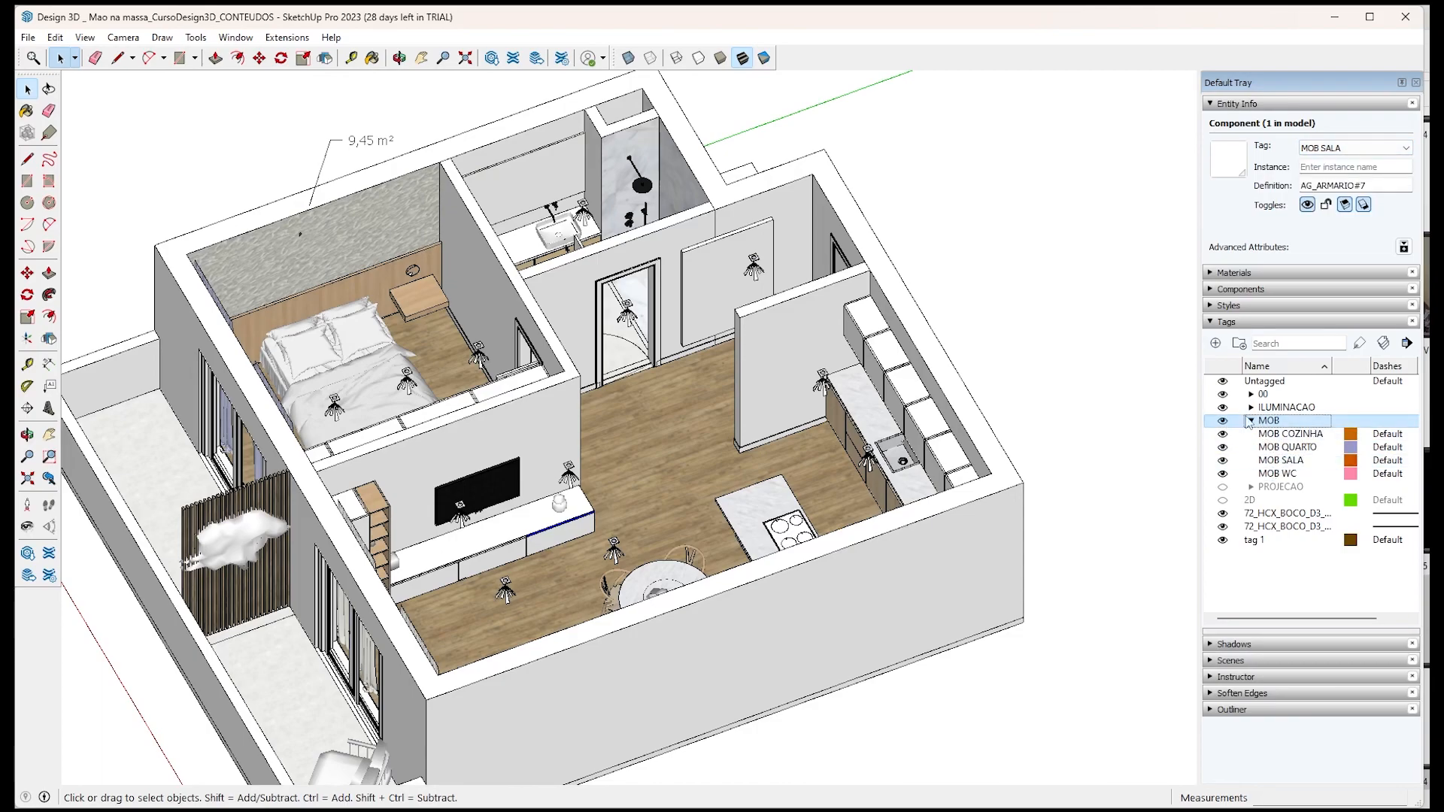
click(1252, 422)
click(1096, 455)
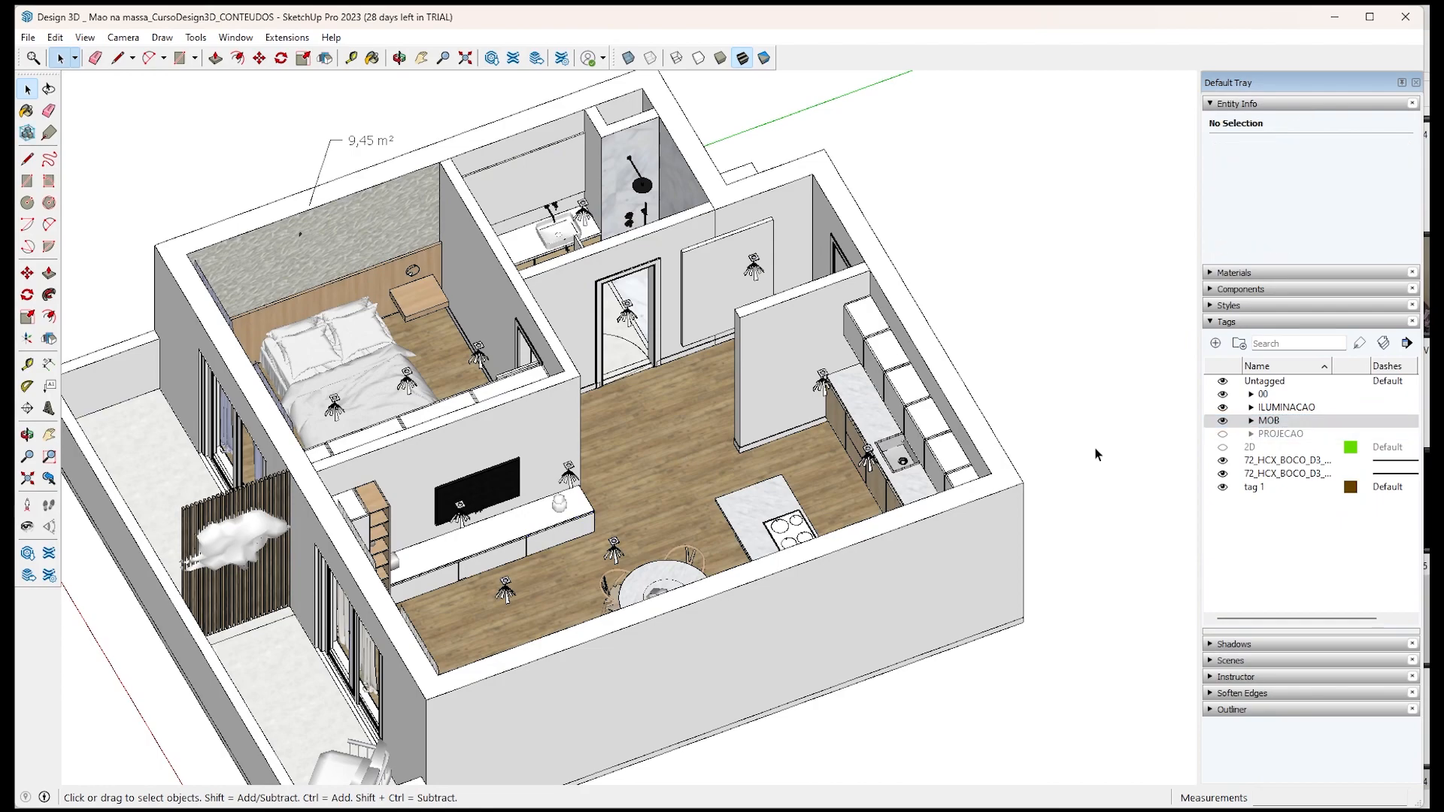
Color the model by tag and expand the MOB and ILUMINACAO tag folders to examine the apartment's tag colors.
click(1383, 345)
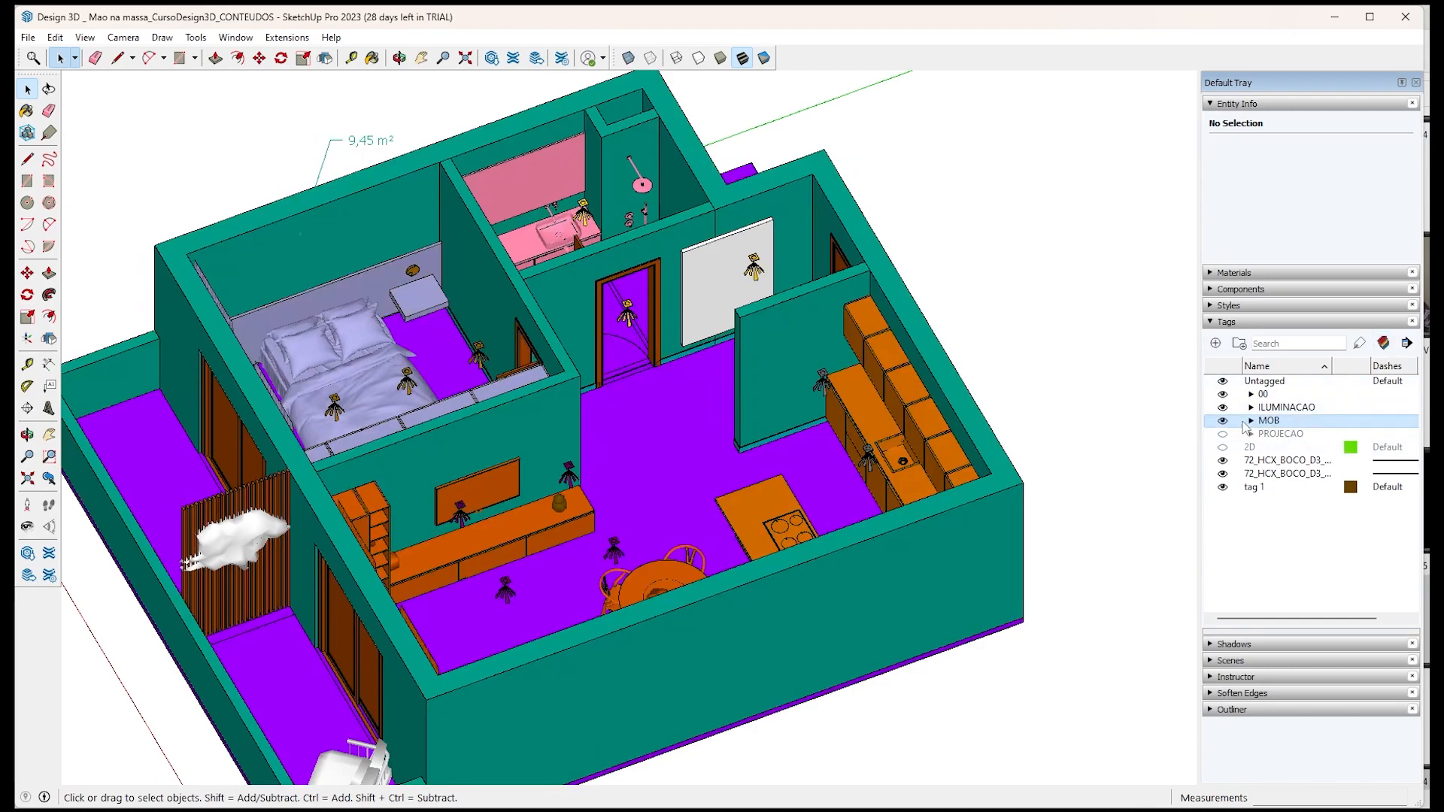
click(1252, 421)
click(1251, 407)
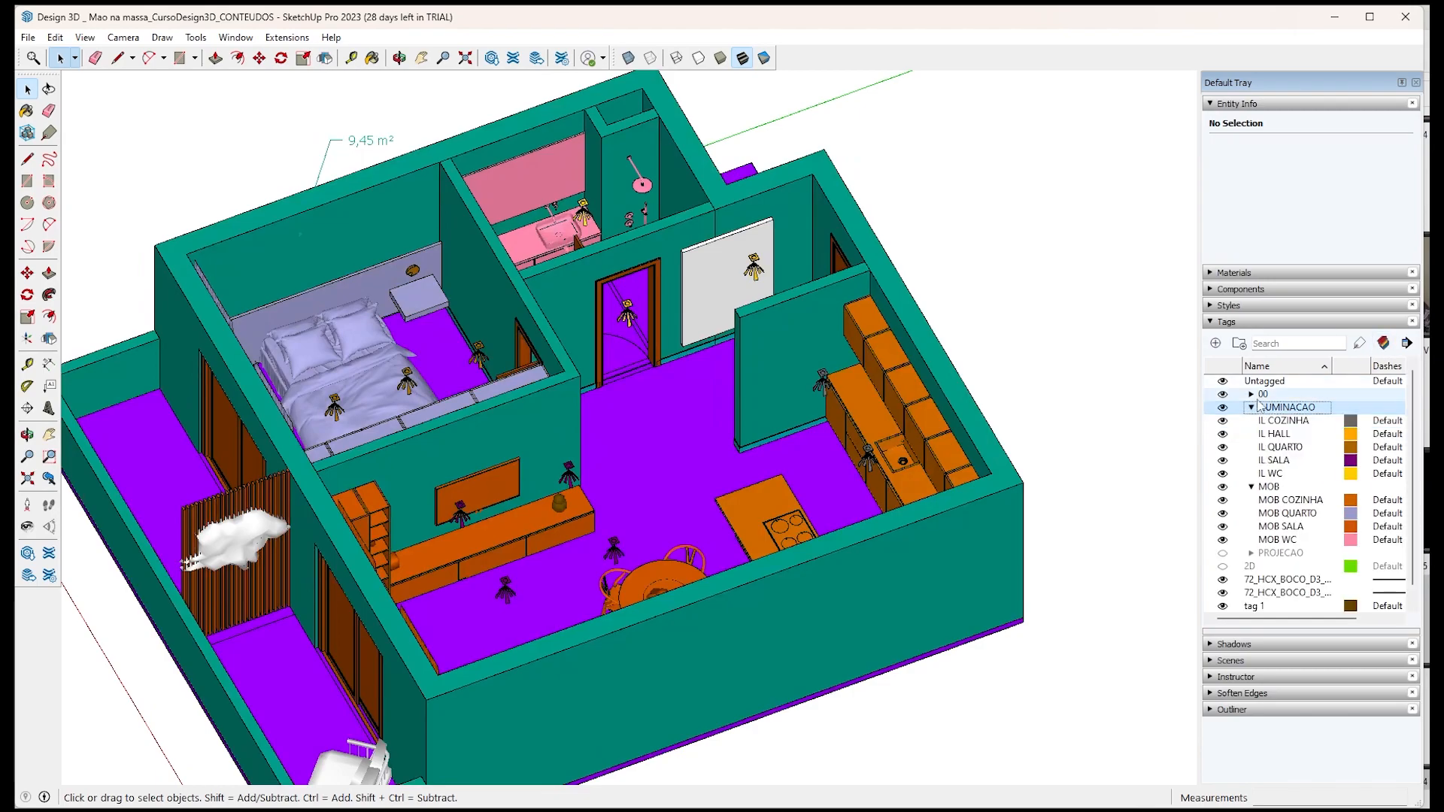
middle_drag(607, 440, 910, 434)
scroll(912, 432, down, 3)
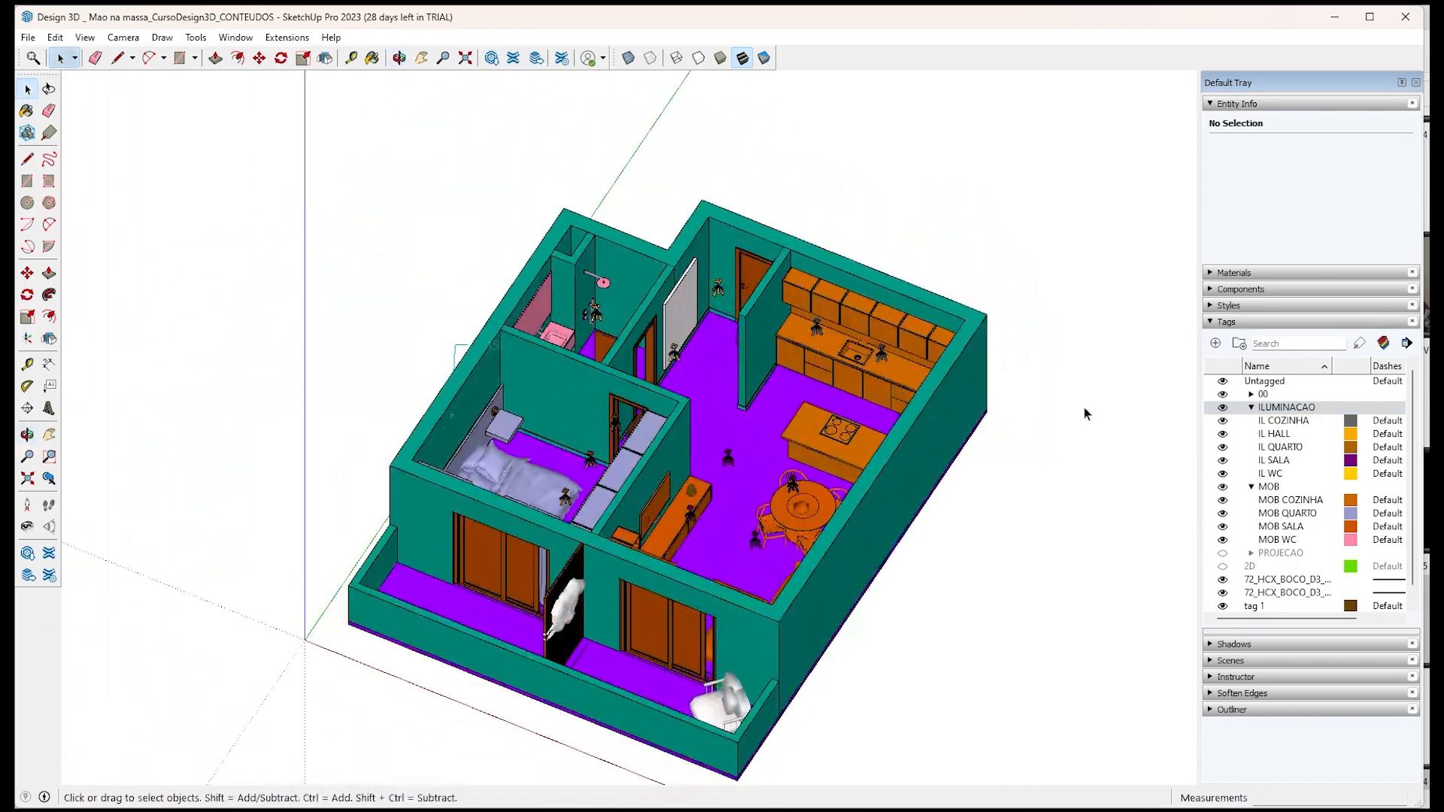
Briefly open the style settings, close them and turn off color by tag.
click(1228, 309)
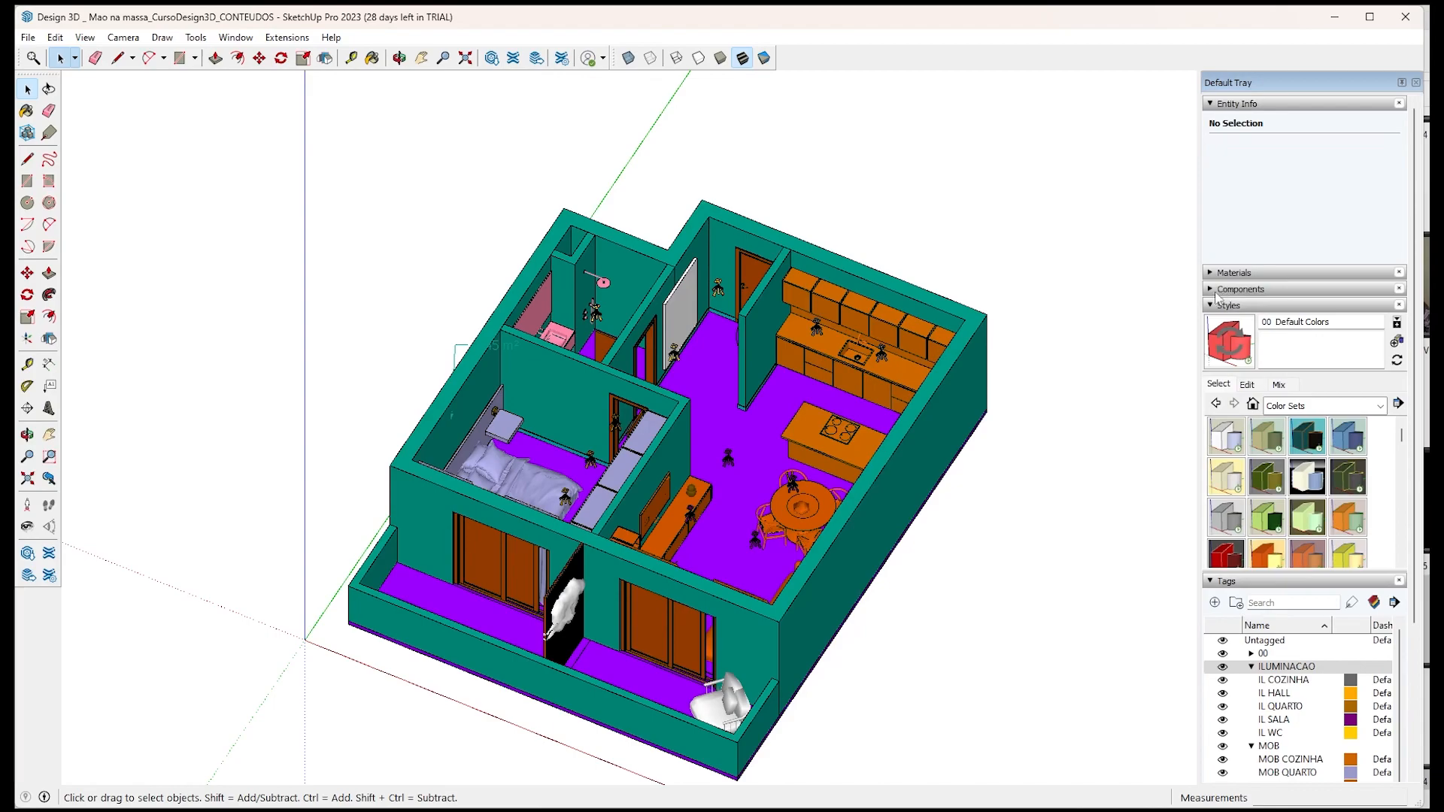
click(1227, 306)
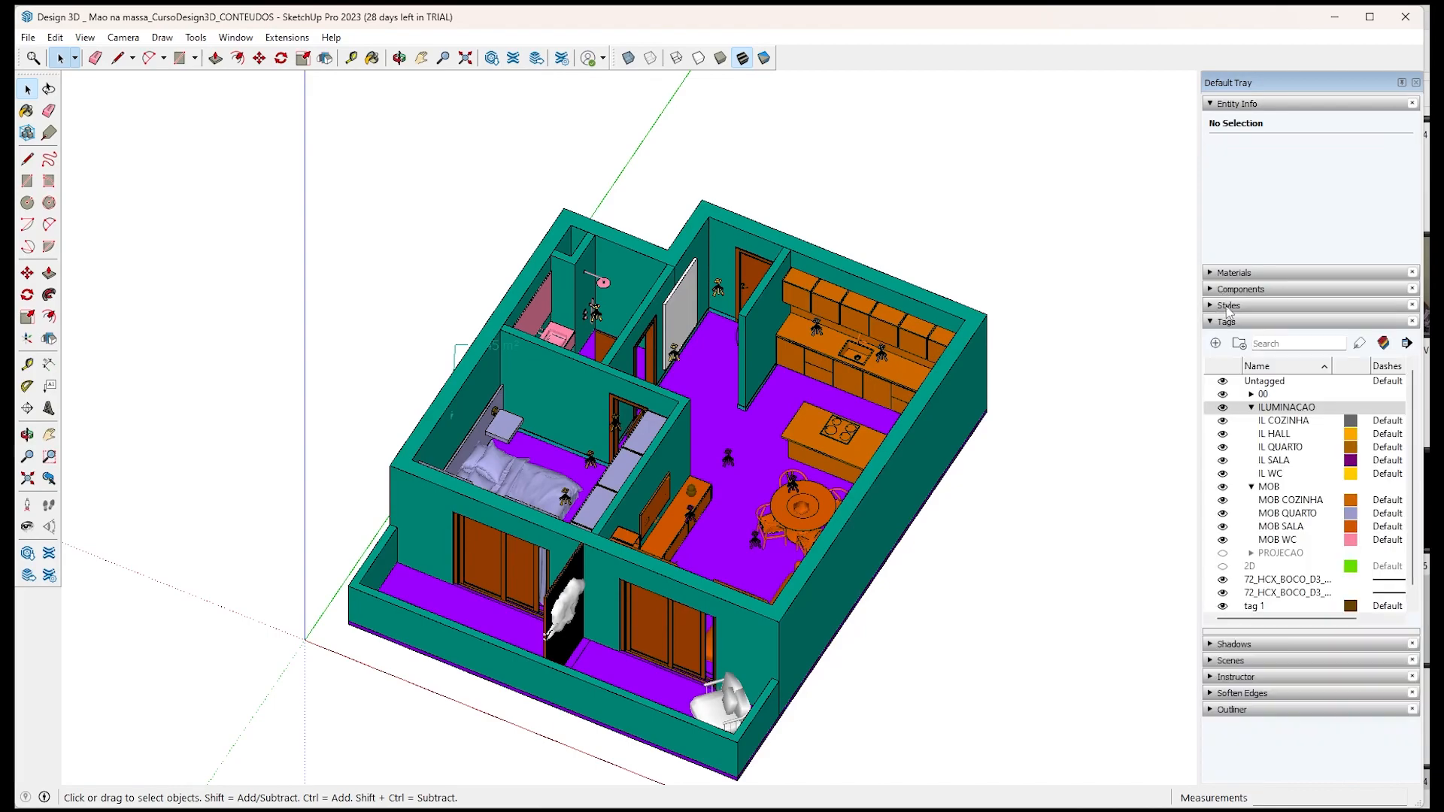
click(1383, 343)
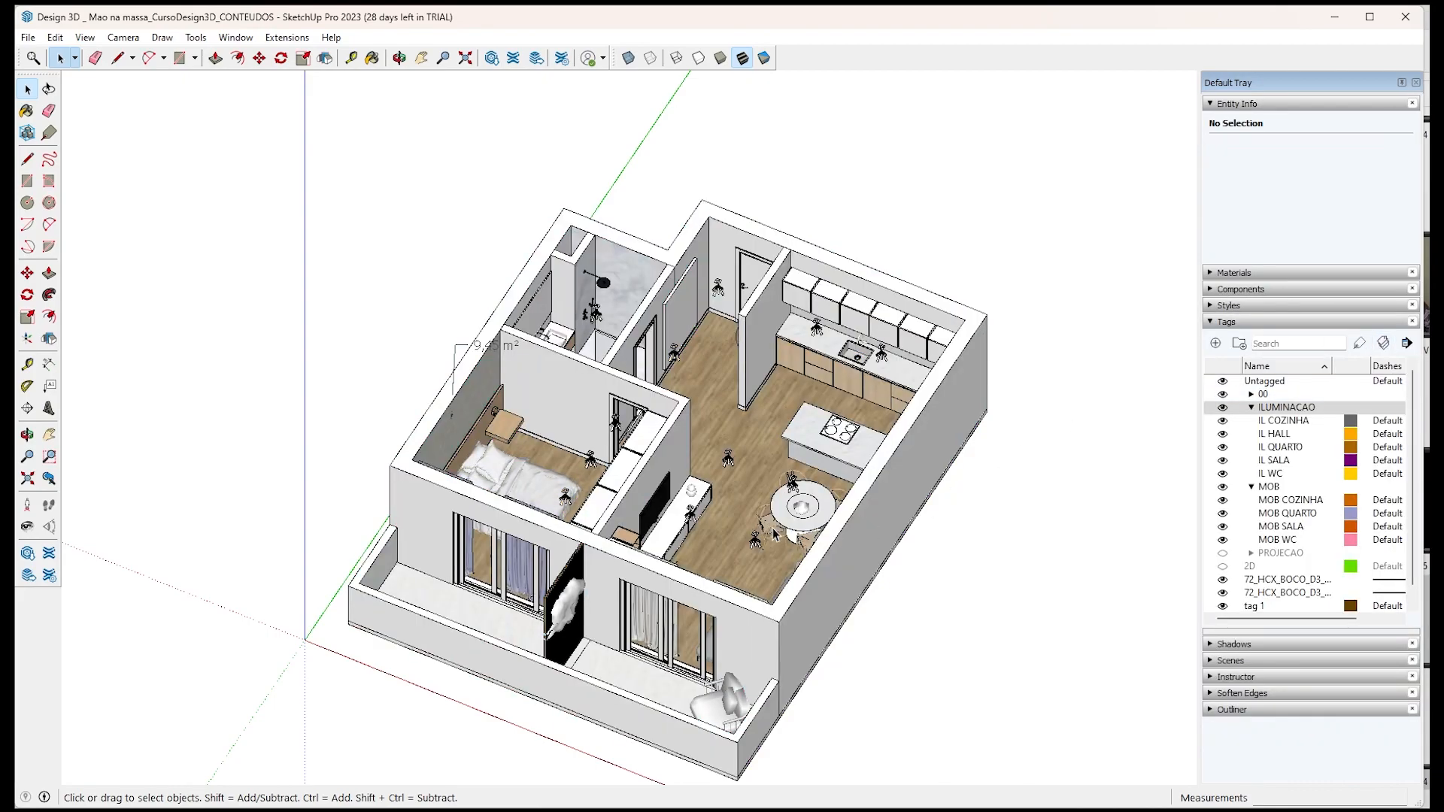
scroll(891, 467, up, 5)
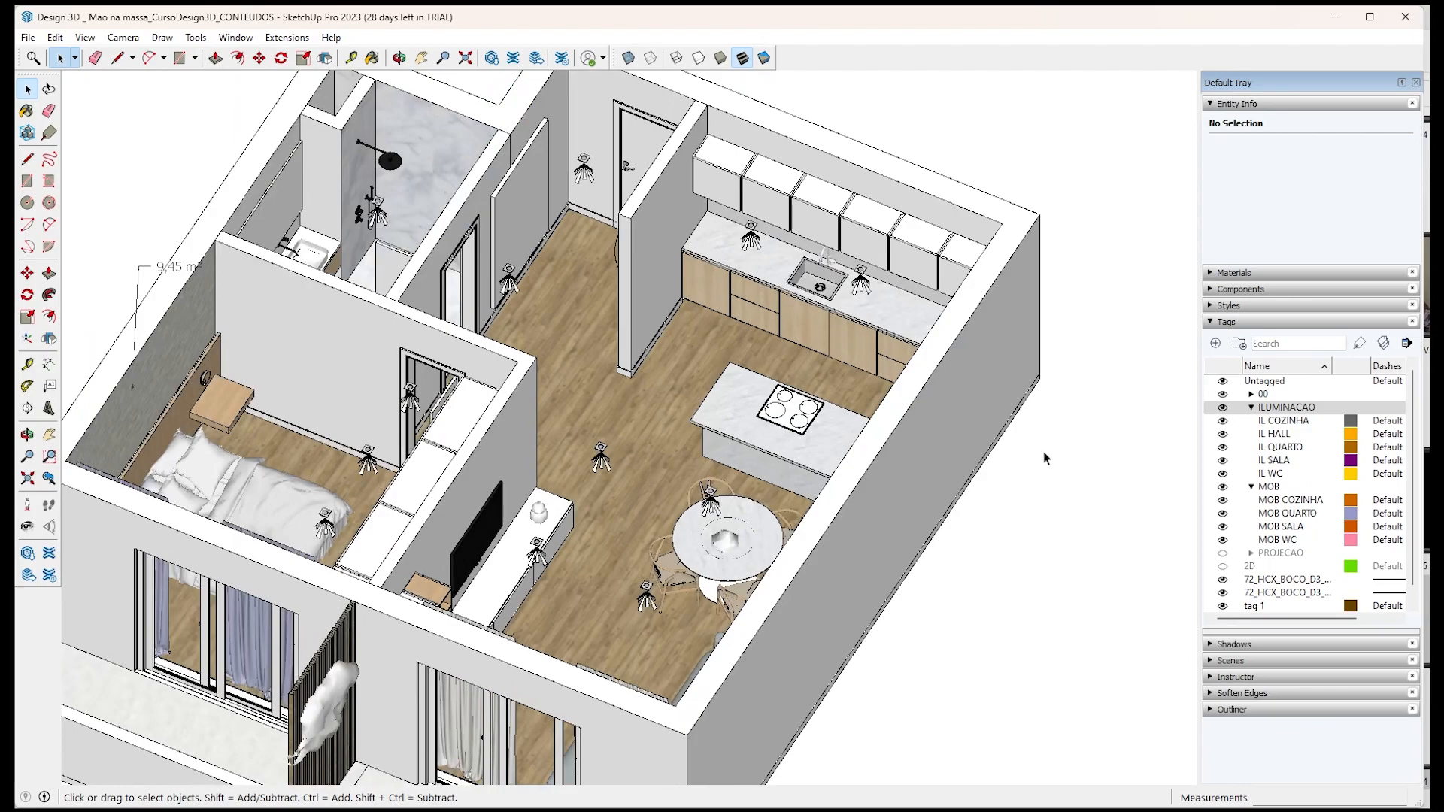
Color the model by tag again, inspect the IL COZINHA tag's color settings and restore the material display.
click(1383, 344)
scroll(939, 500, down, 3)
mouse_move(941, 502)
middle_down()
mouse_move(895, 500)
mouse_move(938, 498)
middle_up()
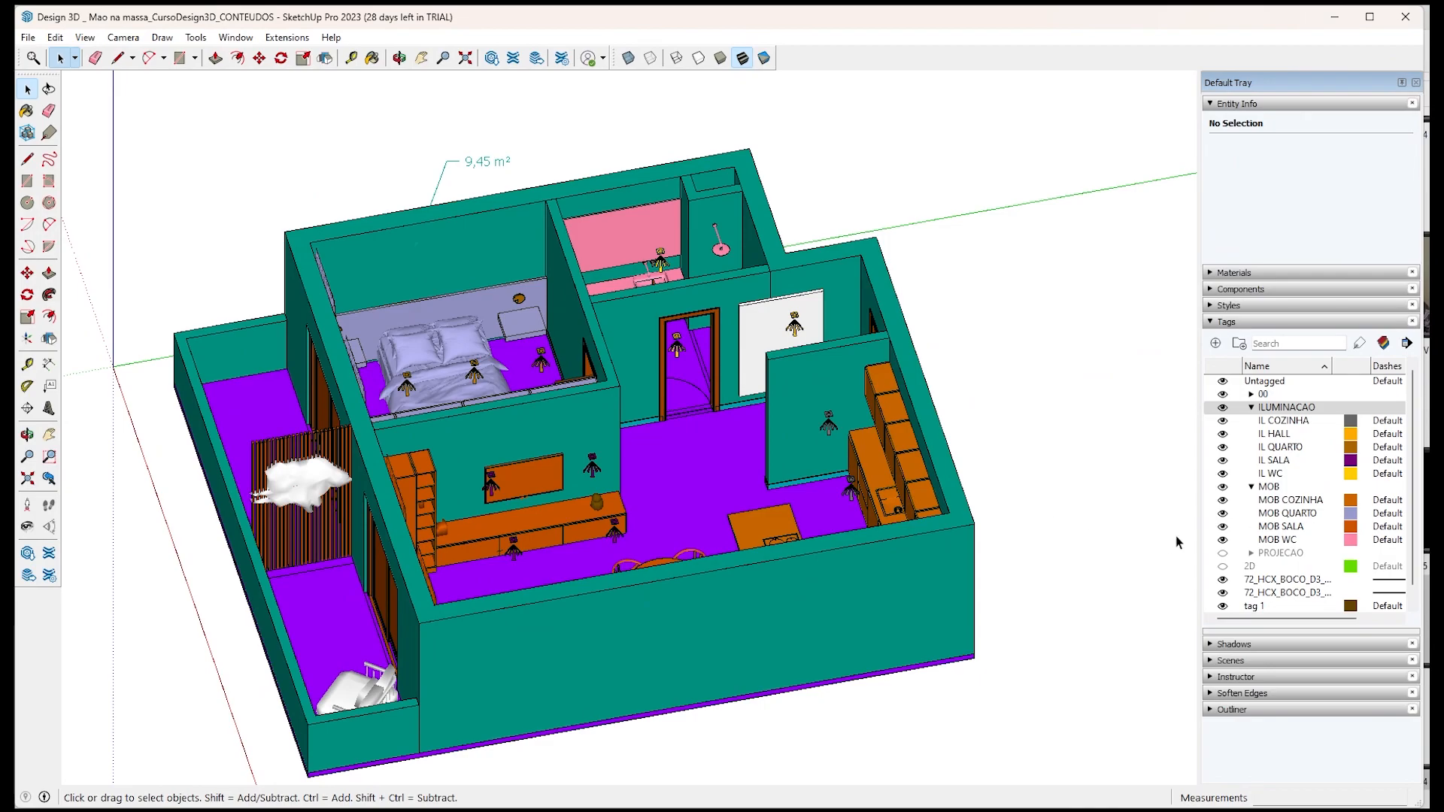
click(1350, 420)
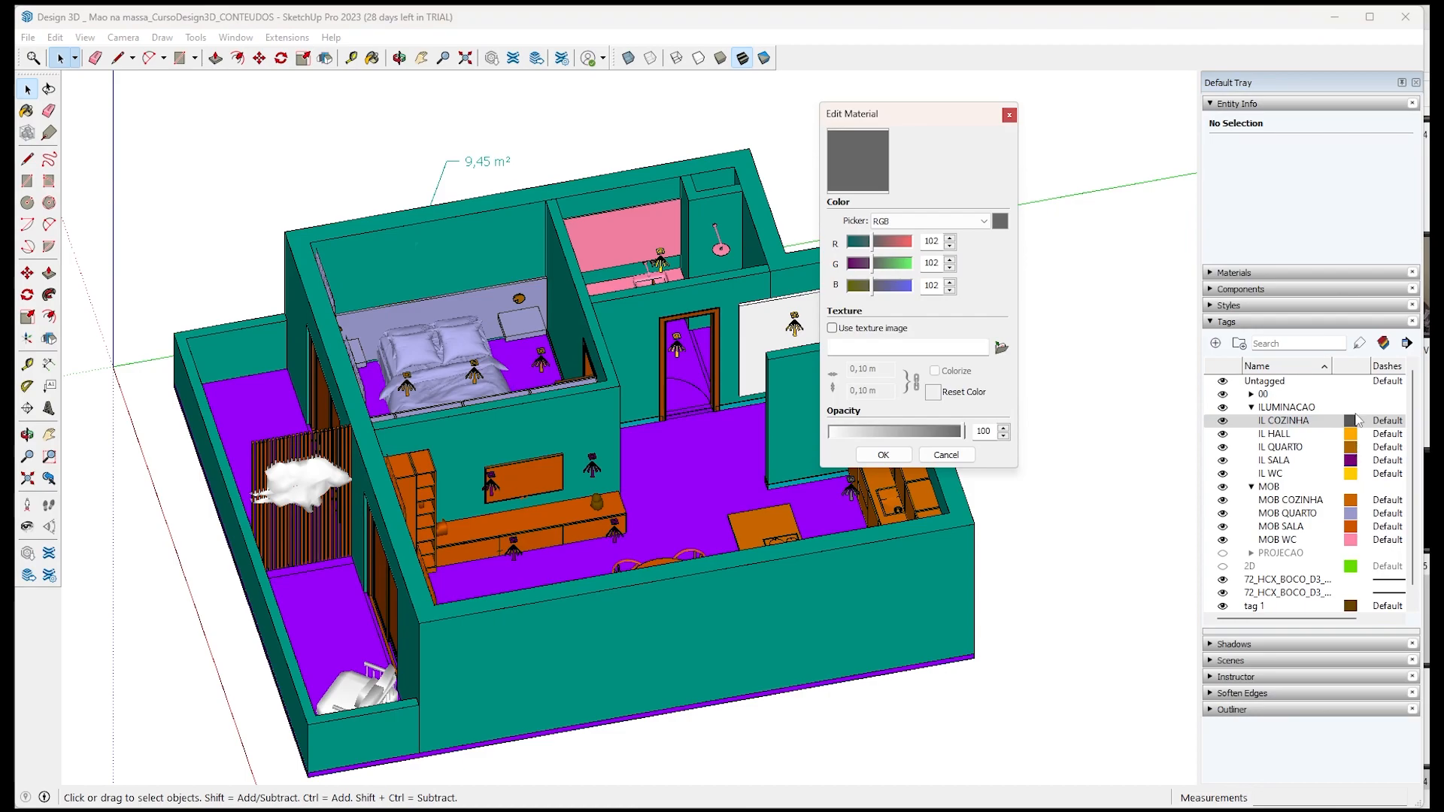
click(945, 458)
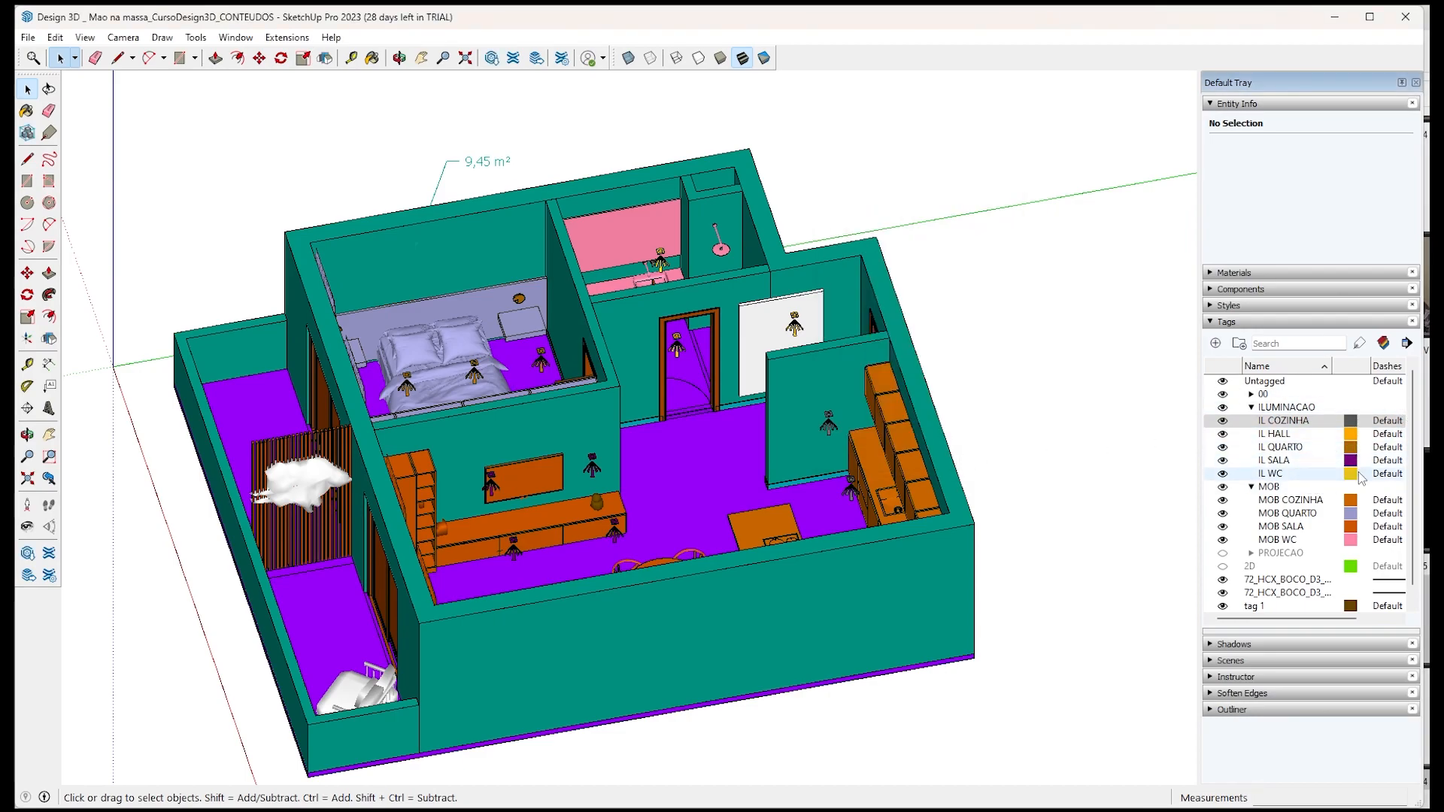
click(1383, 342)
Collapse the tag list and open the shadow settings for the apartment model.
click(1263, 323)
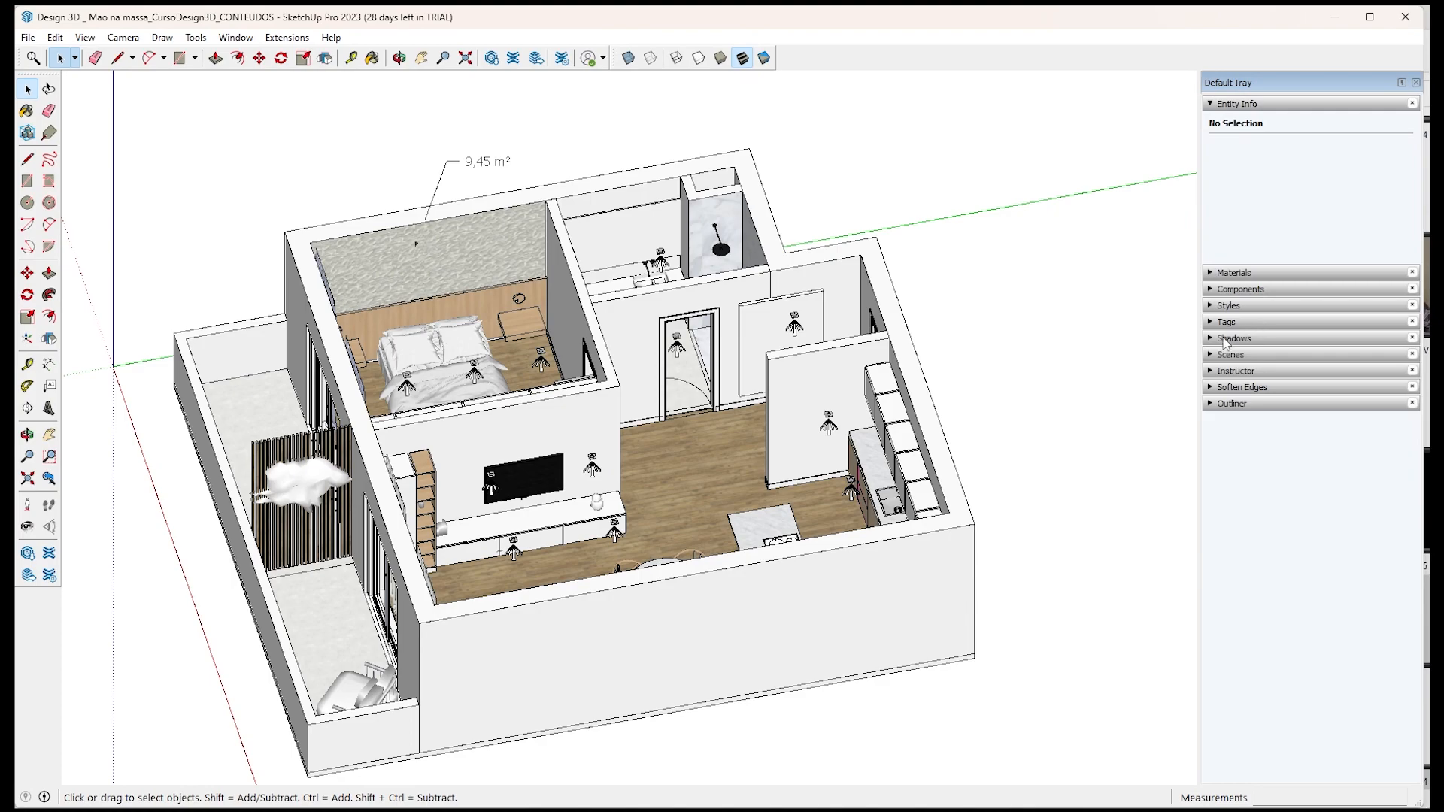
click(1227, 340)
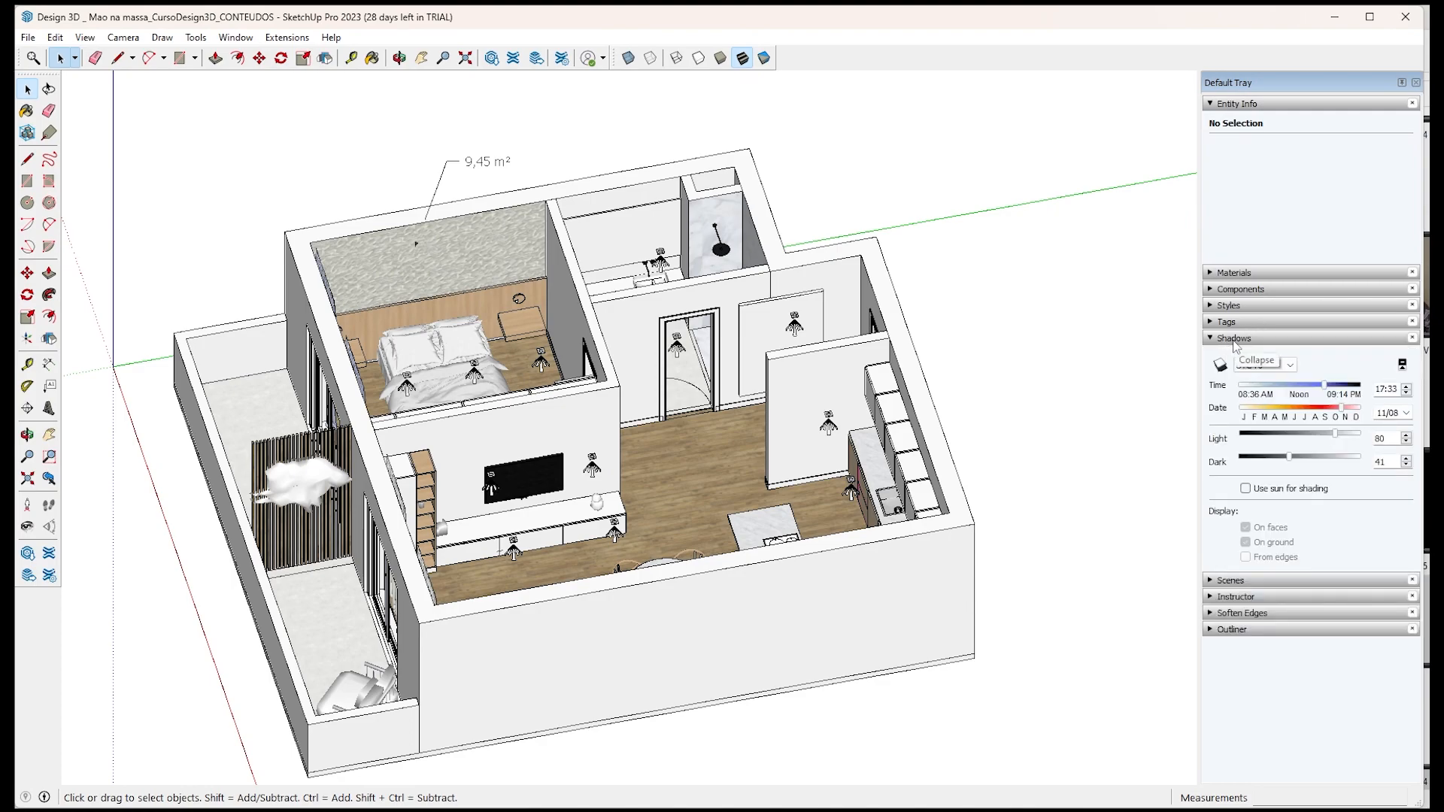
middle_drag(1167, 364, 1167, 522)
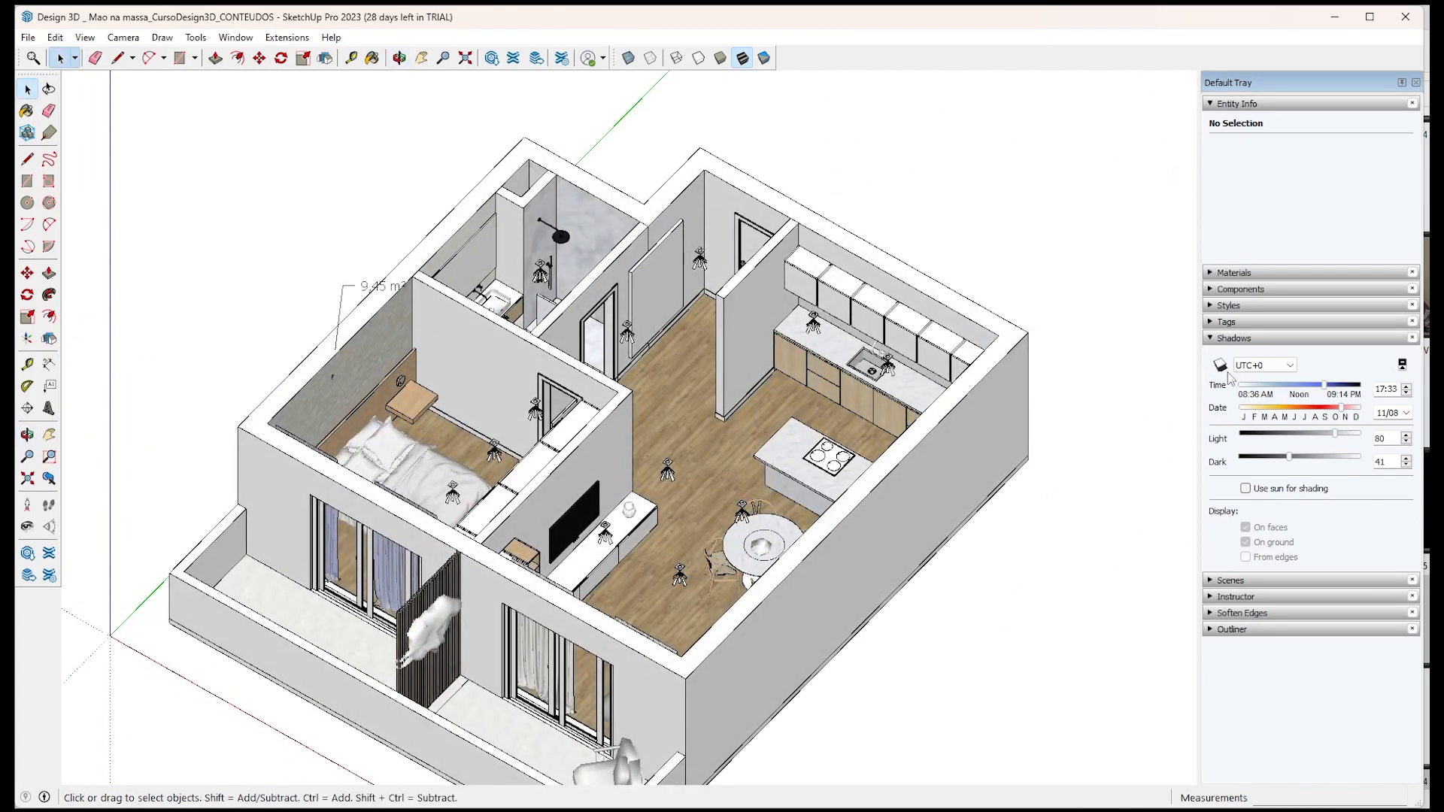
middle_drag(1027, 442, 715, 517)
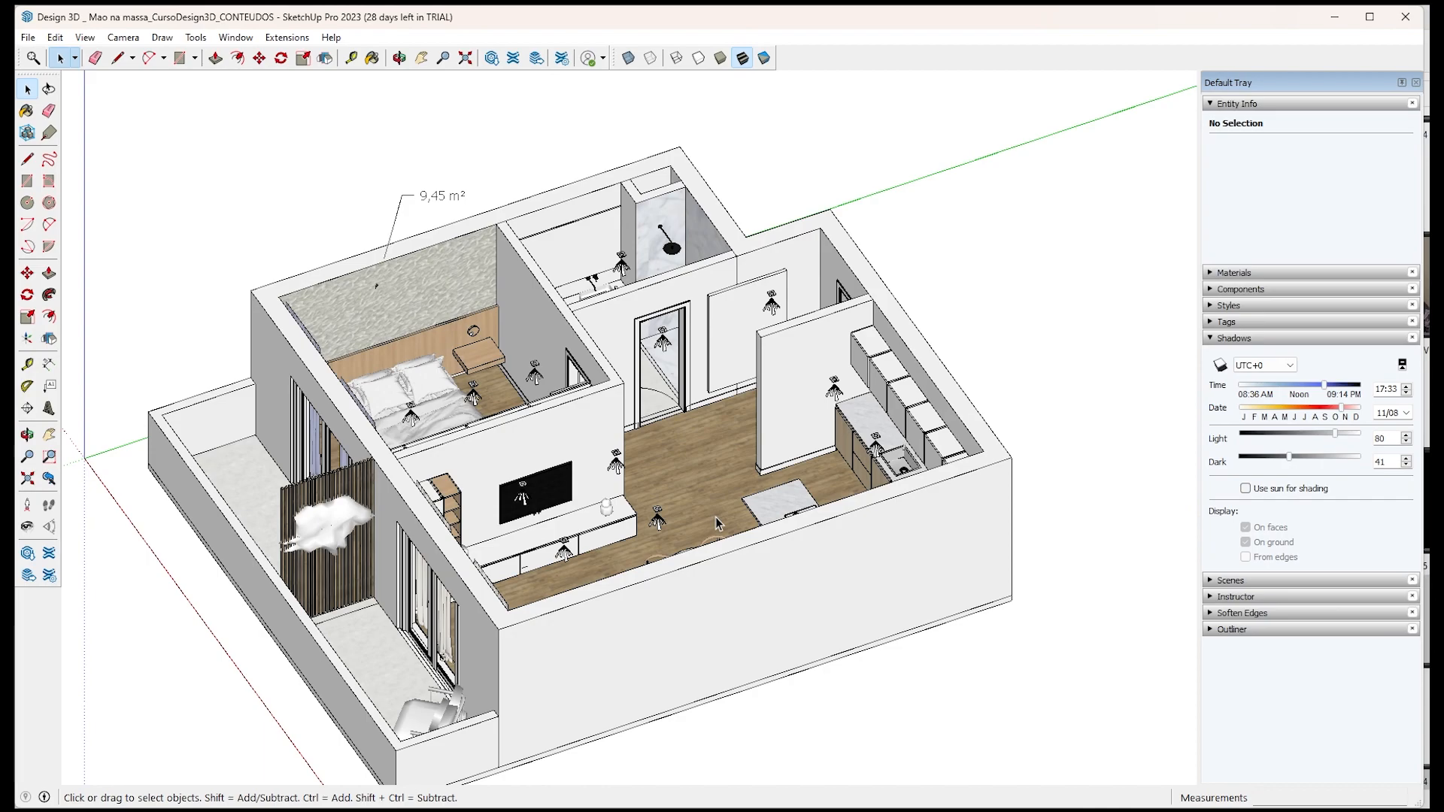
scroll(715, 517, down, 3)
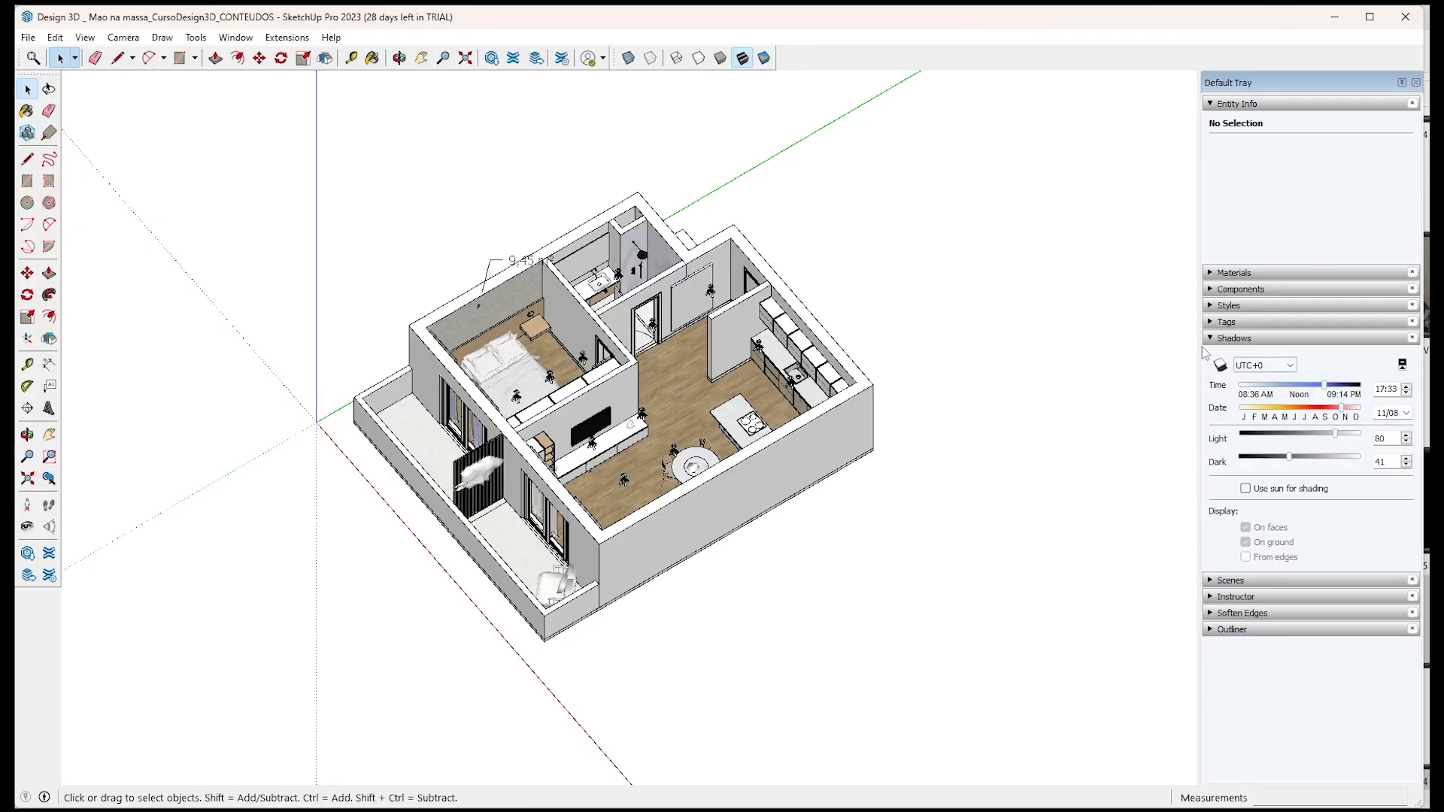
scroll(621, 365, up, 2)
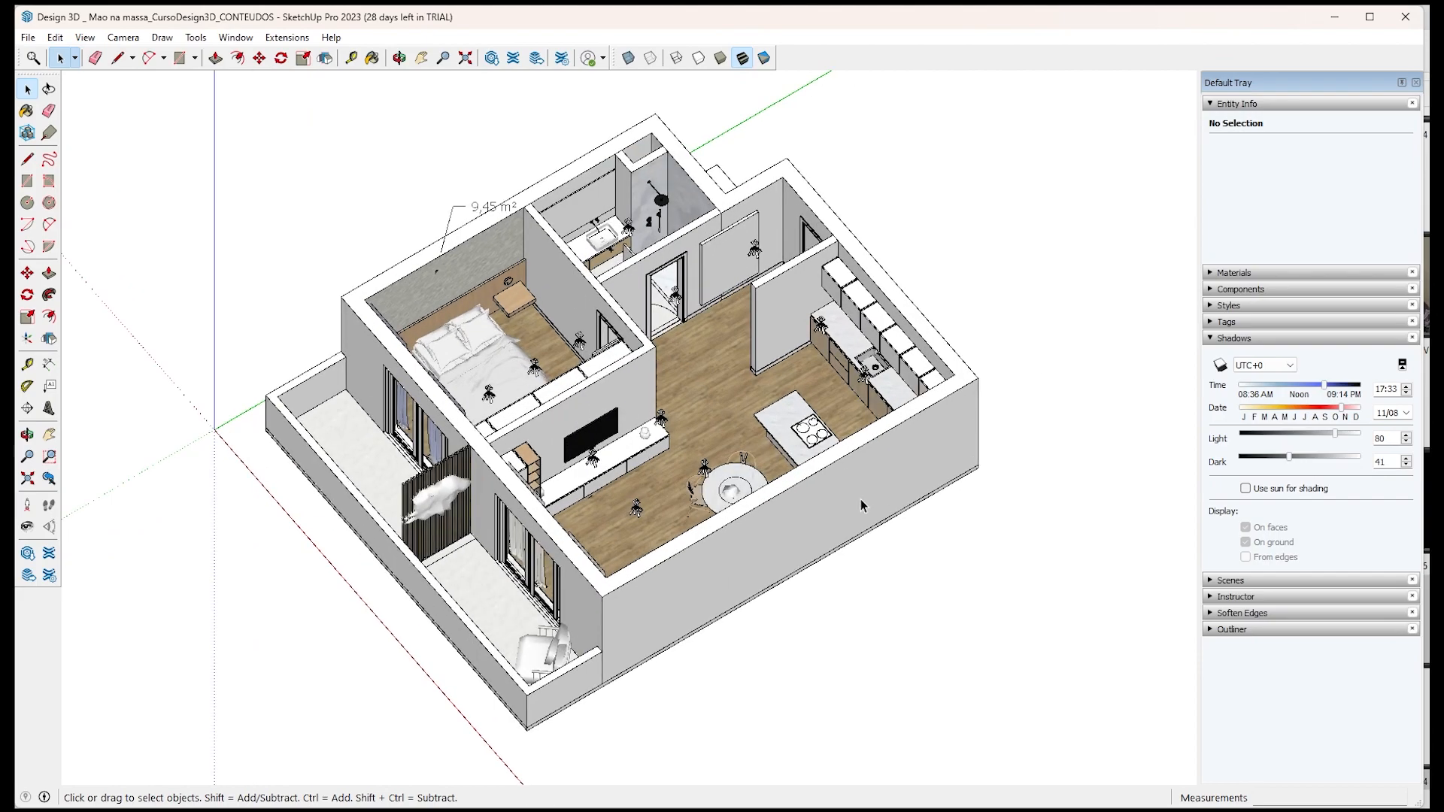
Try the Shaded display, set the model to the Hidden Line face style and turn on shadows.
click(698, 59)
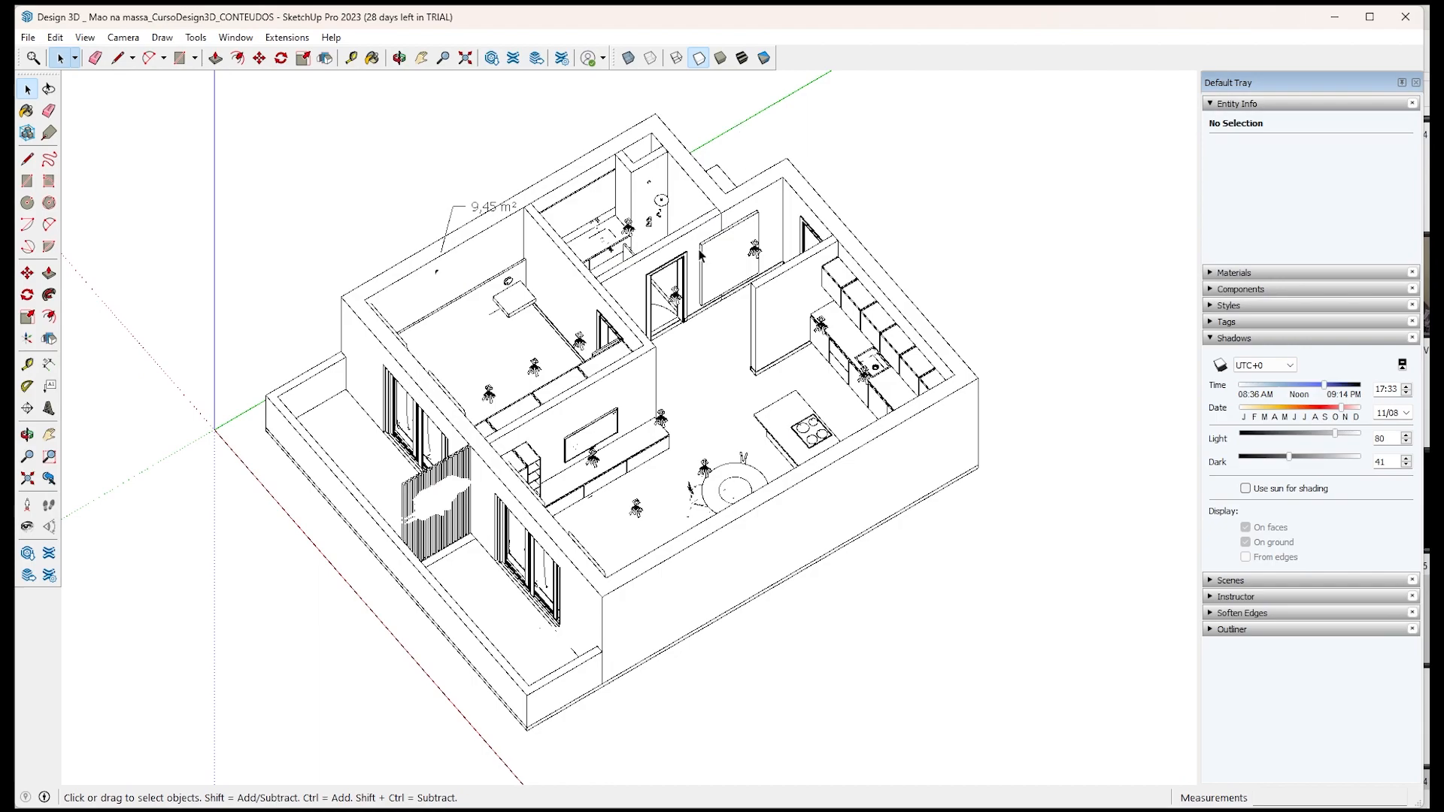
click(720, 58)
click(704, 61)
click(1220, 366)
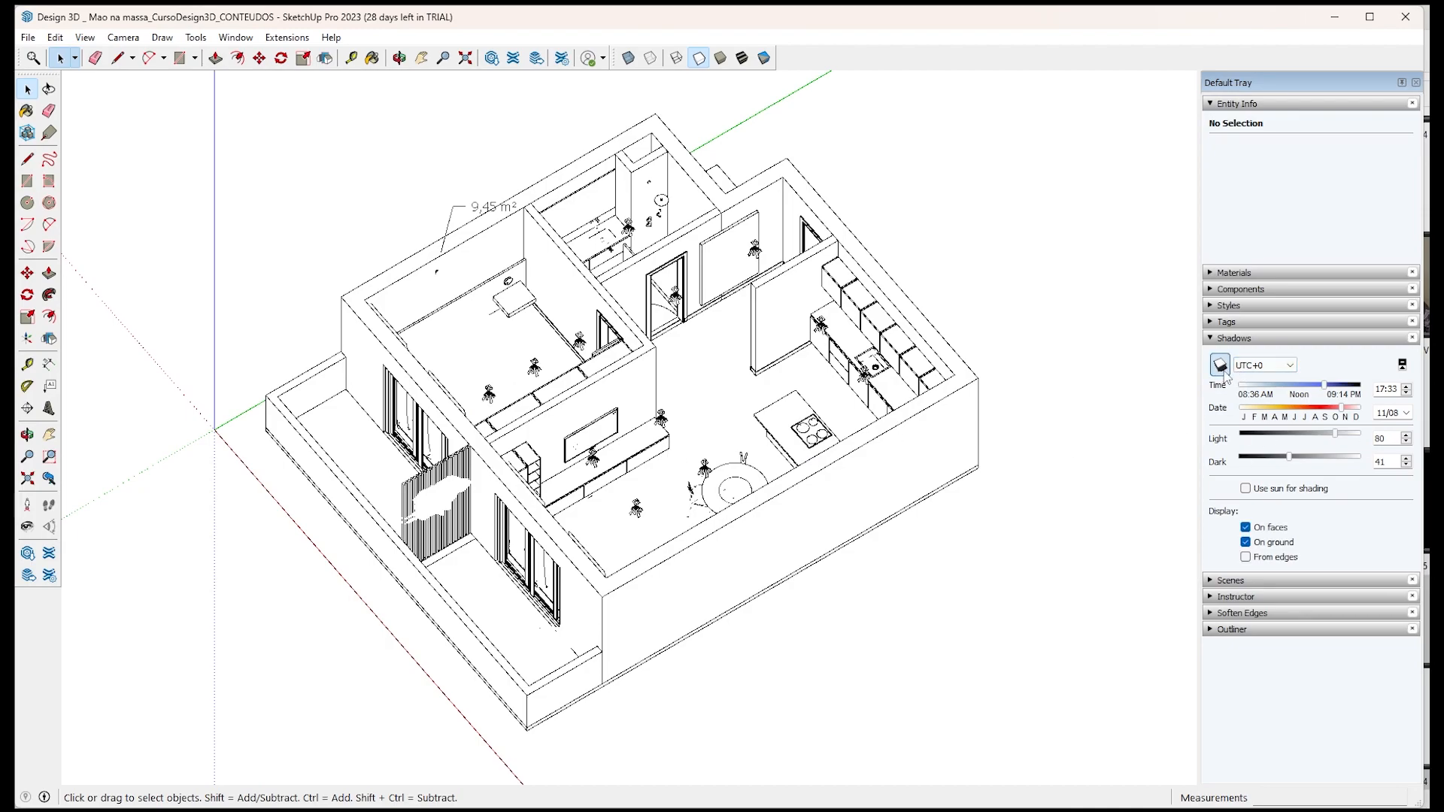
Position the camera inside the living room facing the balcony window and select the curtain beside the shelf unit.
middle_drag(919, 602, 617, 545)
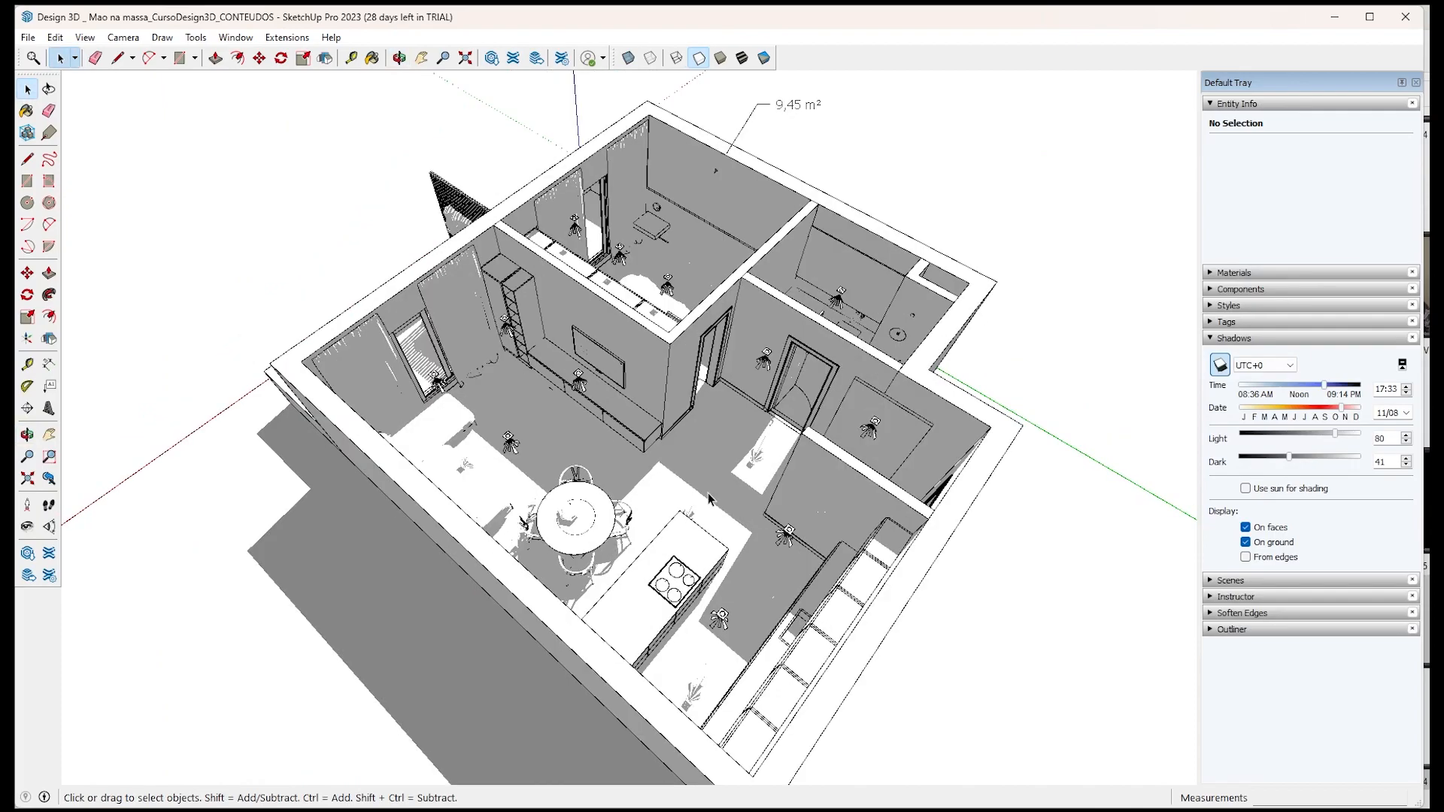
click(28, 505)
click(656, 498)
drag(583, 471, 545, 435)
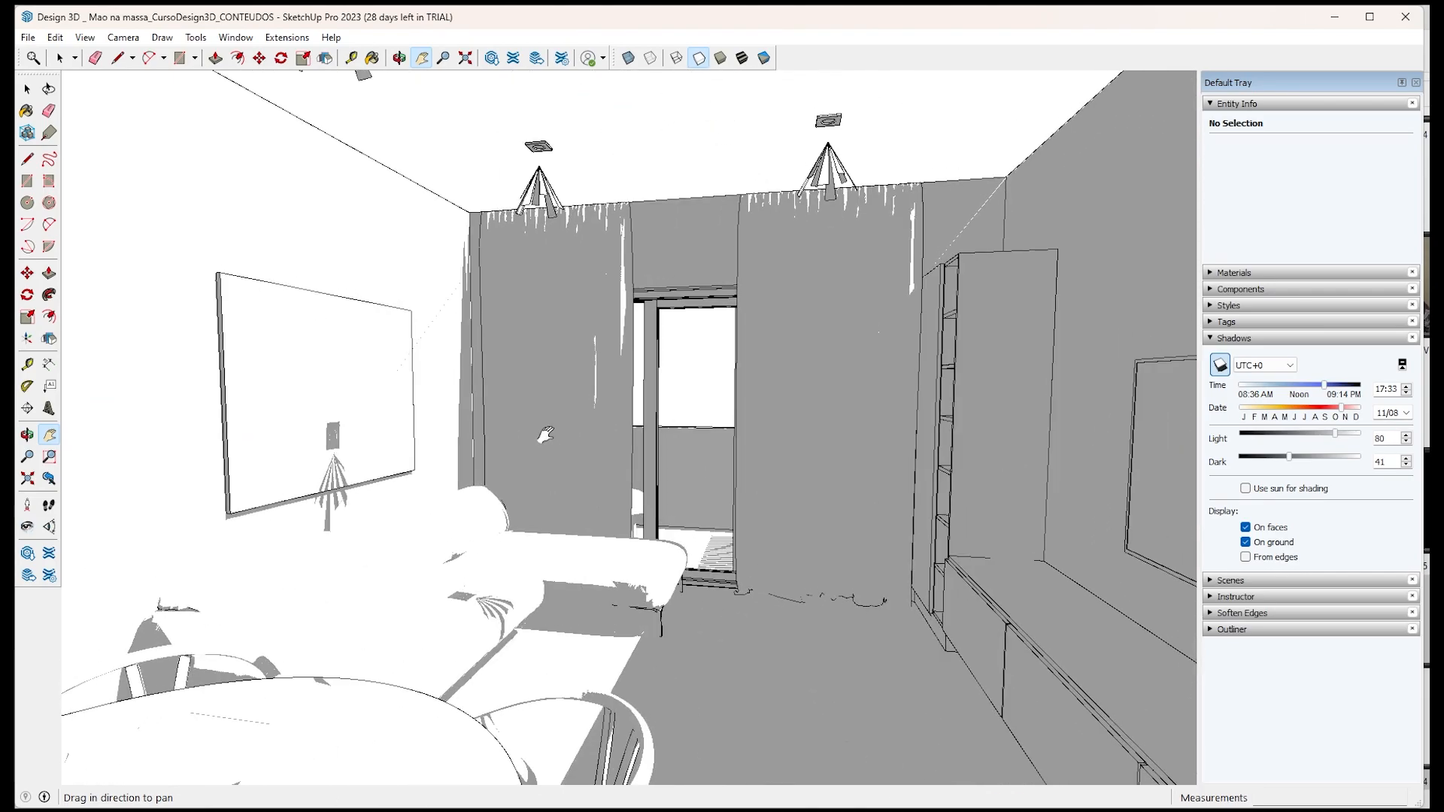
key(space)
click(915, 527)
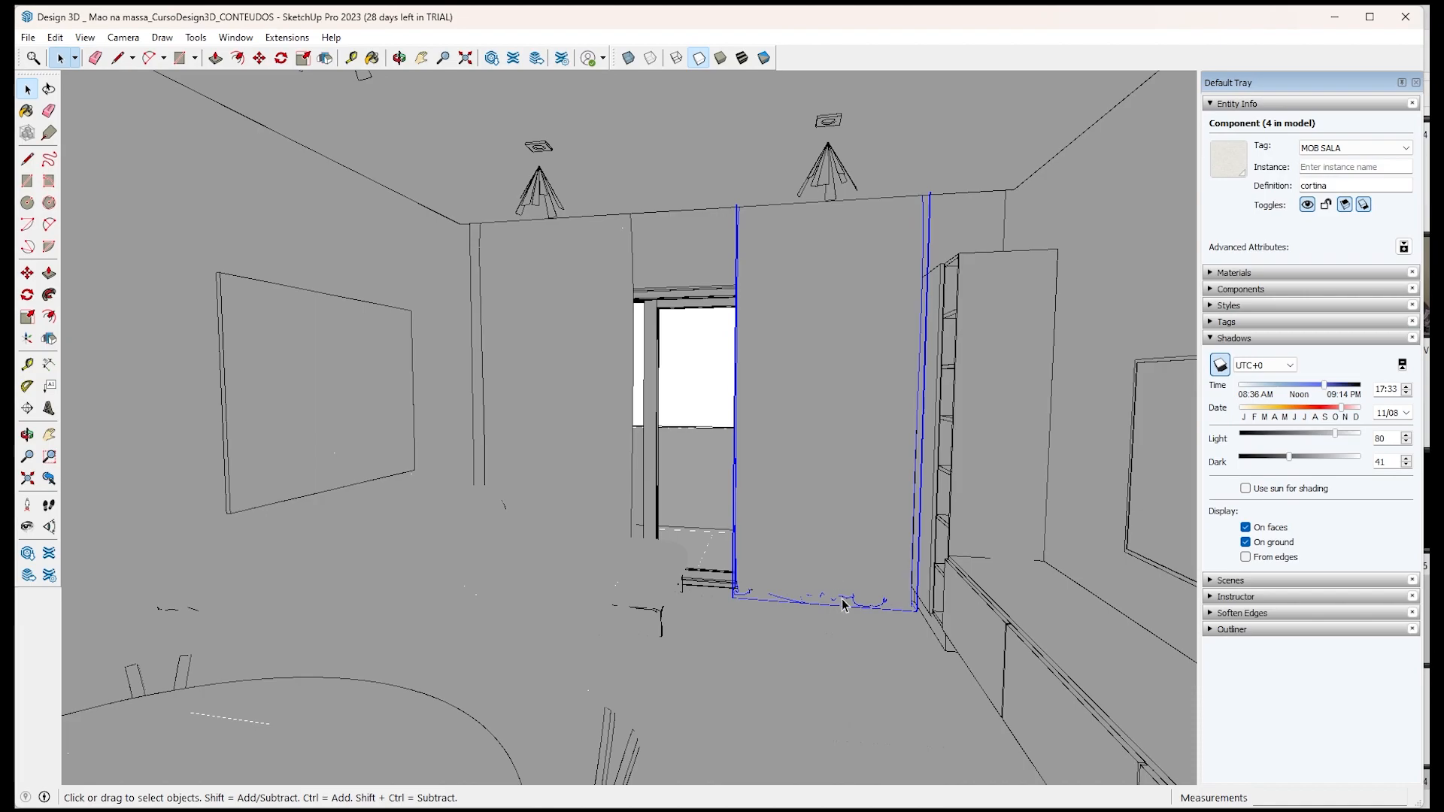
Move the curtain beside the shelf unit clear of the balcony window and select the curtain at the window's other end.
key(m)
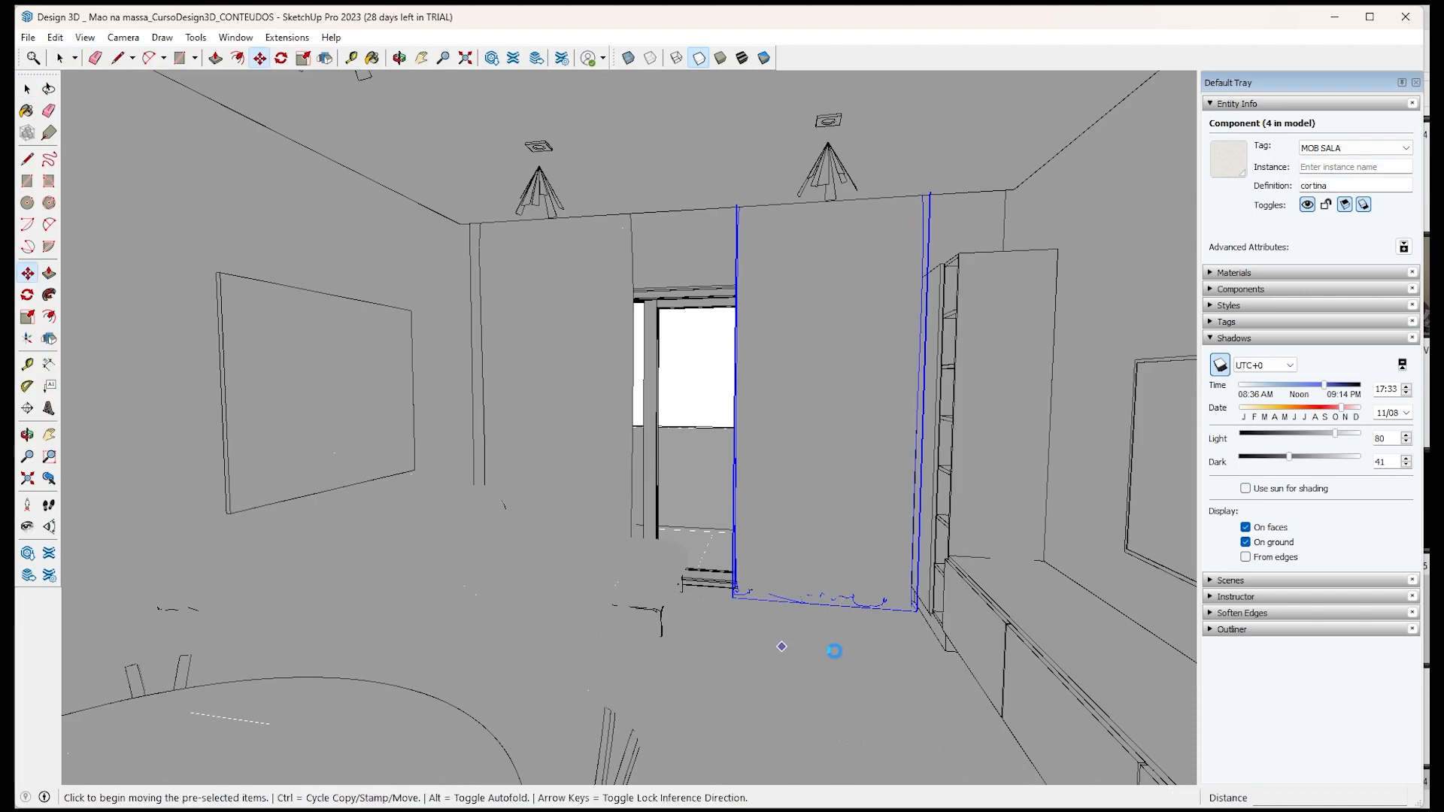
click(782, 647)
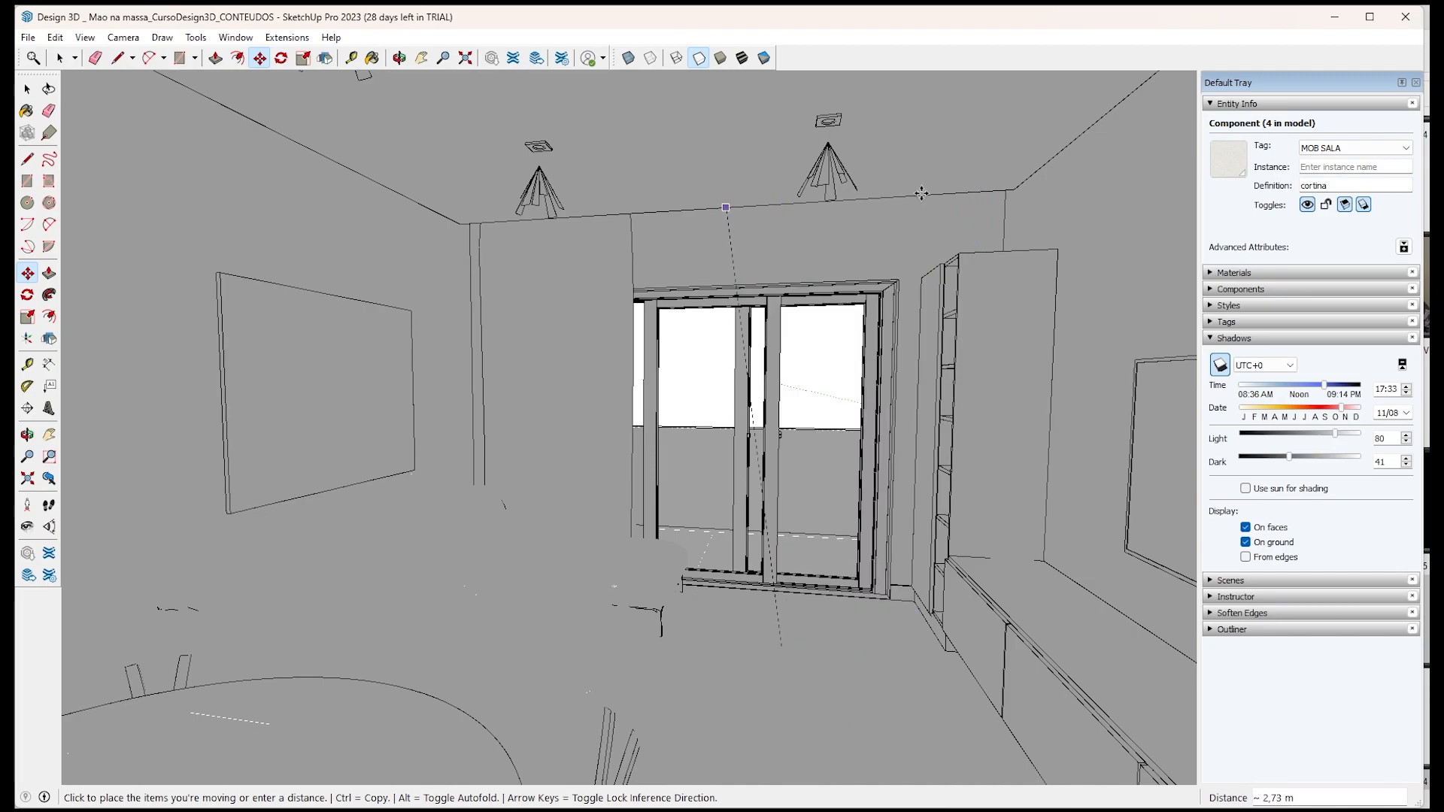
click(921, 193)
key(space)
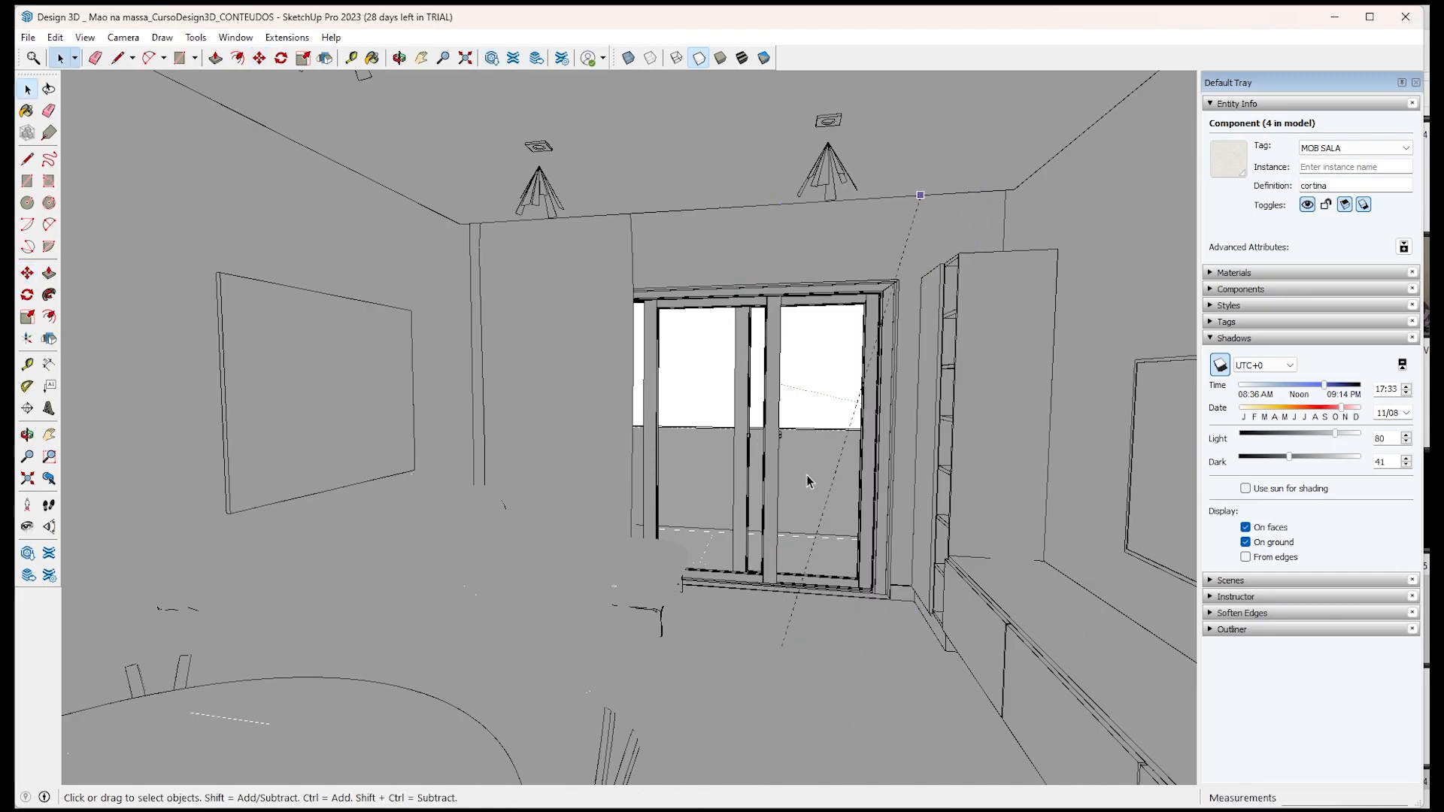
click(822, 526)
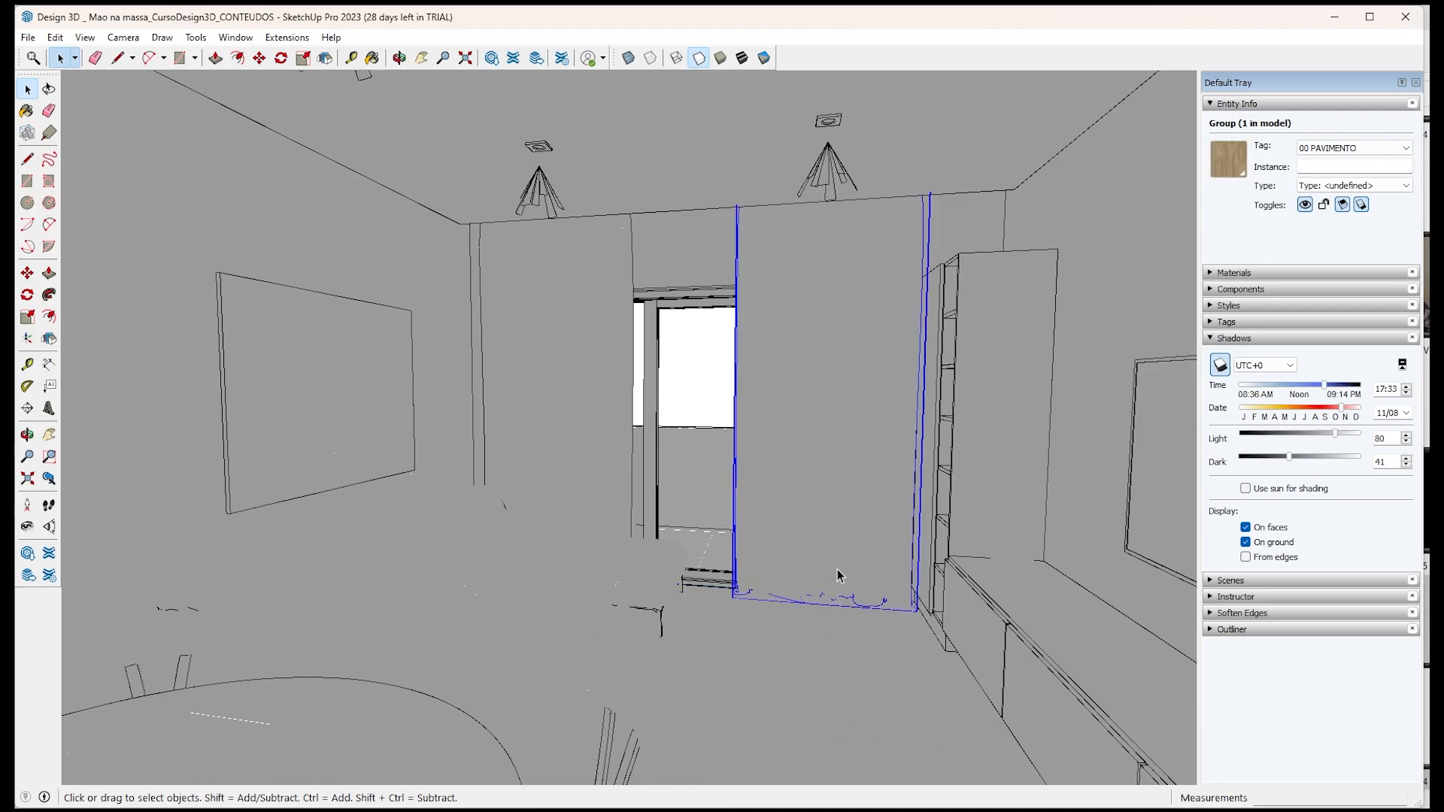
key(ctrl+z)
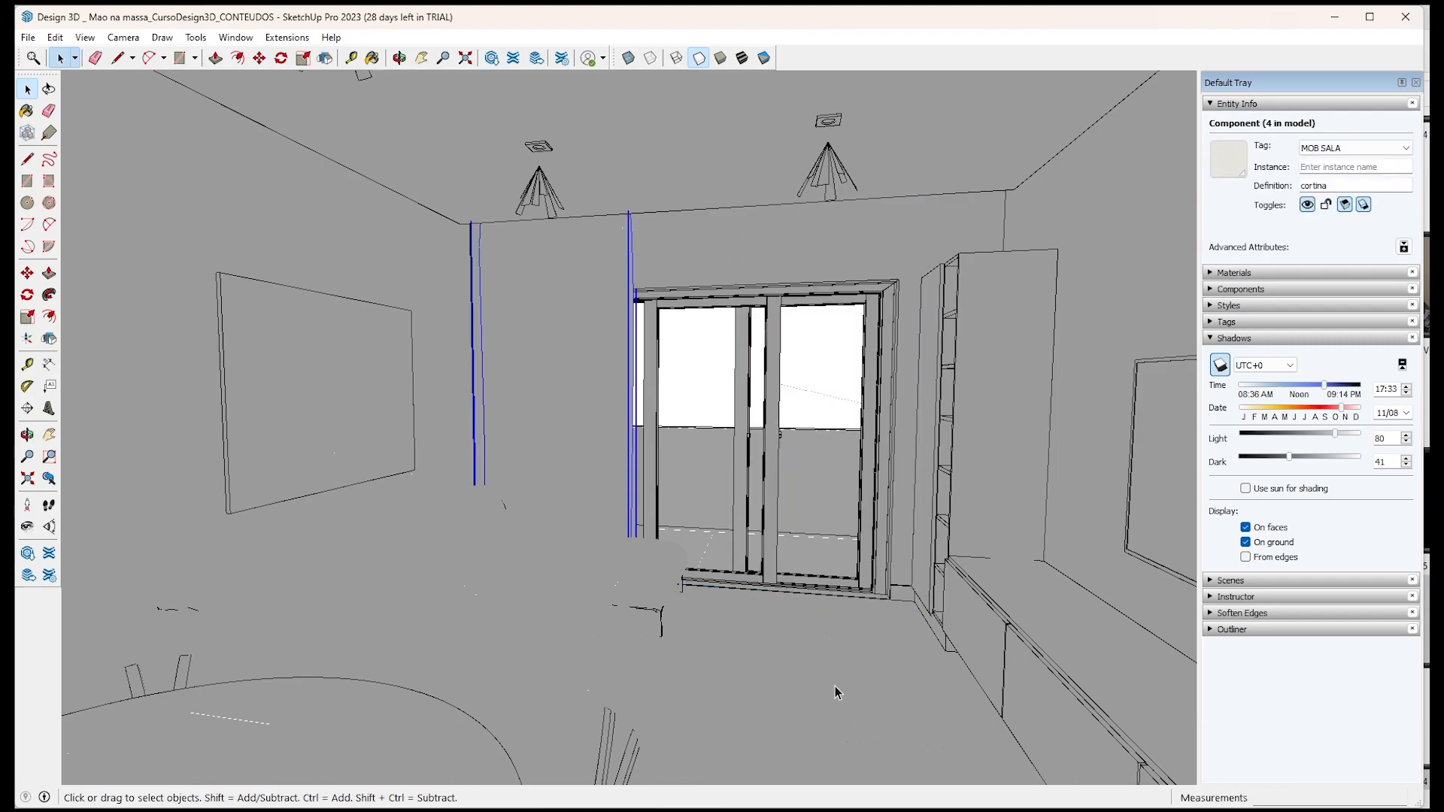
Set the model's solar north direction from a reference point on the living room floor, pointing towards the TV cabinet side.
key(n)
click(846, 659)
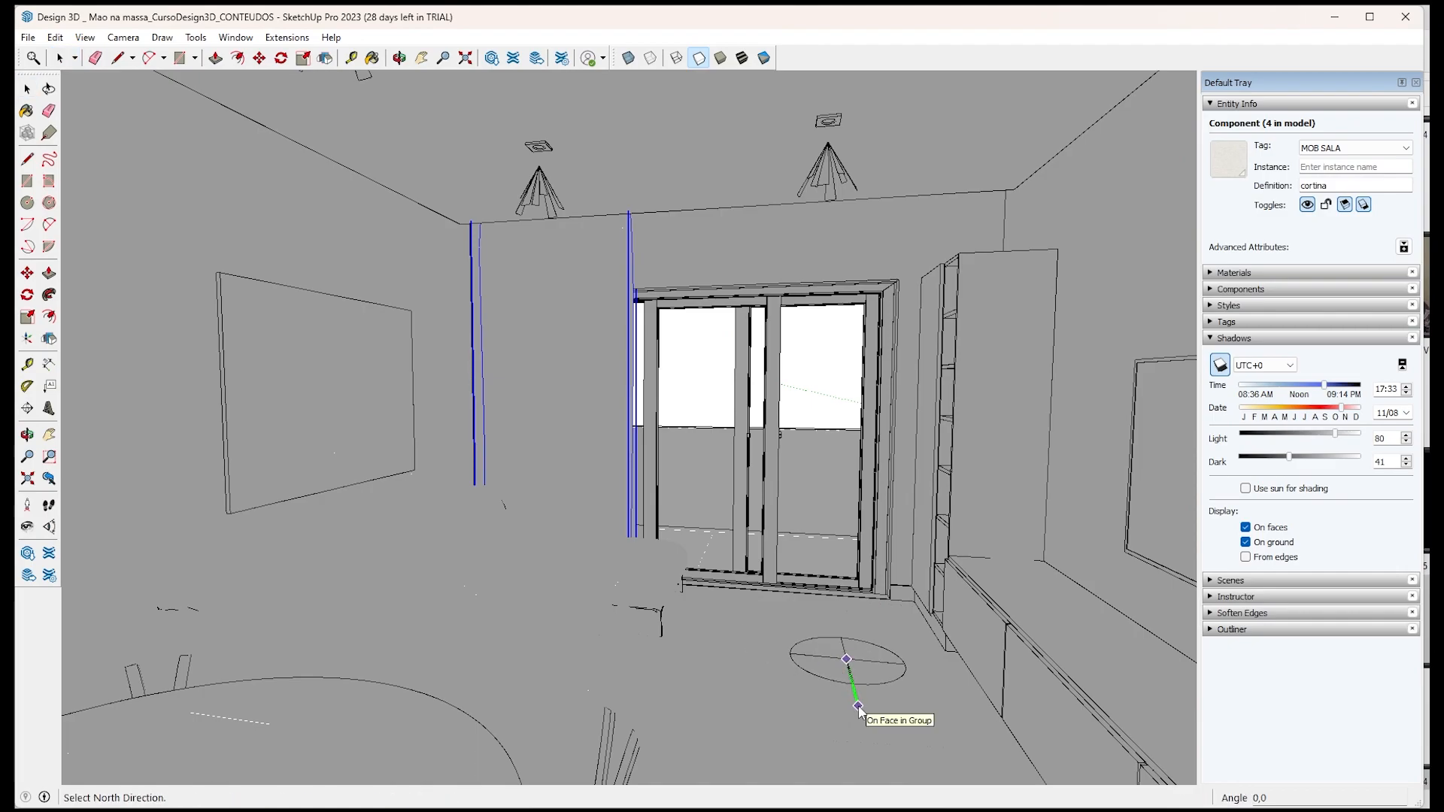
click(912, 662)
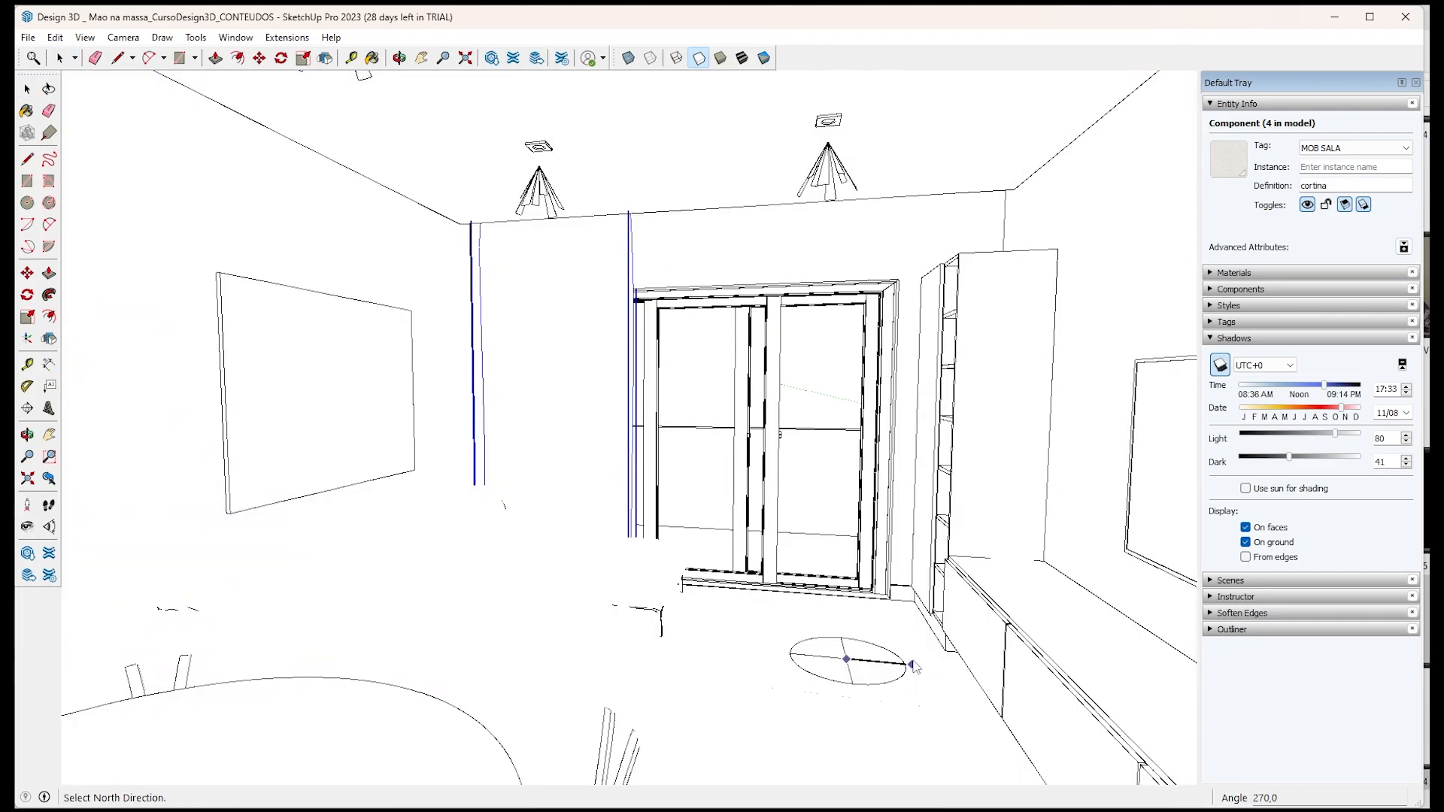
click(901, 633)
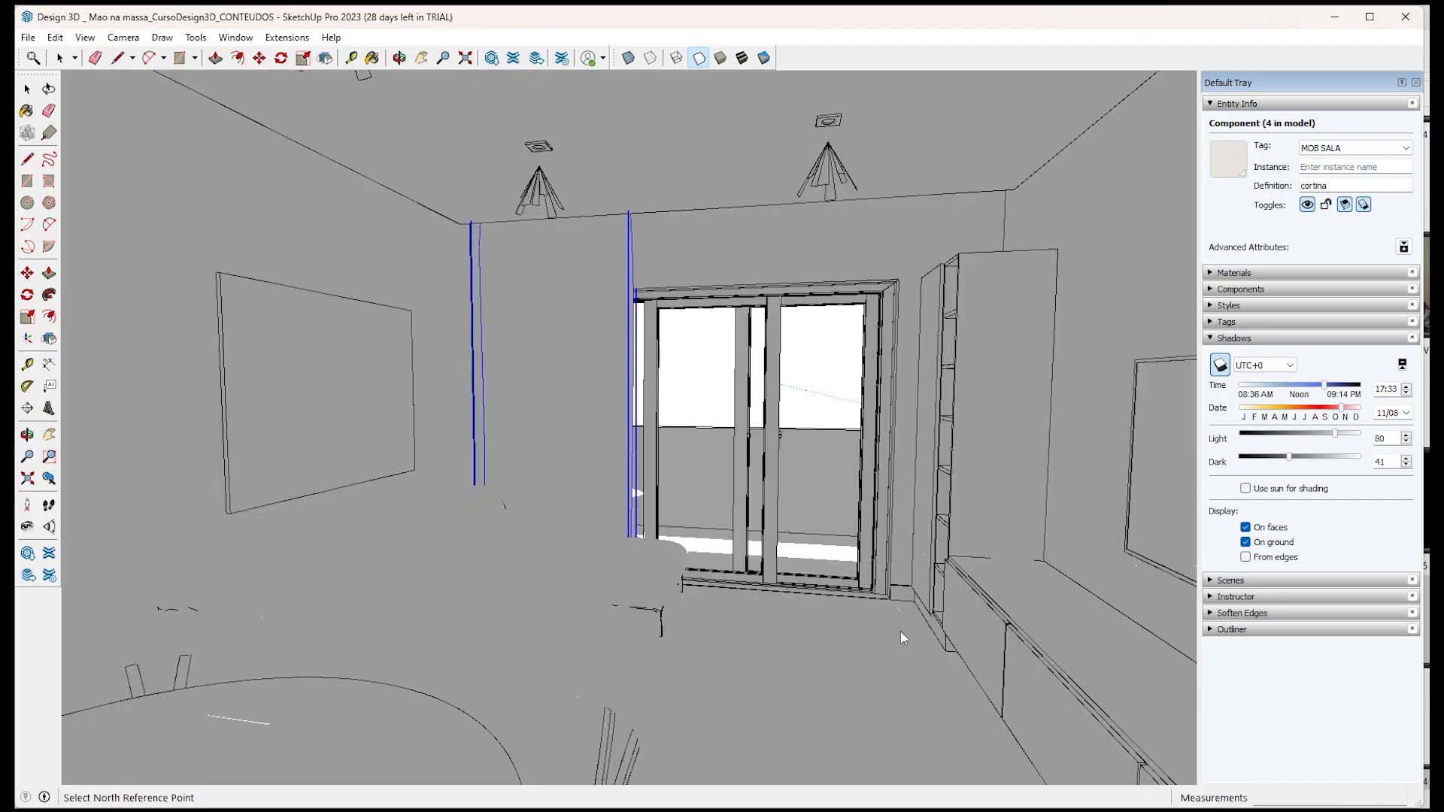
Check the shadow time zone choices, keeping UTC+0, and try the shadow times 09:11 and 20:39.
click(1279, 366)
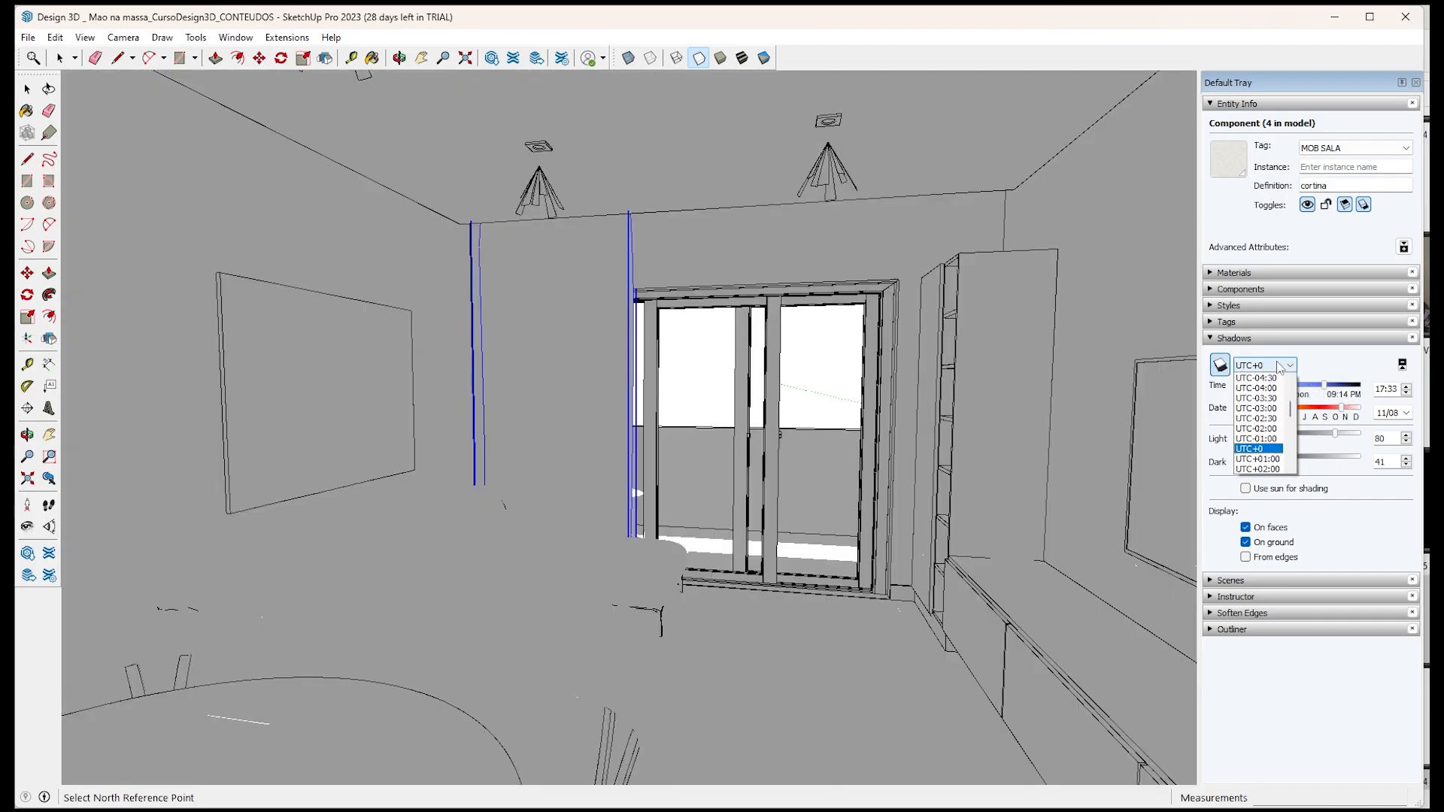
click(1261, 449)
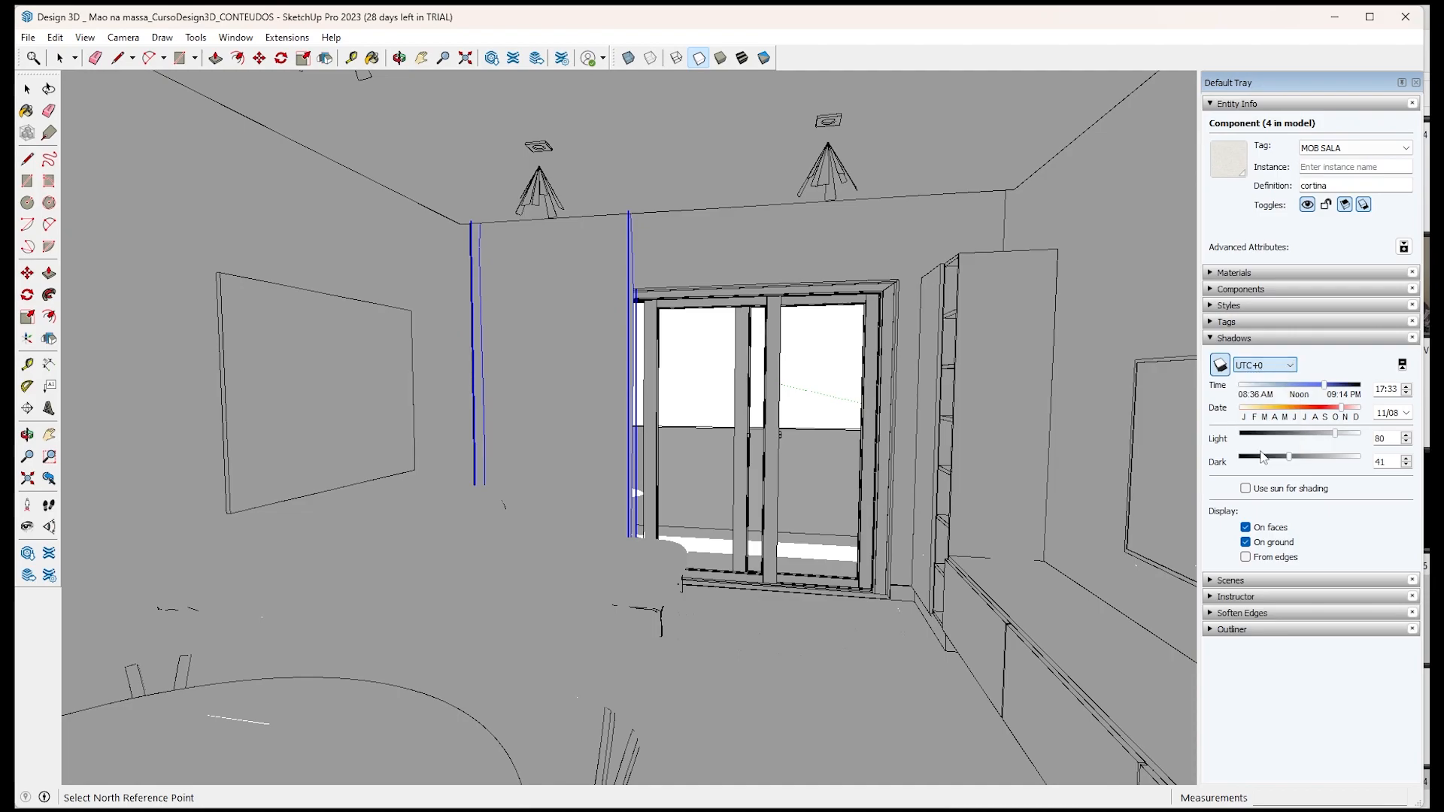
click(1248, 390)
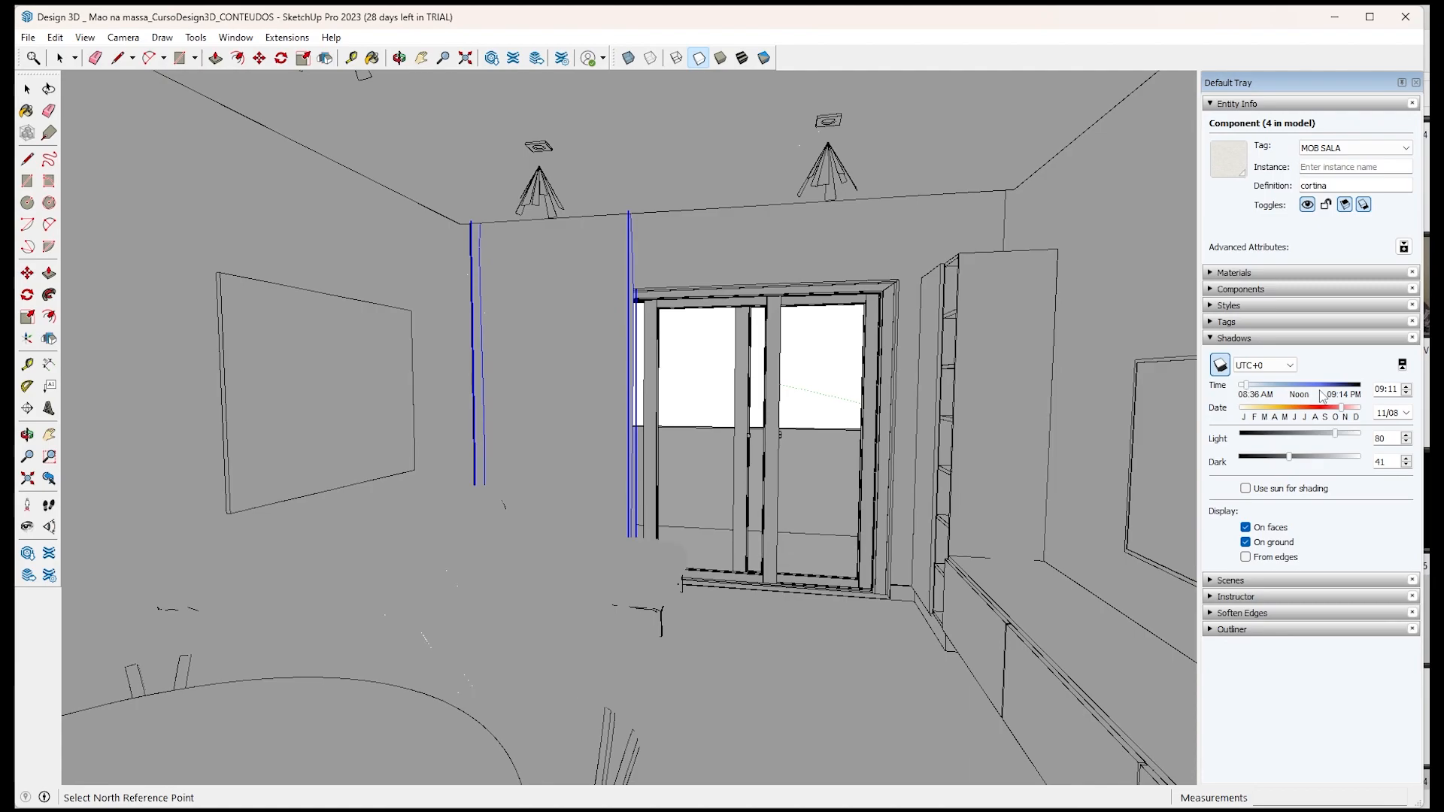
click(1356, 385)
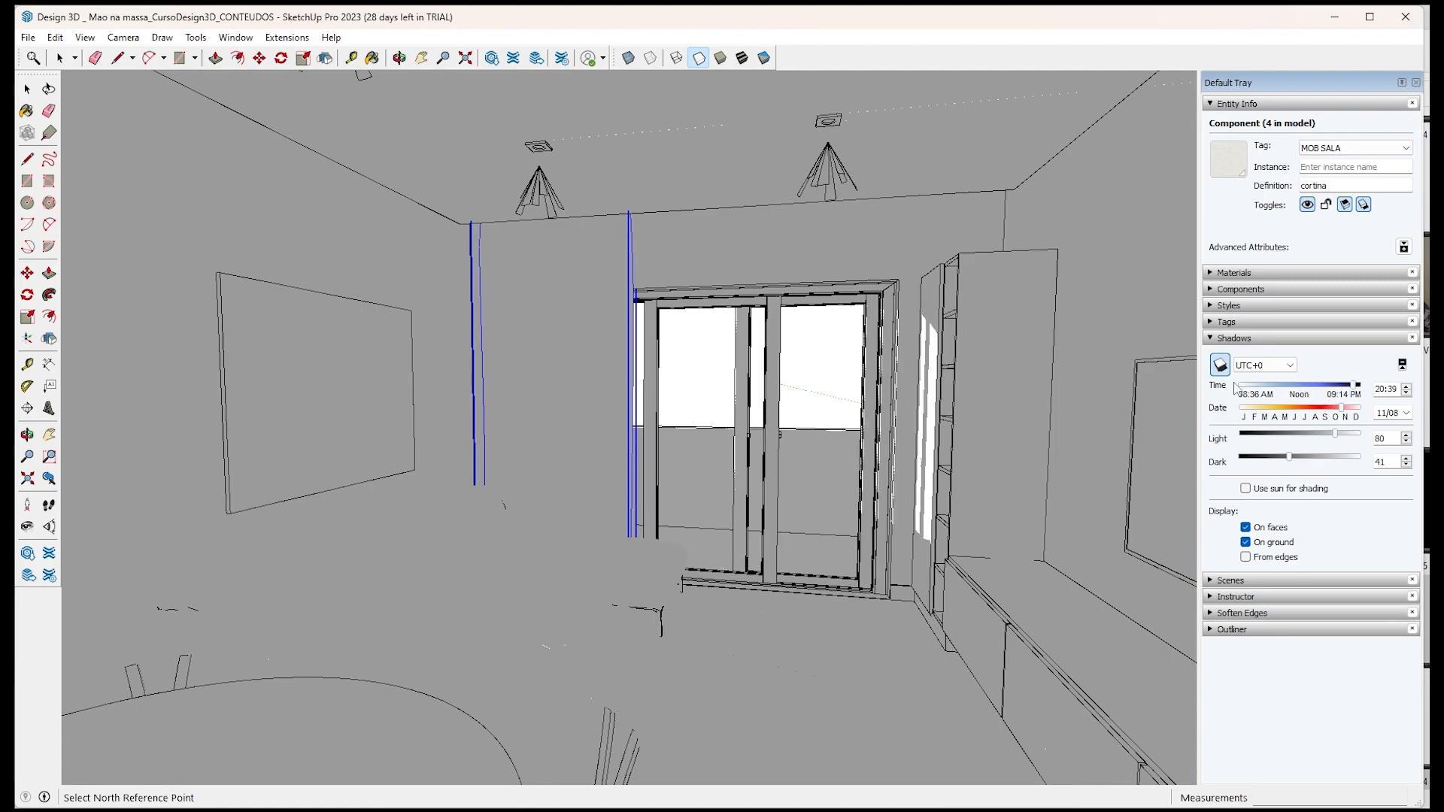
click(1291, 367)
click(1292, 367)
click(1290, 367)
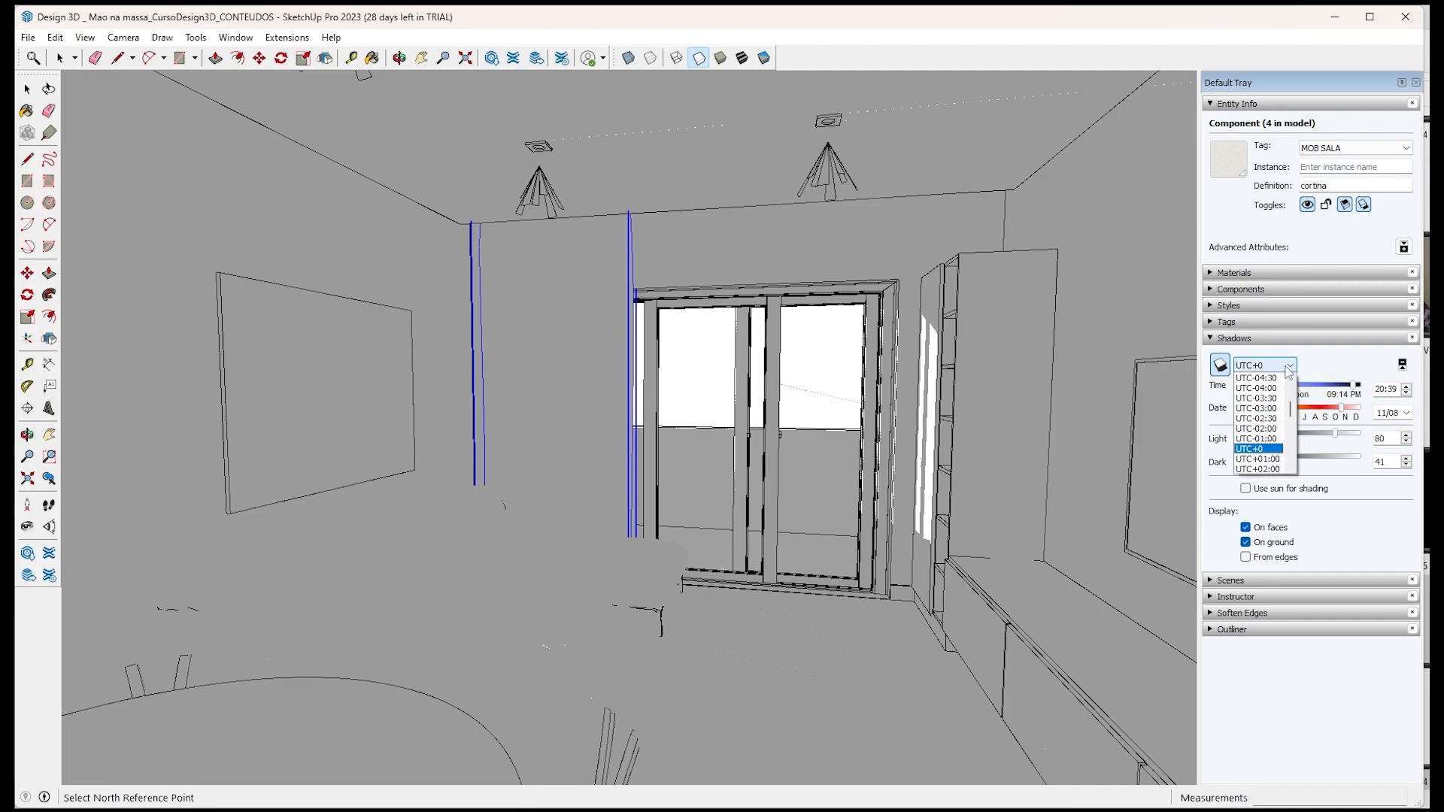
click(1264, 449)
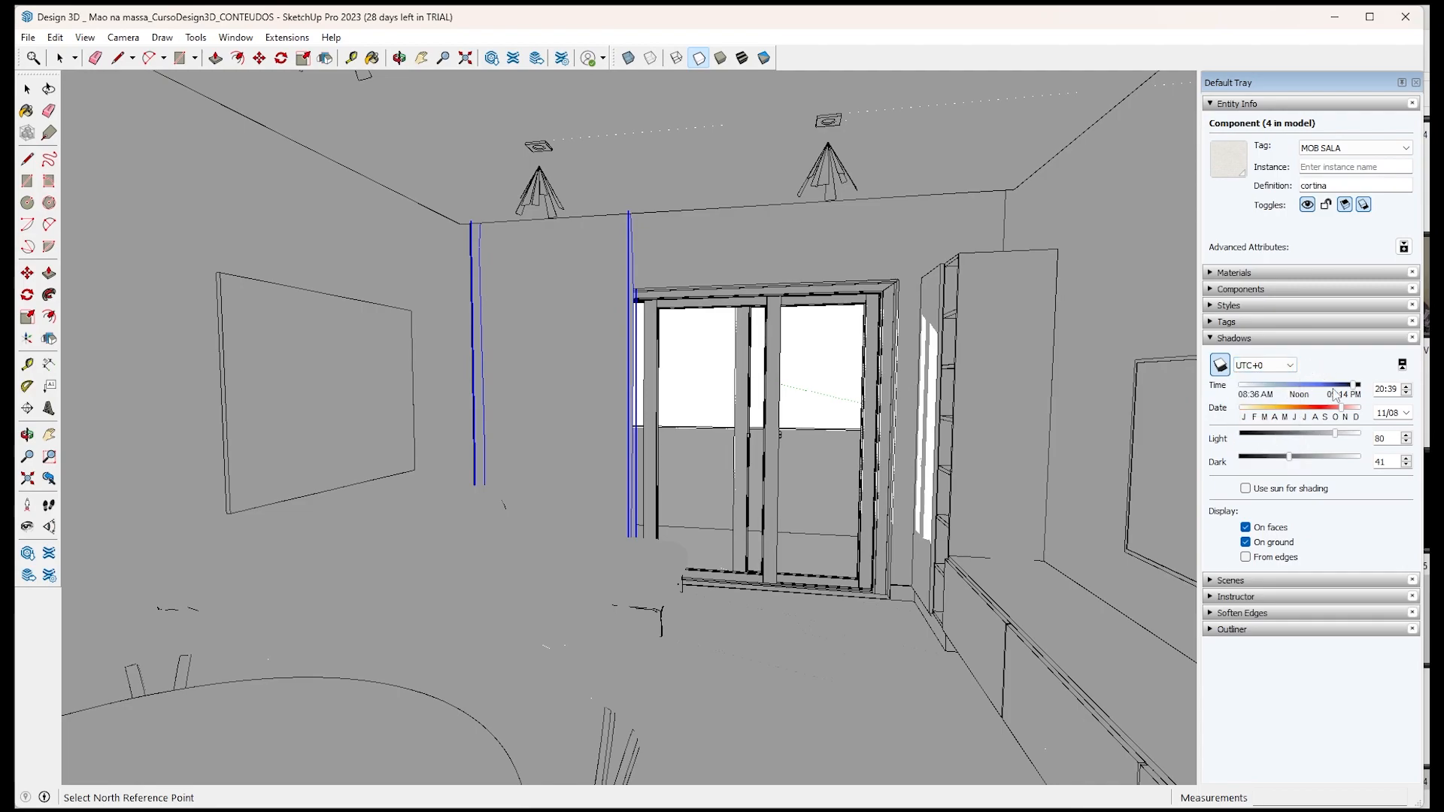
Delete the selected curtain and set the shadow time to 13:12.
drag(1305, 390, 1267, 392)
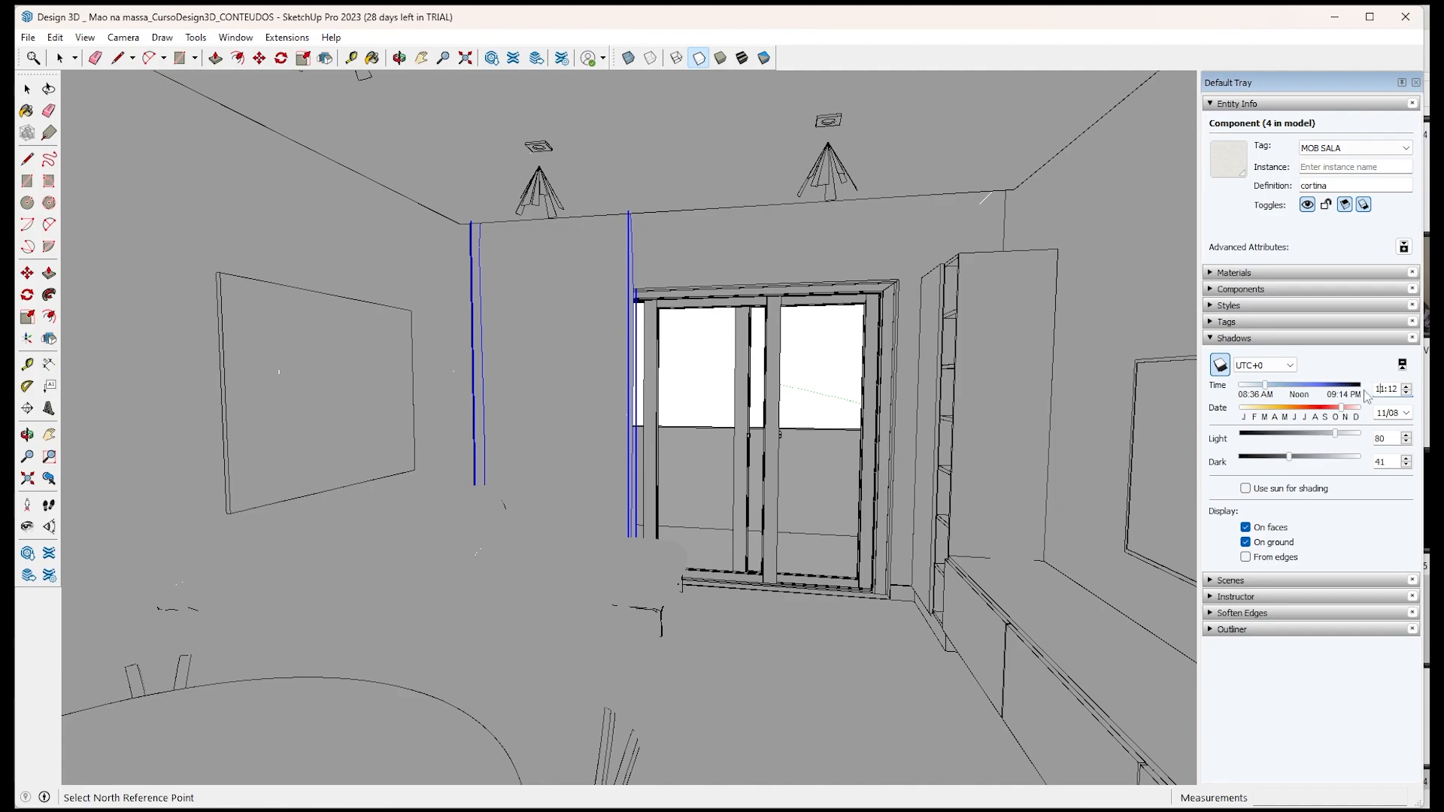
key(Delete)
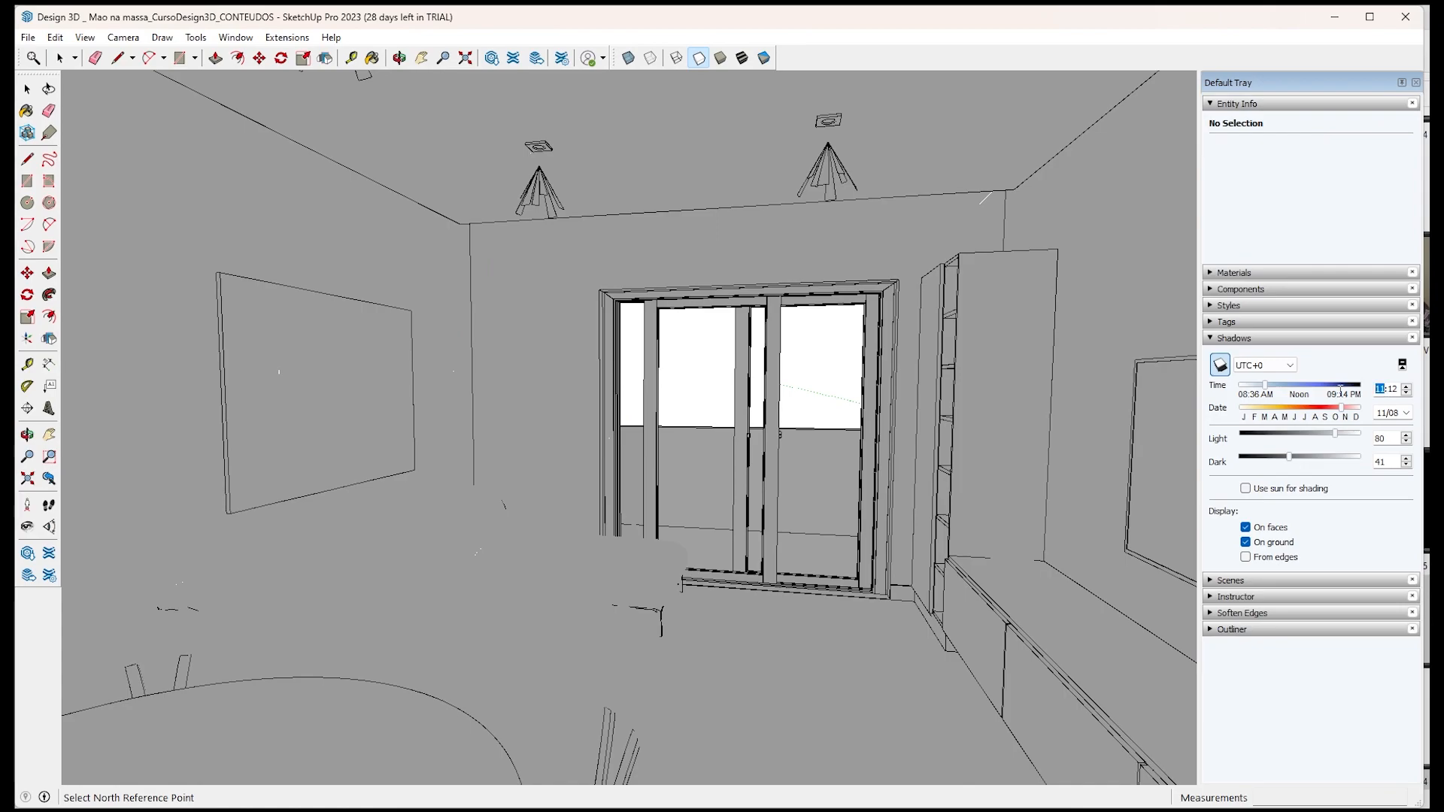
text(0)
click(1406, 391)
click(1406, 393)
Try the shadow dates 01/23 and 02/16 and set the shadow time to 20:00.
click(1249, 408)
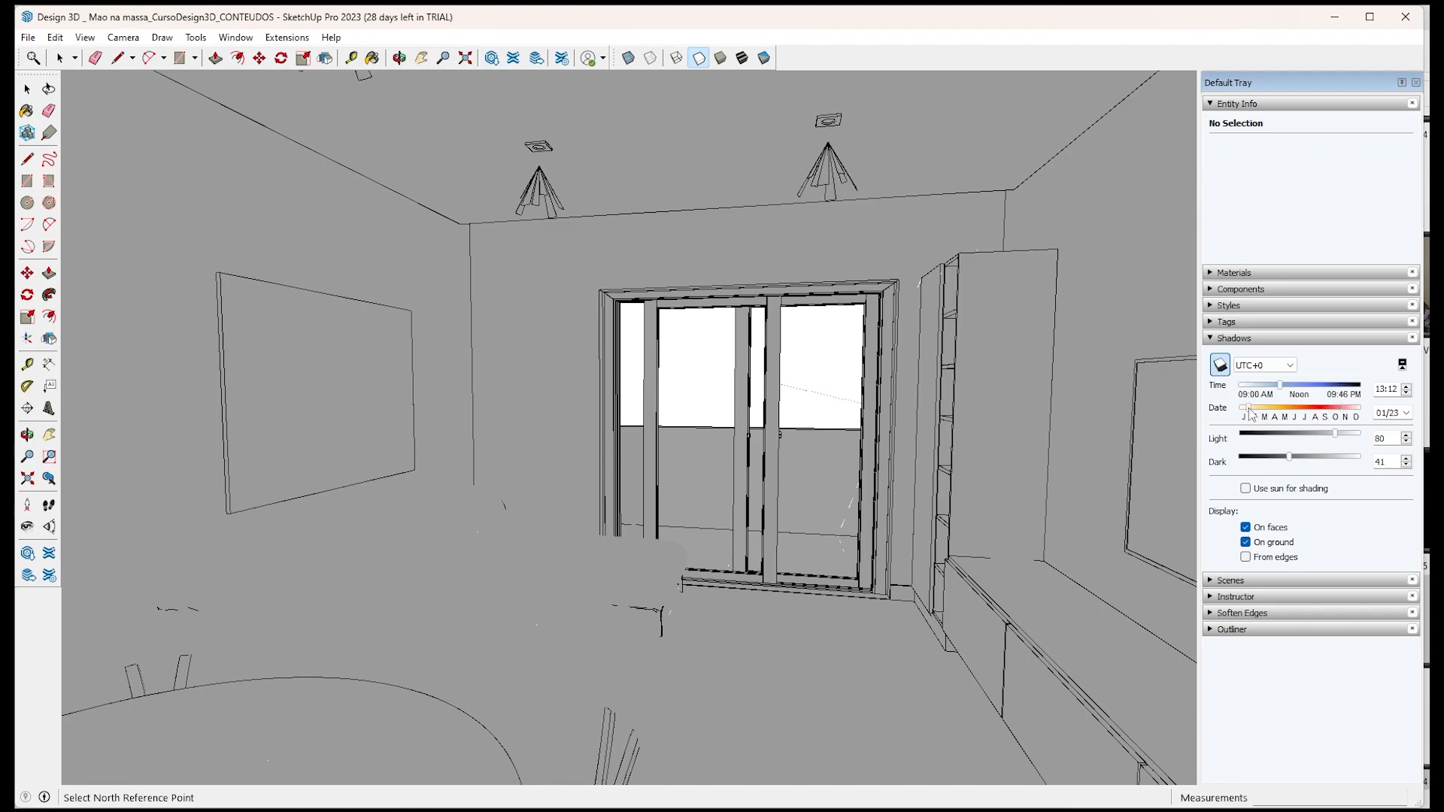
click(1410, 412)
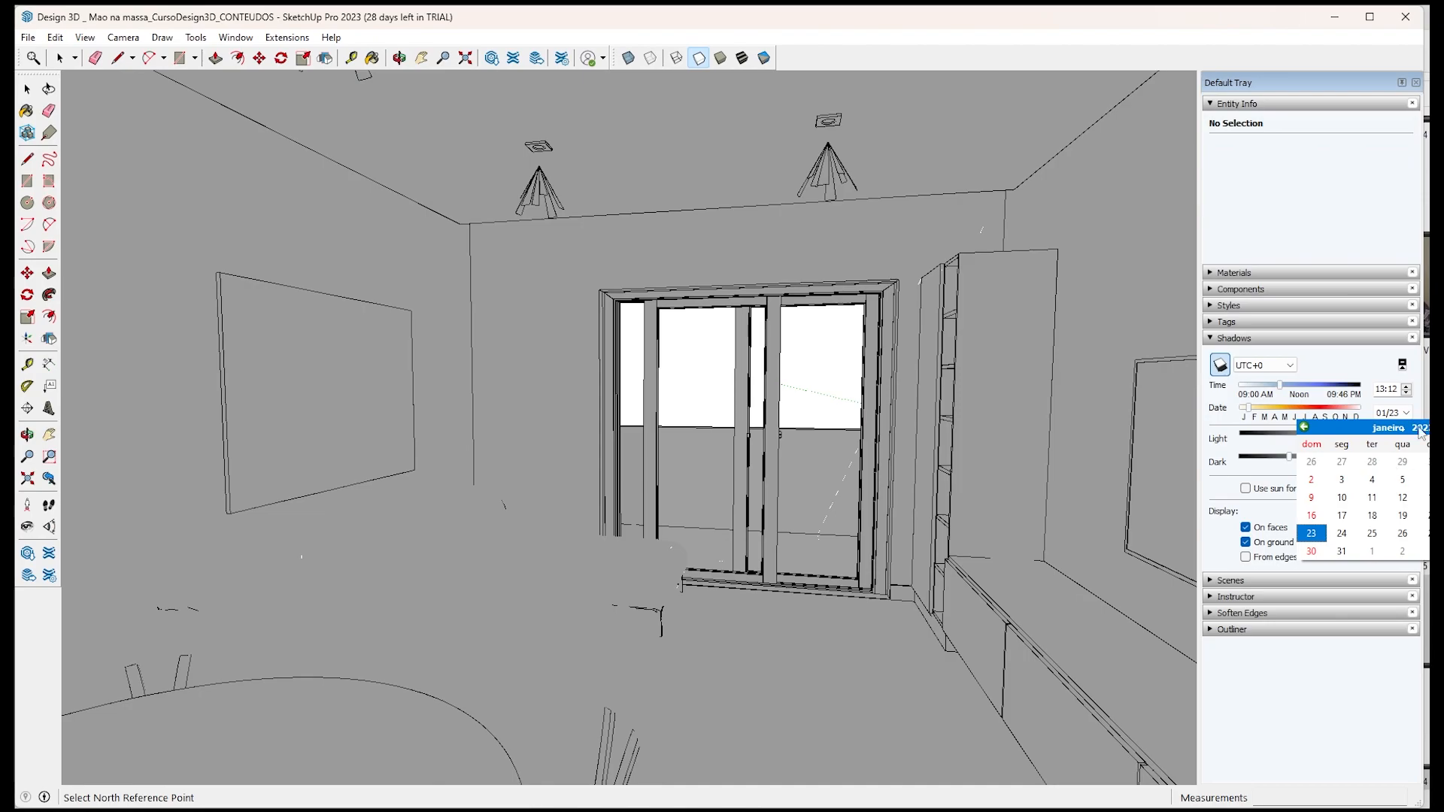
click(1405, 415)
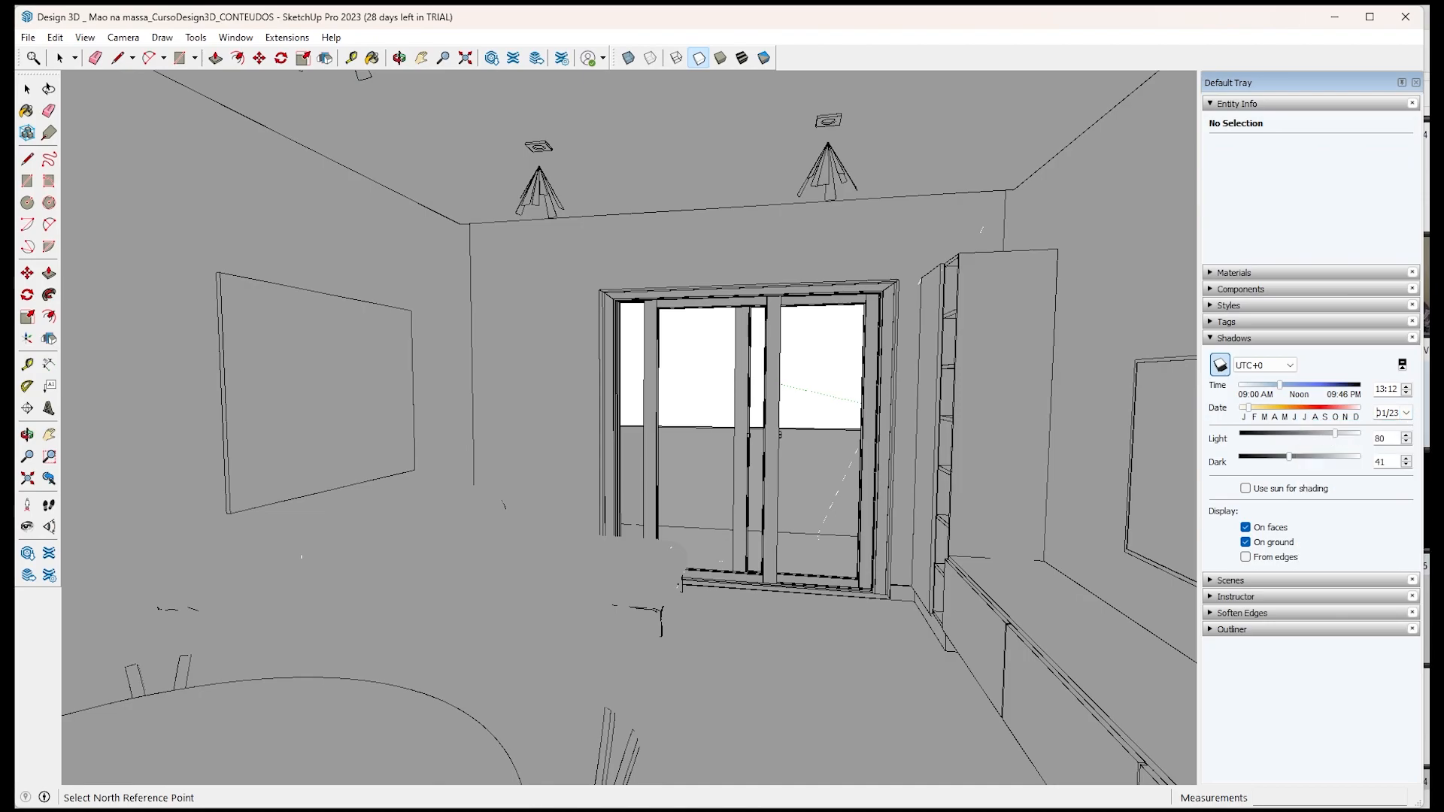
click(1405, 415)
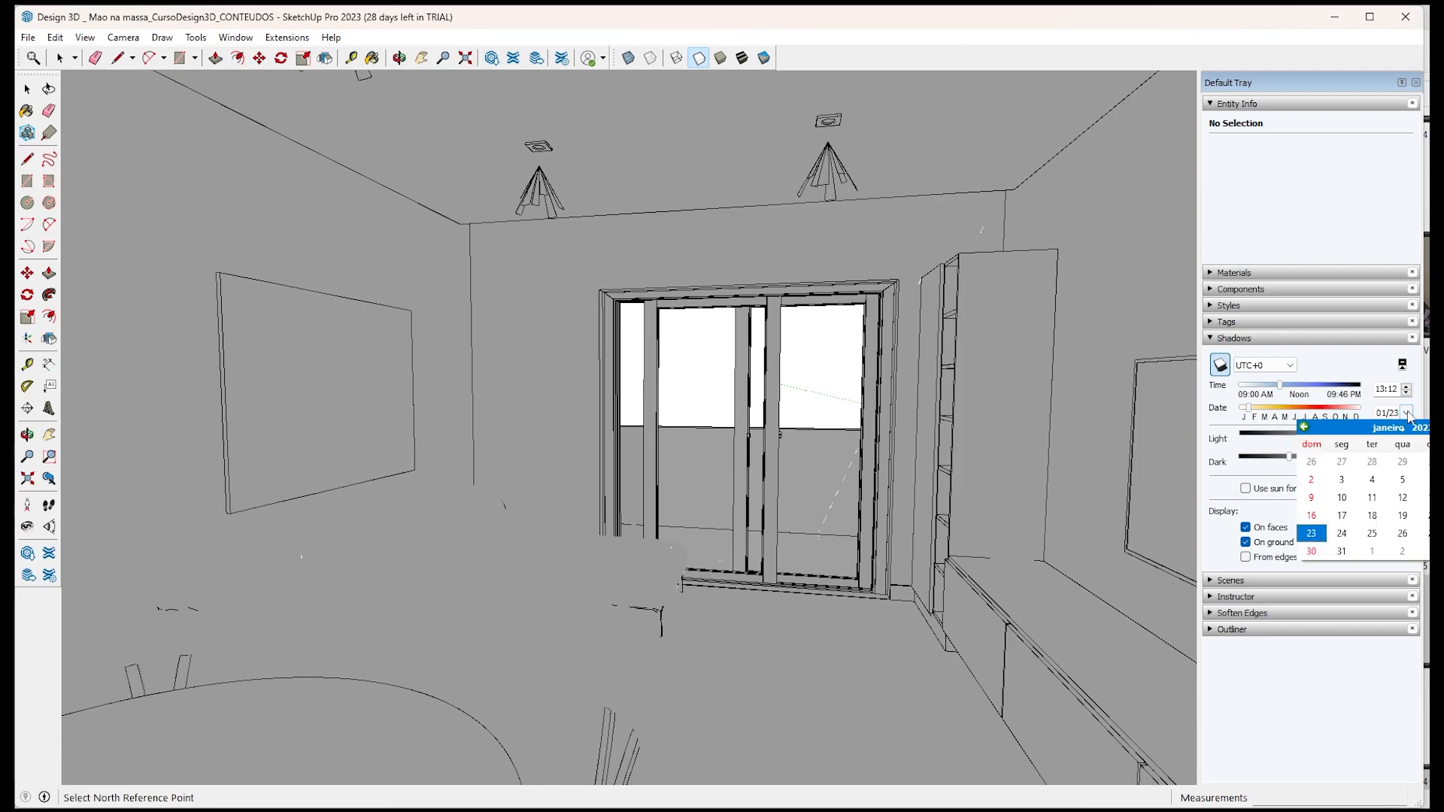
click(1373, 508)
drag(1244, 408, 1341, 386)
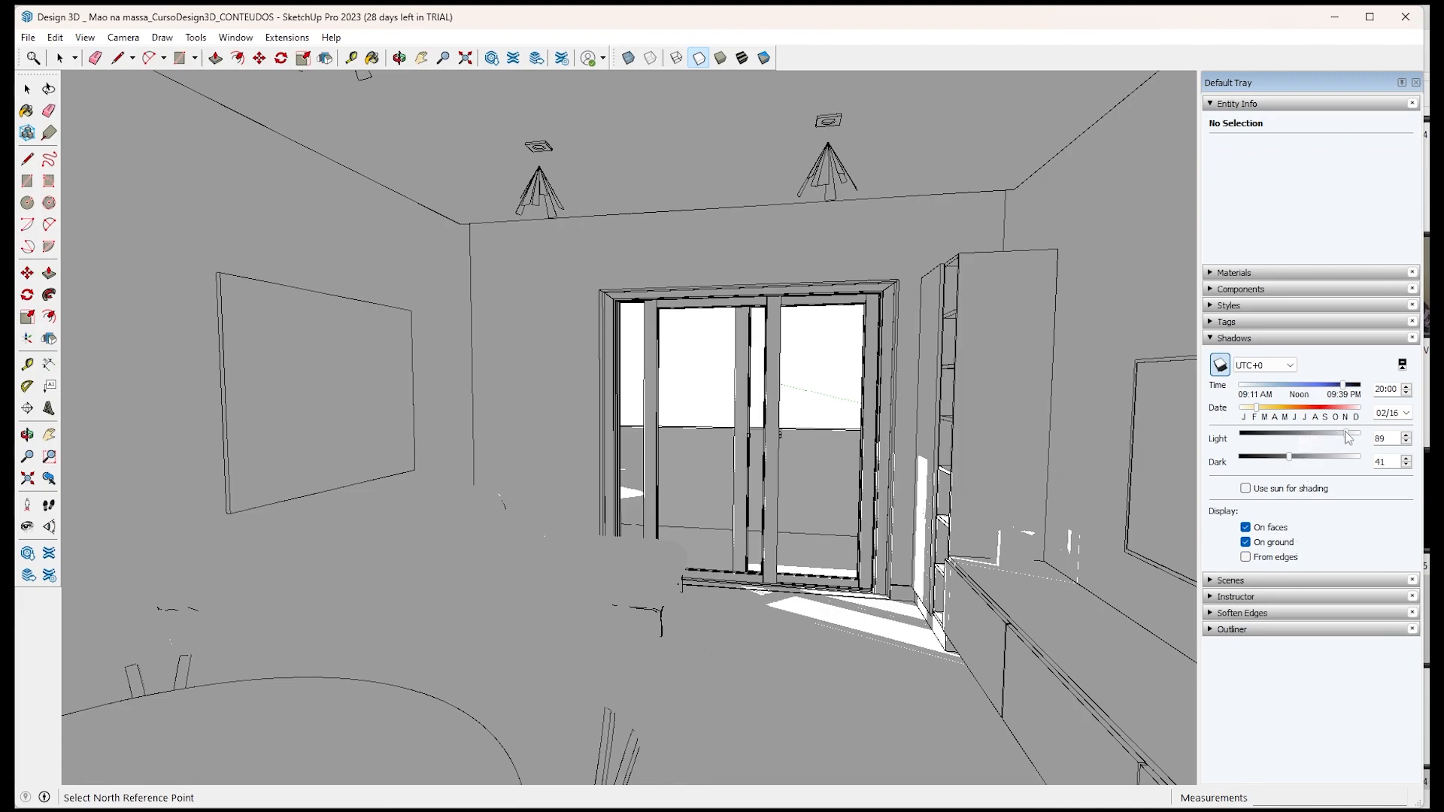
Display the model shaded with textures and set the shadow light to 100 and dark to 46.
click(1267, 457)
drag(1267, 456, 1317, 436)
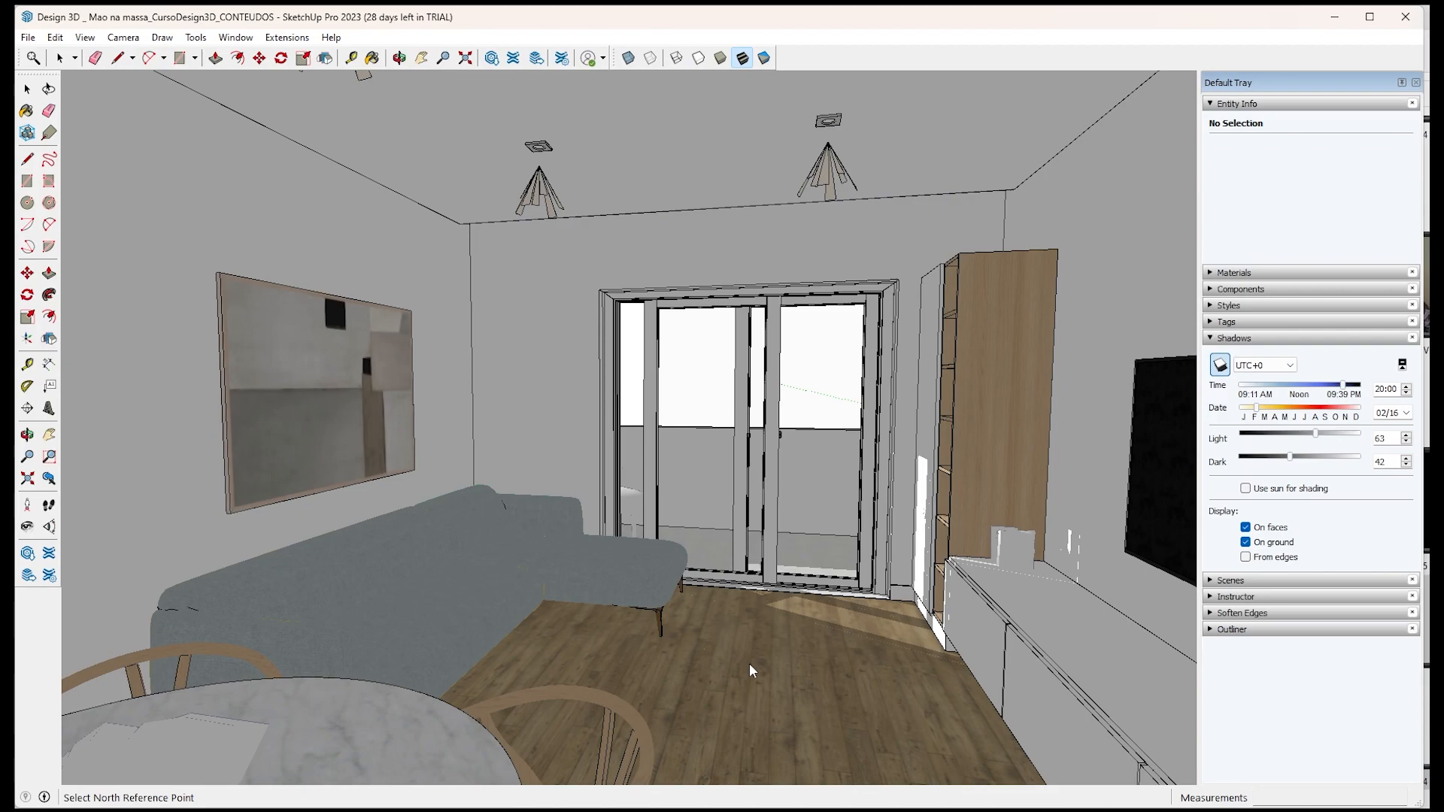
mouse_move(1293, 457)
mouse_down()
mouse_move(1320, 457)
mouse_move(1272, 460)
mouse_move(1327, 440)
mouse_move(1402, 451)
mouse_up()
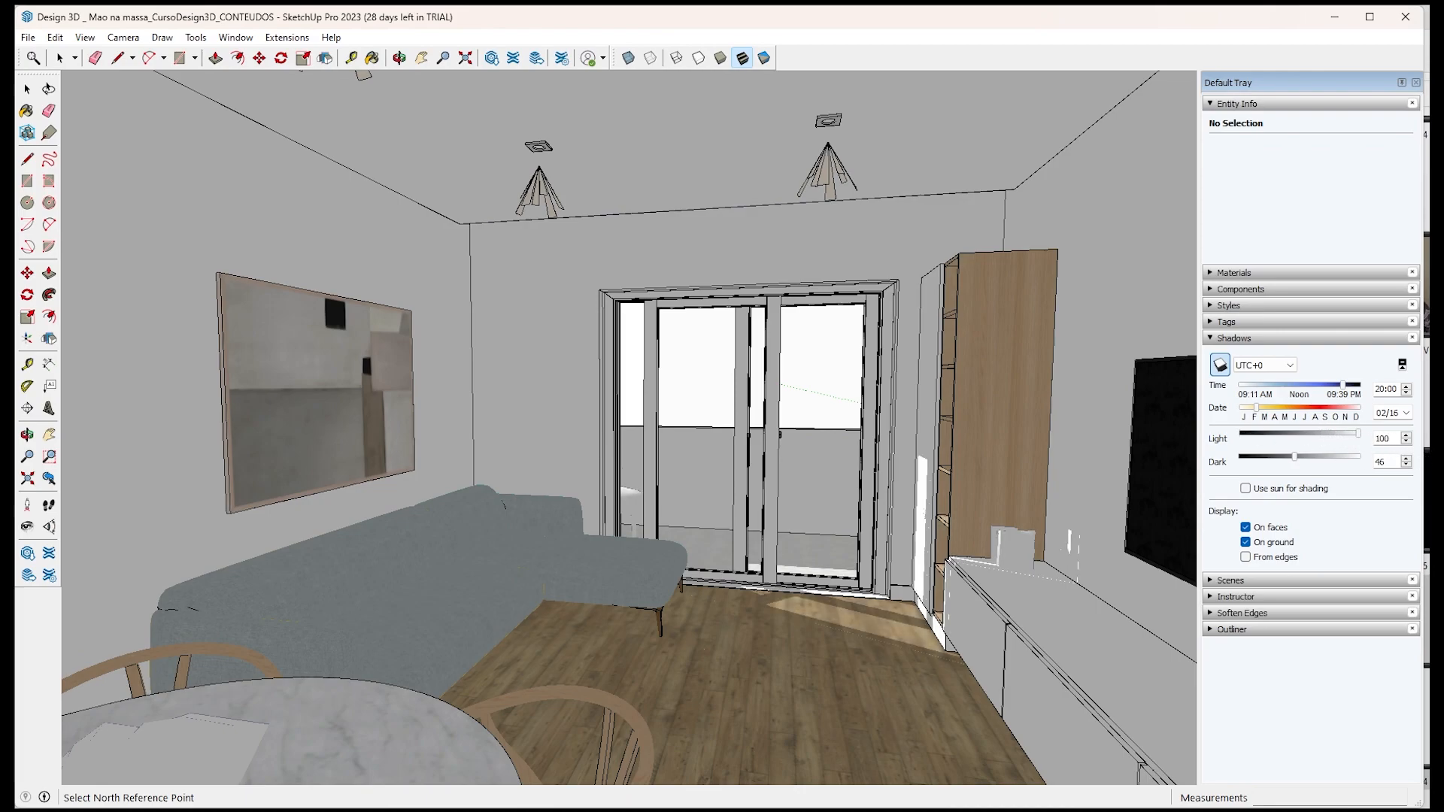
Set the shadow date to 02/04 and the time to 10:01, and turn the shadows off.
drag(1256, 412, 1251, 414)
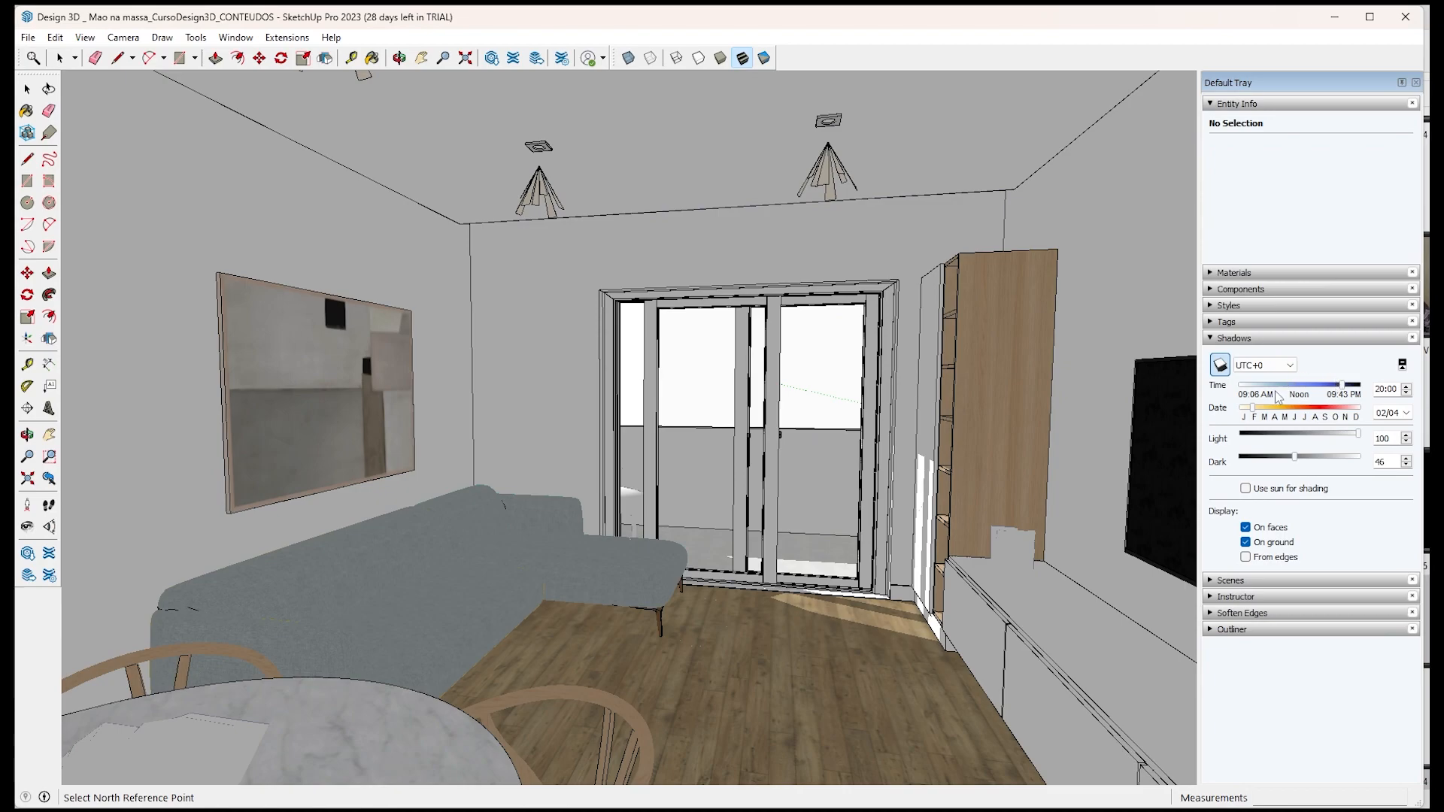
drag(1342, 385, 1249, 388)
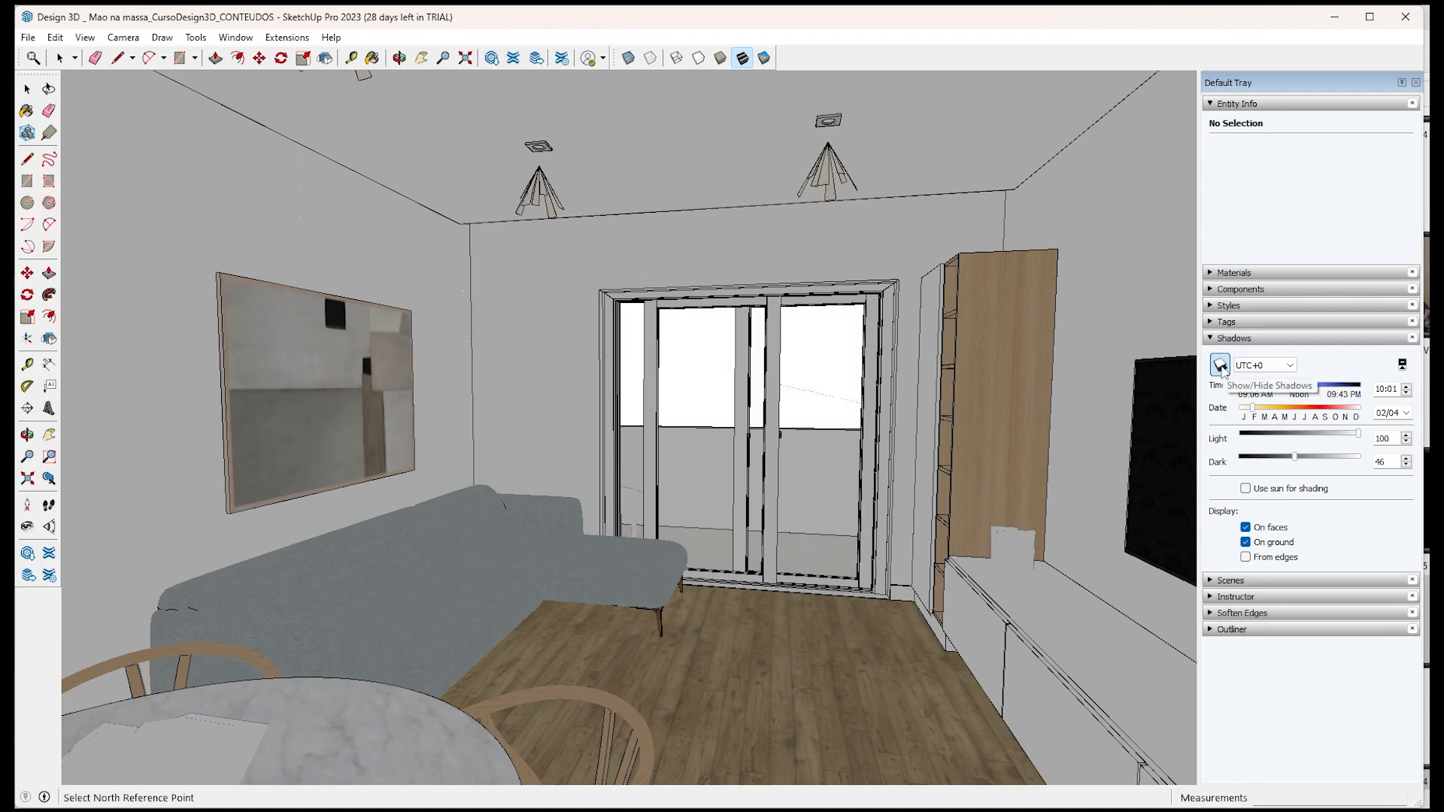
click(1220, 365)
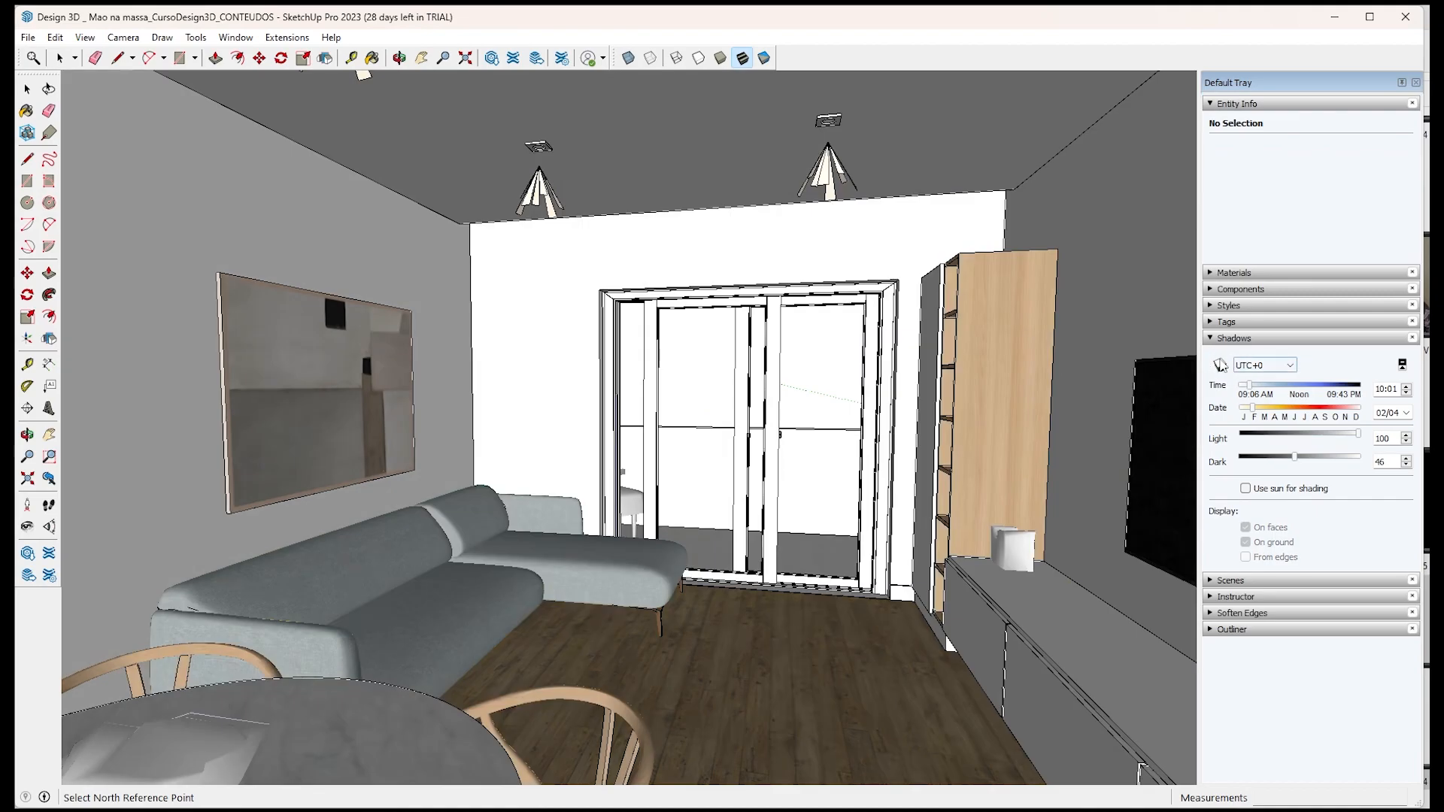
middle_drag(903, 608, 899, 624)
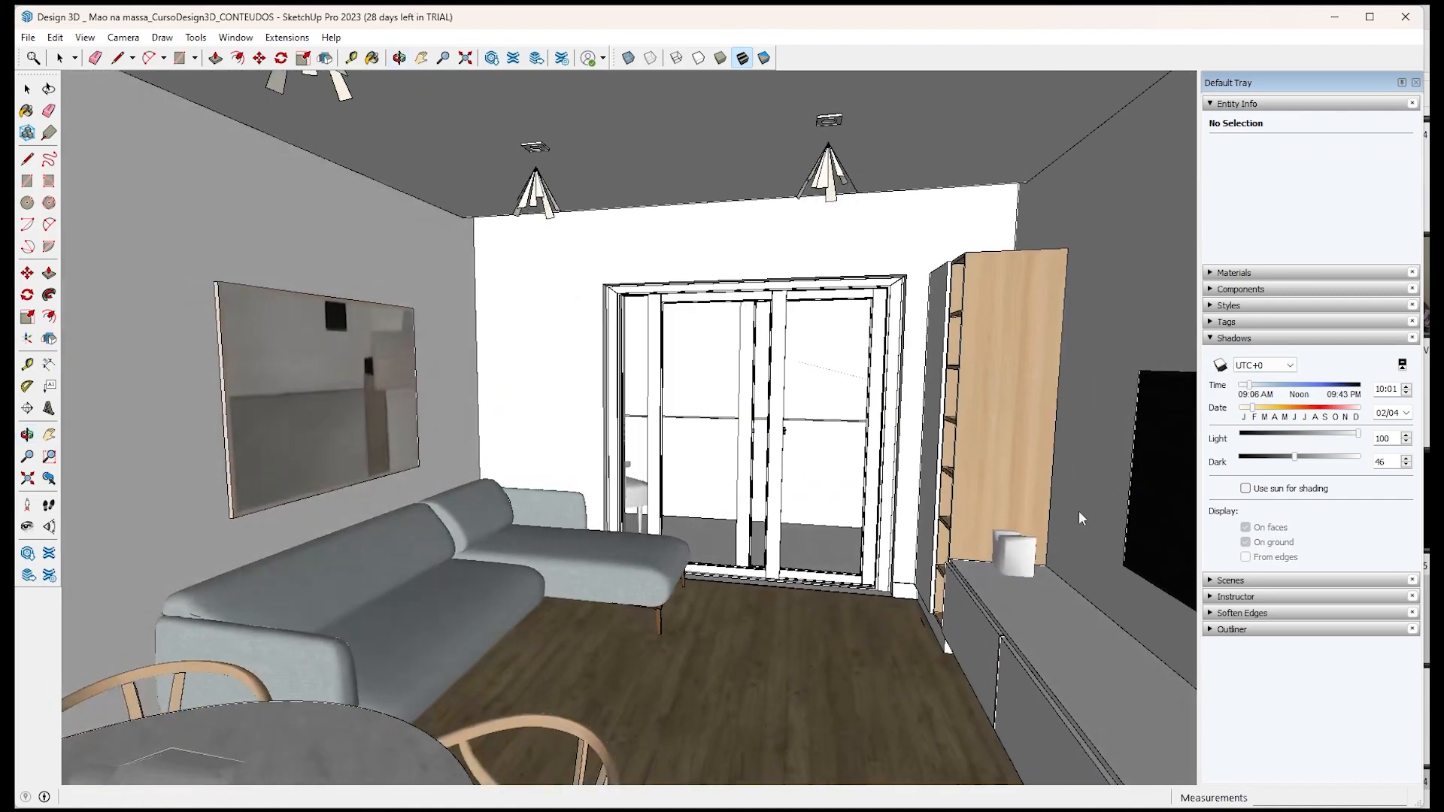
Replace the shadow settings with the scene list and activate the 2D_Planta Baixa Layout scene.
click(1234, 338)
click(1232, 355)
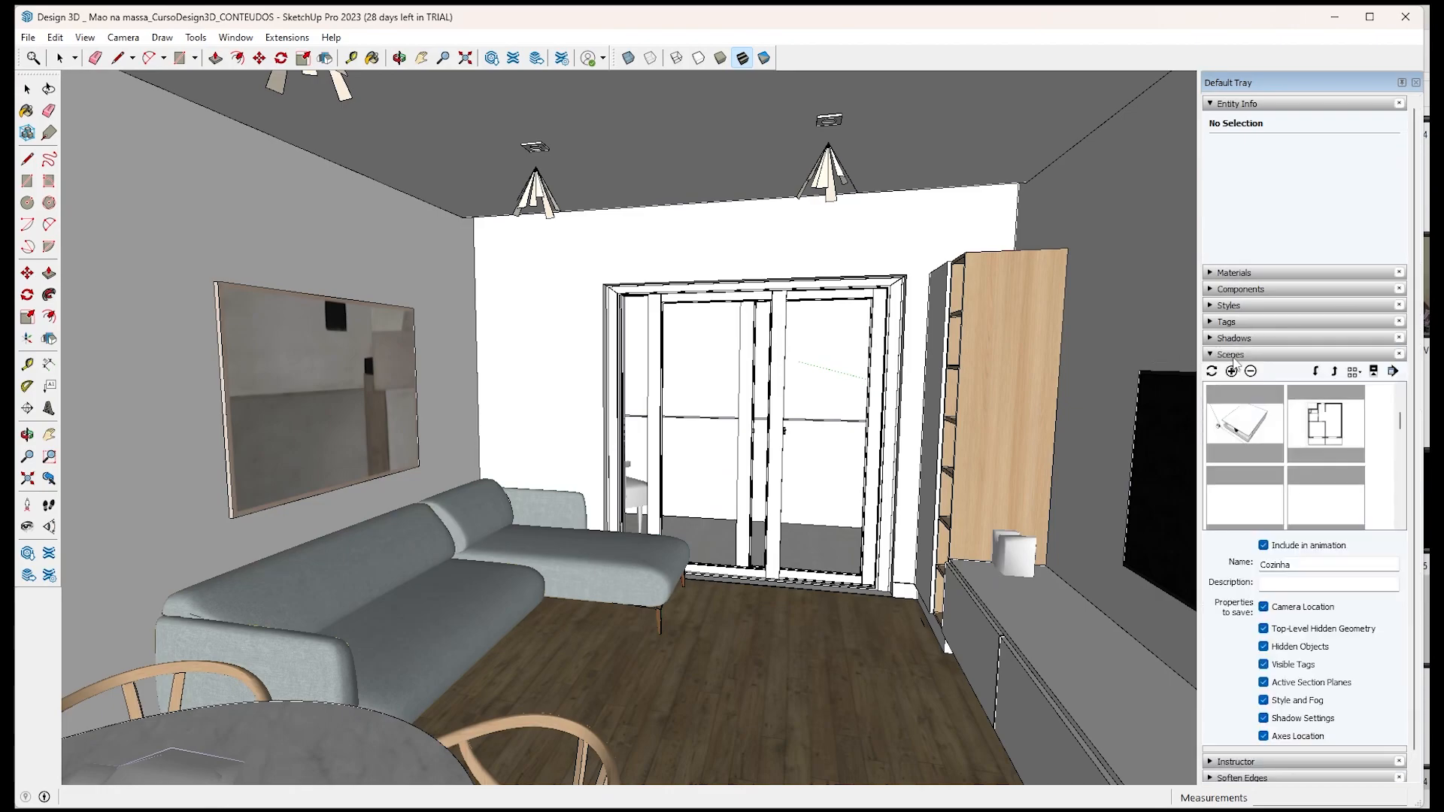
mouse_move(1399, 420)
mouse_down()
mouse_move(1401, 489)
mouse_move(1407, 410)
mouse_up()
click(1318, 440)
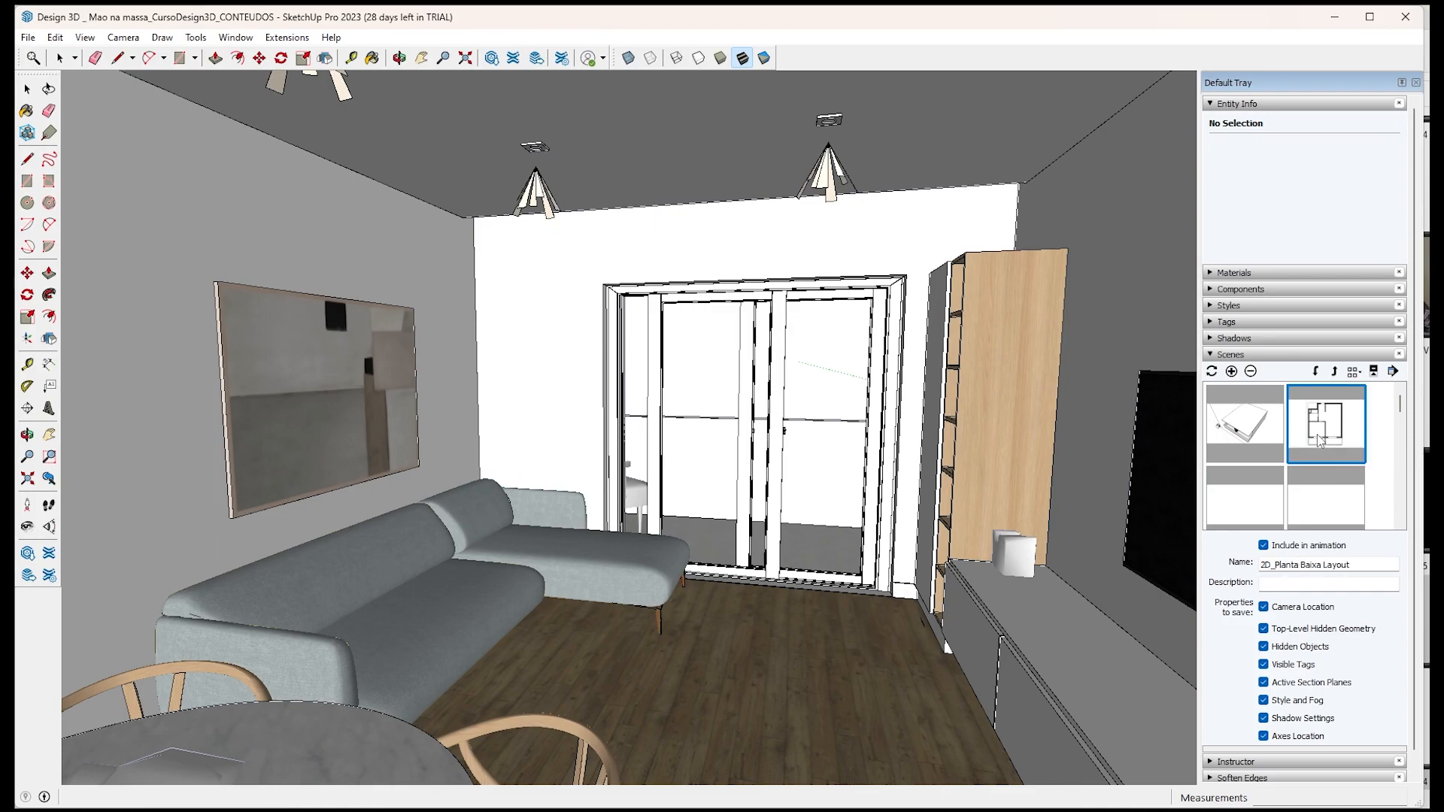
double_click(1318, 439)
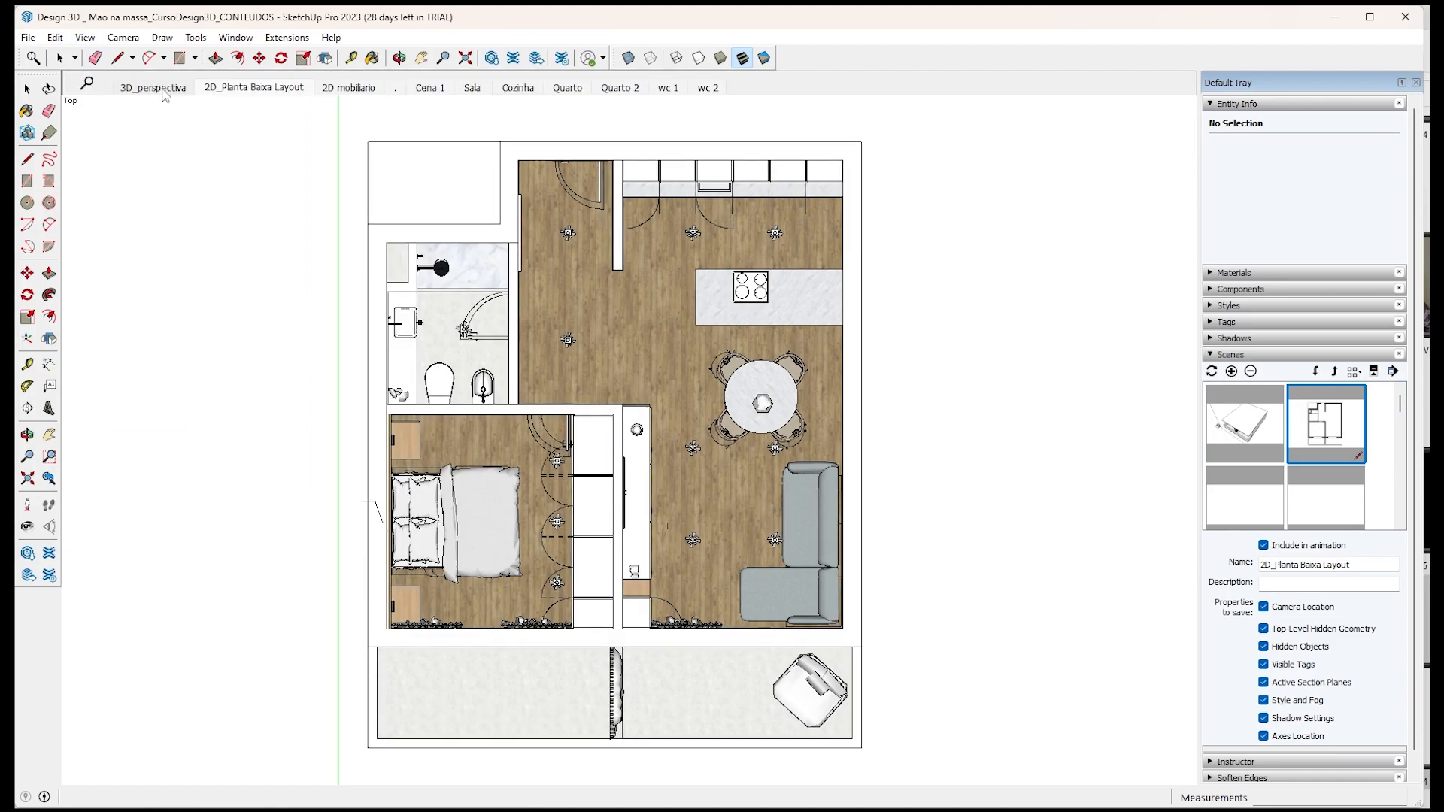
View the scenes 3D_perspectiva, 2D_Planta Baixa Layout, 2D mobiliario, Cena 1, Sala, Cozinha and Quarto.
click(161, 88)
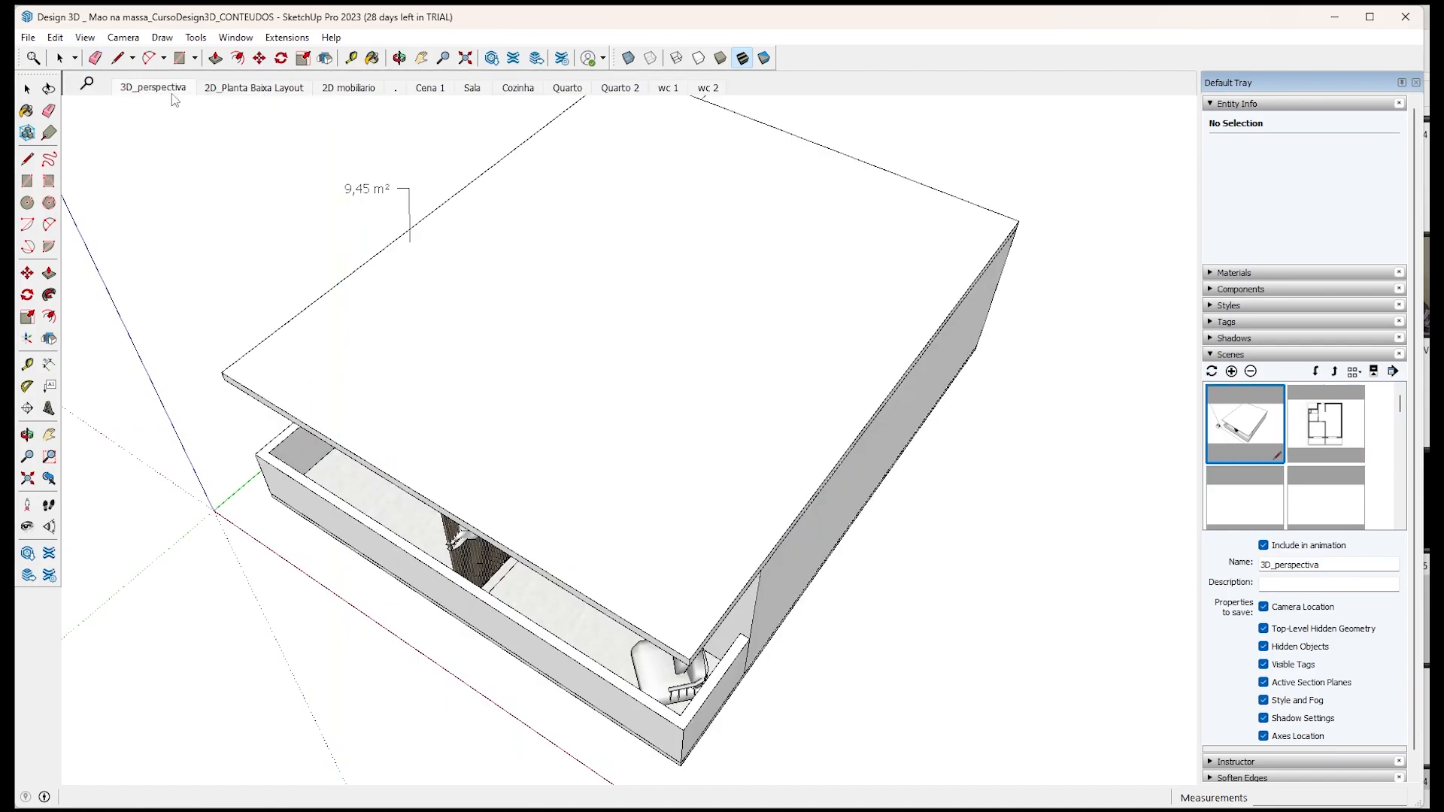
click(247, 91)
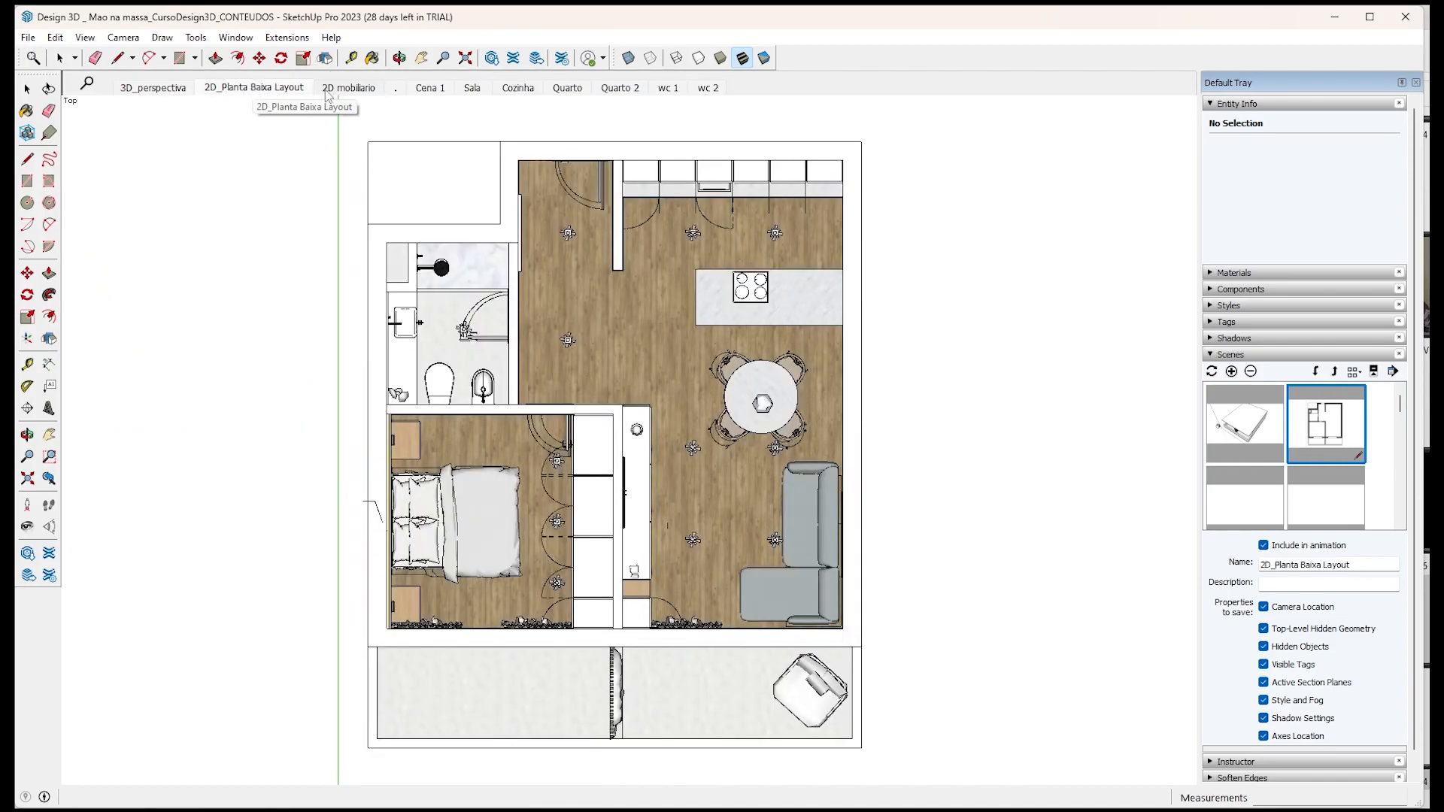
click(359, 94)
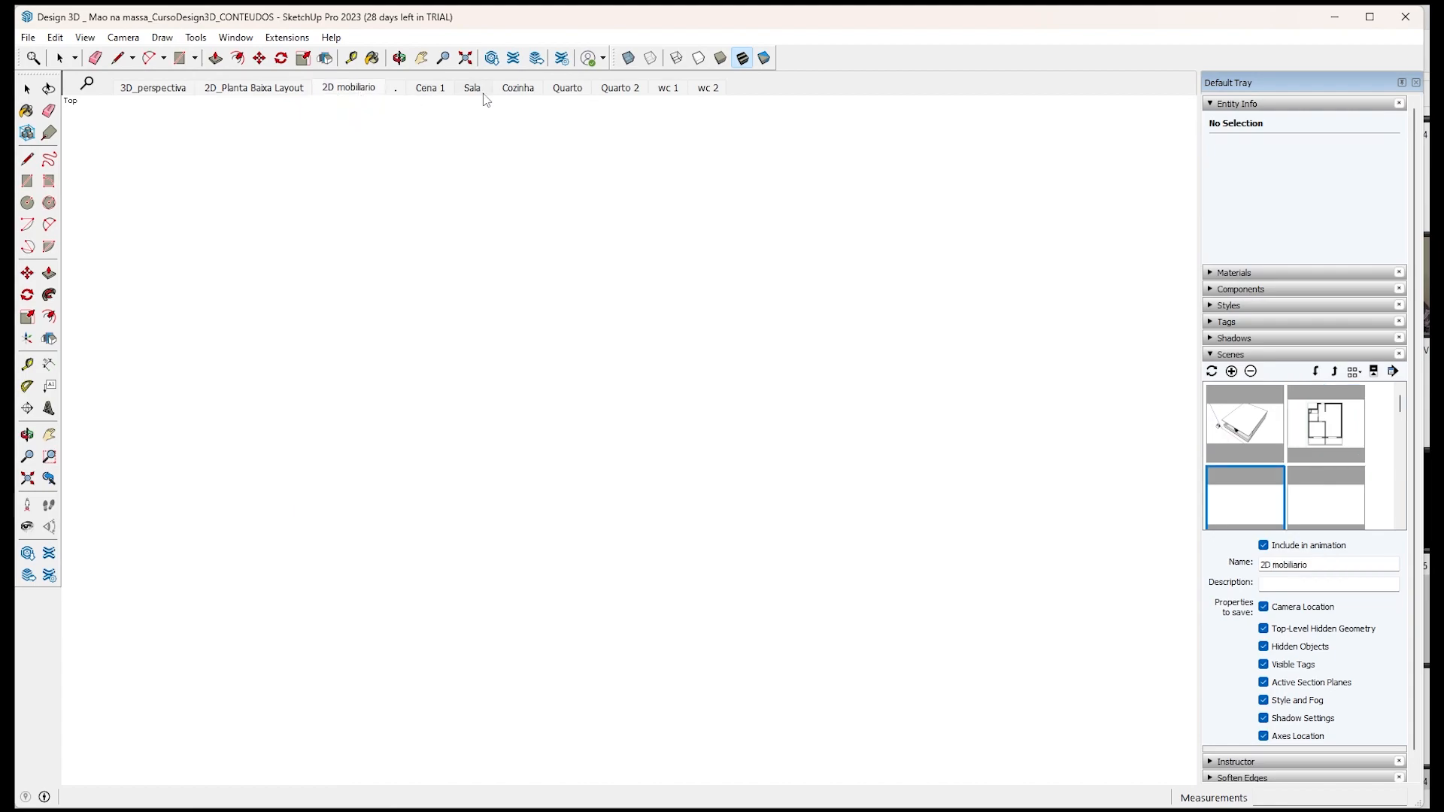
click(426, 92)
click(473, 91)
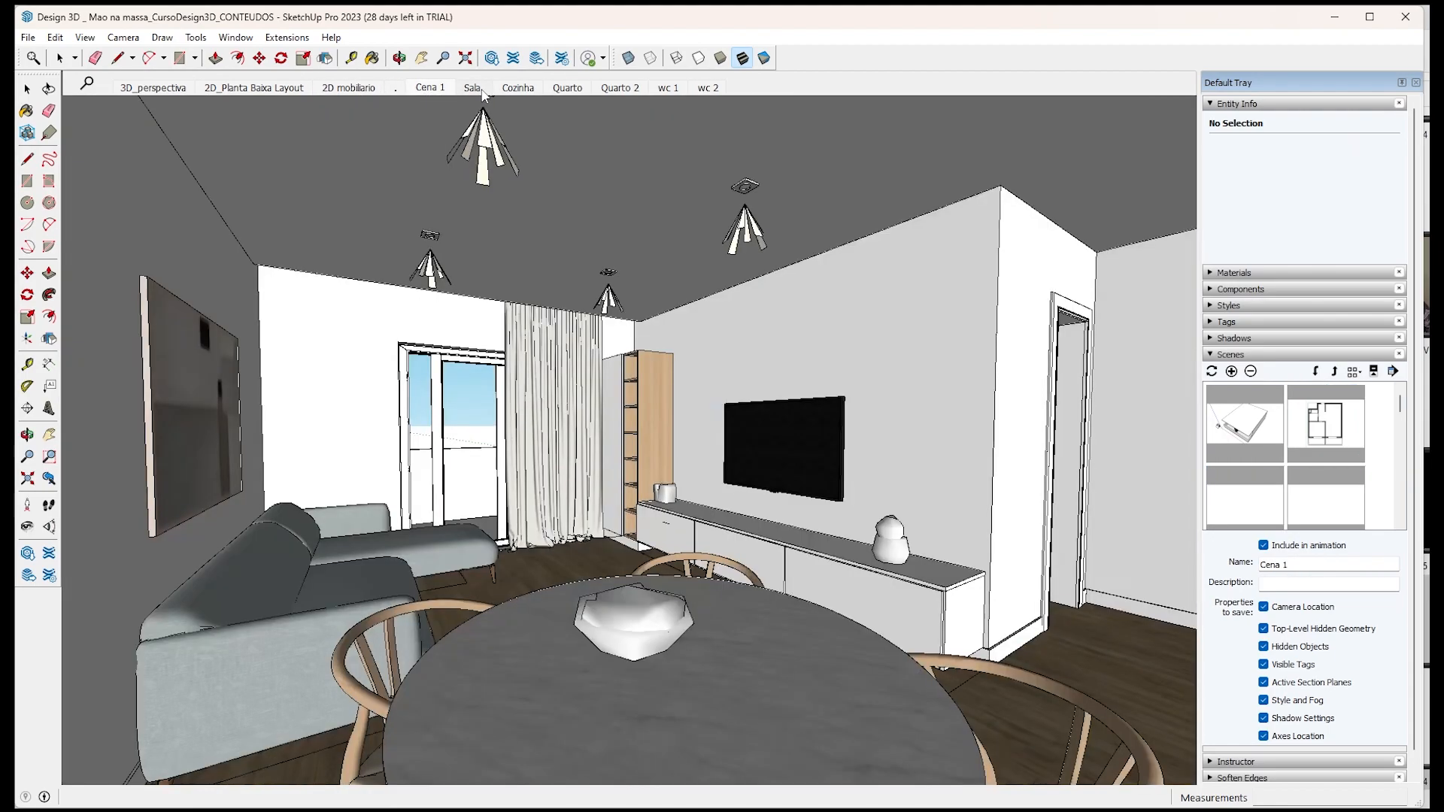
click(515, 90)
click(568, 89)
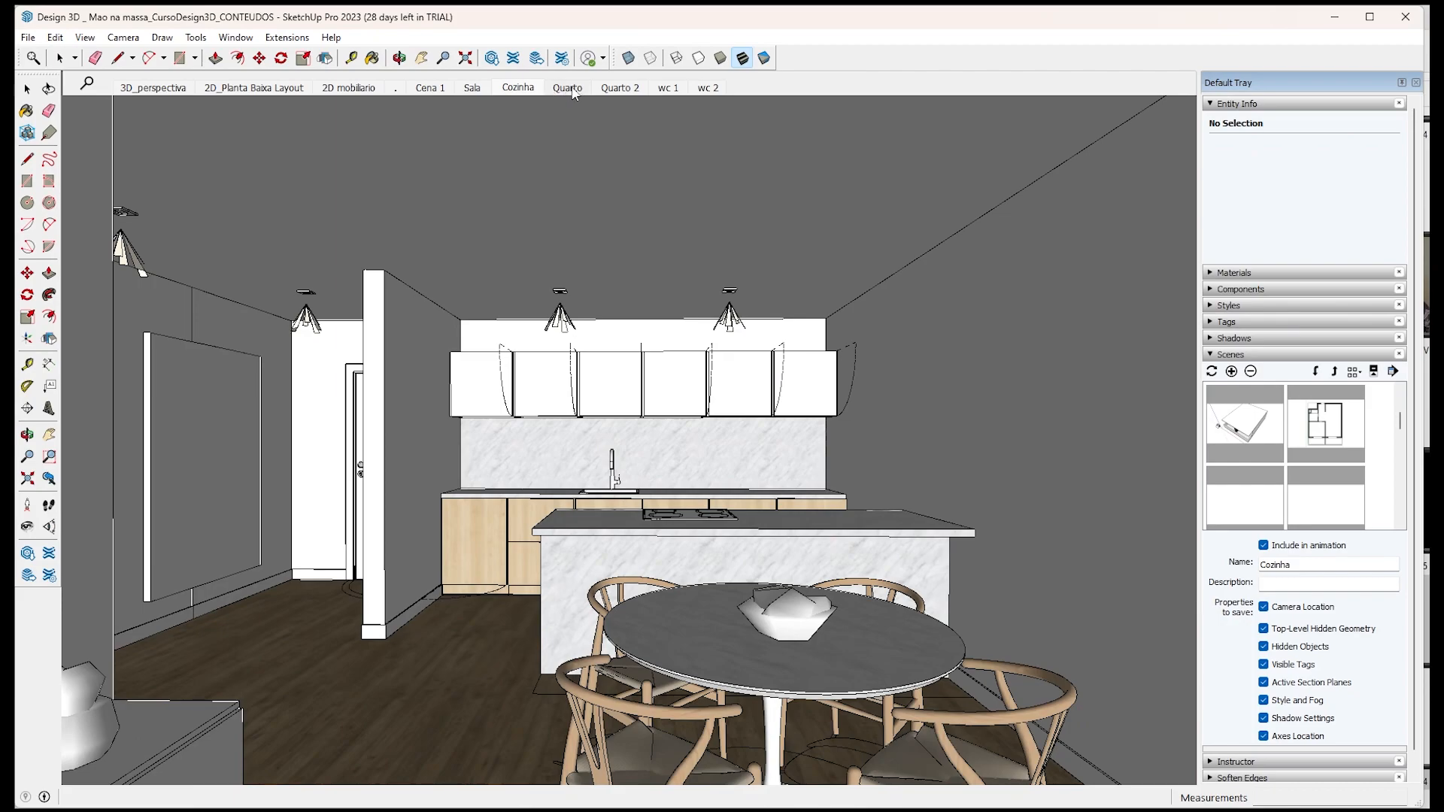
View the scenes Quarto 2, wc 1 and wc 2.
click(620, 89)
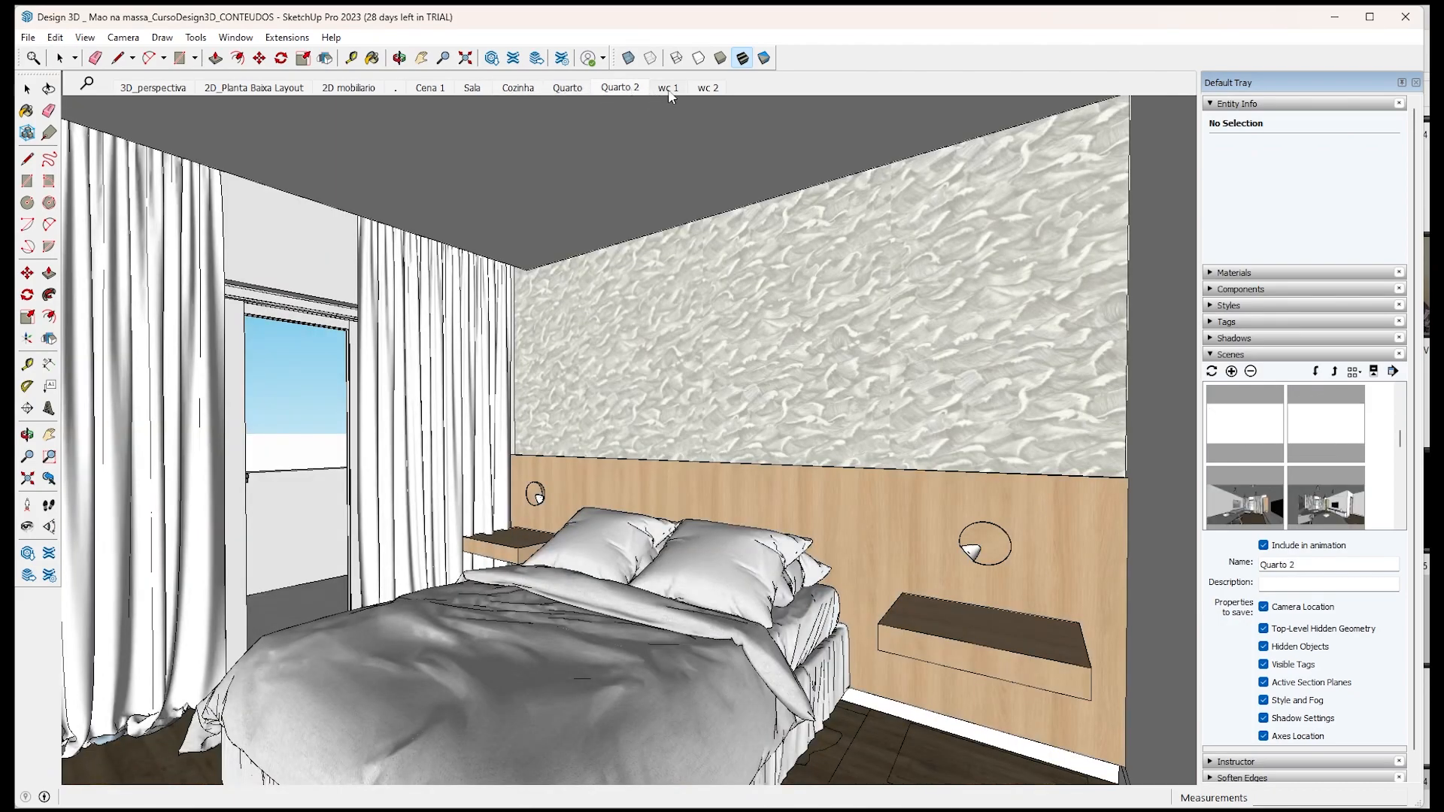
click(669, 90)
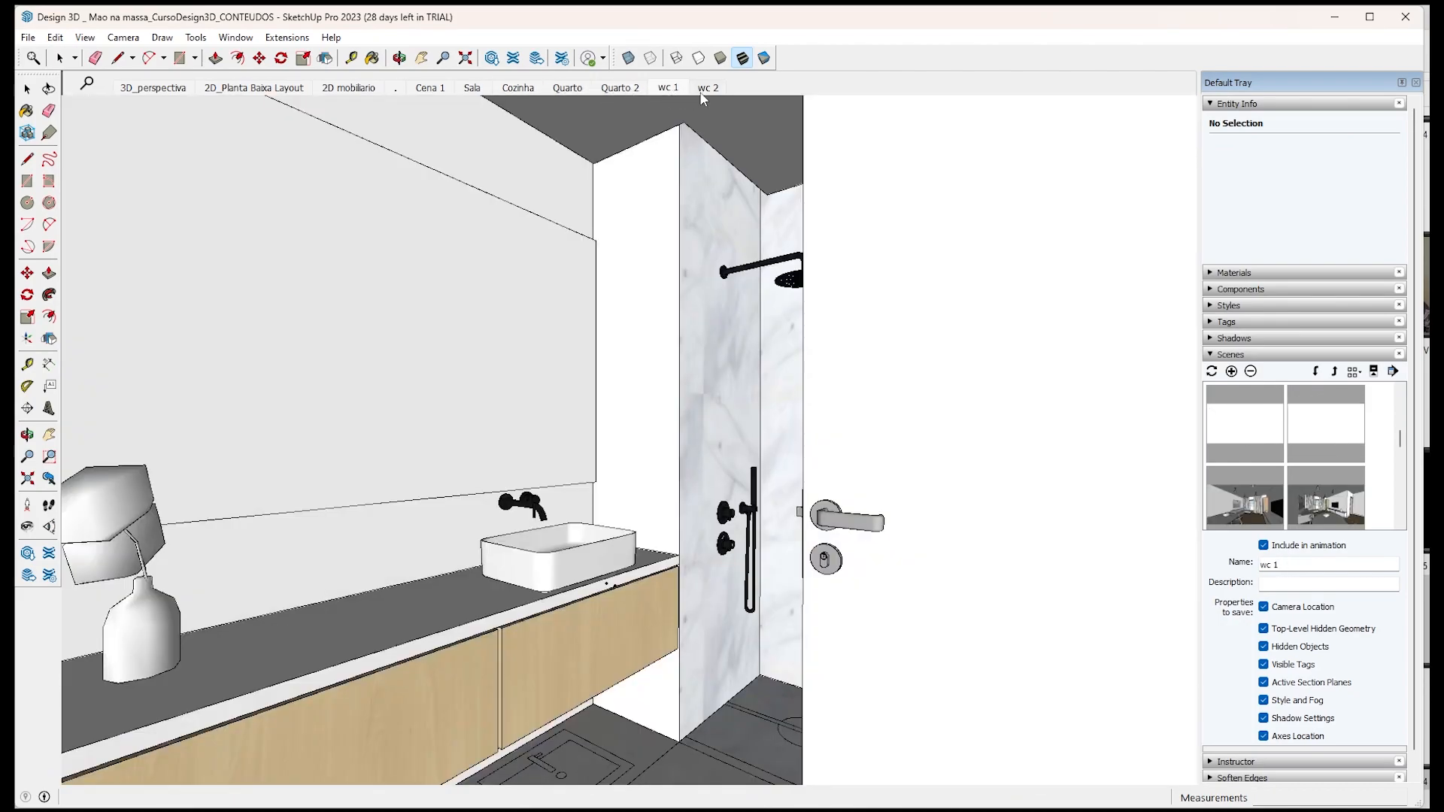
click(705, 89)
Starting from the 2D_Planta Baixa Layout scene, orbit to a perspective of the open apartment and save it as a new scene.
click(263, 90)
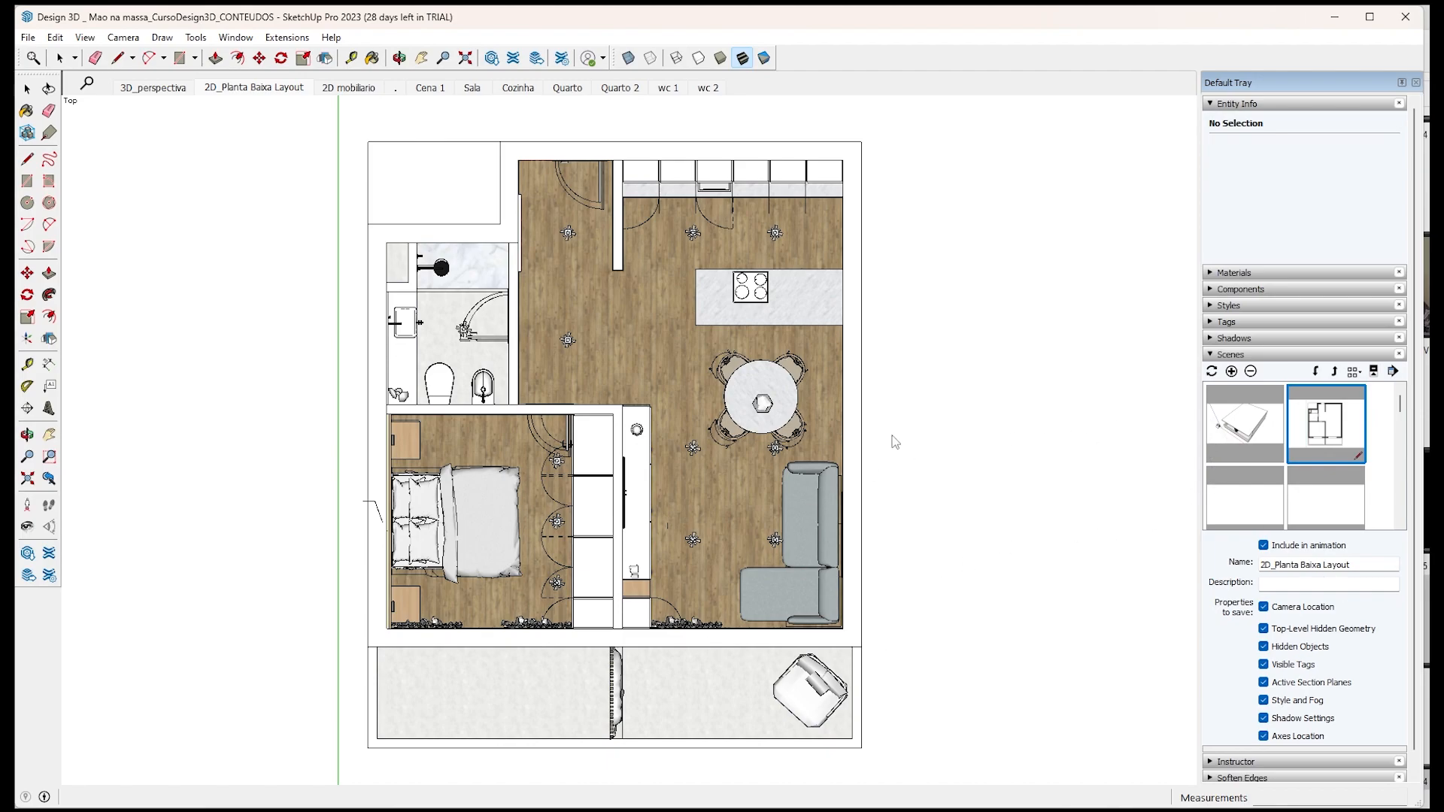
middle_drag(967, 656, 532, 493)
scroll(668, 378, down, 5)
middle_drag(783, 651, 761, 468)
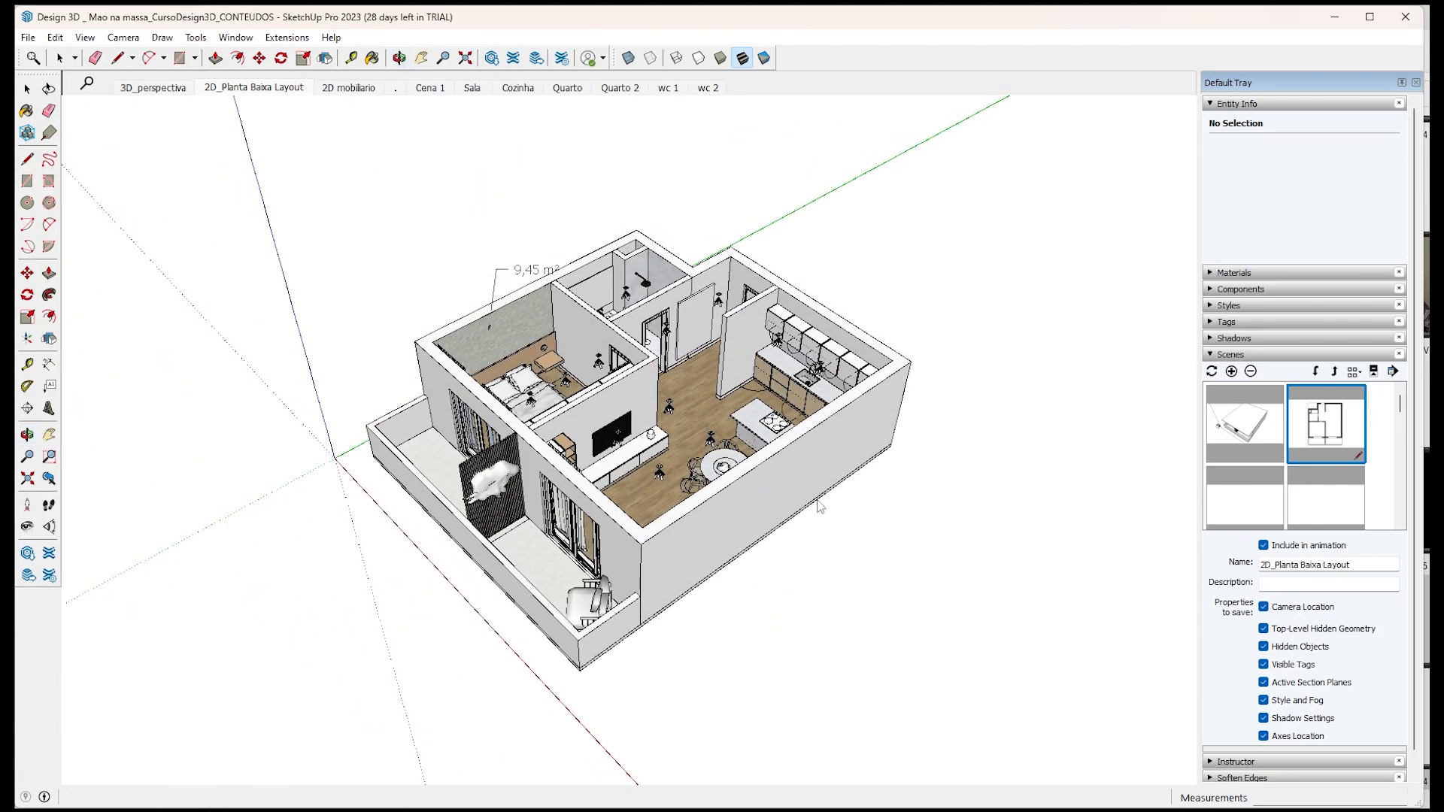
scroll(555, 445, up, 2)
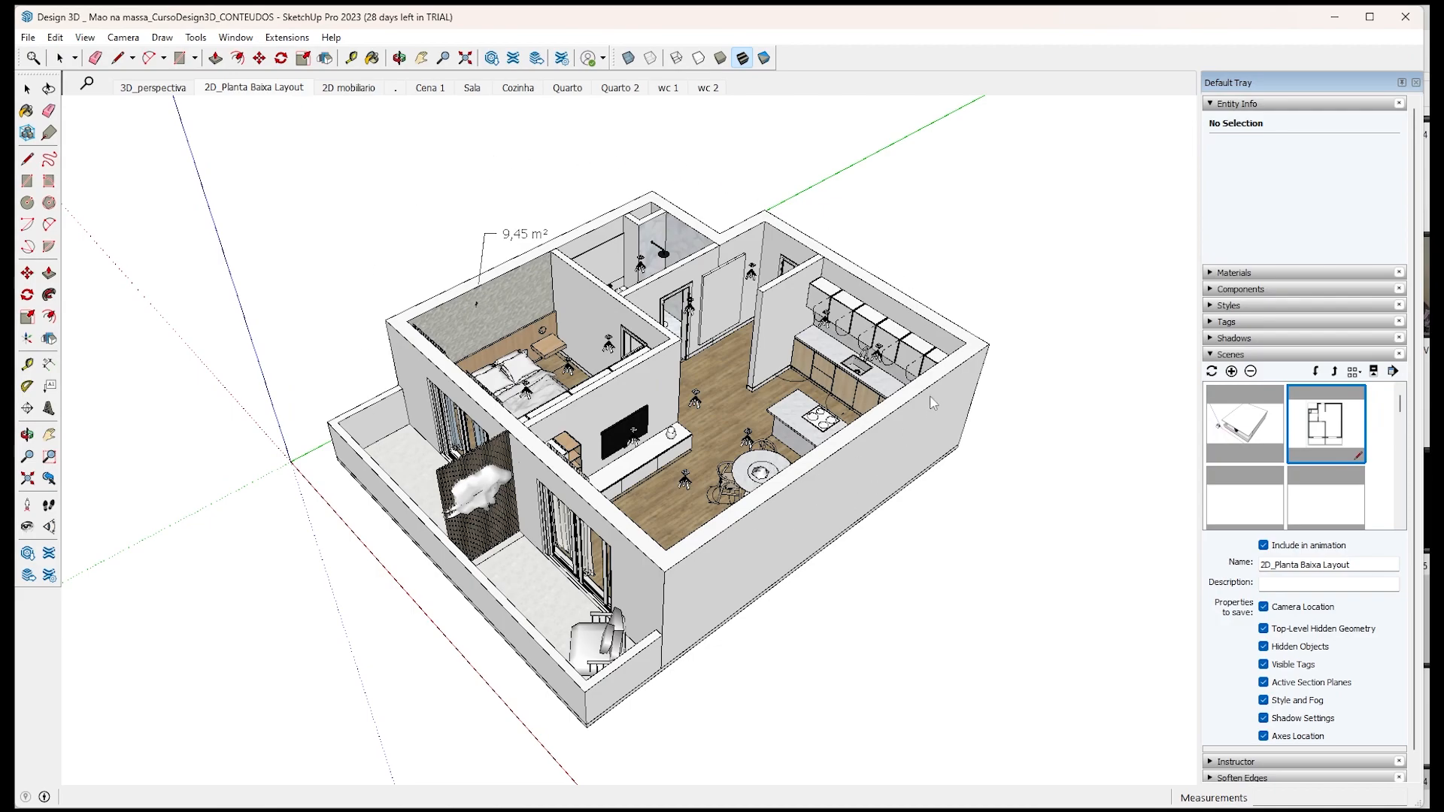
click(1235, 378)
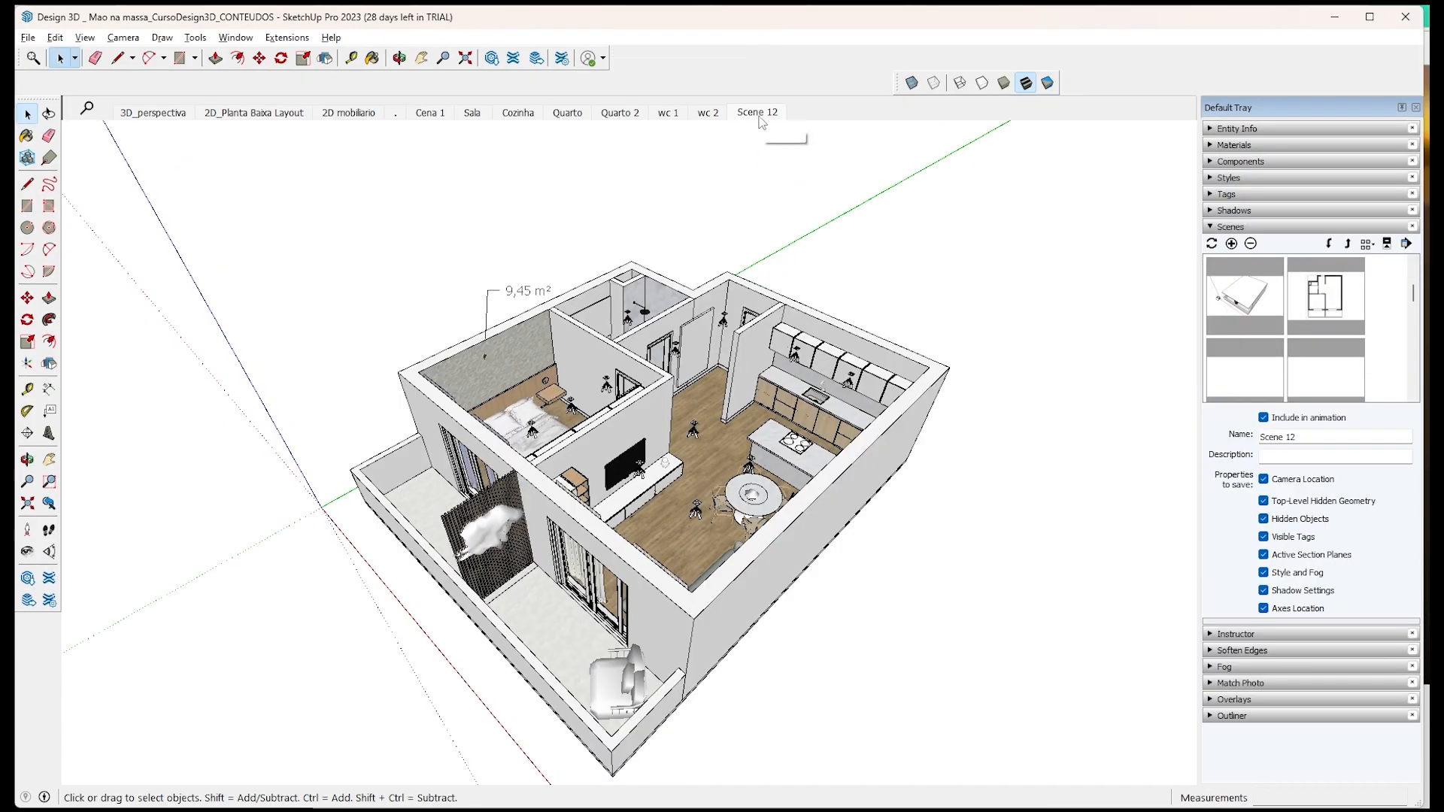
Rename the new scene as d and test it by switching to wc 1 and back.
right_click(762, 114)
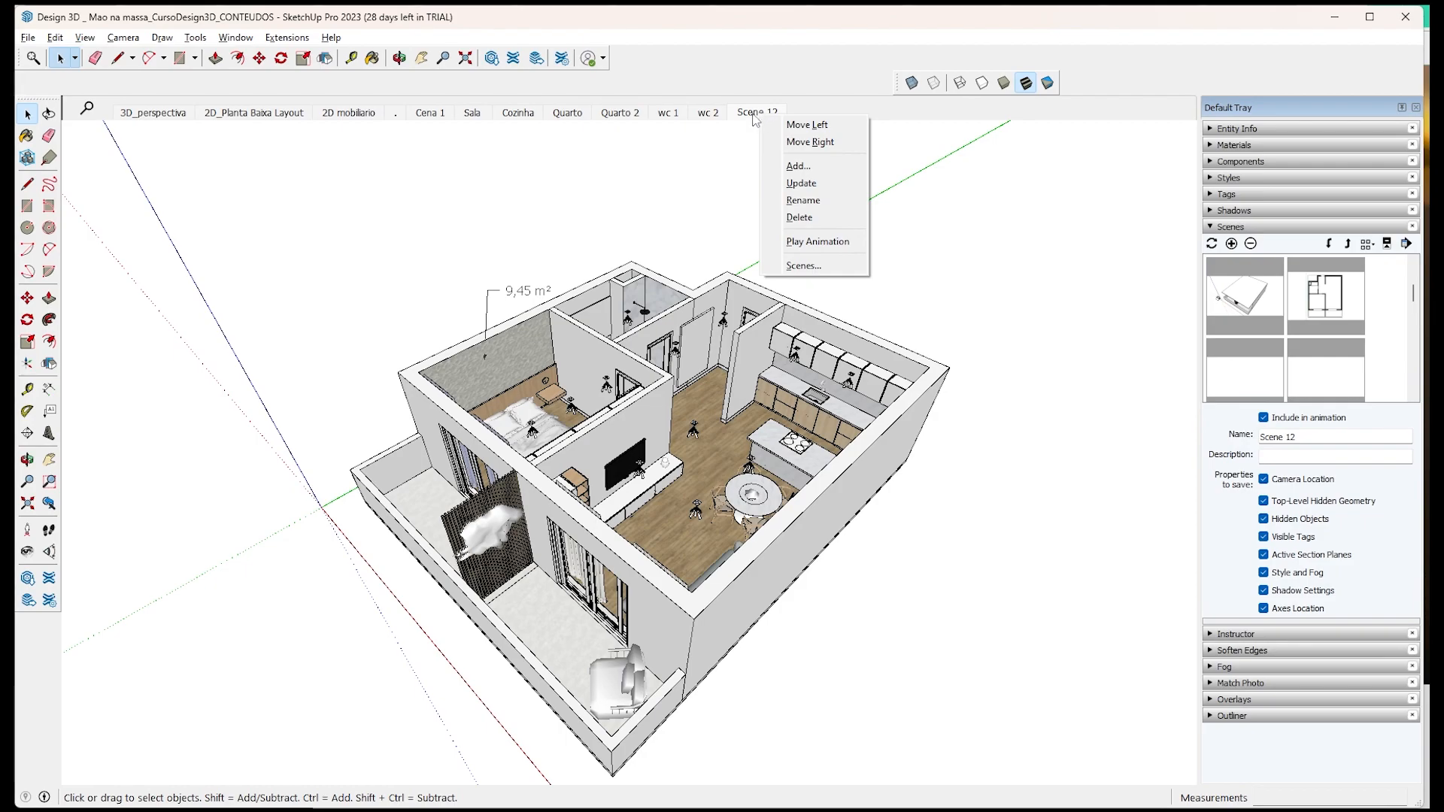
click(842, 200)
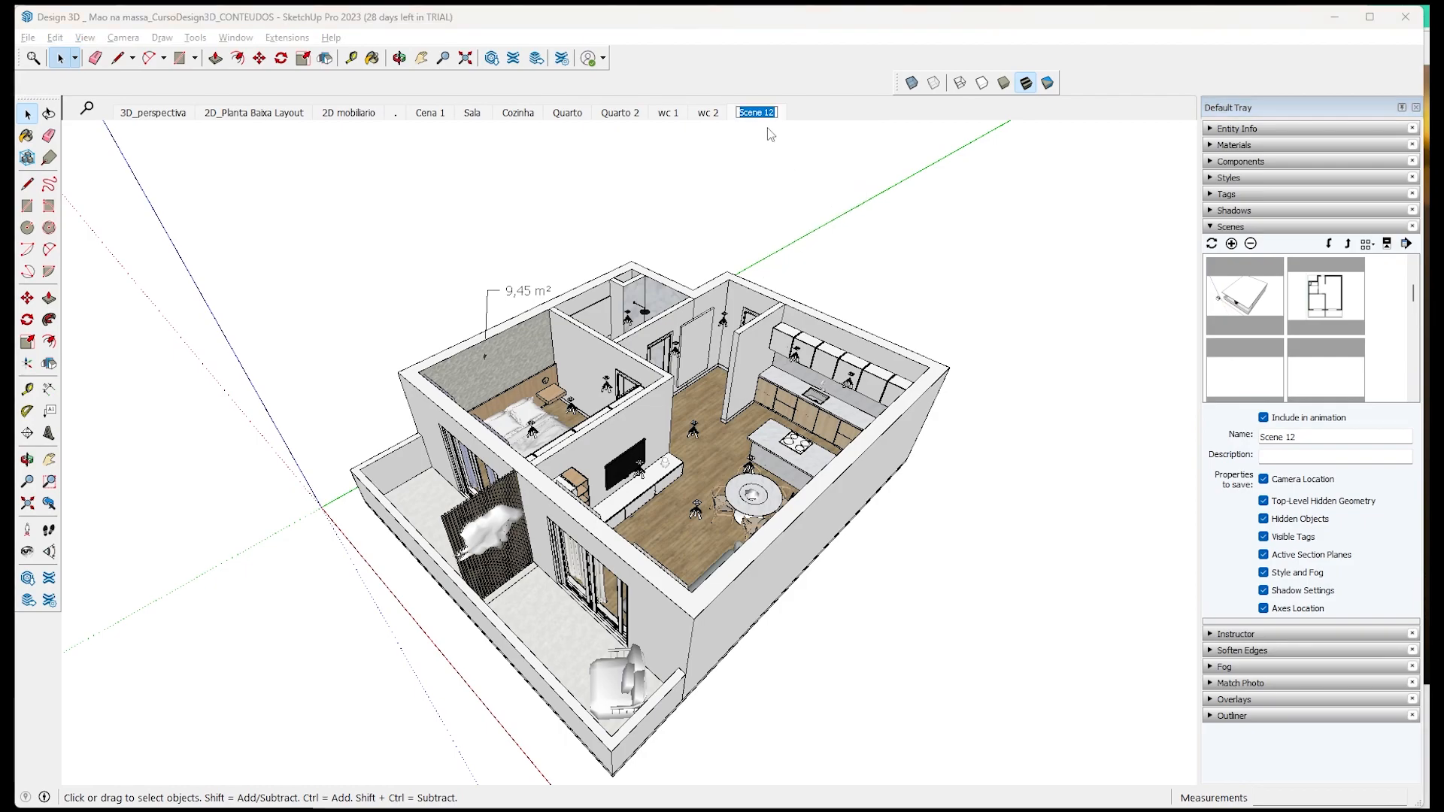
text(d)
key(Return)
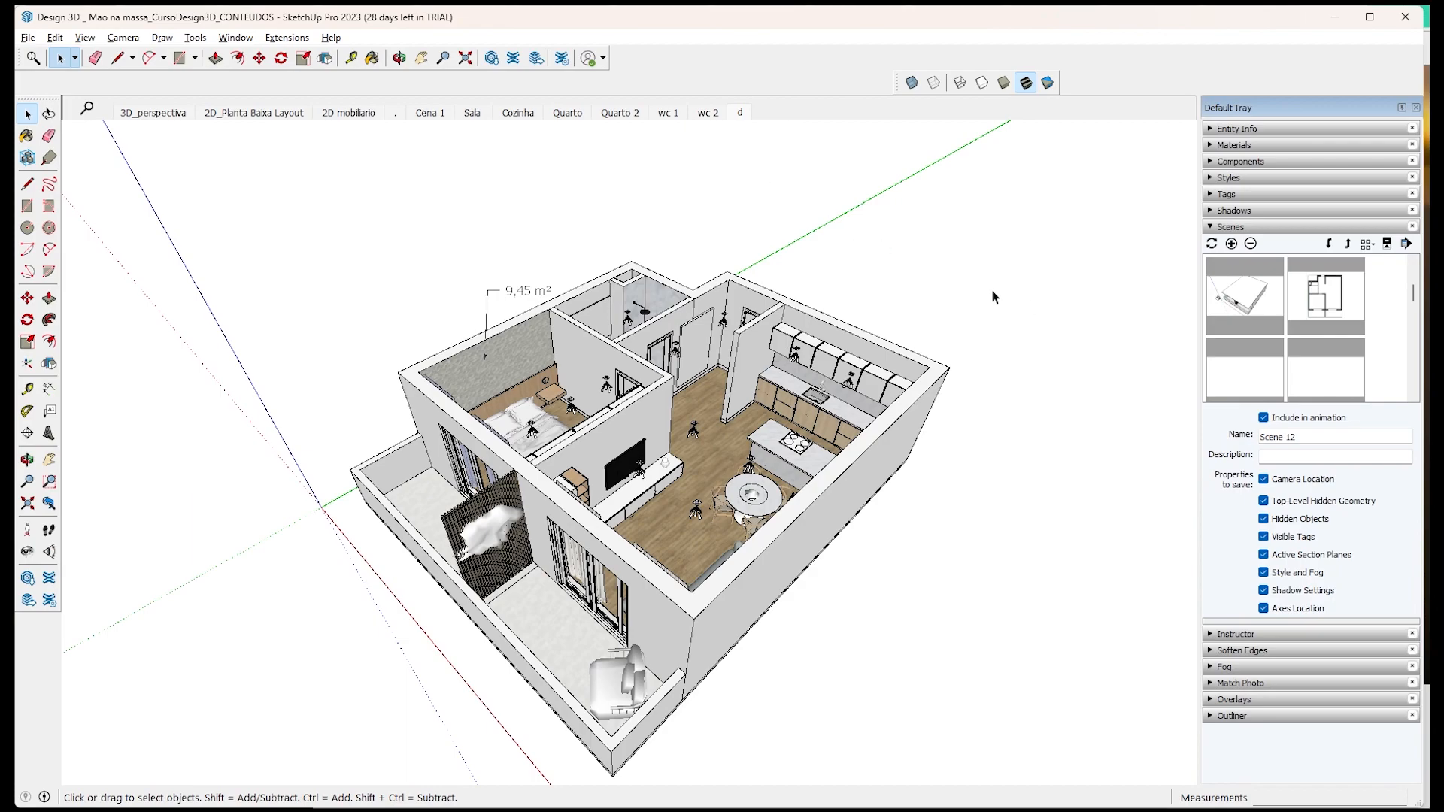
click(668, 113)
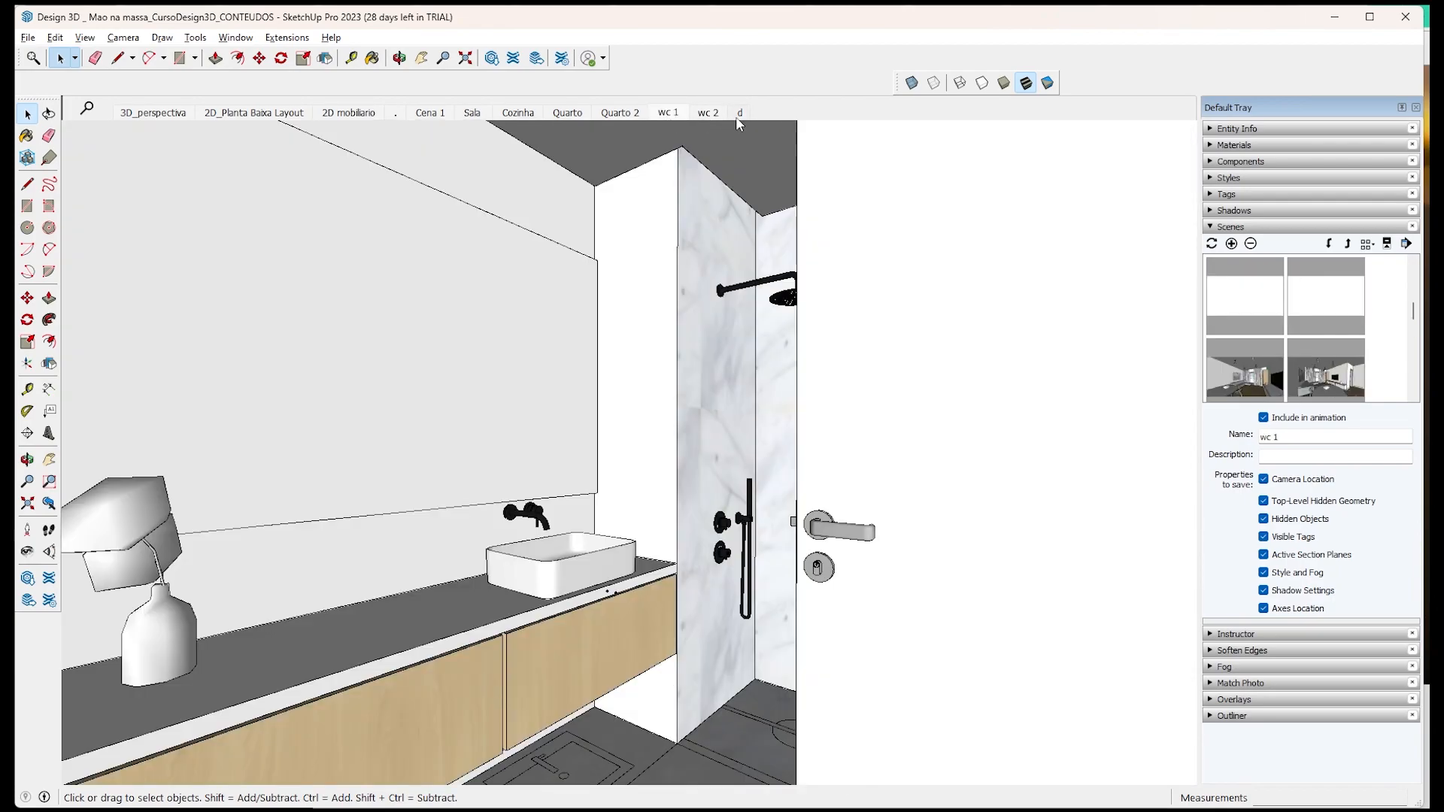
click(740, 115)
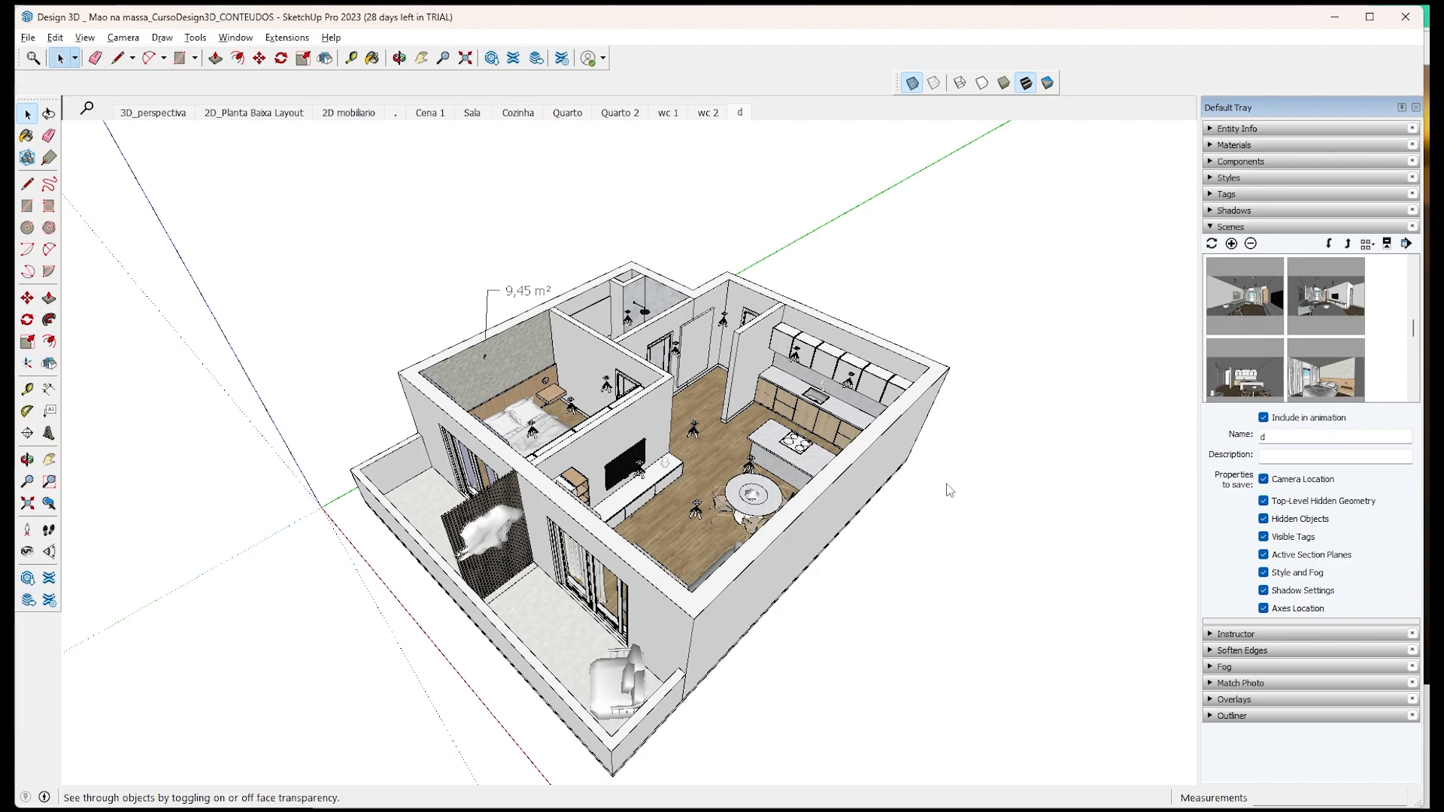
Display the model in X-ray with the hidden line face style and add another scene after scene d.
scroll(604, 481, up, 2)
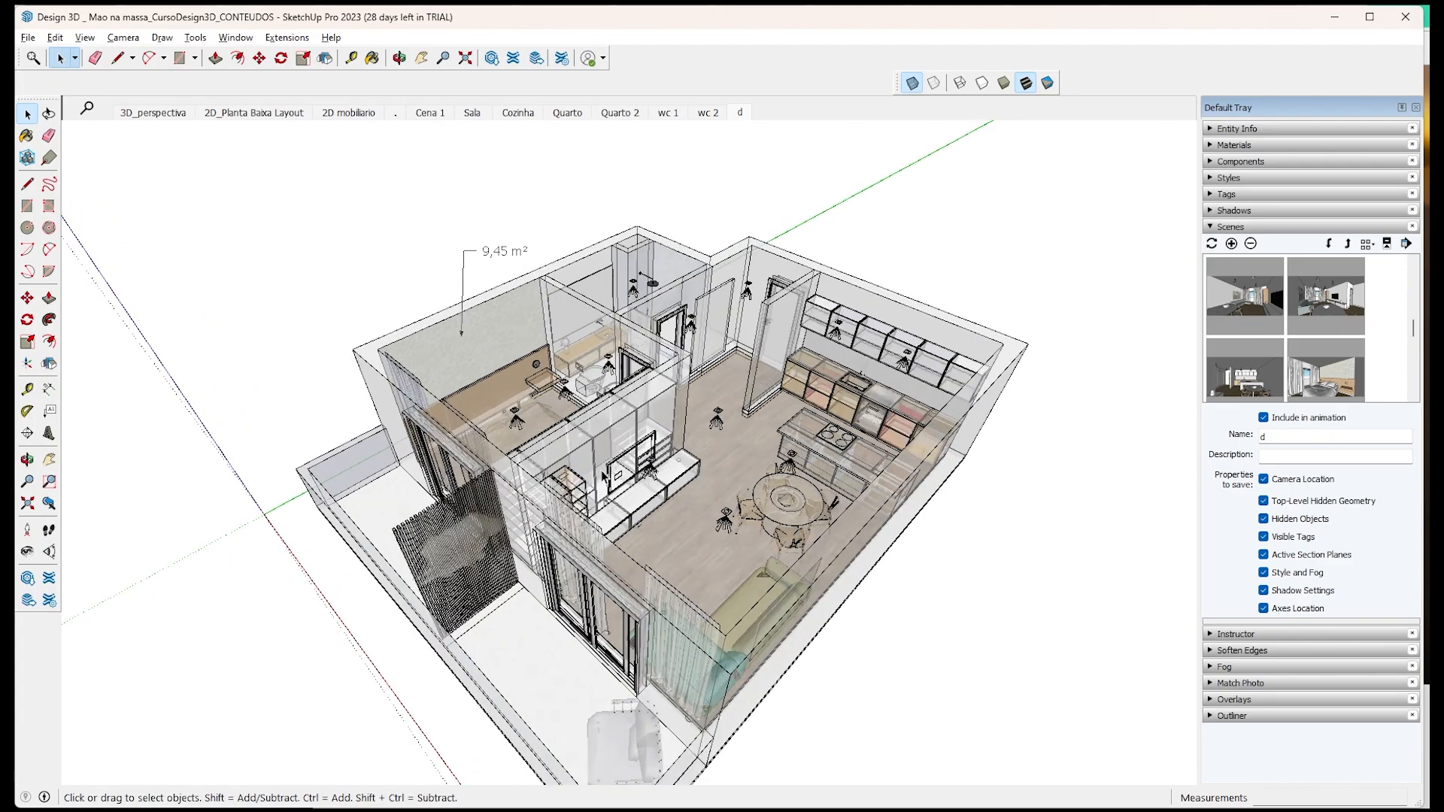
click(977, 85)
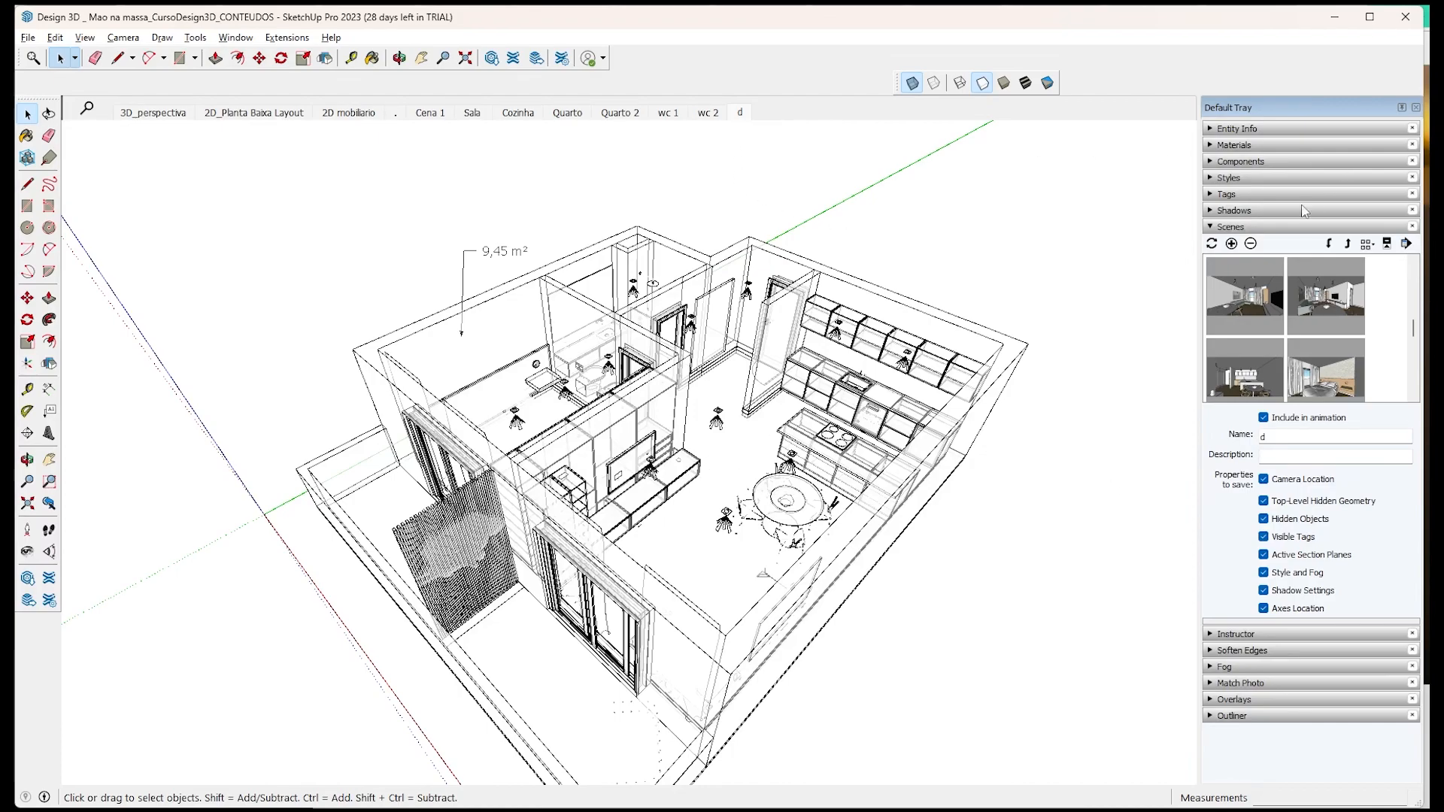
right_click(744, 117)
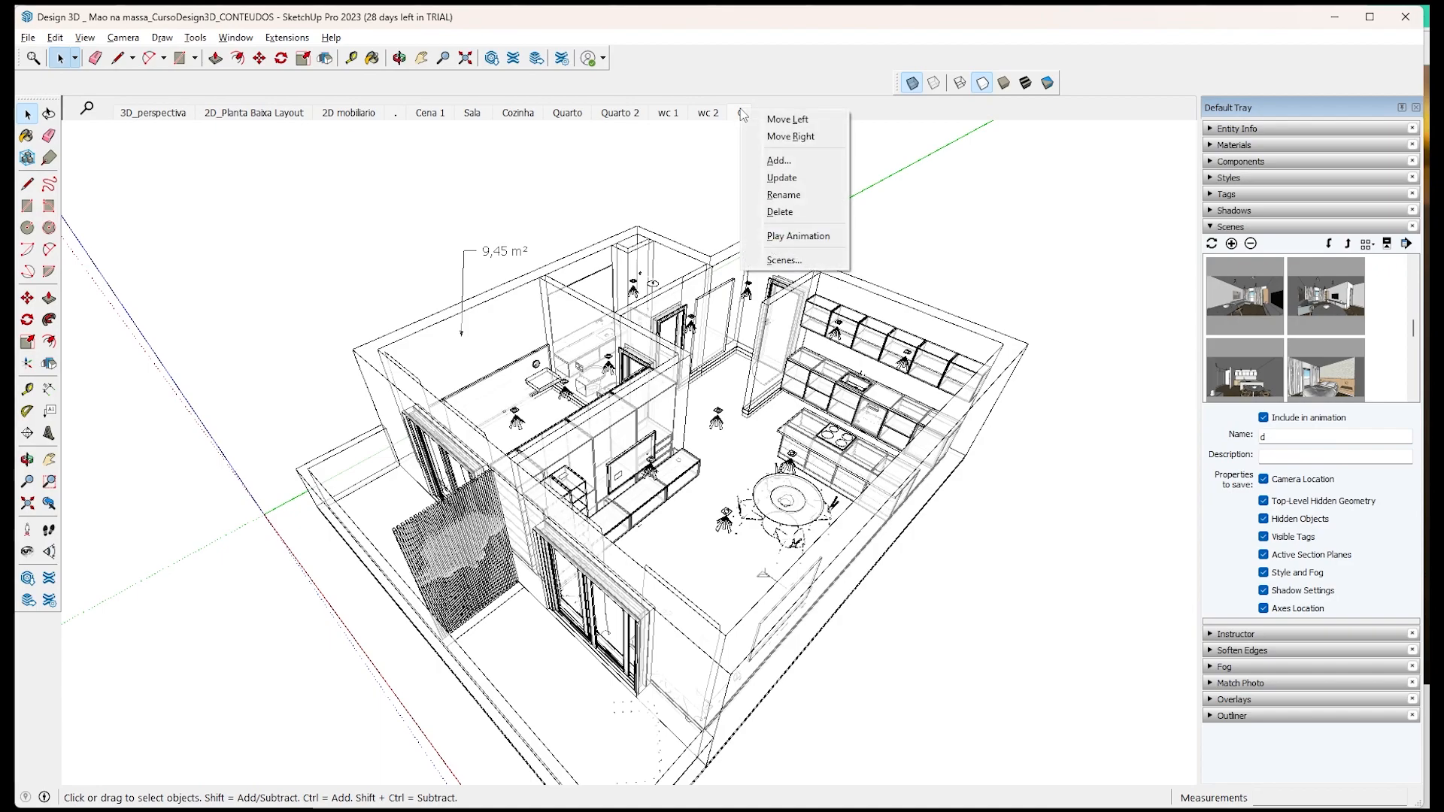
click(782, 161)
click(744, 484)
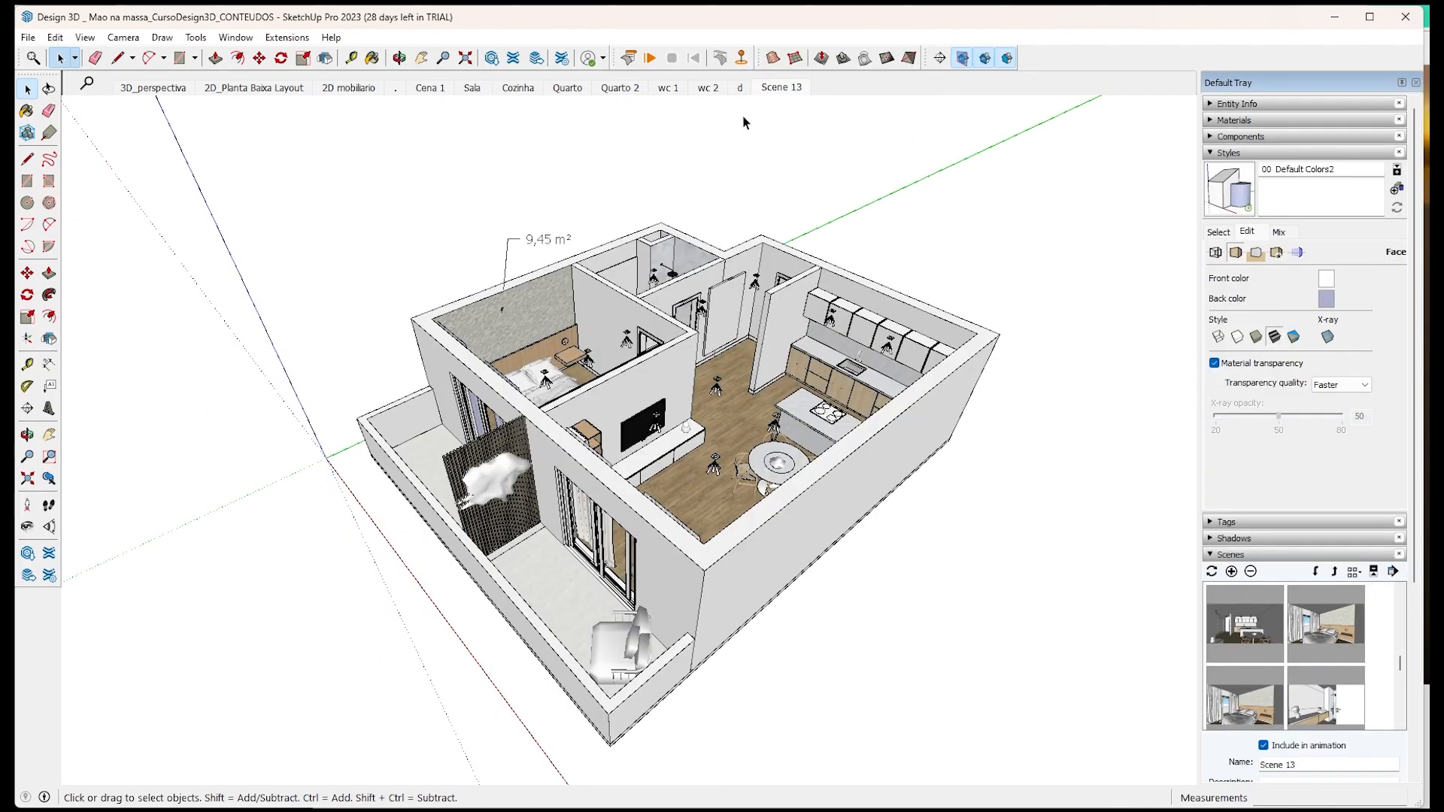
Compare the scenes d, 3D_perspectiva and Scene 13, and orbit around the open apartment.
click(742, 88)
click(154, 89)
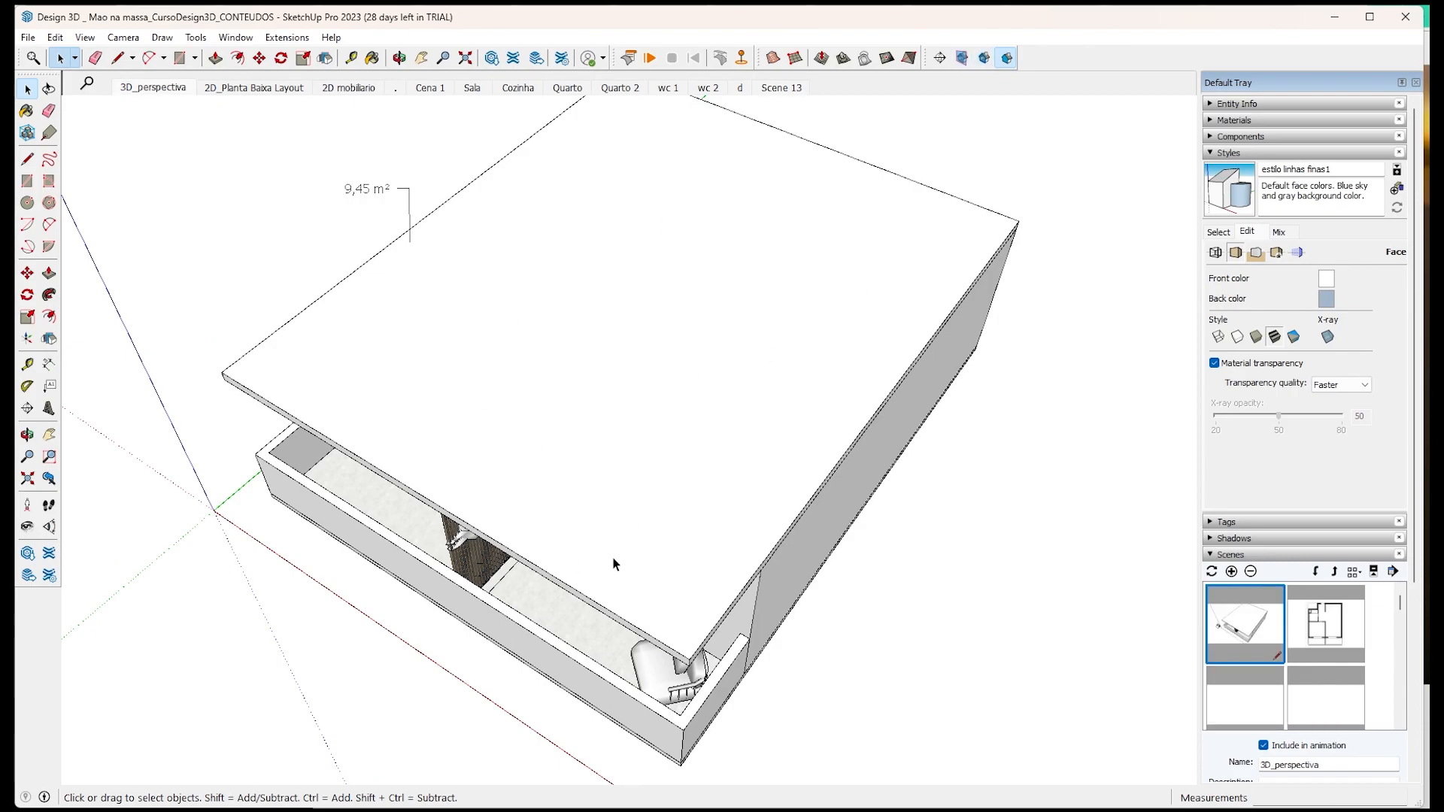
click(774, 88)
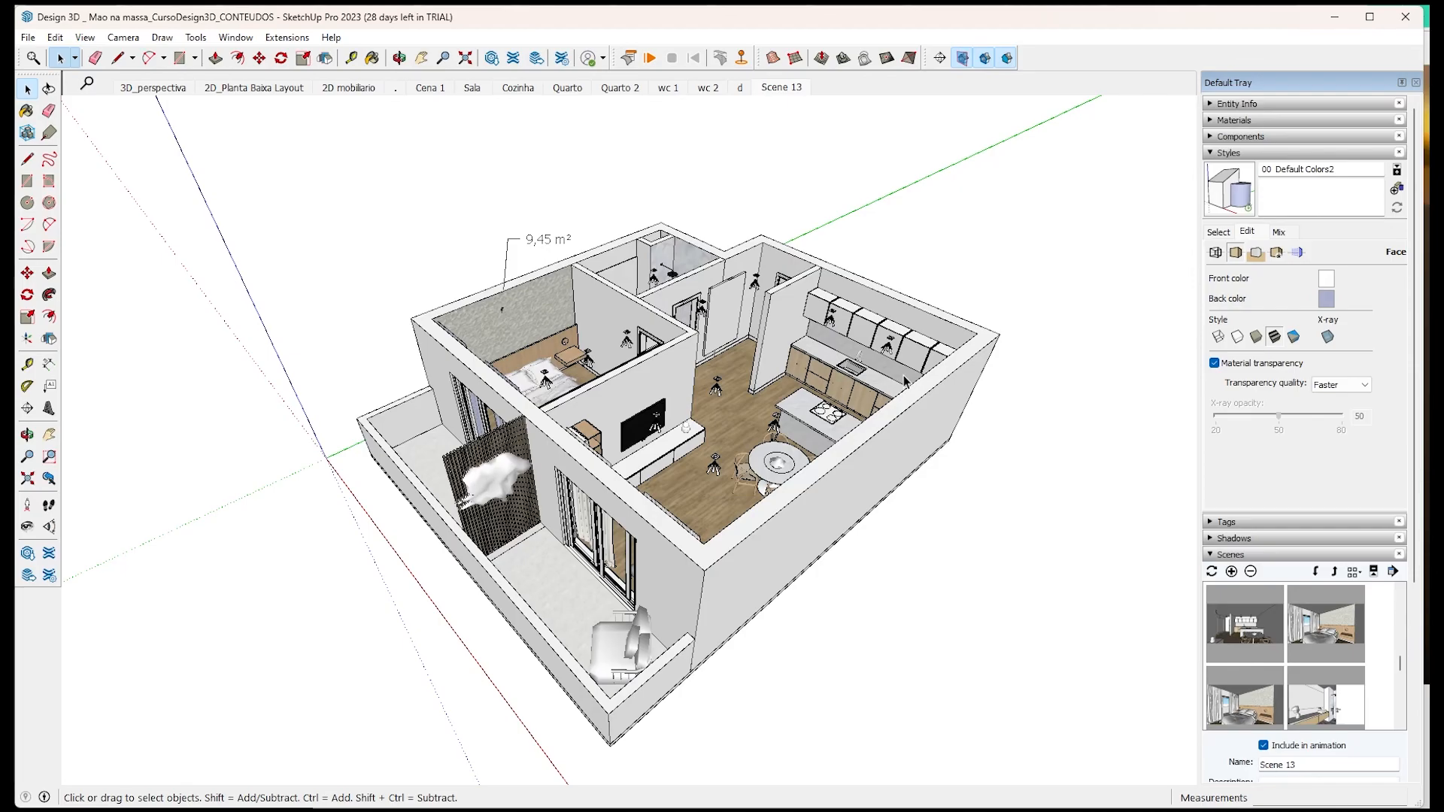
middle_drag(972, 593, 913, 612)
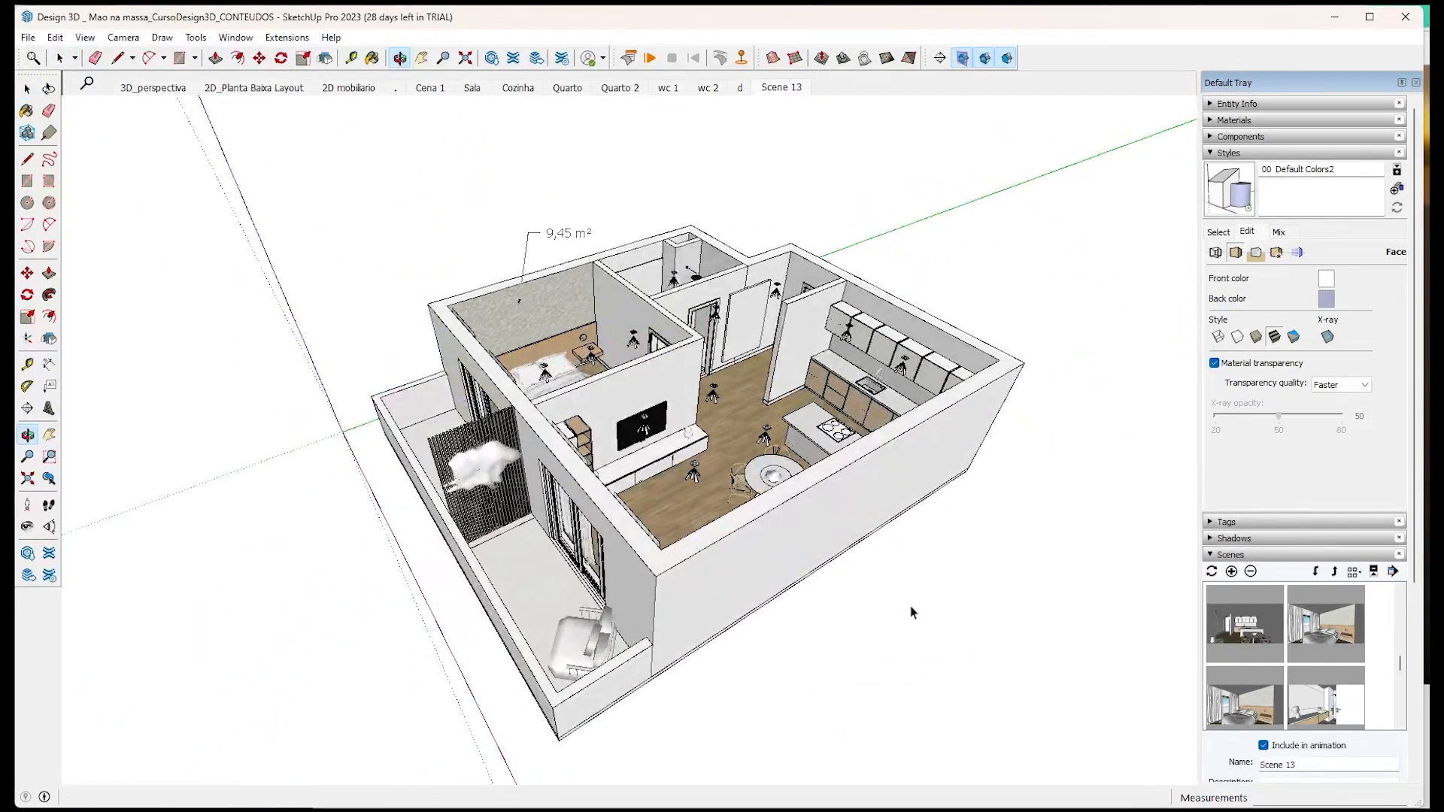
View the interior scenes Sala, Cozinha, Quarto and Quarto 2.
click(469, 92)
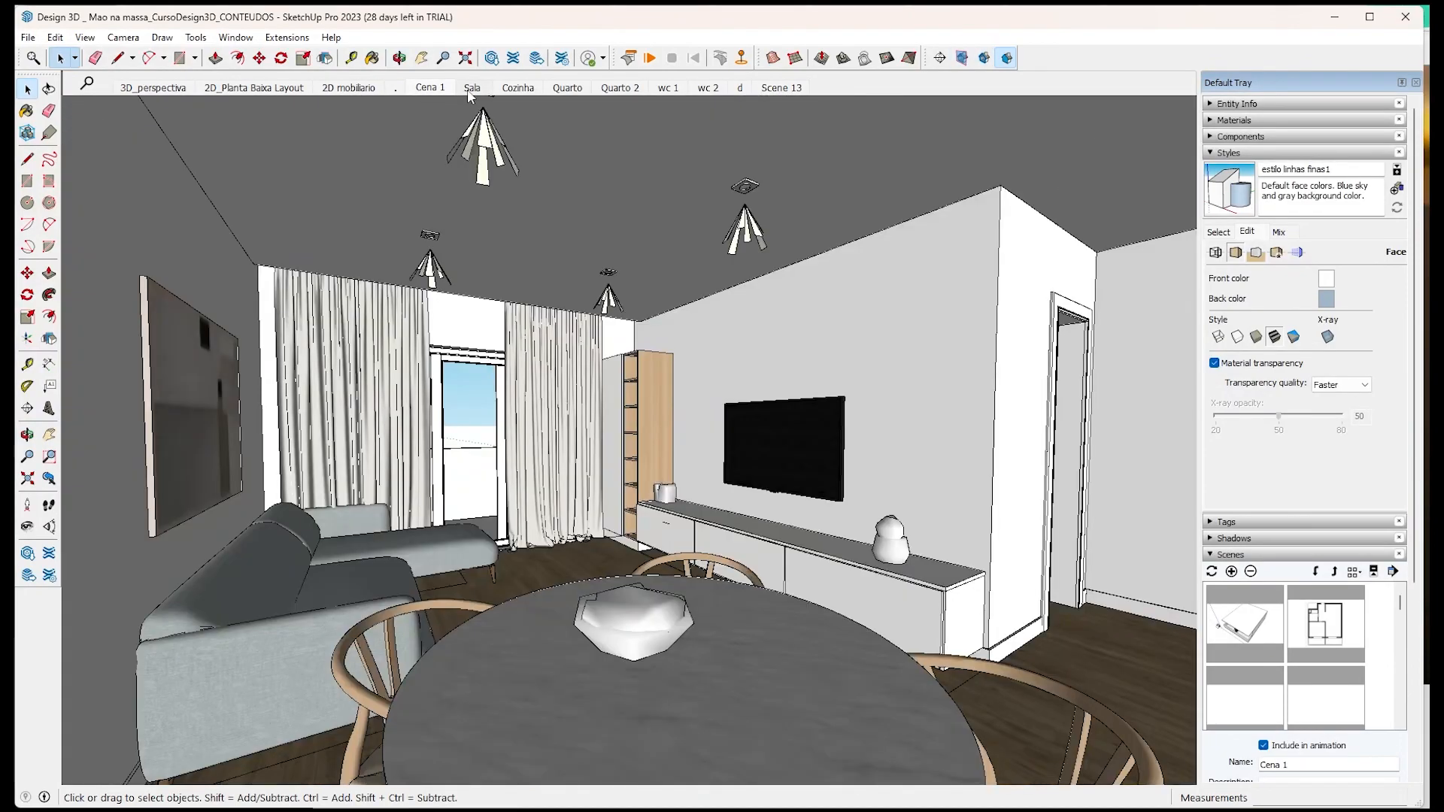
click(519, 90)
click(557, 91)
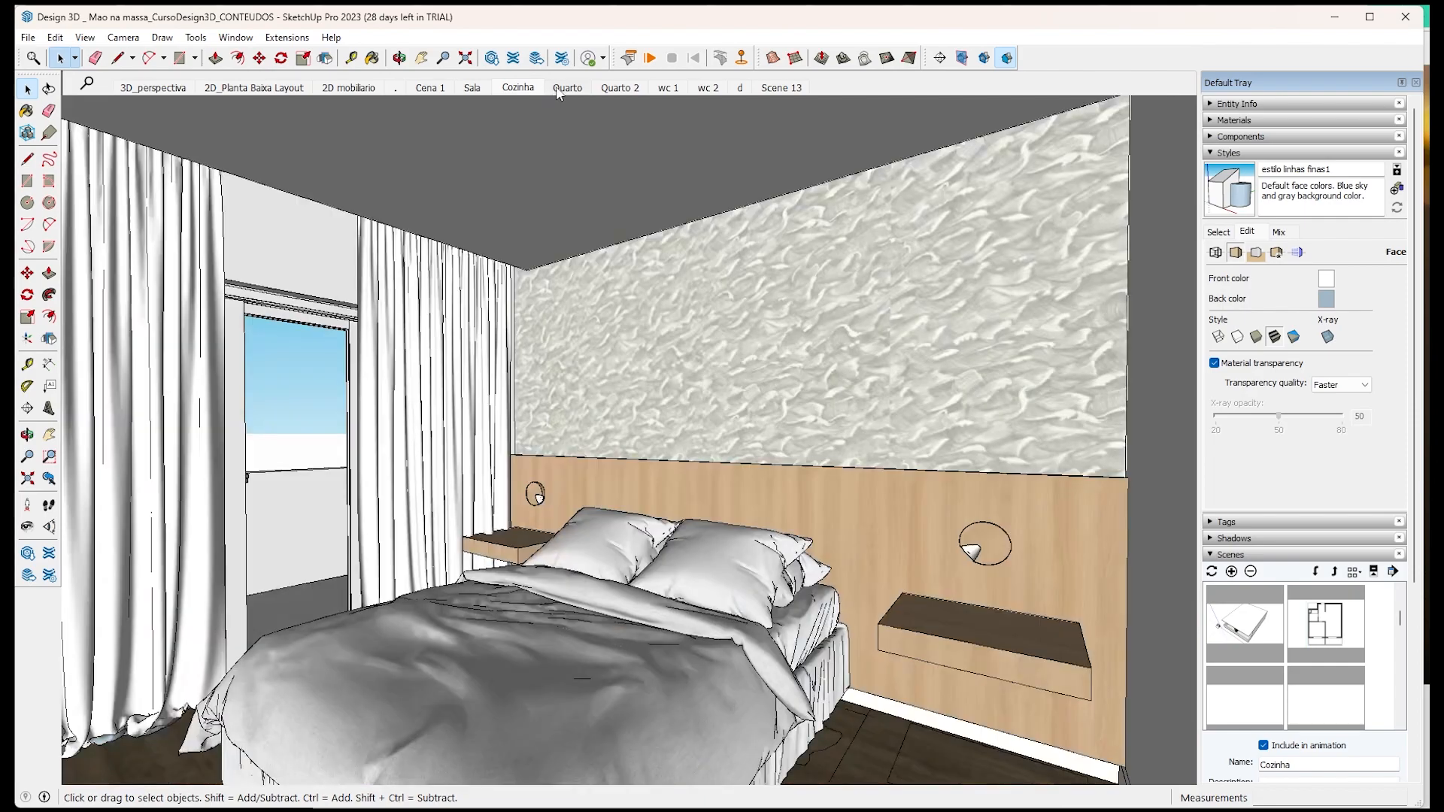
click(632, 90)
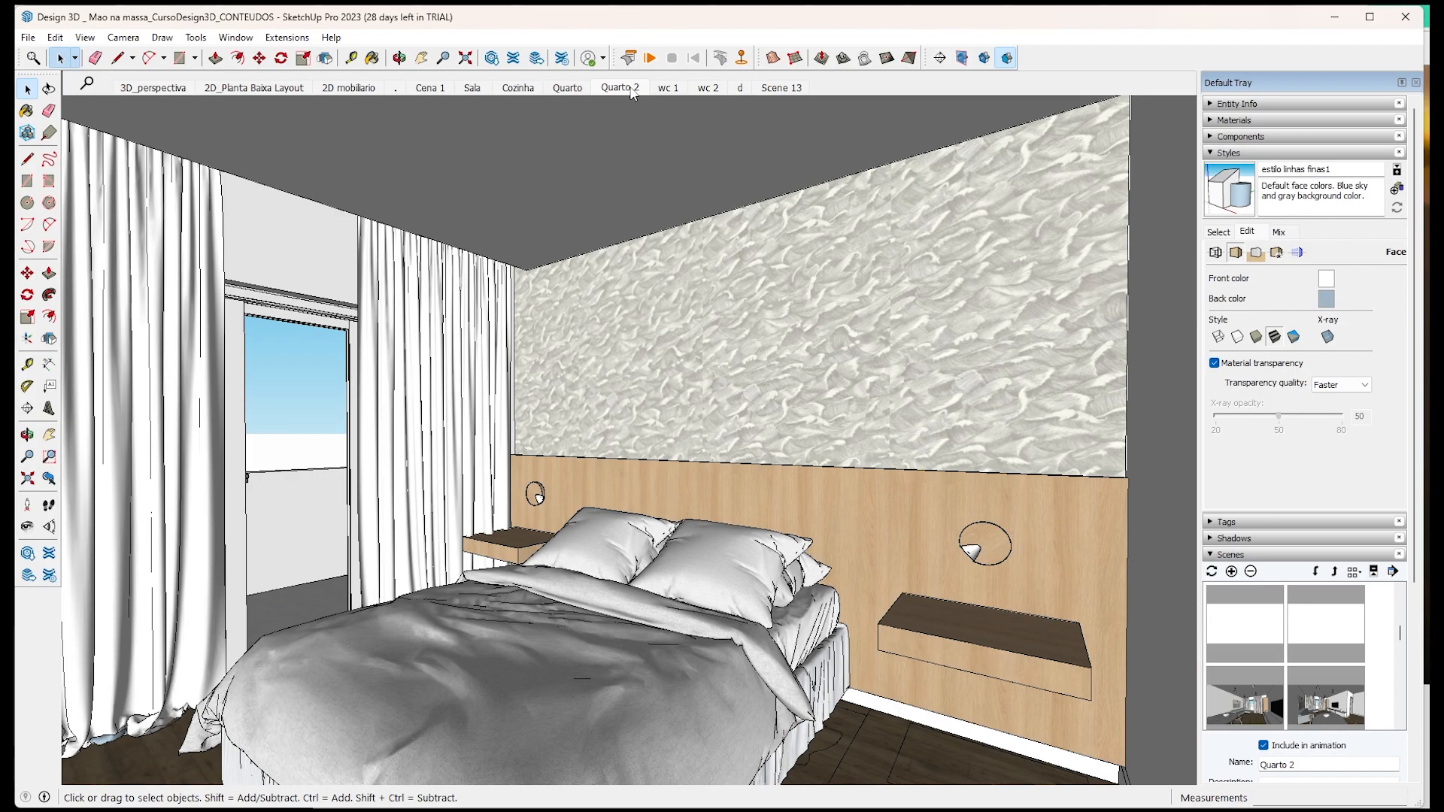
Select the wooden headboard panel in the bedroom and examine the export options available for the model.
click(1023, 617)
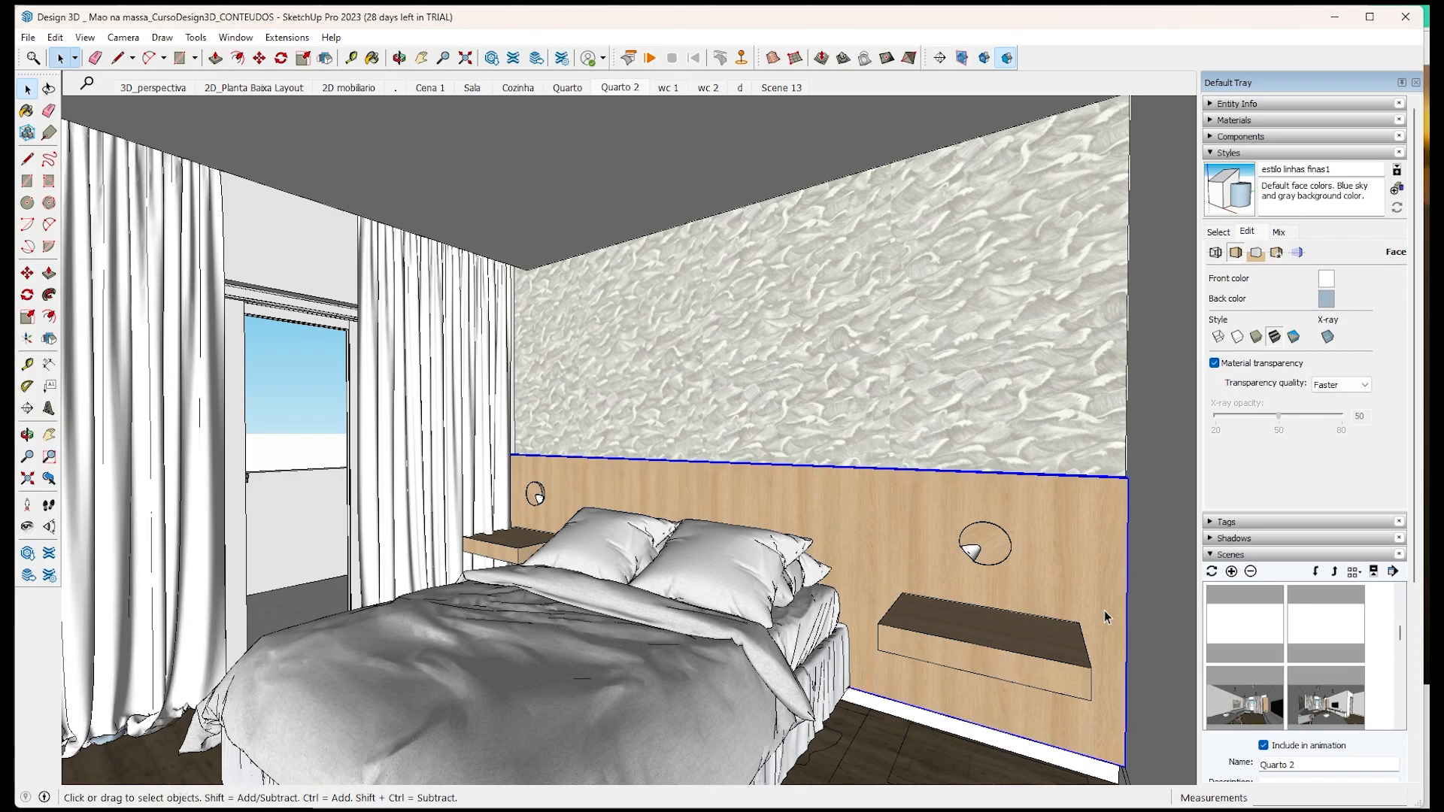
click(235, 36)
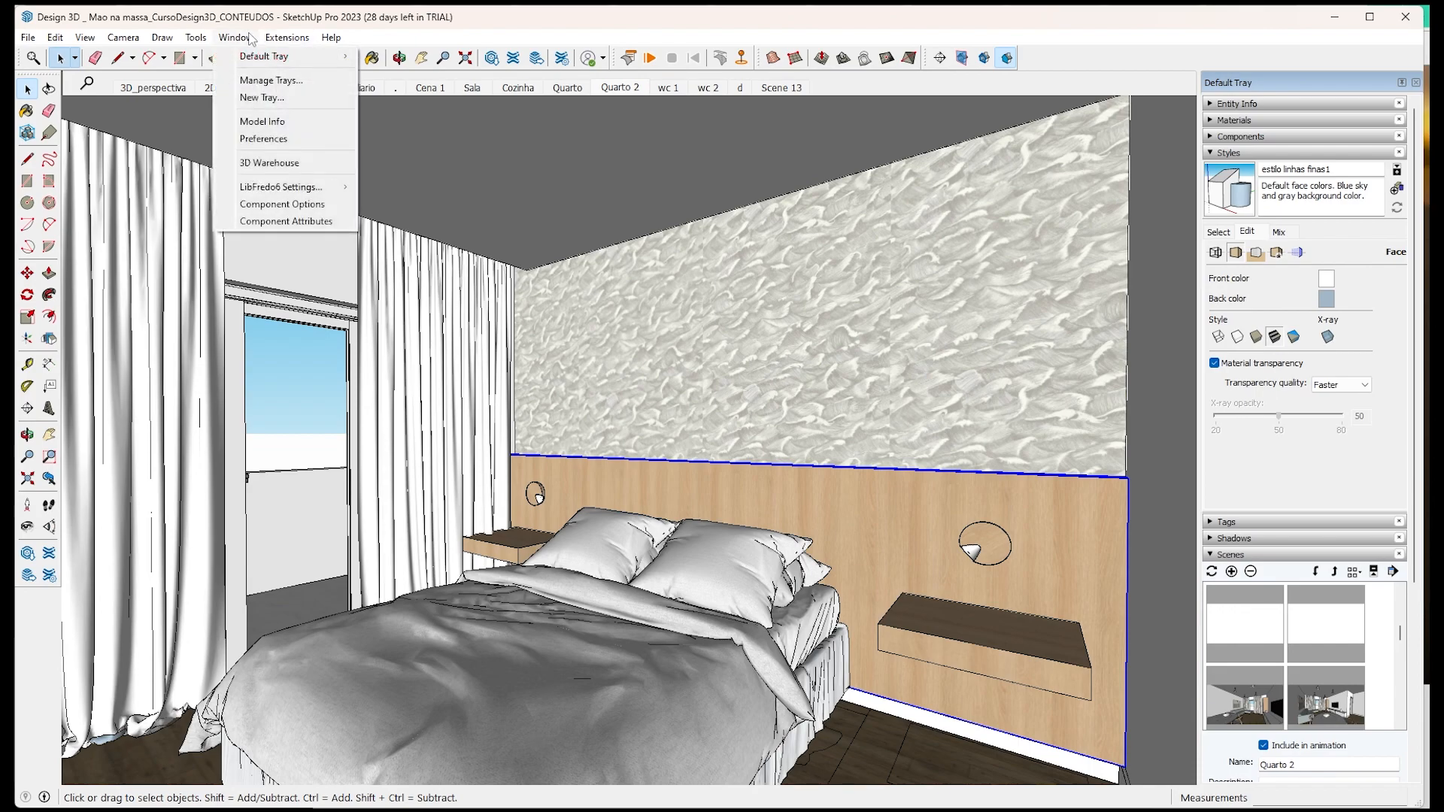
click(453, 40)
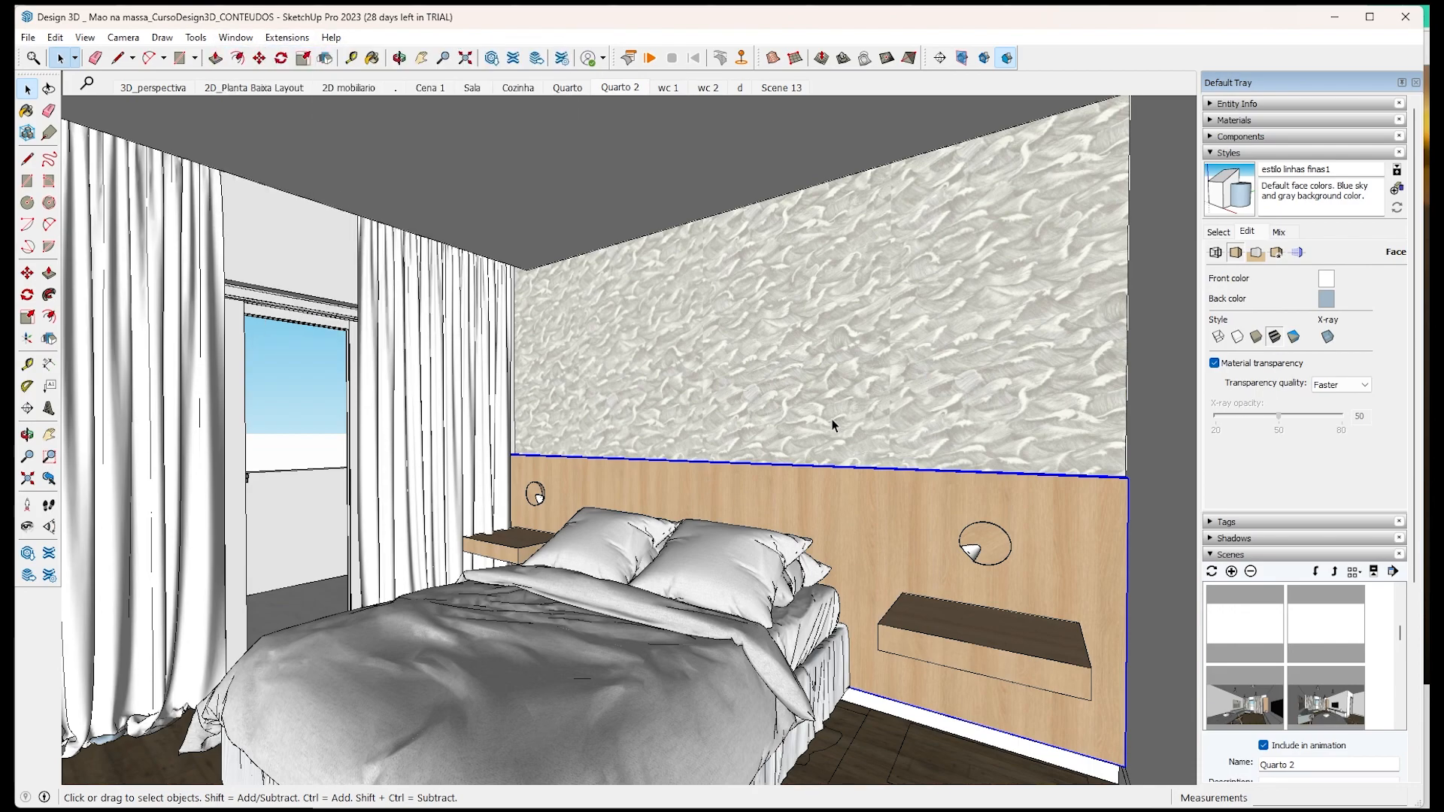
click(26, 39)
mouse_move(299, 327)
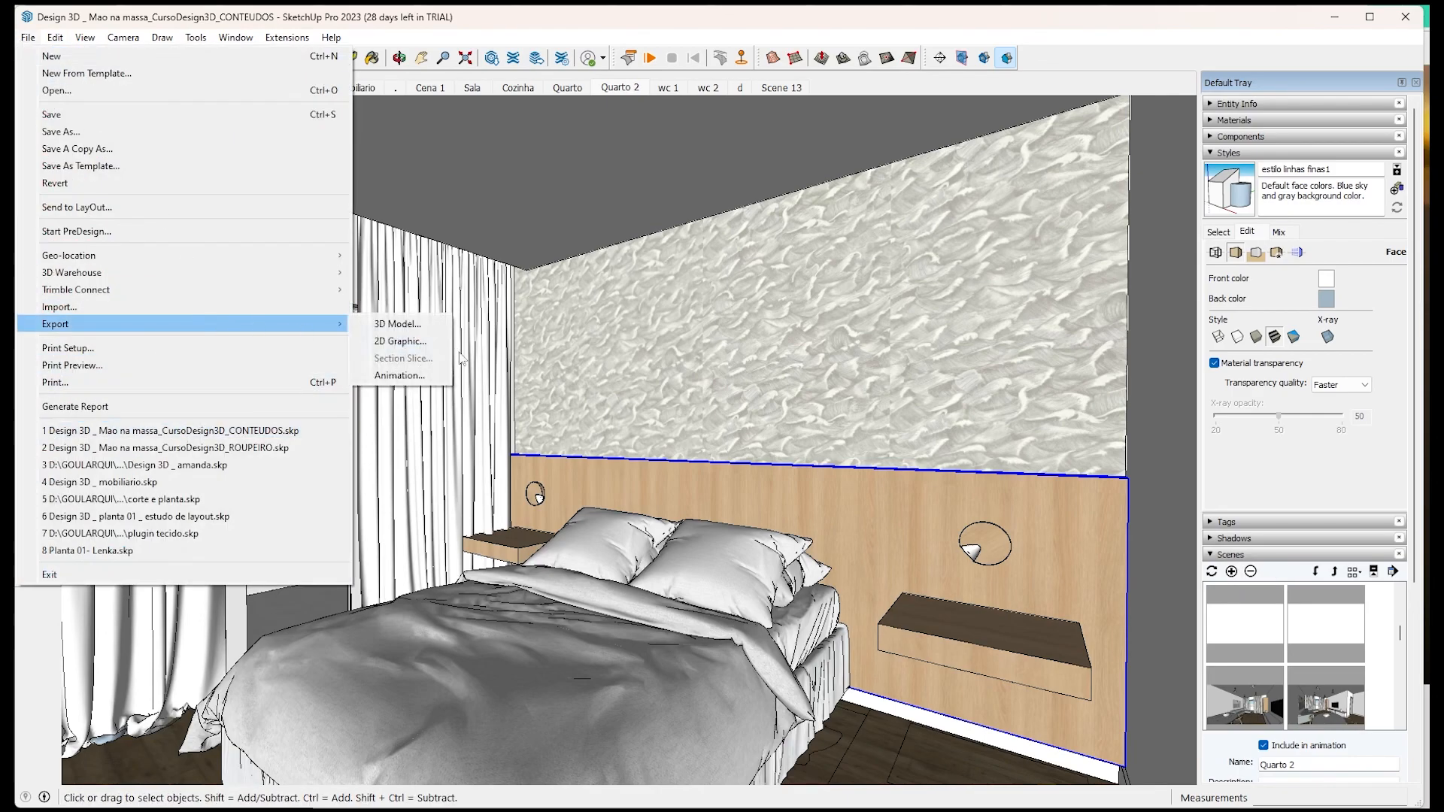
click(1017, 620)
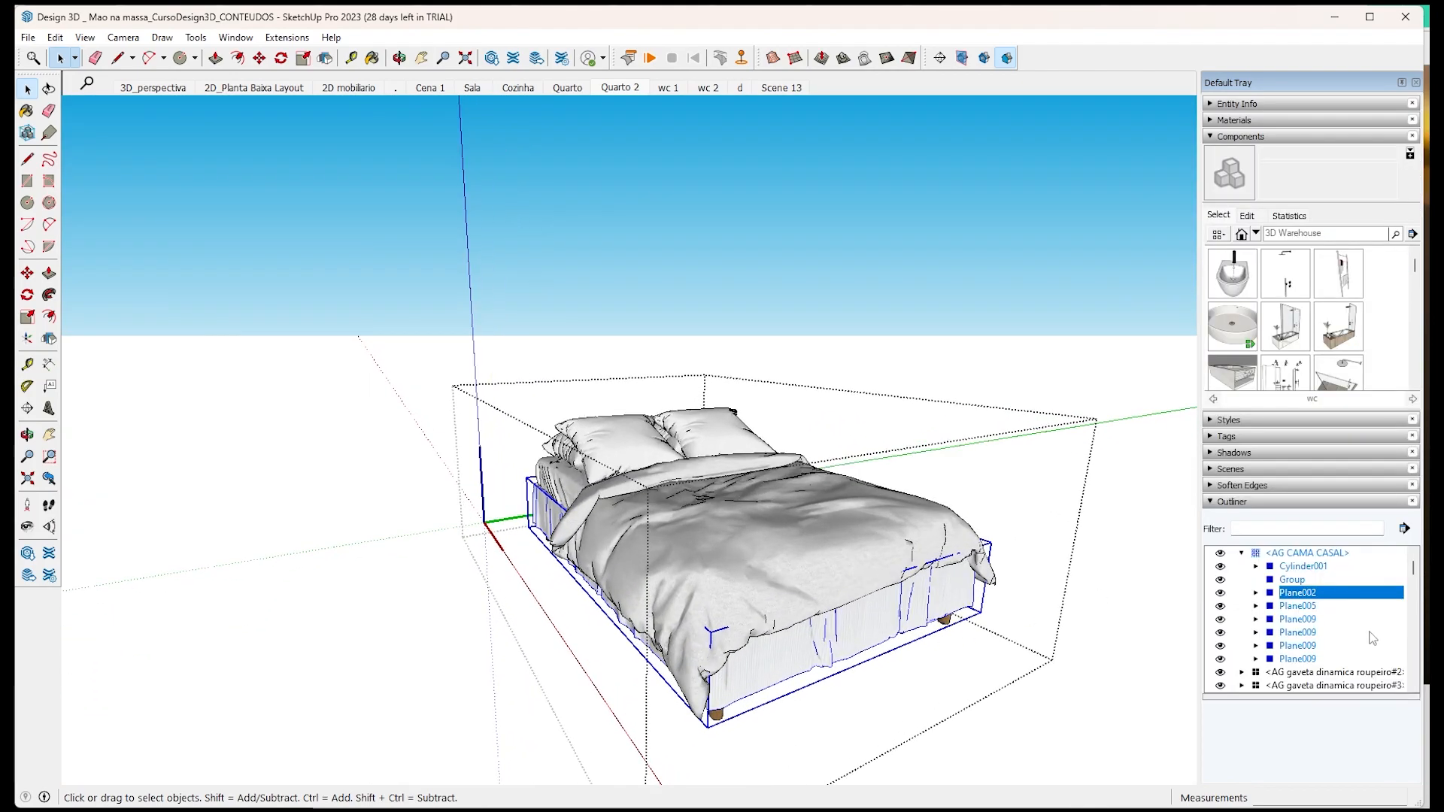
Highlight the bed's Plane005 and Plane009 groups one by one in the Outliner to identify them in the model.
click(1316, 607)
click(1313, 619)
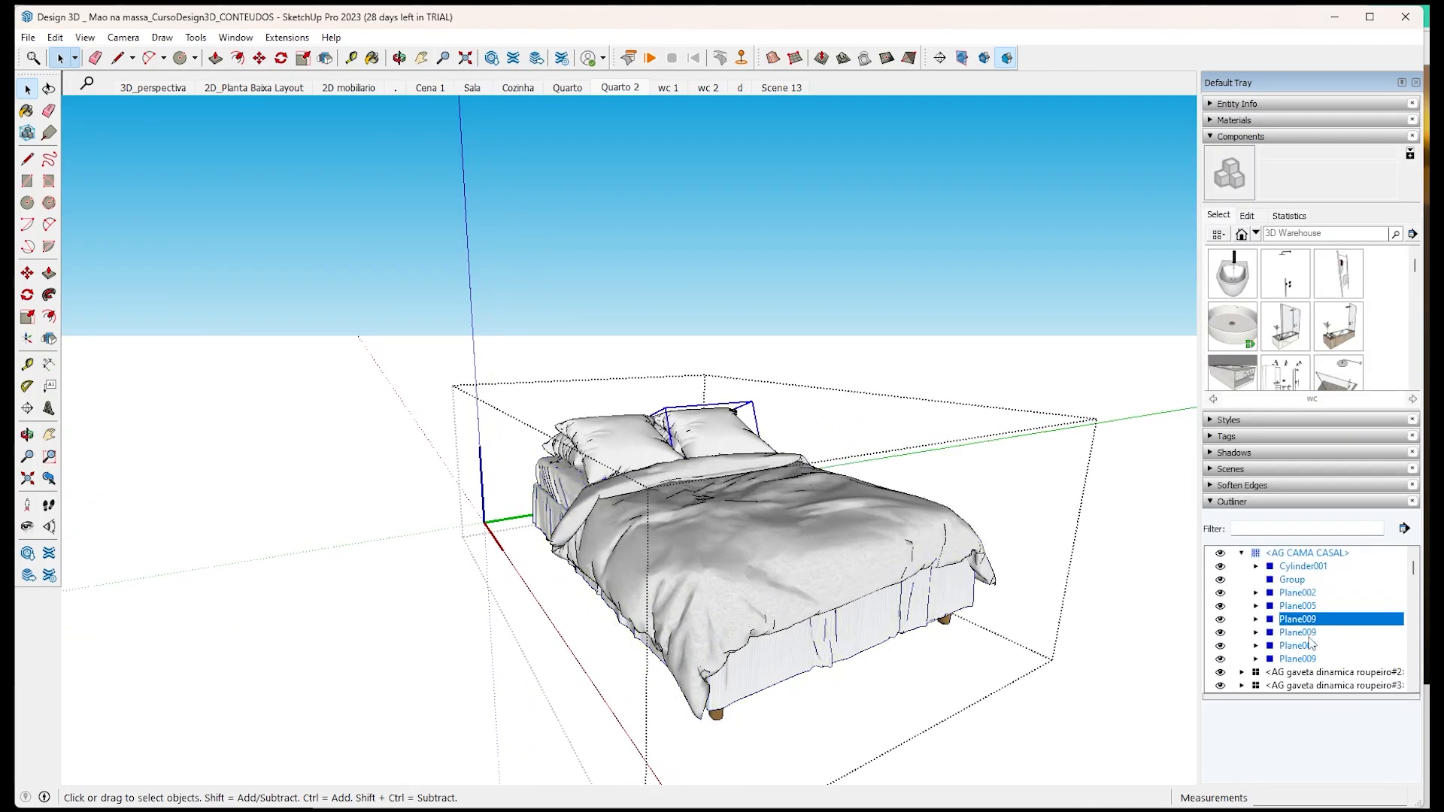
click(1308, 632)
click(1312, 645)
click(1312, 659)
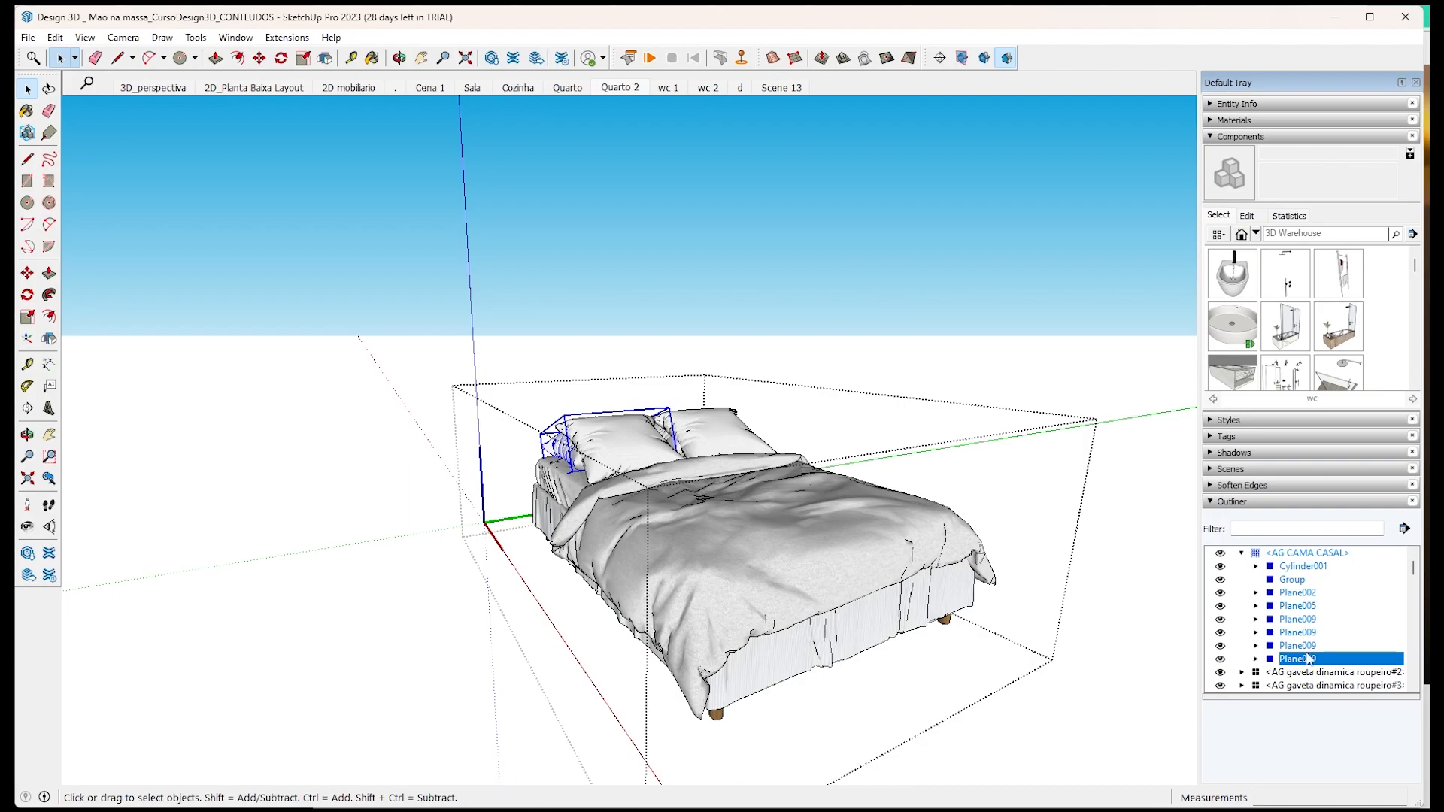
Select AG CAMA CASAL in the Outliner and go through all its nested groups, from Cylinder001 to the last Plane009.
click(1299, 554)
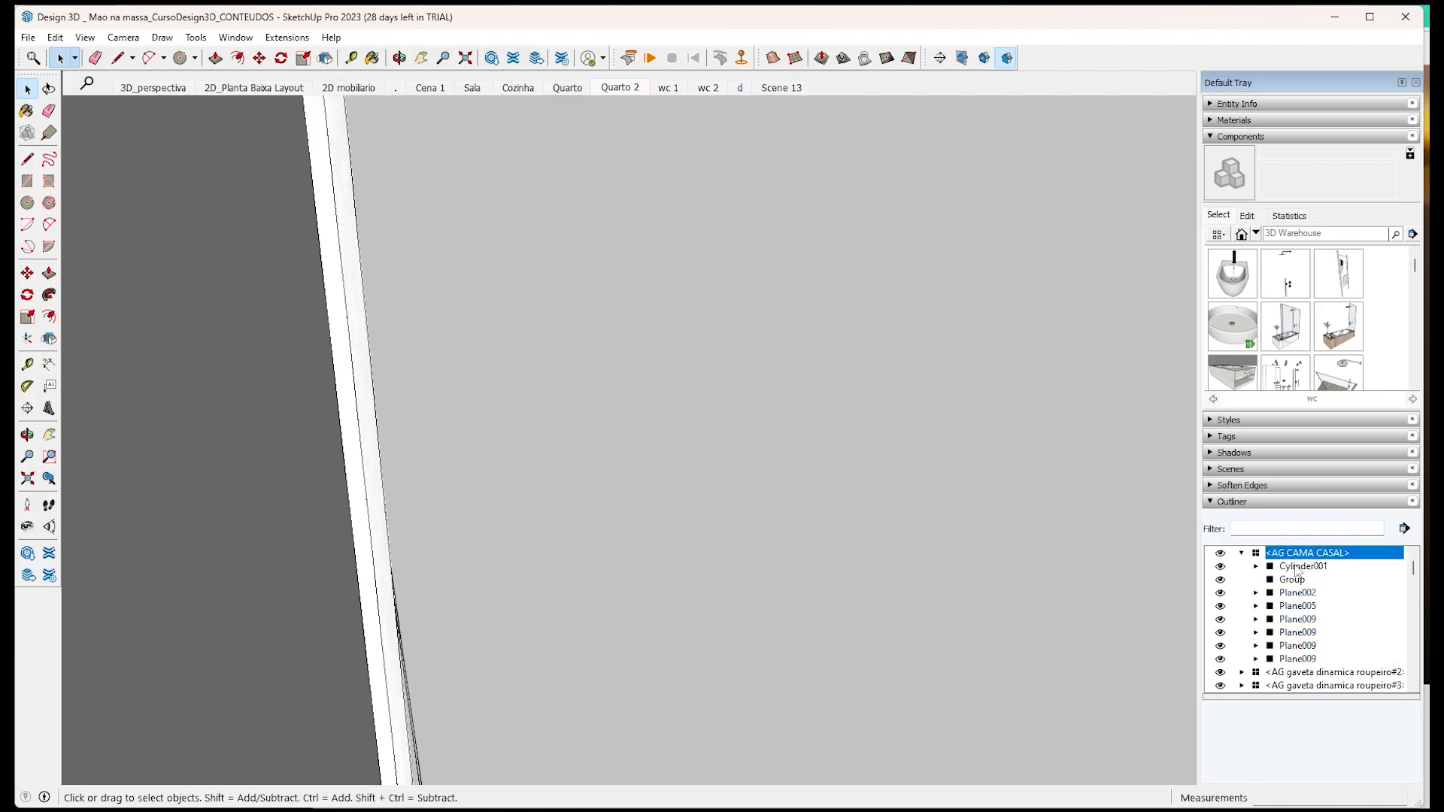
click(1299, 567)
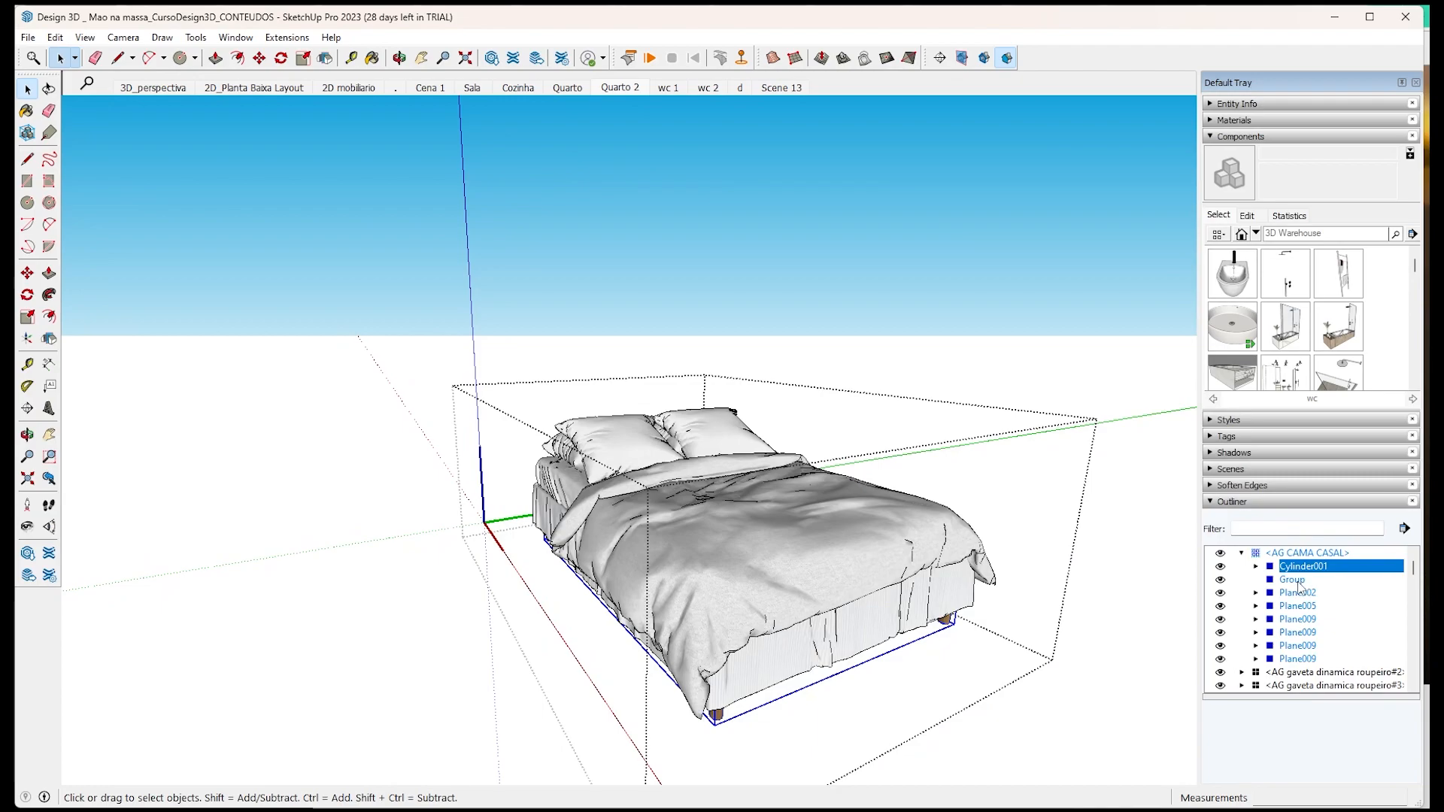
click(1299, 581)
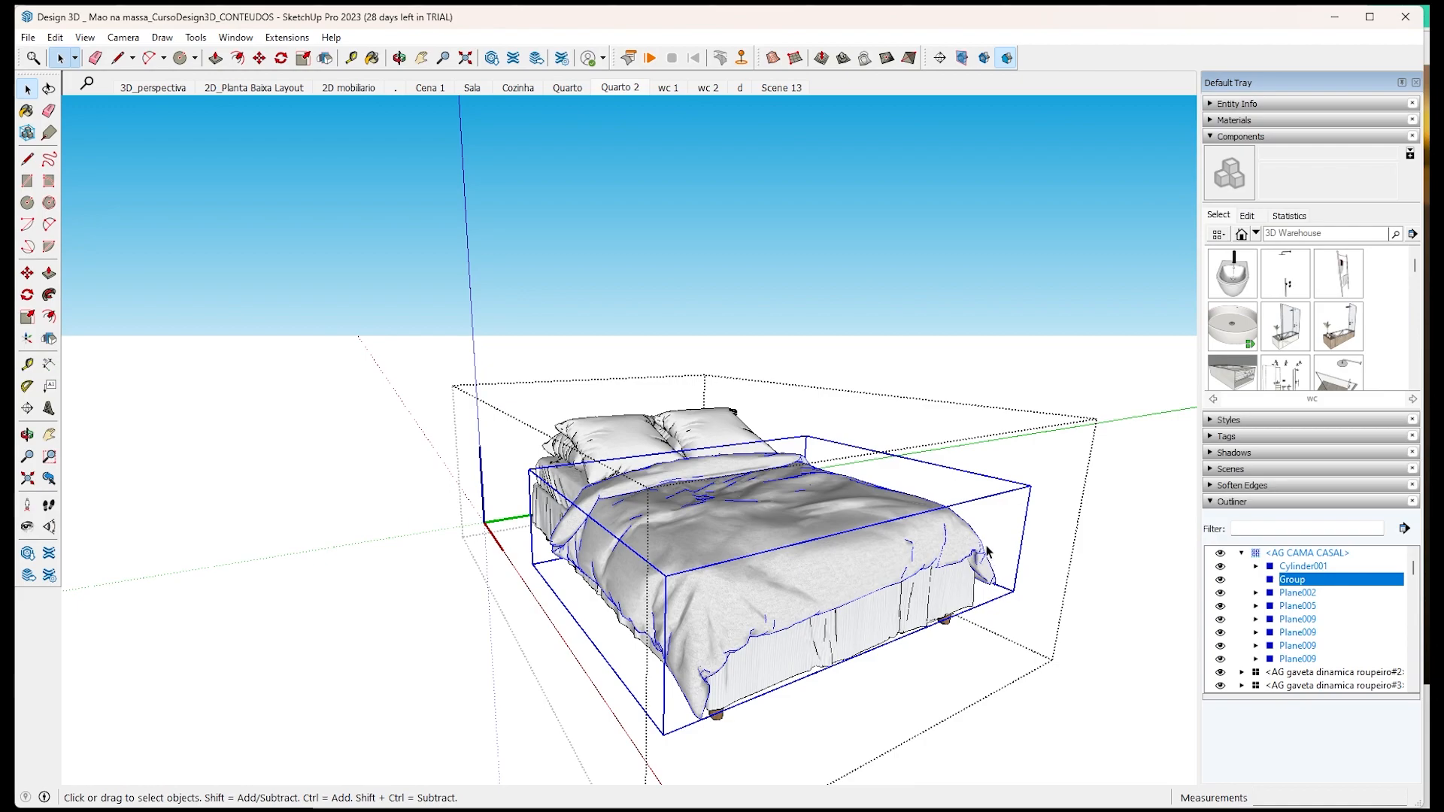
click(1315, 596)
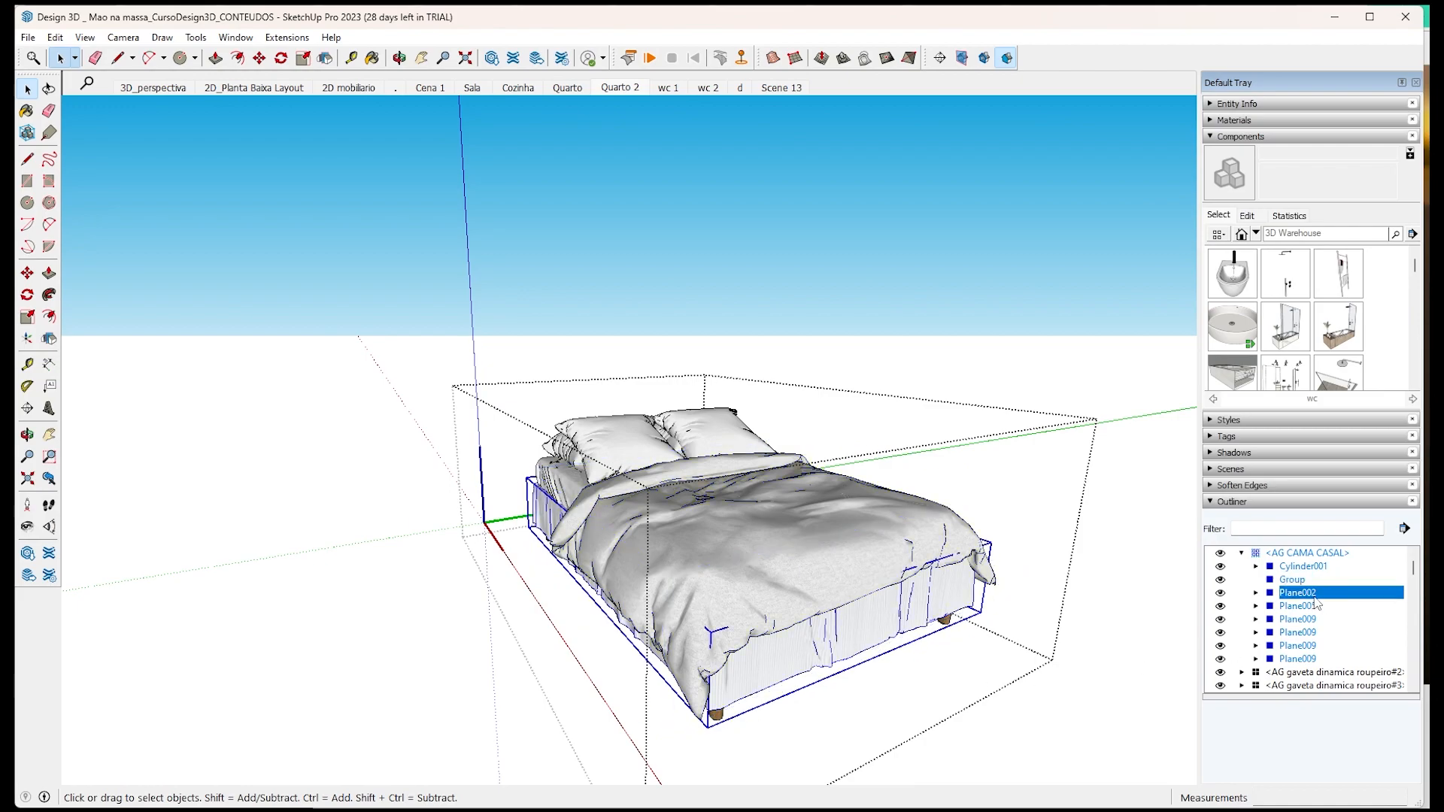
click(1313, 606)
click(1313, 620)
click(1315, 632)
click(1319, 645)
click(1318, 659)
Rename the bed's Cylinder001 group as pes in the Outliner.
click(1297, 570)
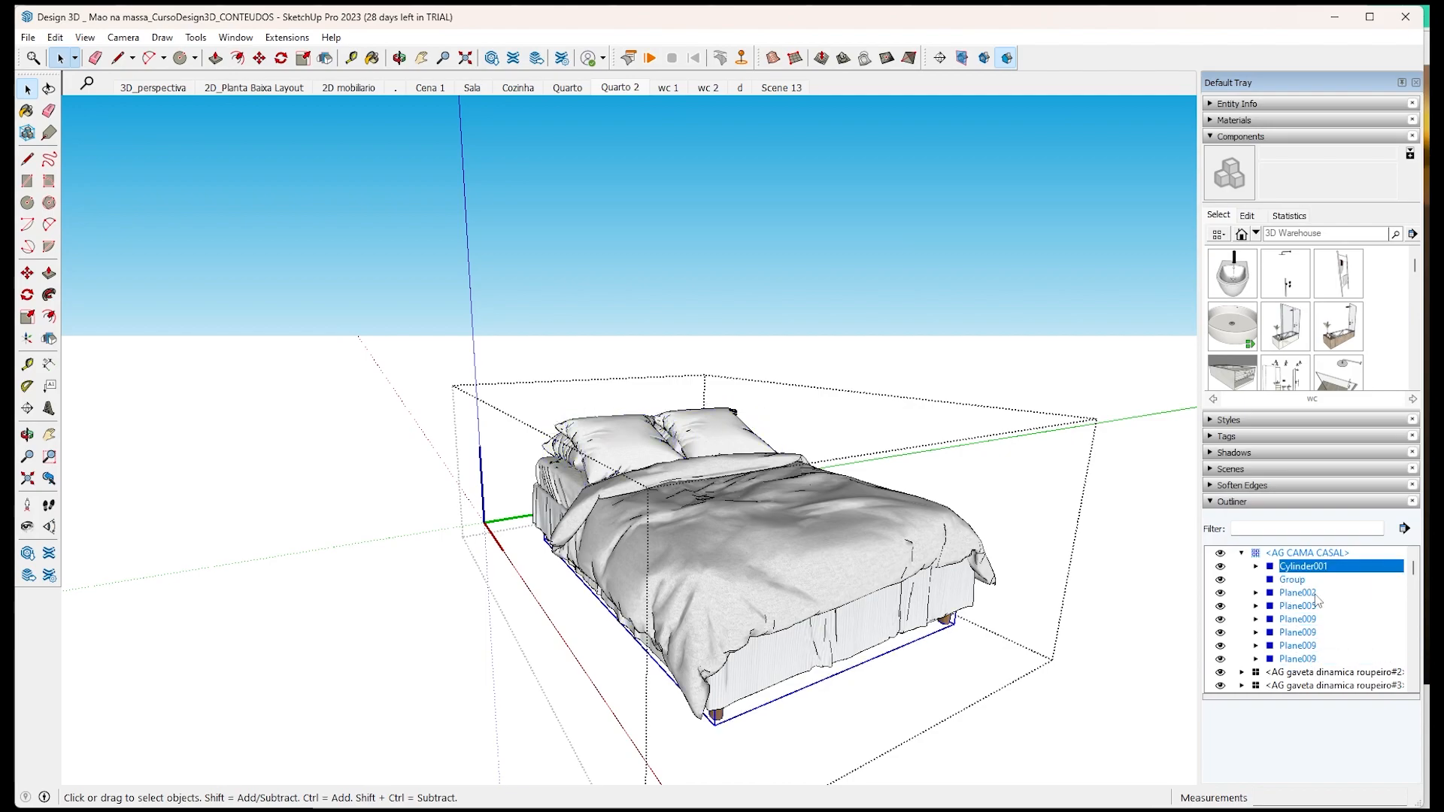
click(1315, 570)
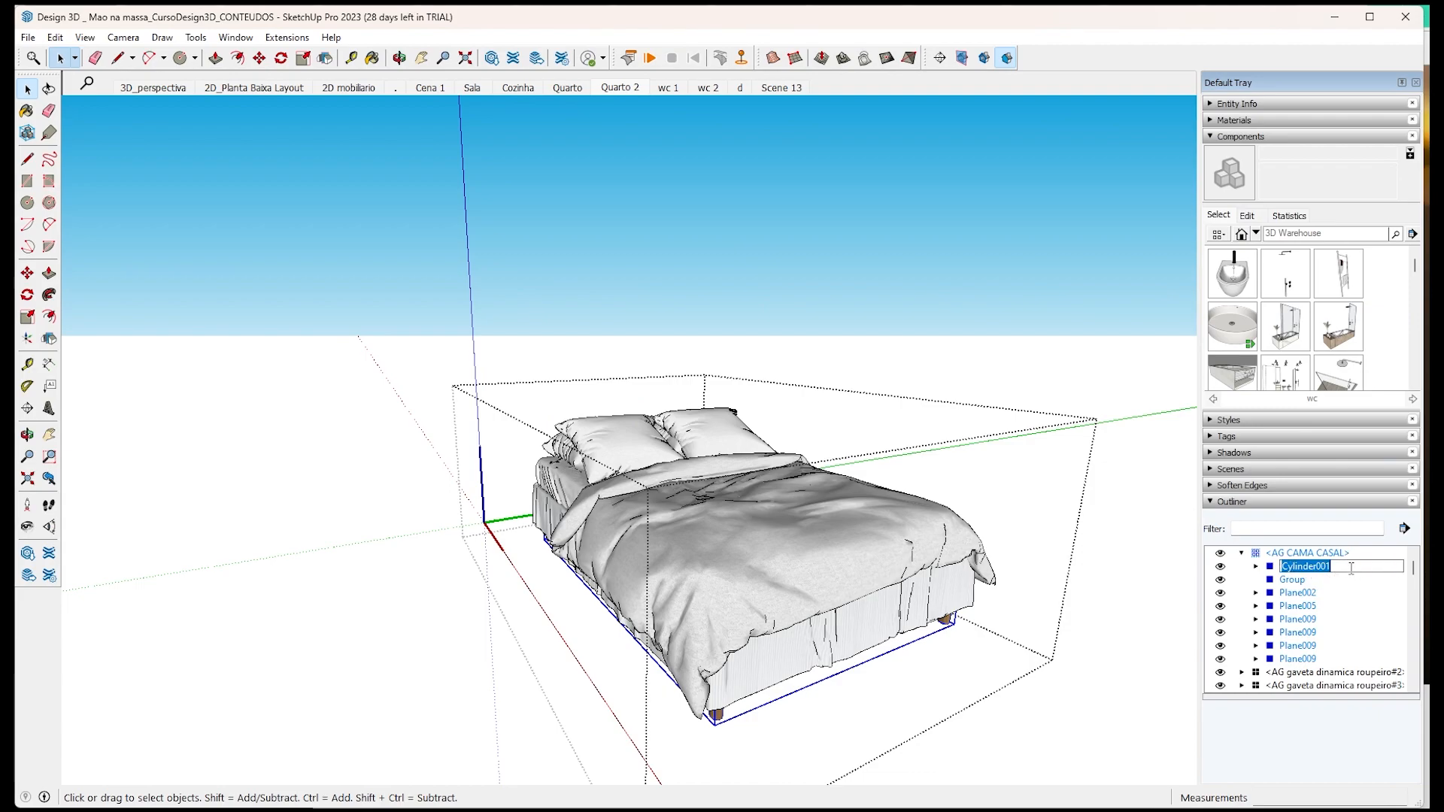
text(s)
key(Return)
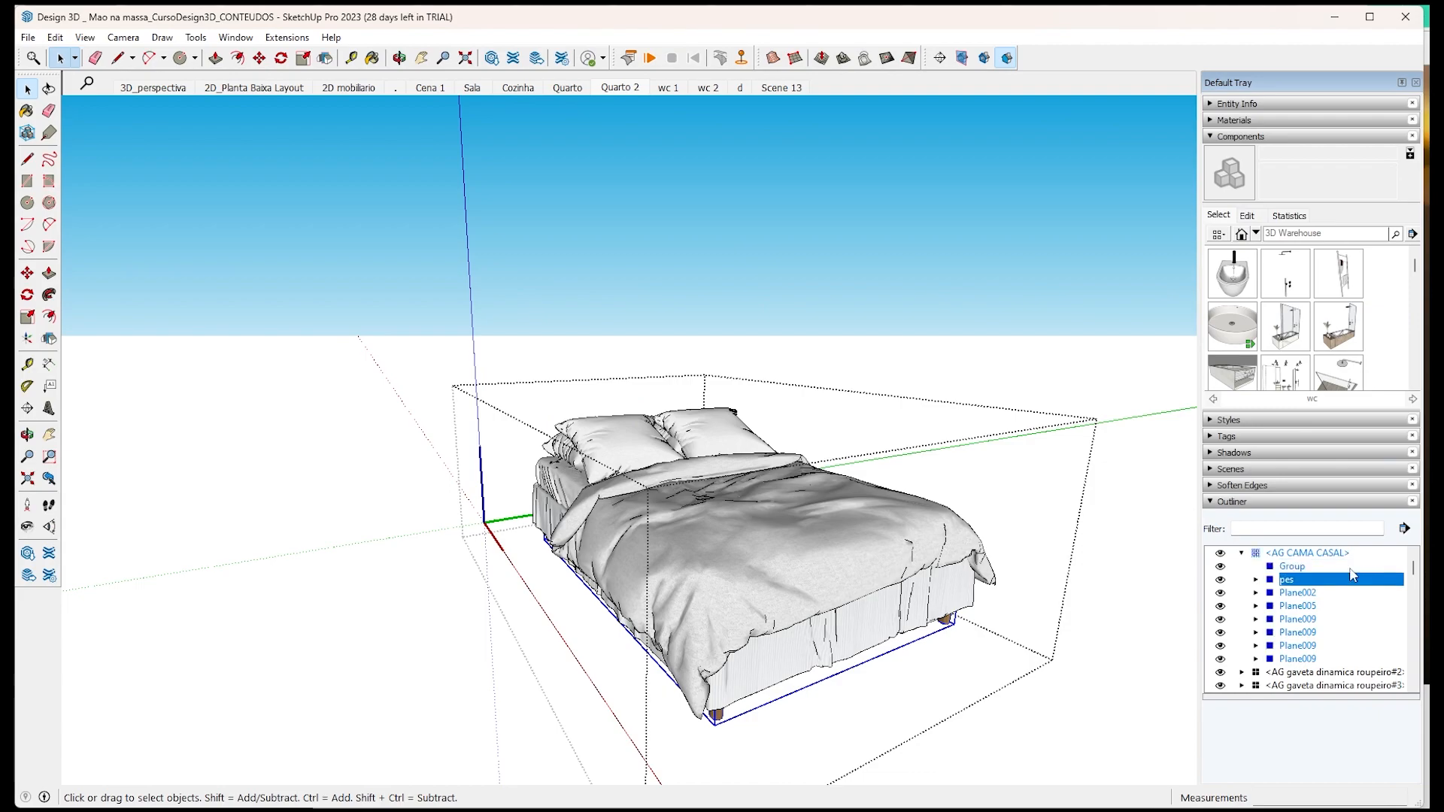
Highlight the bed's group named Group in the Outliner, and switch the visibility of Group and pes off and on.
click(1310, 568)
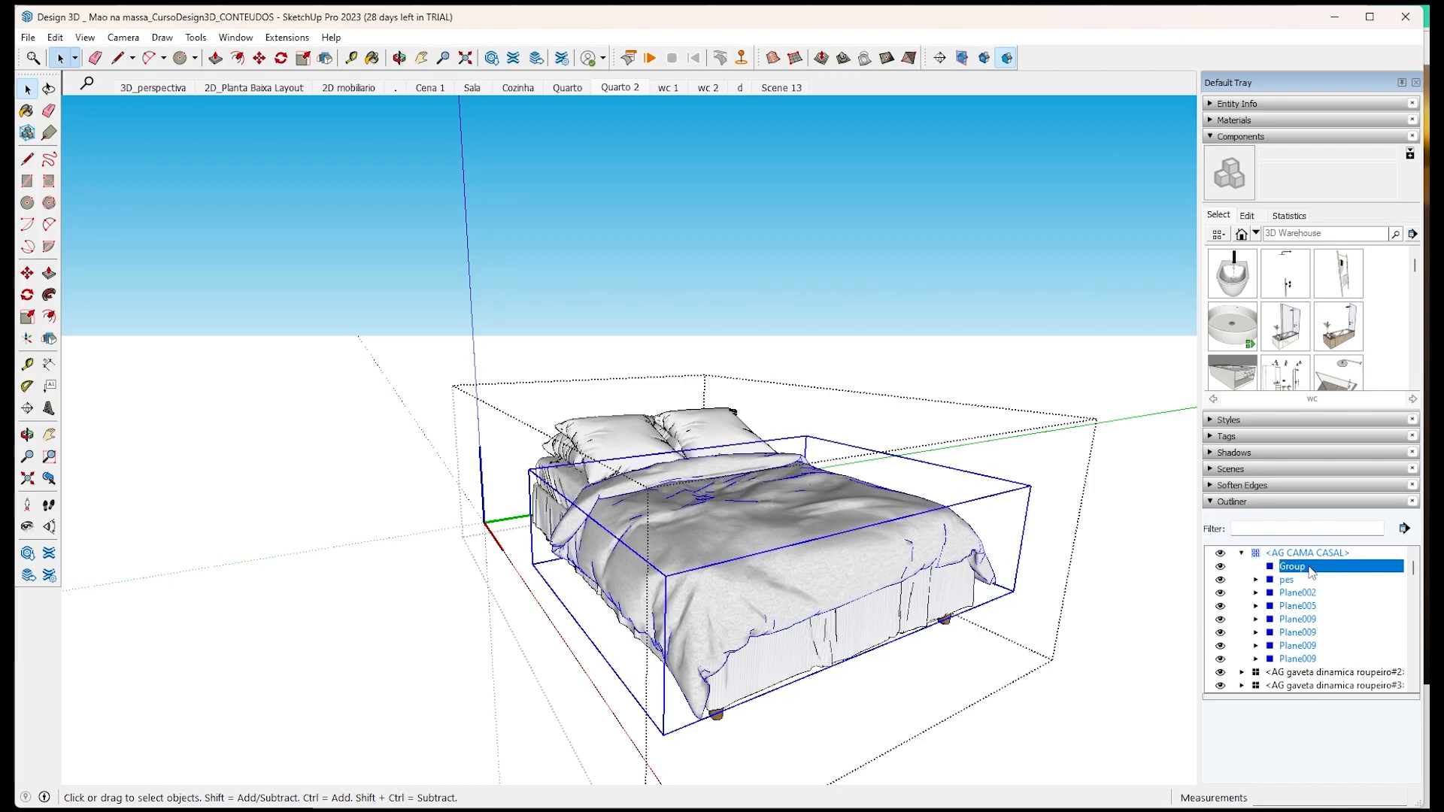
click(1221, 567)
click(1221, 566)
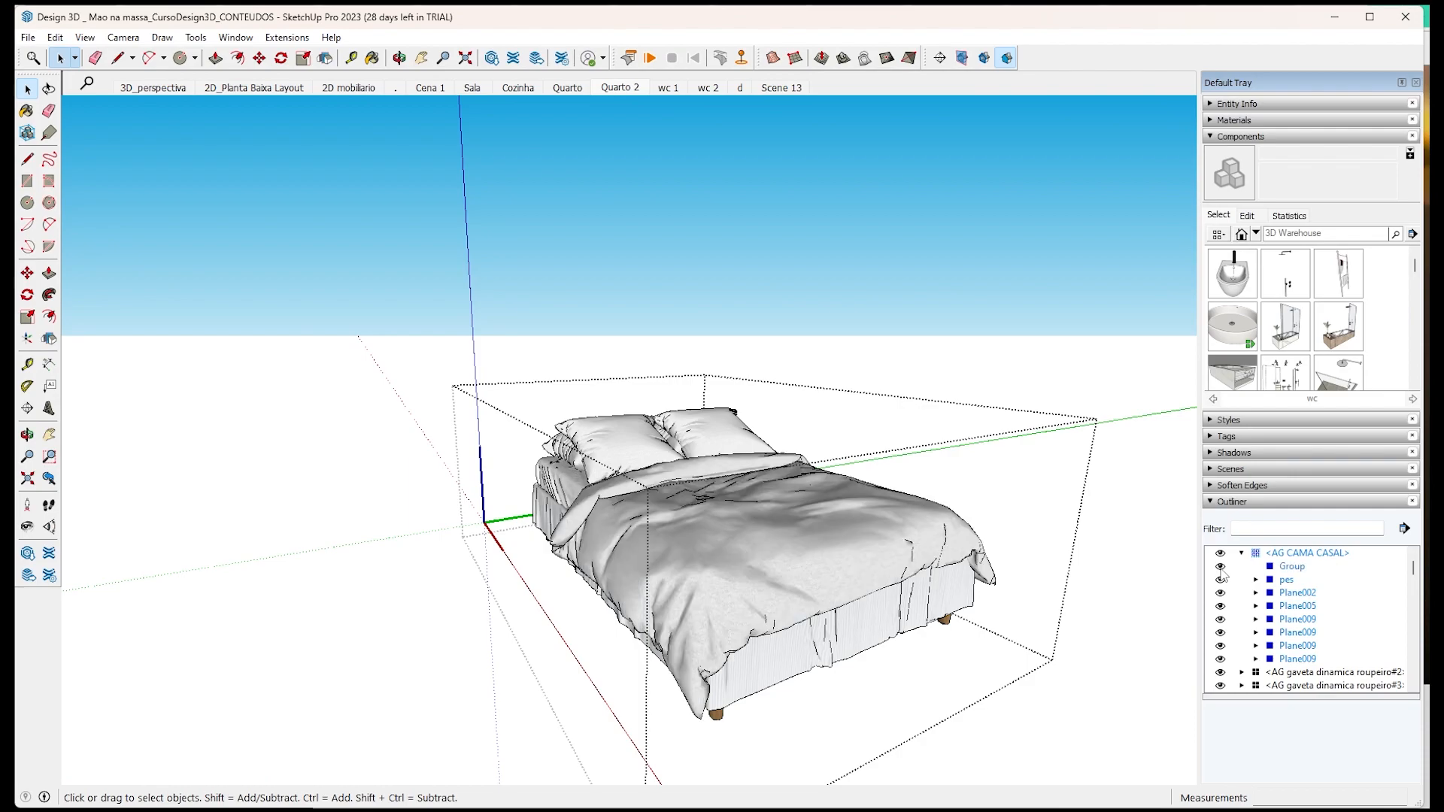
click(1220, 580)
click(1220, 580)
click(1221, 580)
click(1221, 580)
Collapse the Outliner and Components sections and exit the bed component to return to the full apartment model.
click(1222, 503)
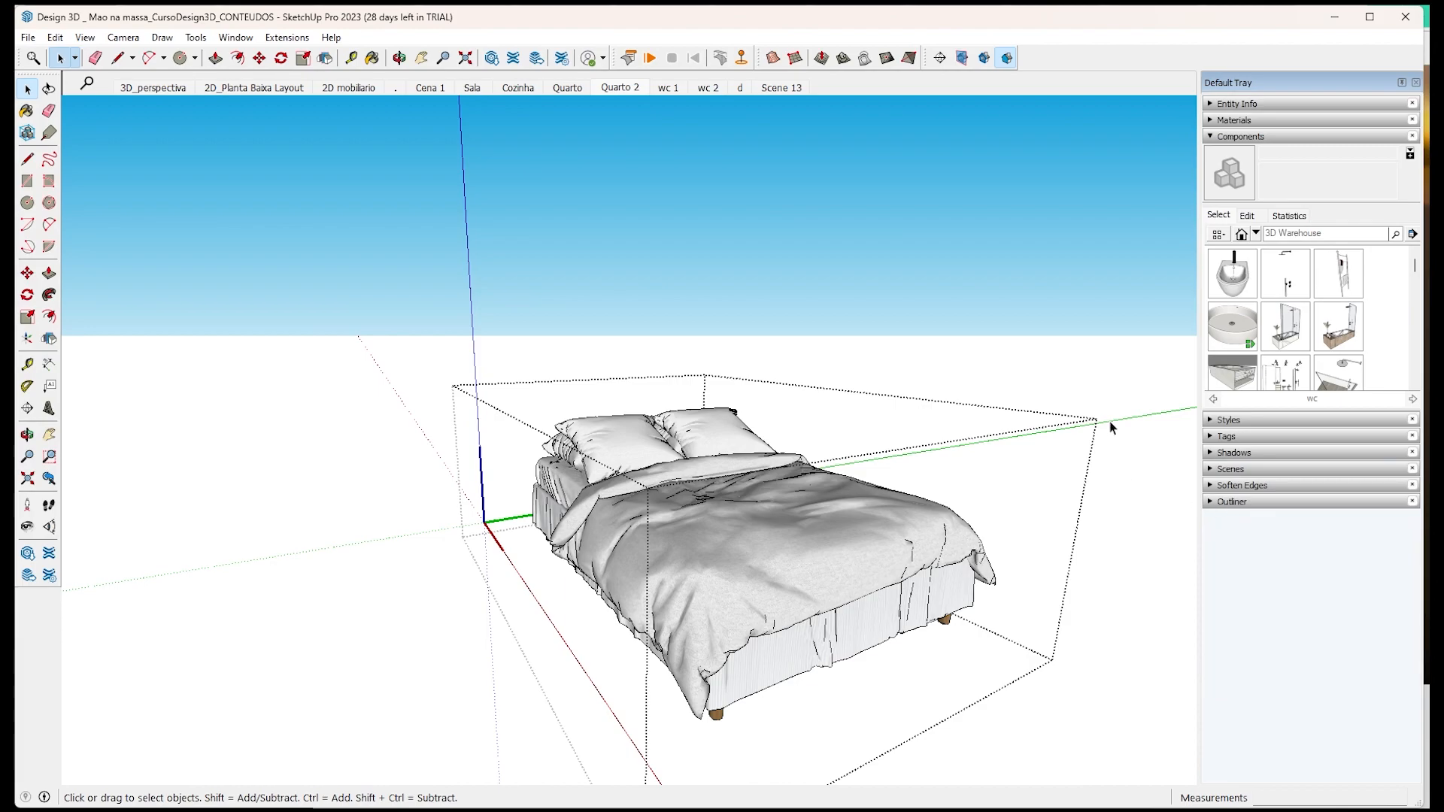
click(1107, 362)
click(1240, 139)
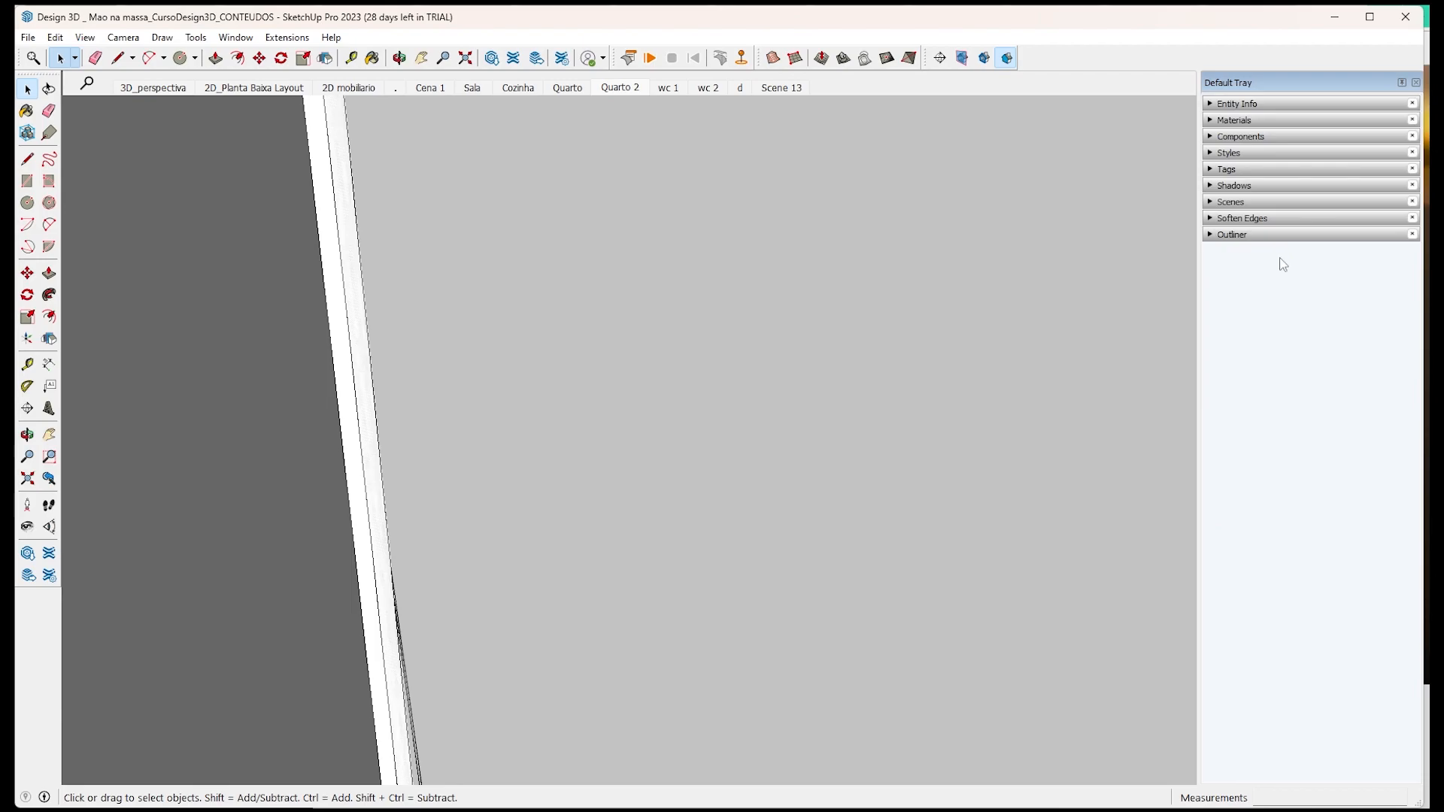
Delete the ceiling slab covering the apartment and view the whole interior from above.
click(27, 478)
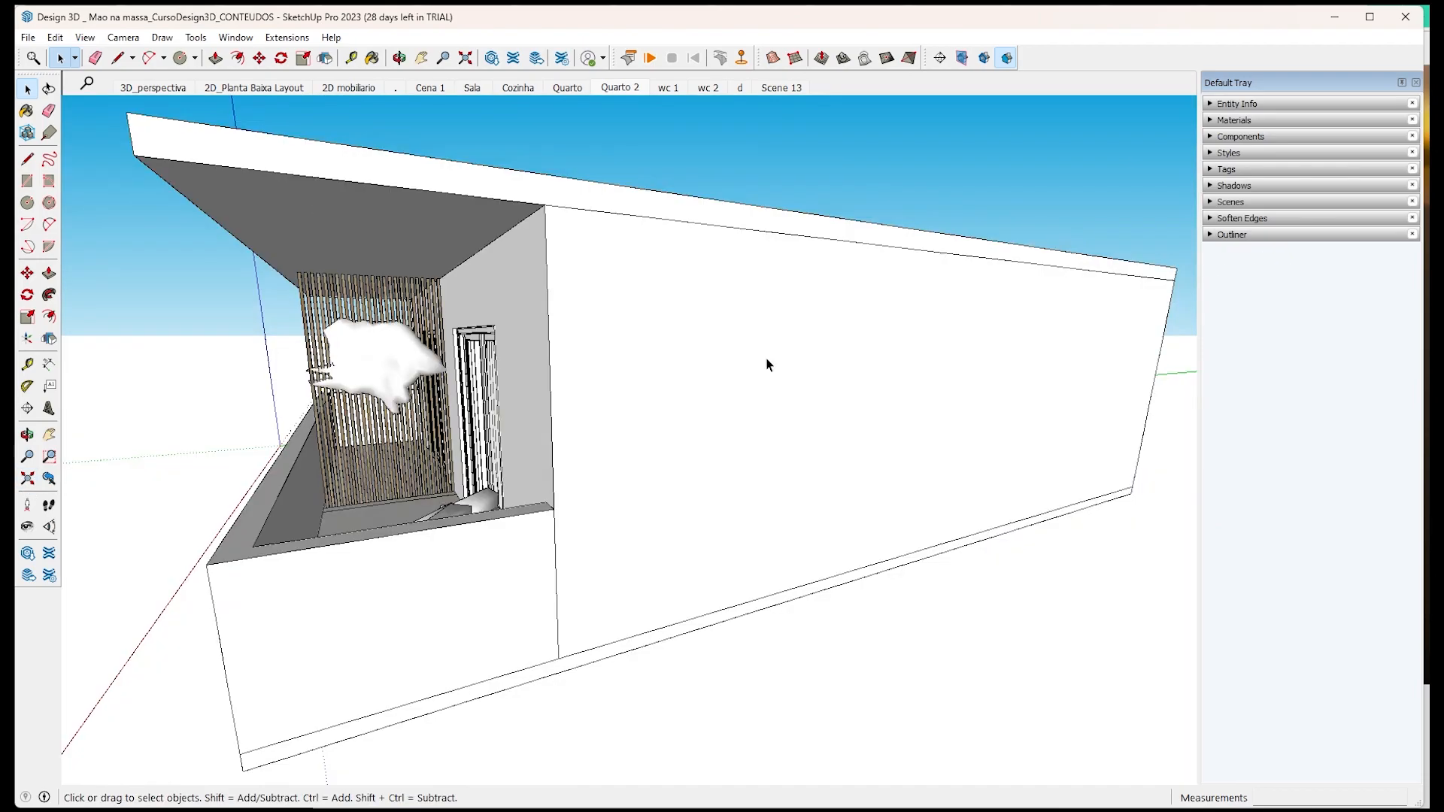
middle_drag(696, 516, 815, 543)
scroll(815, 543, down, 6)
middle_drag(692, 545, 650, 493)
click(652, 489)
key(Delete)
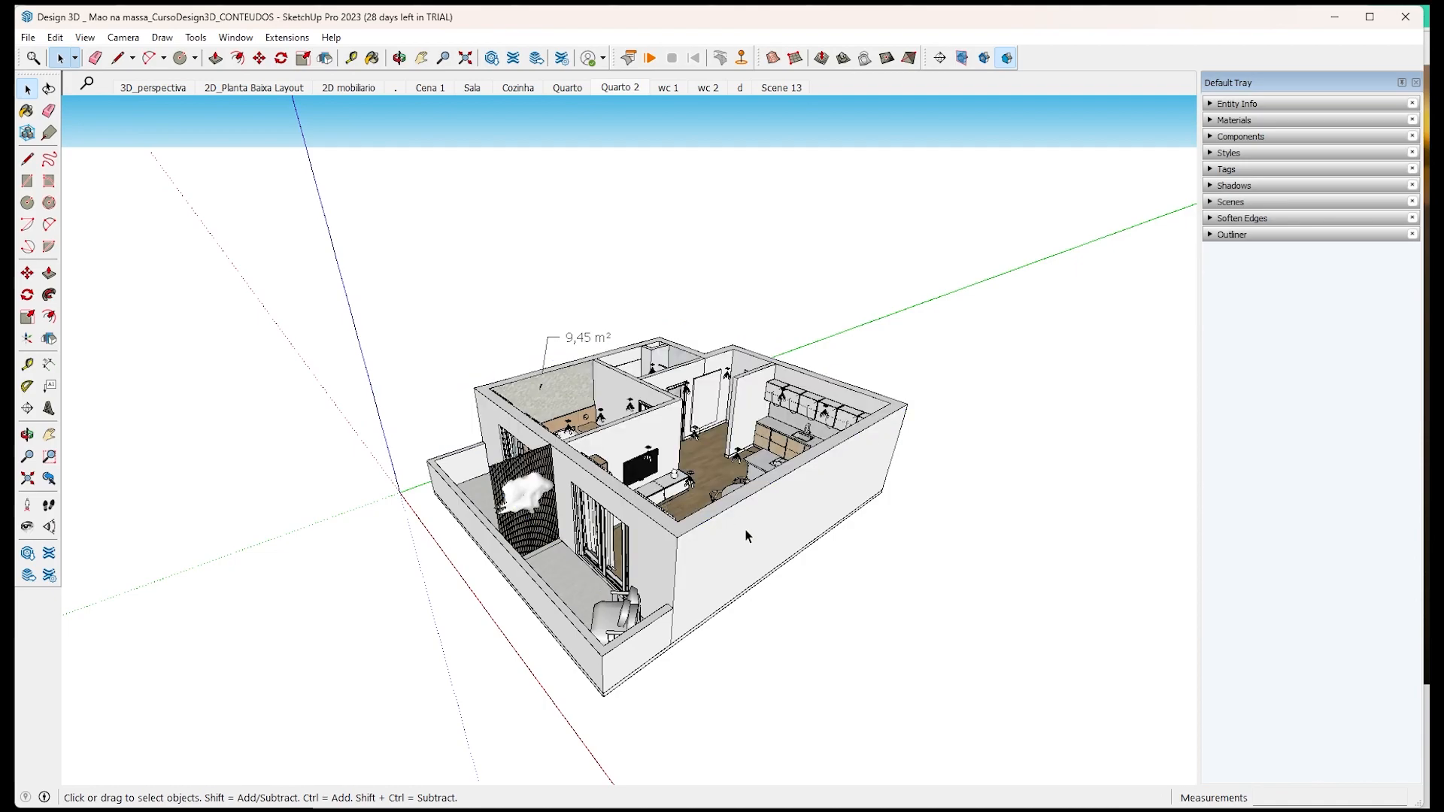
middle_drag(831, 661, 841, 741)
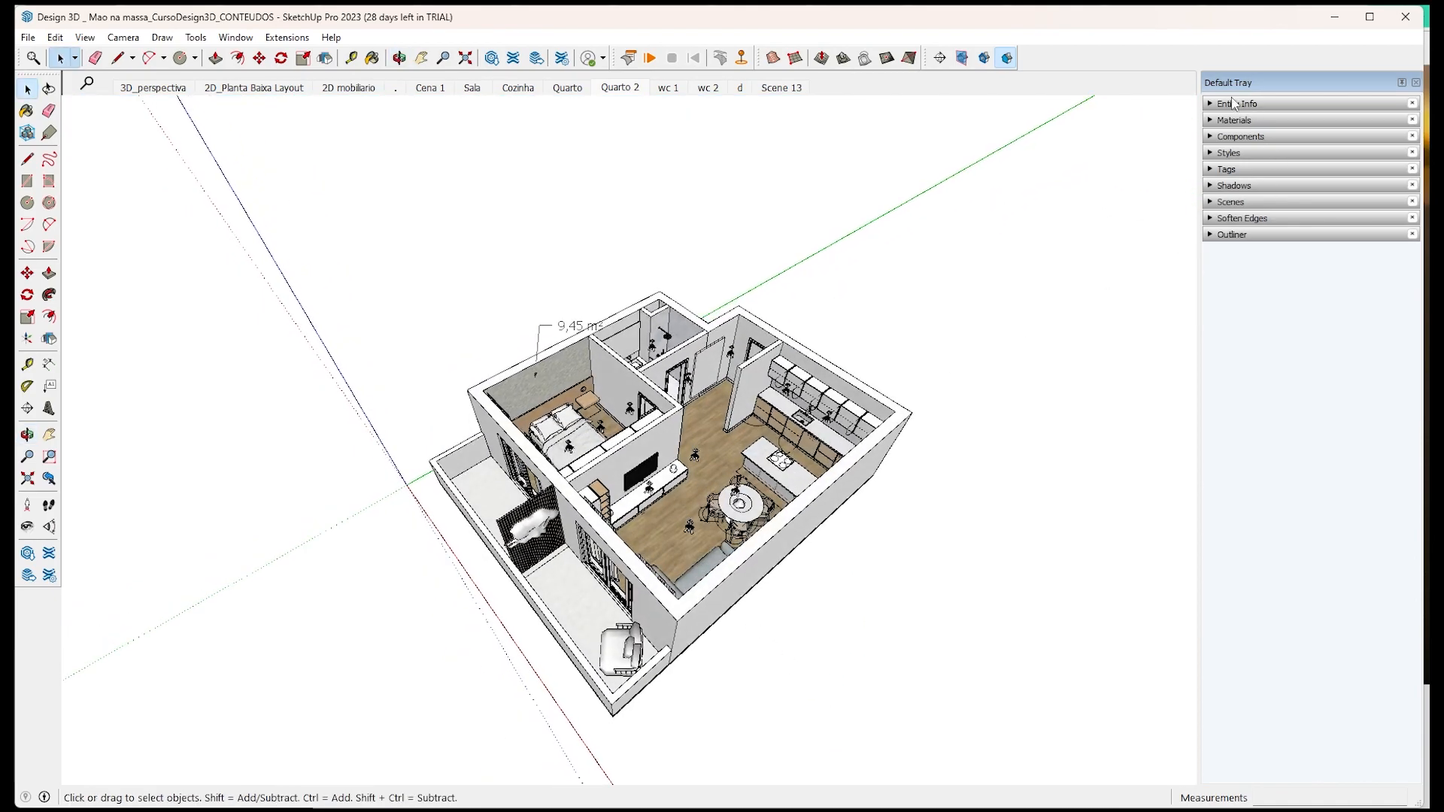